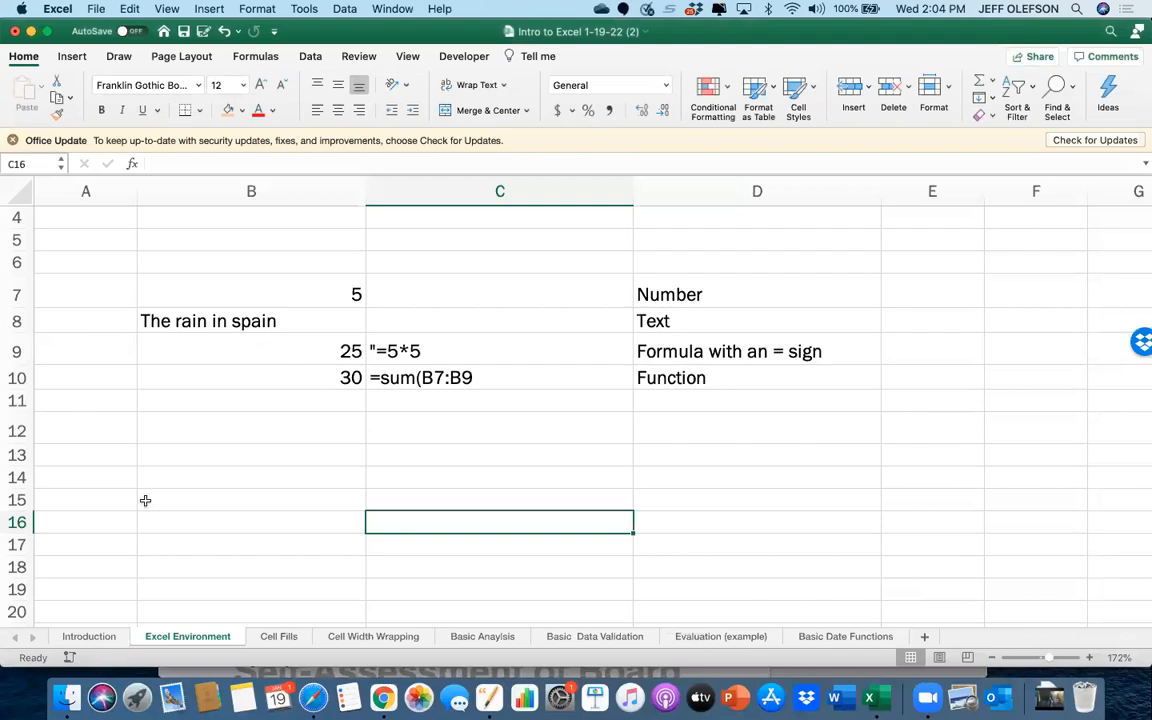
pyautogui.scroll(3, 208, 445)
pyautogui.hscroll(5, 208, 445)
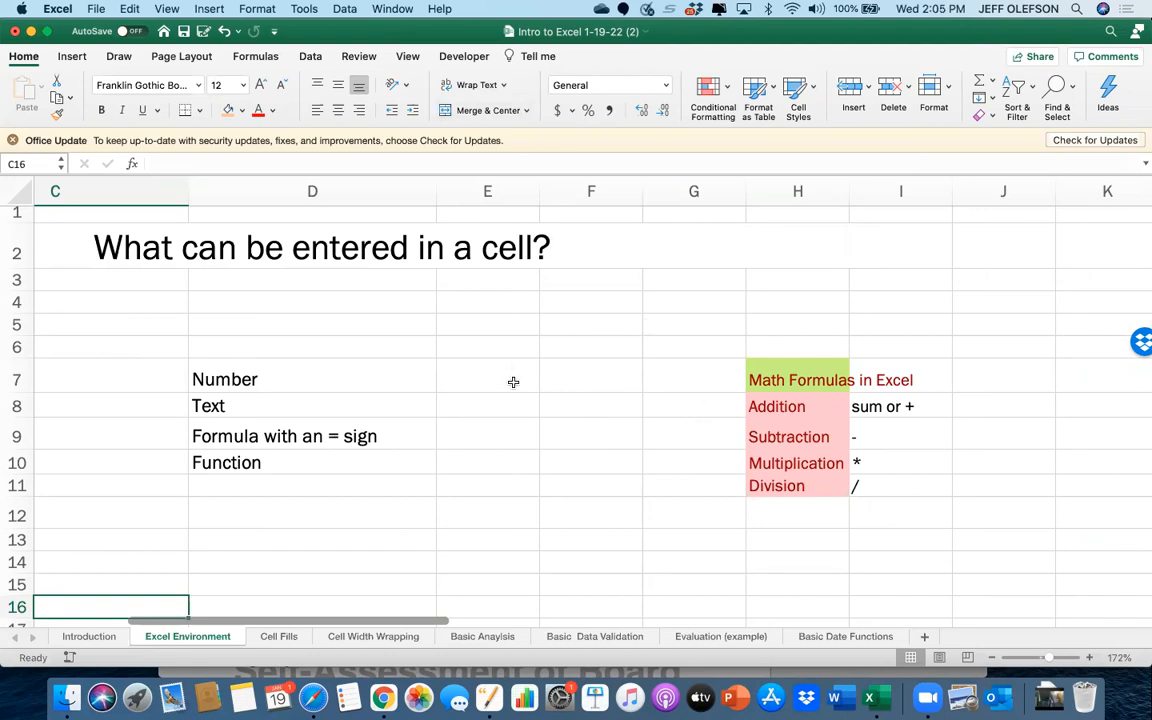
pyautogui.scroll(-3, 510, 408)
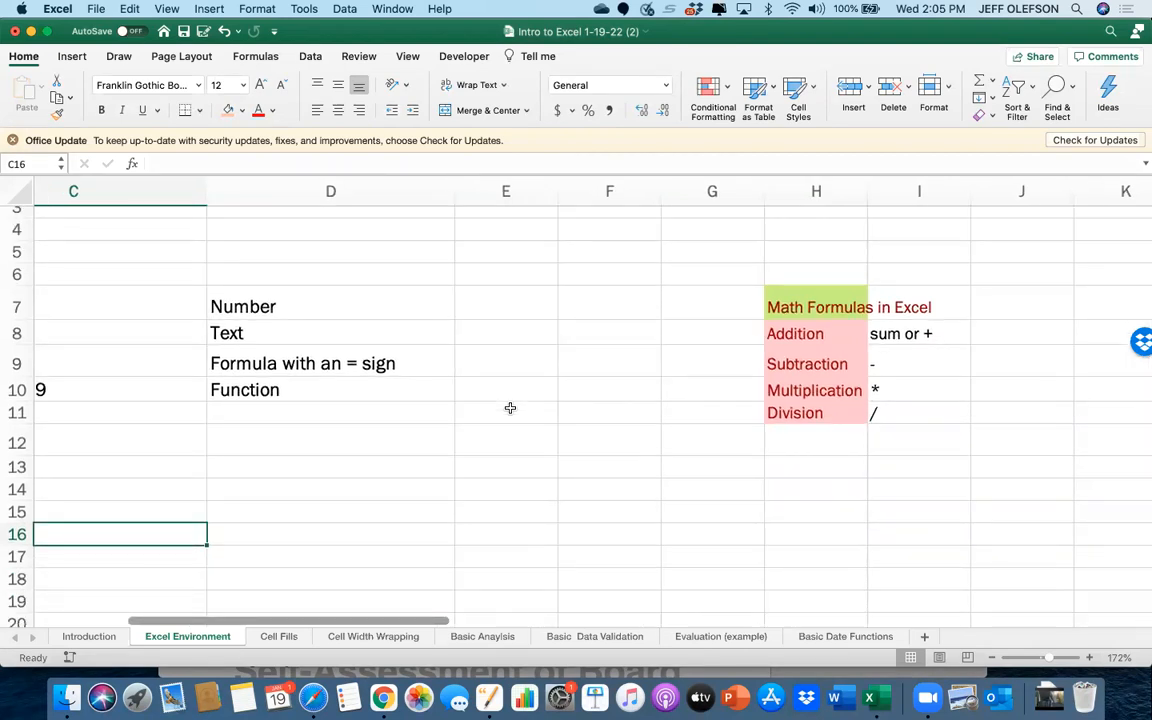
pyautogui.click(504, 303)
pyautogui.write('5')
pyautogui.press('Return')
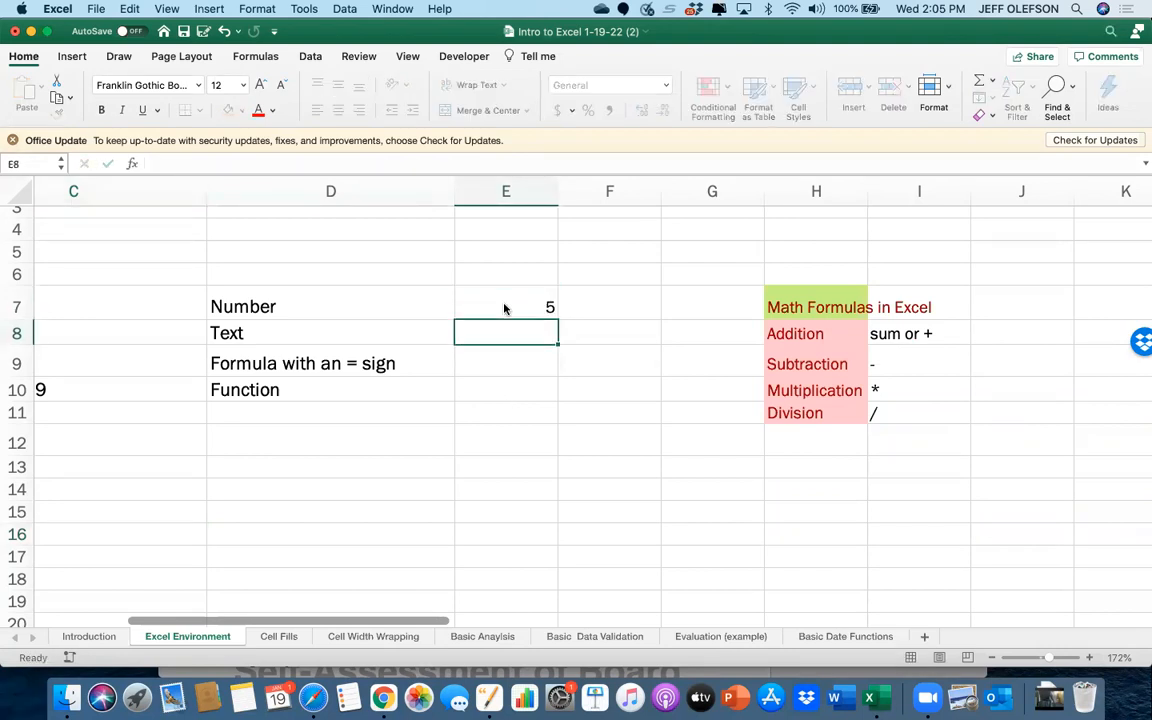
pyautogui.click(504, 308)
pyautogui.press('Delete')
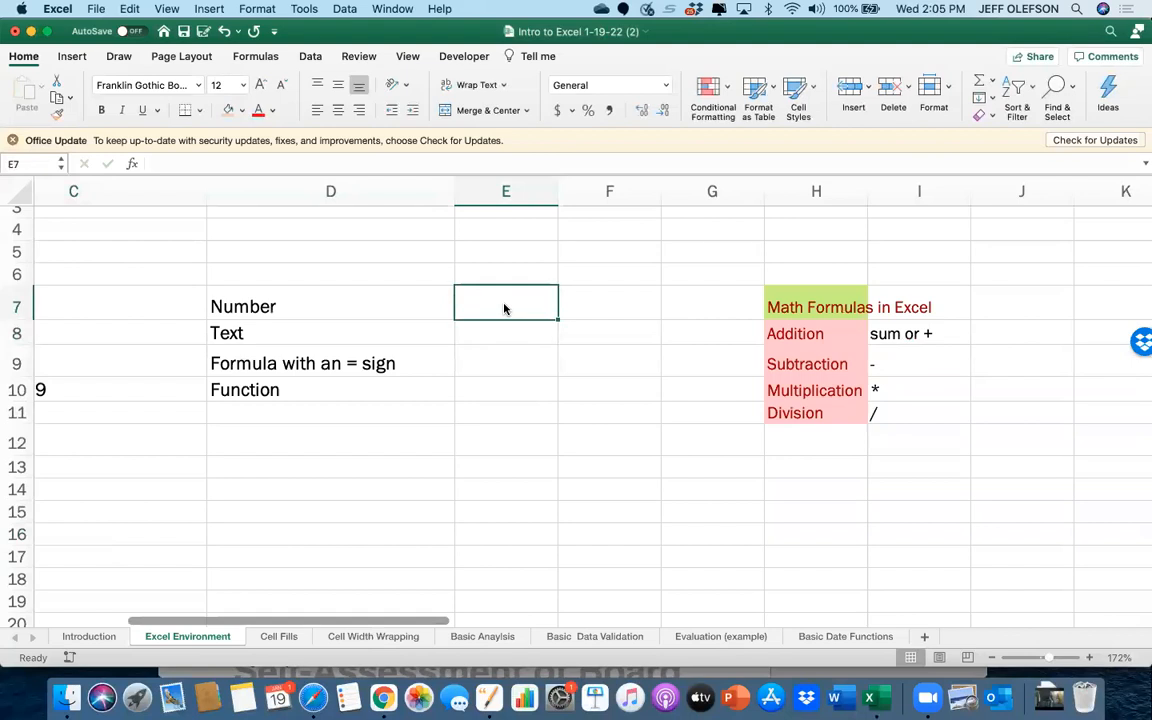
# Enter the number 5 in cell E7 and the text "The Rain Spain falls mainly" in cell E8
pyautogui.write('5')
pyautogui.press('Return')
pyautogui.write('The Rain Spain falls mainly')
pyautogui.press('Return')
pyautogui.press('Up')
pyautogui.press('Up')
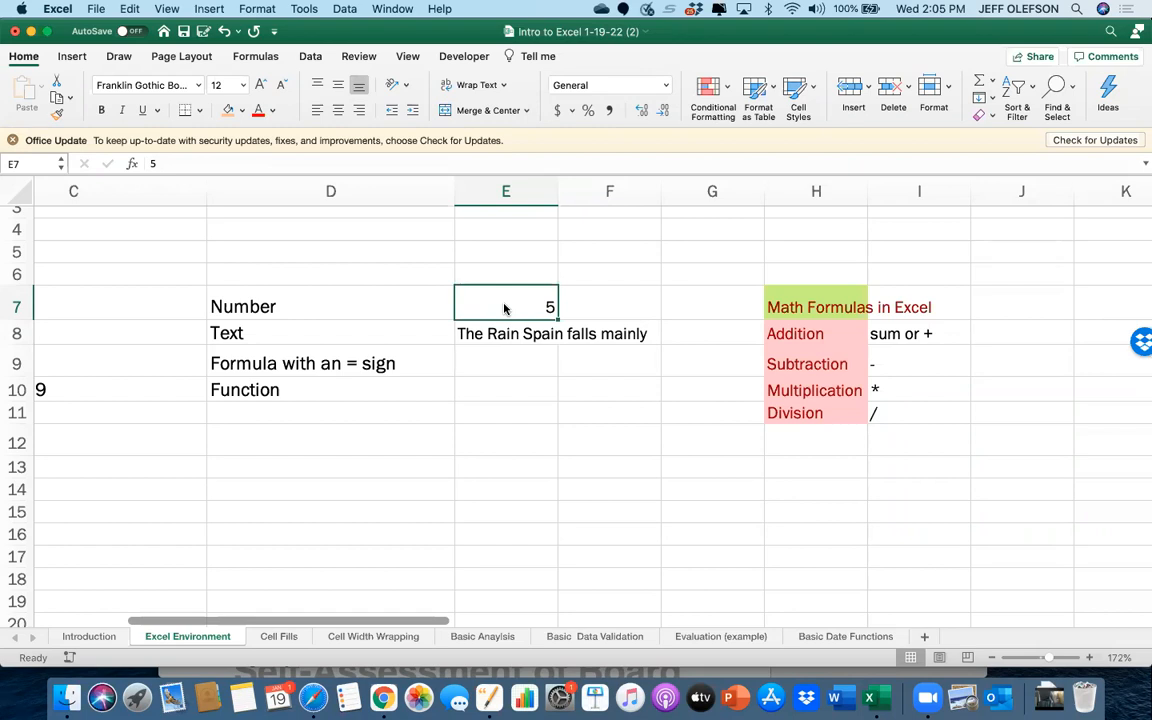
# Enter the formula =5+2 in cell E9 beside the "Formula with an = sign" label
pyautogui.click(510, 367)
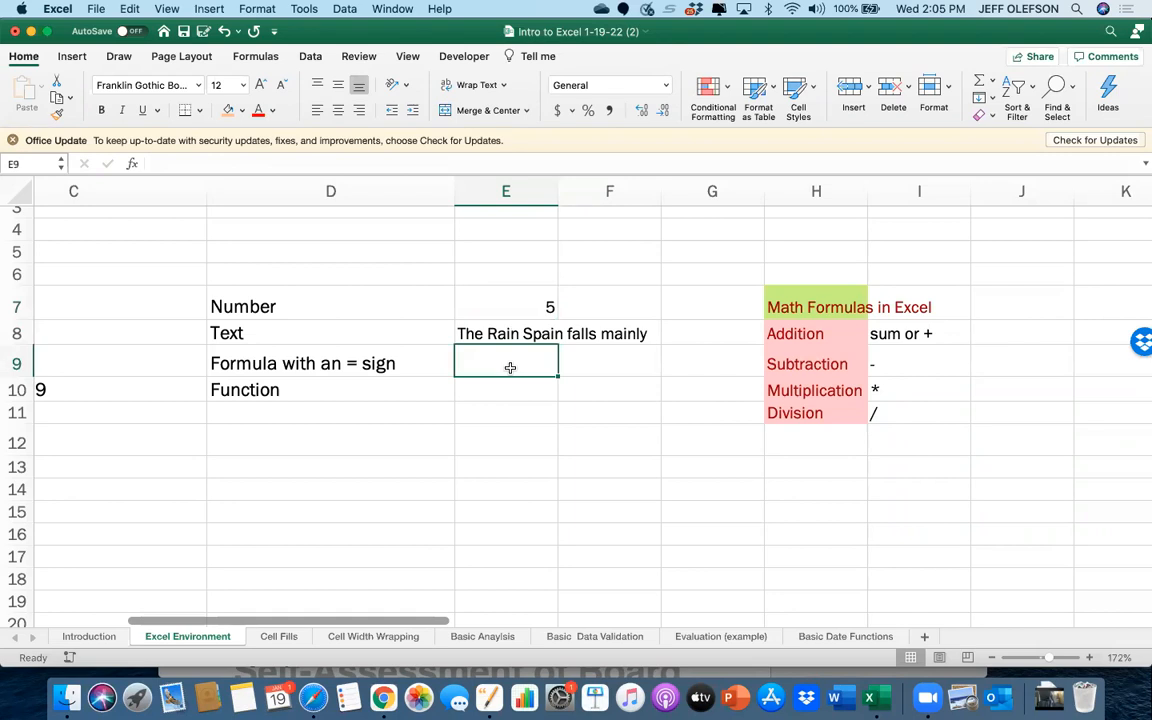
pyautogui.write('=')
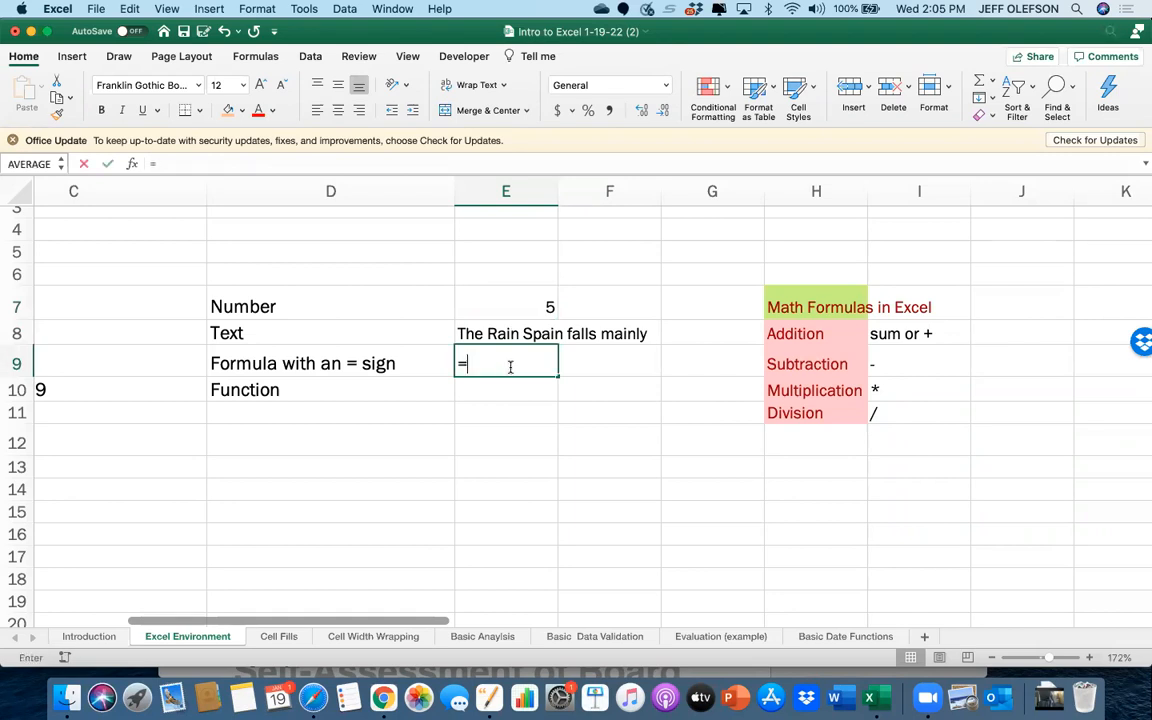
pyautogui.write('5')
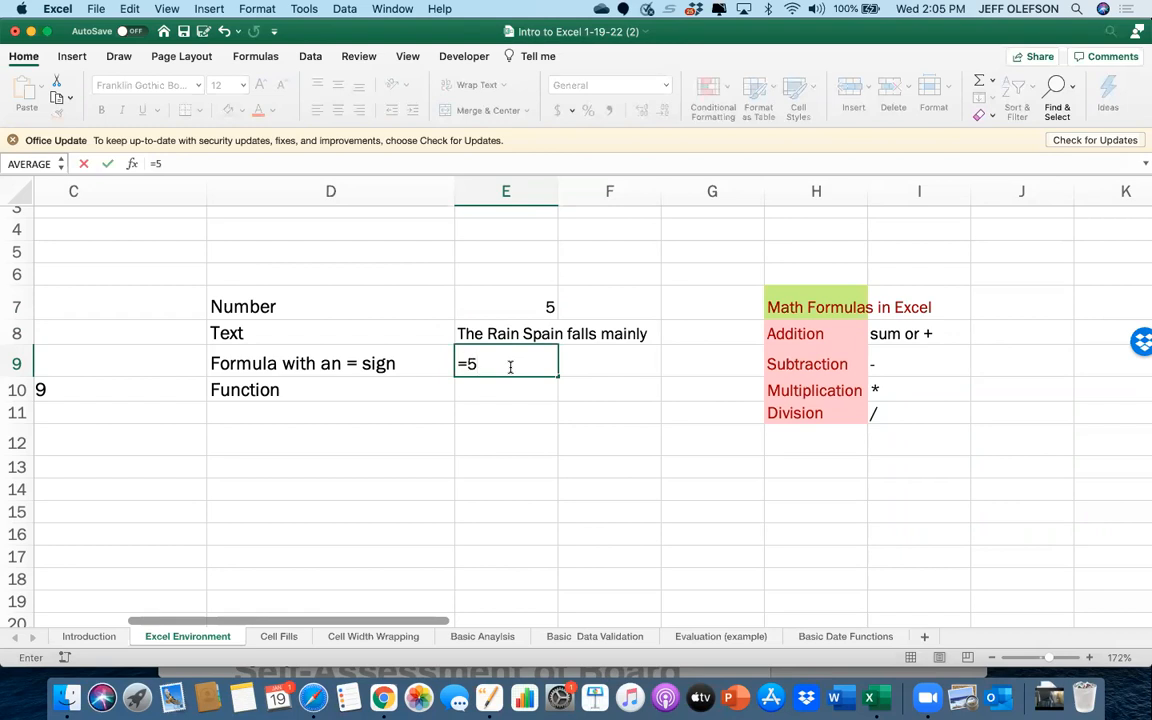
pyautogui.write('+2')
pyautogui.press('Return')
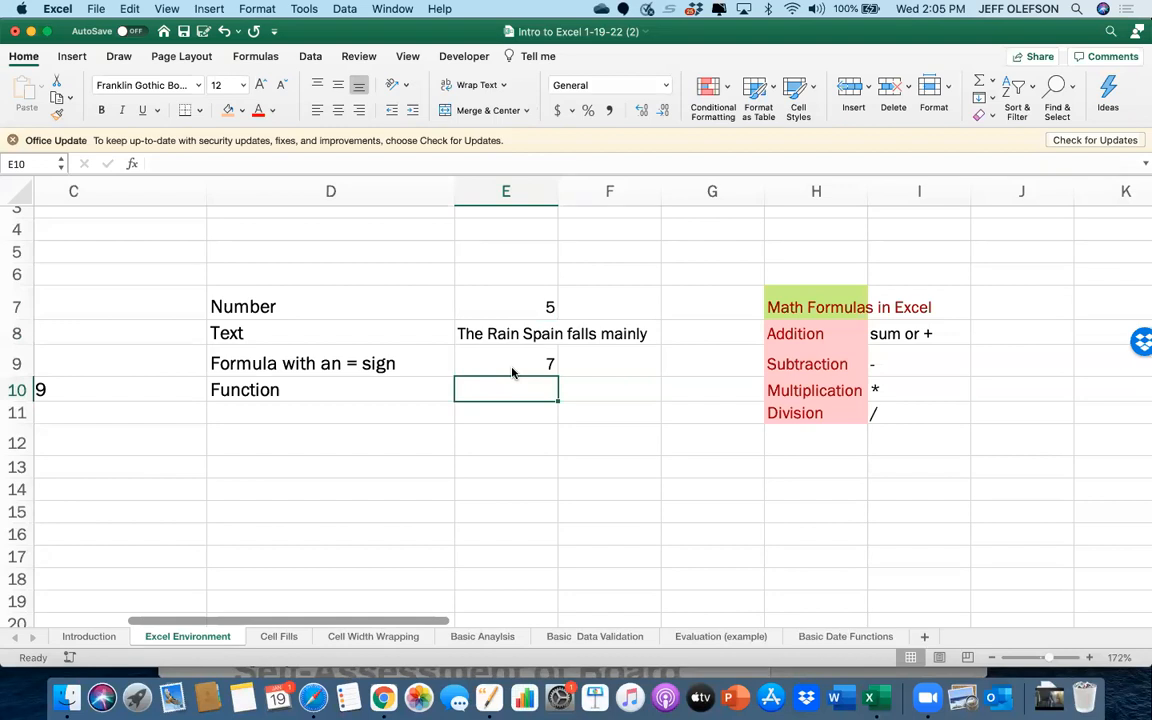
# Enter the values 5 in cell G4 and 2 in cell G5
pyautogui.click(672, 252)
pyautogui.click(677, 232)
pyautogui.write('5')
pyautogui.press('Return')
pyautogui.write('2')
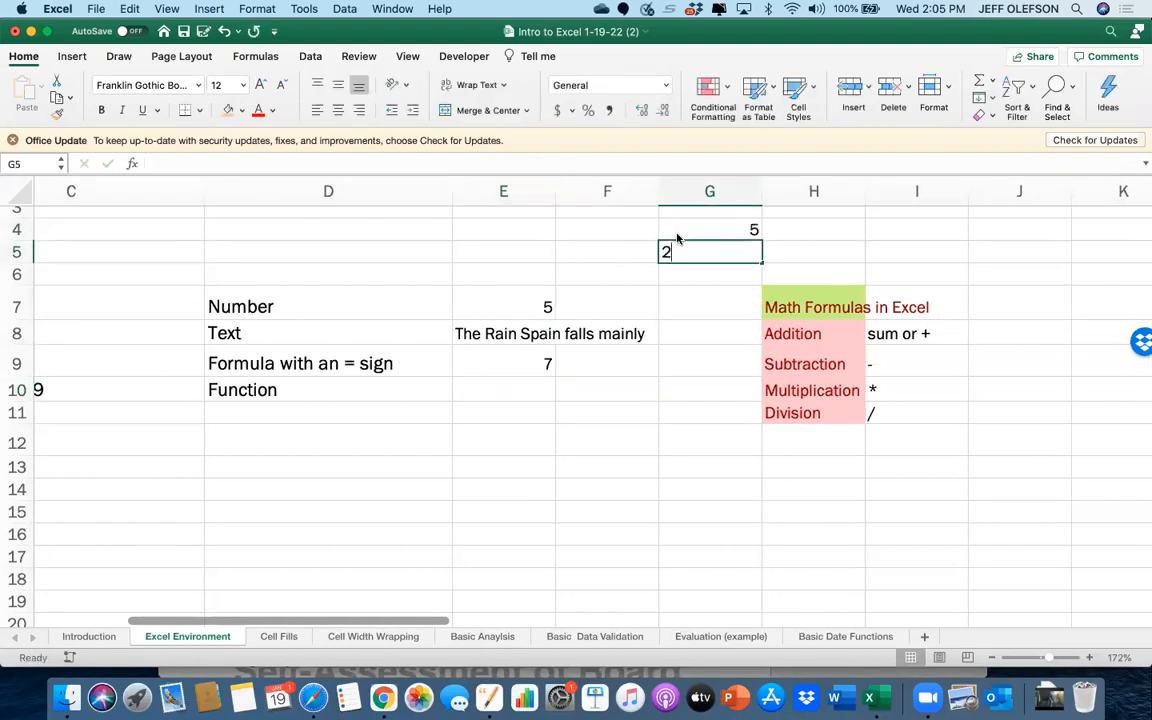
pyautogui.press('Return')
# Replace the formula in cell E9 with the cell-reference formula =G4+G5
pyautogui.click(535, 368)
pyautogui.press('Delete')
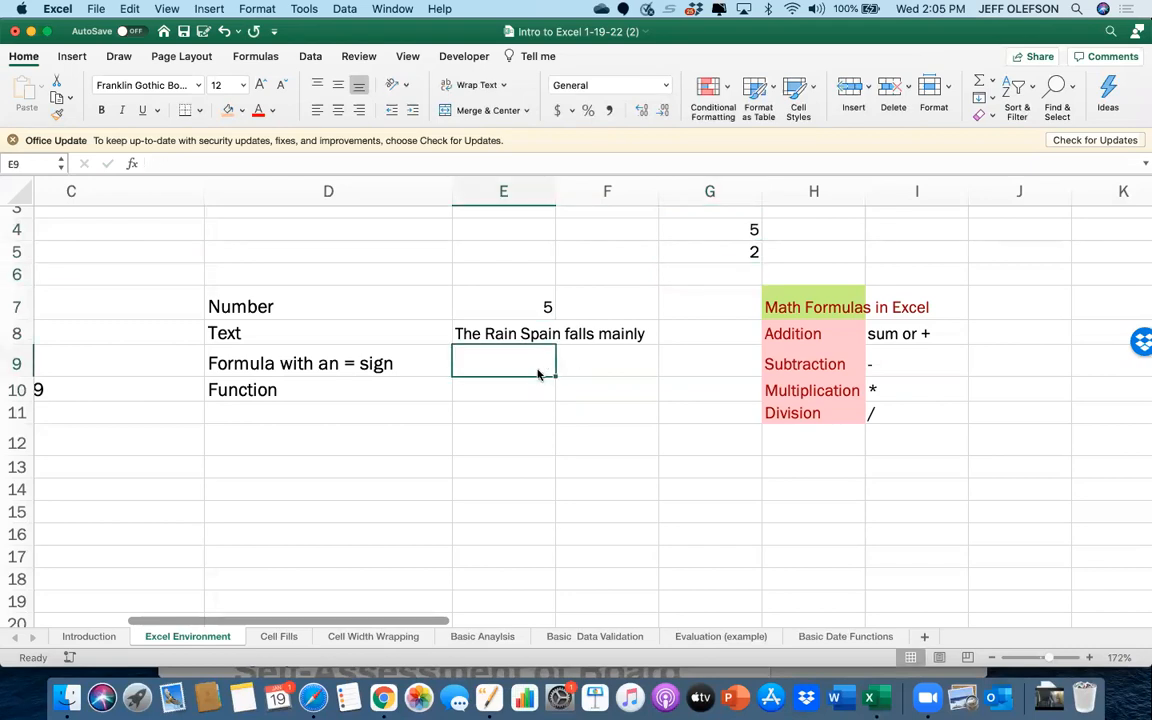
pyautogui.write('=')
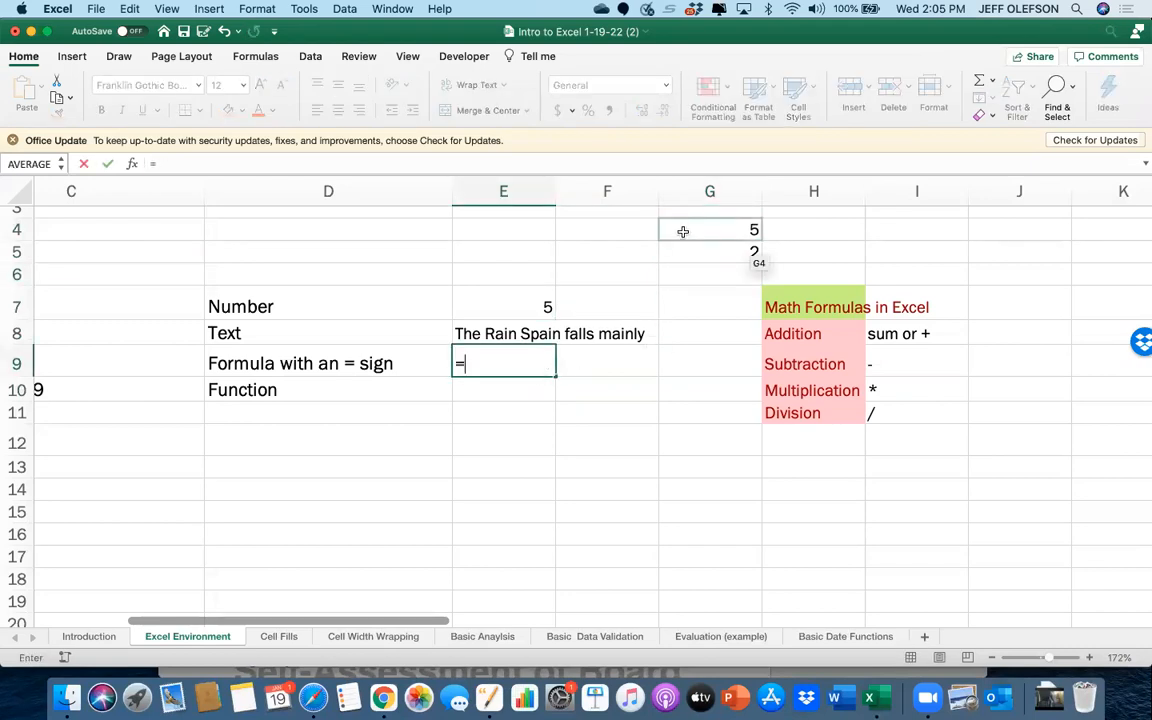
pyautogui.click(683, 231)
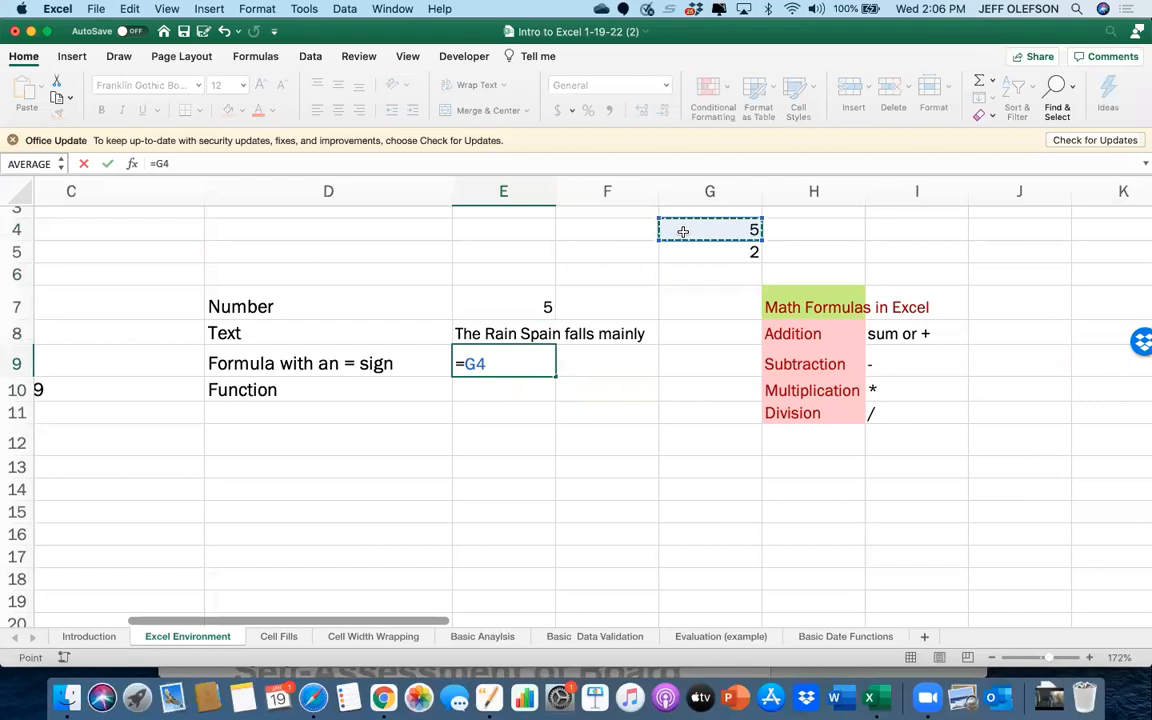
pyautogui.write('+')
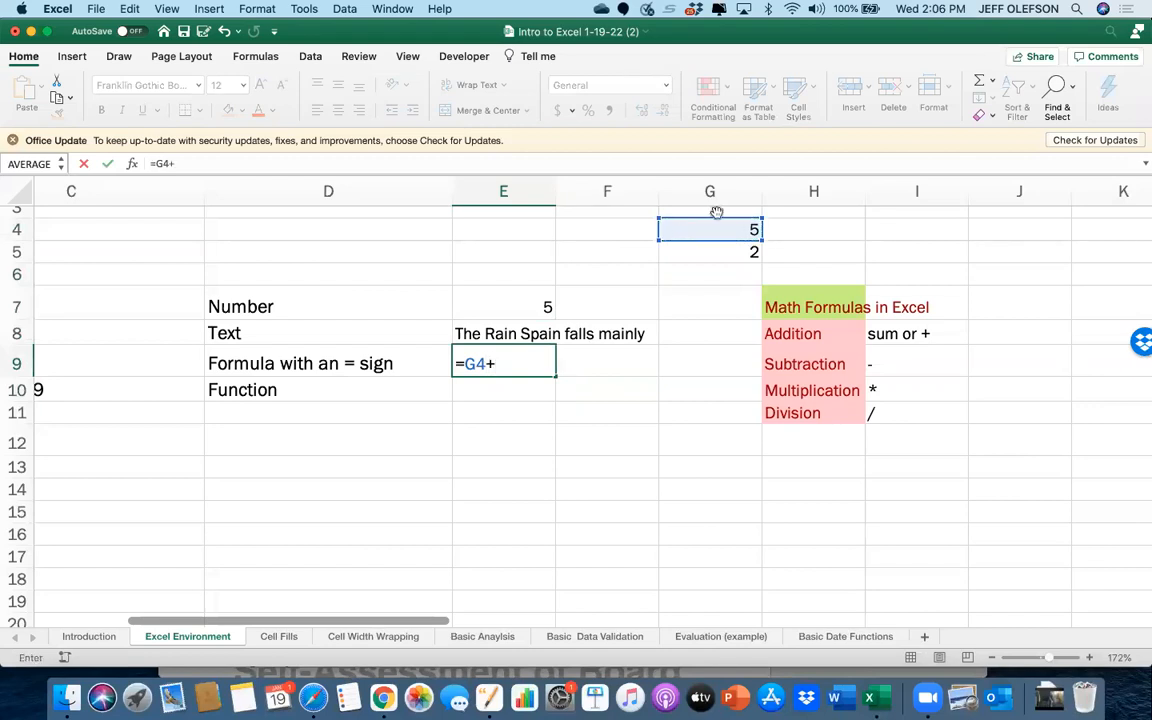
pyautogui.click(732, 253)
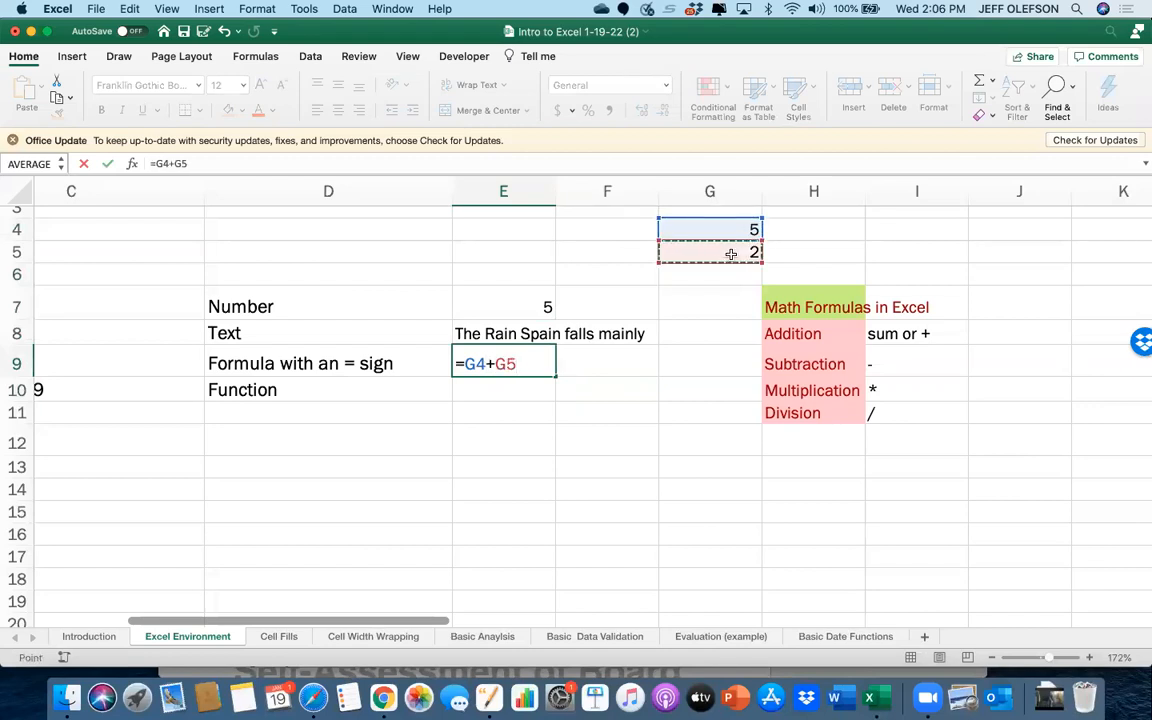
pyautogui.press('Return')
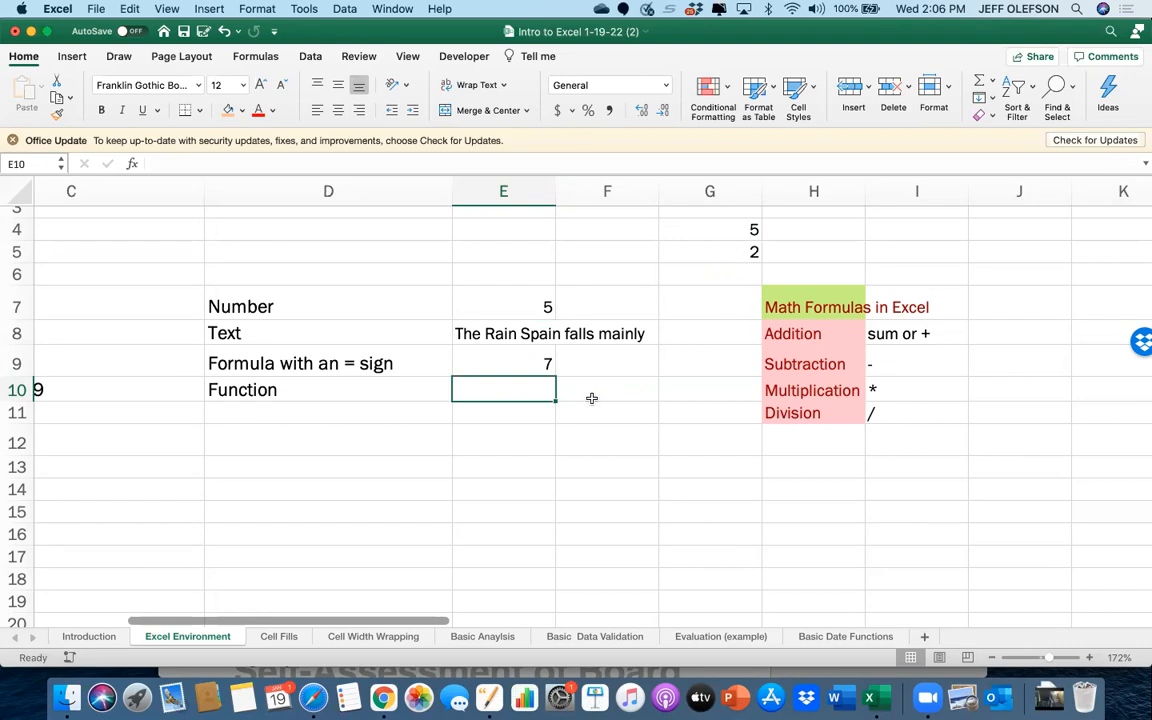
# Enter the numbers 1, 2 and 3 in cells E12, E13 and E14
pyautogui.scroll(-5, 591, 396)
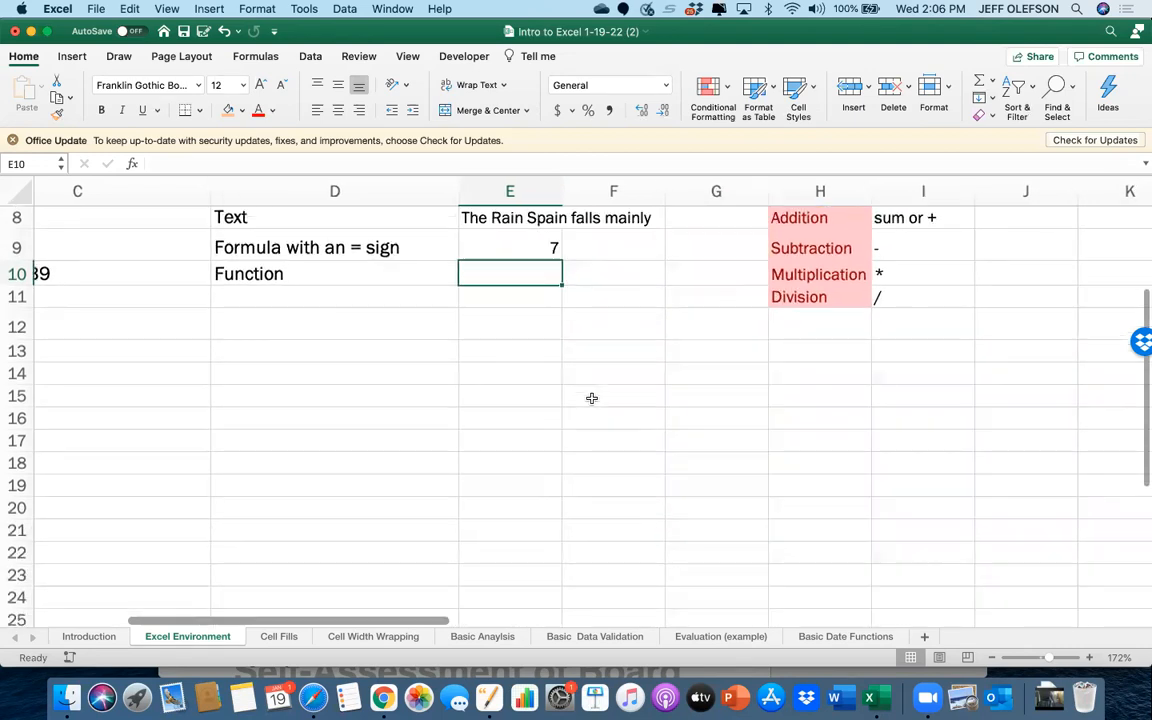
pyautogui.click(523, 325)
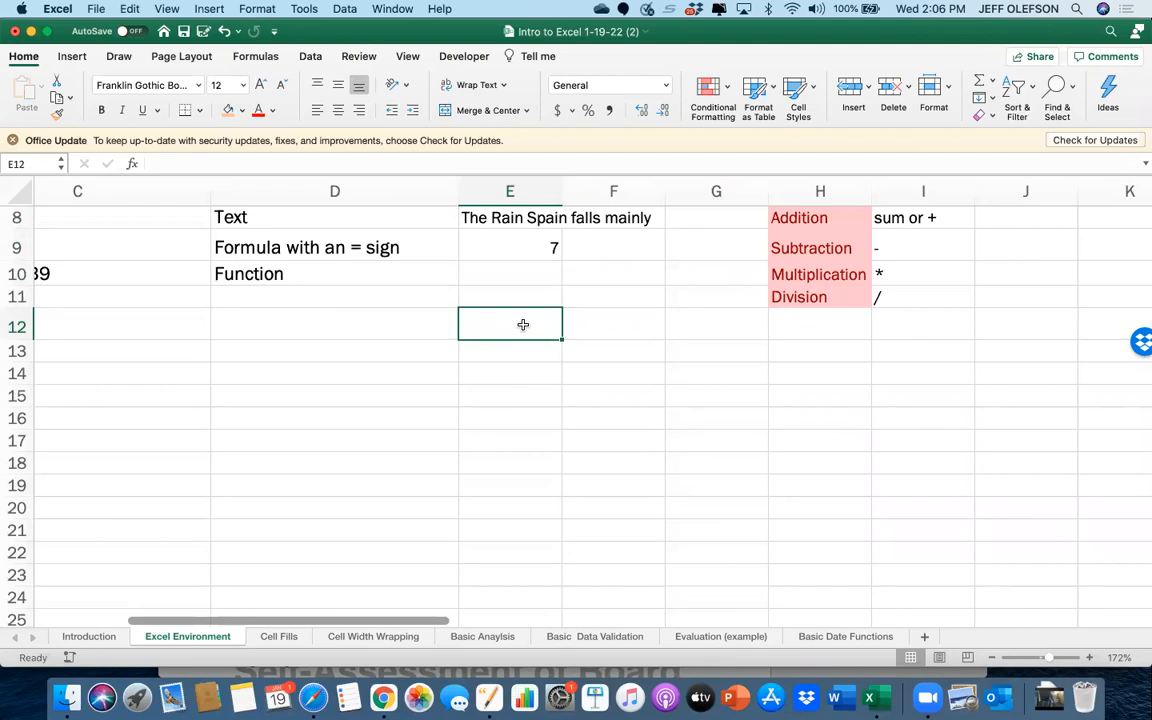
pyautogui.write('1')
pyautogui.press('Return')
pyautogui.write('2')
pyautogui.press('Return')
pyautogui.write('3')
pyautogui.press('Return')
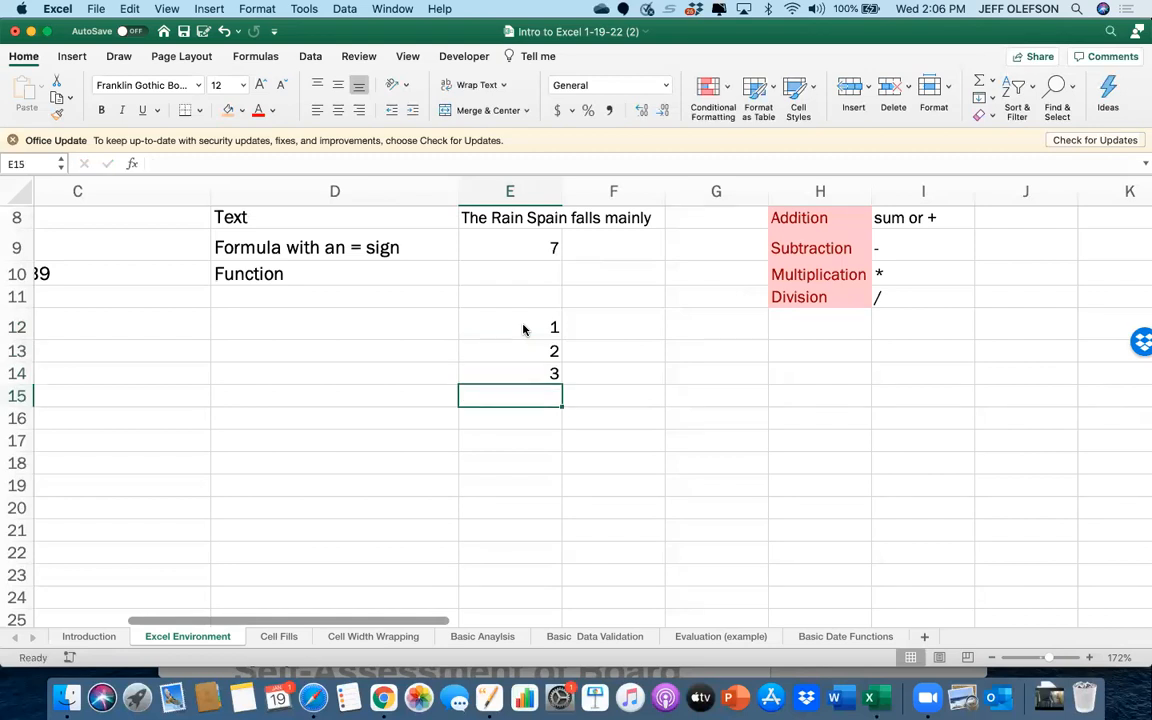
# Add up E12:E14 in cell E15 with the SUM function and review the finished formula
pyautogui.write('=')
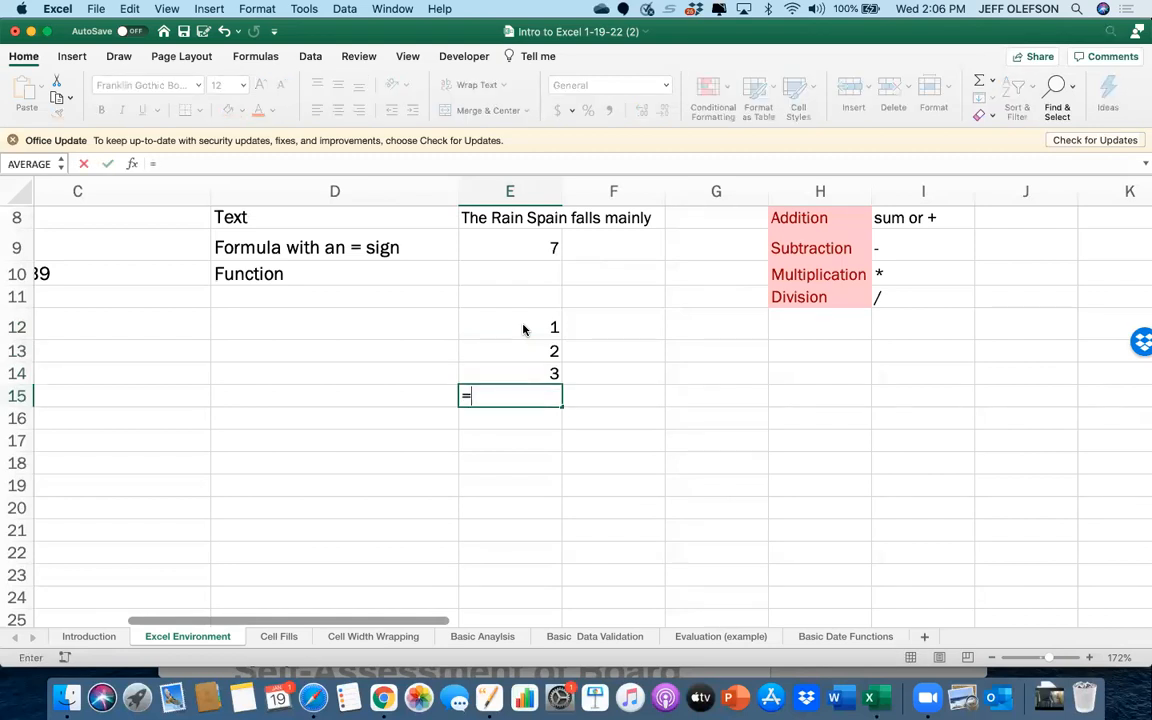
pyautogui.write('sum(')
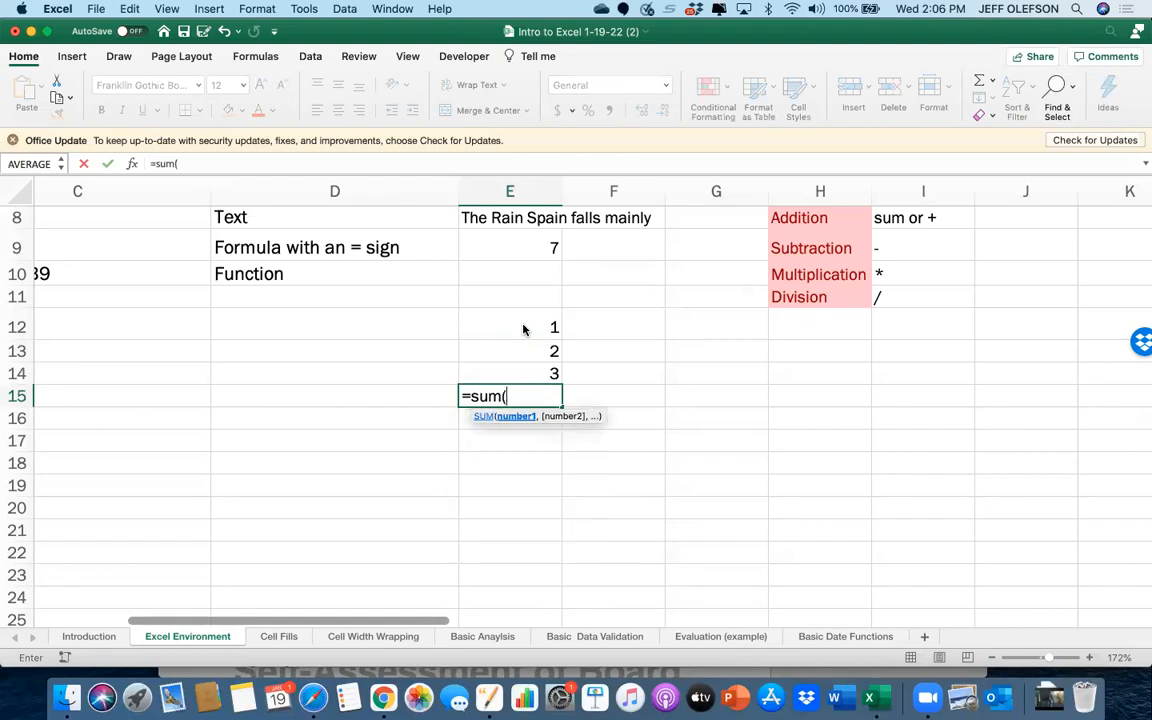
pyautogui.moveTo(537, 371); pyautogui.dragTo(535, 316)
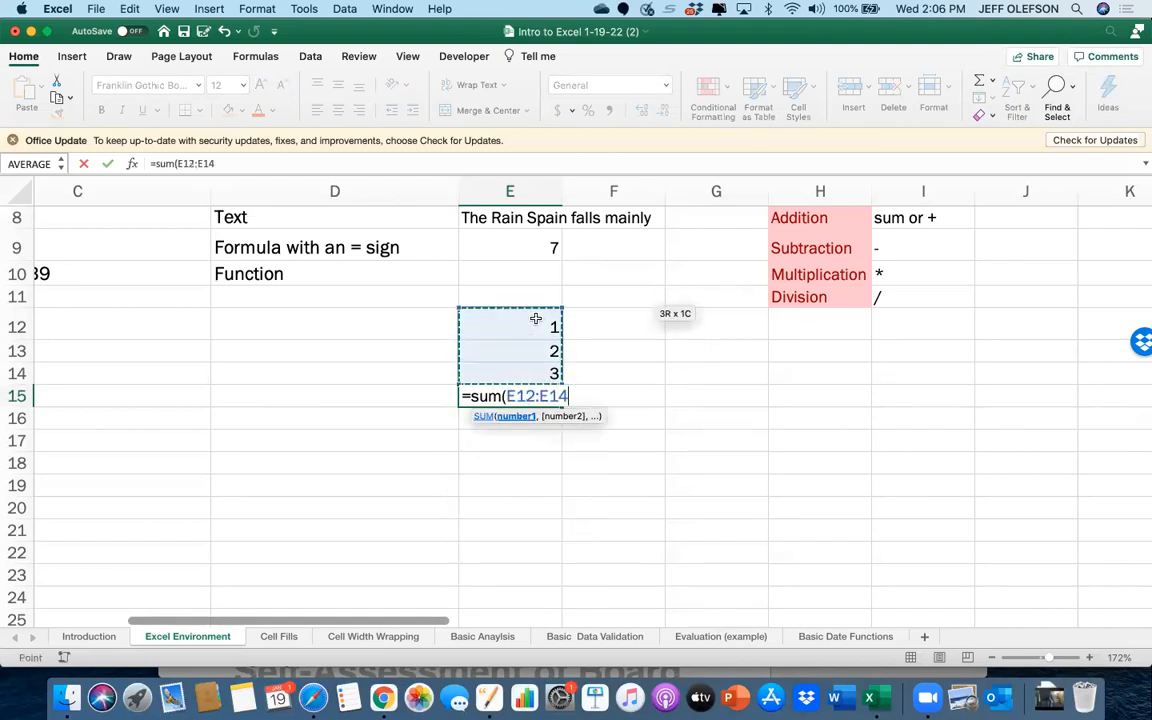
pyautogui.write(')')
pyautogui.press('Return')
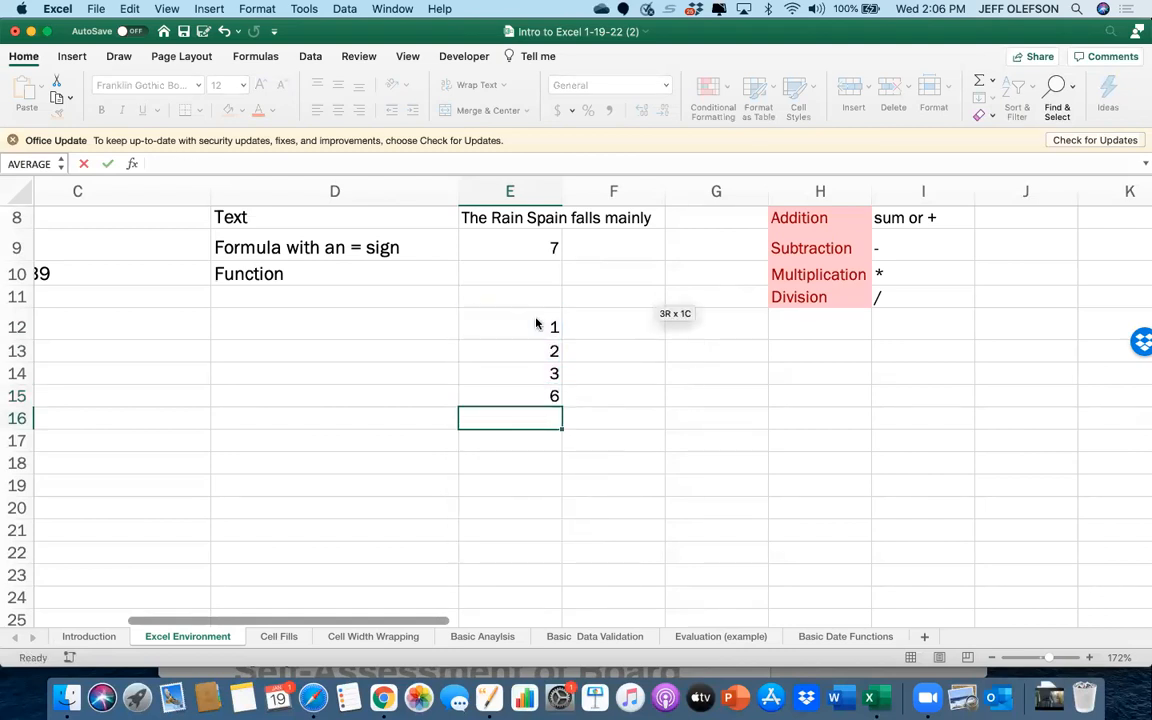
pyautogui.doubleClick(552, 394)
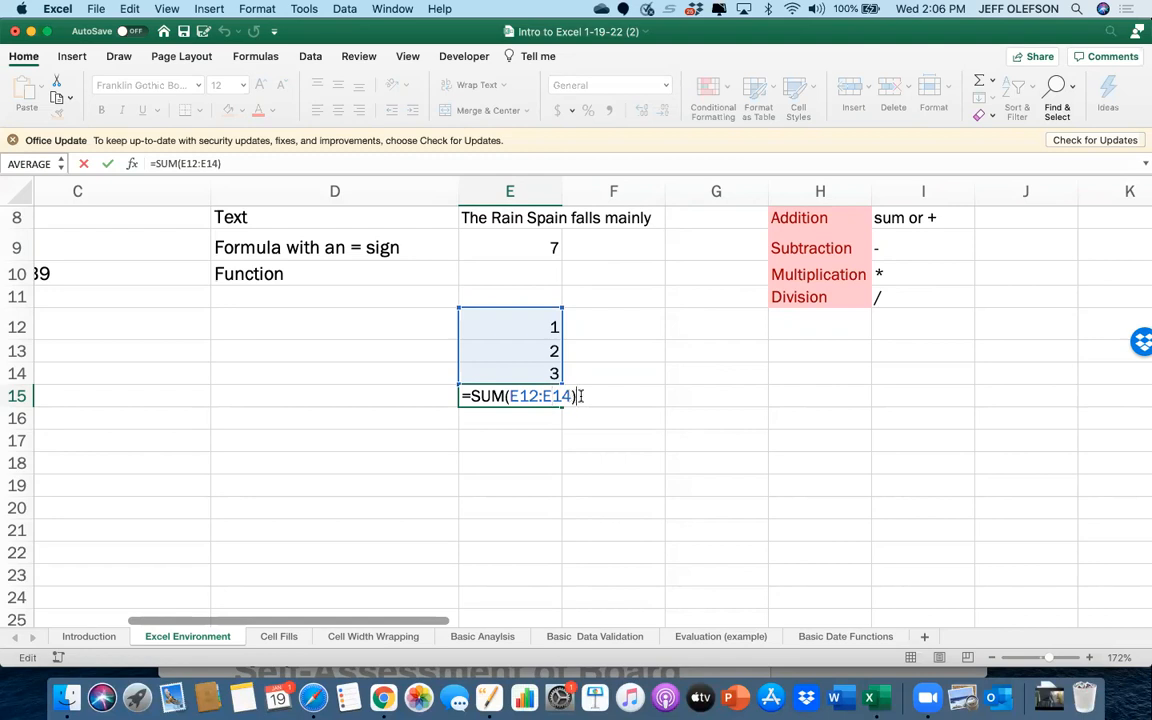
pyautogui.click(532, 431)
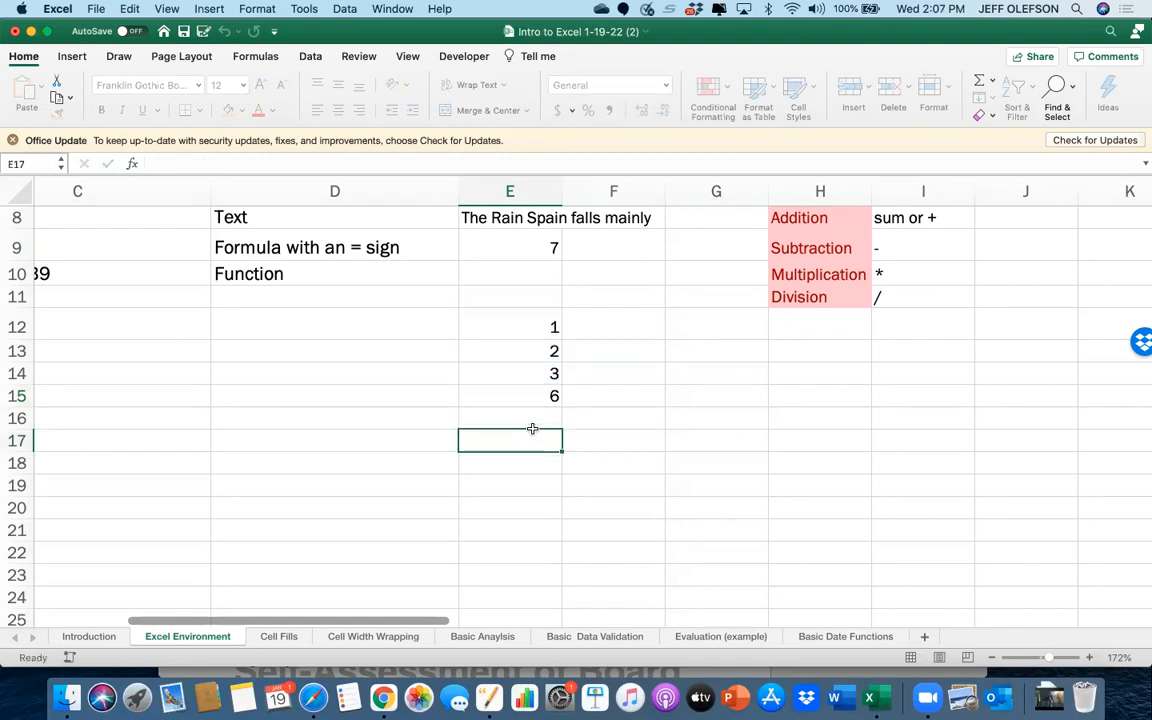
# Enter an x in cell J10 beside the Multiplication row, clear it, and select the asterisk operator in I10
pyautogui.hscroll(5, 532, 428)
pyautogui.scroll(5, 535, 388)
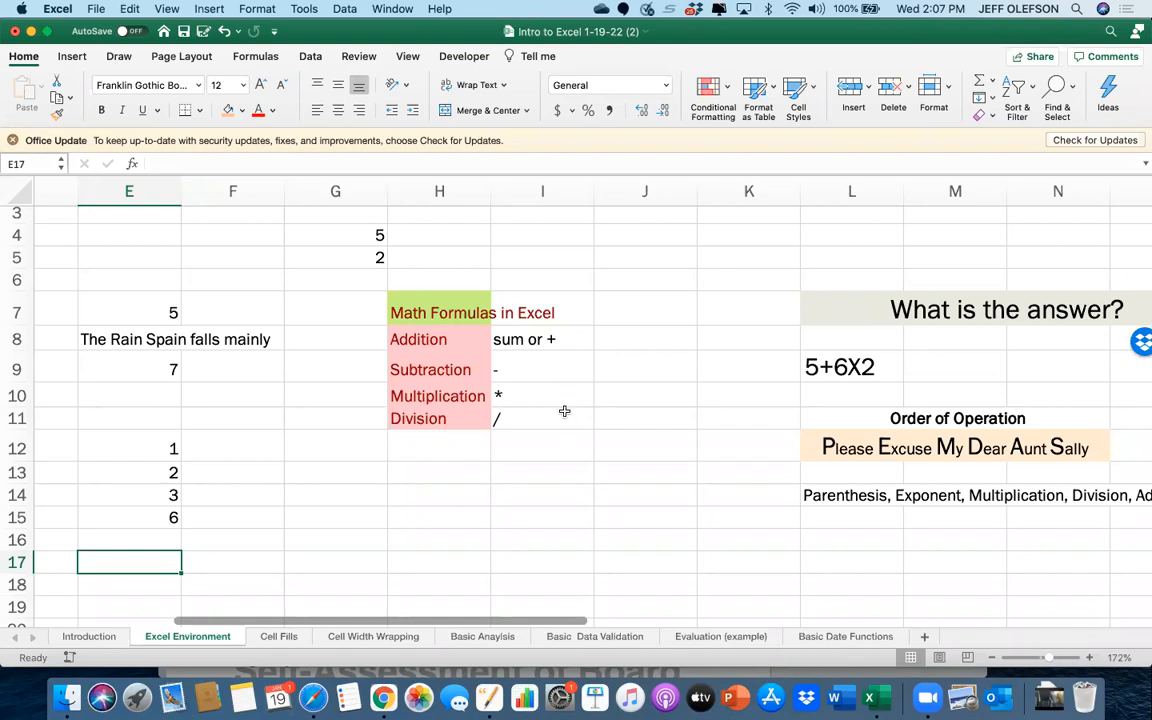
pyautogui.click(644, 403)
pyautogui.write('x')
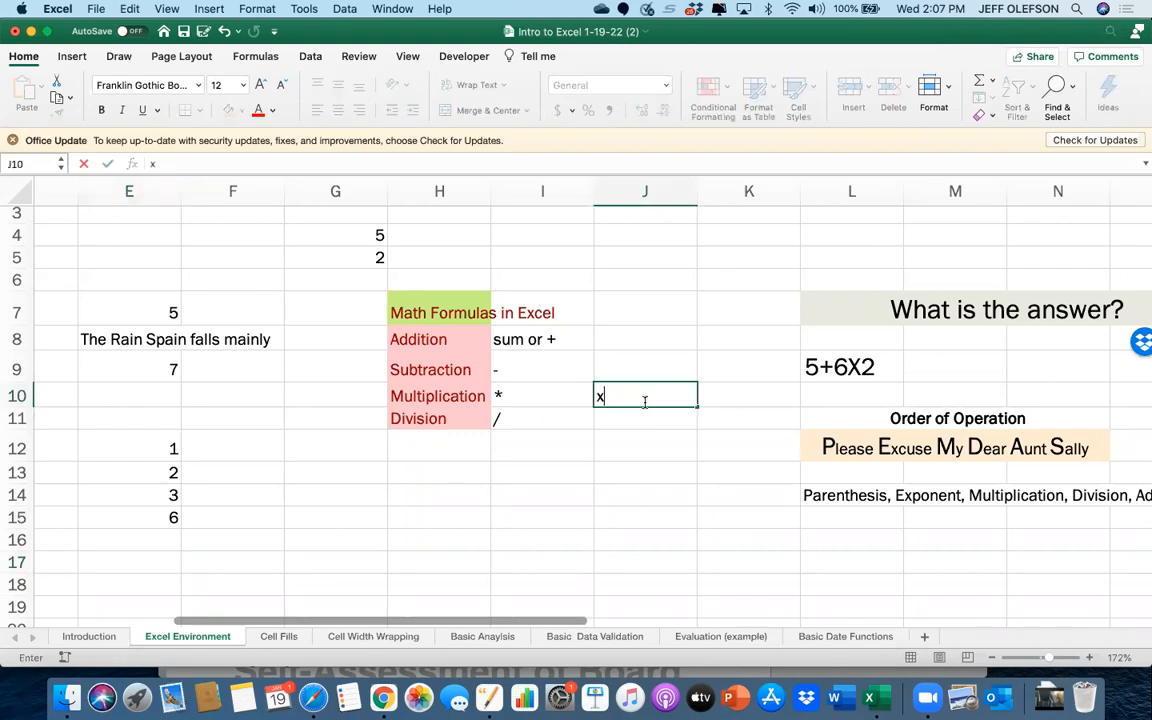
pyautogui.press('Return')
pyautogui.click(645, 398)
pyautogui.press('Delete')
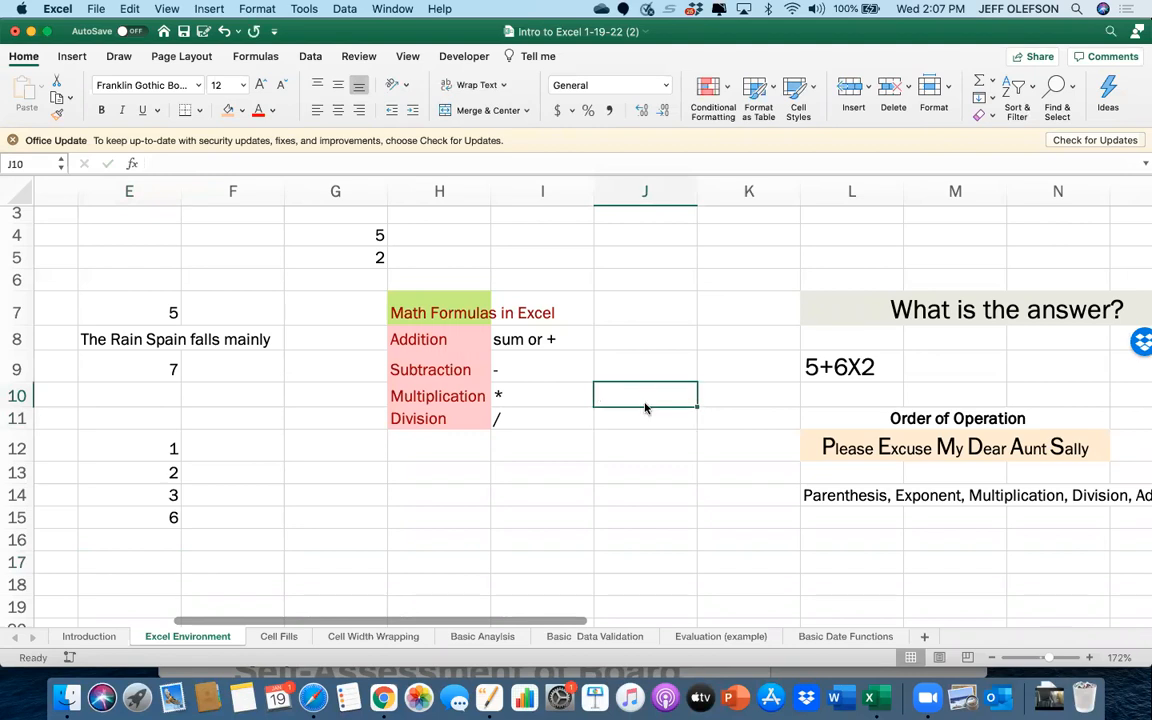
pyautogui.click(545, 394)
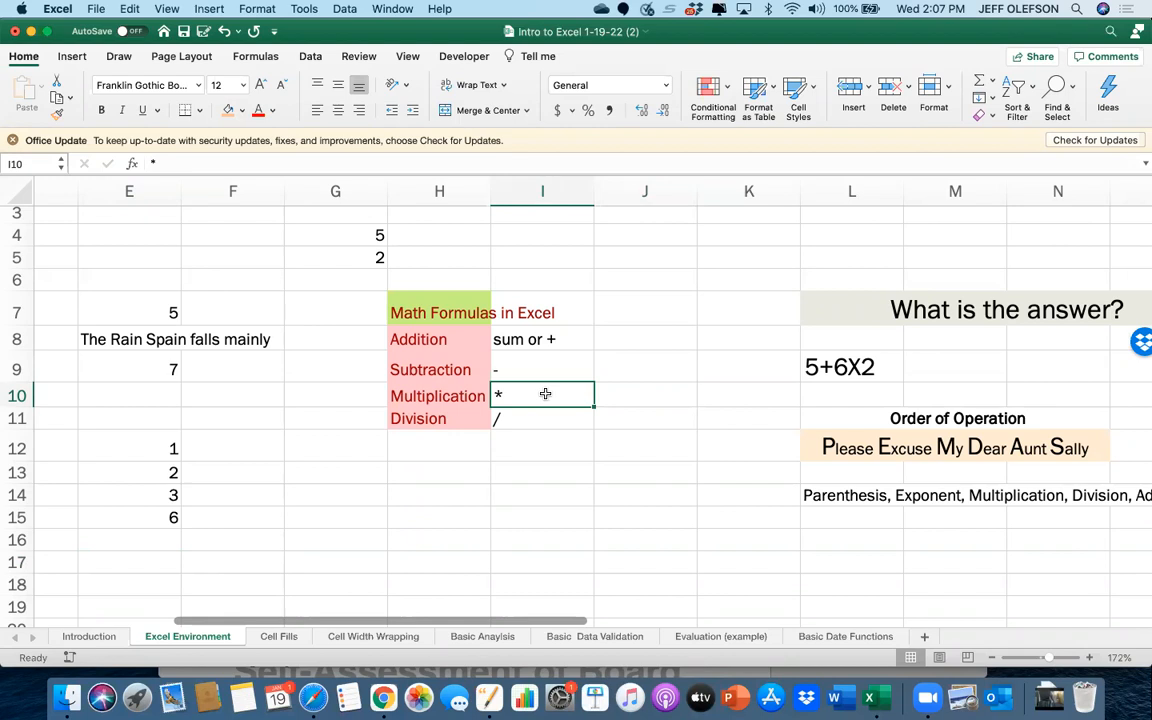
# Replace the formula in cell E9 with the multiplication formula =5*2, then clear the cell
pyautogui.click(167, 440)
pyautogui.hscroll(-3, 169, 441)
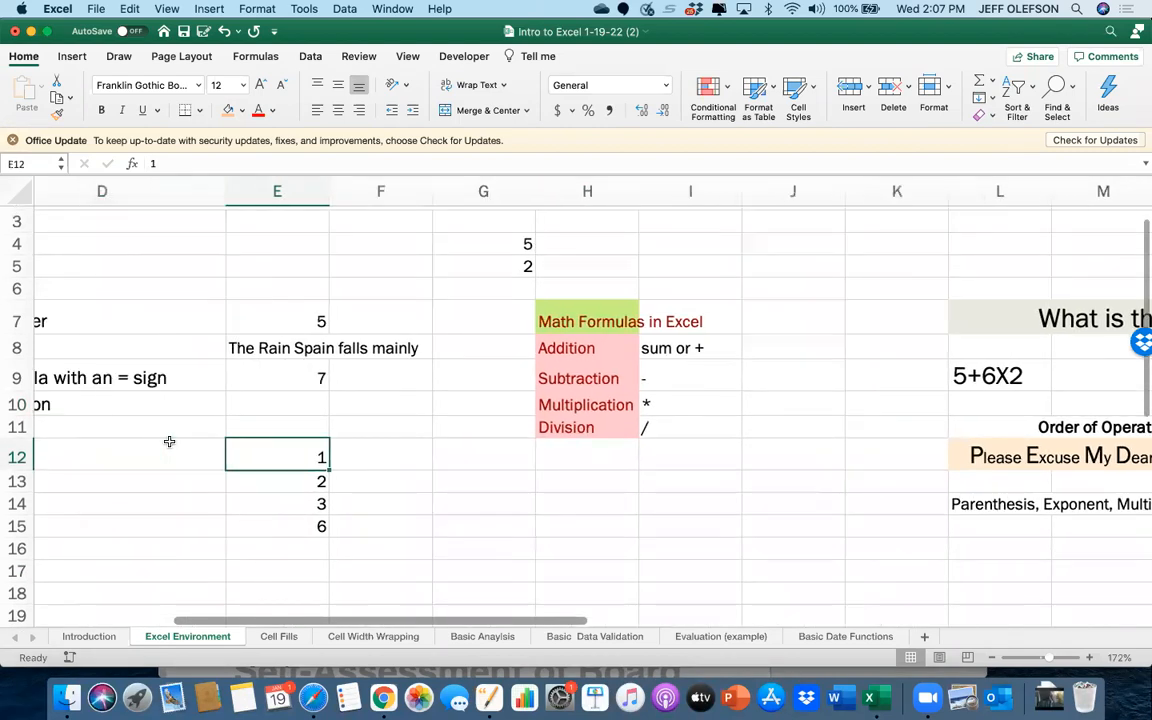
pyautogui.hscroll(-1, 314, 383)
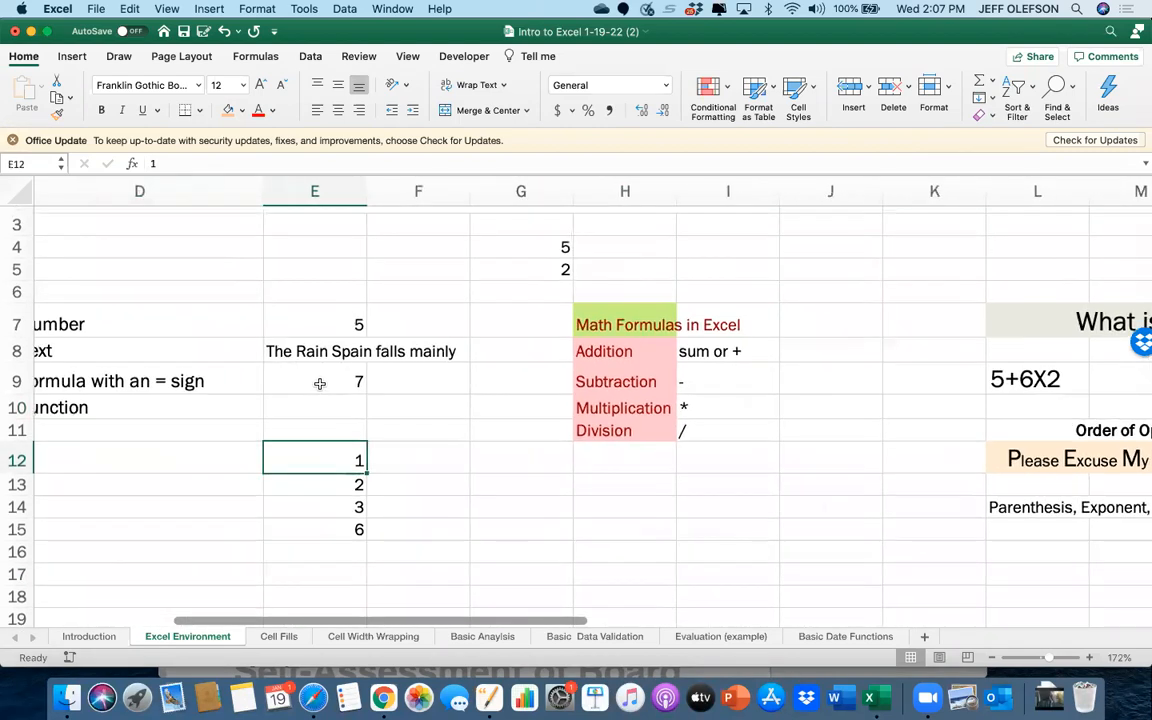
pyautogui.scroll(2, 319, 383)
pyautogui.hscroll(-1, 319, 383)
pyautogui.click(362, 427)
pyautogui.press('Delete')
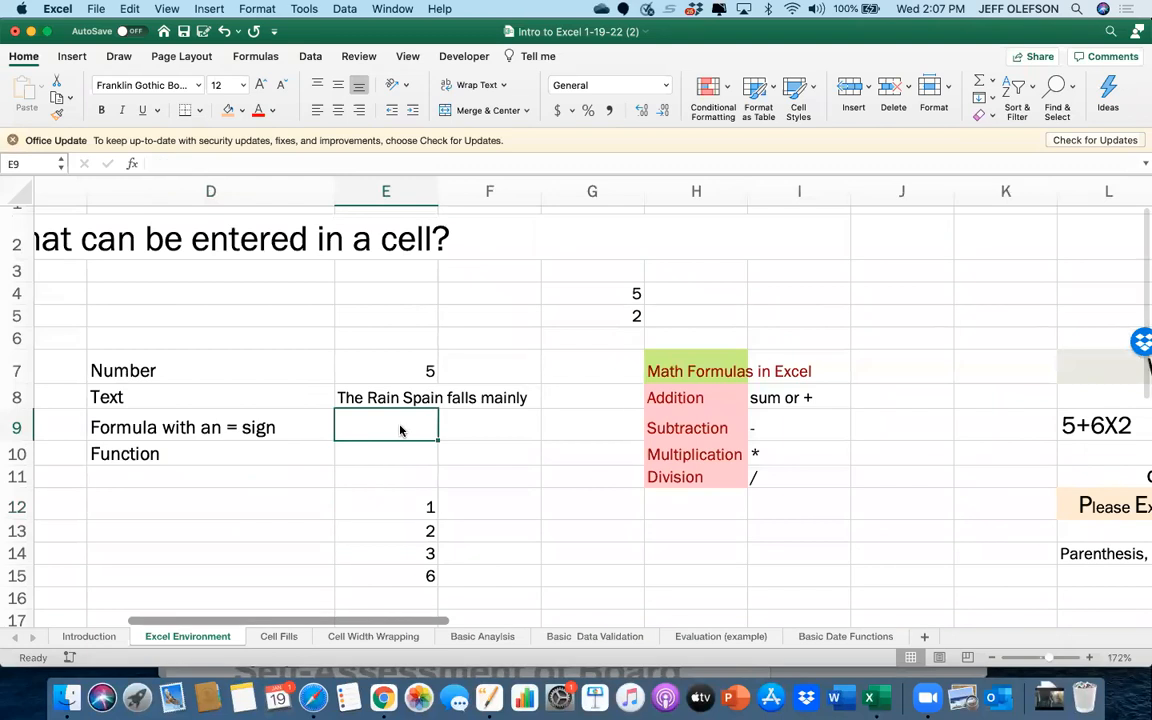
pyautogui.write('=5*2')
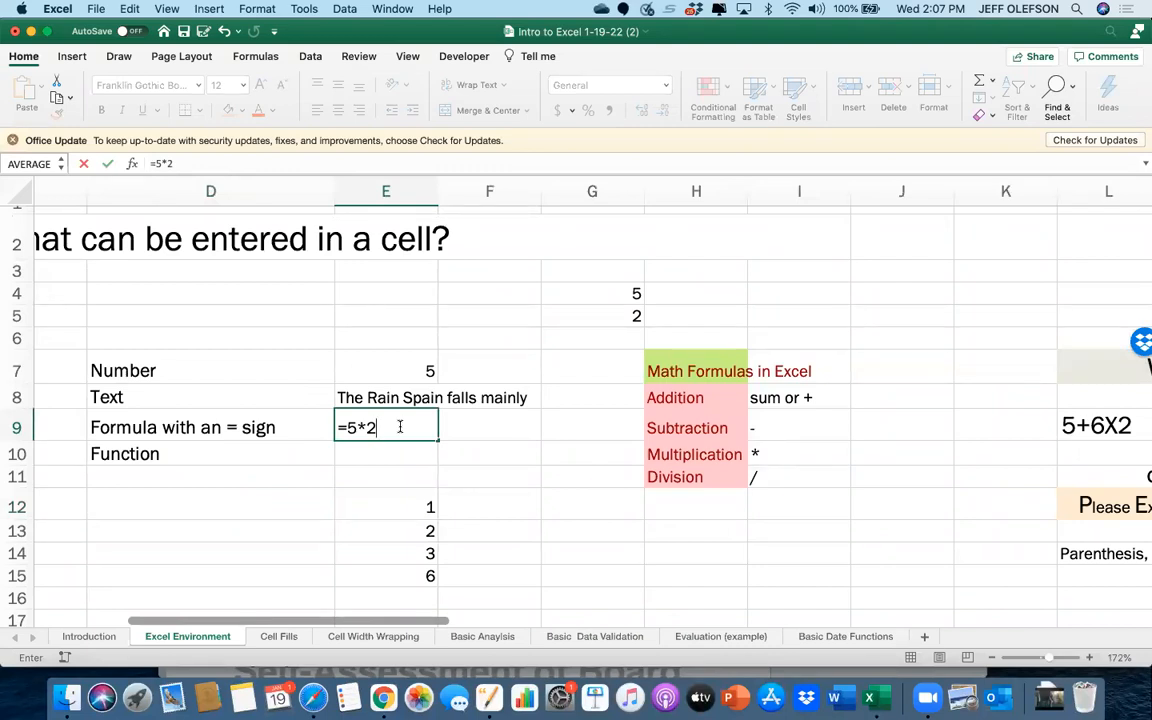
pyautogui.press('Return')
pyautogui.click(400, 430)
pyautogui.press('Delete')
# Review the division operator in cell I11 of the math formulas list and return to cell E9
pyautogui.press('Right')
pyautogui.press('Right')
pyautogui.press('Right')
pyautogui.press('Right')
pyautogui.press('Down')
pyautogui.press('Down')
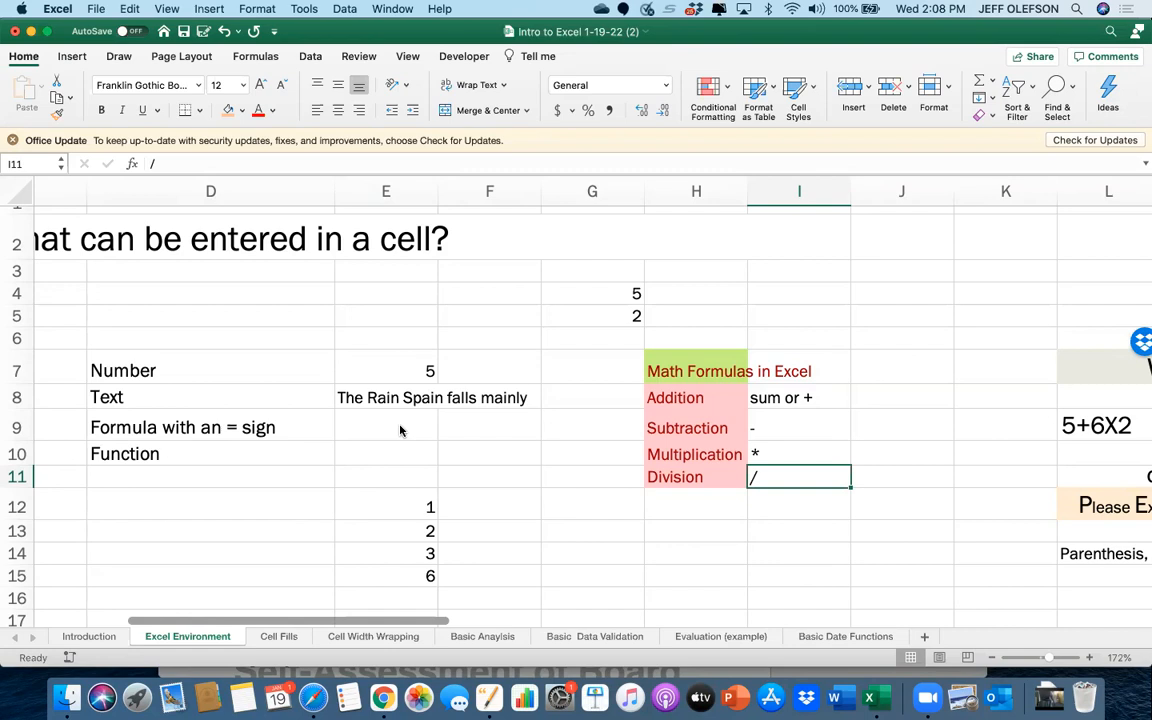
pyautogui.click(400, 428)
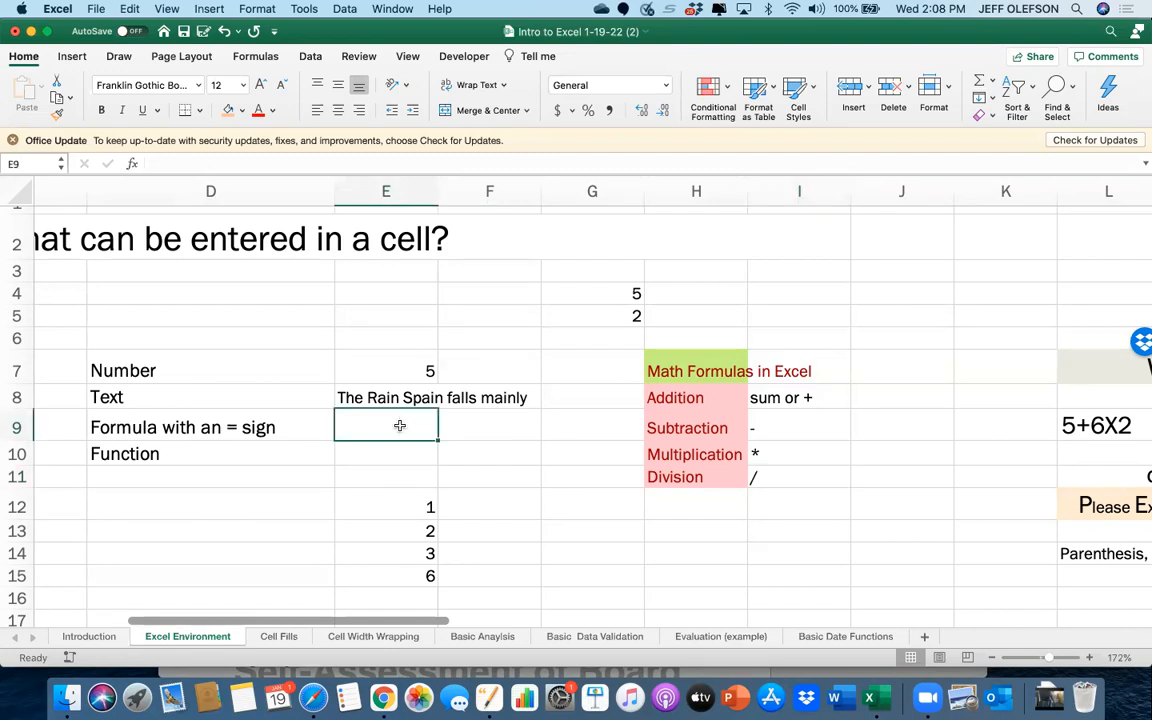
# Enter the division formula =6/2 in cell E9
pyautogui.write('6')
pyautogui.press('BackSpace')
pyautogui.write('=')
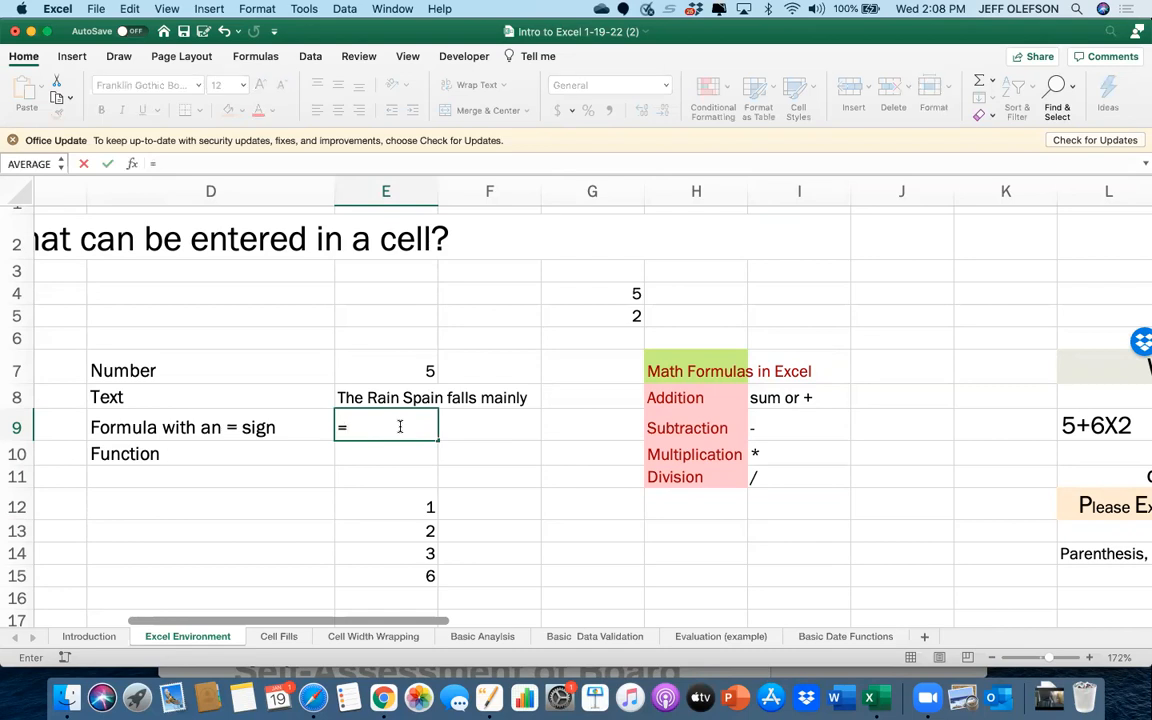
pyautogui.write('6/2')
pyautogui.press('Return')
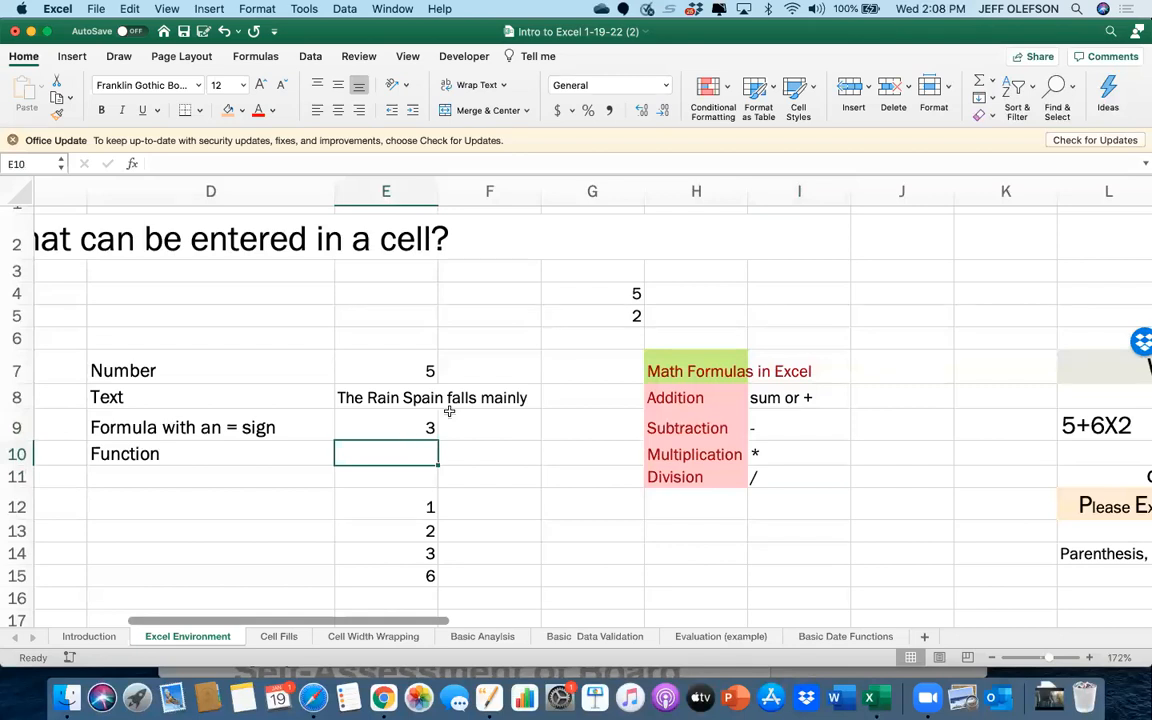
# Enter the formula =5+6*2 in cell N9, beside the order-of-operations example
pyautogui.scroll(-3, 690, 440)
pyautogui.hscroll(2, 690, 440)
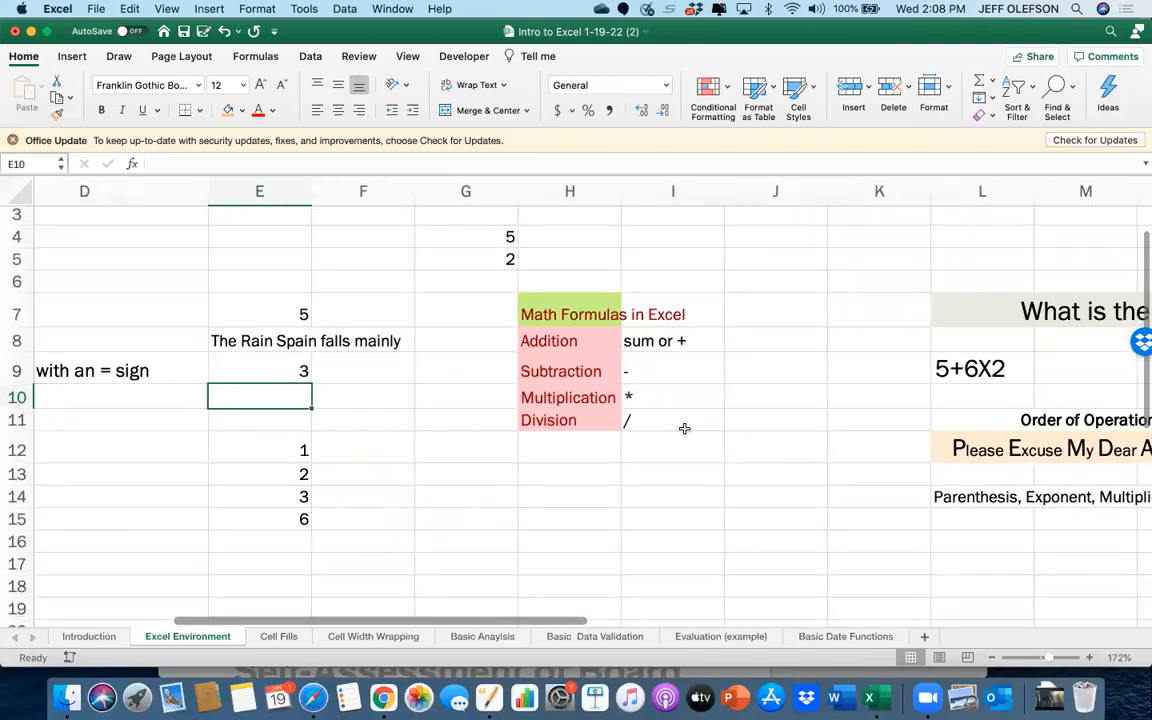
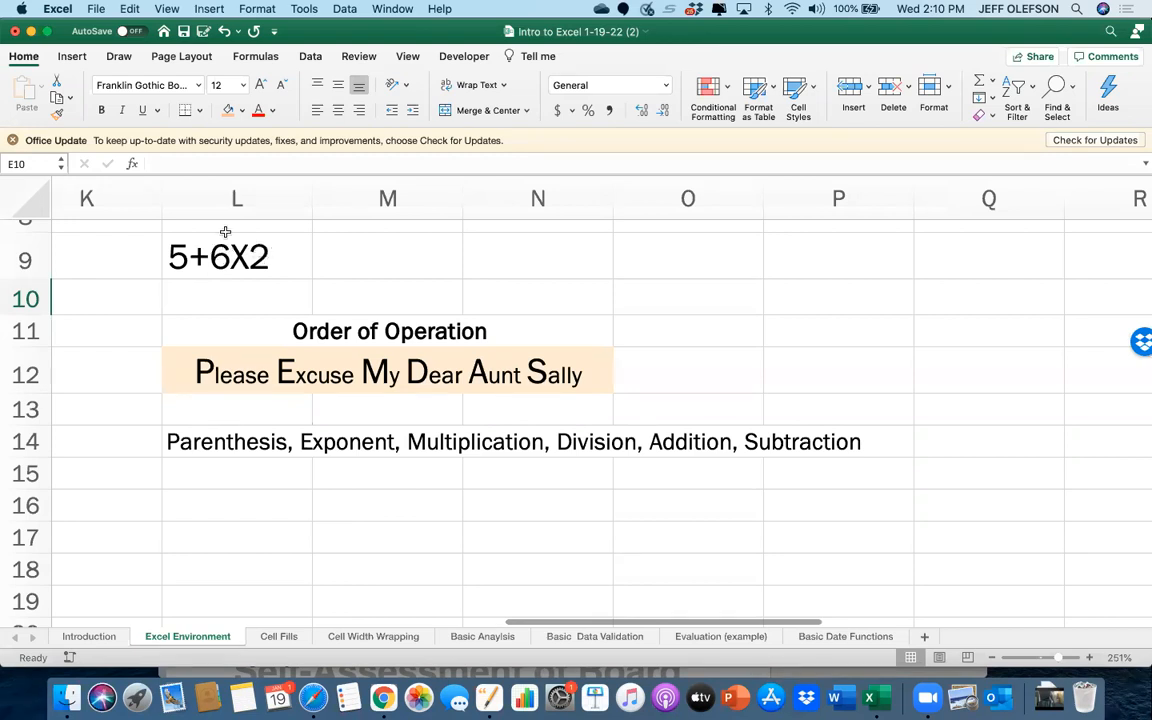
pyautogui.click(550, 261)
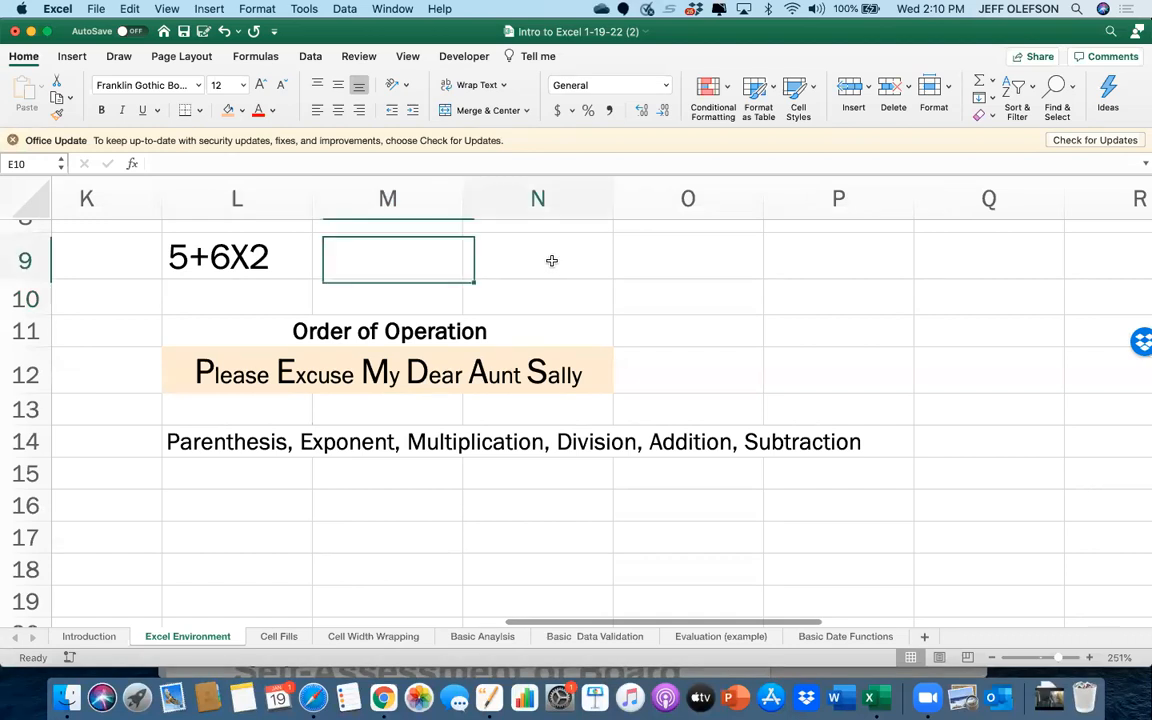
pyautogui.write('=')
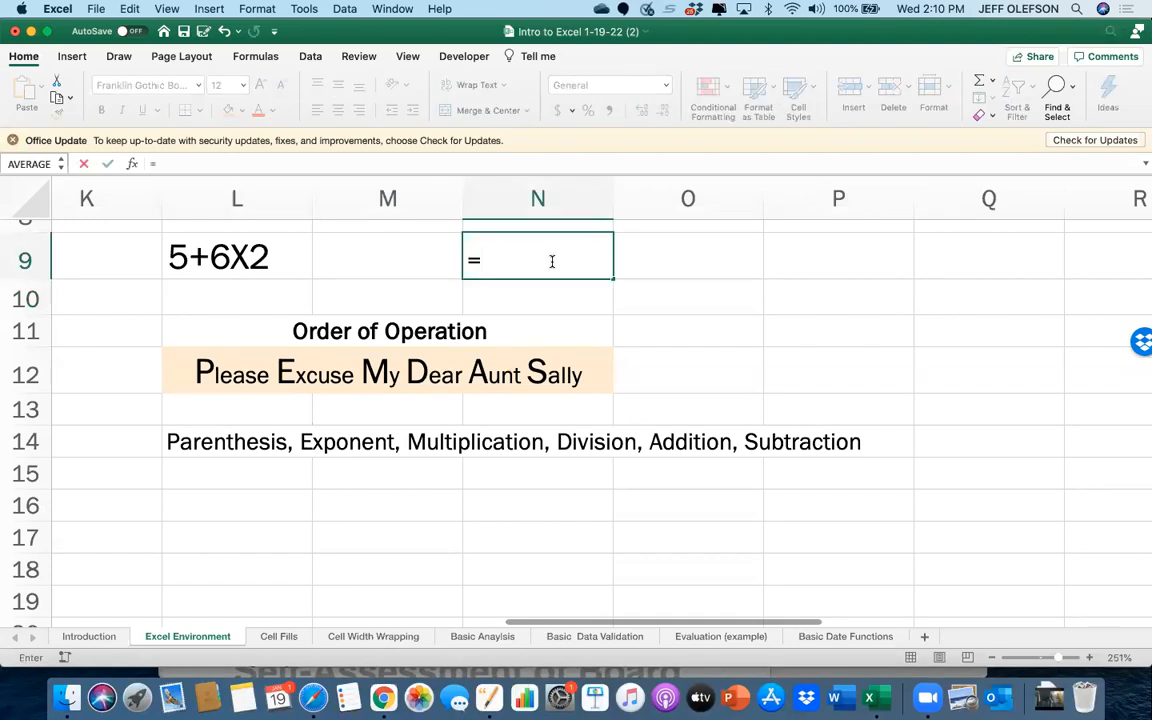
pyautogui.write('5+6*2')
pyautogui.press('Return')
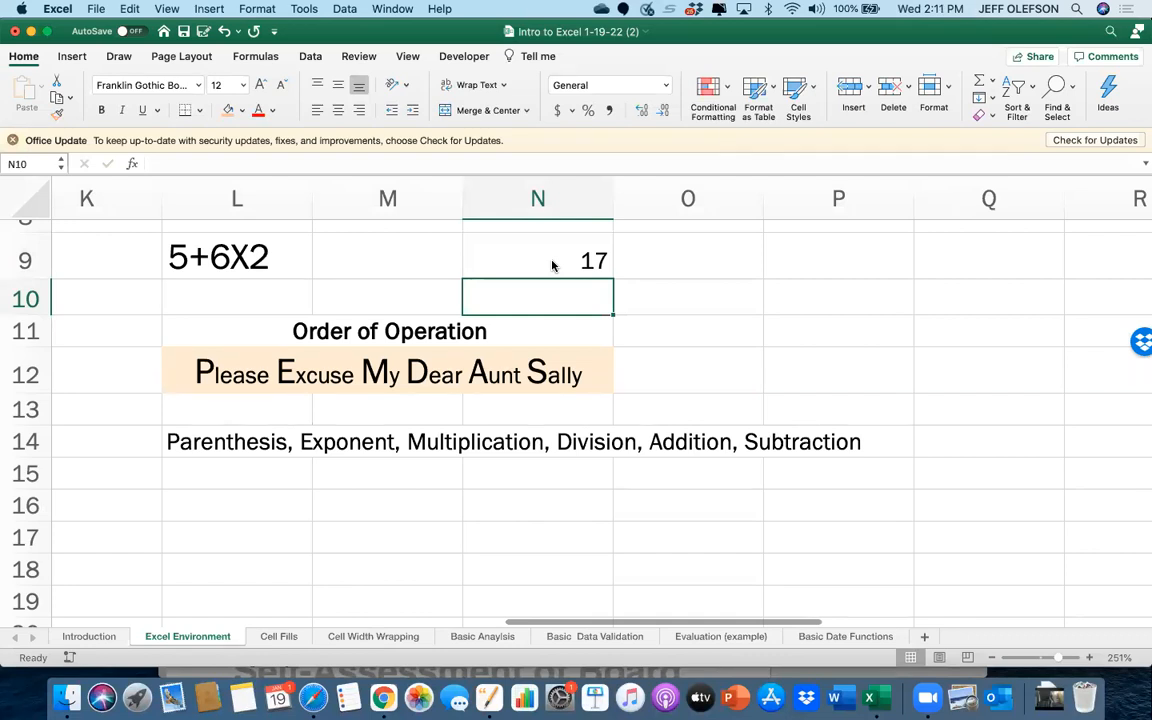
# Add parentheses around the addition in cell N9 so the formula reads =(5+6)*2
pyautogui.doubleClick(530, 258)
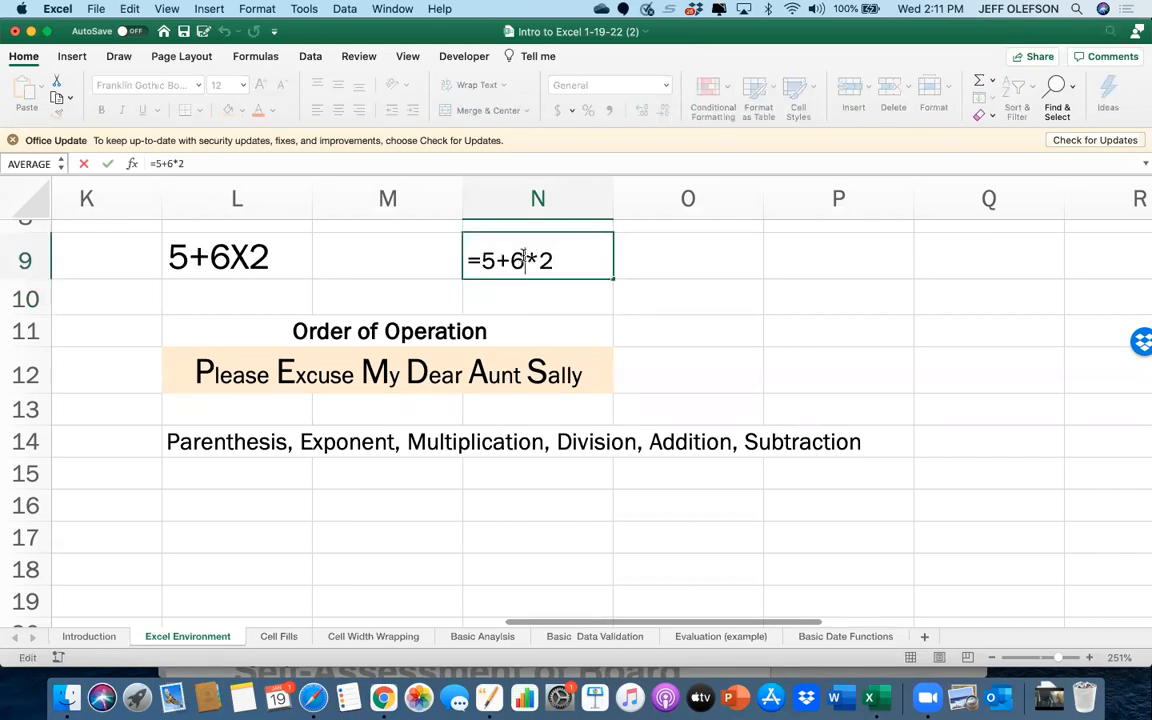
pyautogui.write(')')
pyautogui.press('Left')
pyautogui.press('Left')
pyautogui.press('Left')
pyautogui.press('Left')
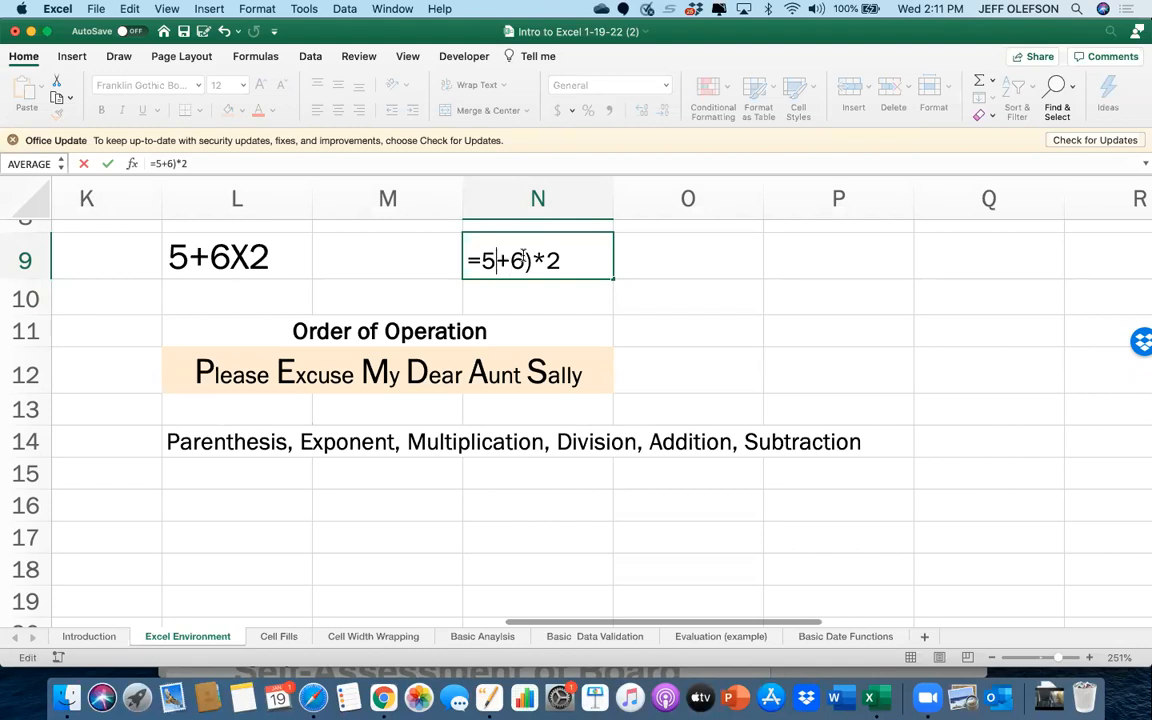
pyautogui.write('(')
pyautogui.press('Return')
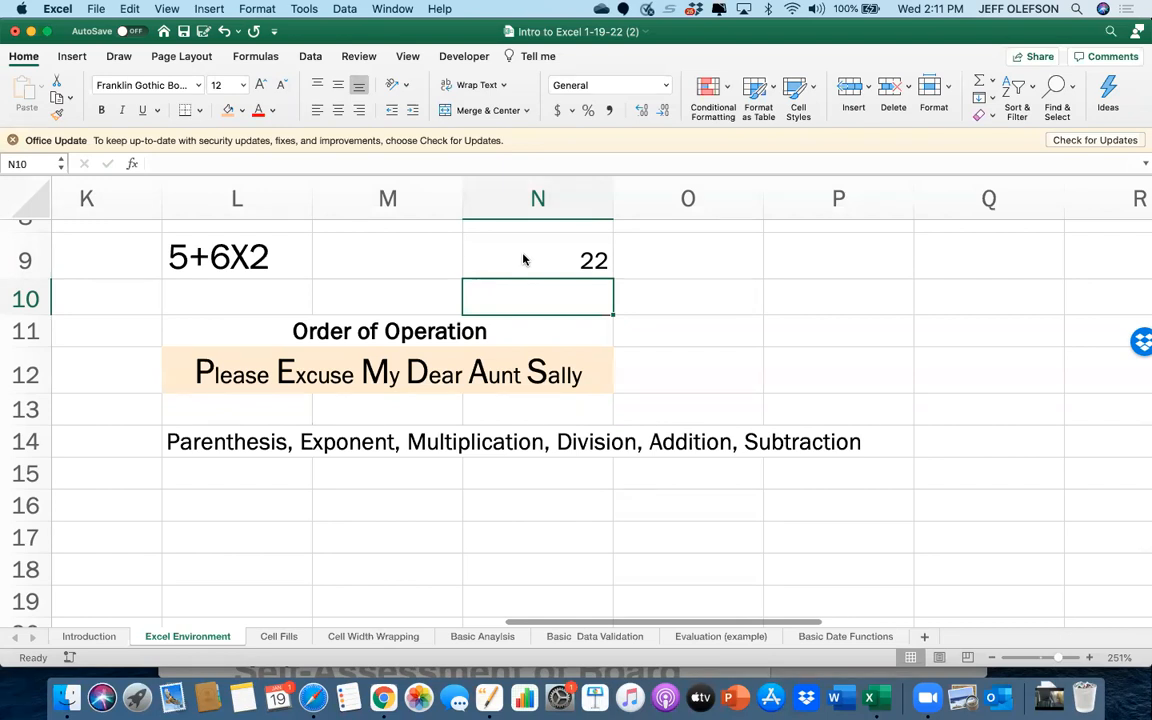
# Open the Cell Fills worksheet
pyautogui.click(280, 637)
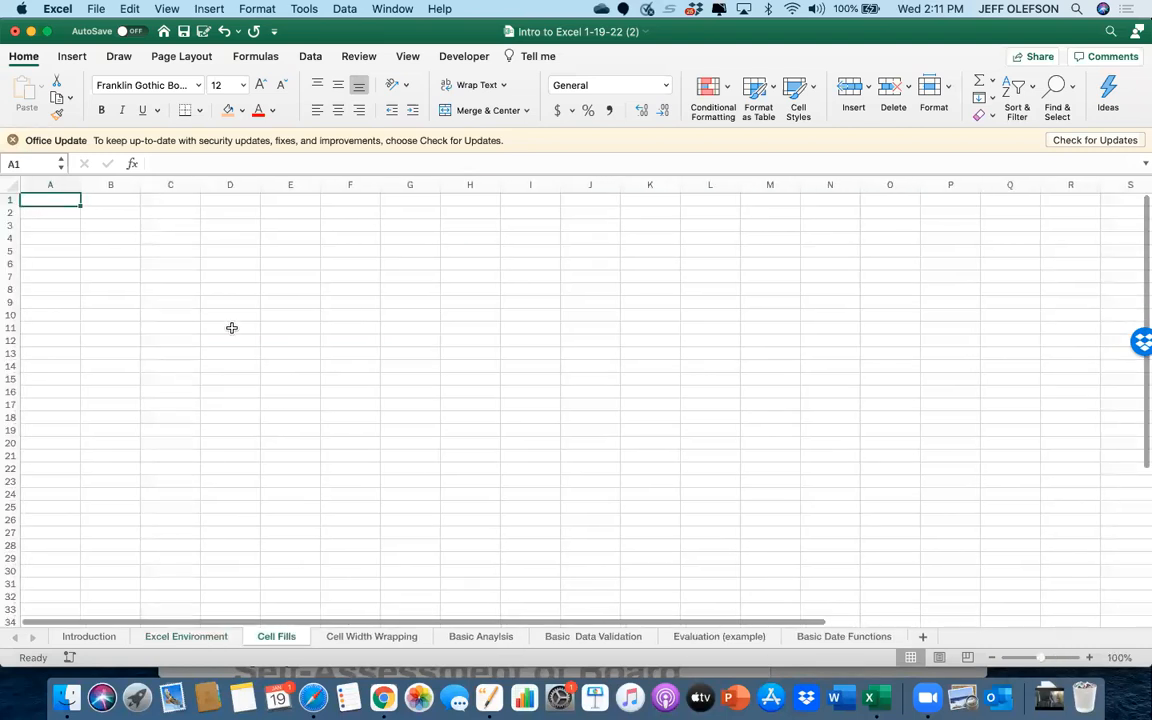
pyautogui.scroll(5, 232, 328)
pyautogui.hscroll(-2, 232, 328)
pyautogui.scroll(2, 232, 328)
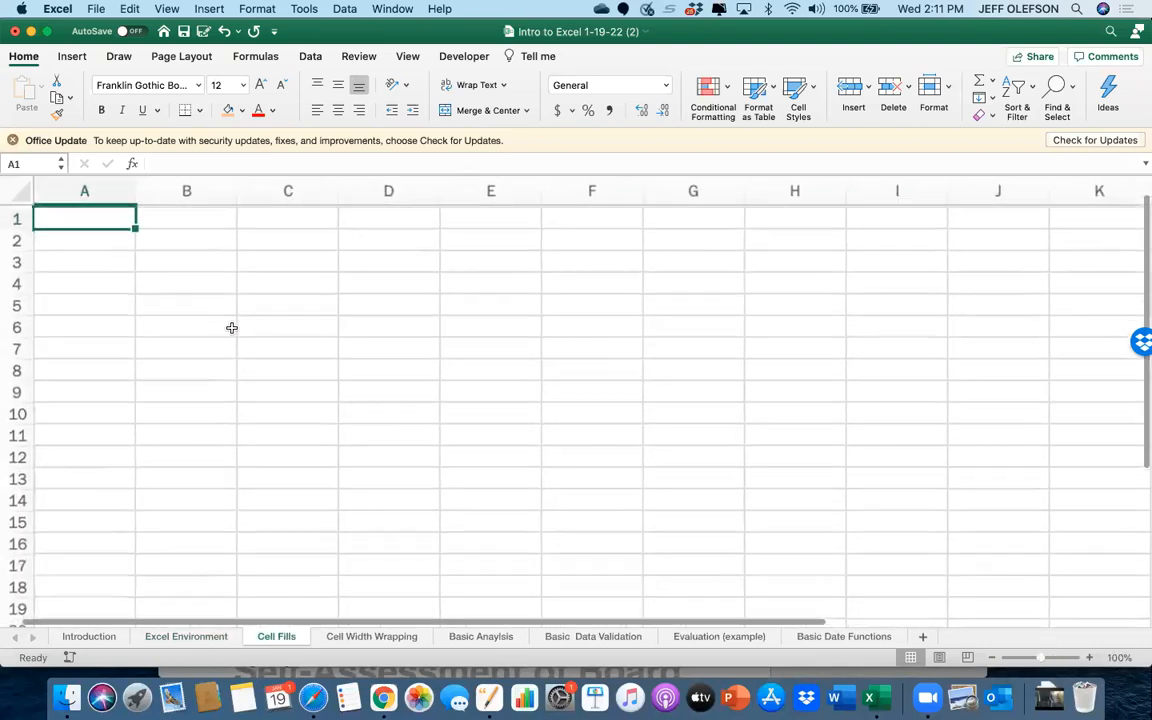
# Enter 1 and 2 in B2 and B3, fill the series down to B11, and clear the range
pyautogui.click(158, 238)
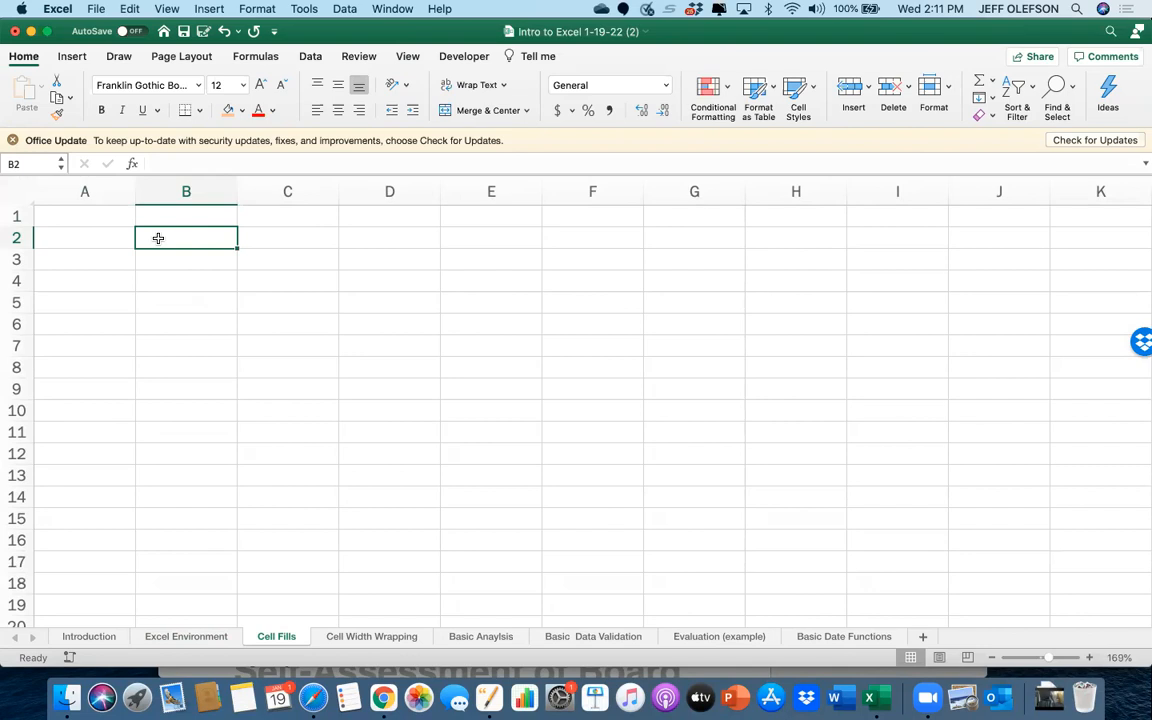
pyautogui.write('1')
pyautogui.press('Return')
pyautogui.write('2')
pyautogui.press('Return')
pyautogui.click(158, 243)
pyautogui.moveTo(223, 242); pyautogui.dragTo(228, 440)
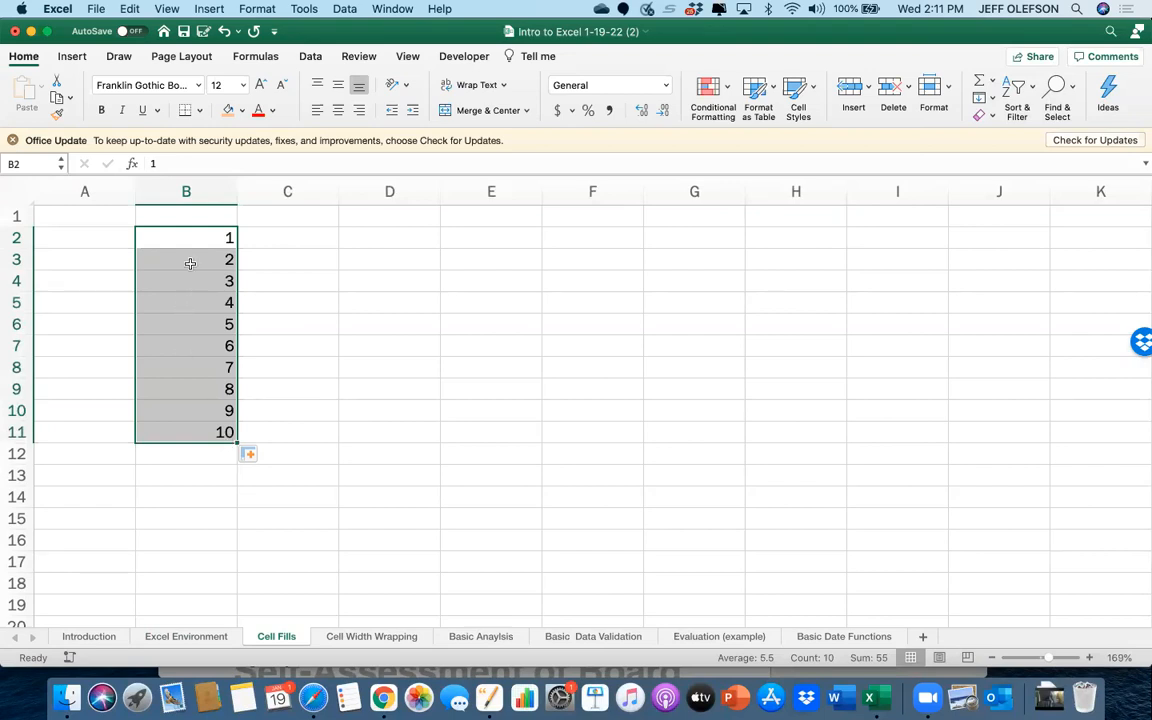
pyautogui.moveTo(188, 240); pyautogui.dragTo(216, 429)
pyautogui.press('Delete')
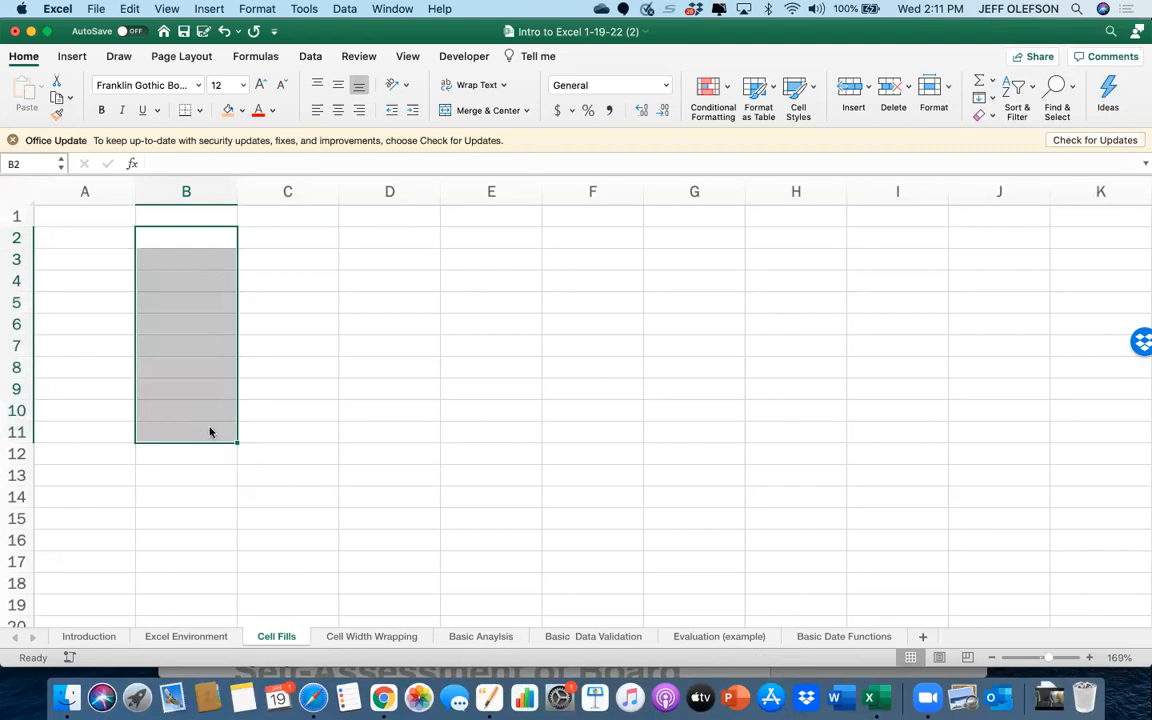
# Enter 0 and 5 in B2 and B3, extend the series of fives down to B11, and clear it
pyautogui.click(207, 238)
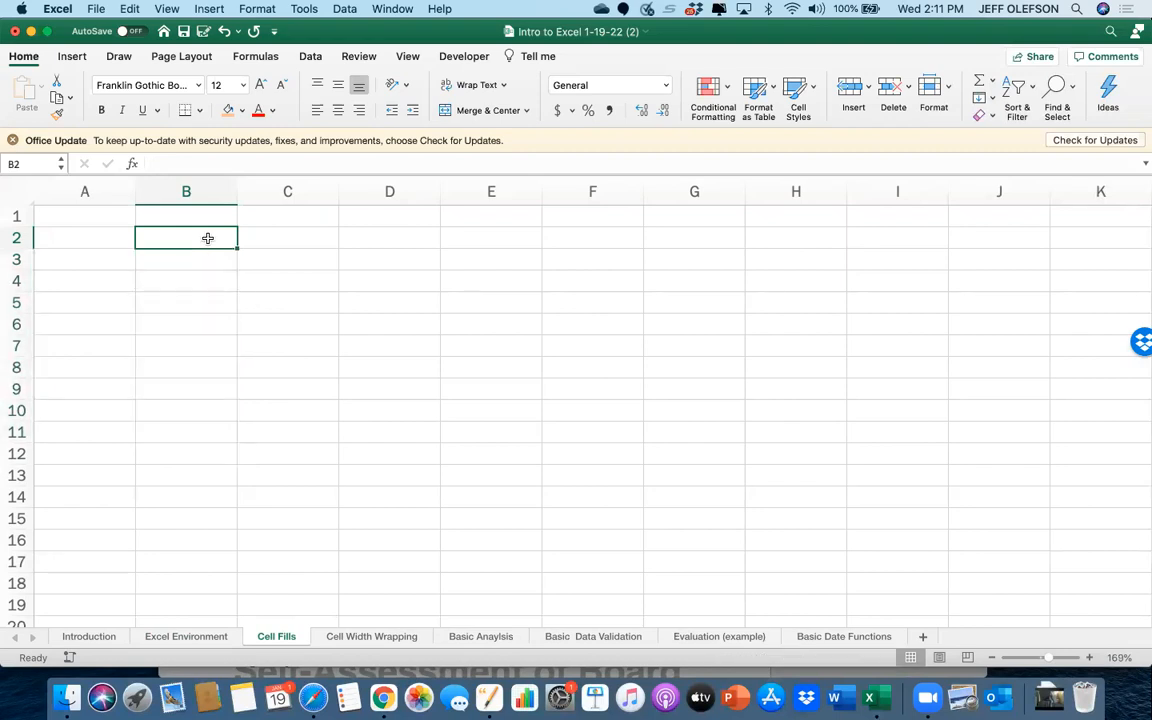
pyautogui.write('0')
pyautogui.press('Return')
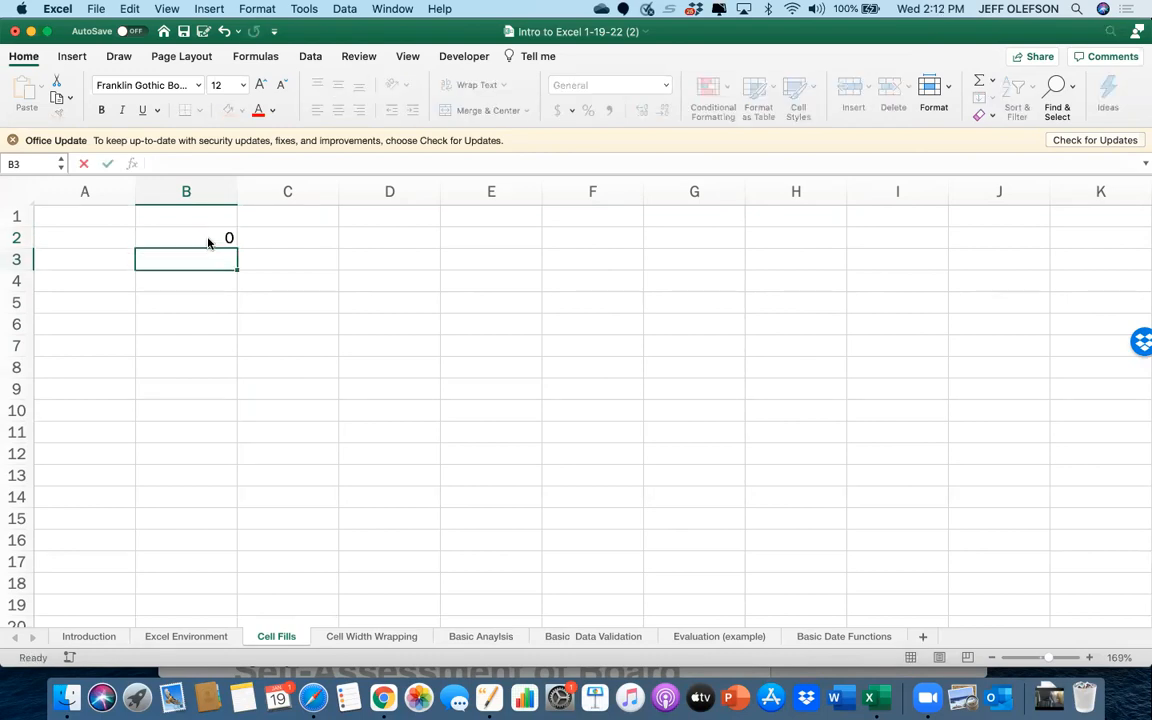
pyautogui.write('5')
pyautogui.press('Return')
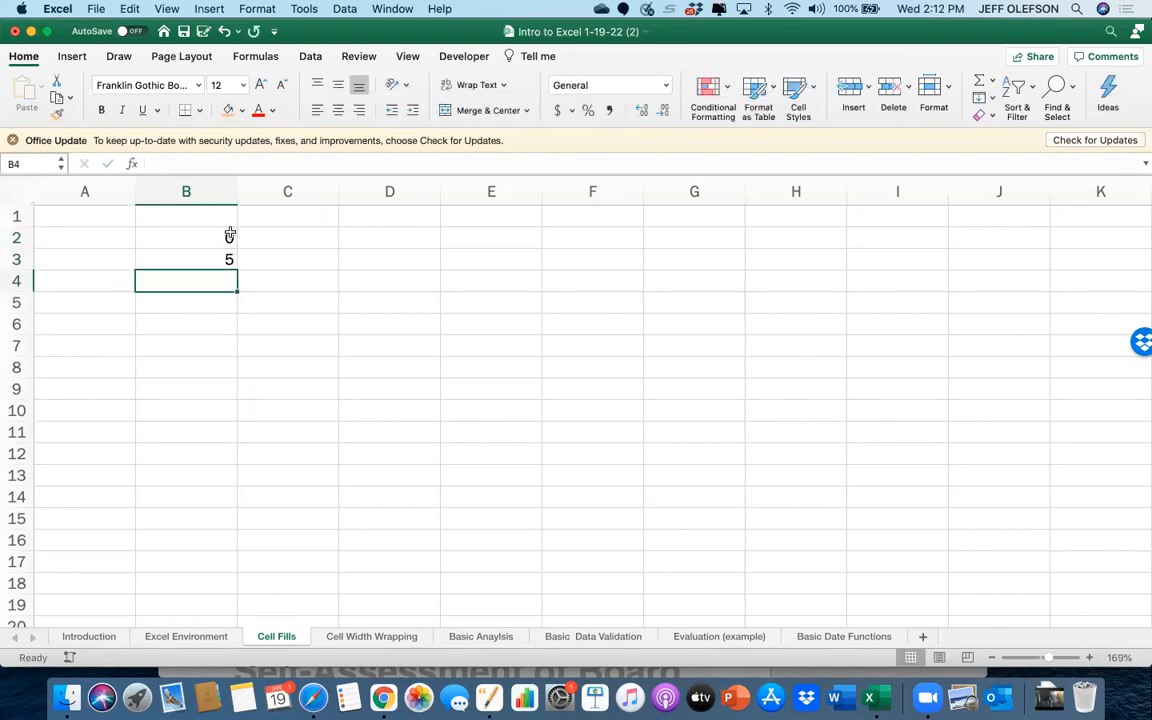
pyautogui.moveTo(230, 236); pyautogui.dragTo(247, 455)
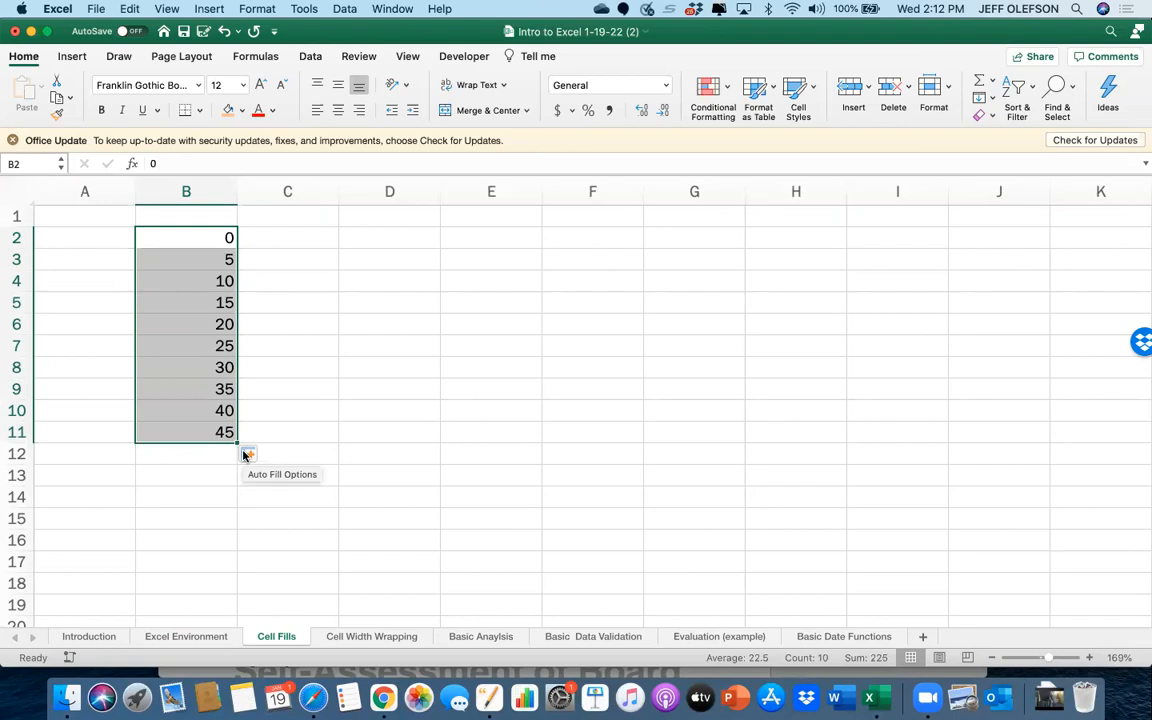
pyautogui.click(221, 241)
pyautogui.moveTo(221, 244); pyautogui.dragTo(231, 429)
pyautogui.press('Delete')
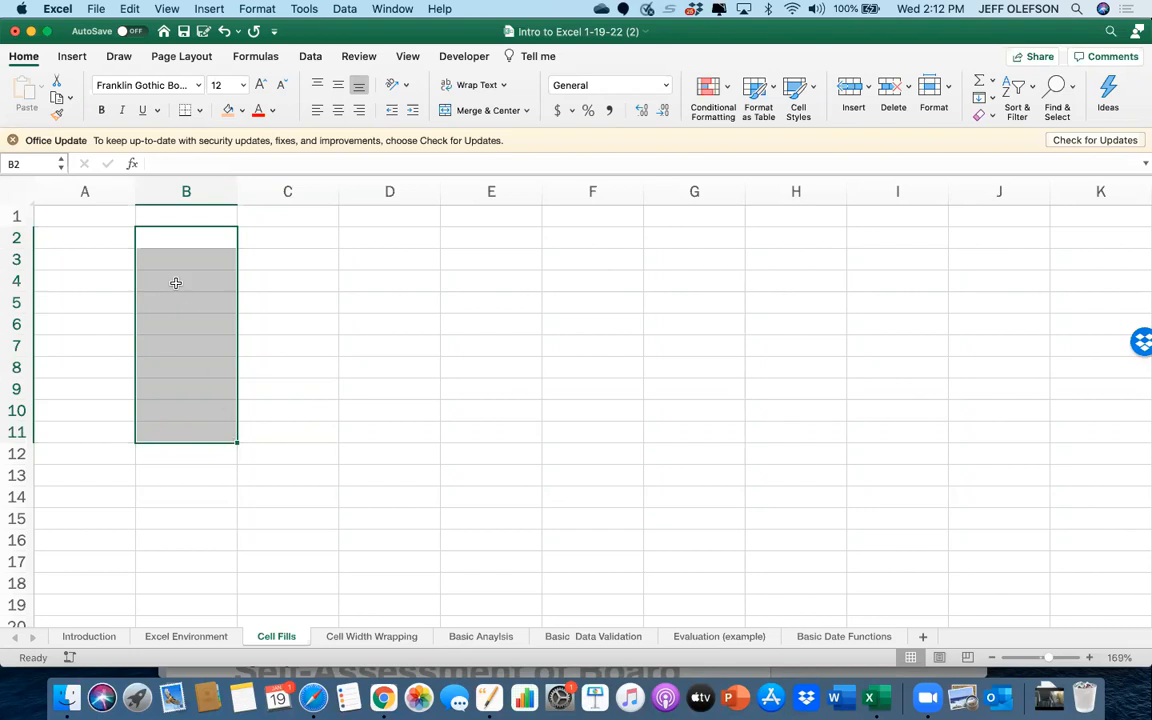
# Enter Jan in B2, fill the abbreviated months down to B10, and clear them
pyautogui.click(175, 245)
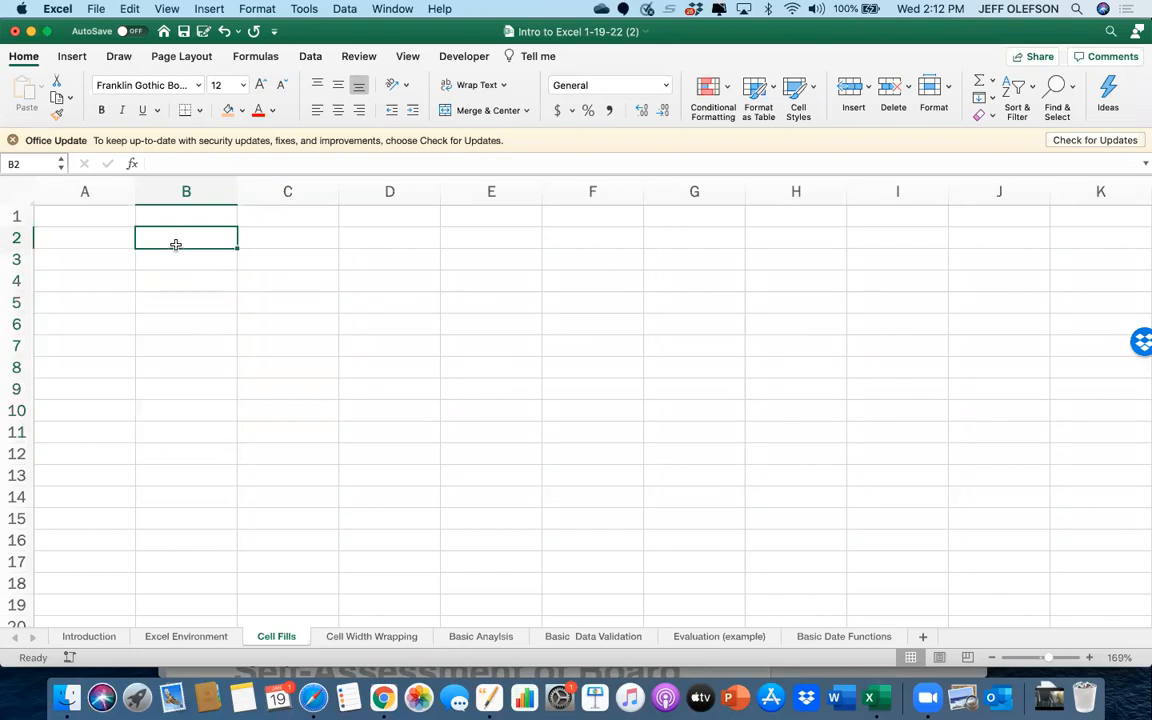
pyautogui.write('Jan')
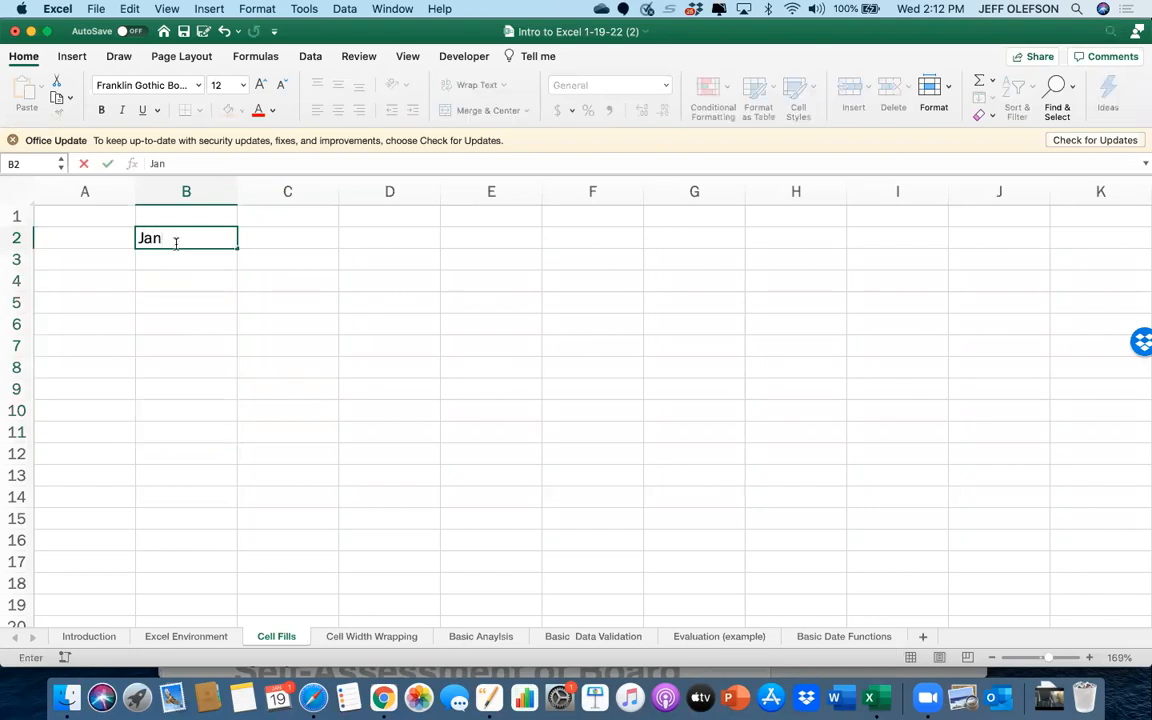
pyautogui.click(221, 242)
pyautogui.moveTo(236, 248); pyautogui.dragTo(213, 429)
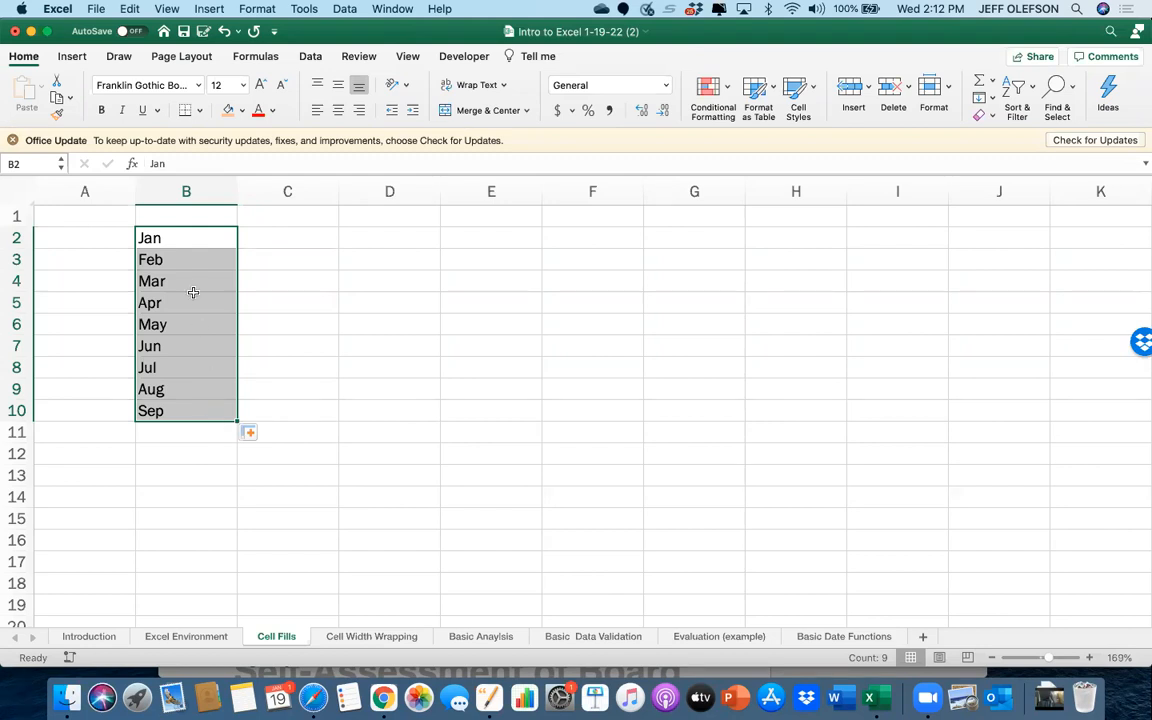
pyautogui.press('Delete')
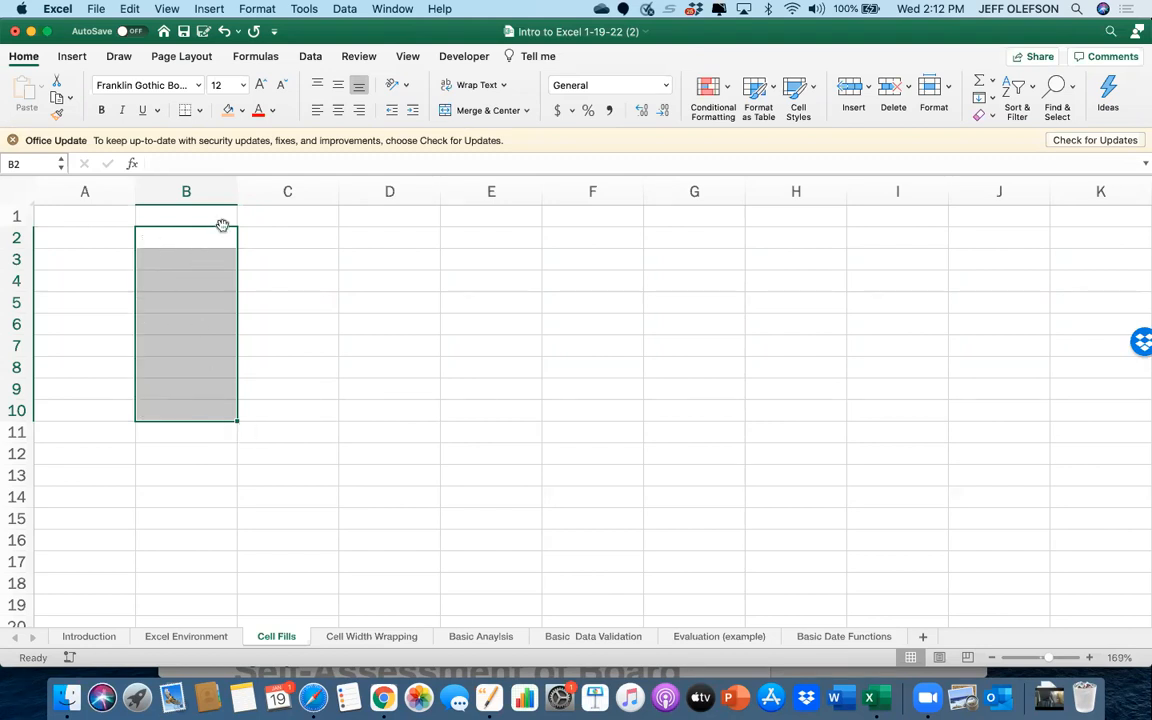
# Enter January in B2 and fill the full month names across row 2 to G2
pyautogui.click(222, 231)
pyautogui.write('J')
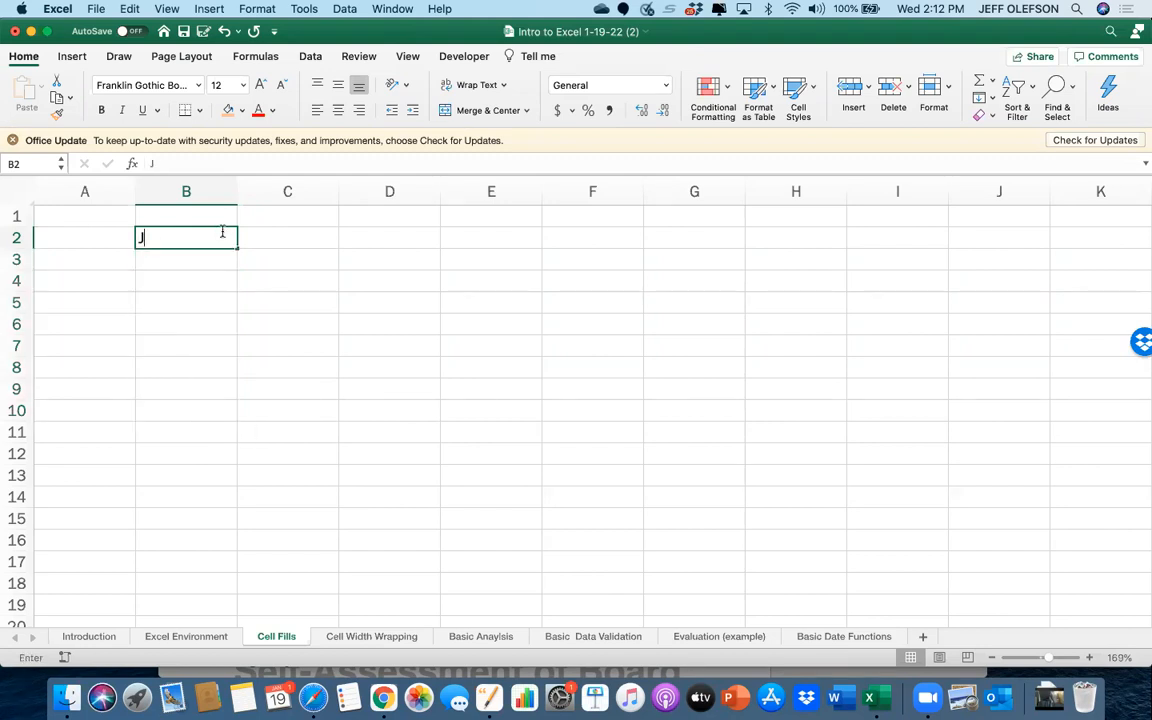
pyautogui.write('anuary')
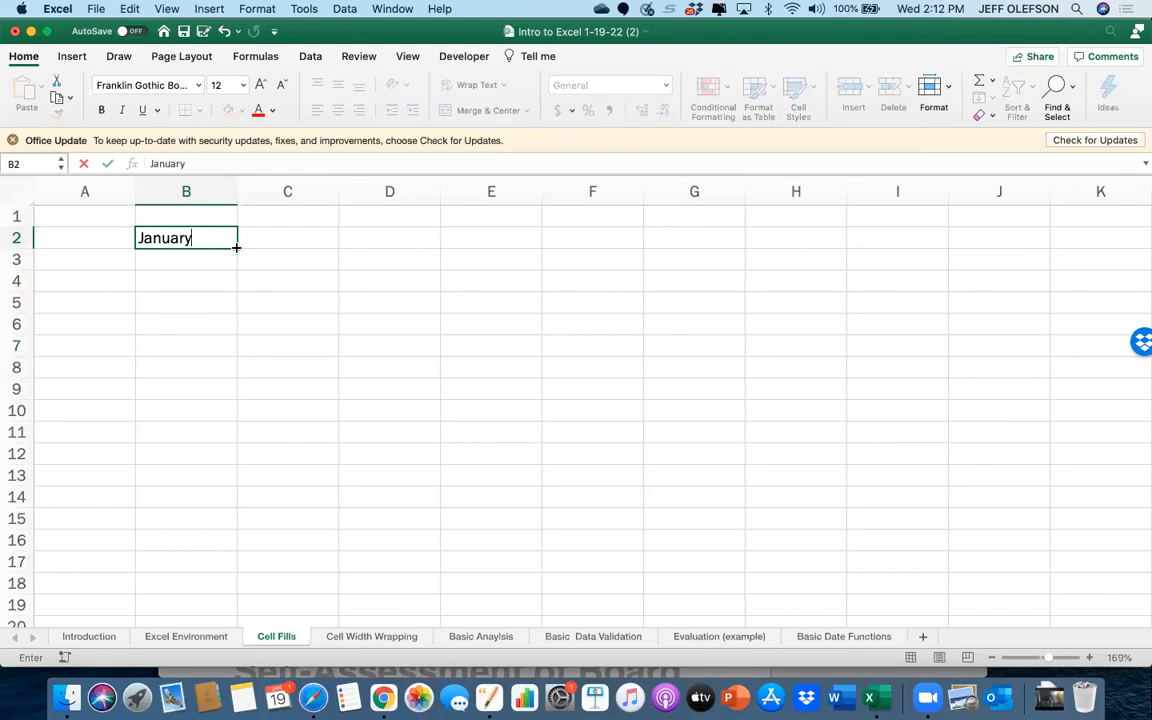
pyautogui.moveTo(236, 247); pyautogui.dragTo(702, 237)
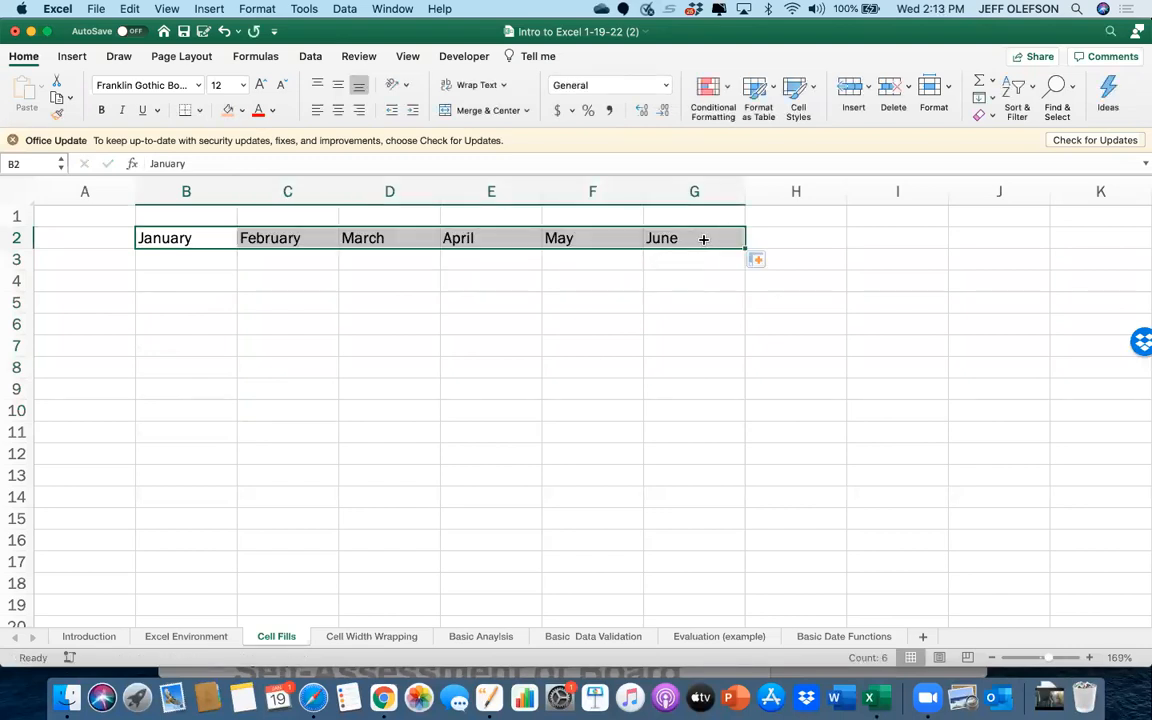
# Clear the month names from cells B2 through G2
pyautogui.click(185, 240)
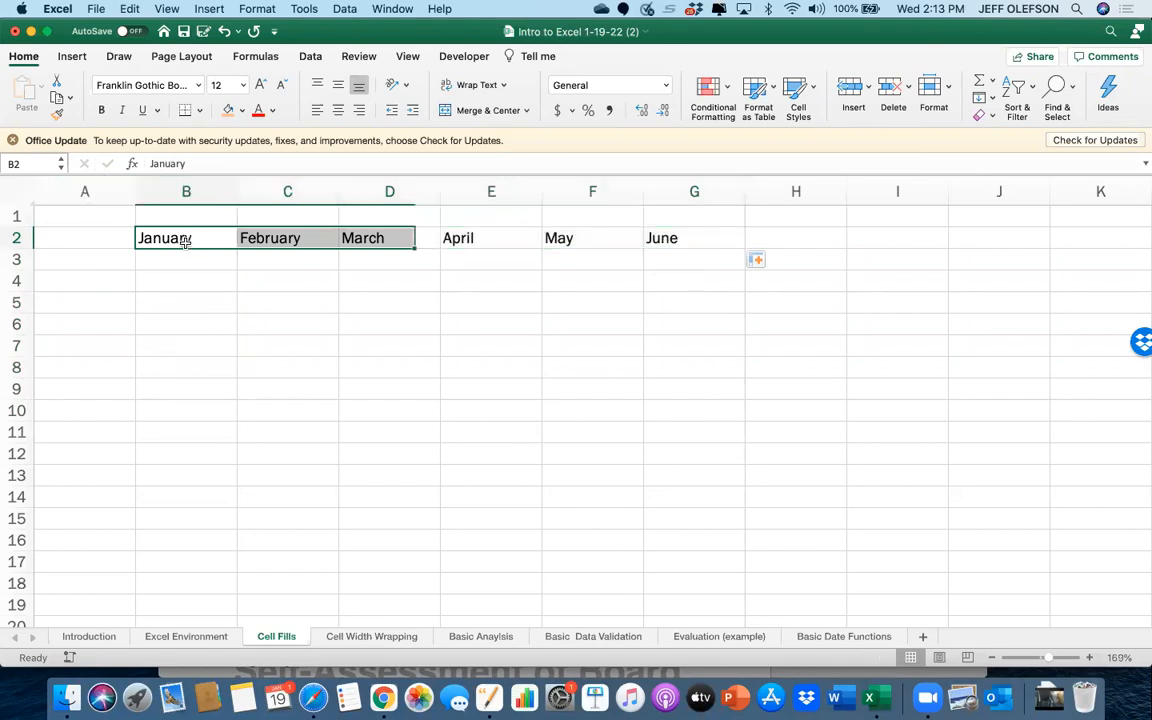
pyautogui.press('Delete')
pyautogui.press('Right')
pyautogui.press('Delete')
pyautogui.press('Right')
pyautogui.press('Delete')
pyautogui.press('Right')
pyautogui.press('Delete')
pyautogui.press('Right')
pyautogui.press('Delete')
pyautogui.press('Right')
pyautogui.press('Delete')
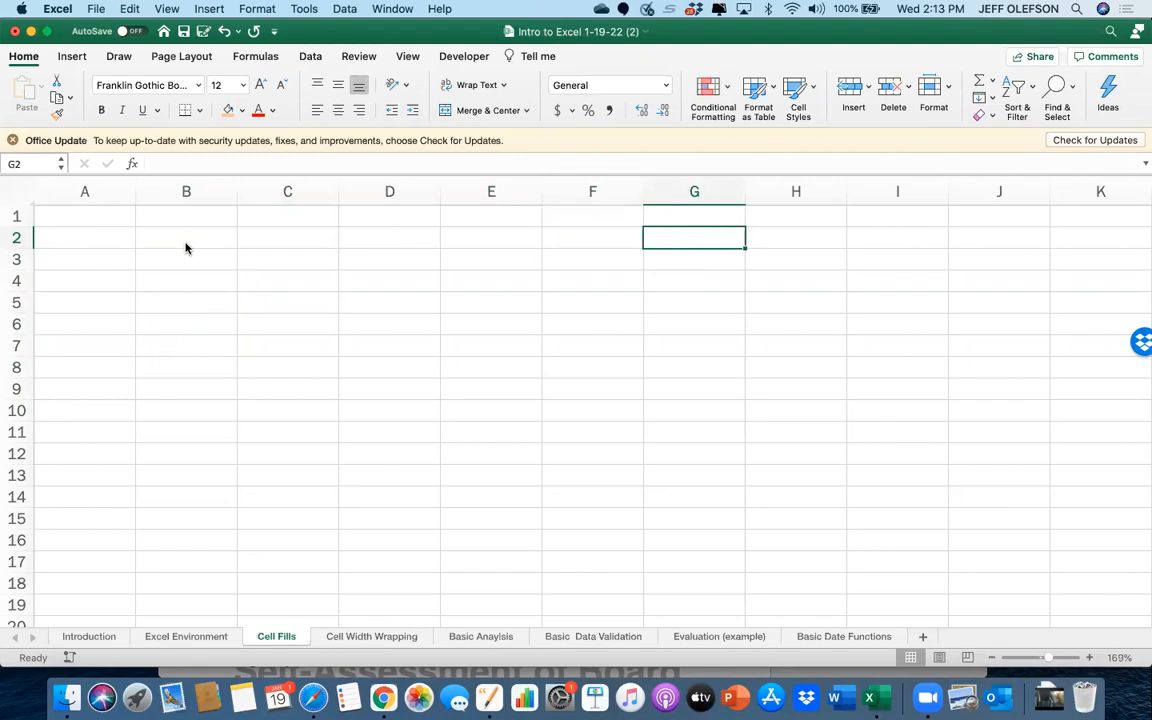
# Enter Mon in B2 and fill the abbreviated weekdays down to B10
pyautogui.click(192, 235)
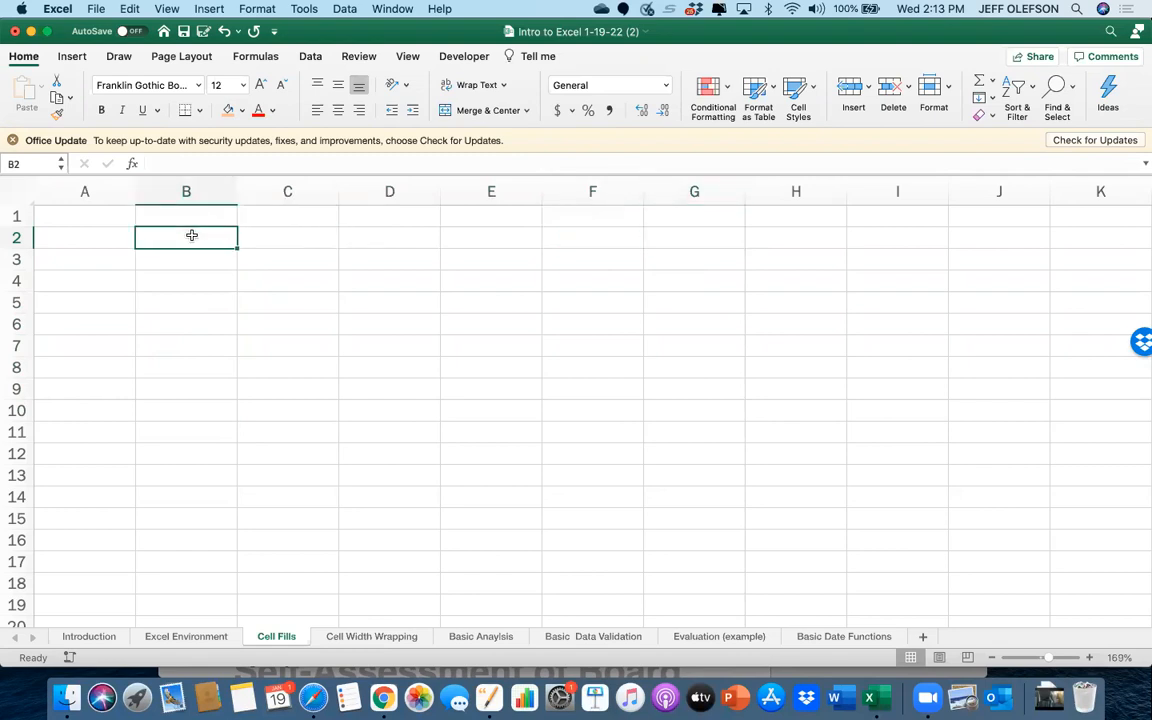
pyautogui.write('Mon')
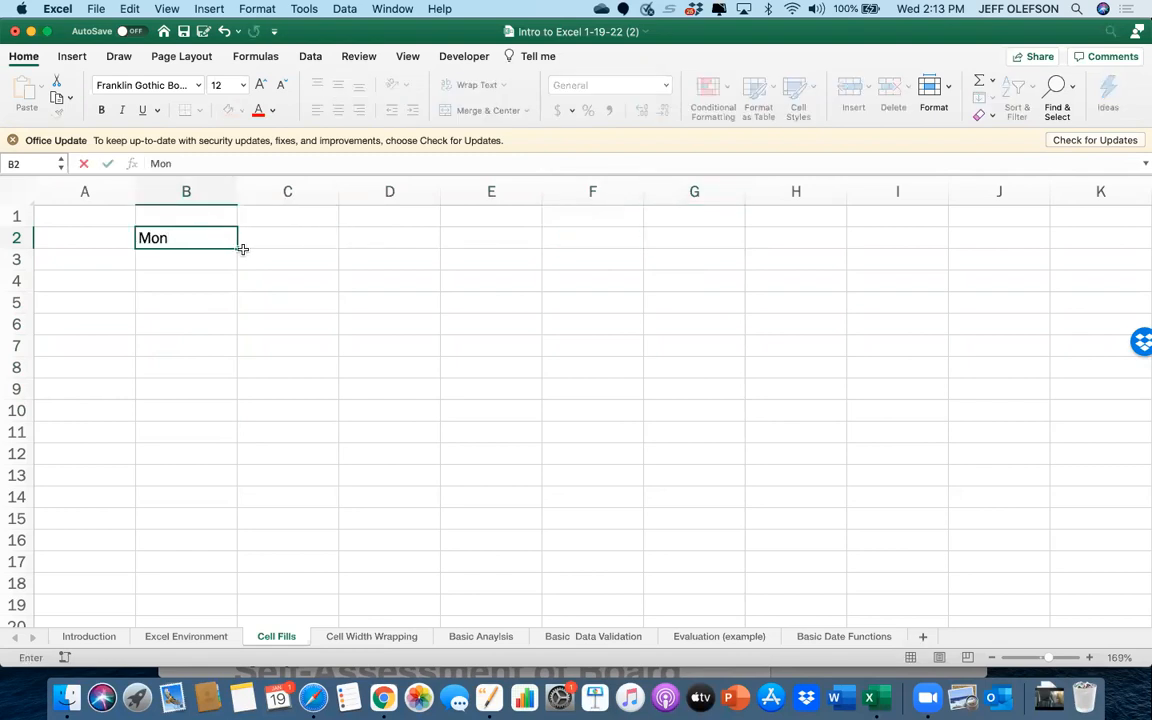
pyautogui.moveTo(236, 247); pyautogui.dragTo(224, 419)
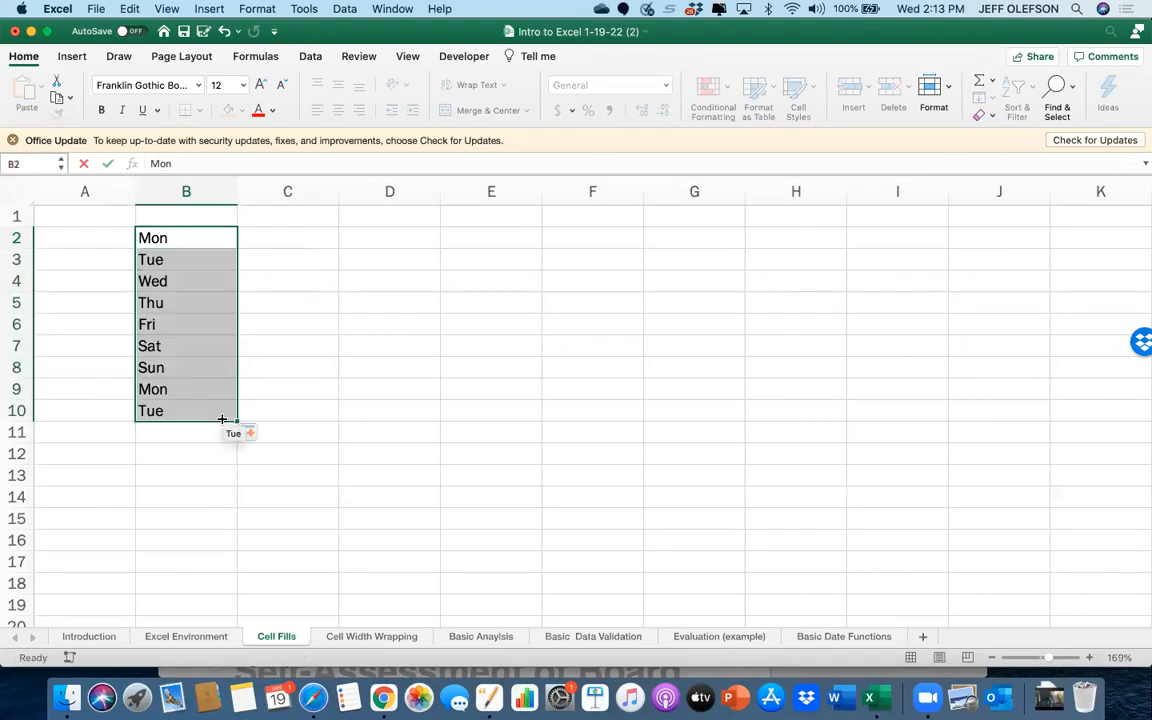
# Change B2 to Monday and fill the full weekday names across row 2 to F2
pyautogui.doubleClick(198, 235)
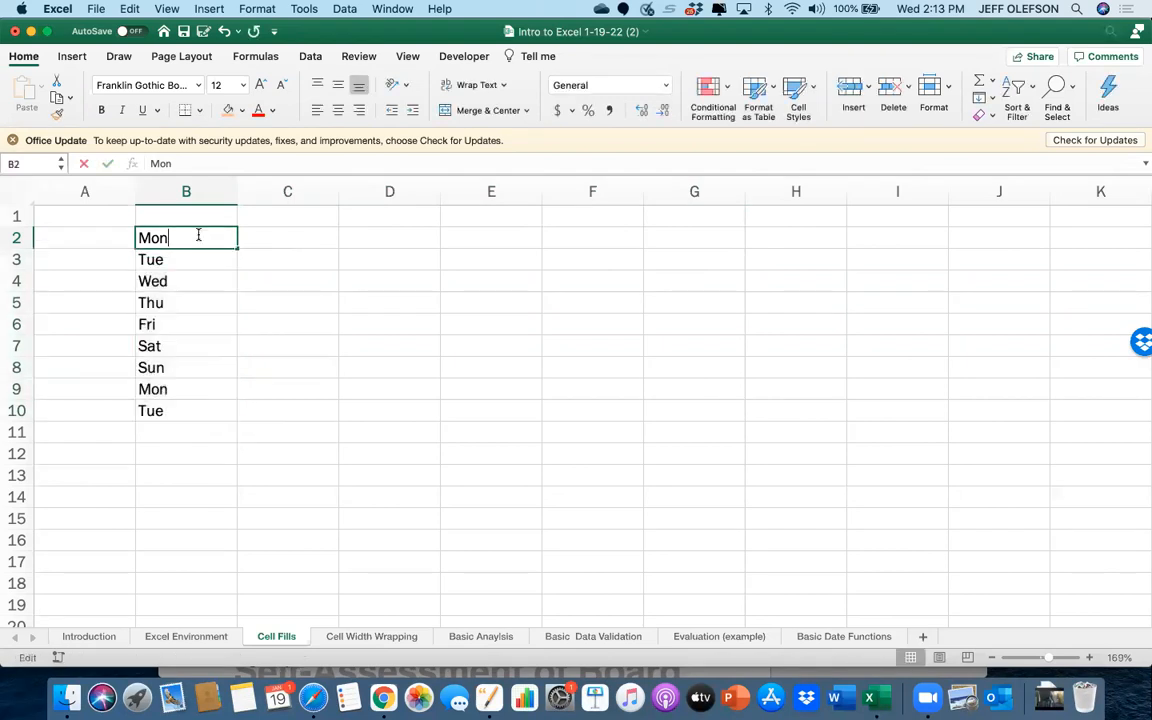
pyautogui.write('sd')
pyautogui.press('BackSpace')
pyautogui.press('BackSpace')
pyautogui.write('day')
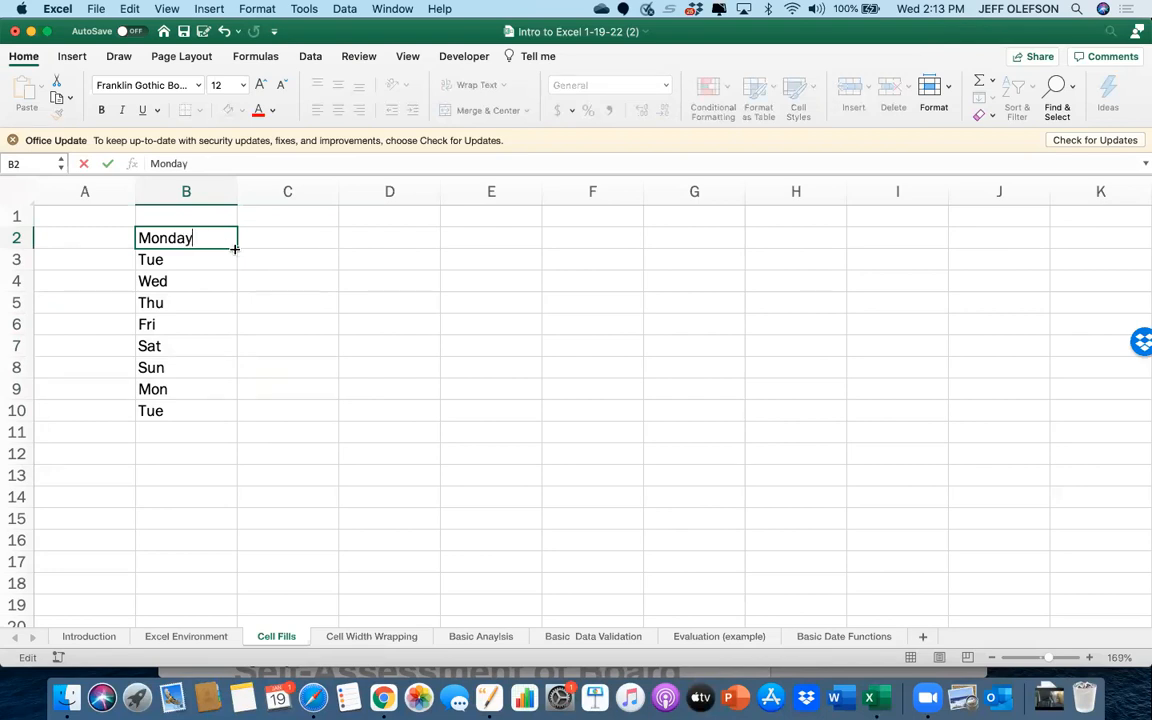
pyautogui.moveTo(235, 248); pyautogui.dragTo(676, 229)
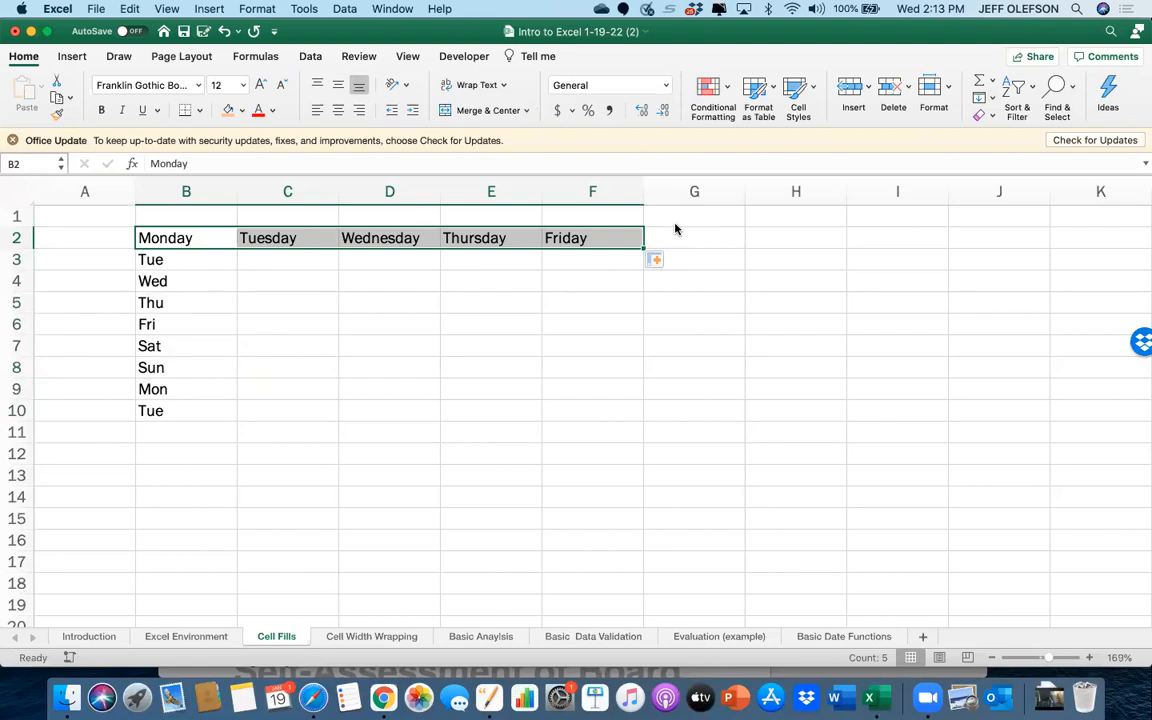
# Clear the weekday names from cells B2 through B10
pyautogui.moveTo(204, 233); pyautogui.dragTo(227, 404)
pyautogui.press('Delete')
pyautogui.write('\\')
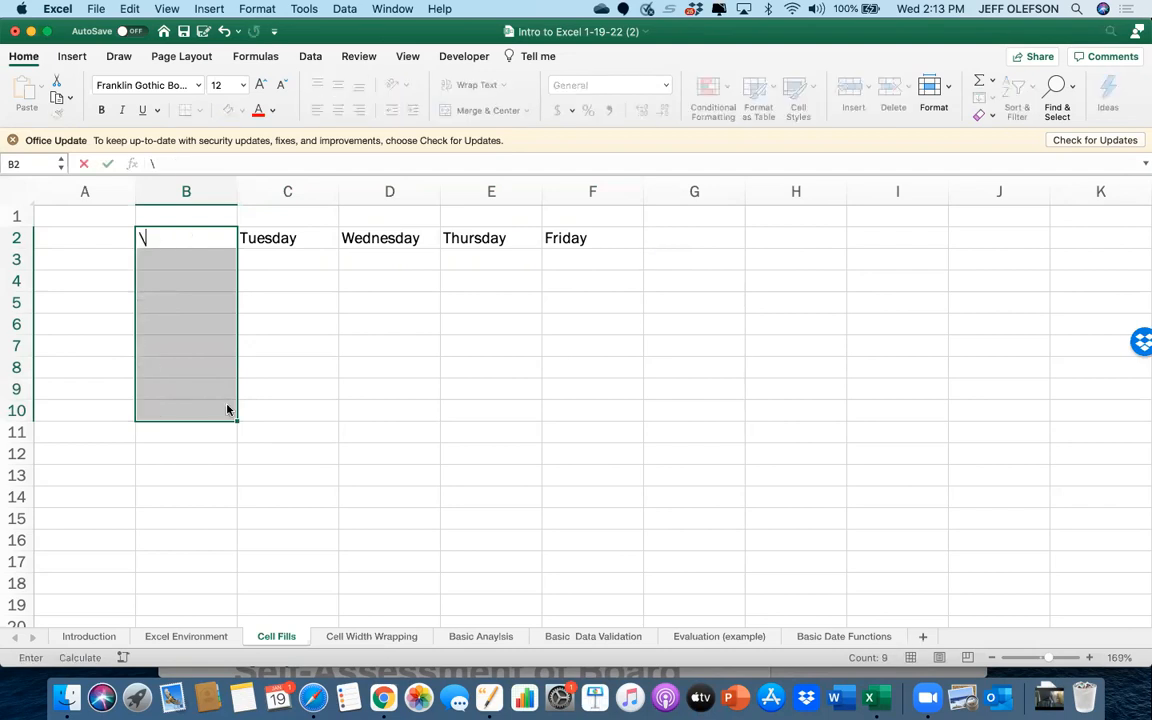
pyautogui.press('Up')
pyautogui.press('Down')
pyautogui.press('Delete')
# Clear the remaining weekday names from cells C2 through F2
pyautogui.press('Right')
pyautogui.press('Delete')
pyautogui.press('Right')
pyautogui.press('Delete')
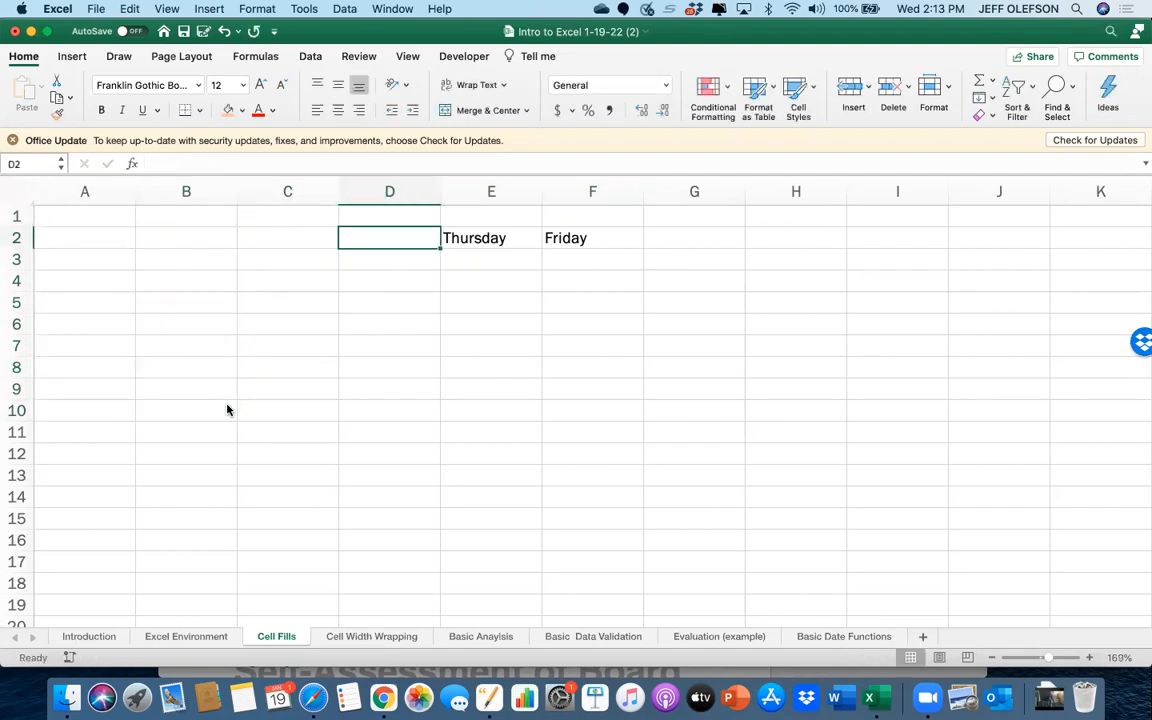
pyautogui.press('Right')
pyautogui.press('Delete')
pyautogui.press('Right')
pyautogui.press('Delete')
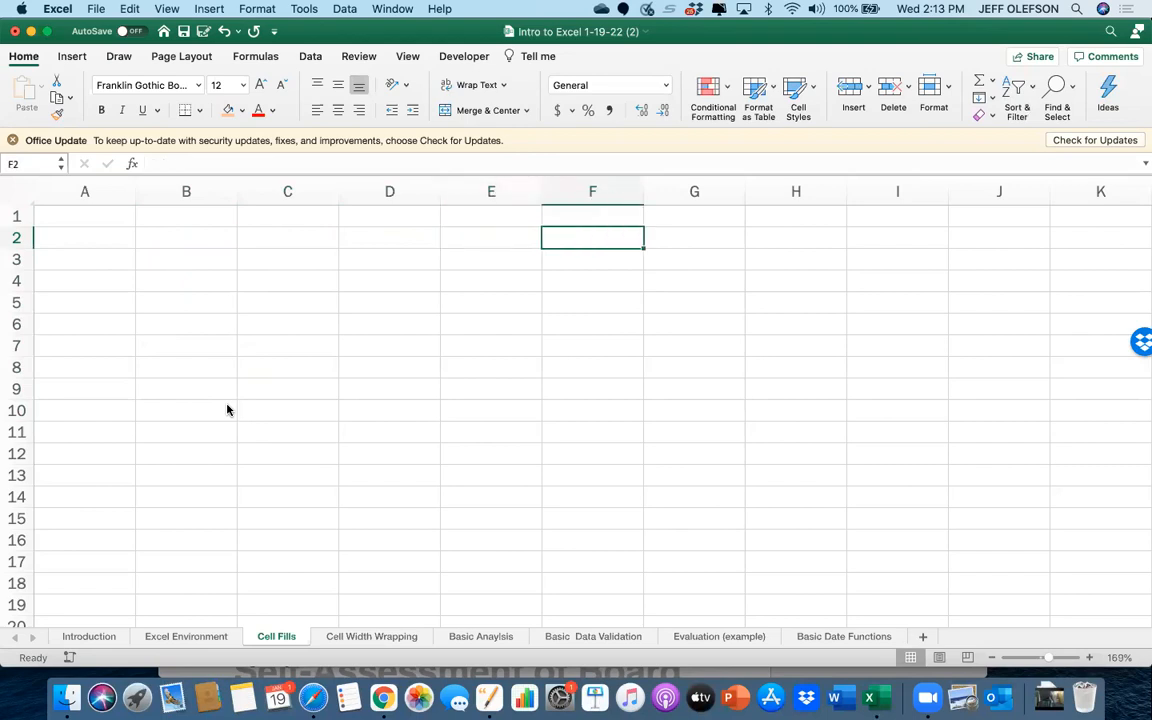
# Enter the text "Invoice # 101" in cell B3
pyautogui.press('Left')
pyautogui.press('Left')
pyautogui.press('Left')
pyautogui.press('Left')
pyautogui.press('Left')
pyautogui.press('Right')
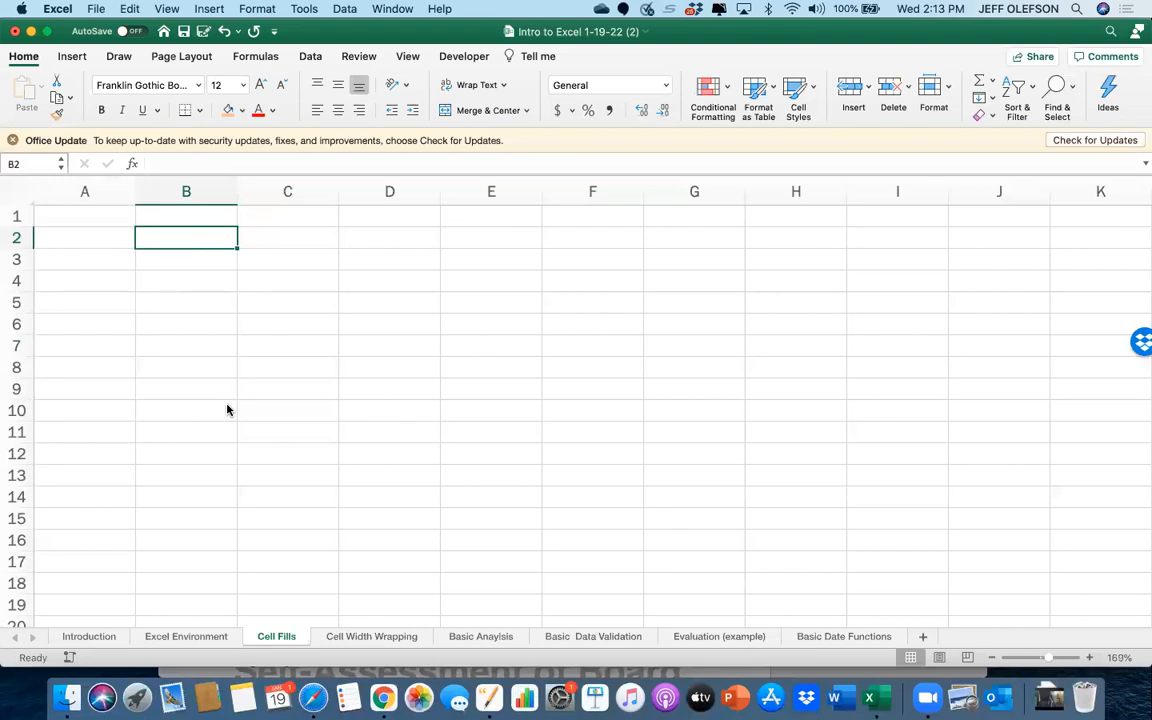
pyautogui.press('Down')
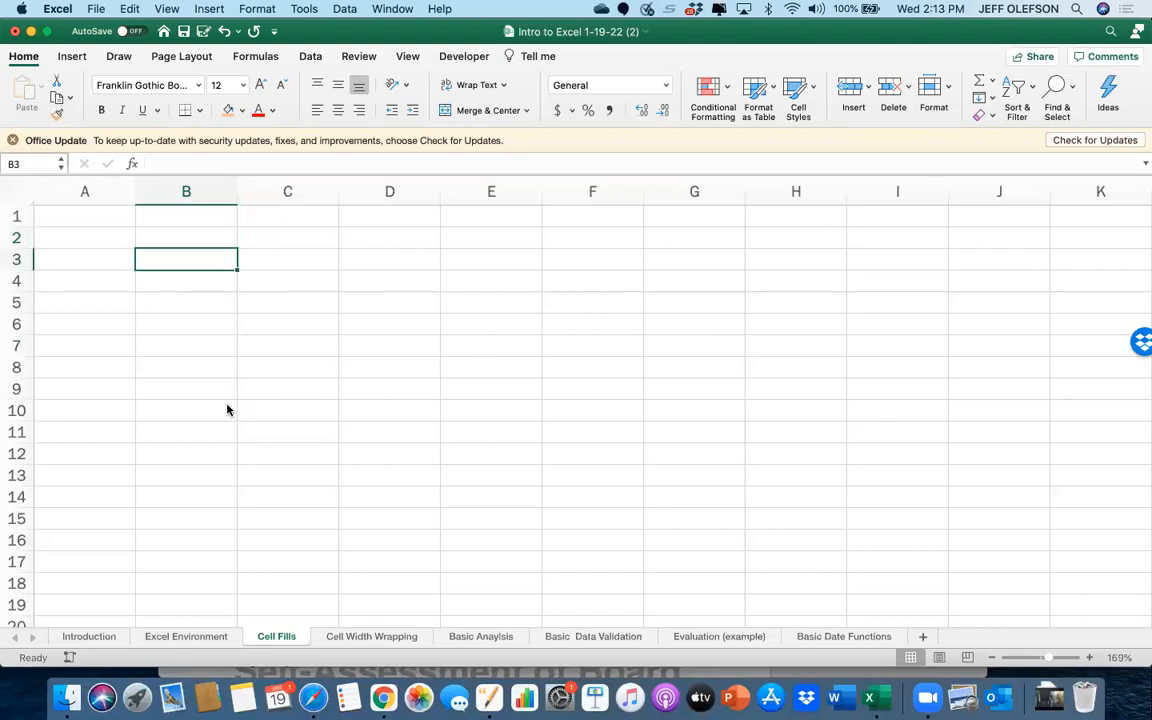
pyautogui.write('Inv')
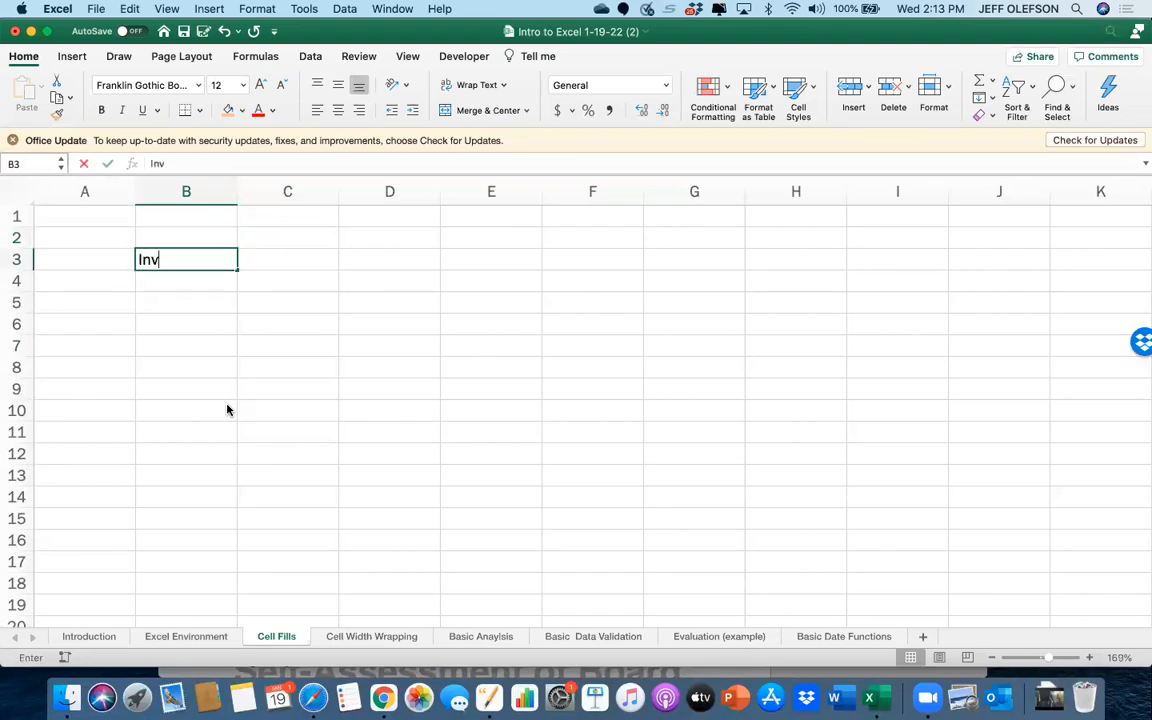
pyautogui.write('oice')
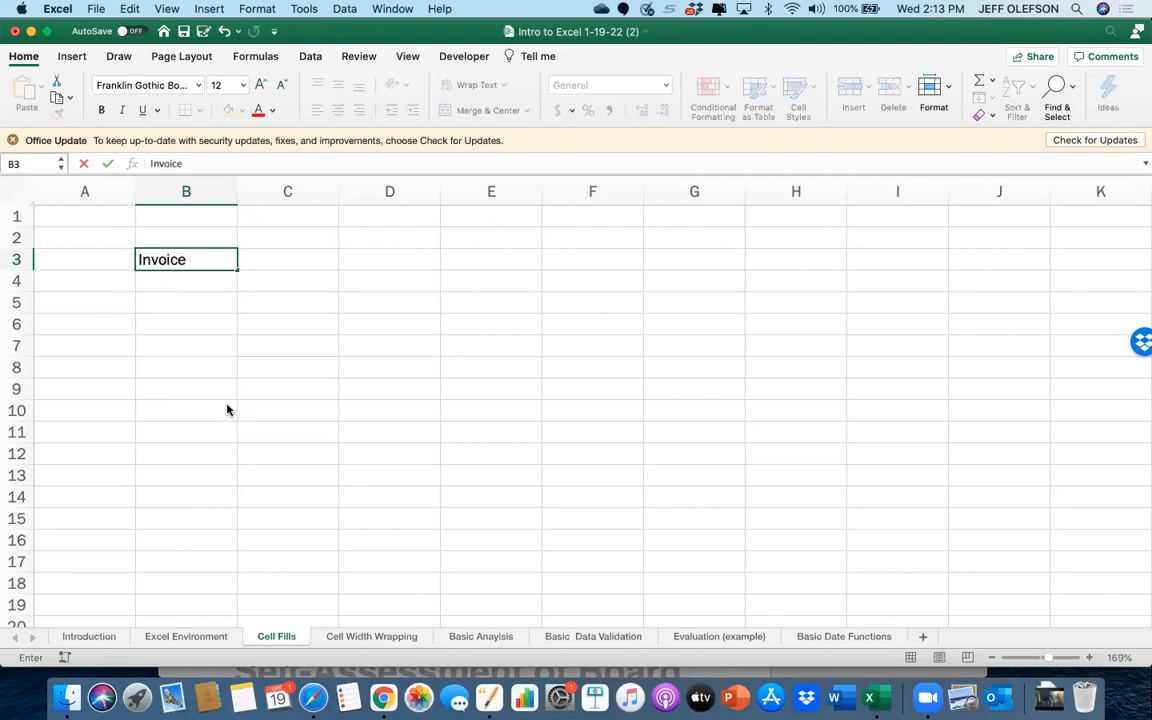
pyautogui.write(' # 101')
pyautogui.press('Return')
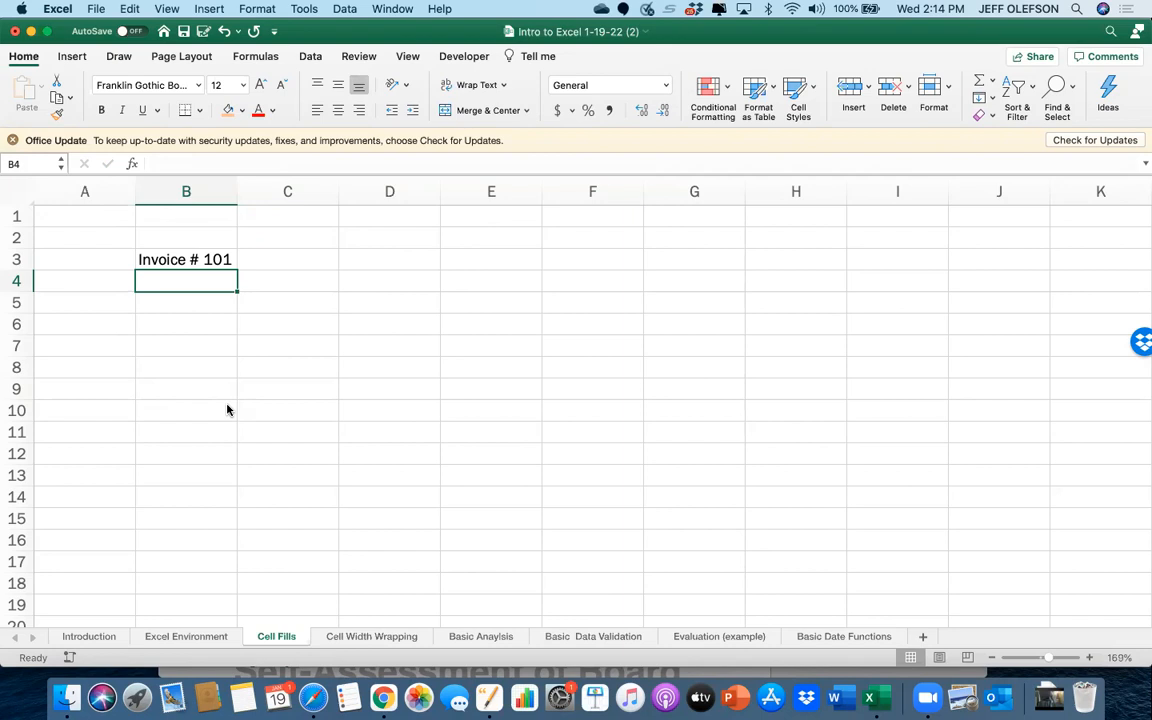
# Enter "Invoice # 102" in B4 and fill the invoice series from B3:B4 down to B12
pyautogui.write('I')
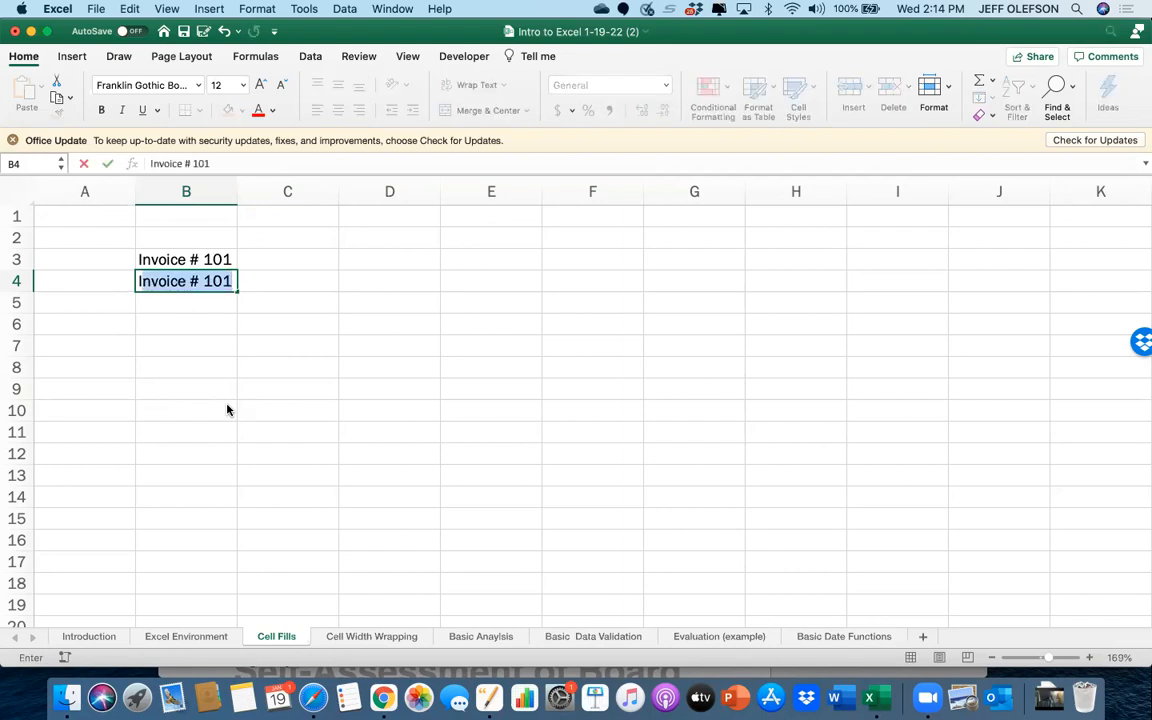
pyautogui.click(234, 324)
pyautogui.click(229, 283)
pyautogui.doubleClick(229, 283)
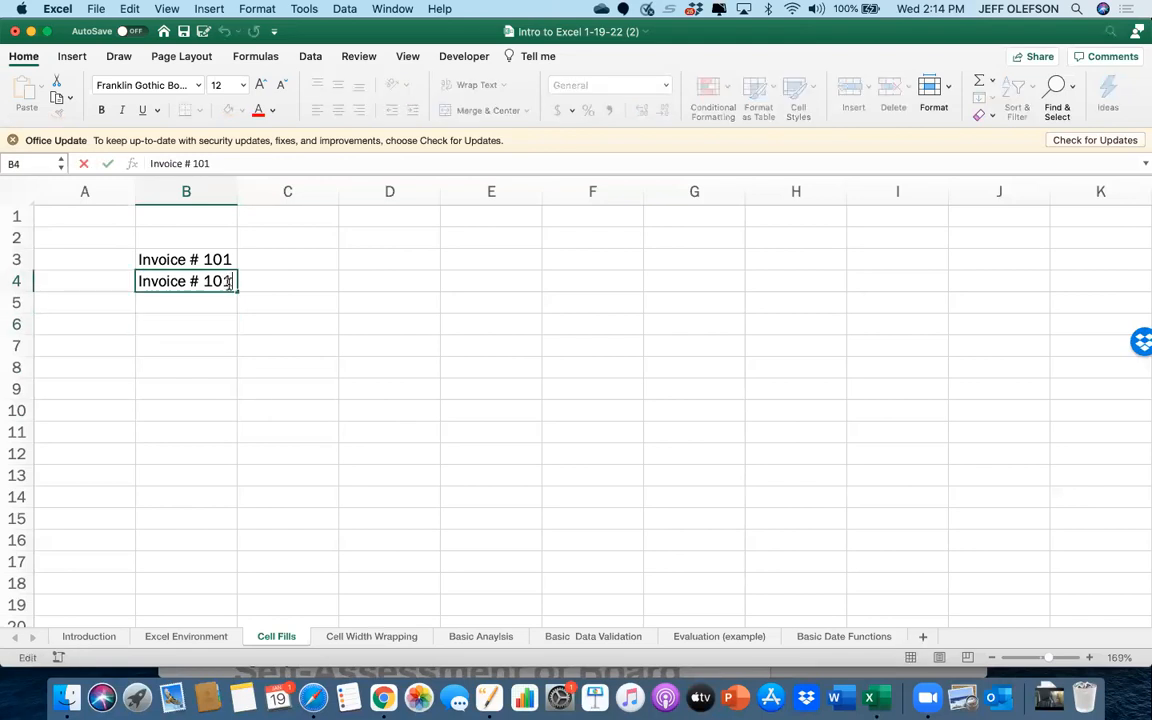
pyautogui.press('BackSpace')
pyautogui.write('2')
pyautogui.click(230, 336)
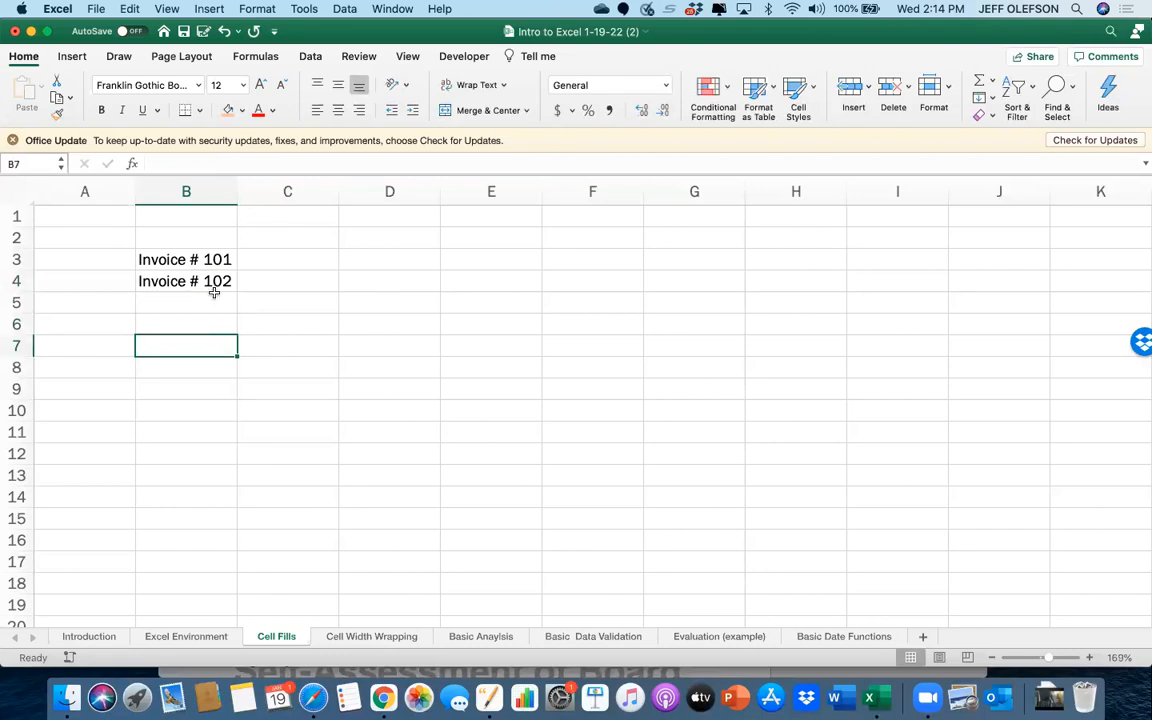
pyautogui.click(213, 260)
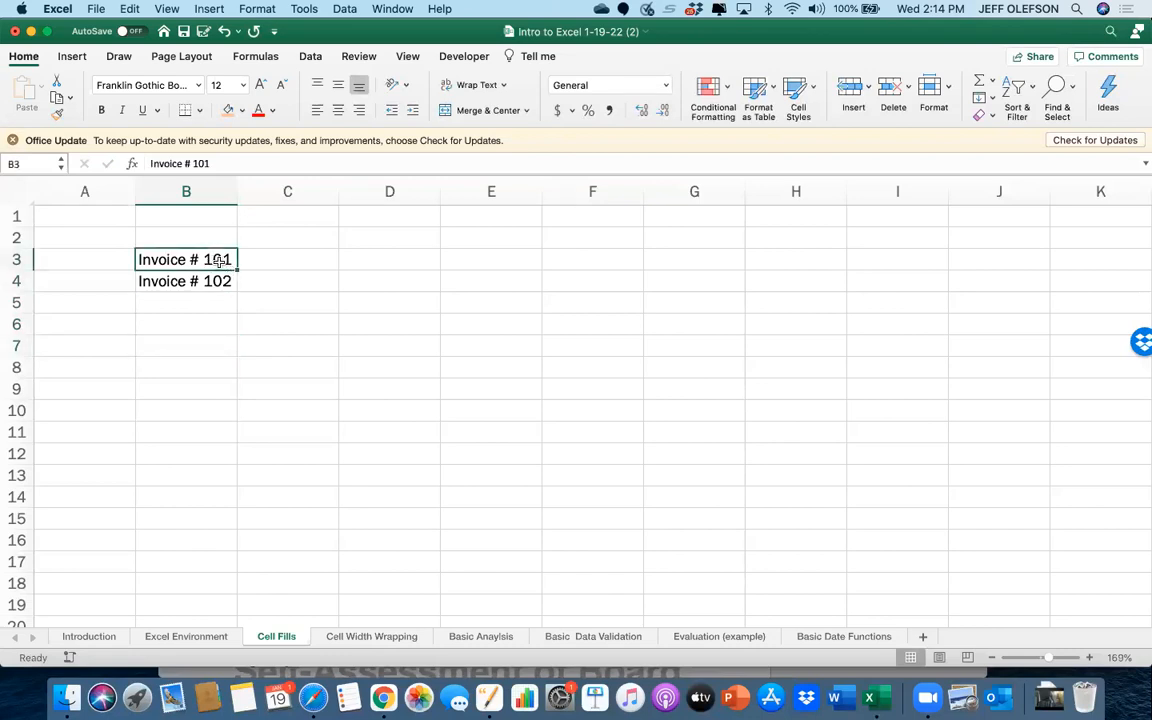
pyautogui.moveTo(205, 258)
pyautogui.mouseDown()
pyautogui.moveTo(234, 296)
pyautogui.moveTo(229, 478)
pyautogui.mouseUp()
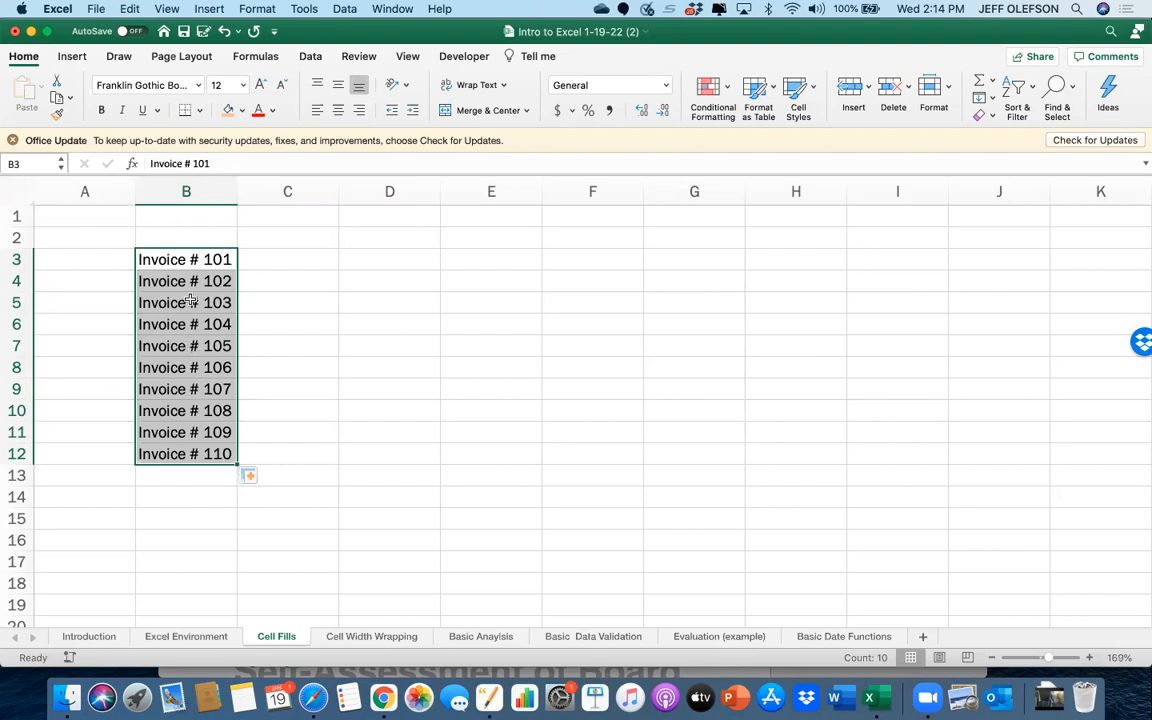
# Replace the "Invoice #" prefix in B3 with PO so the cell reads "PO 101"
pyautogui.click(193, 266)
pyautogui.doubleClick(193, 262)
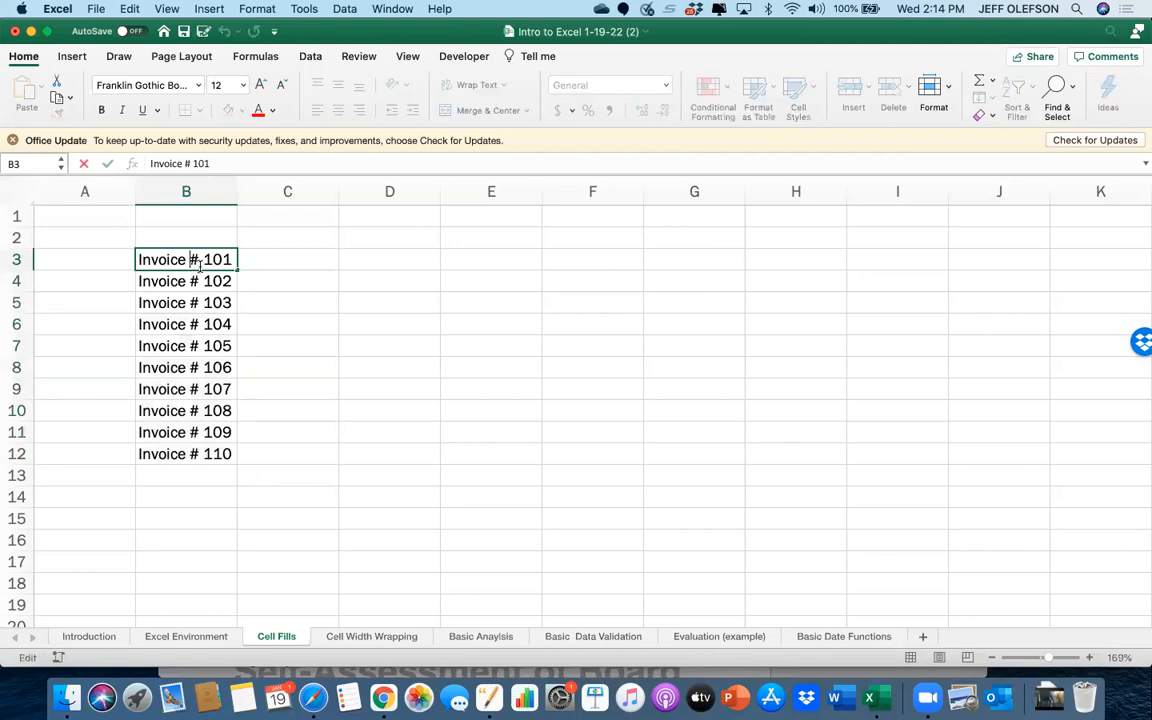
pyautogui.press('BackSpace')
pyautogui.press('BackSpace')
pyautogui.press('BackSpace')
pyautogui.press('BackSpace')
pyautogui.press('BackSpace')
pyautogui.press('BackSpace')
pyautogui.press('BackSpace')
pyautogui.press('BackSpace')
pyautogui.press('BackSpace')
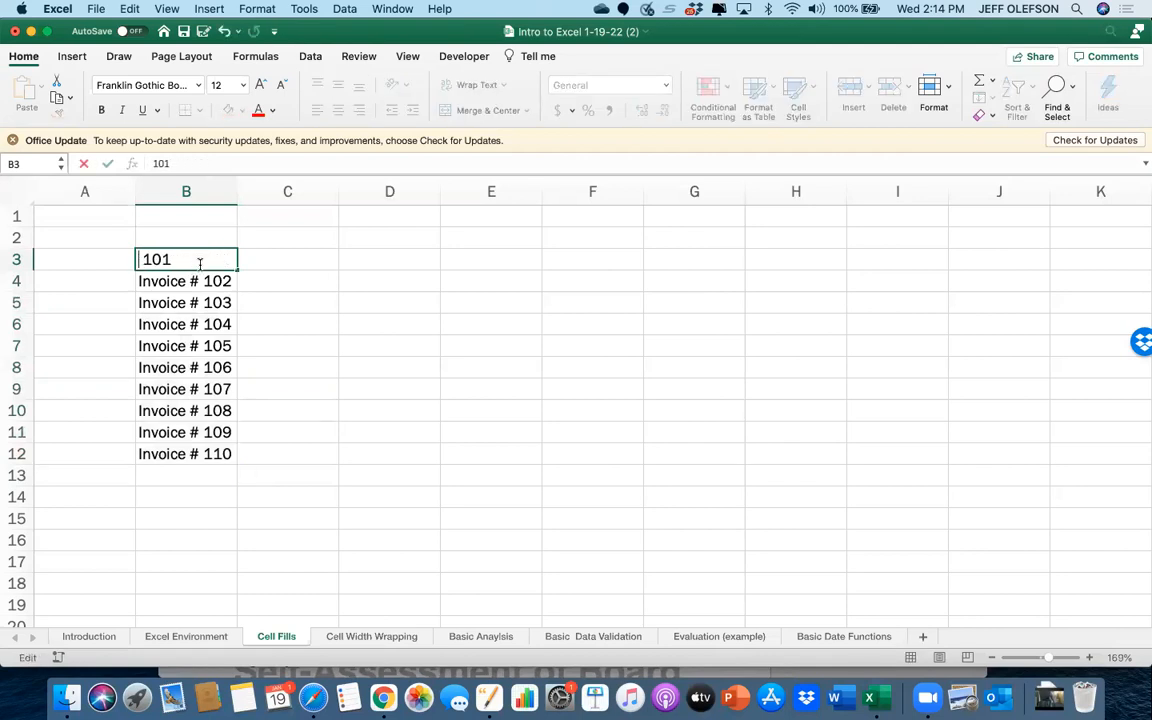
pyautogui.write('I')
pyautogui.press('BackSpace')
pyautogui.write('POI')
pyautogui.press('BackSpace')
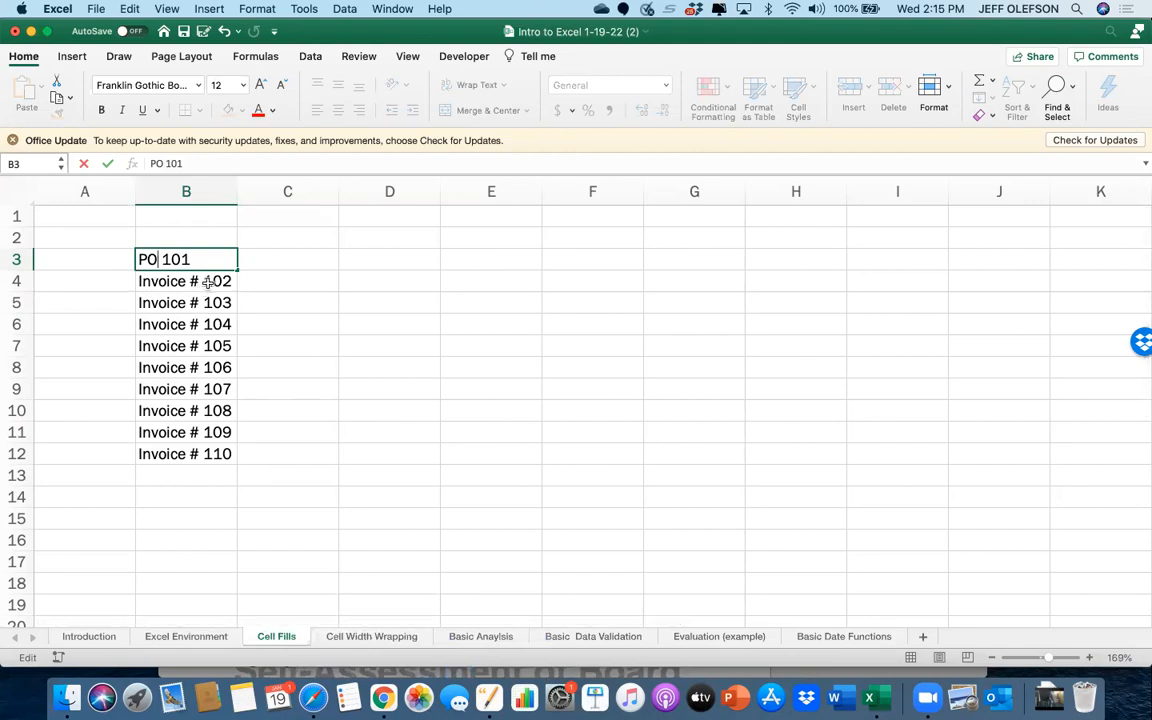
# Change B4 to "PO 102" and fill the PO series from B3:B4 down to B12
pyautogui.click(204, 281)
pyautogui.press('BackSpace')
pyautogui.press('BackSpace')
pyautogui.press('BackSpace')
pyautogui.press('BackSpace')
pyautogui.press('BackSpace')
pyautogui.press('BackSpace')
pyautogui.press('BackSpace')
pyautogui.press('BackSpace')
pyautogui.press('BackSpace')
pyautogui.press('BackSpace')
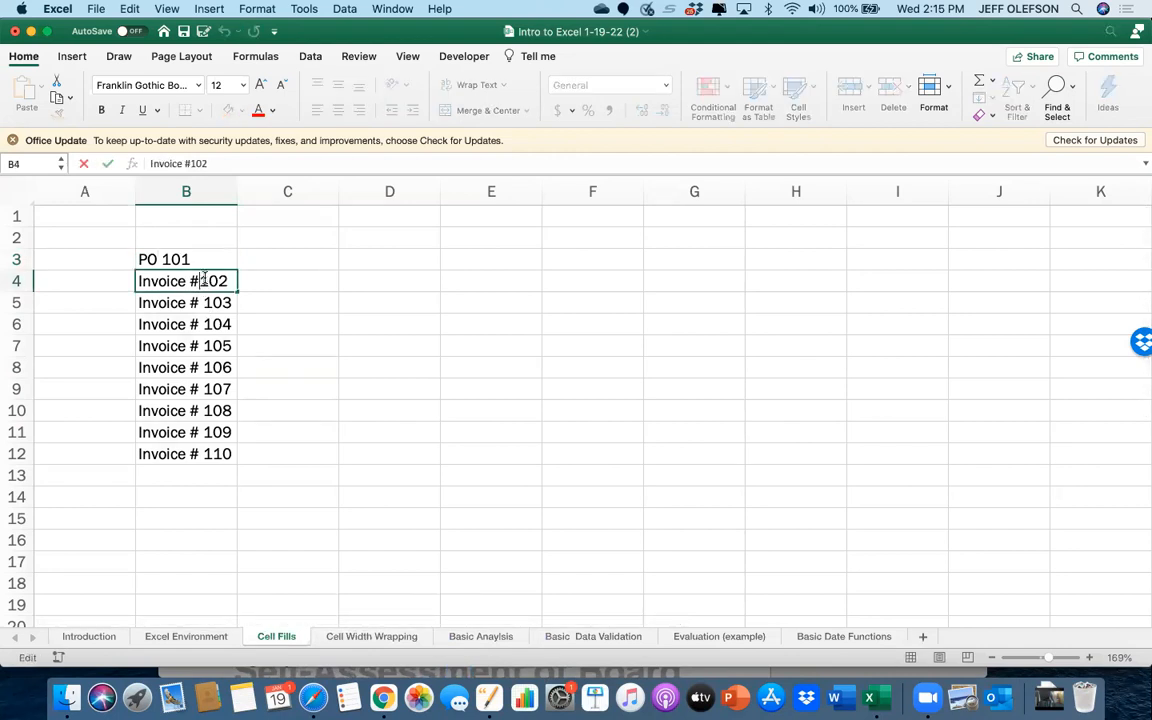
pyautogui.write('PO')
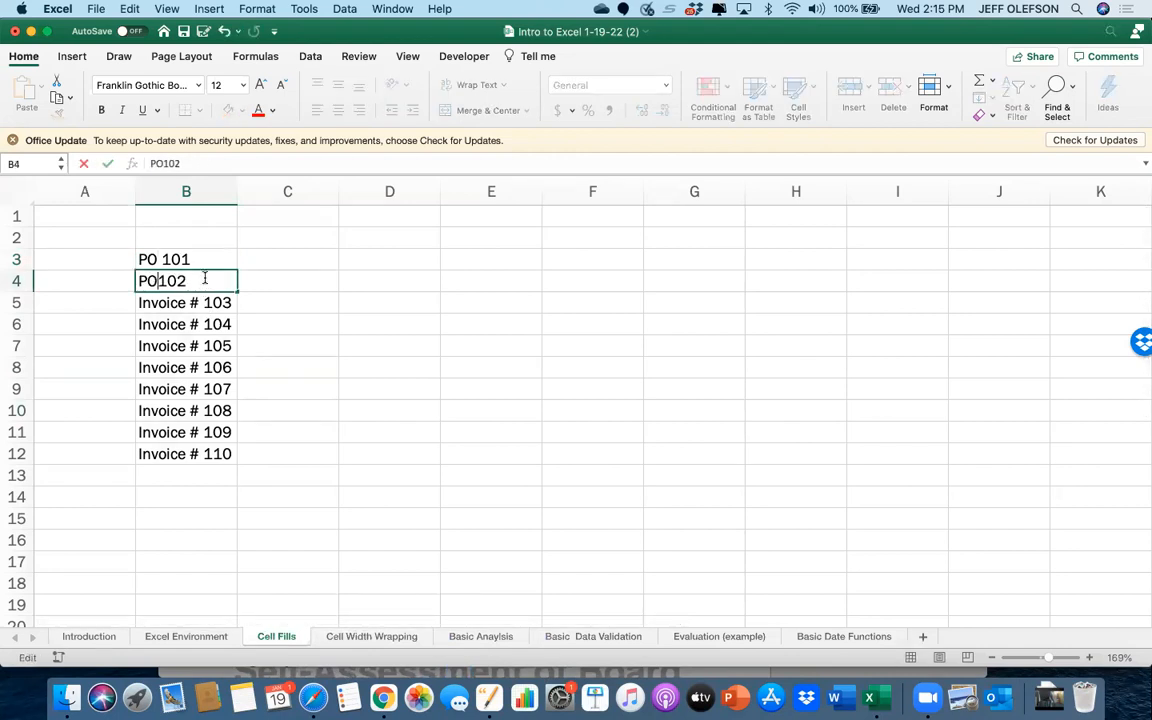
pyautogui.moveTo(204, 257); pyautogui.dragTo(239, 455)
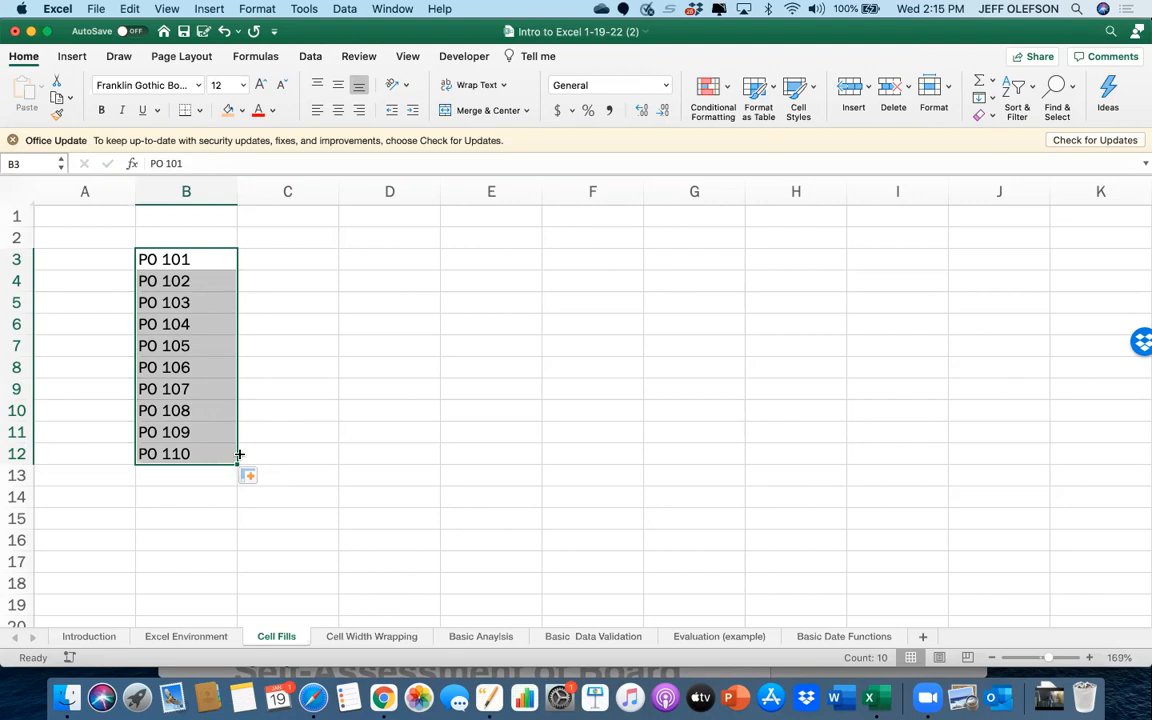
# Clear the PO series from cells B3 through B12
pyautogui.click(195, 261)
pyautogui.moveTo(196, 289); pyautogui.dragTo(211, 445)
pyautogui.press('Delete')
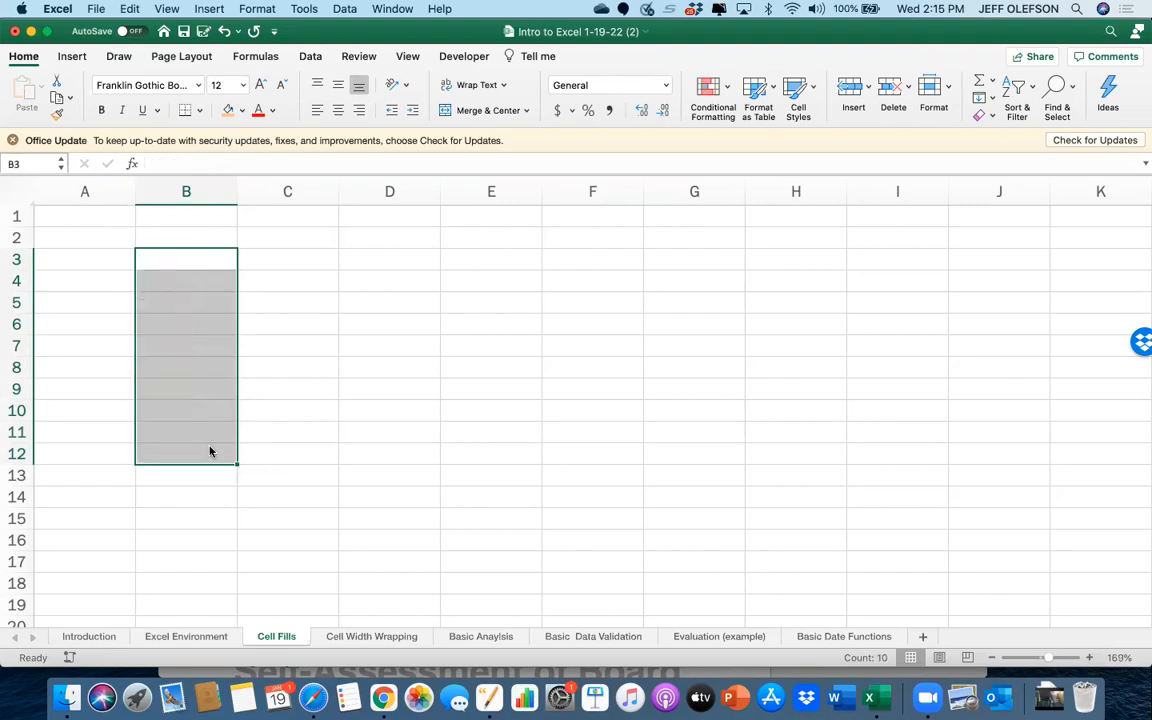
# On the Cell Width Wrapping sheet, merge and center the blank range P12:S17
pyautogui.click(334, 640)
pyautogui.hscroll(10, 231, 429)
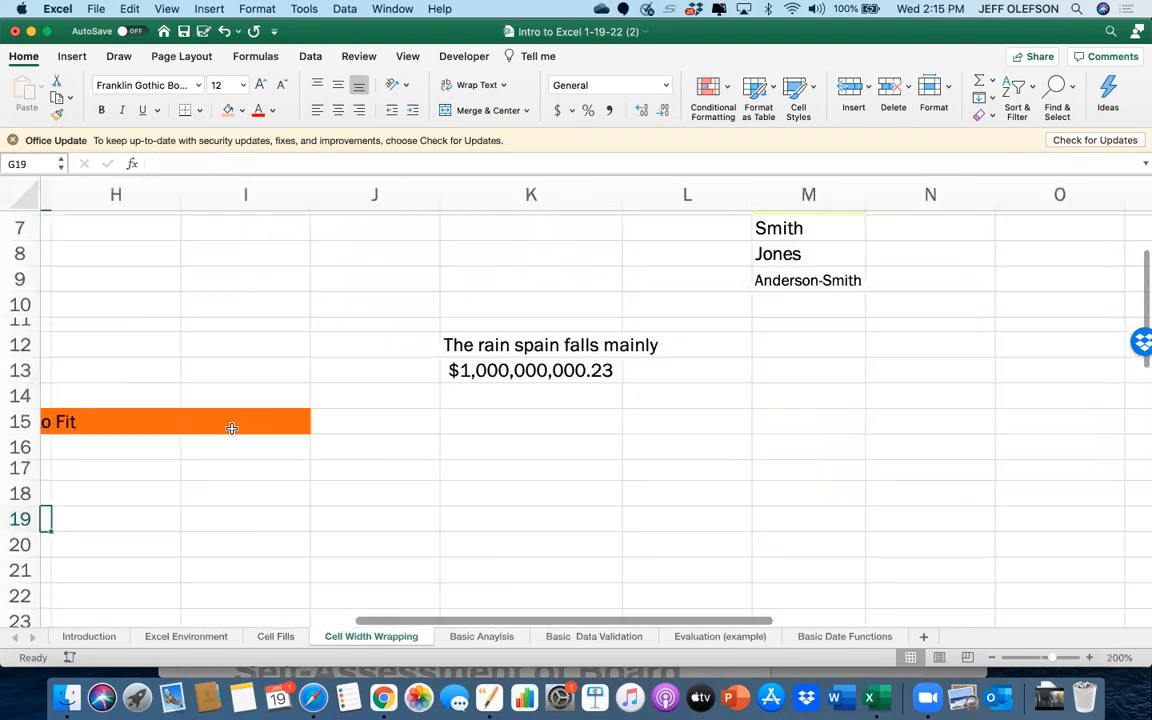
pyautogui.hscroll(7, 231, 428)
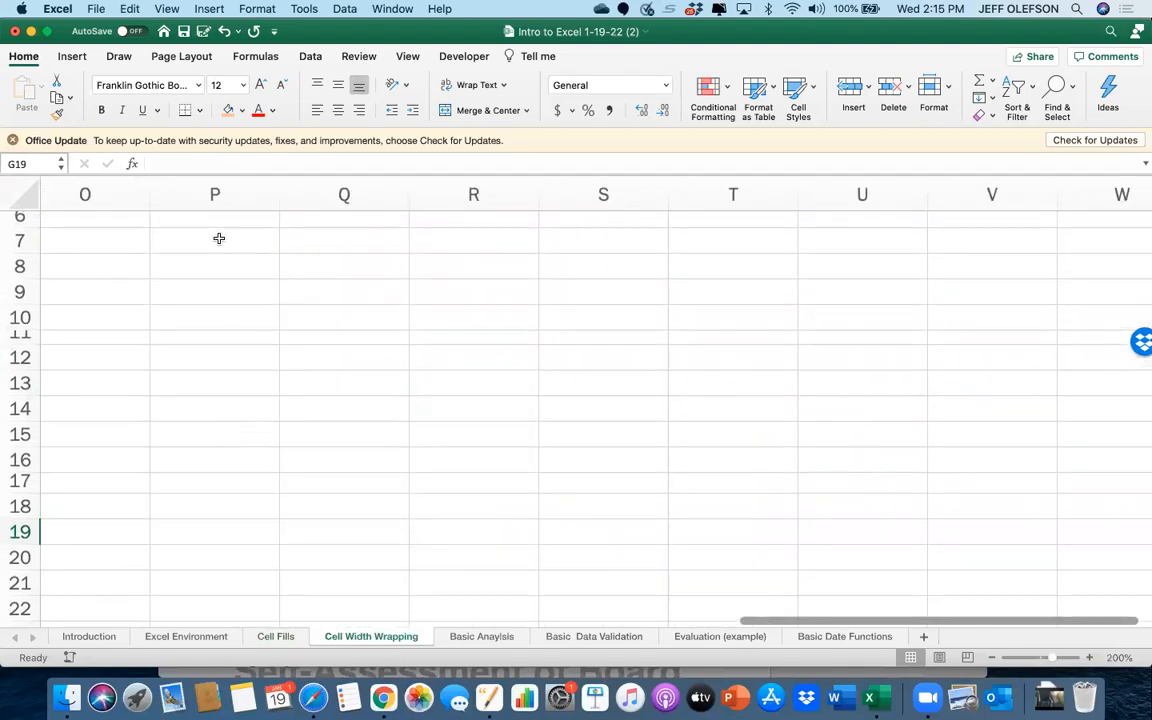
pyautogui.scroll(3, 219, 238)
pyautogui.scroll(-6, 219, 238)
pyautogui.scroll(1, 219, 238)
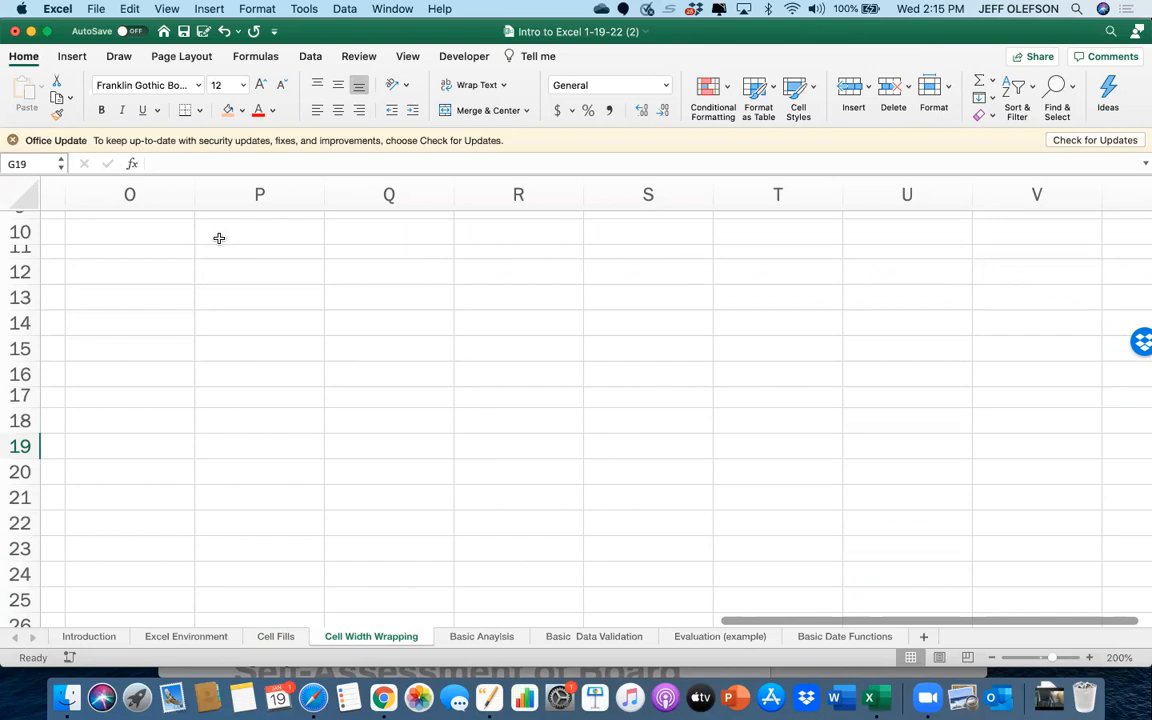
pyautogui.scroll(-2, 251, 283)
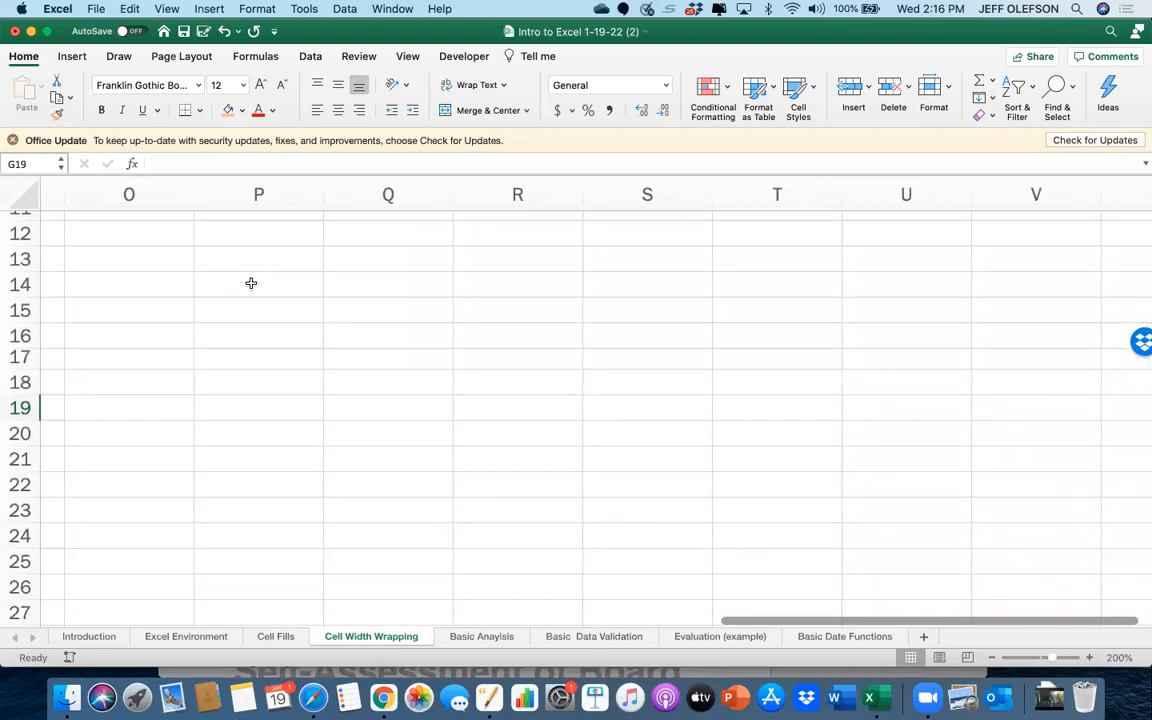
pyautogui.scroll(2, 251, 283)
pyautogui.scroll(-1, 251, 283)
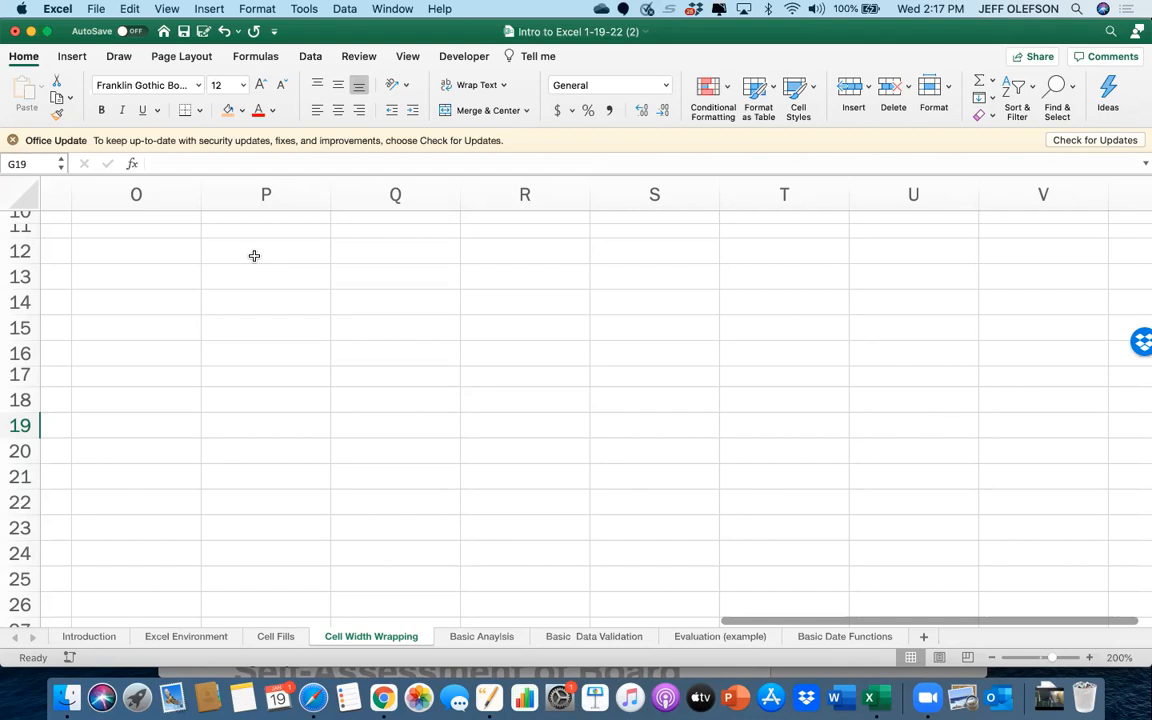
pyautogui.moveTo(254, 256); pyautogui.dragTo(638, 379)
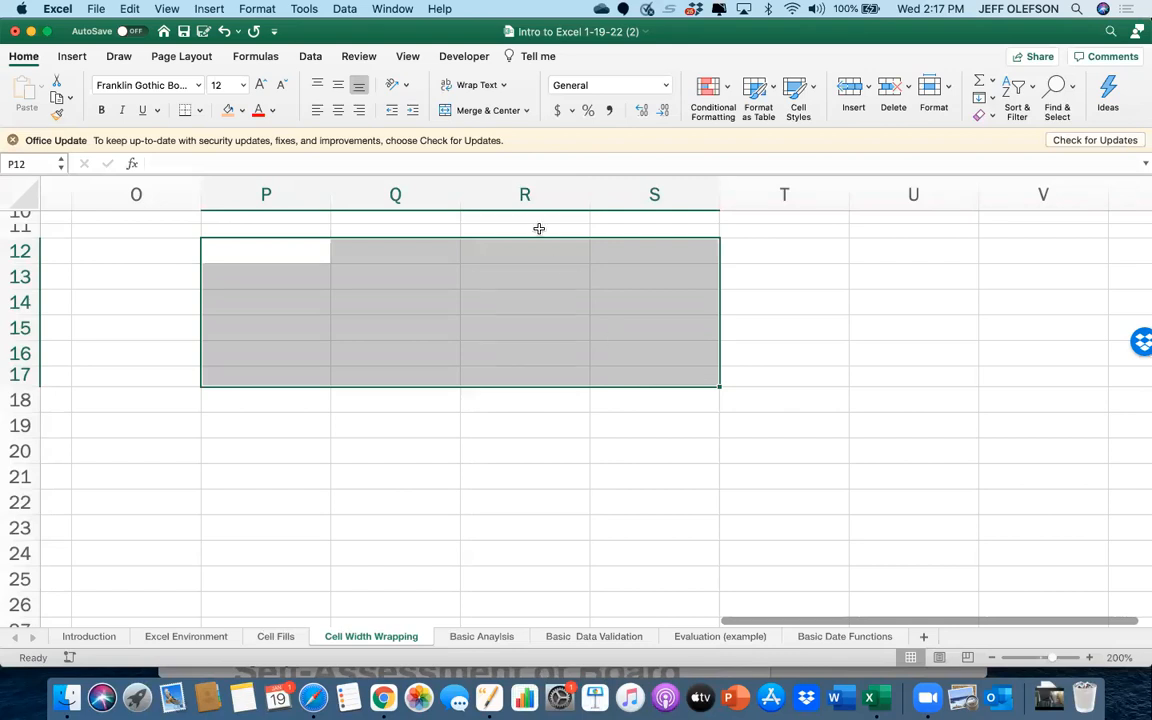
pyautogui.click(494, 111)
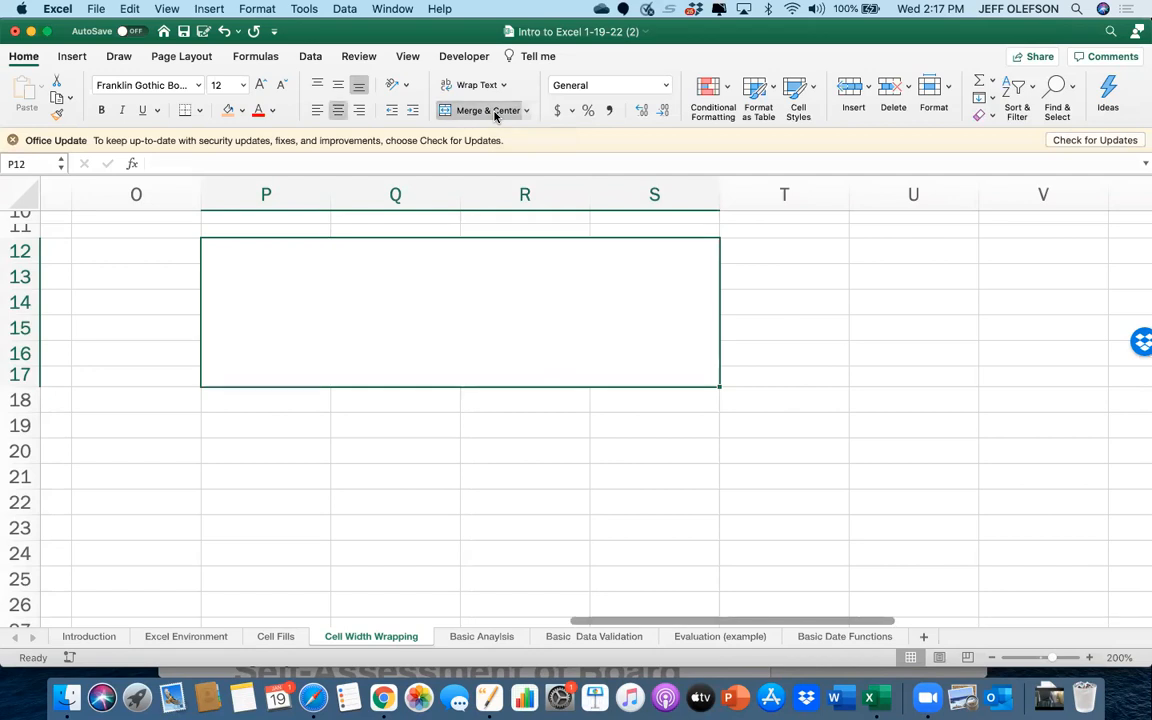
pyautogui.doubleClick(460, 301)
pyautogui.write('The')
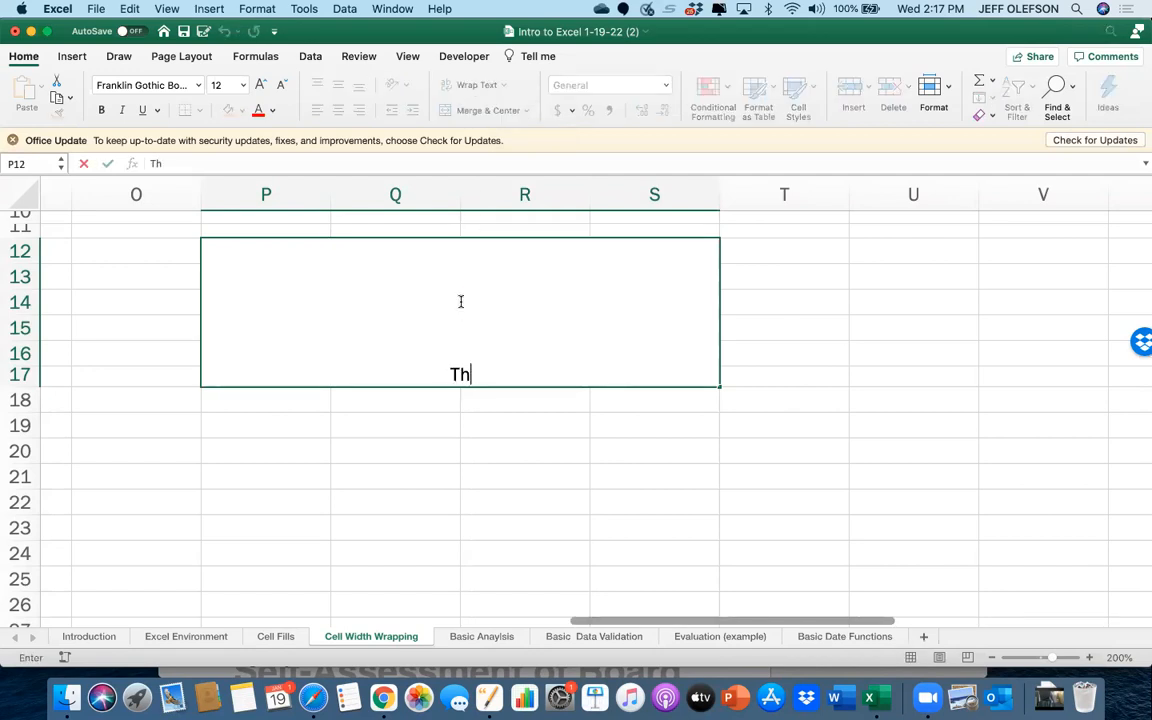
pyautogui.press('BackSpace')
pyautogui.press('BackSpace')
pyautogui.press('BackSpace')
pyautogui.press('BackSpace')
pyautogui.click(510, 406)
pyautogui.click(487, 341)
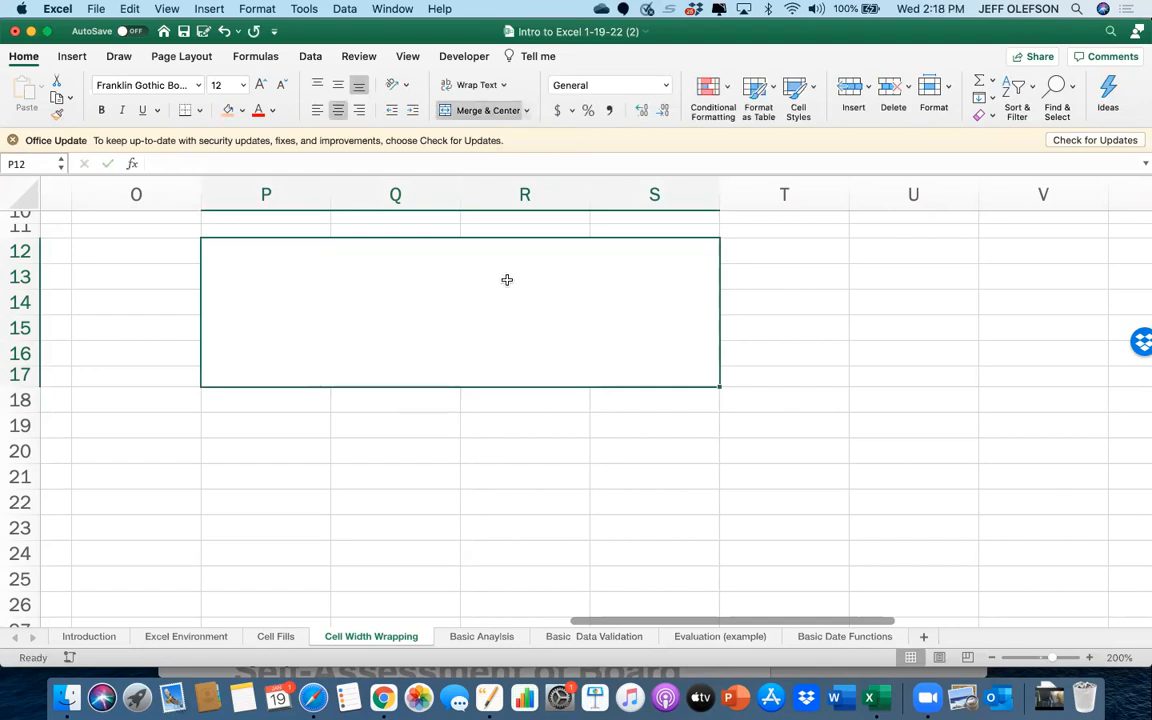
# Align the merged cell P12:S17 to the left and top, and turn on text wrapping
pyautogui.click(317, 112)
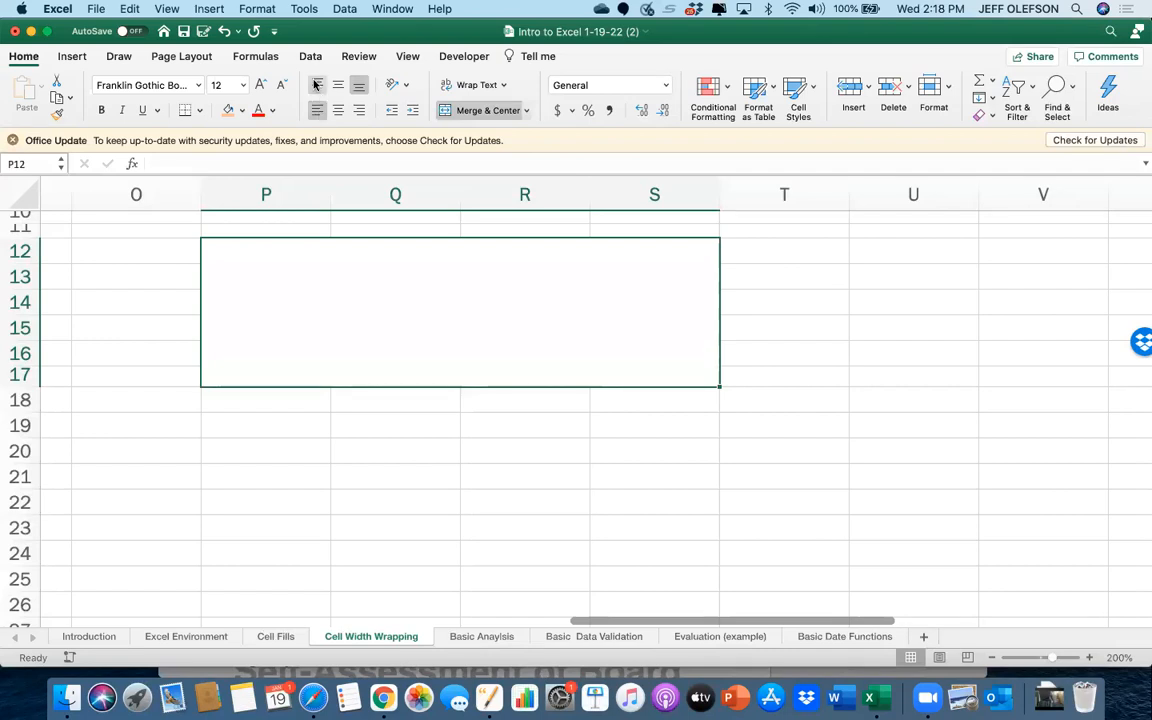
pyautogui.click(316, 85)
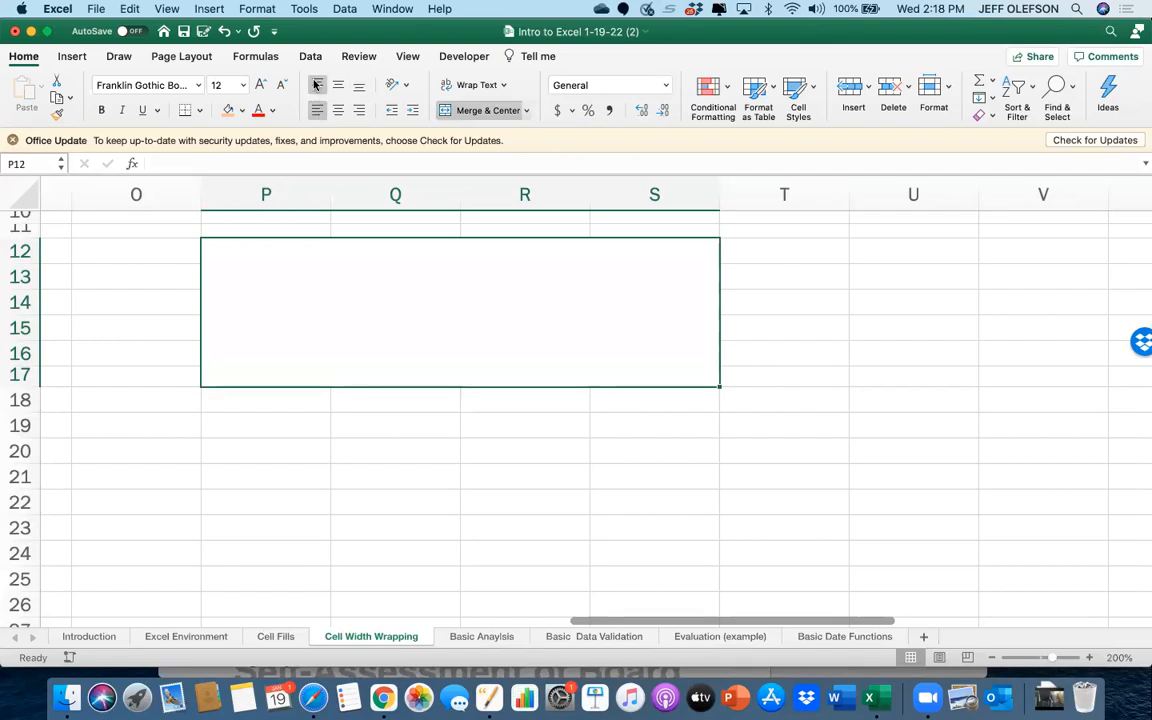
pyautogui.click(484, 86)
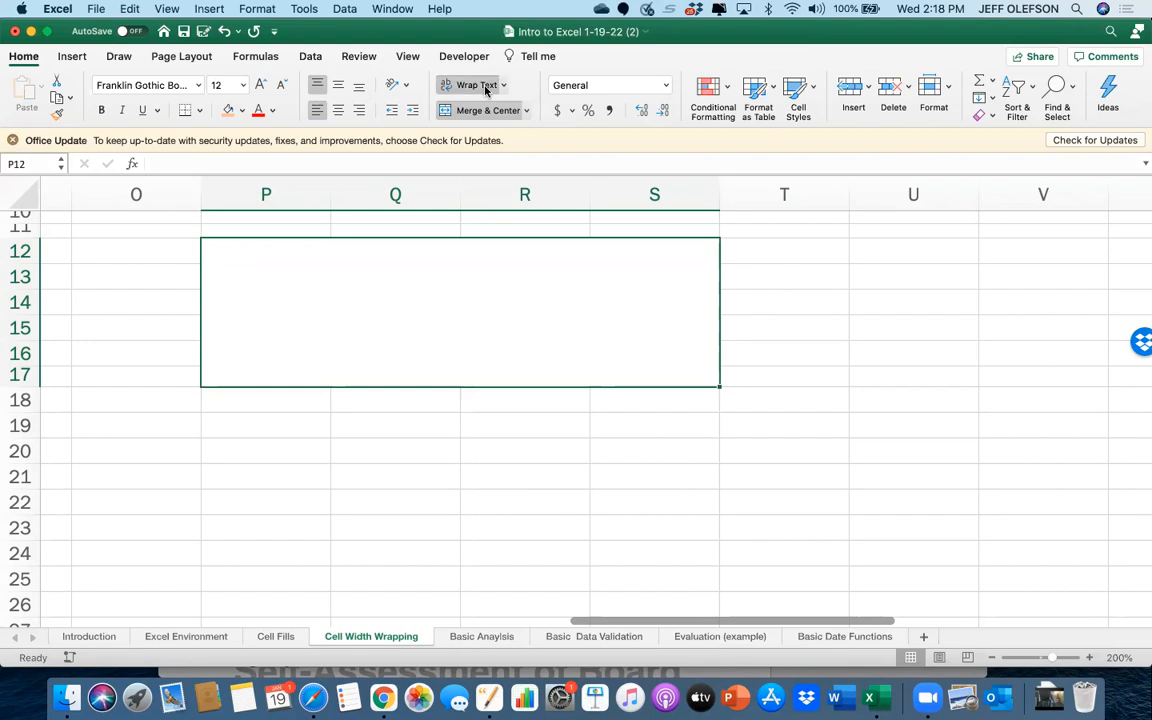
# Enter "The rain falls mainly on the plane and other things you might want to type." in the merged cell P12:S17
pyautogui.doubleClick(246, 261)
pyautogui.write('The rain')
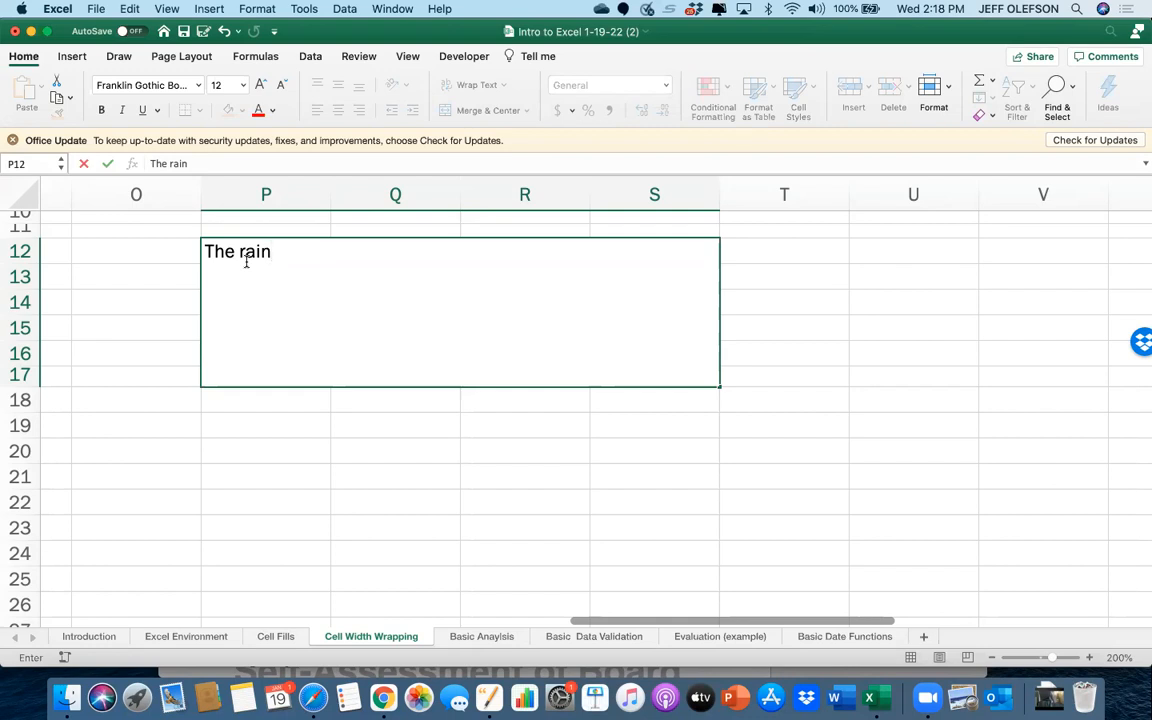
pyautogui.write(' falls mainl')
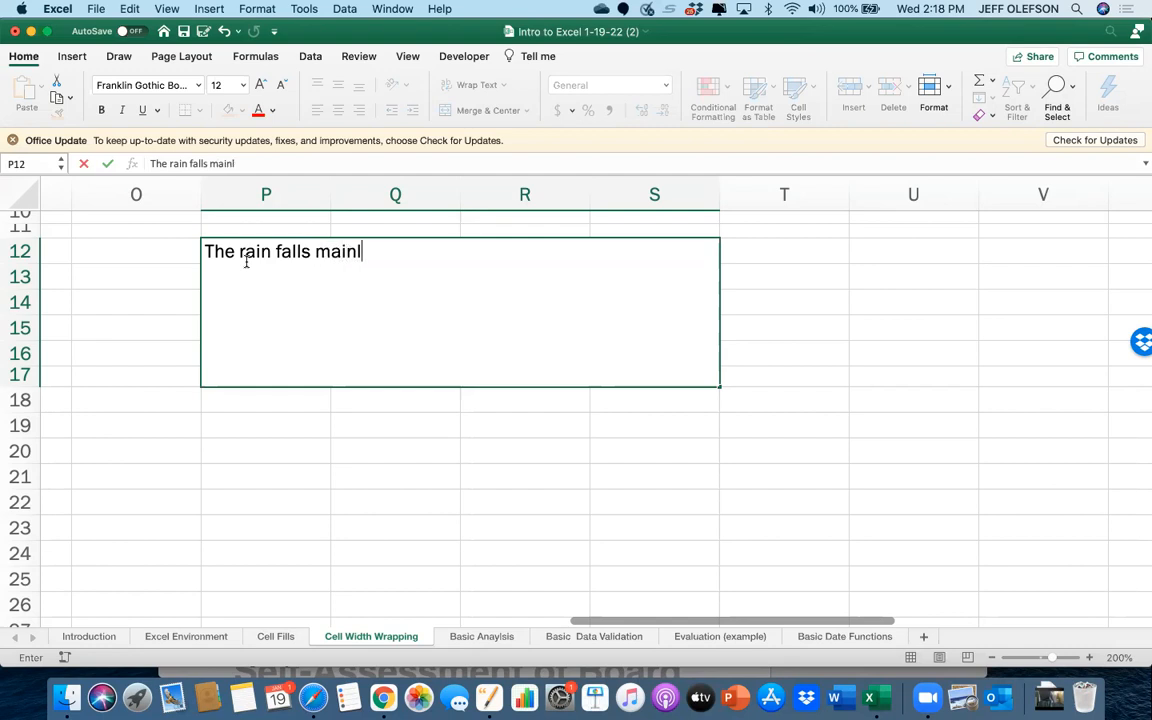
pyautogui.write('y on the pla')
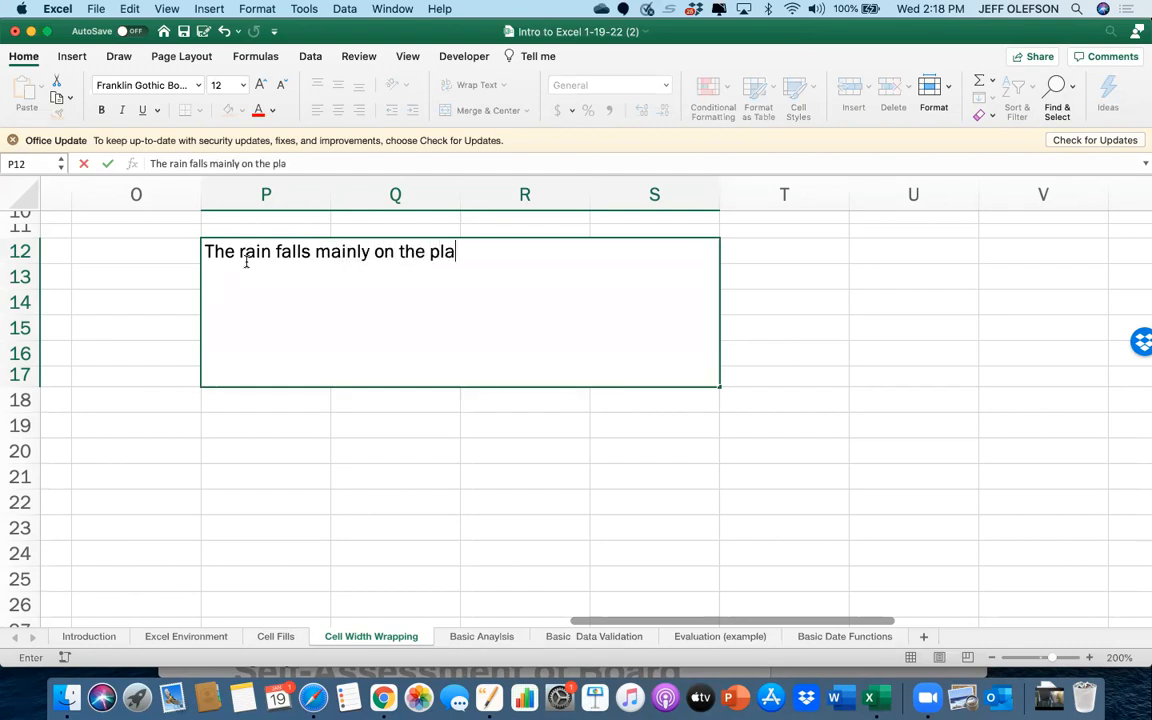
pyautogui.write('ne and other thani')
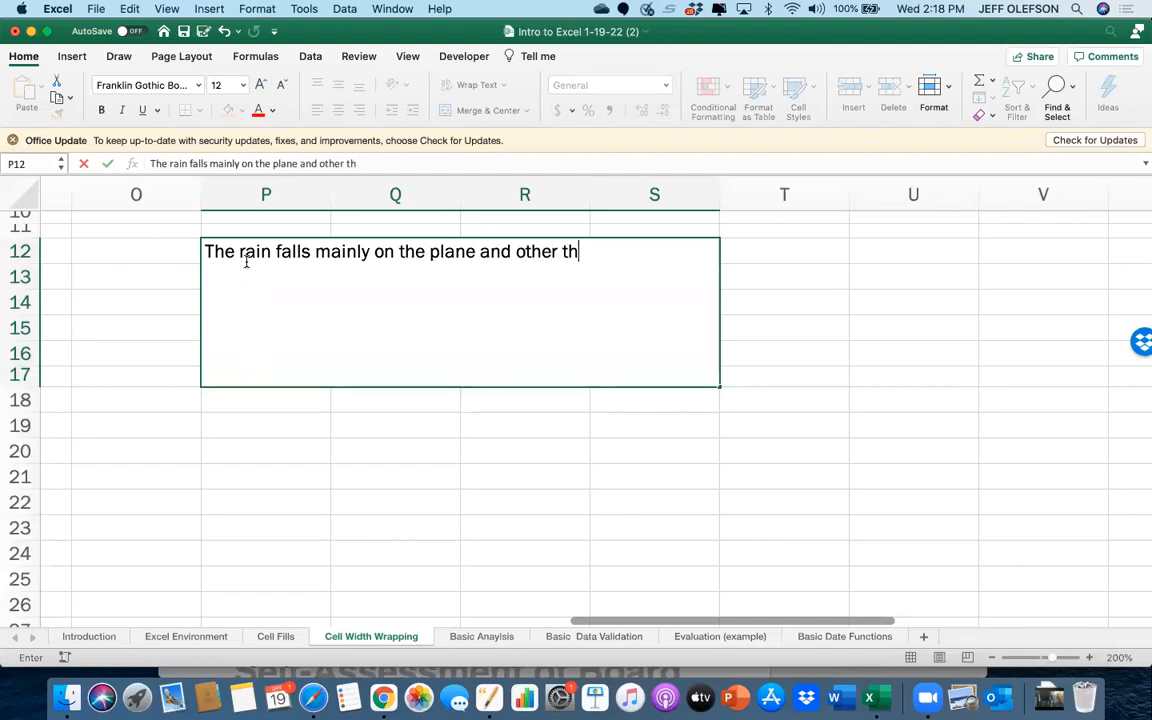
pyautogui.press('BackSpace')
pyautogui.press('BackSpace')
pyautogui.press('BackSpace')
pyautogui.write('ings you ')
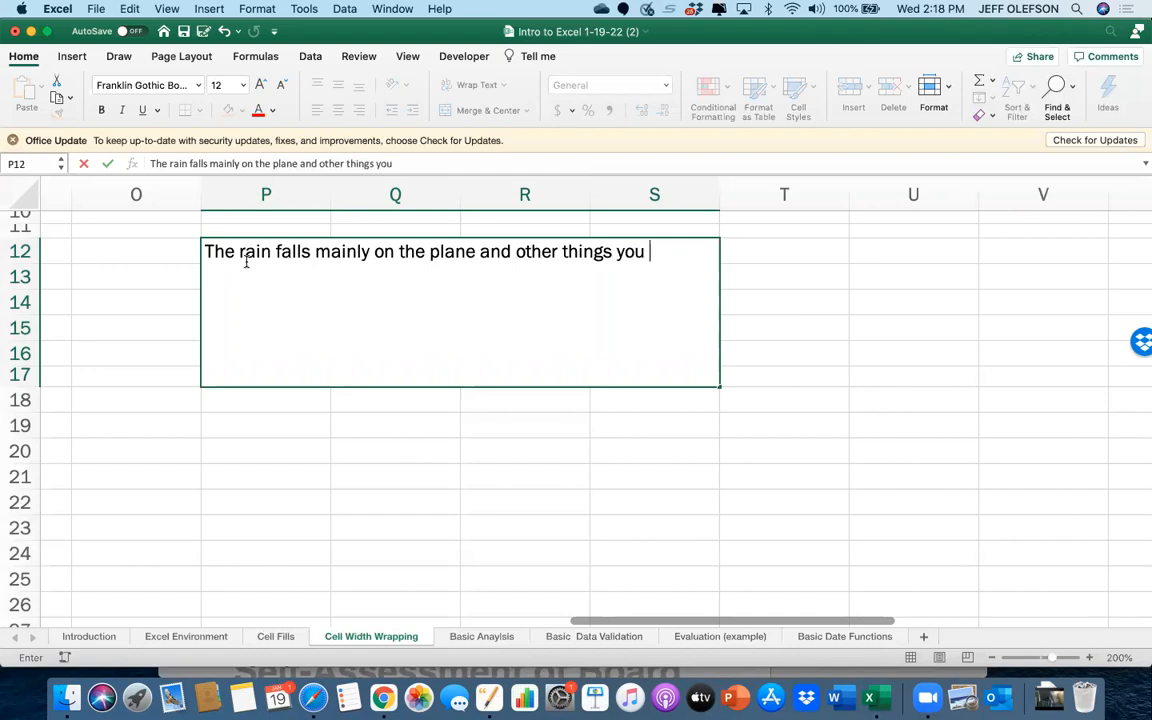
pyautogui.write('might want tyo')
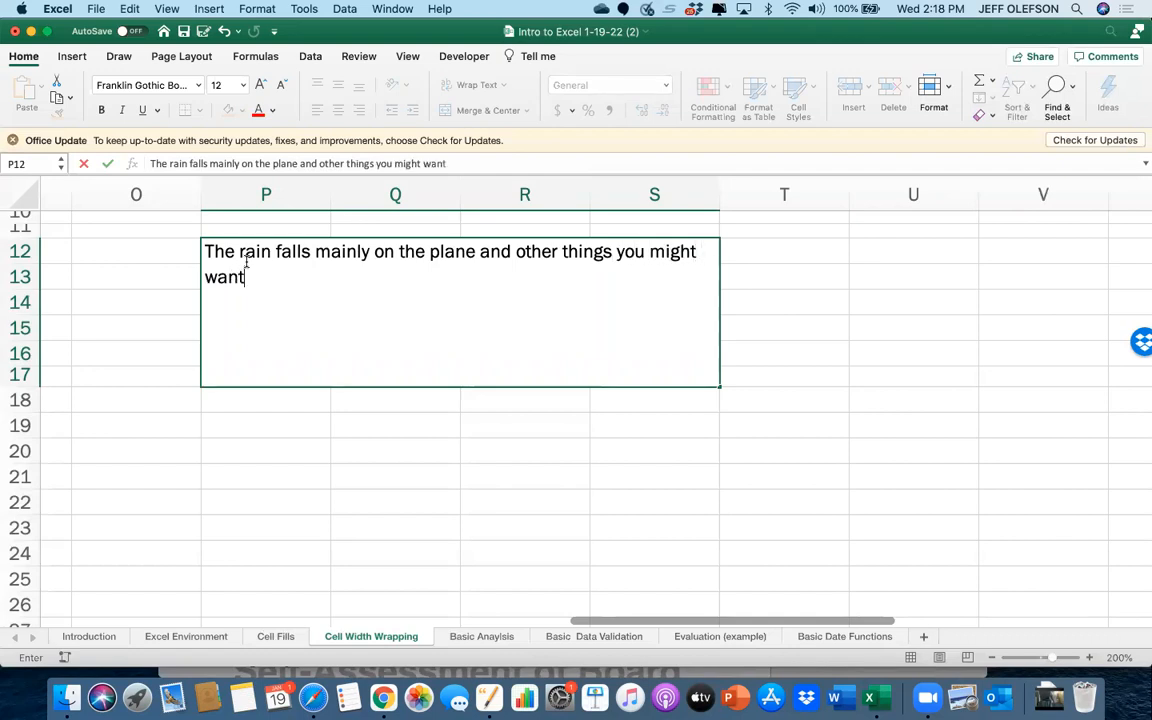
pyautogui.press('BackSpace')
pyautogui.press('BackSpace')
pyautogui.write('o tyope')
pyautogui.press('BackSpace')
pyautogui.press('BackSpace')
pyautogui.press('BackSpace')
pyautogui.write('pe.')
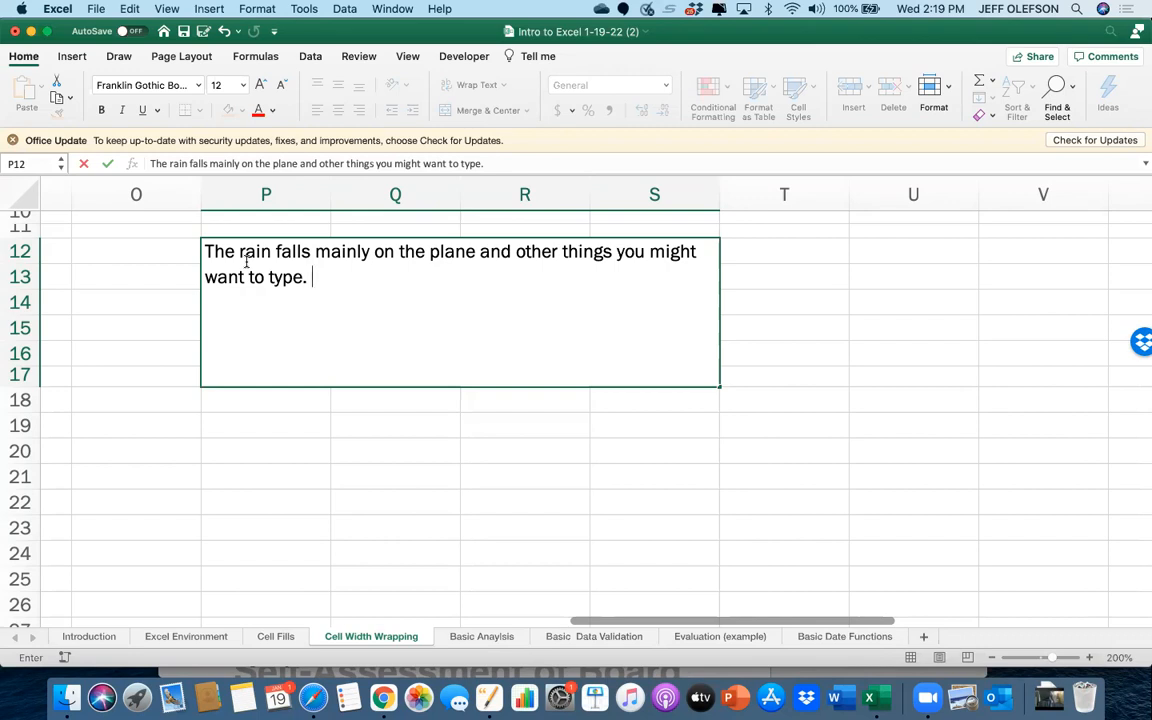
pyautogui.press('Return')
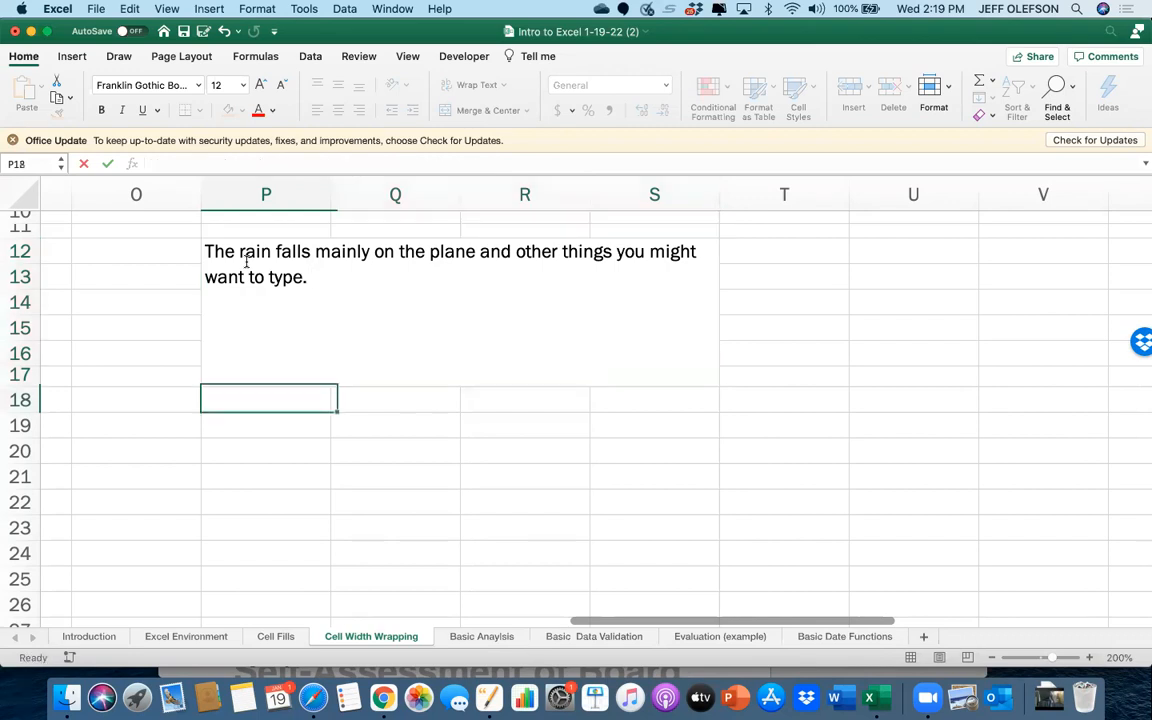
# Add two line breaks after the sentence in merged cell P12 and enter "The kjkjkj" on the new line
pyautogui.click(245, 262)
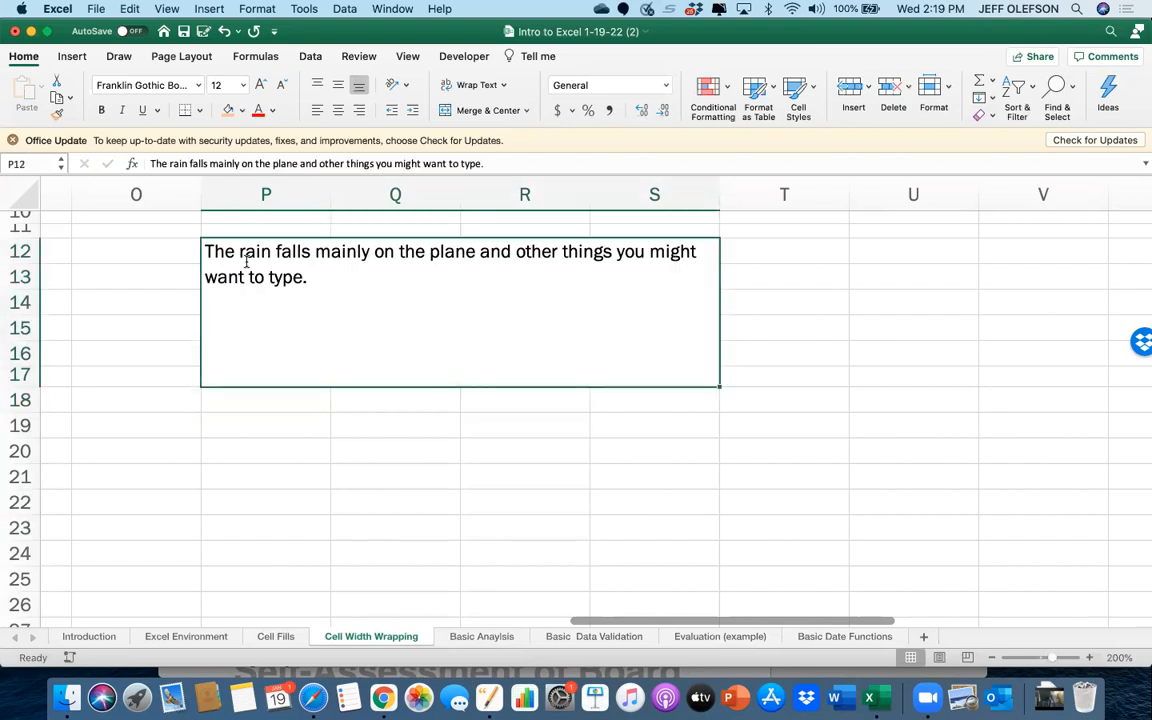
pyautogui.doubleClick(329, 280)
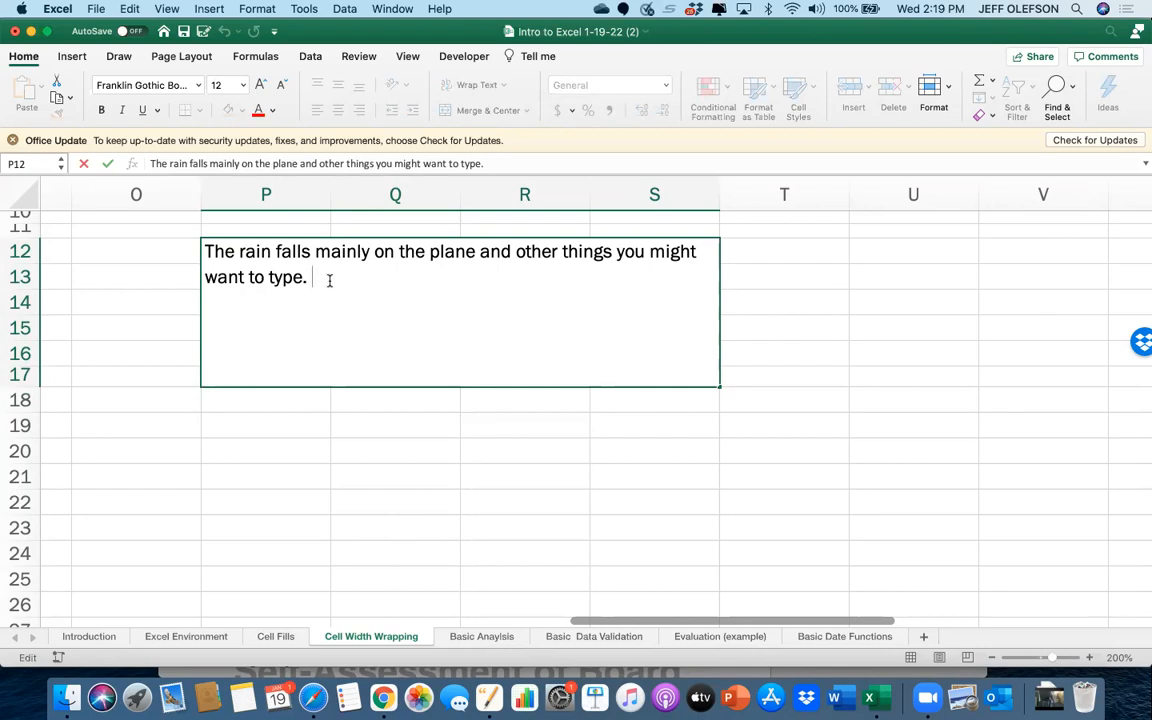
pyautogui.hotkey('alt', 'Return')
pyautogui.hotkey('alt', 'Return')
pyautogui.write('The kjkjkj')
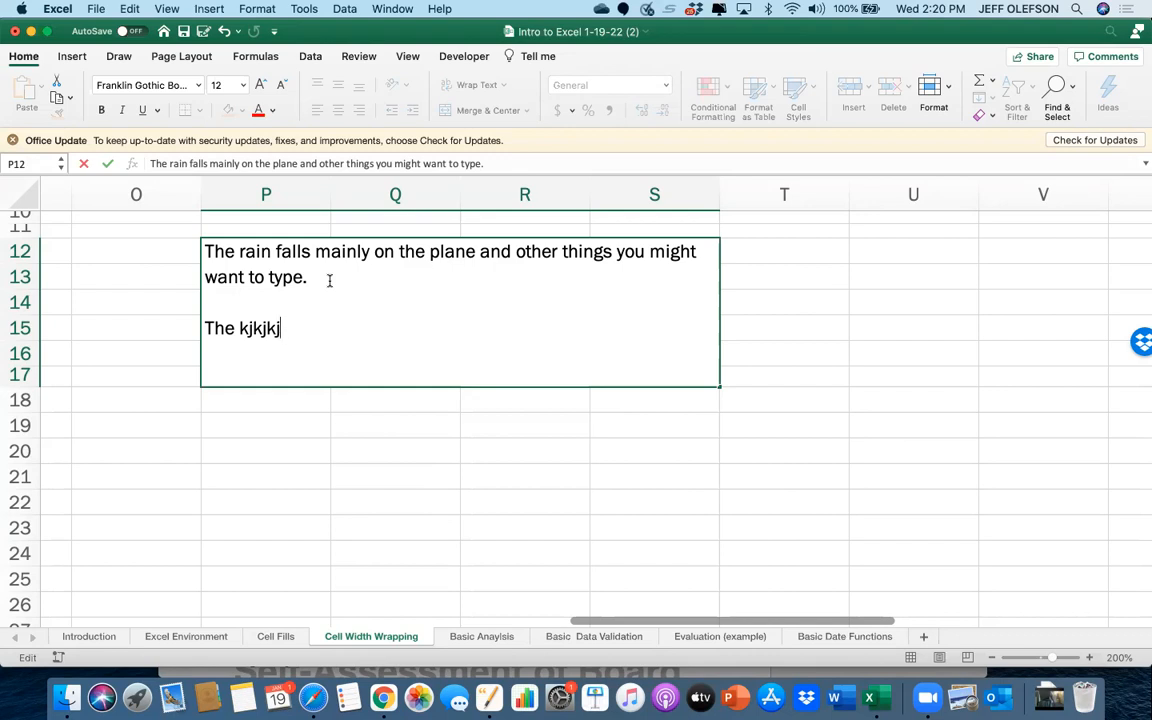
# Erase the sample text from the new line in merged cell P12, keeping the line breaks
pyautogui.press('BackSpace')
pyautogui.press('BackSpace')
pyautogui.press('BackSpace')
pyautogui.press('BackSpace')
pyautogui.press('BackSpace')
pyautogui.press('BackSpace')
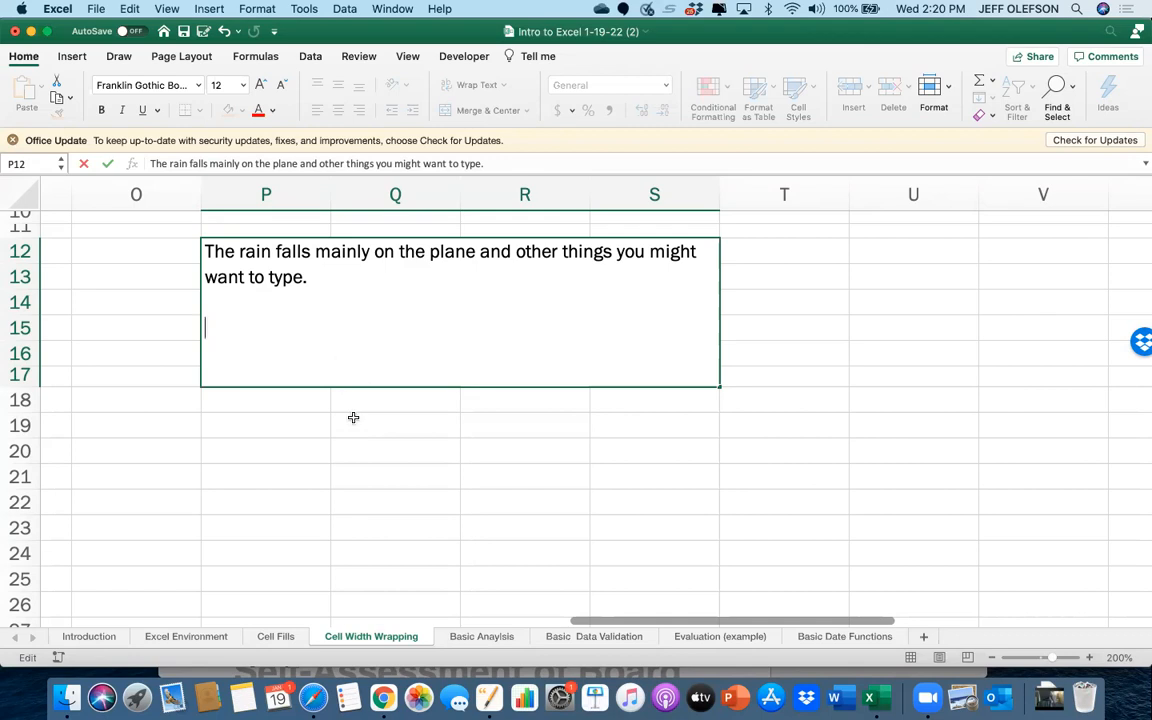
# Leave the P12 edit for the names under Shrink to Fit and widen column F slightly
pyautogui.hscroll(-10, 353, 417)
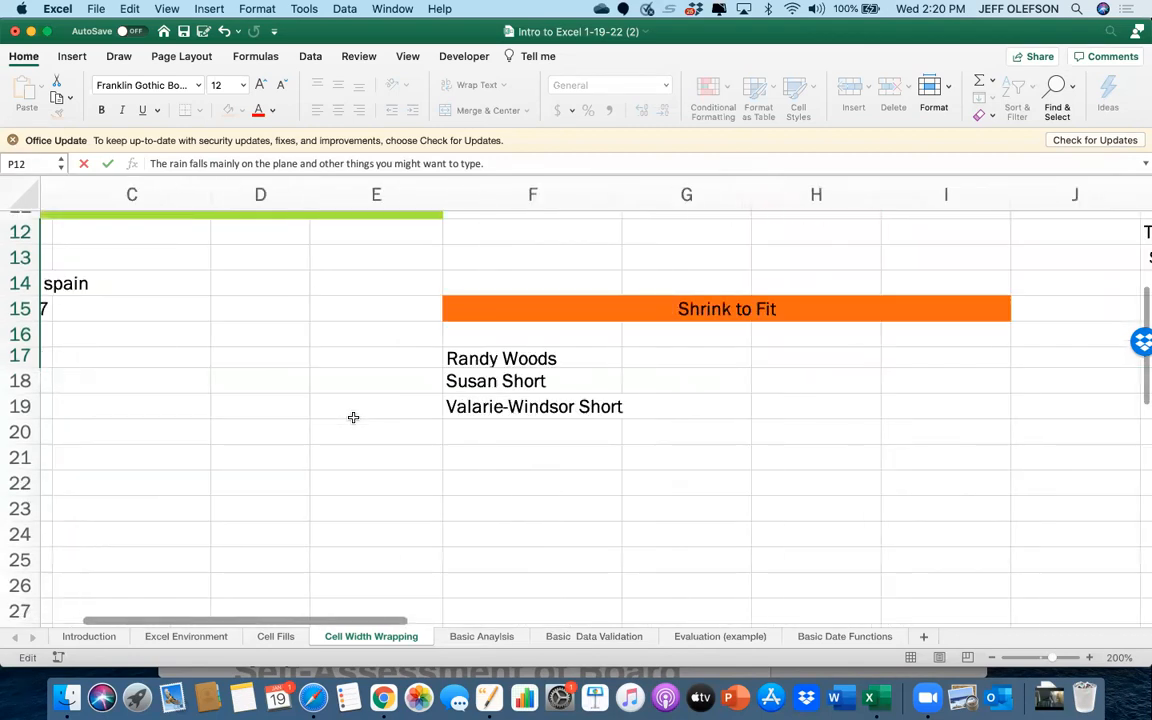
pyautogui.scroll(-1, 353, 417)
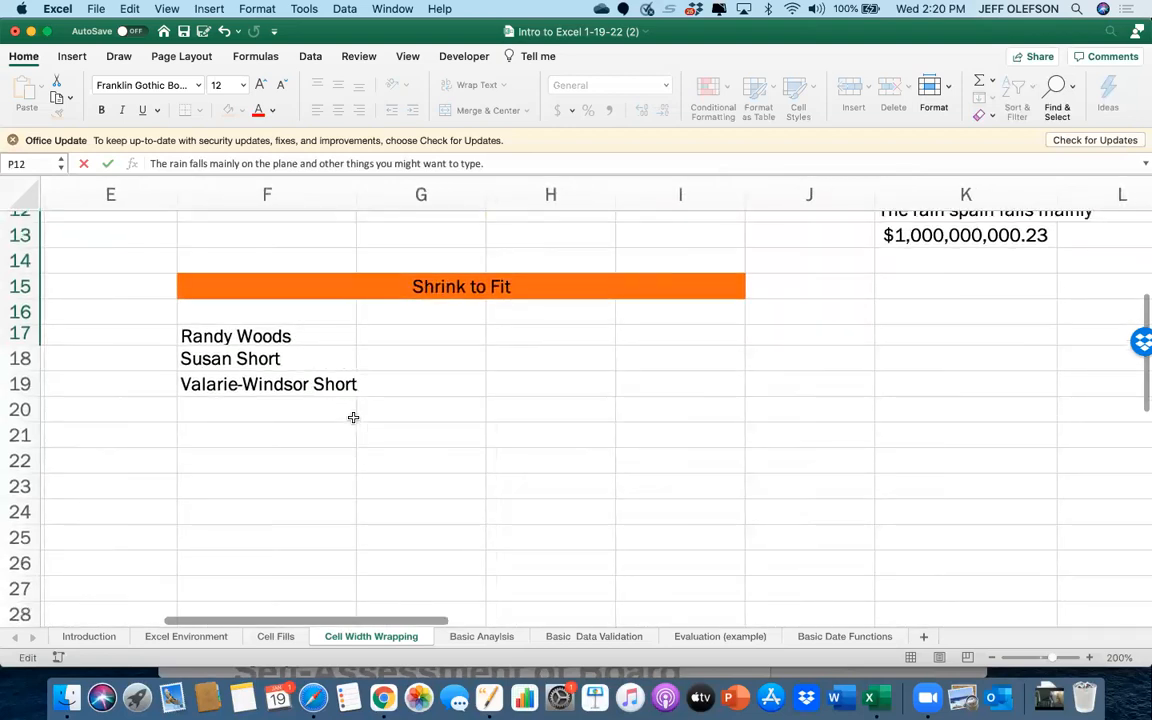
pyautogui.scroll(2, 355, 416)
pyautogui.scroll(1, 322, 365)
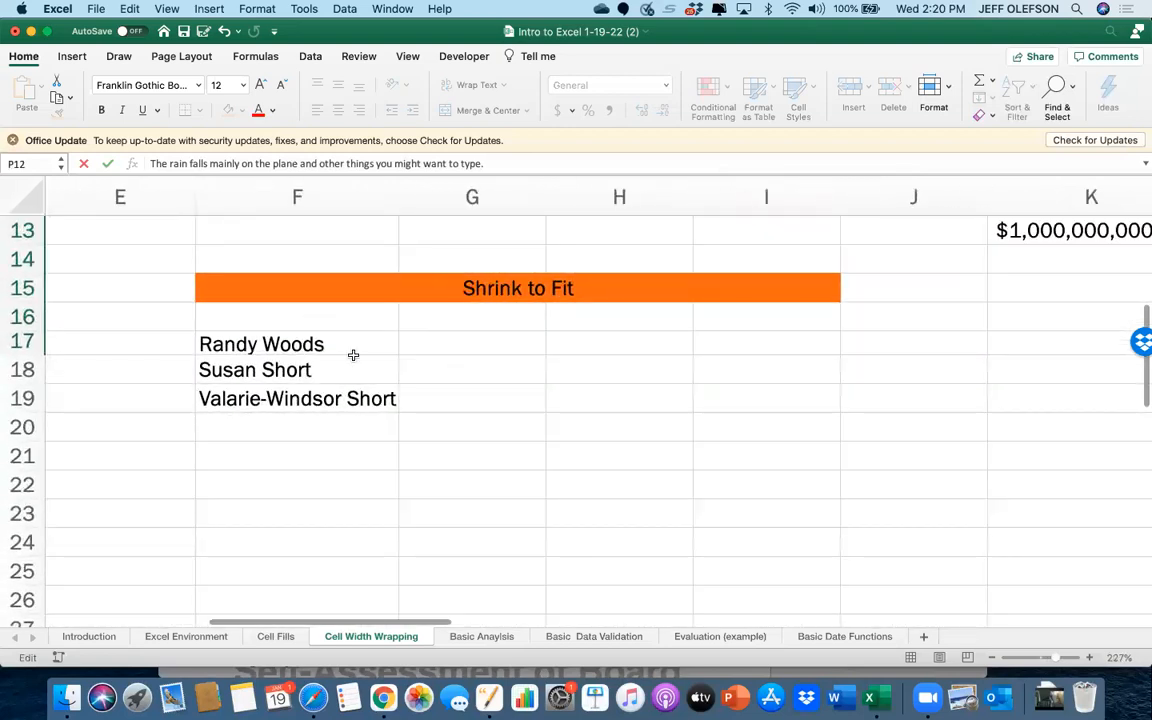
pyautogui.click(355, 345)
pyautogui.moveTo(399, 200); pyautogui.dragTo(435, 204)
# Enter "The rain spain falls mainly on the plane" in cell F22 below the list of names
pyautogui.scroll(-3, 440, 432)
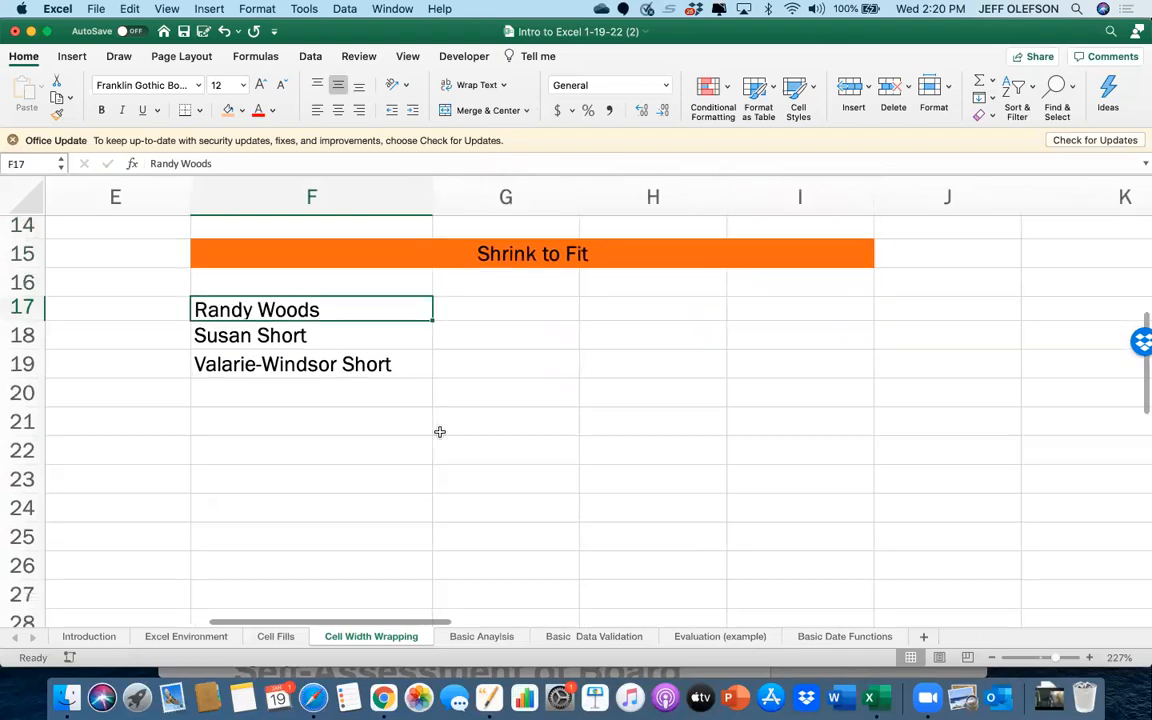
pyautogui.click(295, 348)
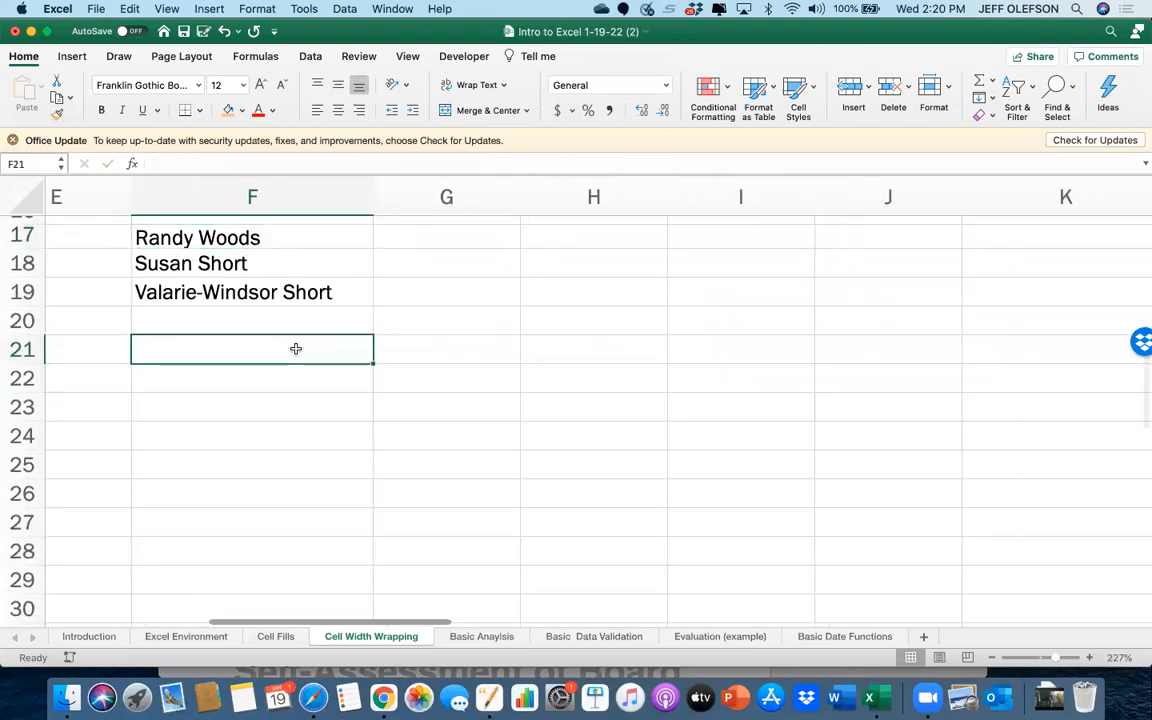
pyautogui.click(310, 380)
pyautogui.write('T')
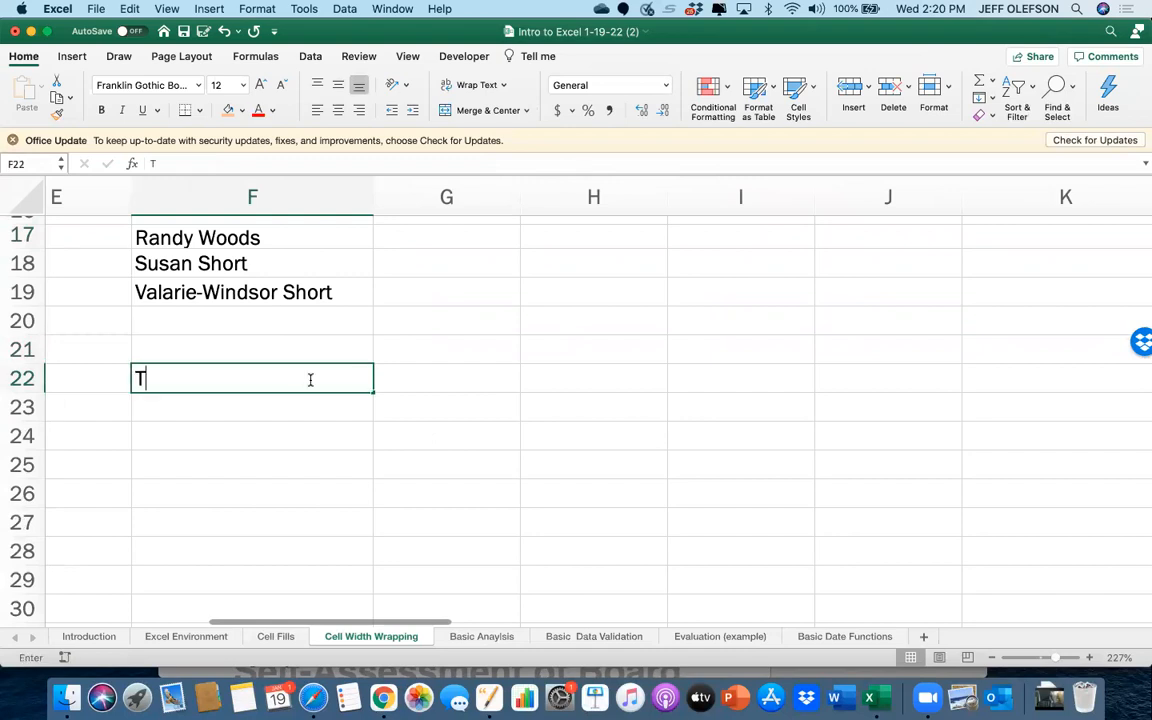
pyautogui.write('he rain sa')
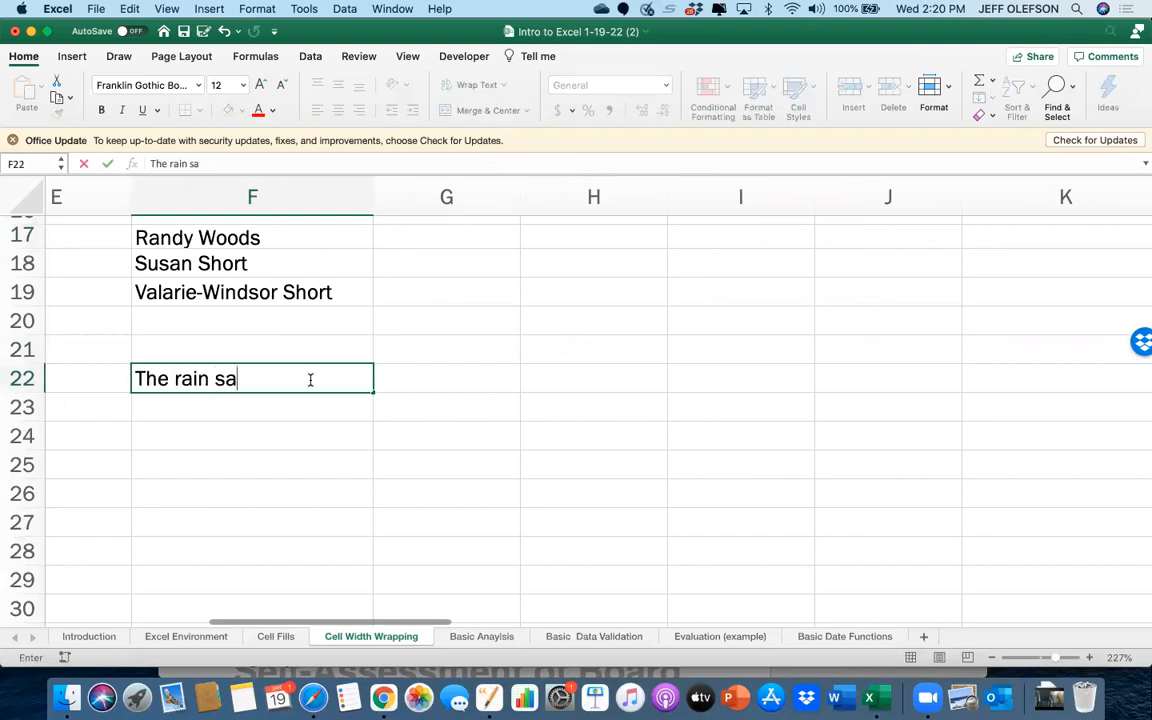
pyautogui.press('BackSpace')
pyautogui.write('pain falls mainly ')
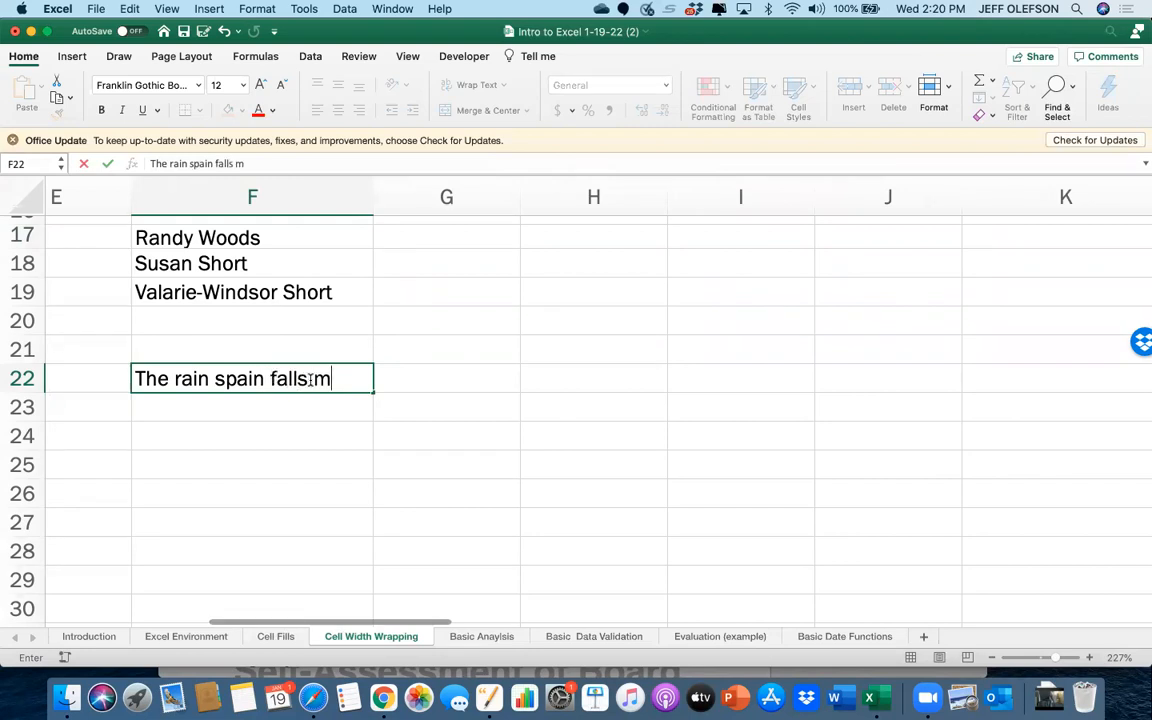
pyautogui.write('on the ')
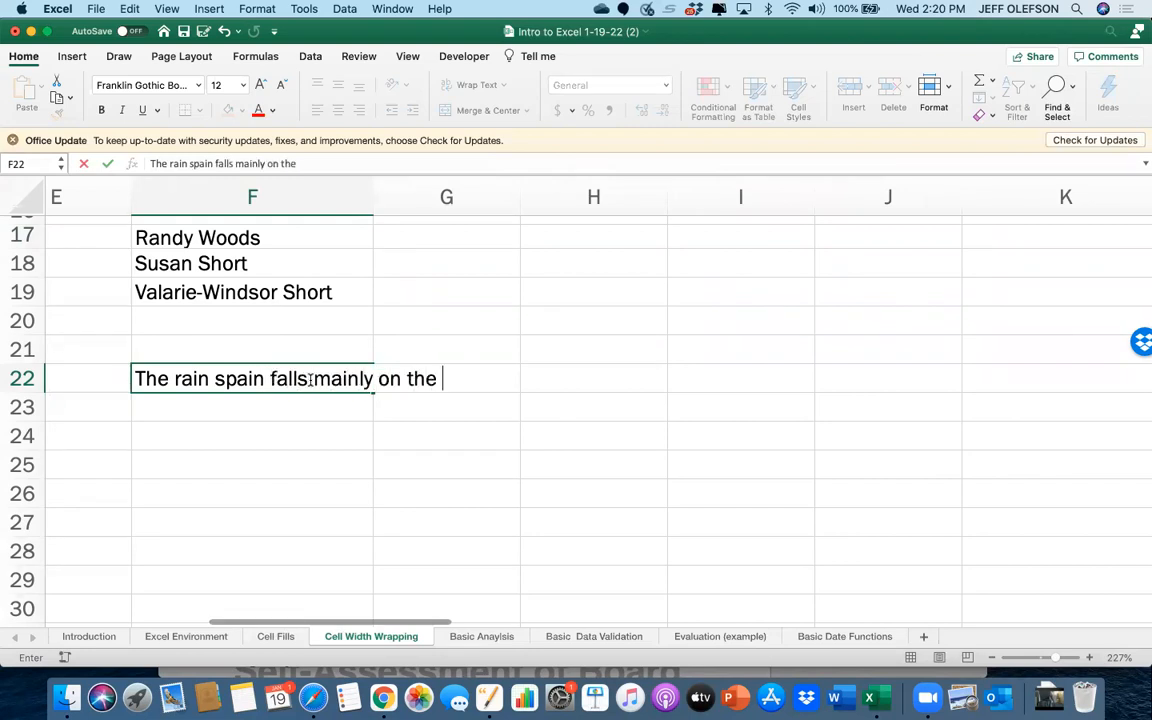
pyautogui.write('plane')
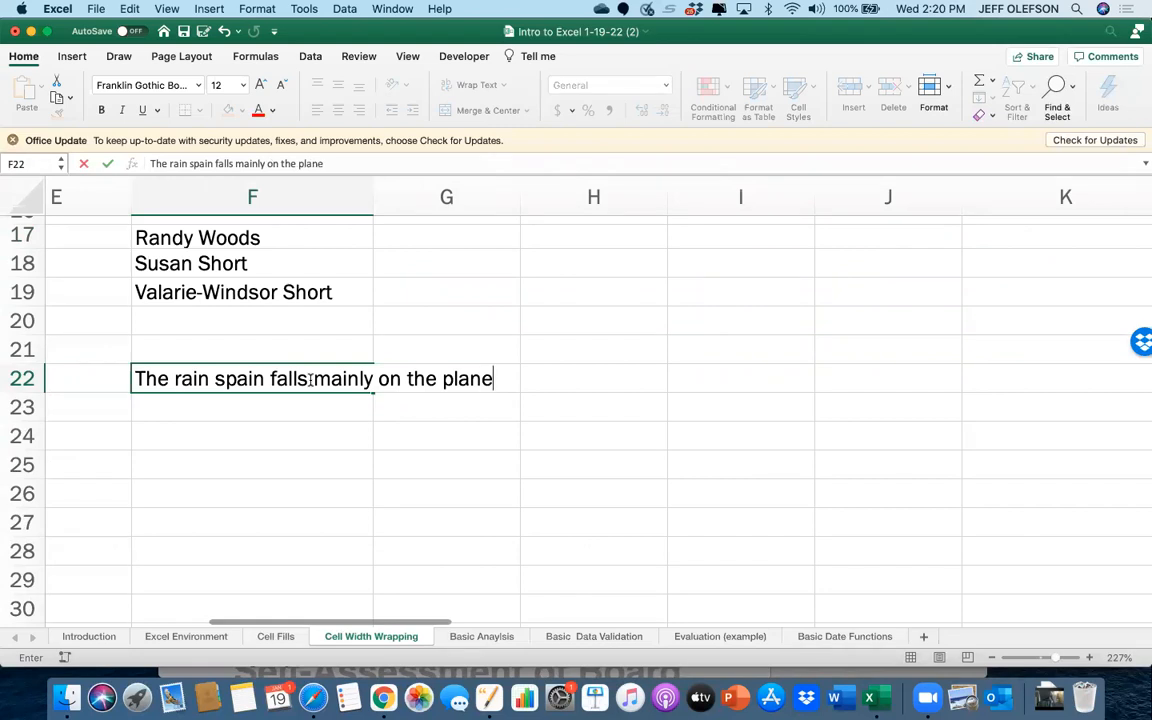
pyautogui.press('Return')
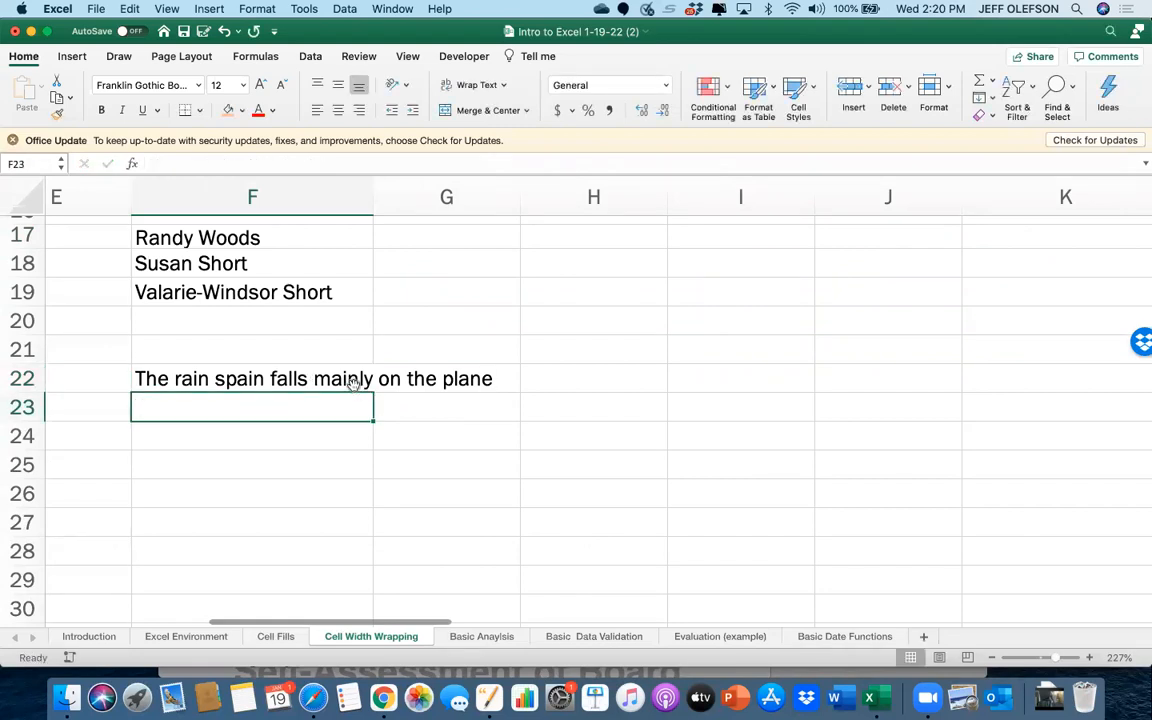
# Enter "k" in G22, the cell that the long sentence in F22 spills into
pyautogui.click(353, 385)
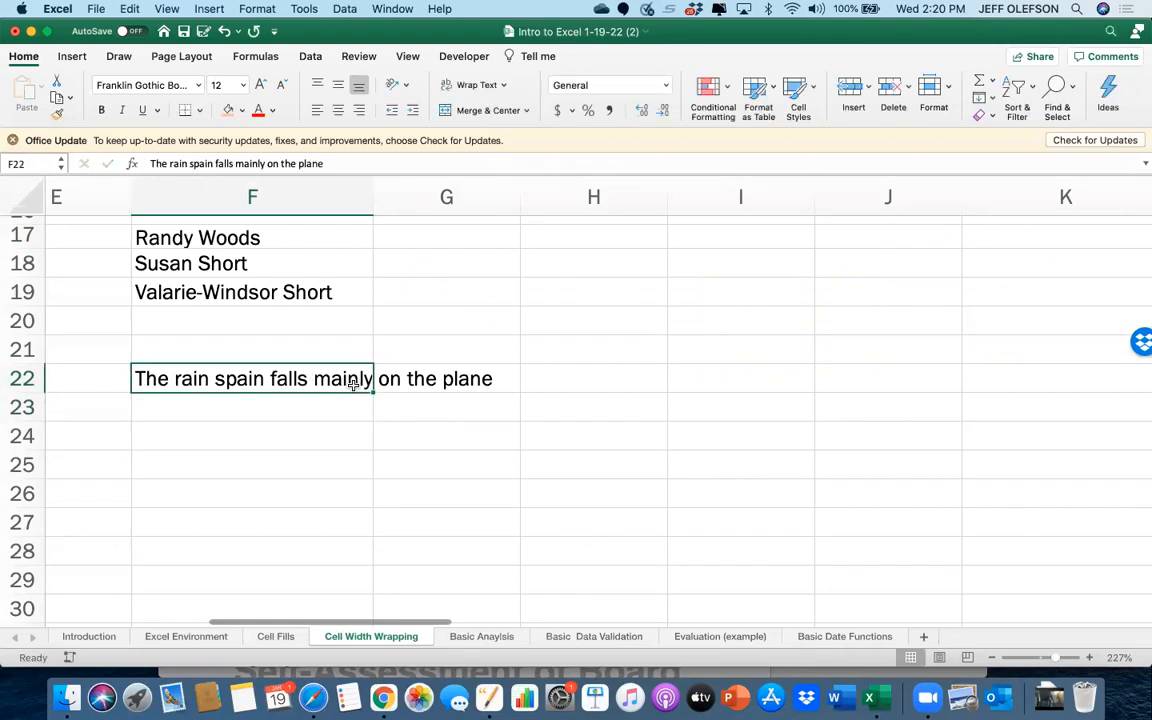
pyautogui.click(511, 384)
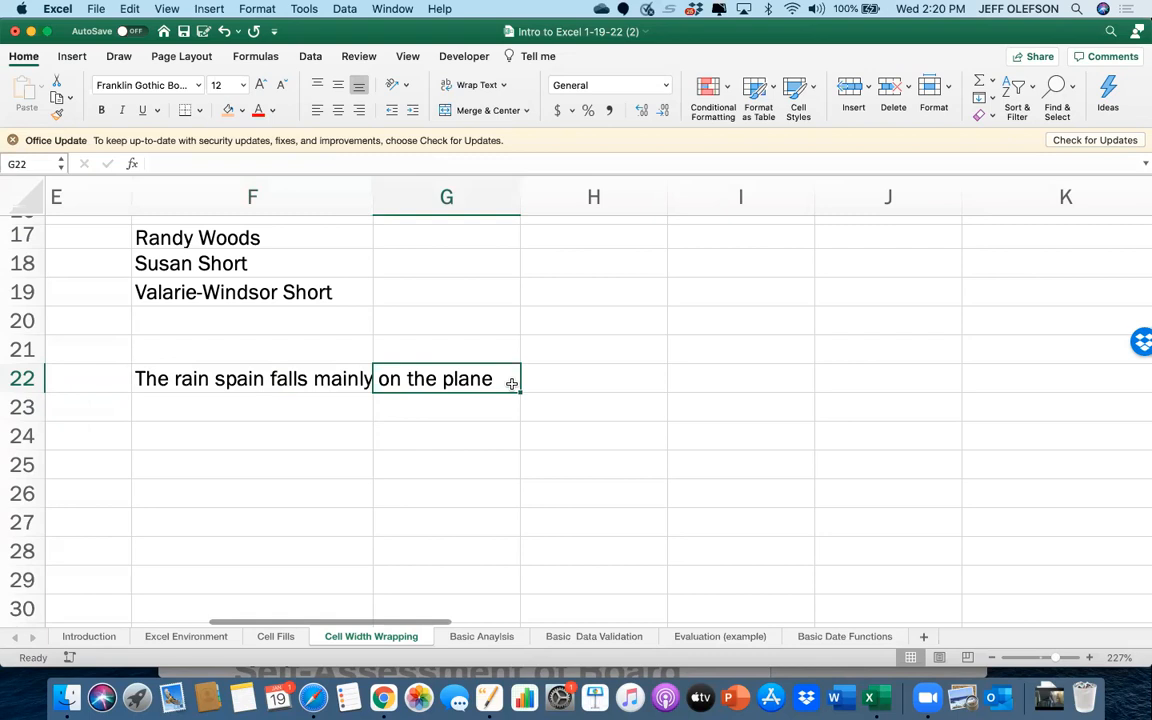
pyautogui.write('k')
pyautogui.press('Return')
# Clear the sample entries from cells G22 and F22
pyautogui.click(511, 384)
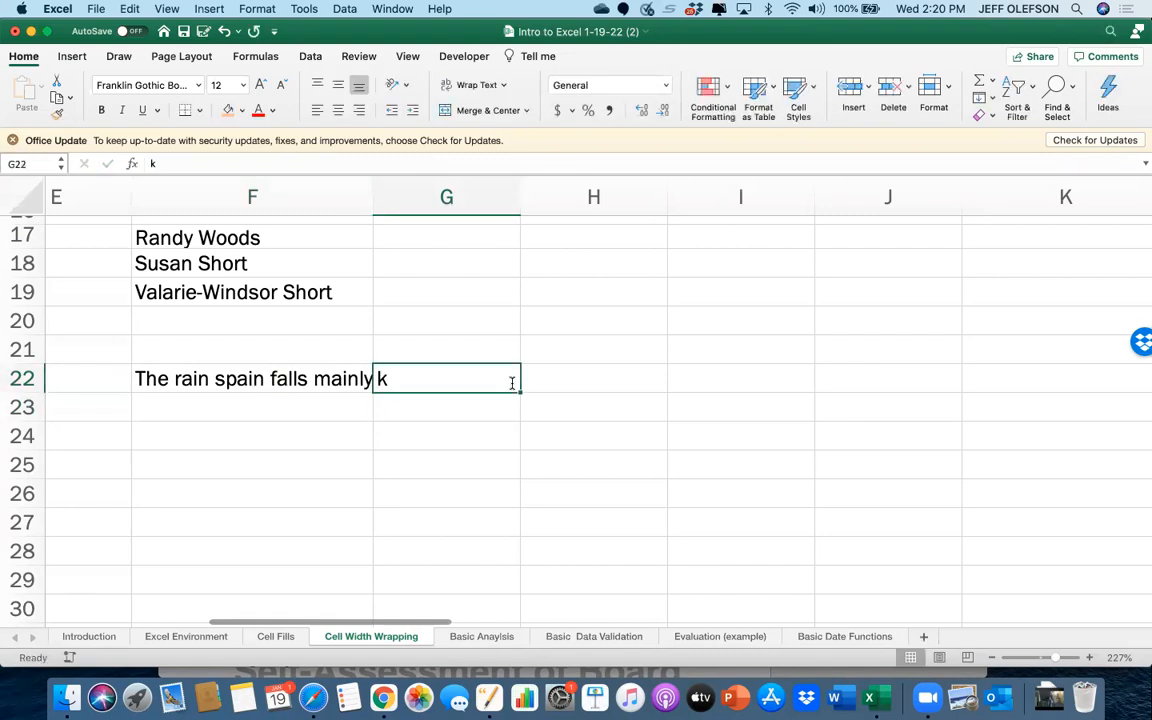
pyautogui.press('Delete')
pyautogui.press('Left')
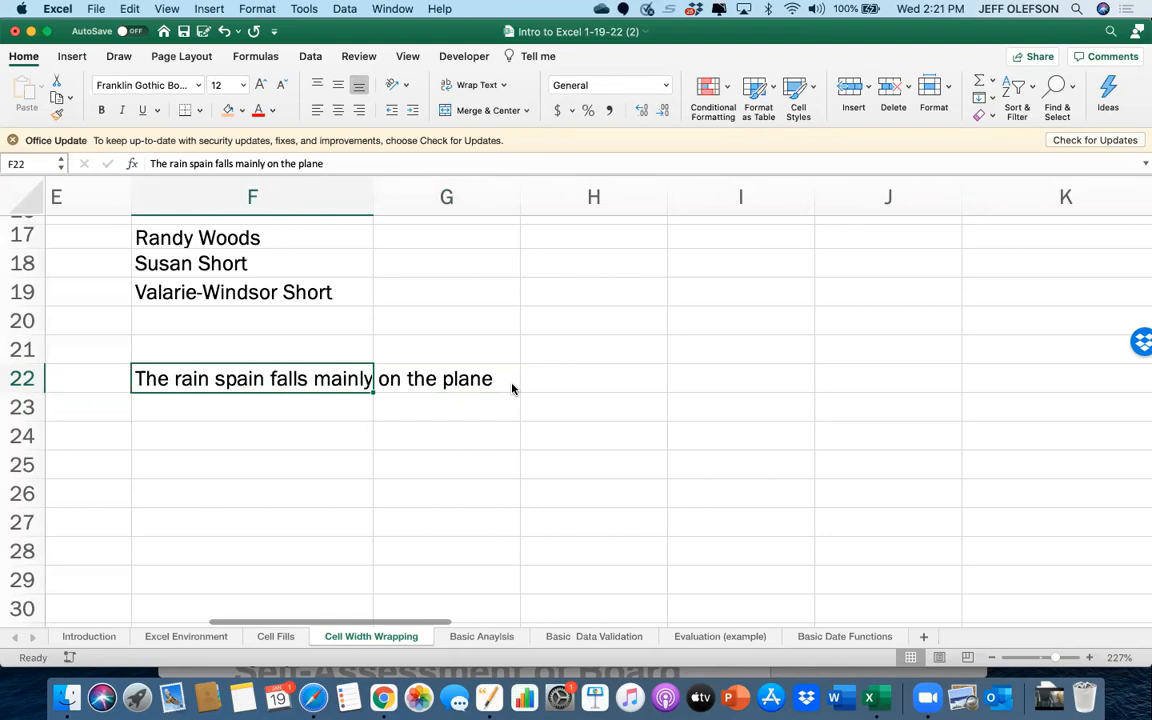
pyautogui.press('Delete')
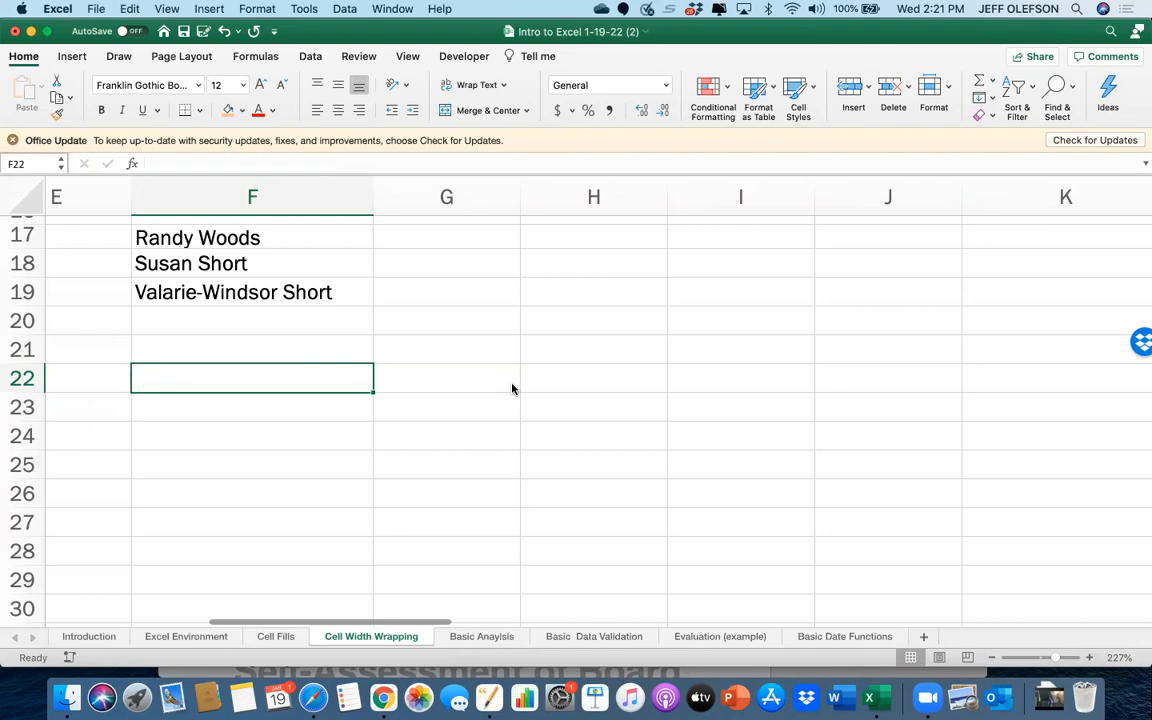
# Narrow column F below the length of the longest name, and widen it again to just fit that name
pyautogui.scroll(6, 366, 373)
pyautogui.hscroll(-2, 366, 373)
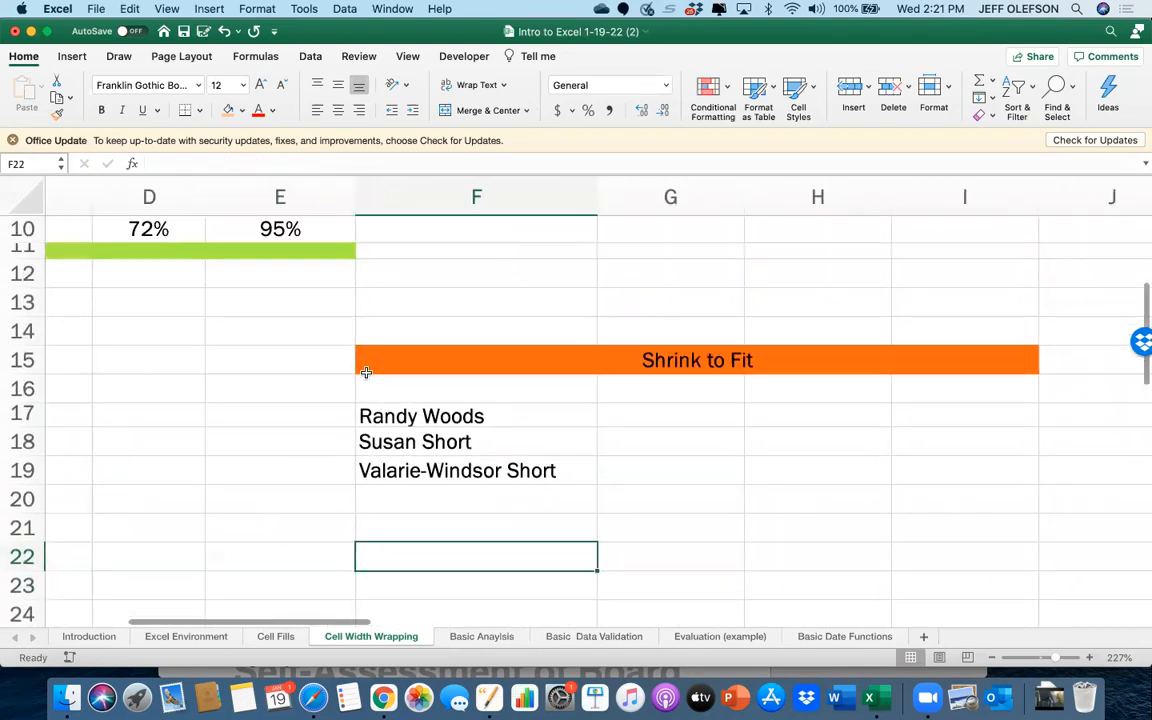
pyautogui.hscroll(3, 366, 373)
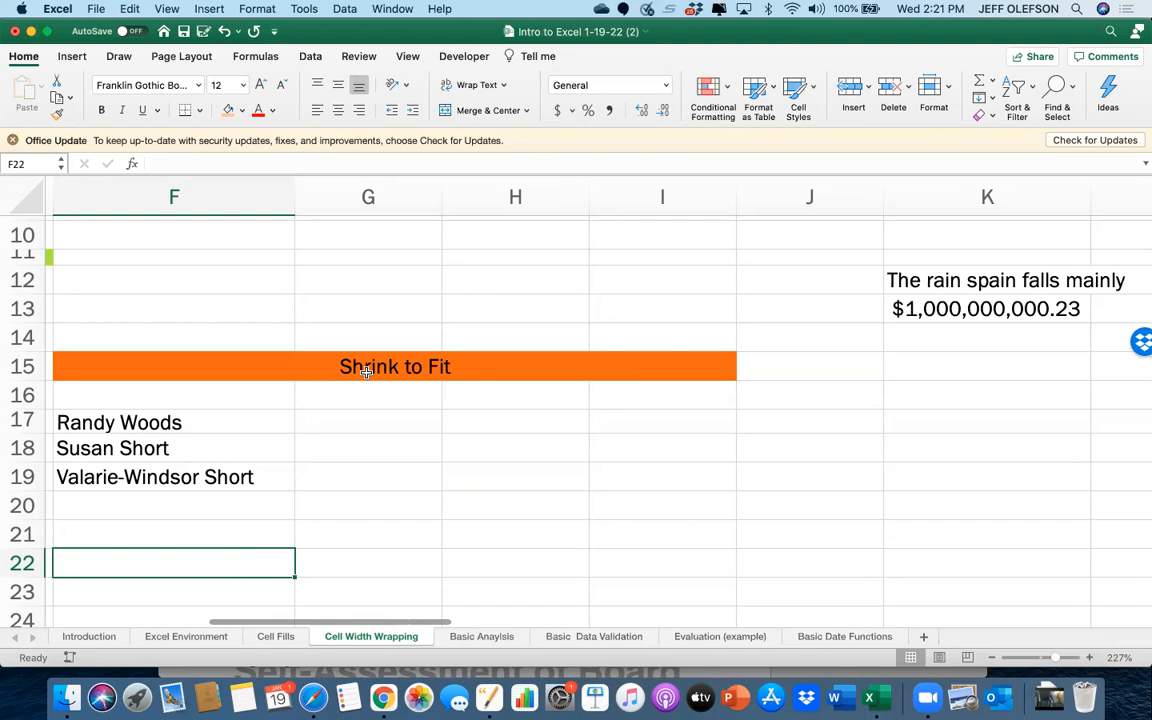
pyautogui.scroll(-2, 294, 456)
pyautogui.hscroll(-1, 294, 456)
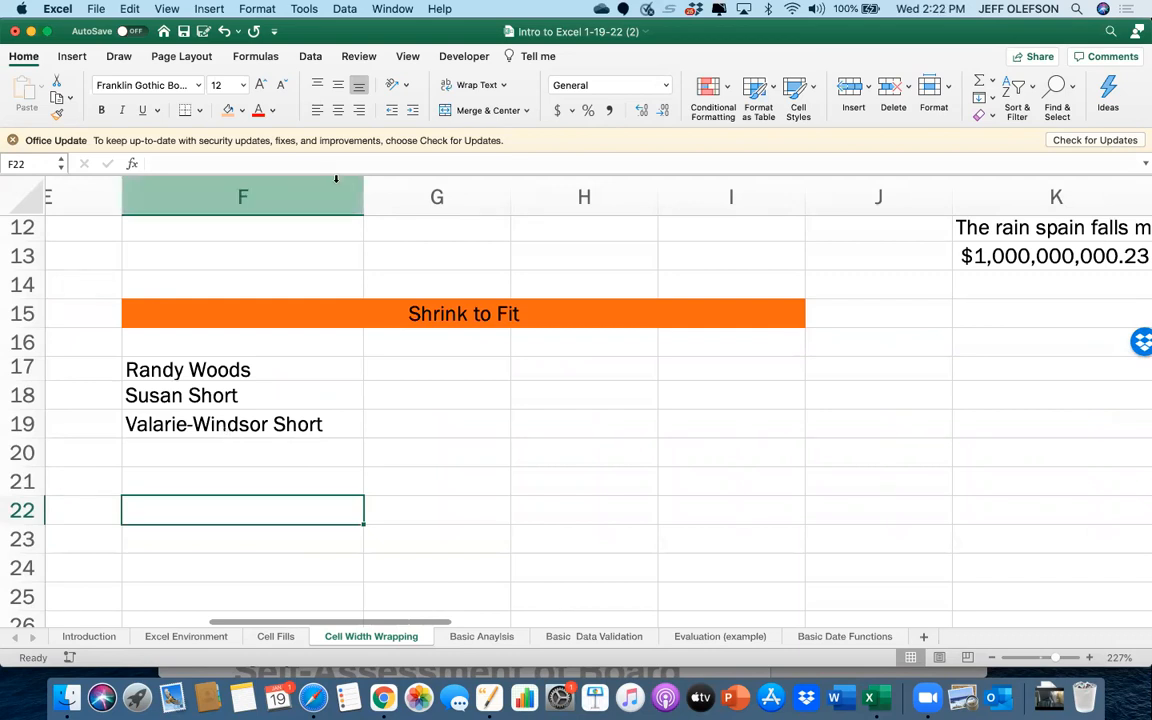
pyautogui.moveTo(363, 190); pyautogui.dragTo(270, 193)
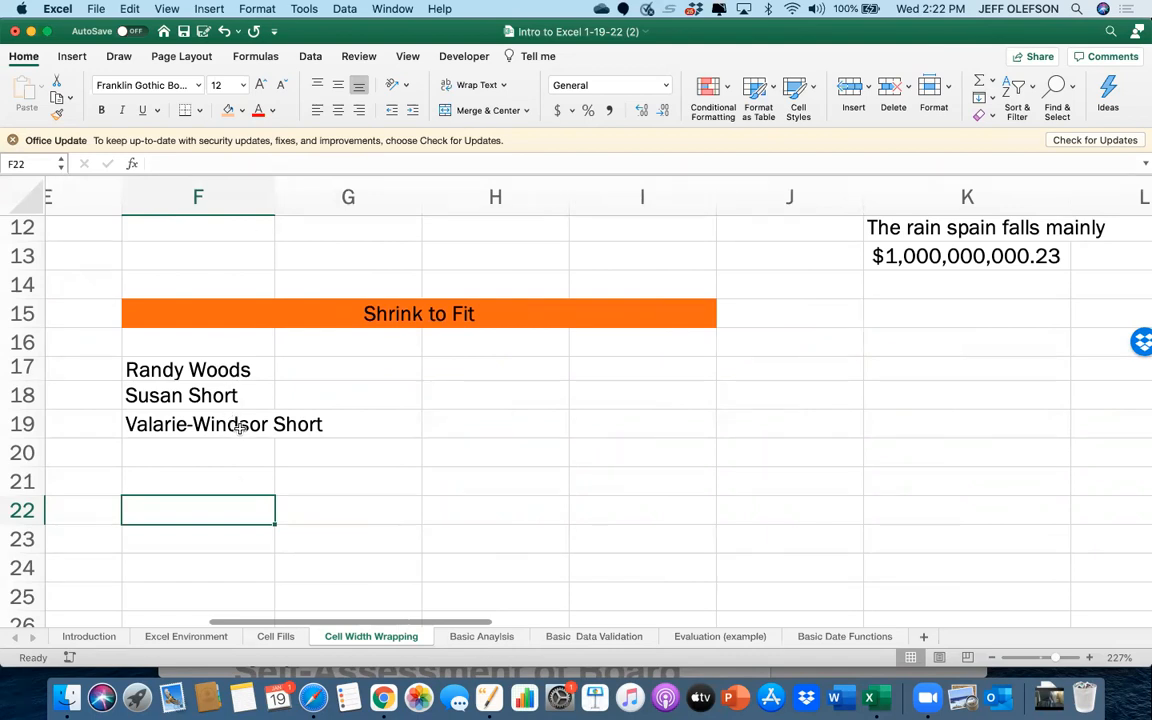
pyautogui.moveTo(273, 198); pyautogui.dragTo(330, 193)
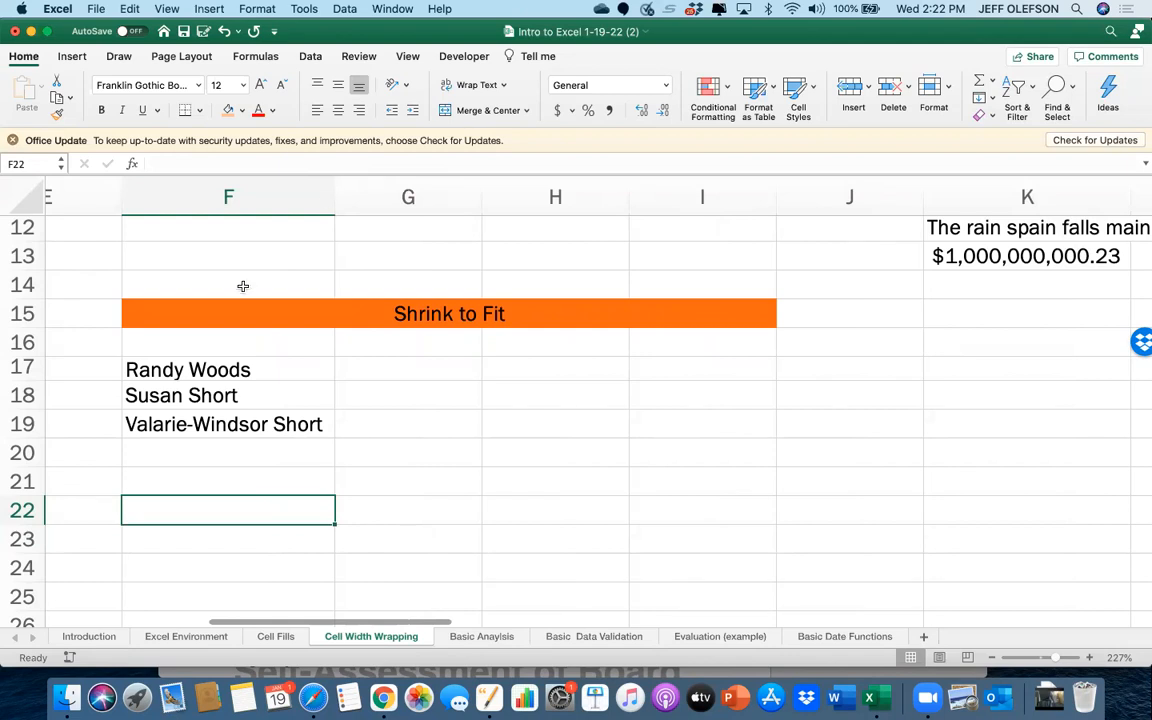
# Apply the Shrink to fit text control to the three names in F17:F19
pyautogui.click(254, 371)
pyautogui.moveTo(254, 371); pyautogui.dragTo(258, 412)
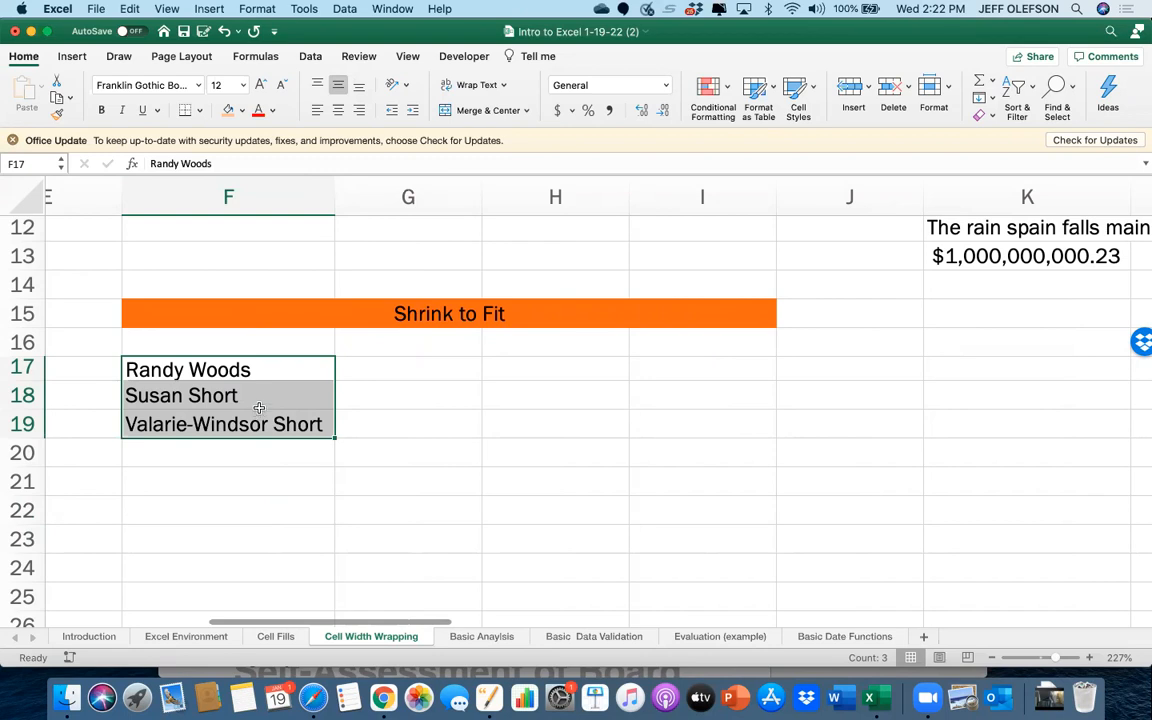
pyautogui.rightClick(266, 392)
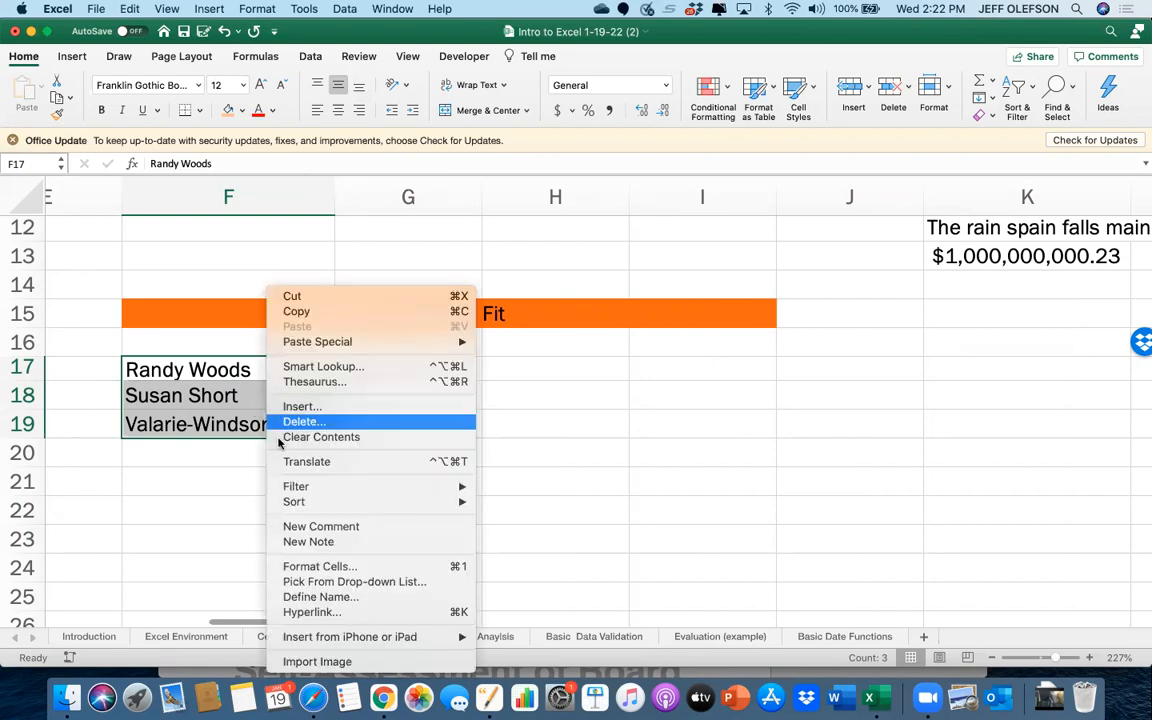
pyautogui.click(307, 568)
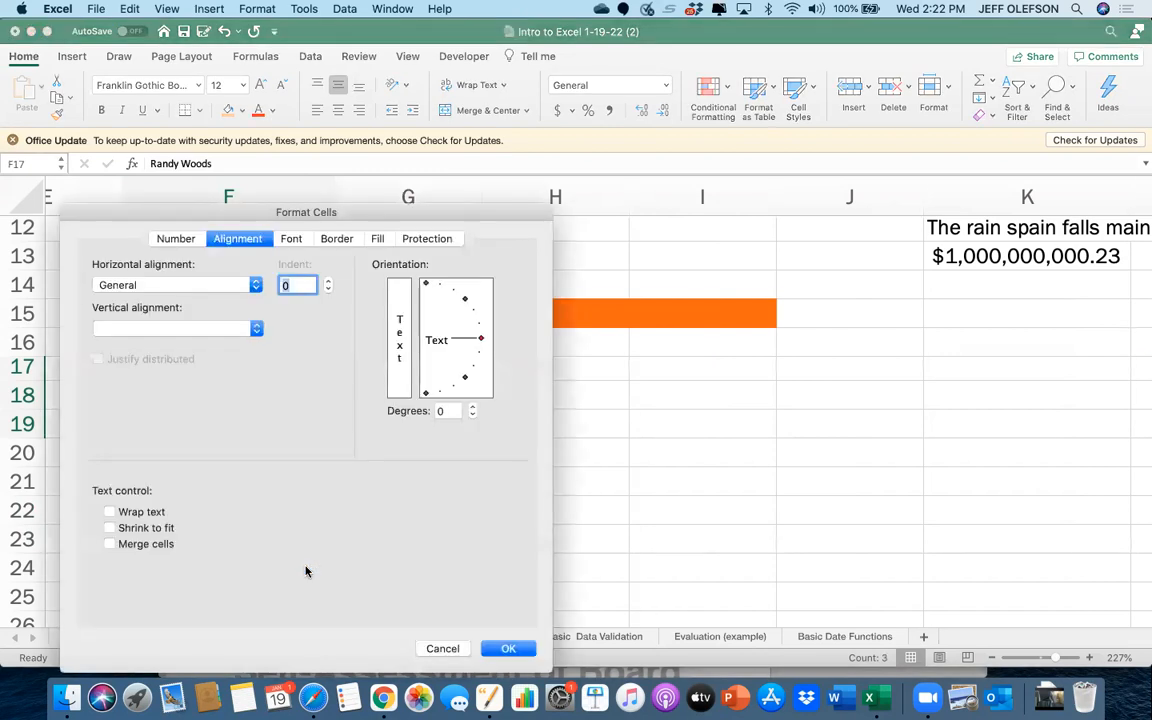
pyautogui.click(165, 240)
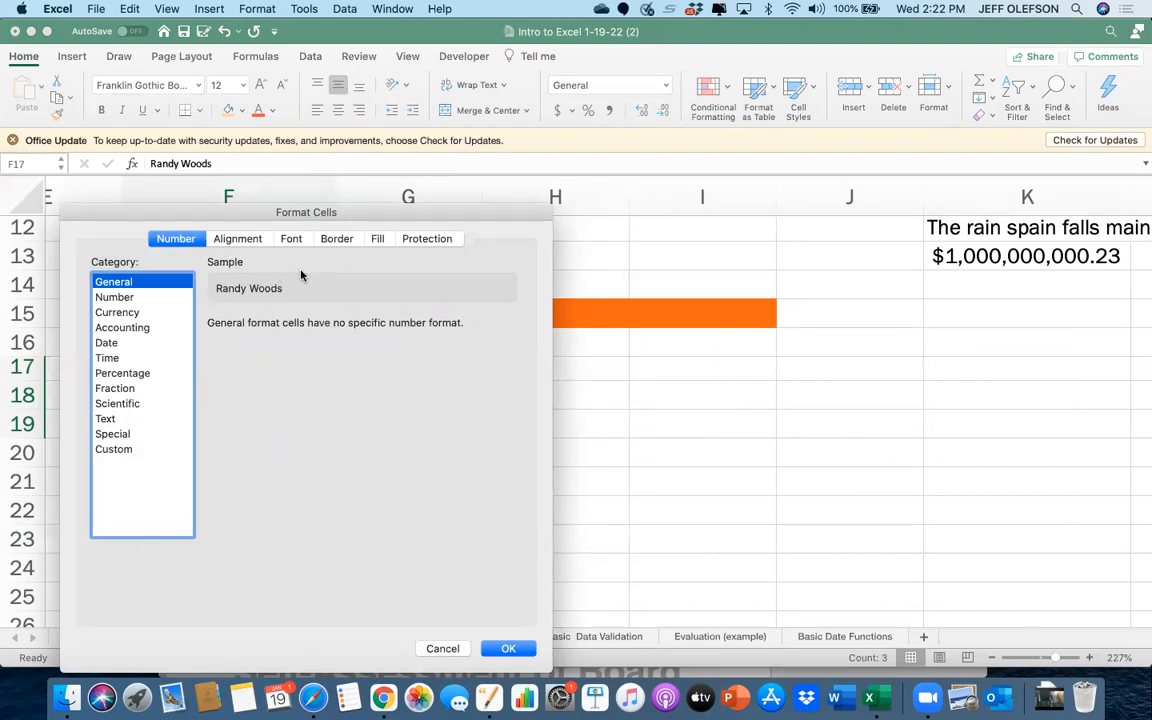
pyautogui.click(239, 241)
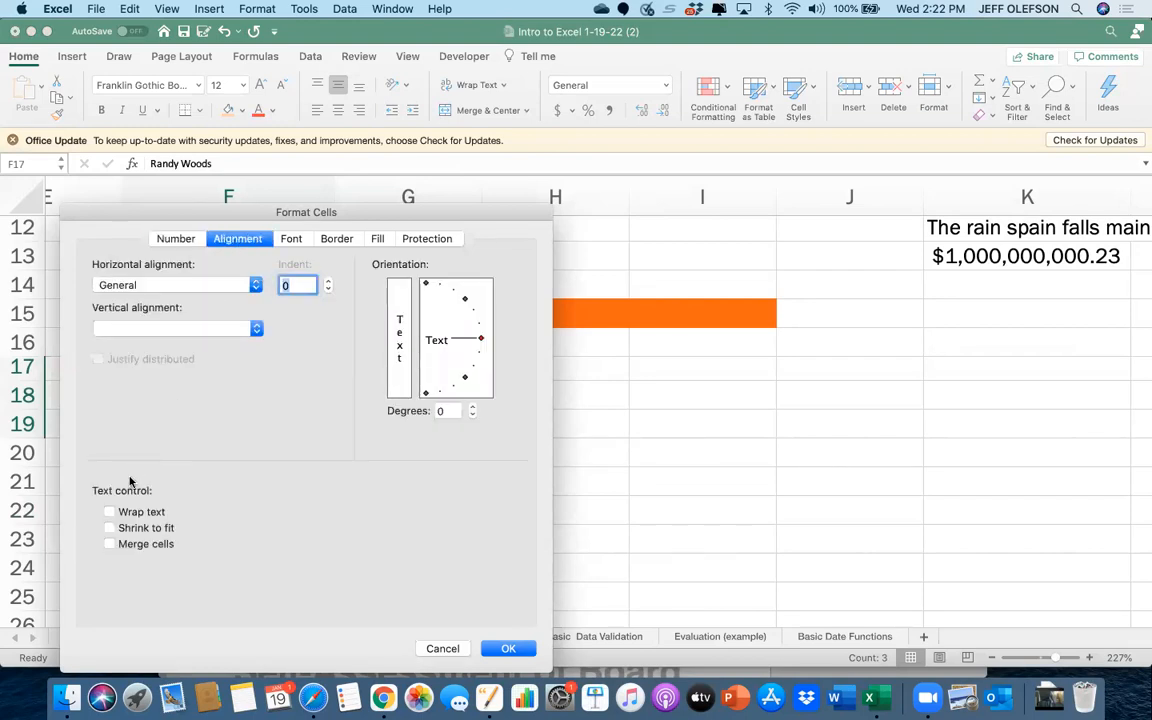
pyautogui.click(110, 529)
pyautogui.click(506, 650)
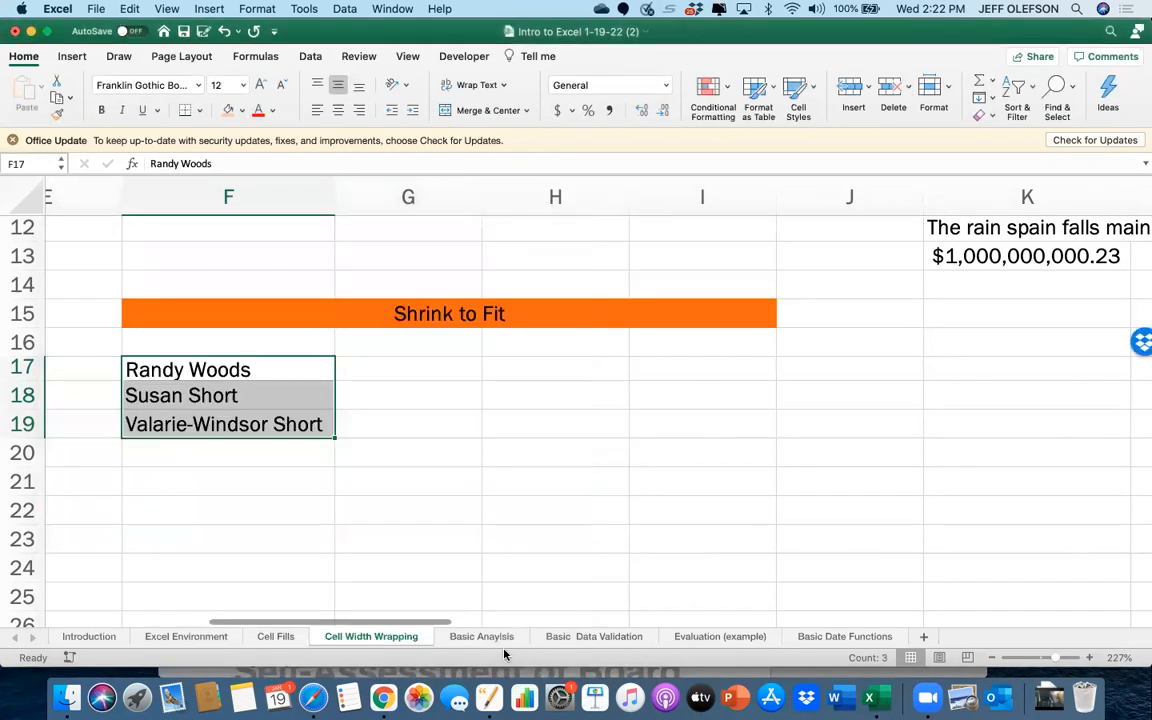
pyautogui.click(438, 443)
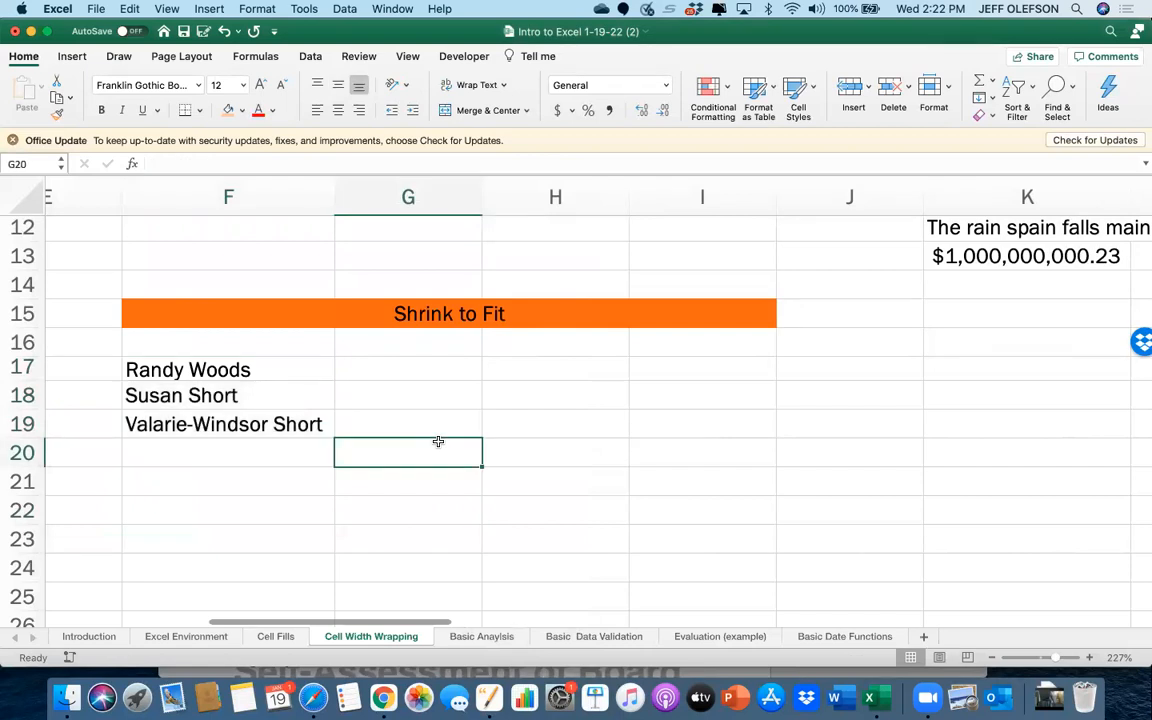
# Review the alignment and text control settings of the three names in F17:F19
pyautogui.moveTo(296, 369); pyautogui.dragTo(304, 424)
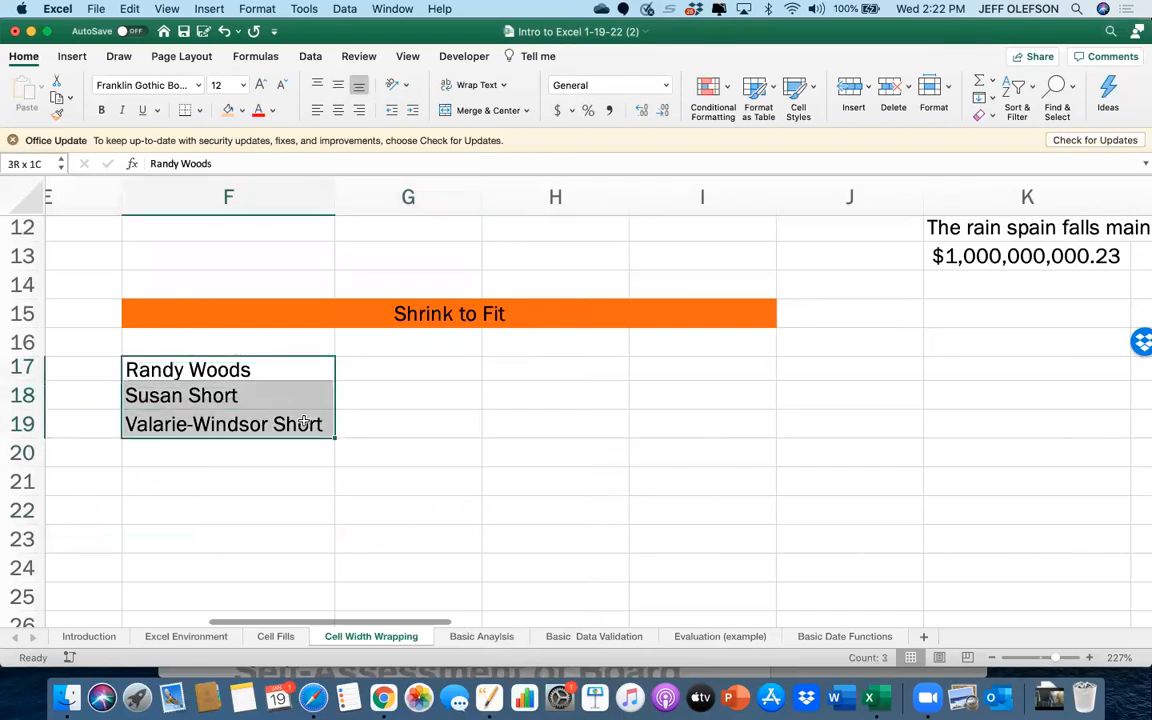
pyautogui.rightClick(304, 424)
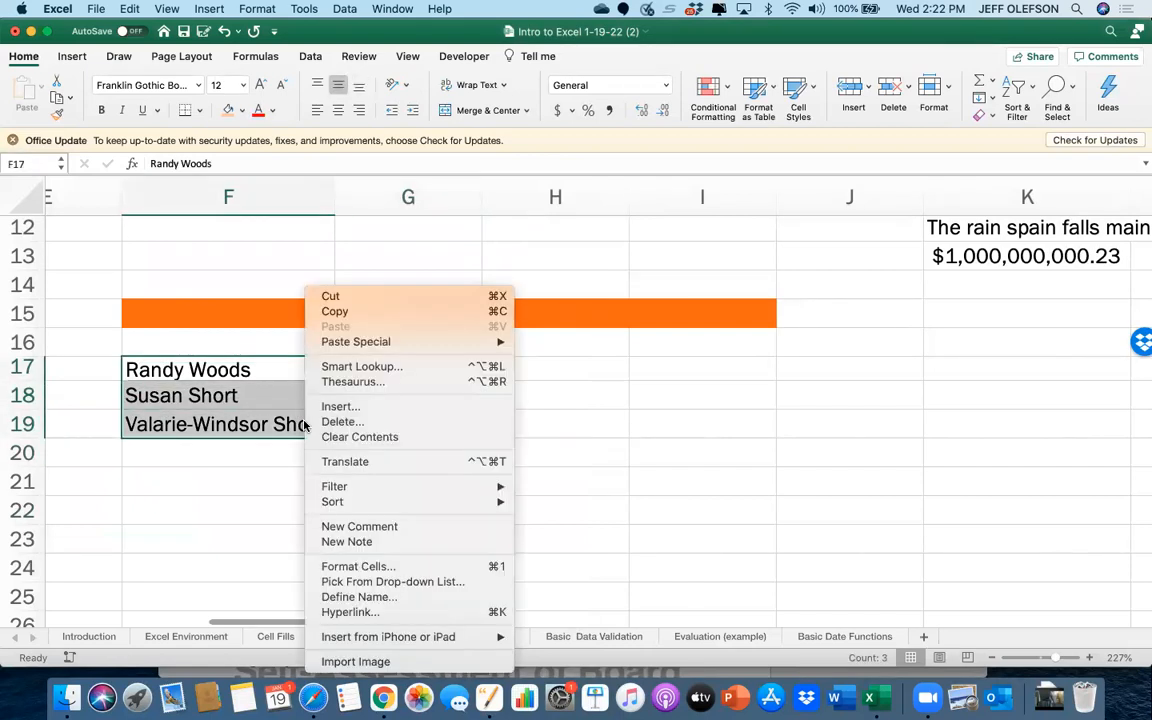
pyautogui.click(360, 567)
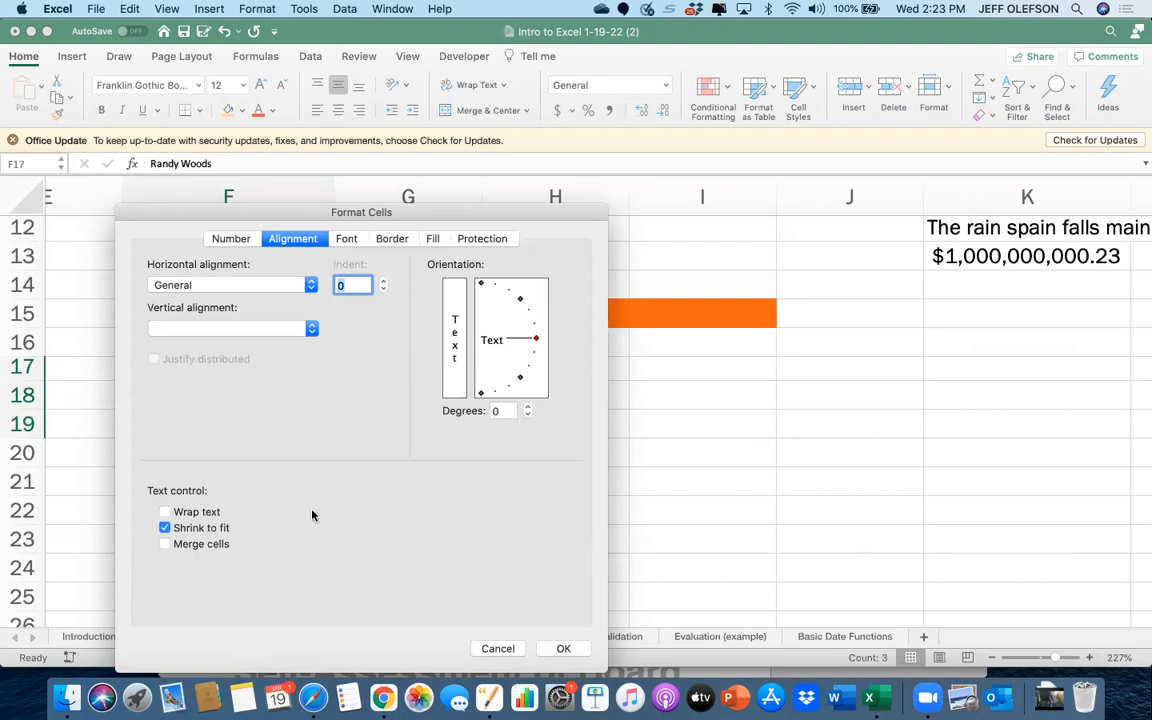
pyautogui.moveTo(477, 217); pyautogui.dragTo(491, 150)
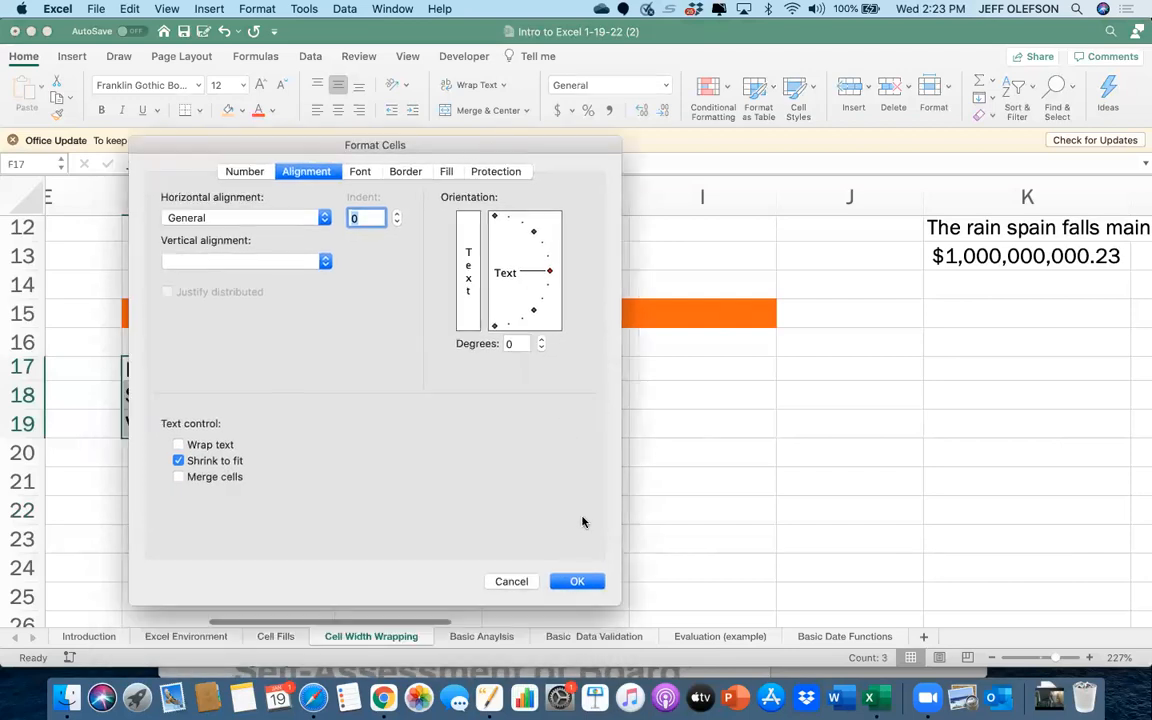
pyautogui.click(583, 578)
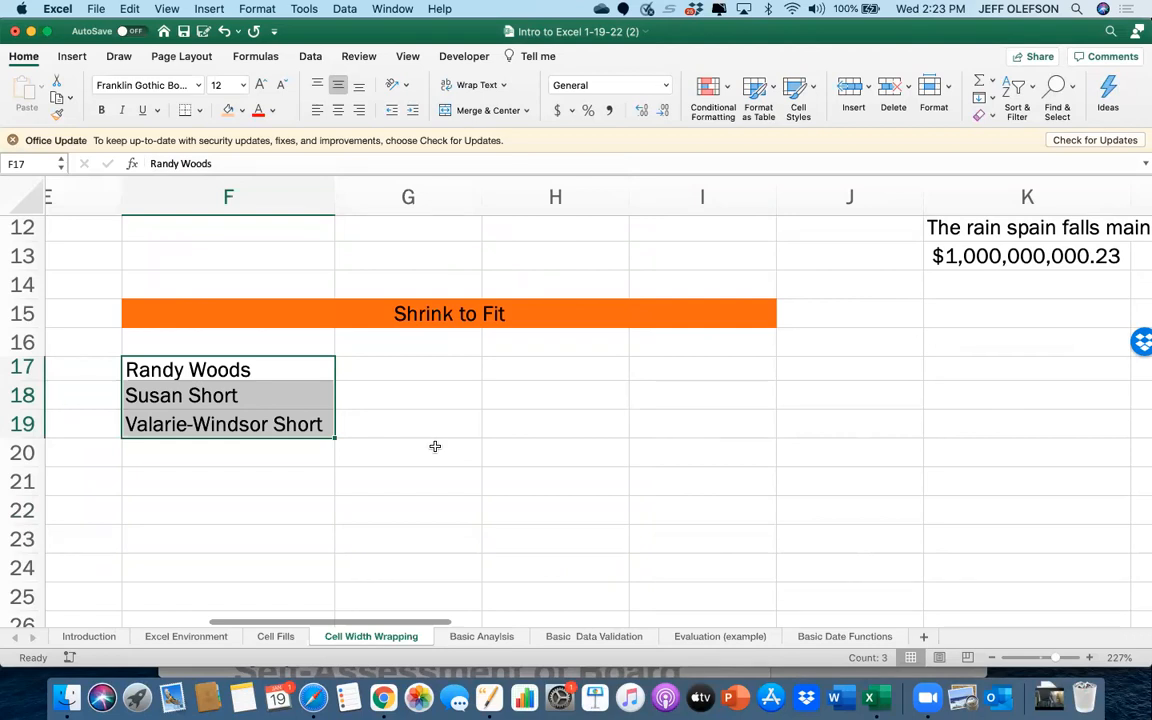
# Narrow column F below the longest name's length, widen it well past the names, and narrow it again
pyautogui.moveTo(331, 193); pyautogui.dragTo(300, 190)
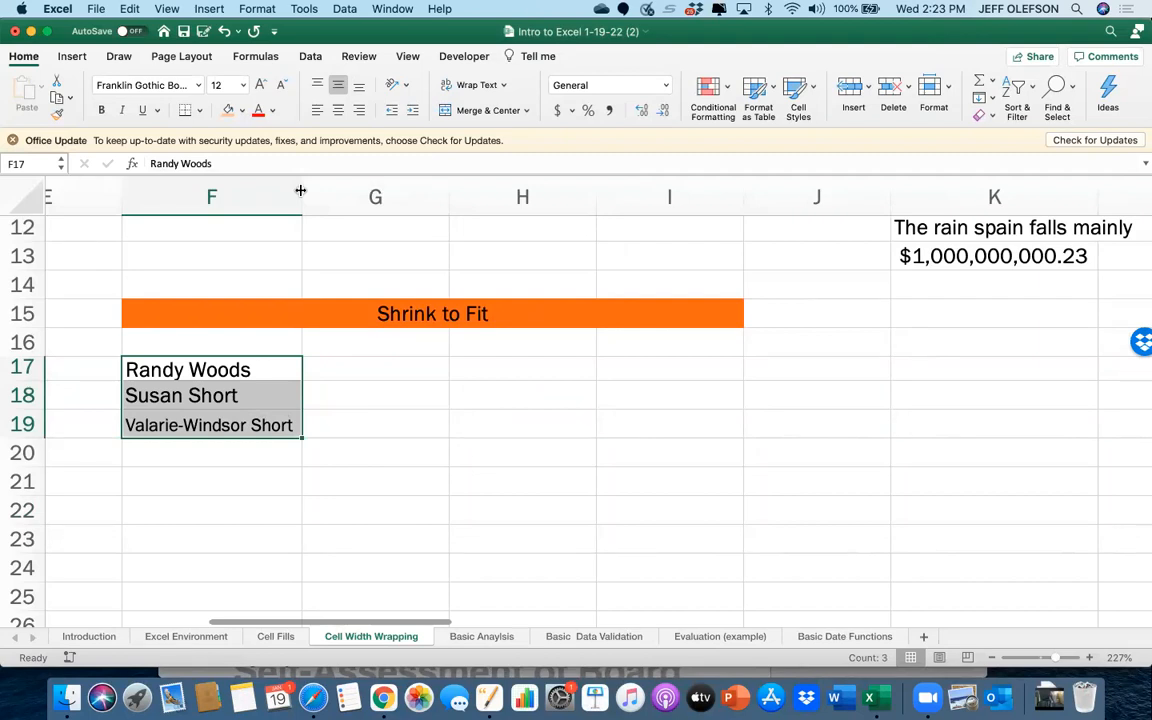
pyautogui.moveTo(300, 190); pyautogui.dragTo(435, 181)
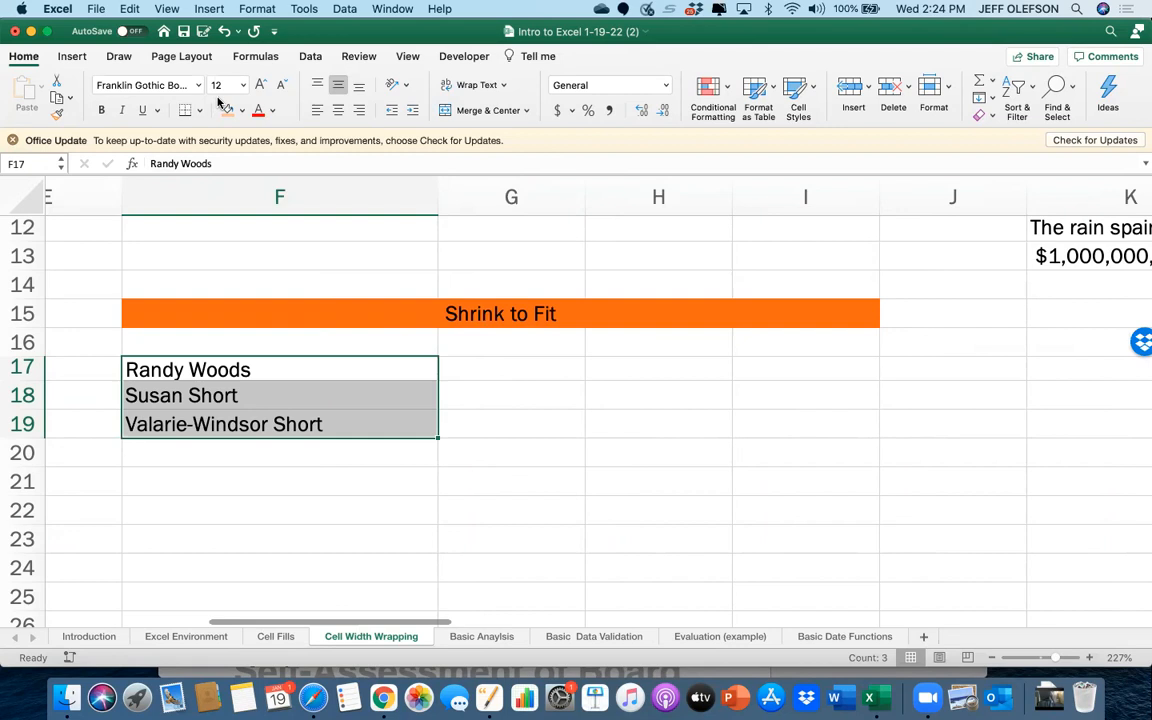
pyautogui.moveTo(438, 198); pyautogui.dragTo(297, 192)
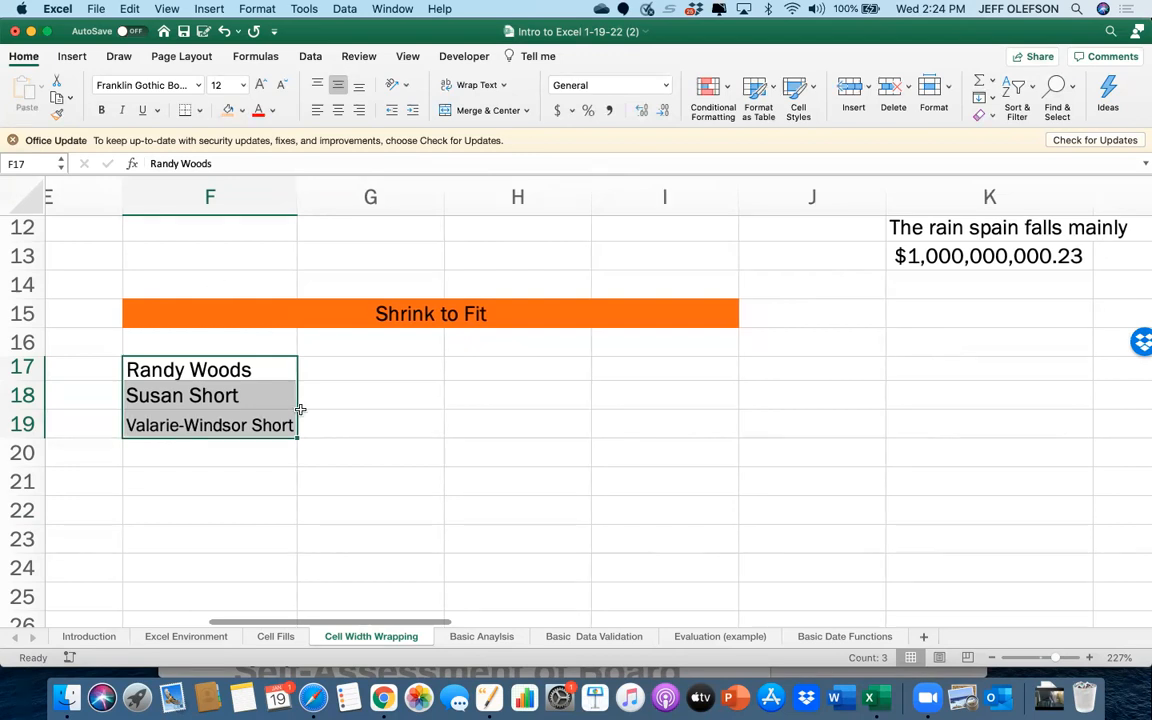
# Turn off text wrapping for the graduation percentages in B6:E10 so that Shrink to fit applies to them
pyautogui.hscroll(-5, 300, 409)
pyautogui.scroll(8, 300, 409)
pyautogui.scroll(-3, 300, 409)
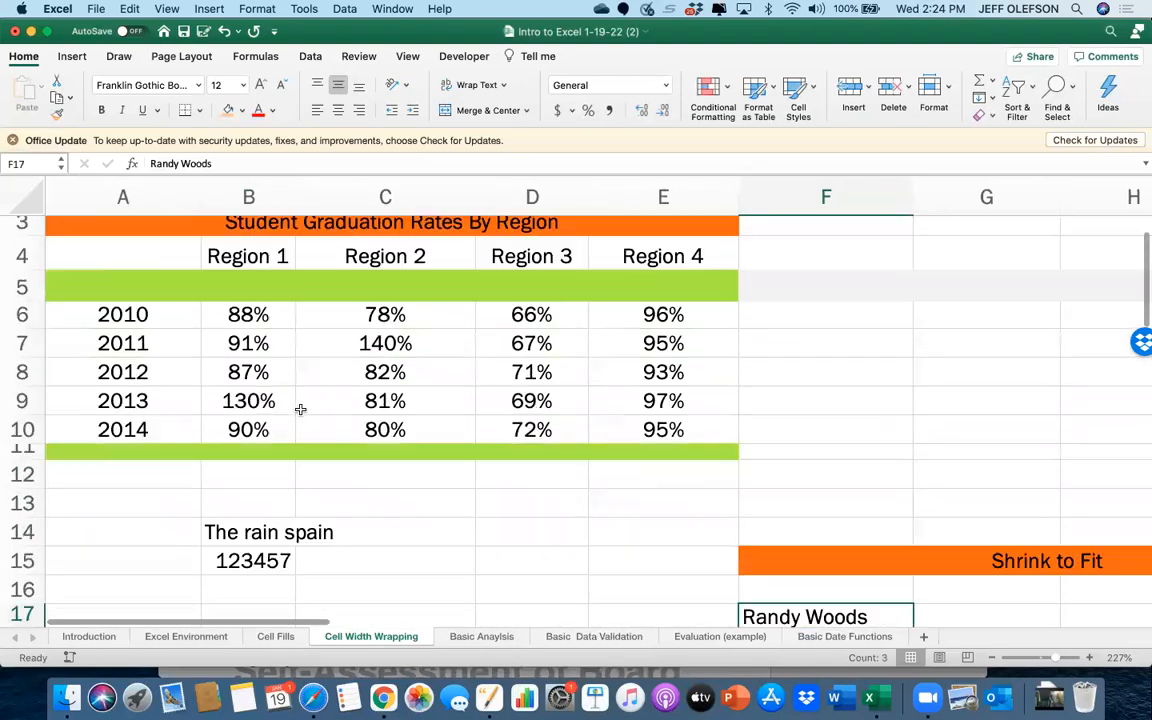
pyautogui.hscroll(1, 300, 409)
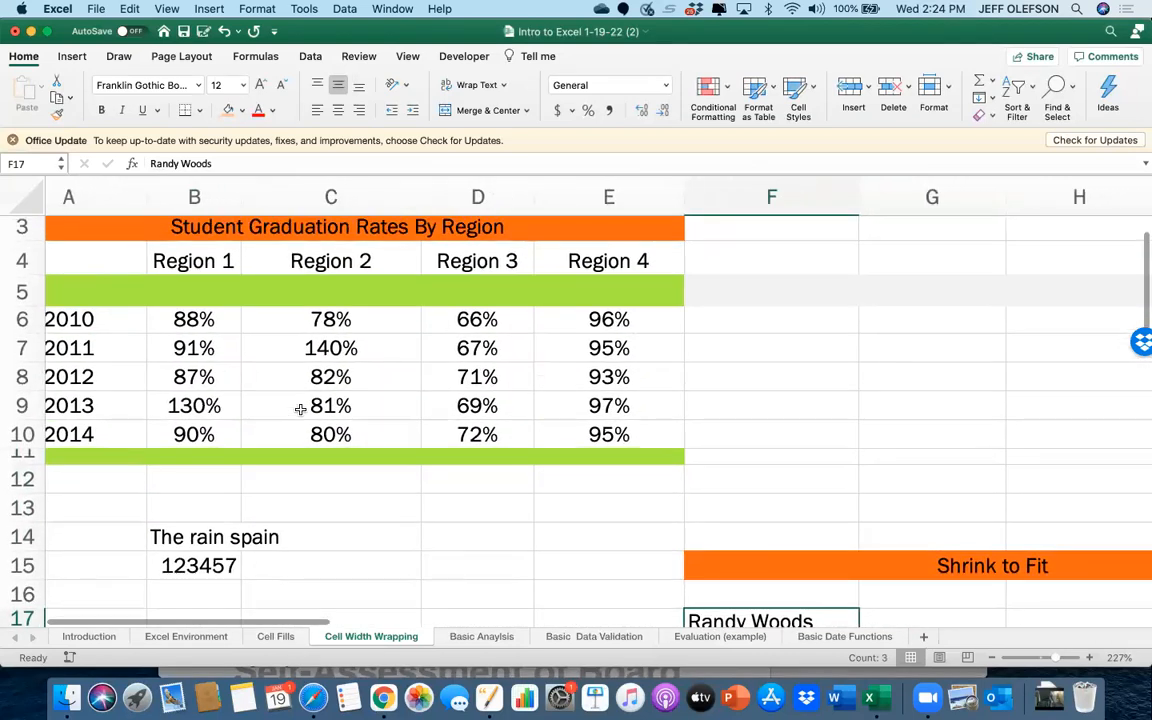
pyautogui.moveTo(200, 320); pyautogui.dragTo(619, 430)
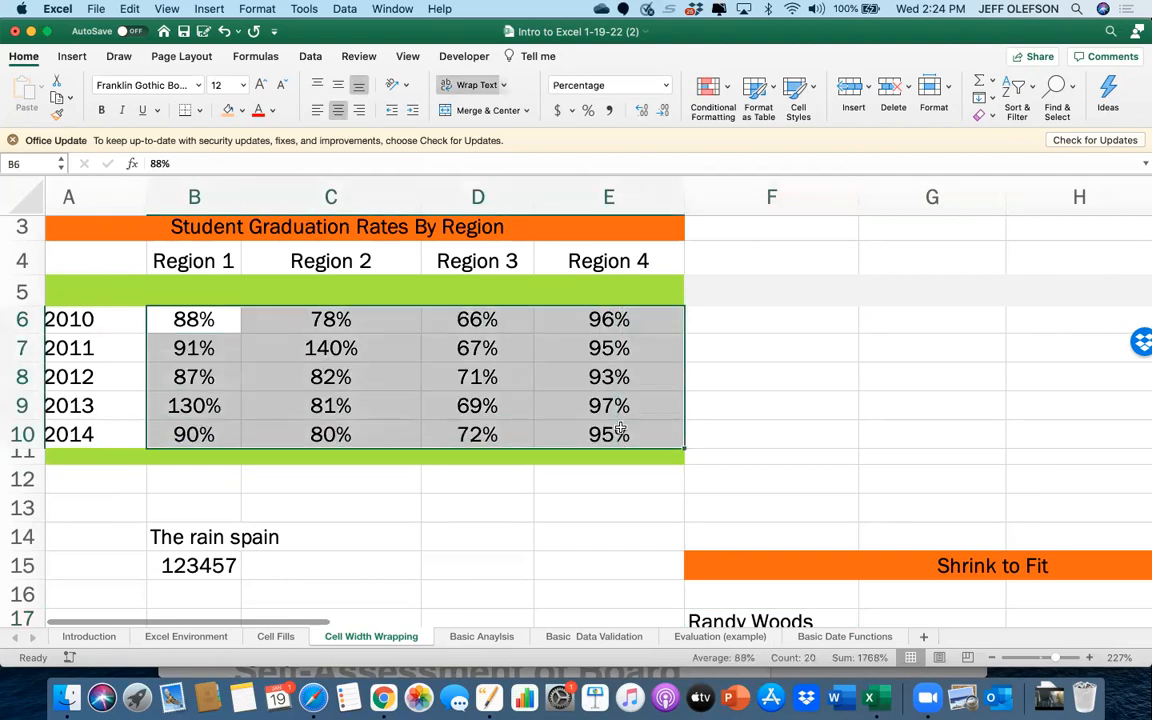
pyautogui.rightClick(620, 429)
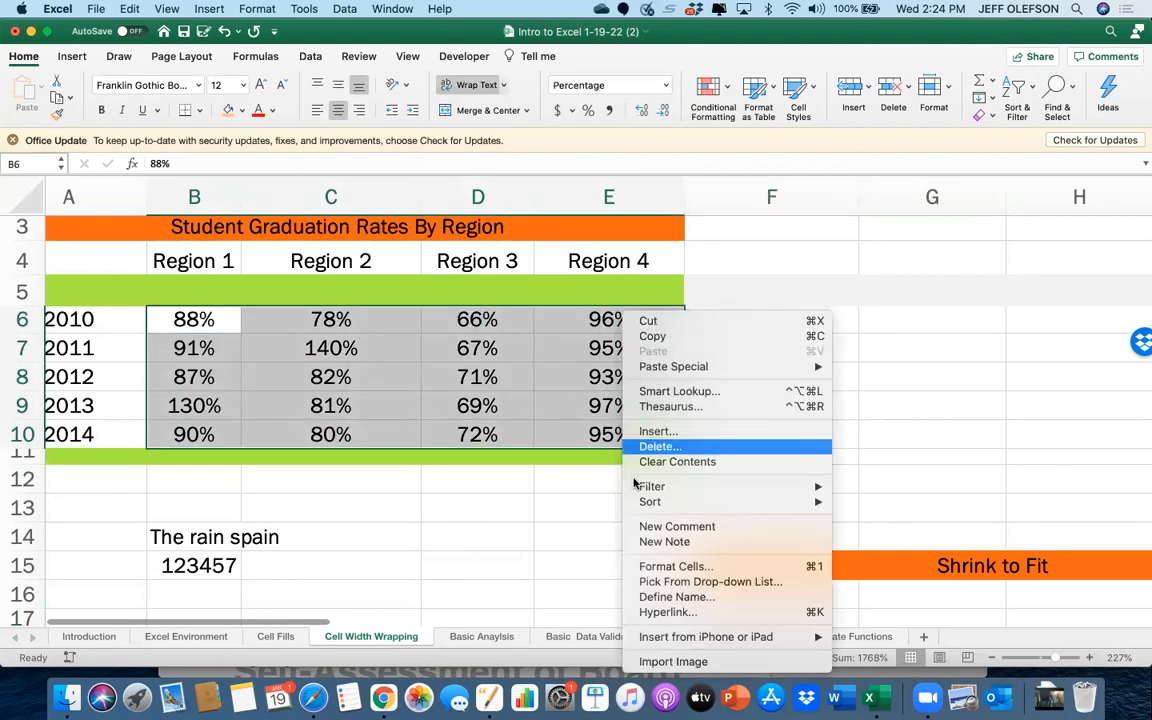
pyautogui.click(645, 566)
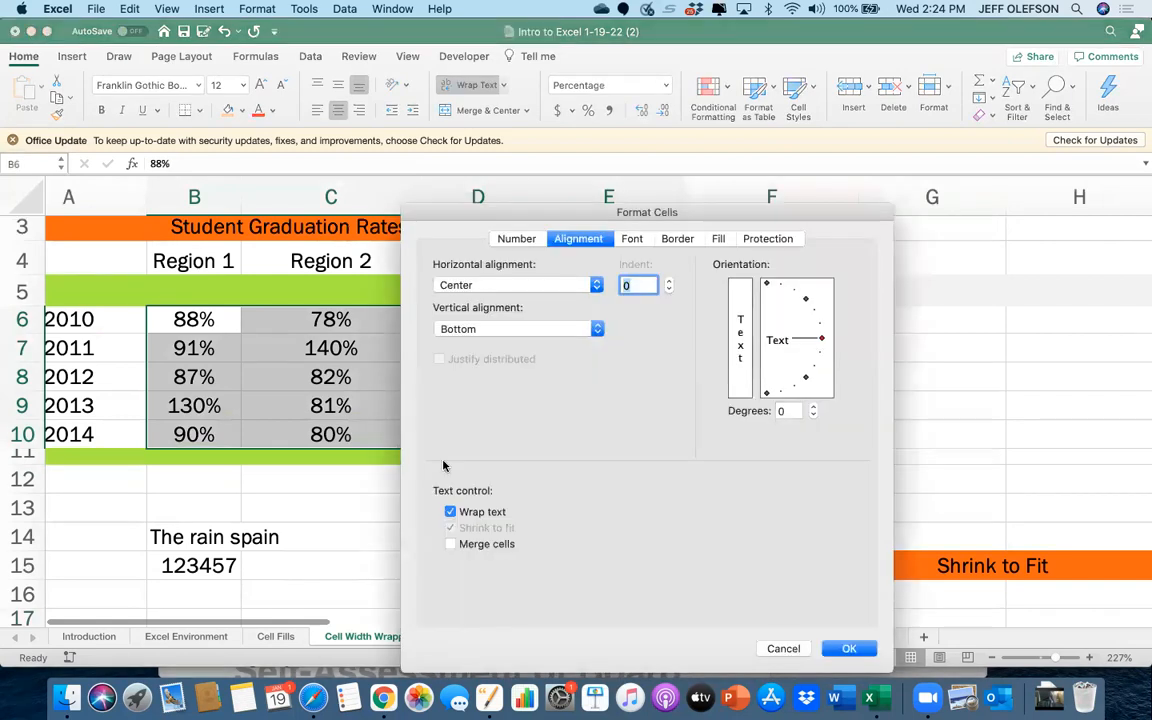
pyautogui.click(450, 512)
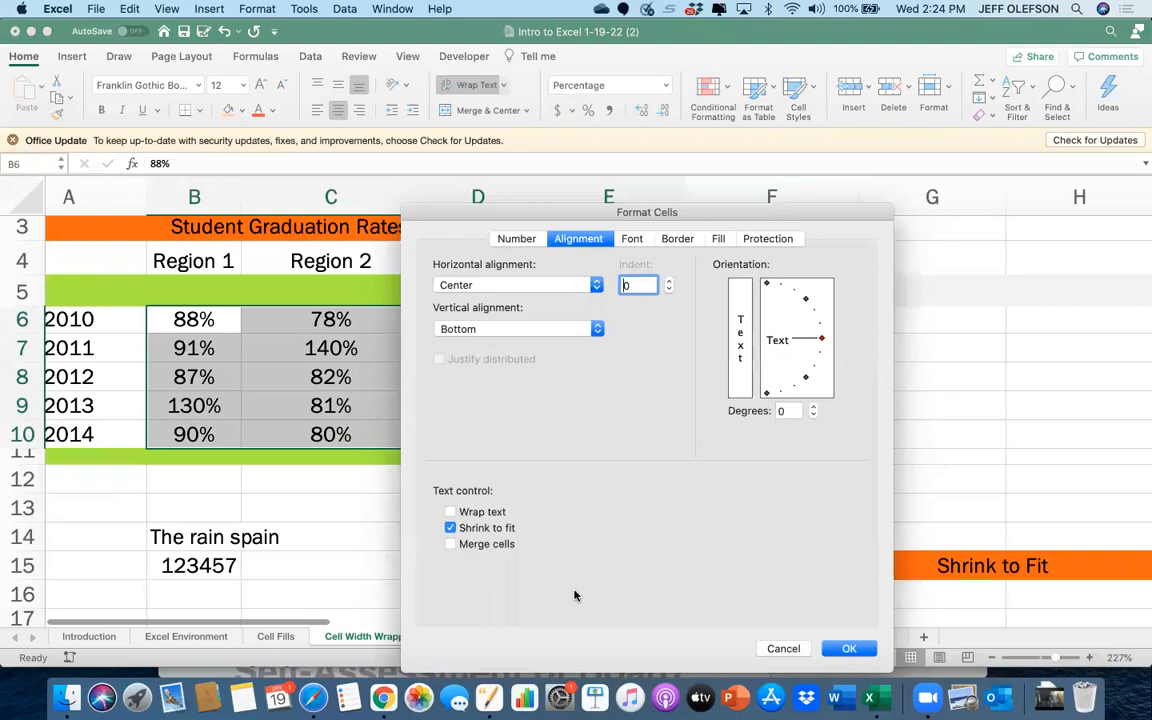
pyautogui.click(845, 650)
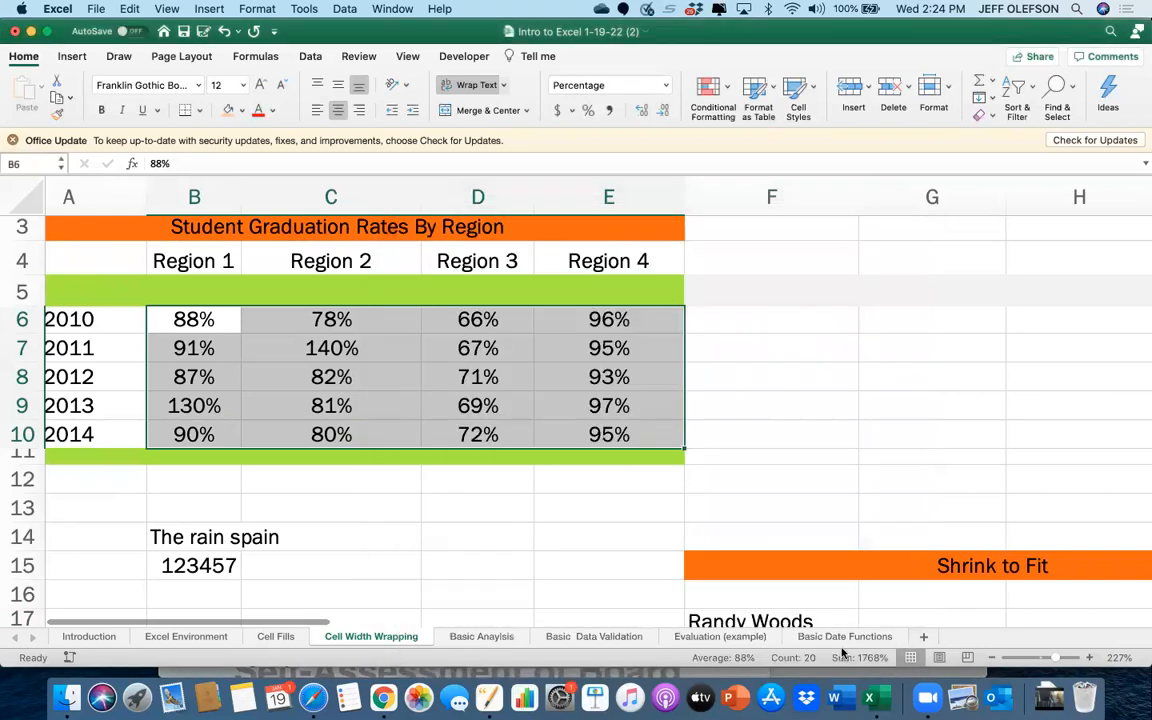
pyautogui.click(565, 528)
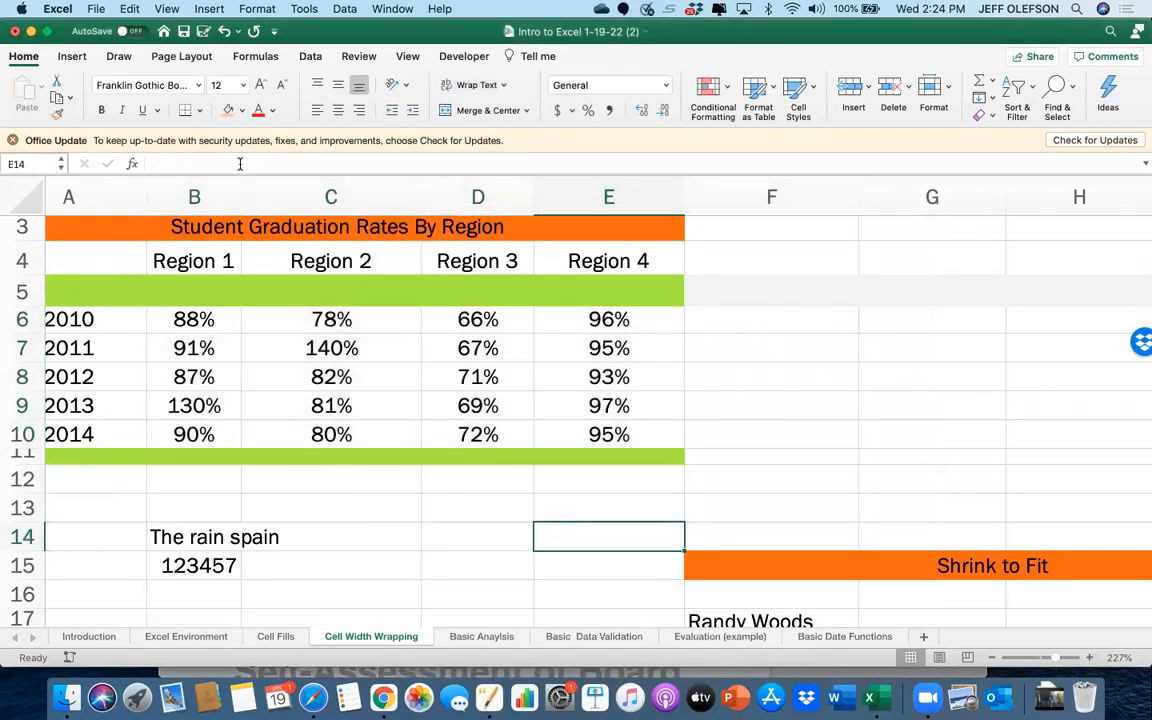
# Narrow column B until its percentages barely fit, and widen it again to show the full Region 1 header
pyautogui.moveTo(239, 195); pyautogui.dragTo(196, 191)
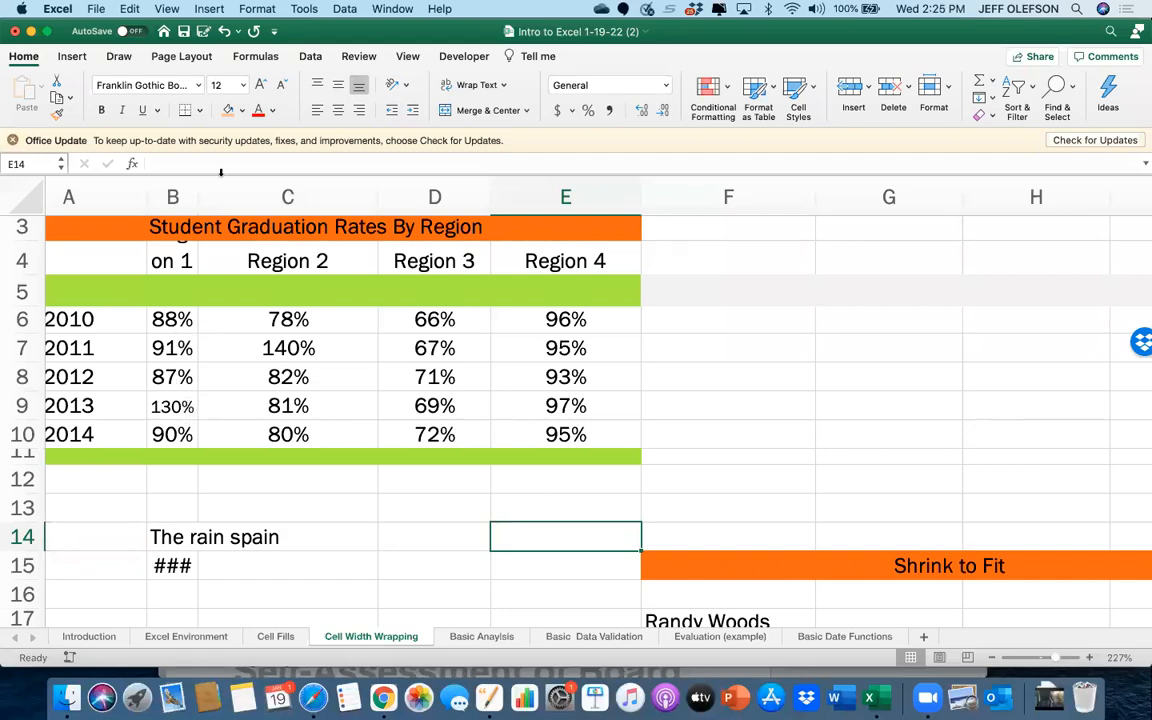
pyautogui.moveTo(195, 193); pyautogui.dragTo(254, 188)
pyautogui.click(172, 258)
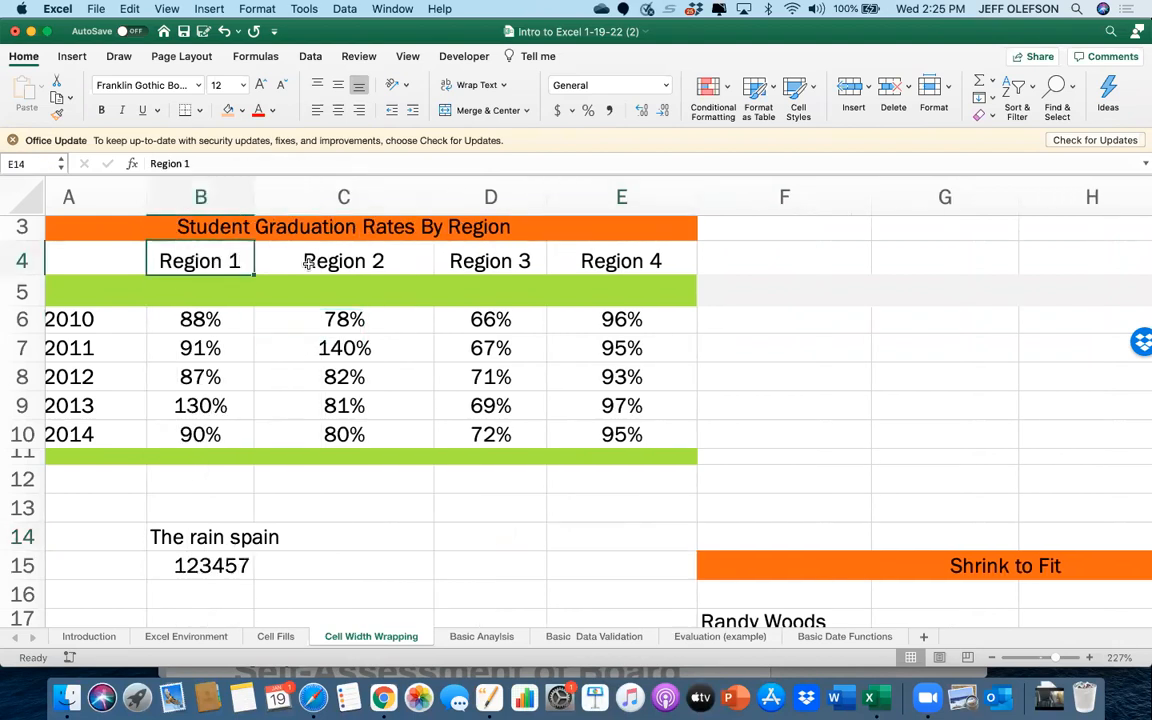
# Replace Wrap text with Shrink to fit for the region headers and percentages in B4:E10
pyautogui.moveTo(309, 262); pyautogui.dragTo(420, 255)
pyautogui.moveTo(217, 260); pyautogui.dragTo(627, 445)
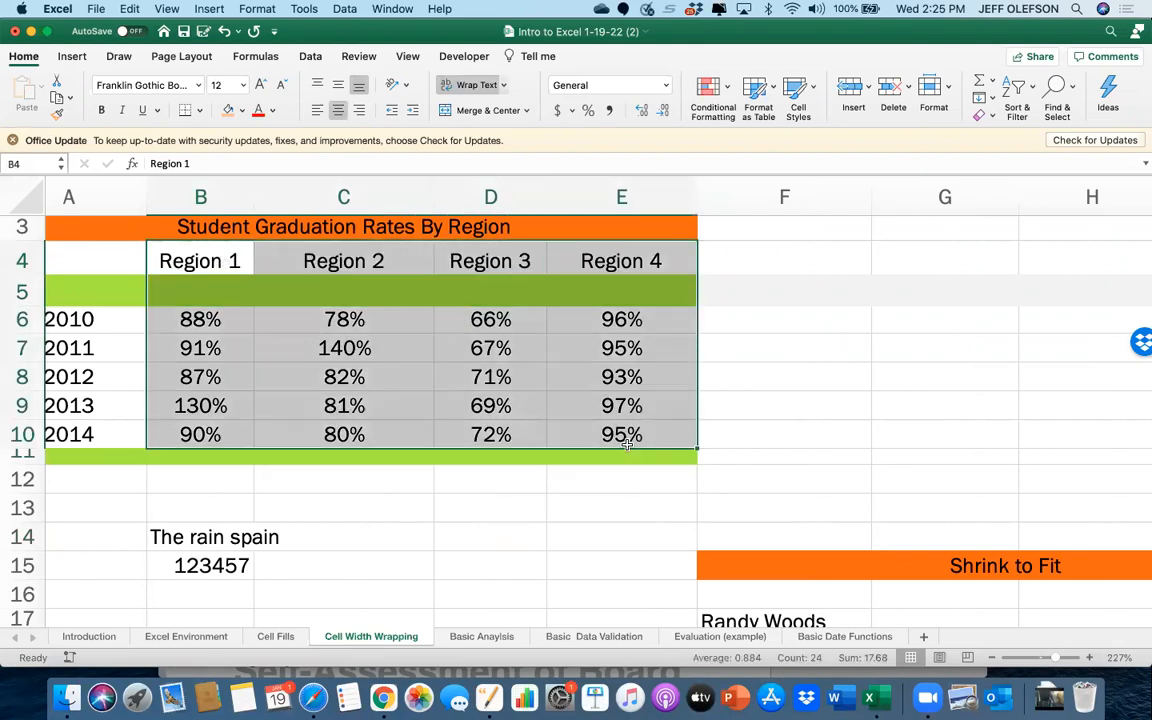
pyautogui.rightClick(487, 318)
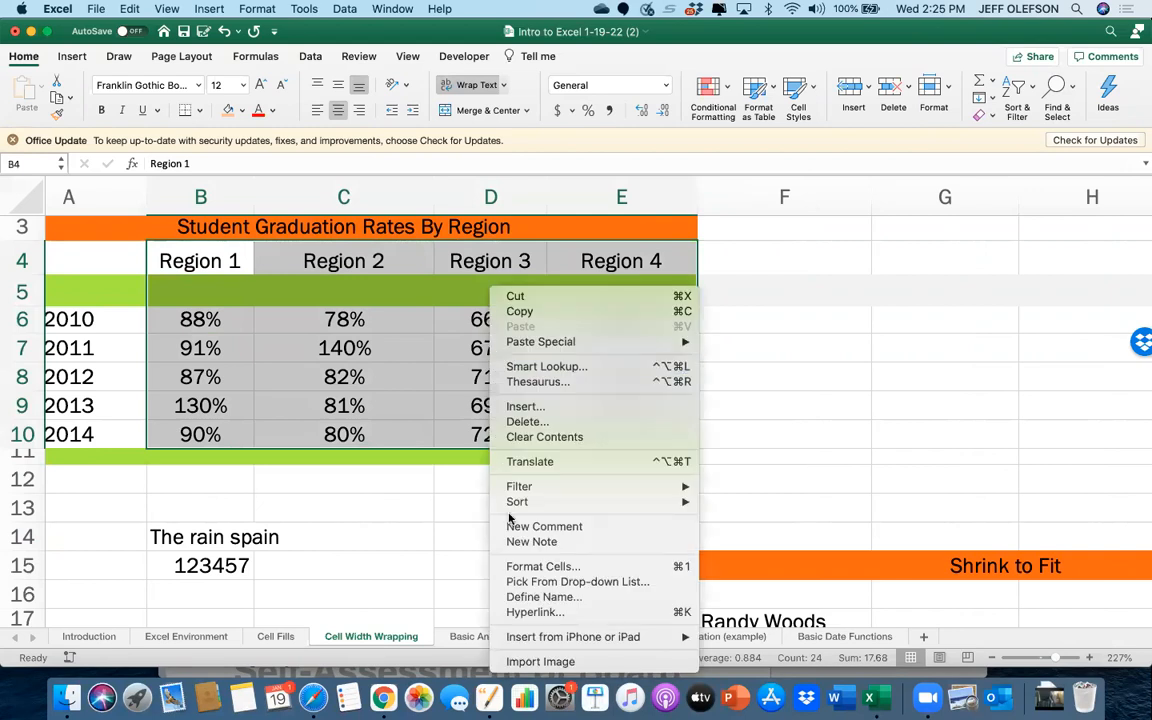
pyautogui.click(527, 570)
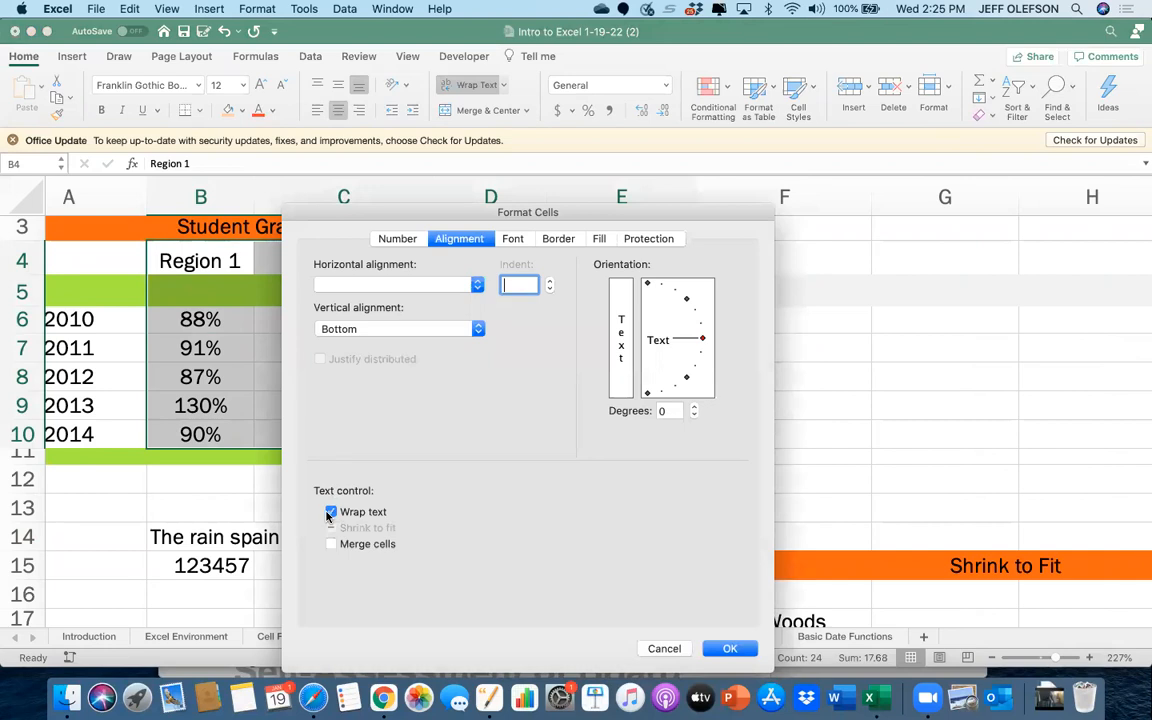
pyautogui.click(330, 512)
pyautogui.click(331, 528)
pyautogui.click(727, 649)
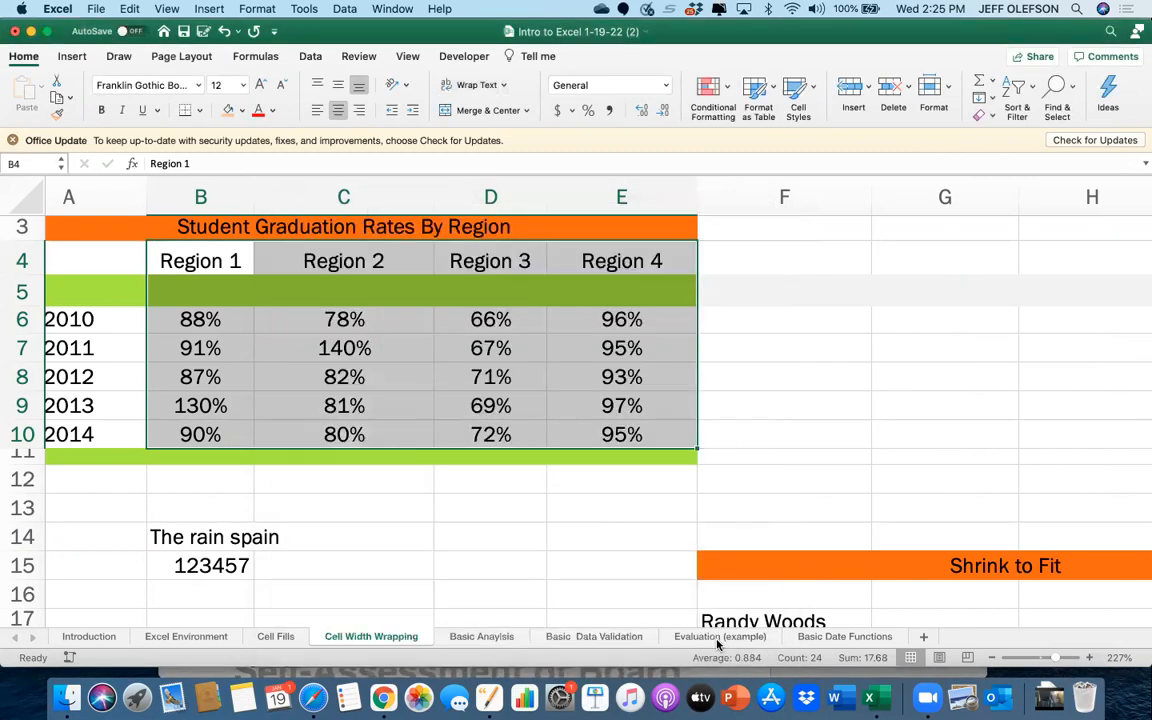
# Narrow column B below the full-size width of the Region 1 header, and make column C slightly narrower
pyautogui.moveTo(253, 187); pyautogui.dragTo(212, 184)
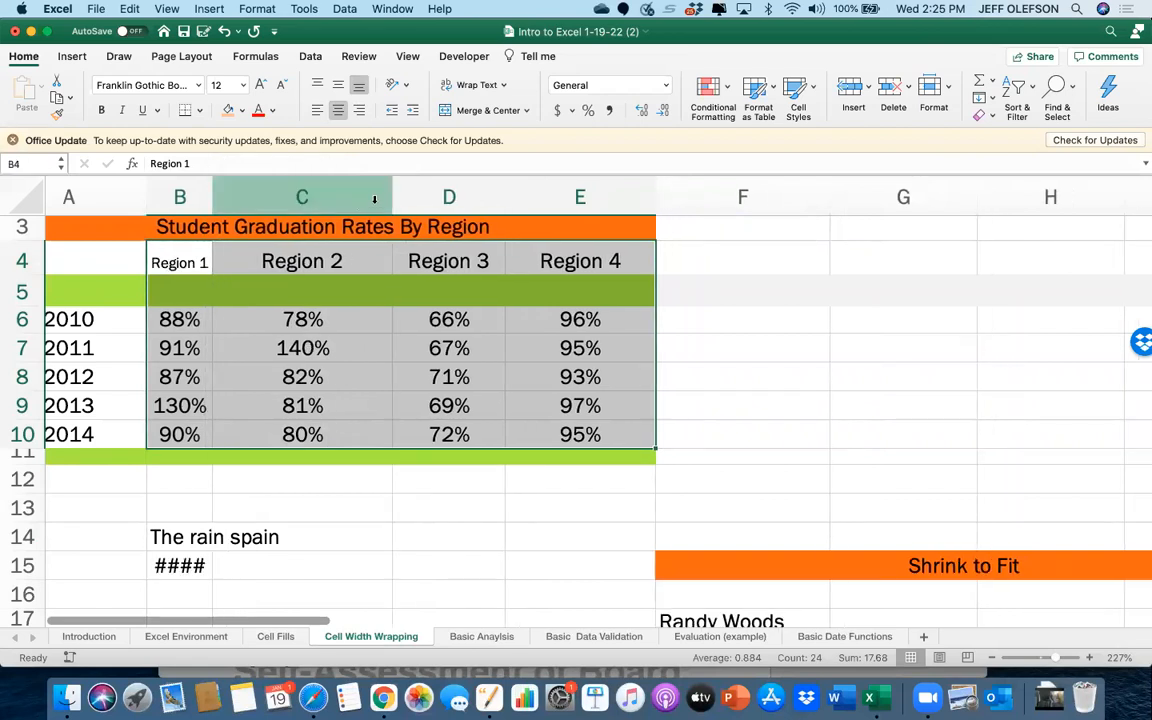
pyautogui.moveTo(391, 195); pyautogui.dragTo(384, 196)
pyautogui.hscroll(5, 818, 504)
pyautogui.scroll(-5, 818, 504)
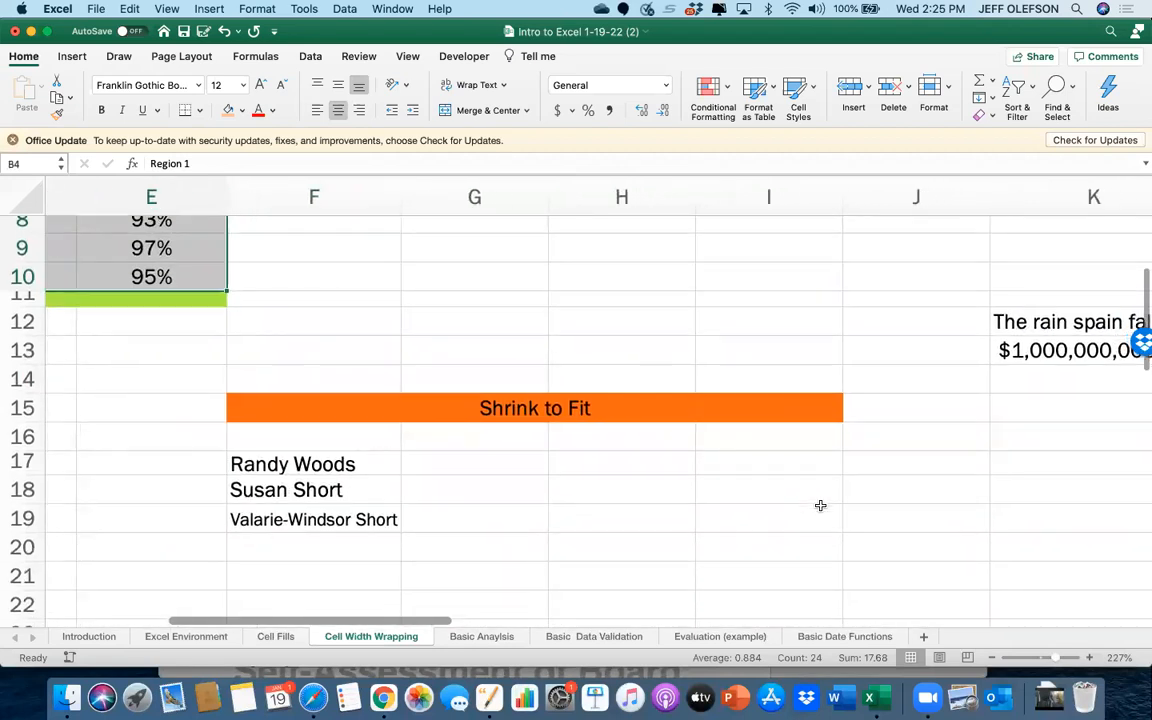
pyautogui.hscroll(-5, 818, 504)
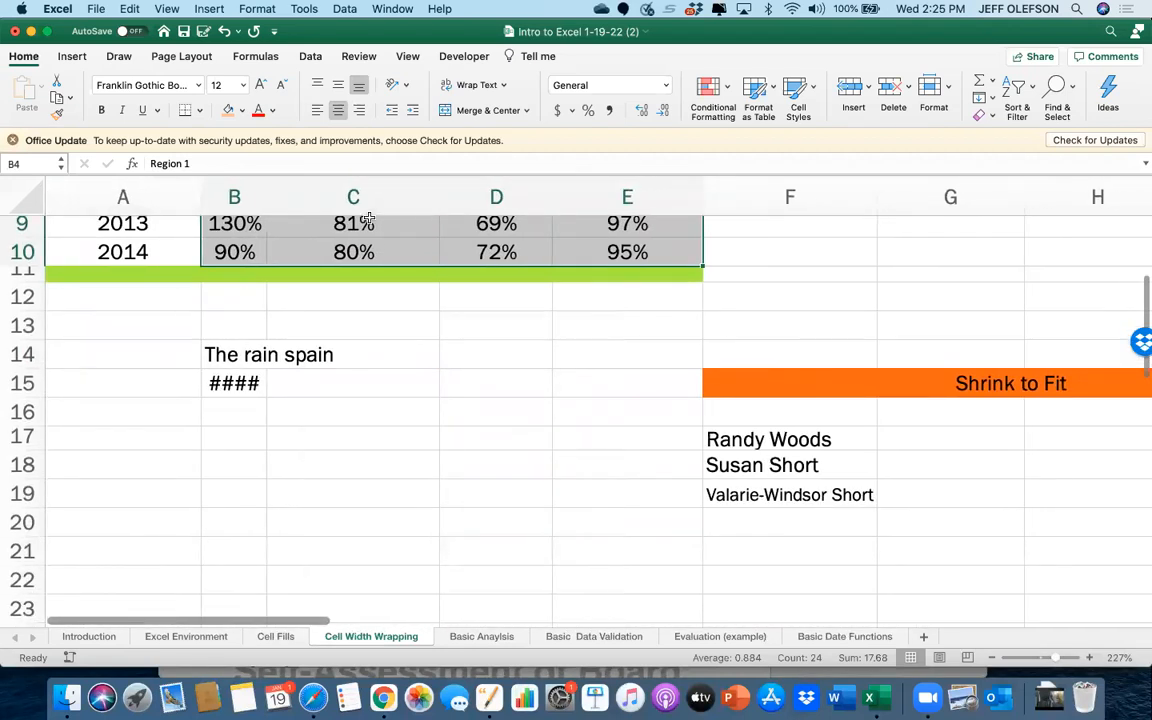
# Widen column B to 17.43 so the number in B15 fits
pyautogui.moveTo(267, 195); pyautogui.dragTo(430, 200)
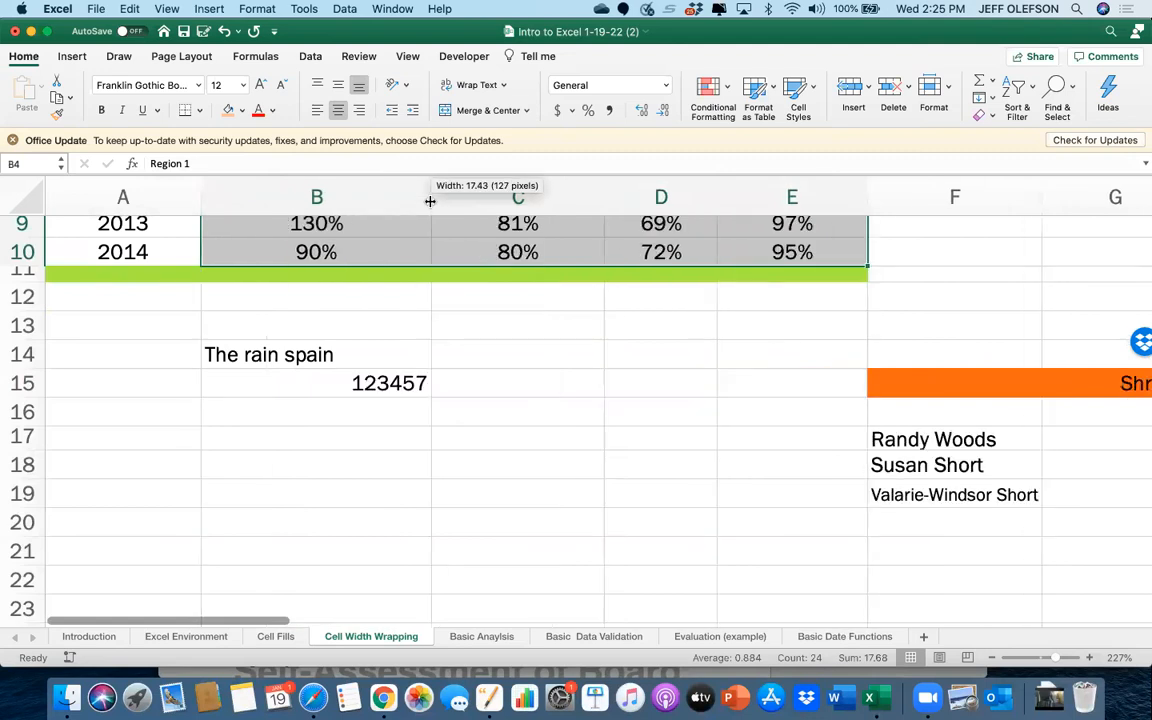
pyautogui.click(457, 383)
pyautogui.click(460, 415)
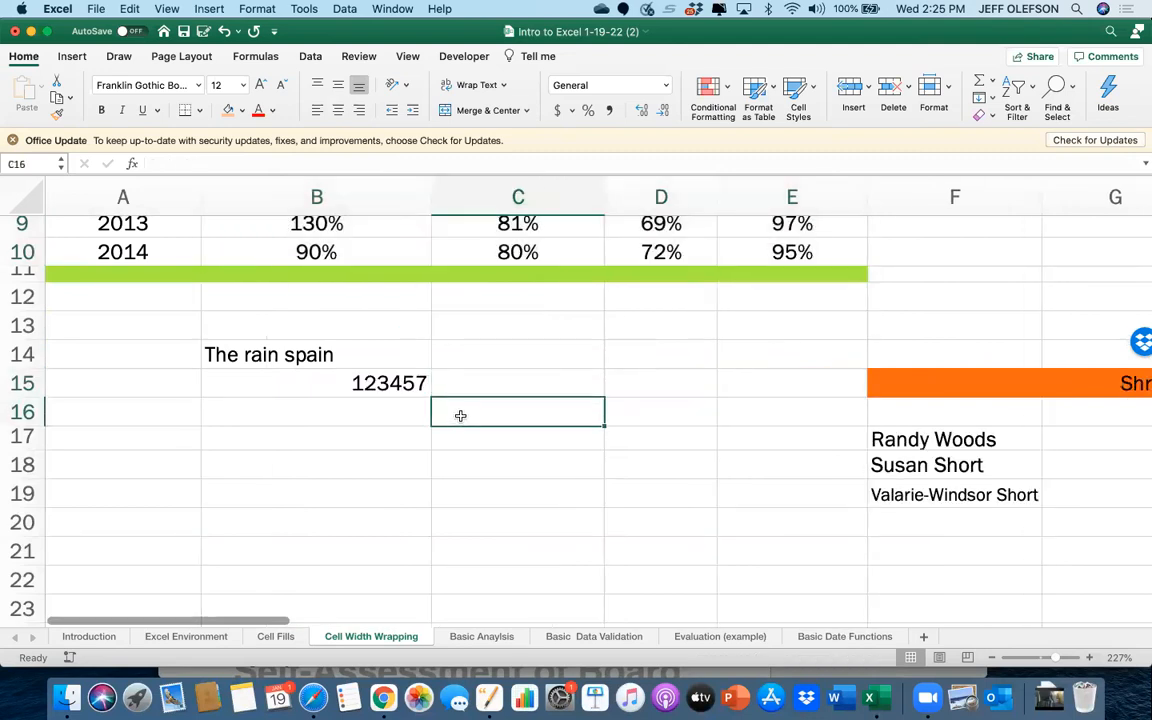
pyautogui.scroll(-3, 460, 415)
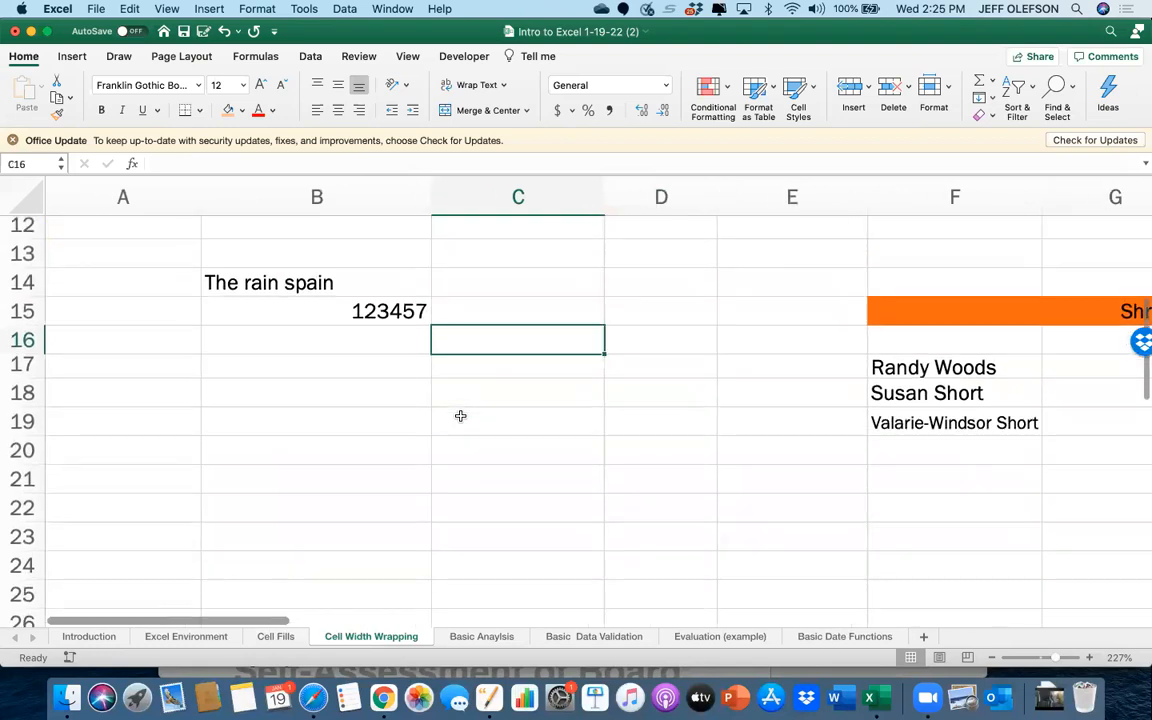
# Enter 1,234,456.123,000.00 in cell B18 and narrow column B below the width of that entry
pyautogui.click(367, 395)
pyautogui.write('1')
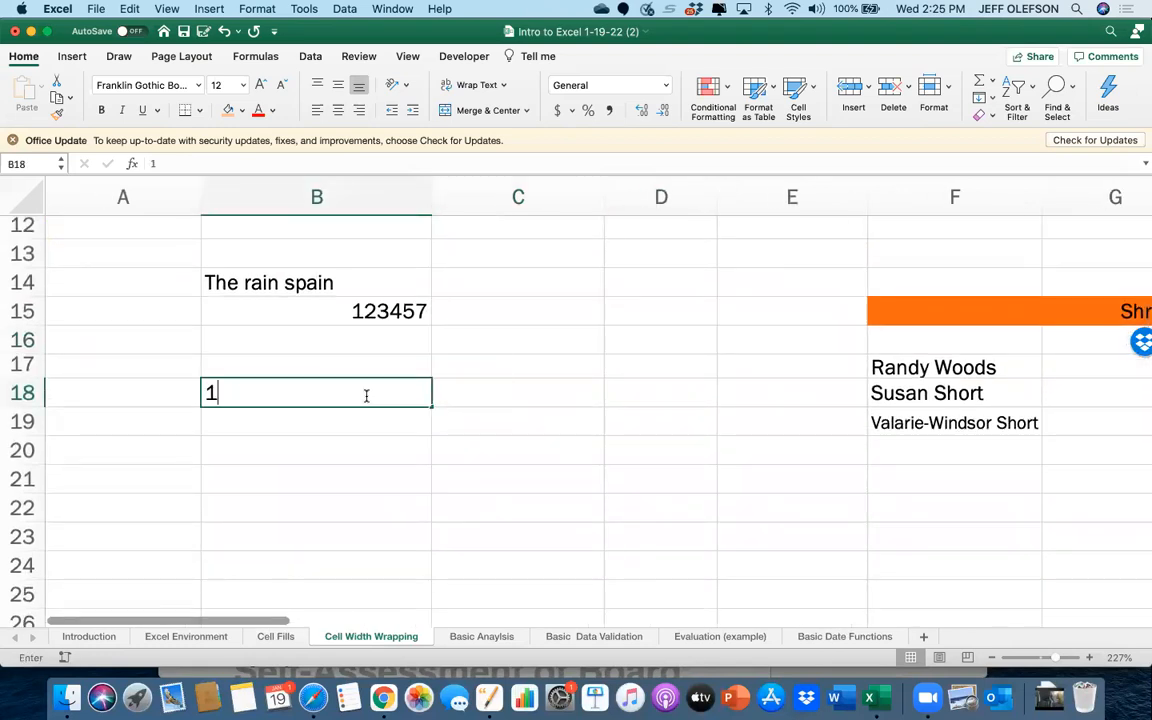
pyautogui.write(',234,456.123,000')
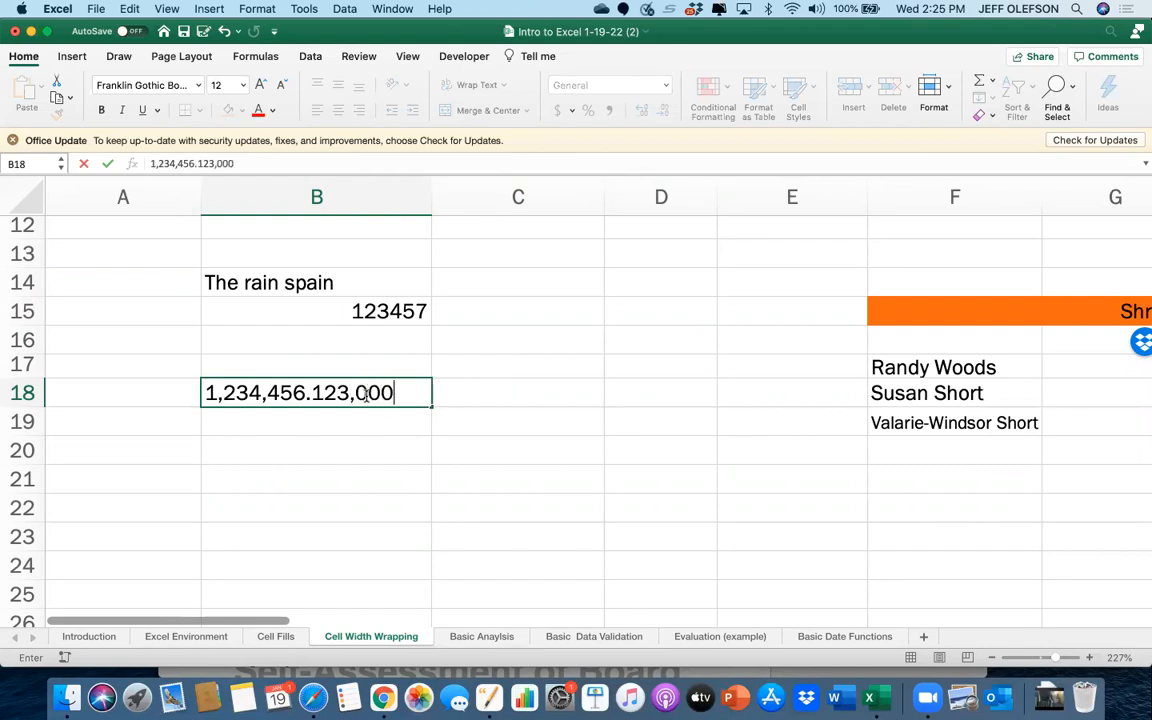
pyautogui.write('.00')
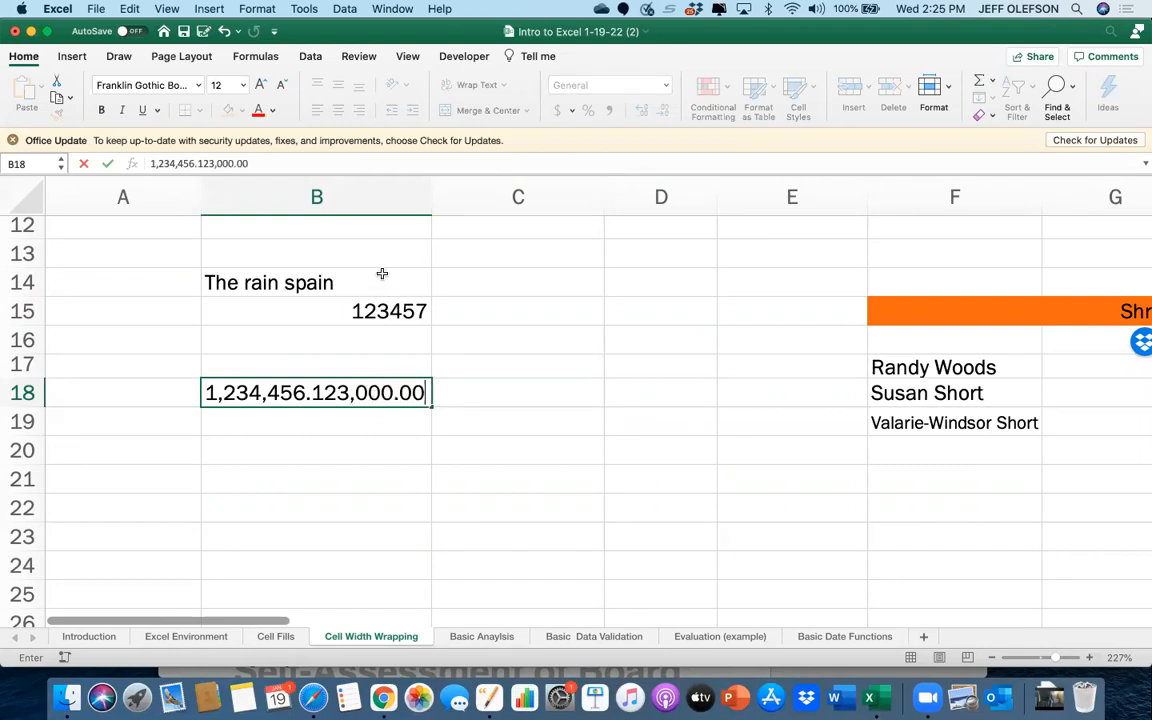
pyautogui.click(470, 341)
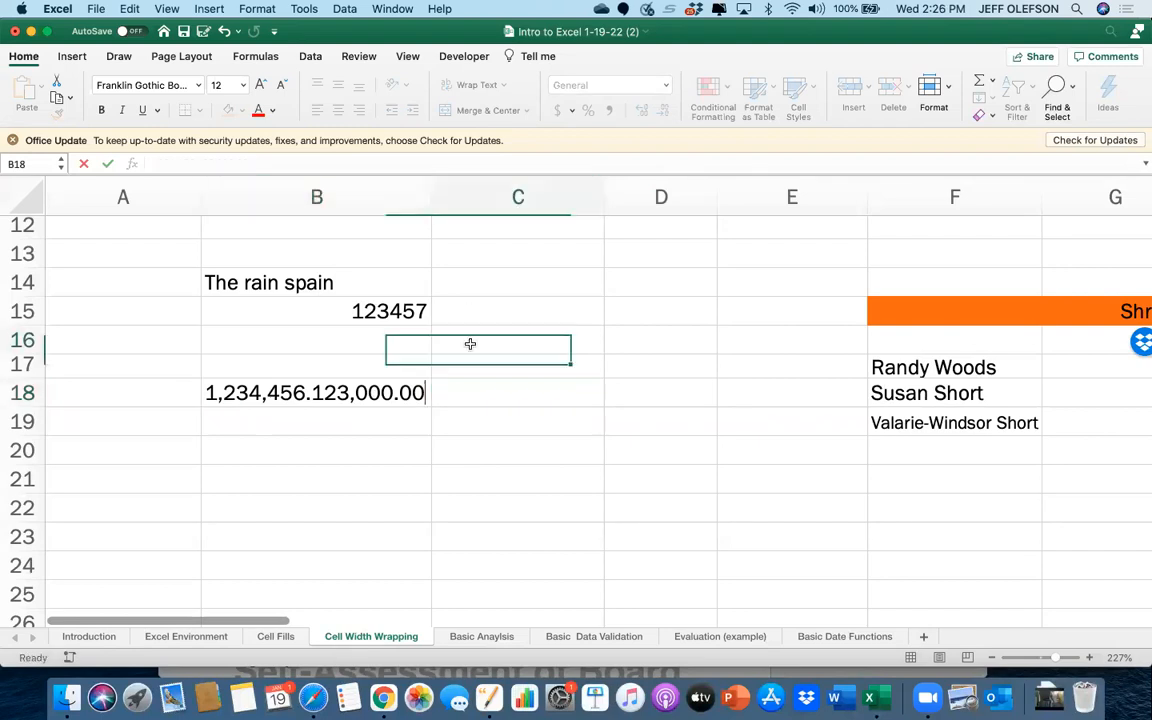
pyautogui.moveTo(429, 196); pyautogui.dragTo(385, 196)
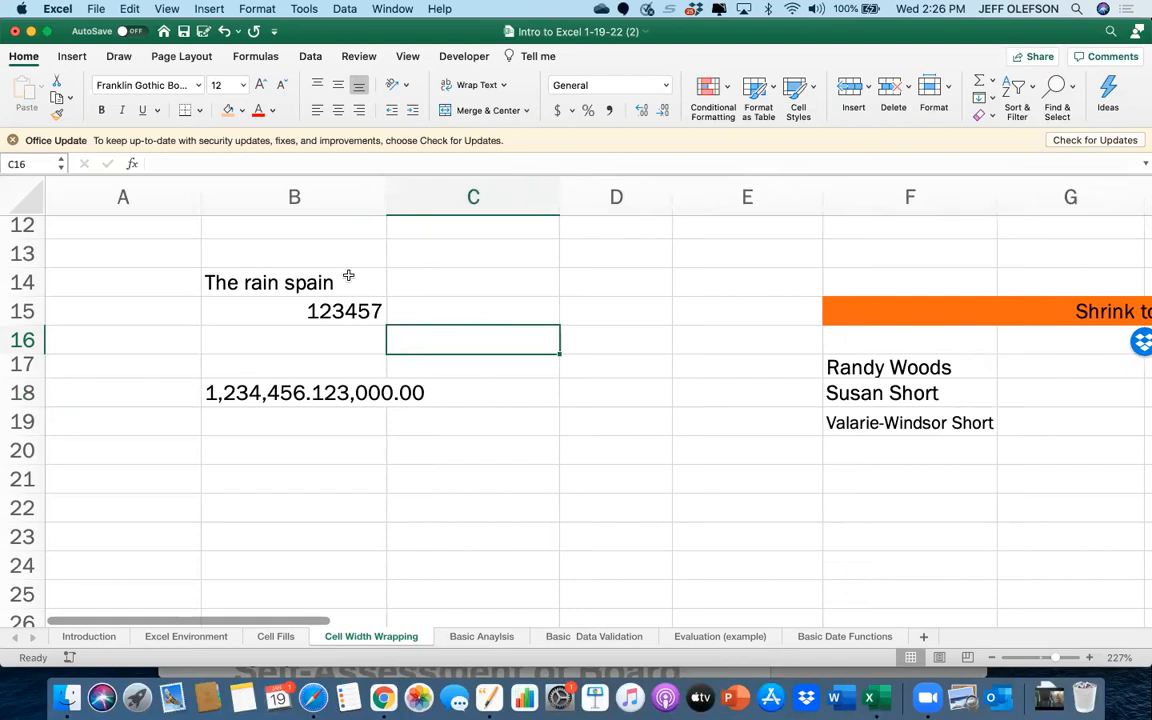
# Erase the whole entry in cell B18
pyautogui.doubleClick(300, 391)
pyautogui.click(204, 391)
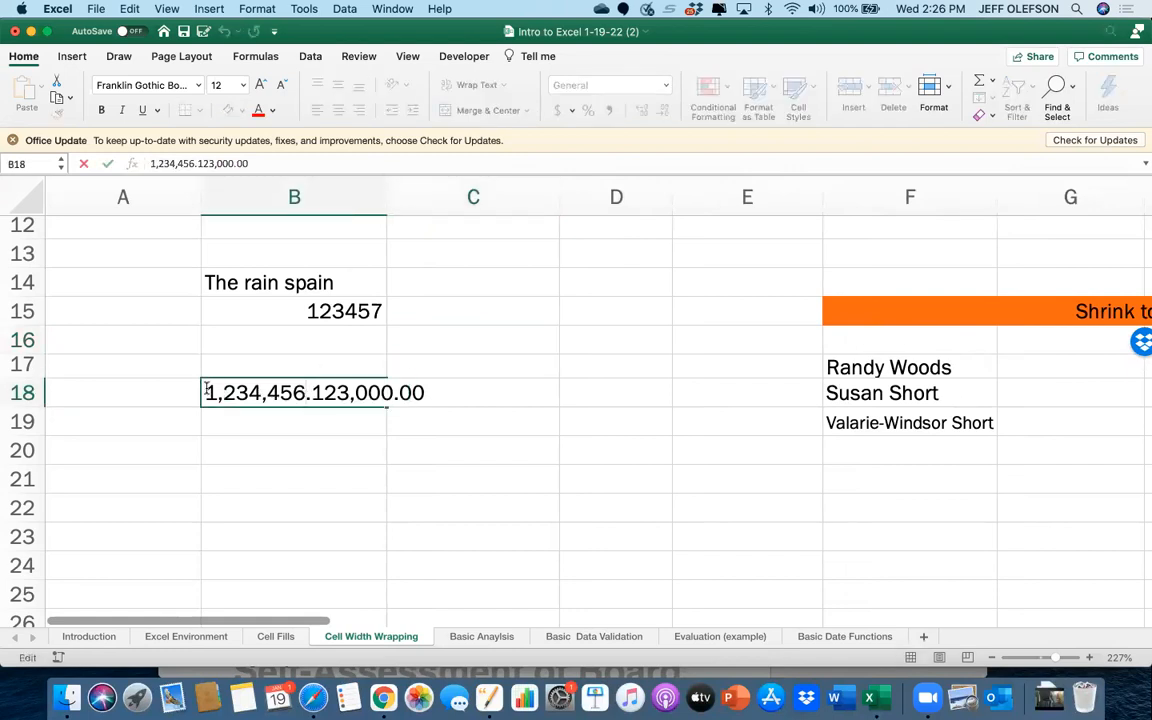
pyautogui.click(428, 392)
pyautogui.press('BackSpace')
pyautogui.press('BackSpace')
pyautogui.press('BackSpace')
pyautogui.press('BackSpace')
pyautogui.press('BackSpace')
pyautogui.press('BackSpace')
pyautogui.press('BackSpace')
pyautogui.press('BackSpace')
pyautogui.press('BackSpace')
pyautogui.press('BackSpace')
pyautogui.press('BackSpace')
pyautogui.press('BackSpace')
pyautogui.press('BackSpace')
pyautogui.press('BackSpace')
pyautogui.press('BackSpace')
pyautogui.press('BackSpace')
pyautogui.press('BackSpace')
pyautogui.press('BackSpace')
pyautogui.press('BackSpace')
pyautogui.press('BackSpace')
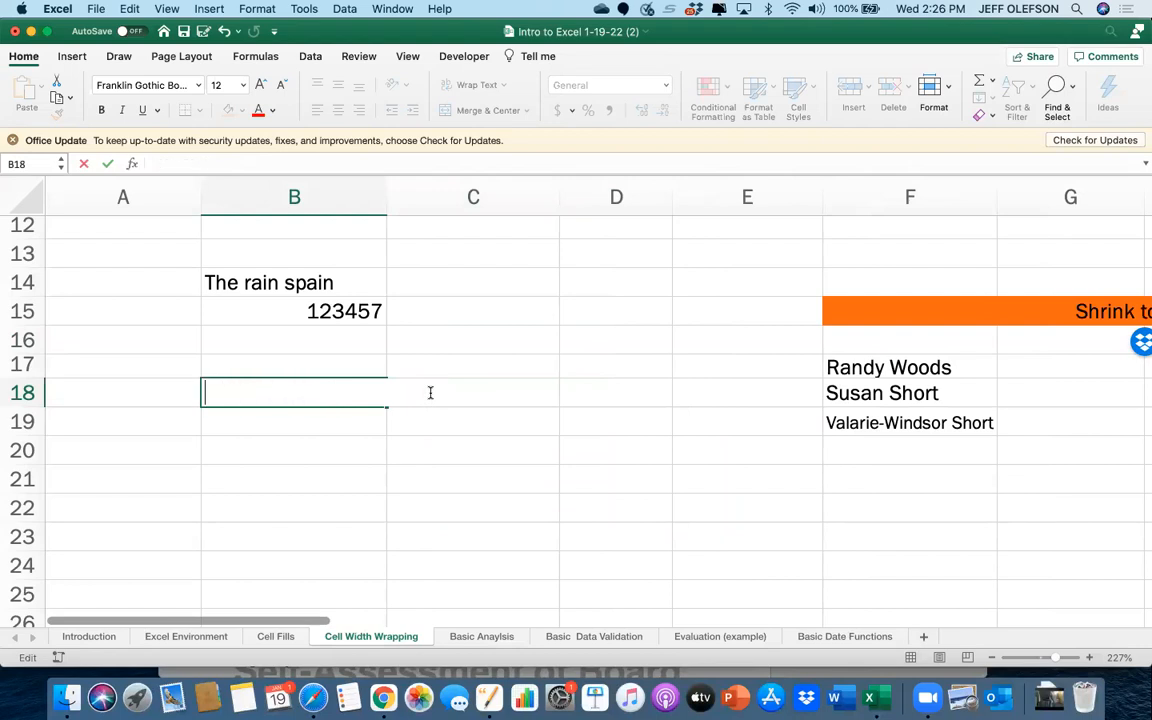
# Enter the number 123,124,122,000.00 in cell C20
pyautogui.click(458, 450)
pyautogui.write('123,')
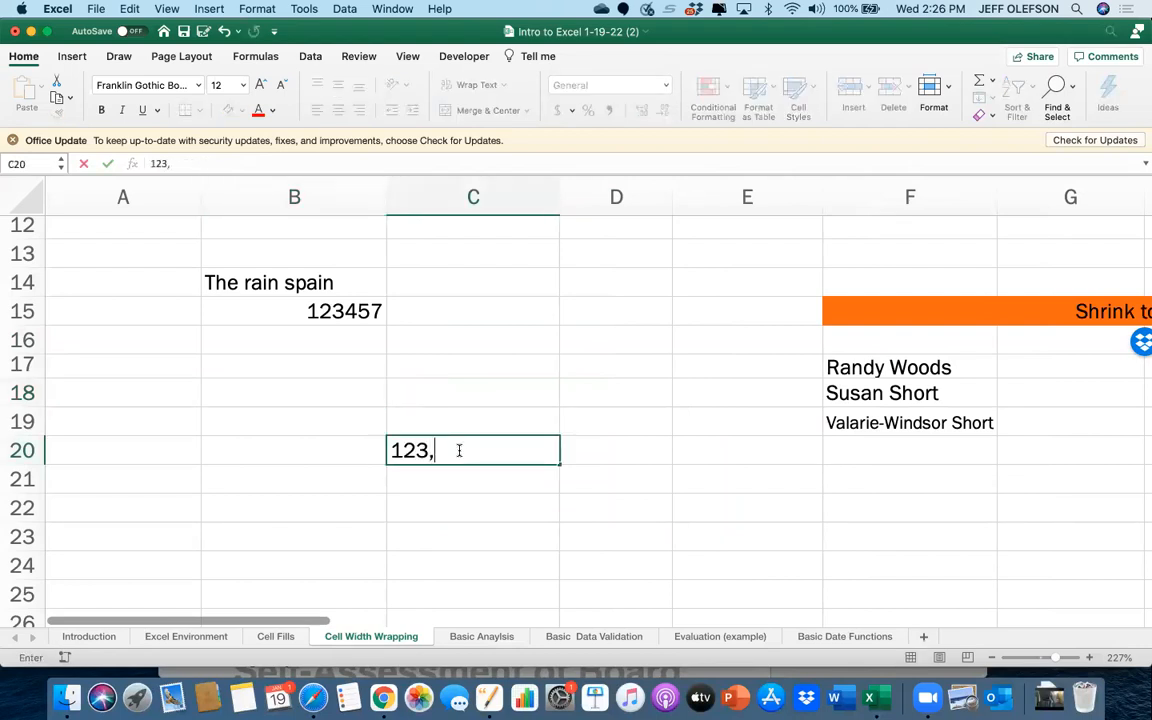
pyautogui.write('124,122,0')
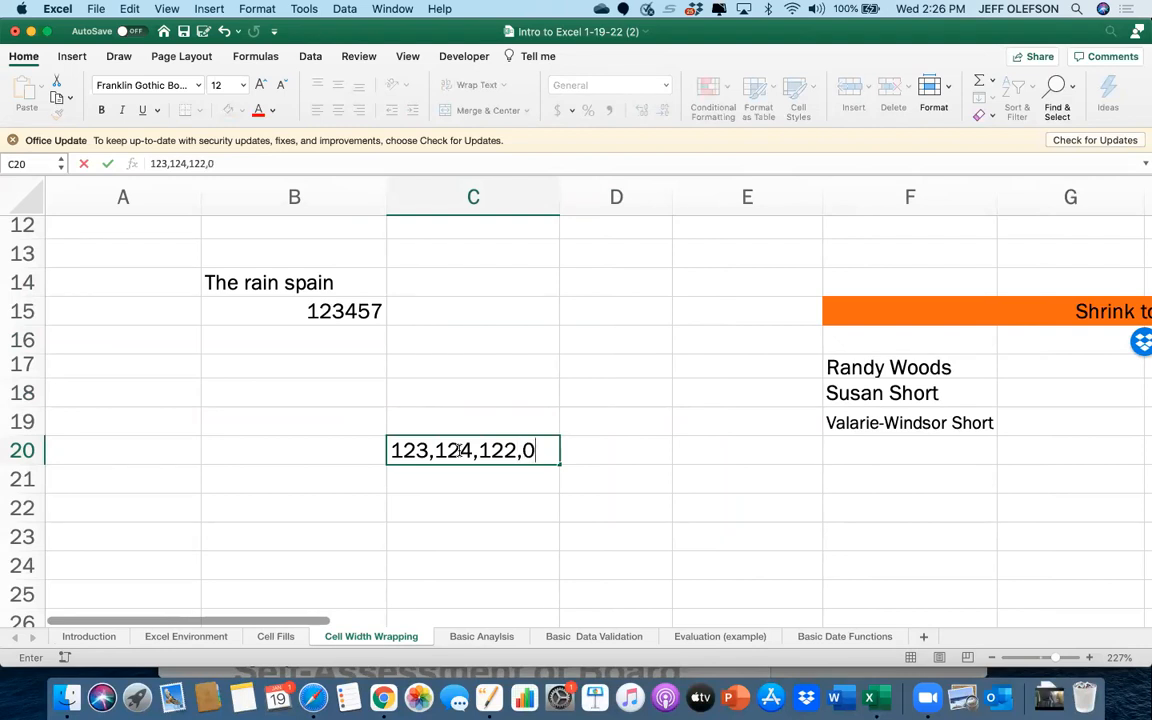
pyautogui.write('00.00')
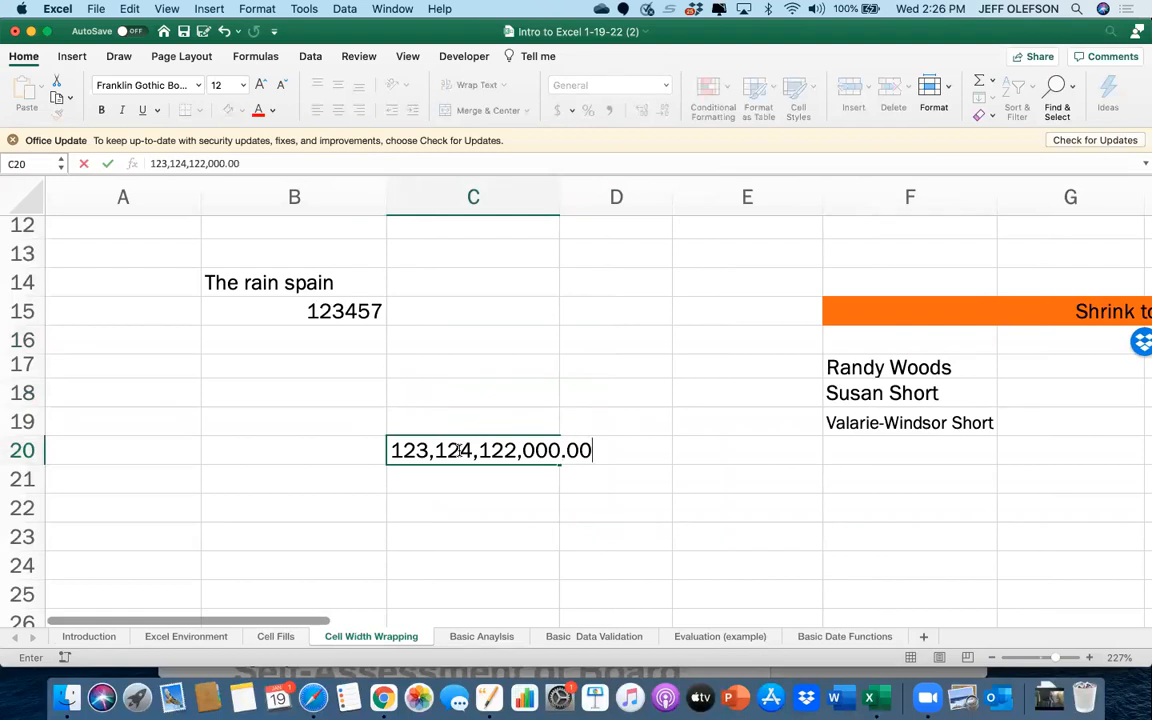
pyautogui.press('Return')
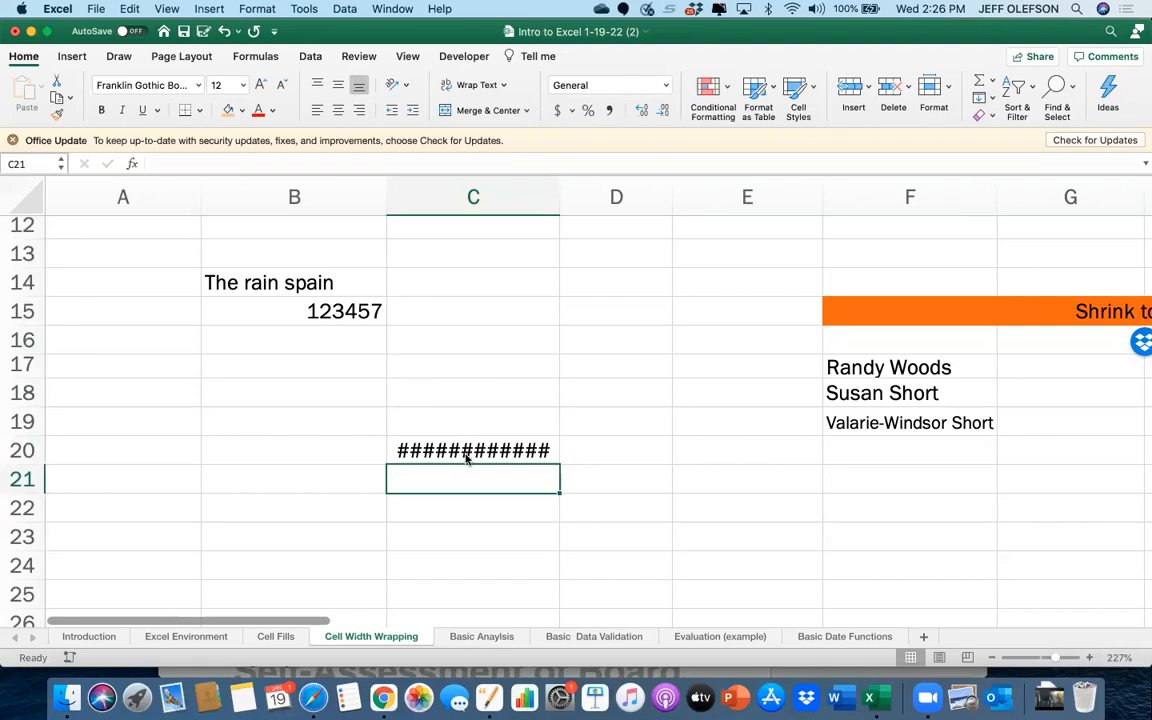
# Apply Shrink to fit to the number in cell C20
pyautogui.click(479, 450)
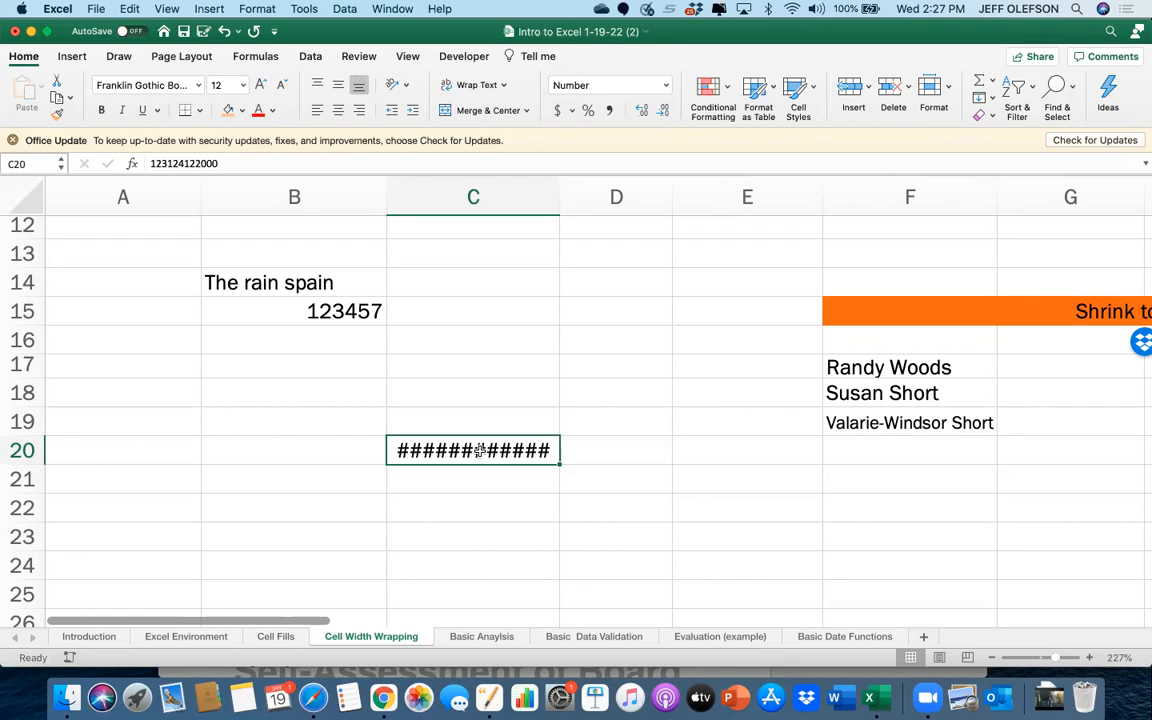
pyautogui.rightClick(480, 452)
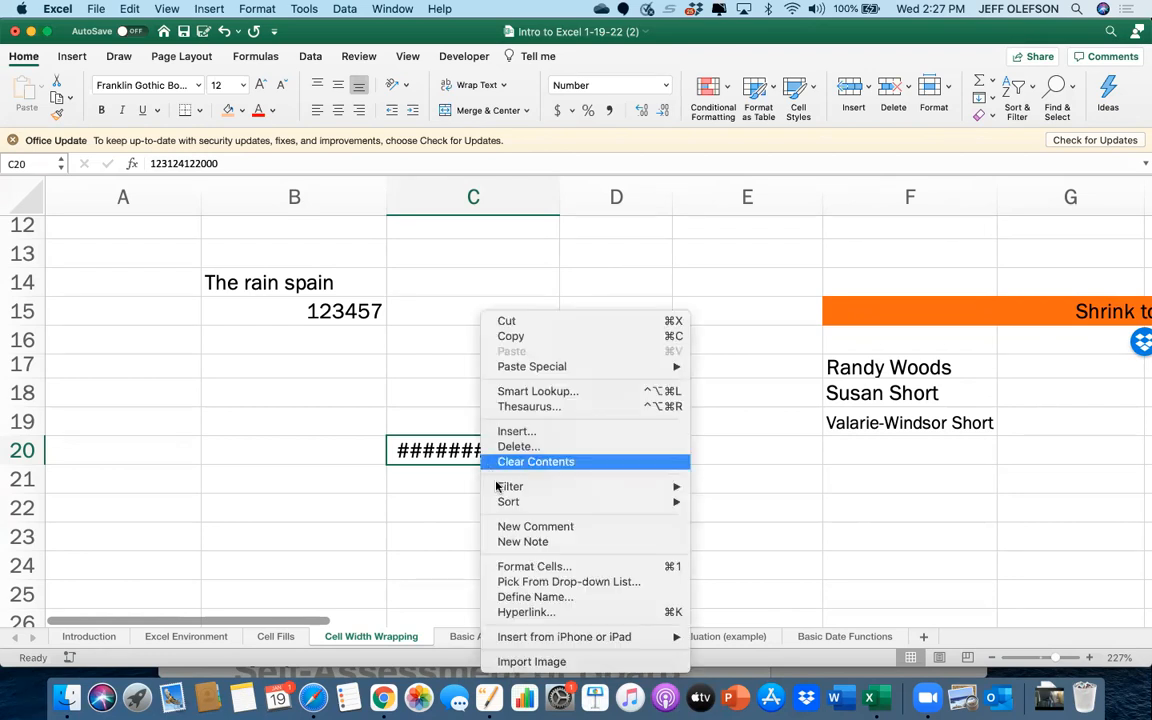
pyautogui.click(523, 567)
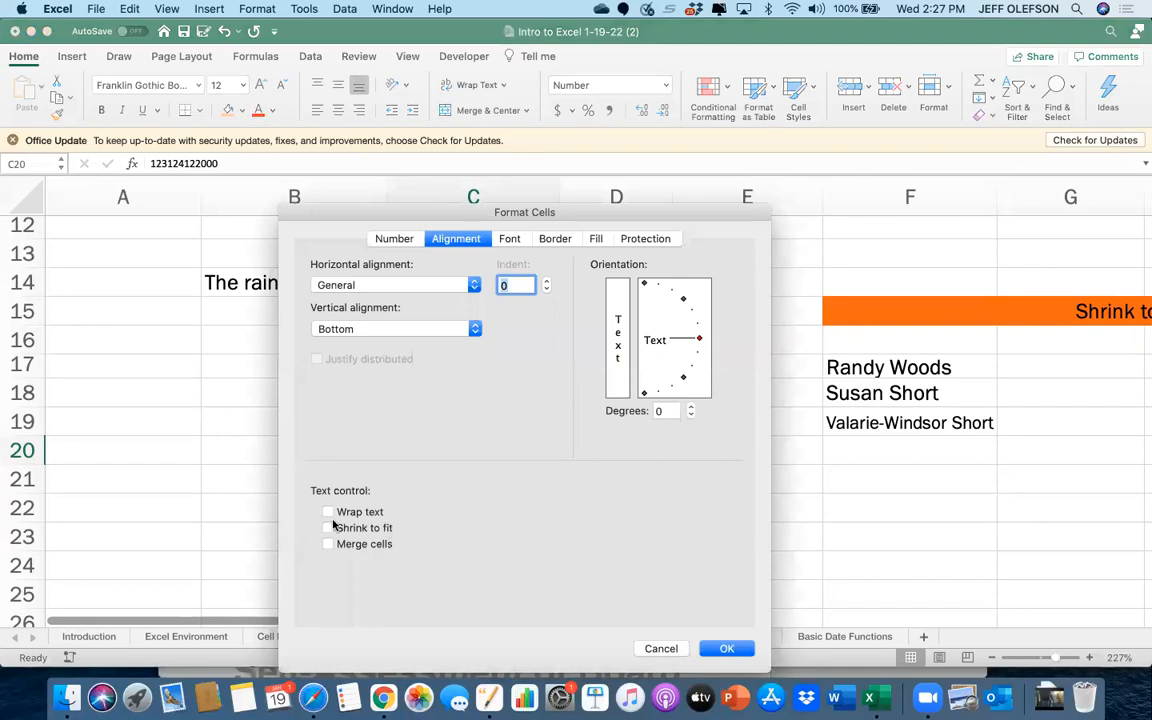
pyautogui.click(328, 527)
pyautogui.click(727, 650)
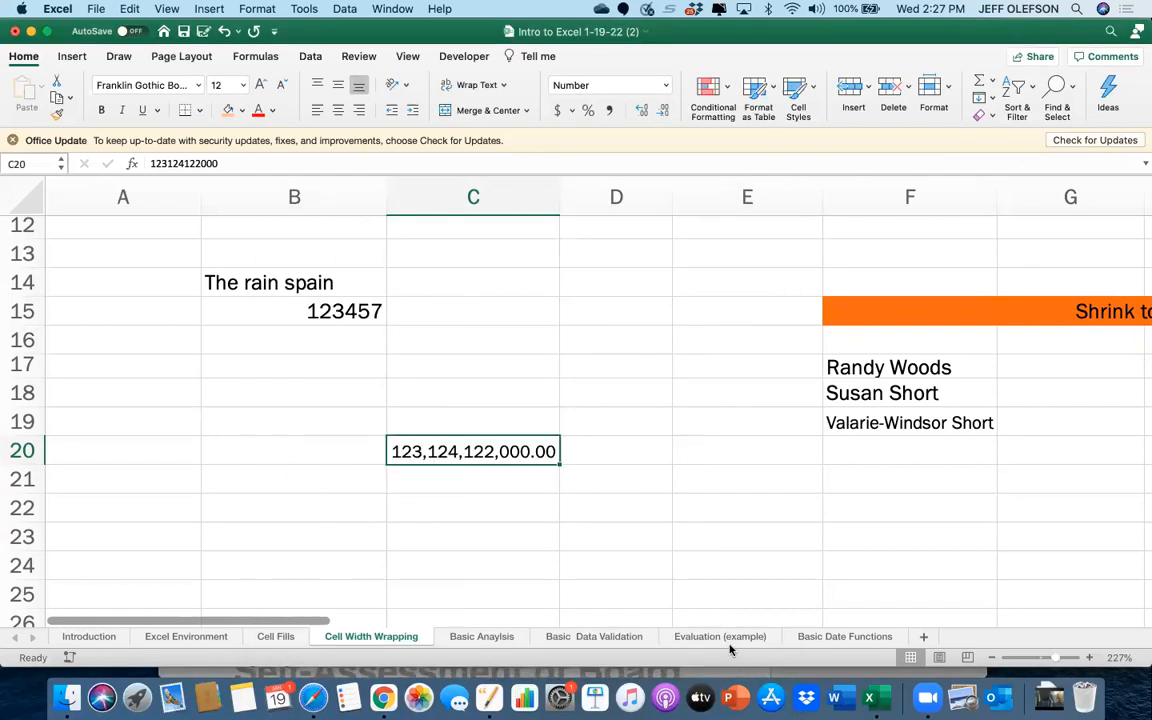
pyautogui.click(579, 545)
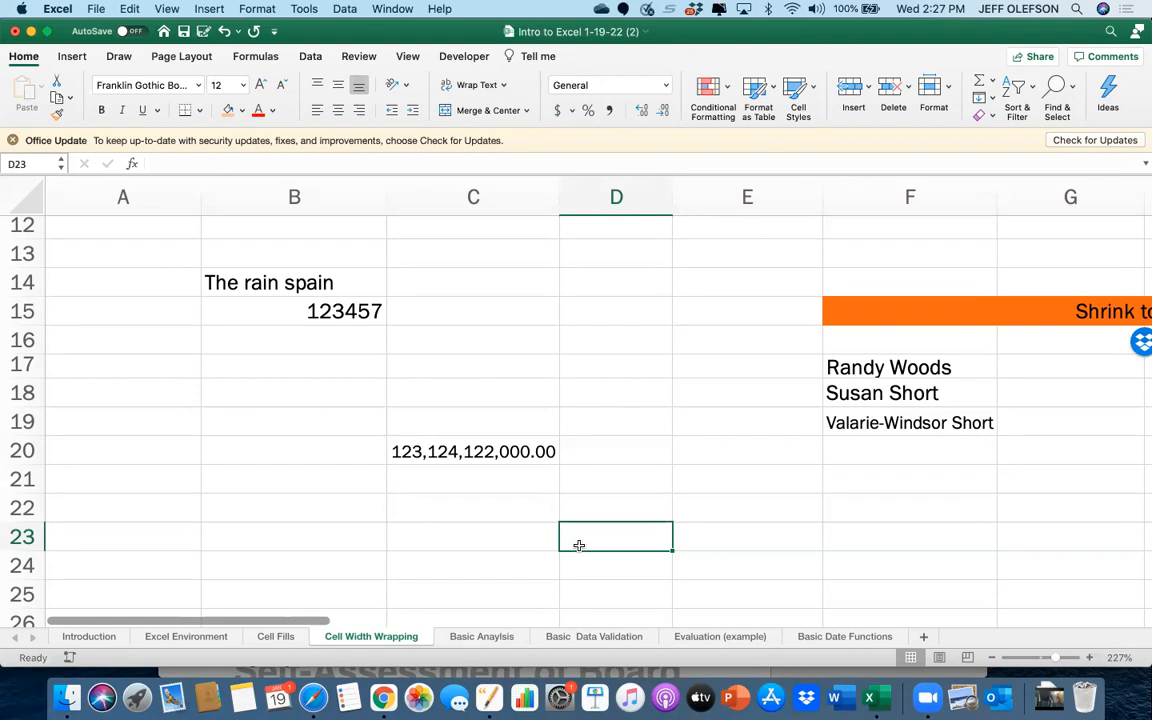
# Switch to the Basic Anaylsis sheet and look over its expense table and the summary rows below it
pyautogui.scroll(10, 81, 403)
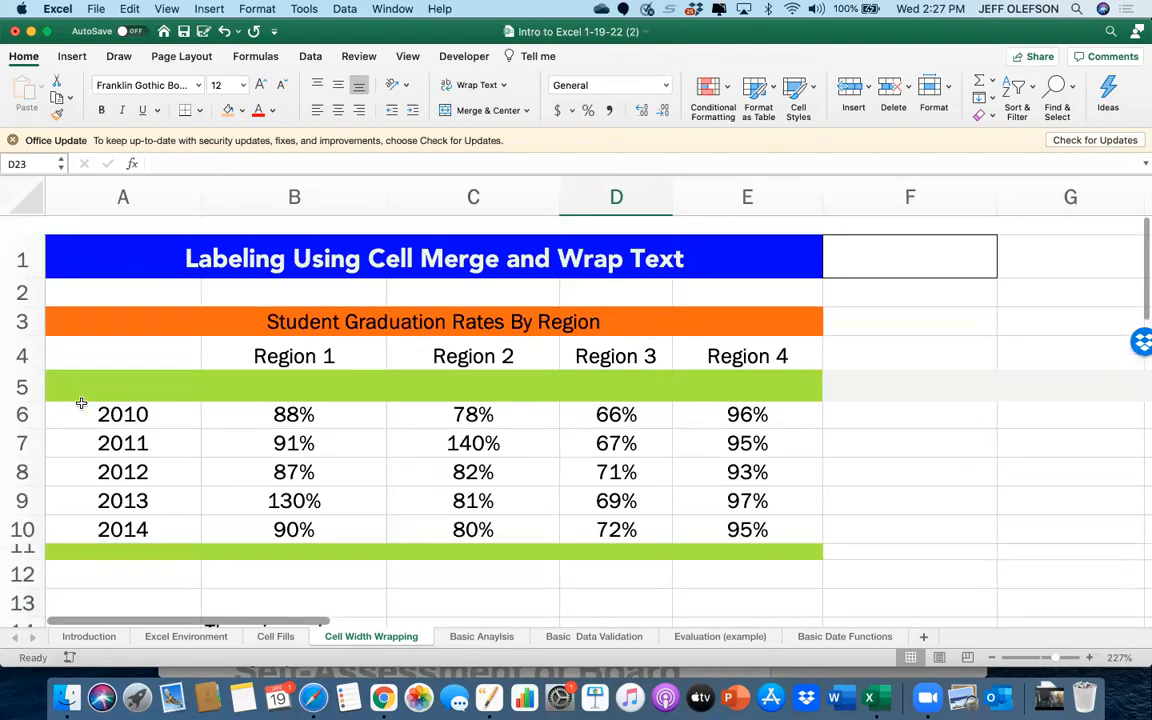
pyautogui.scroll(-1, 81, 403)
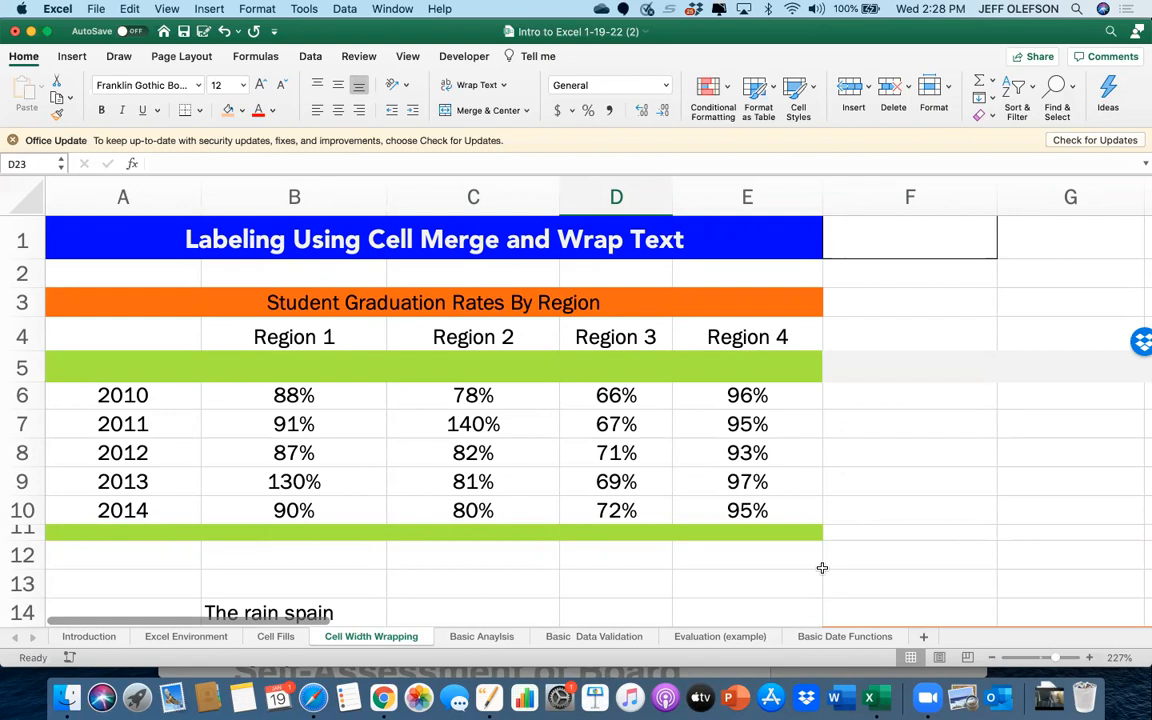
pyautogui.click(463, 638)
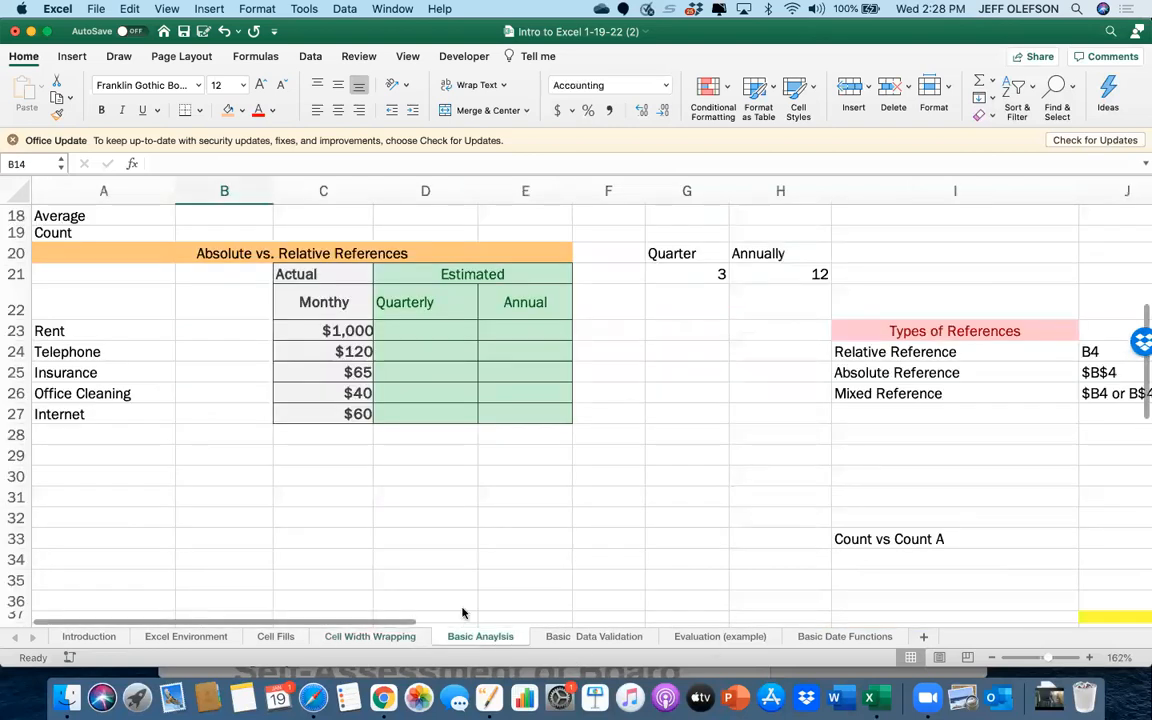
pyautogui.scroll(5, 428, 471)
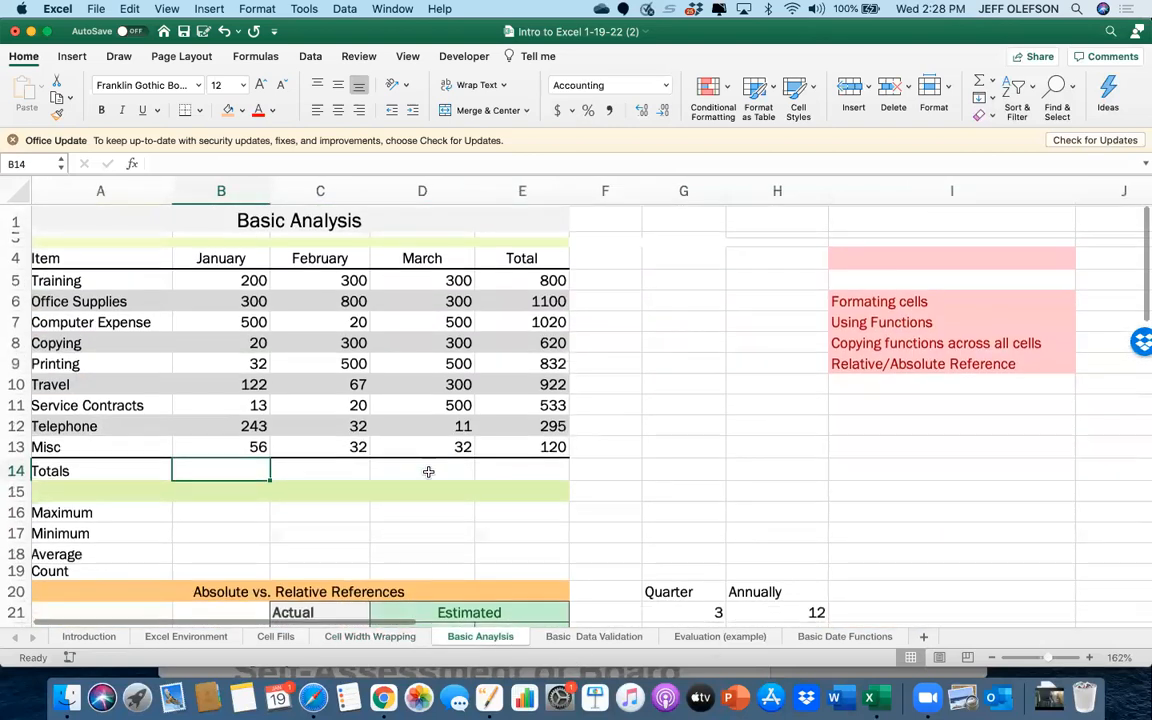
pyautogui.scroll(-3, 428, 471)
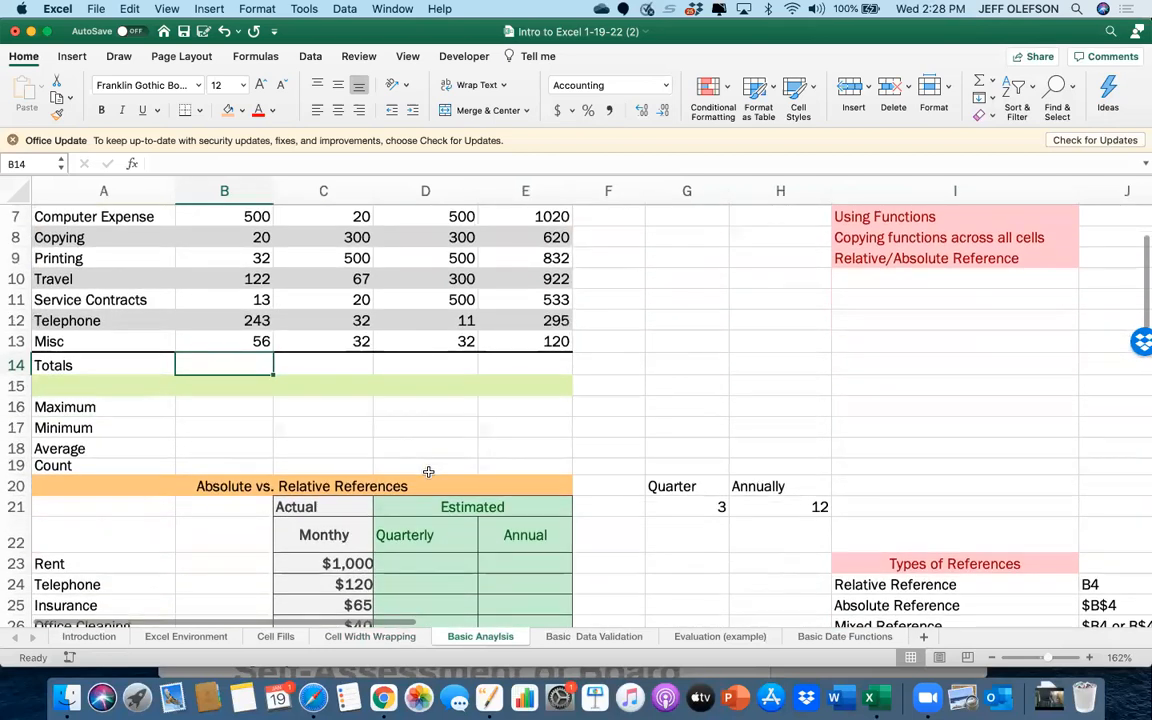
pyautogui.scroll(1, 428, 471)
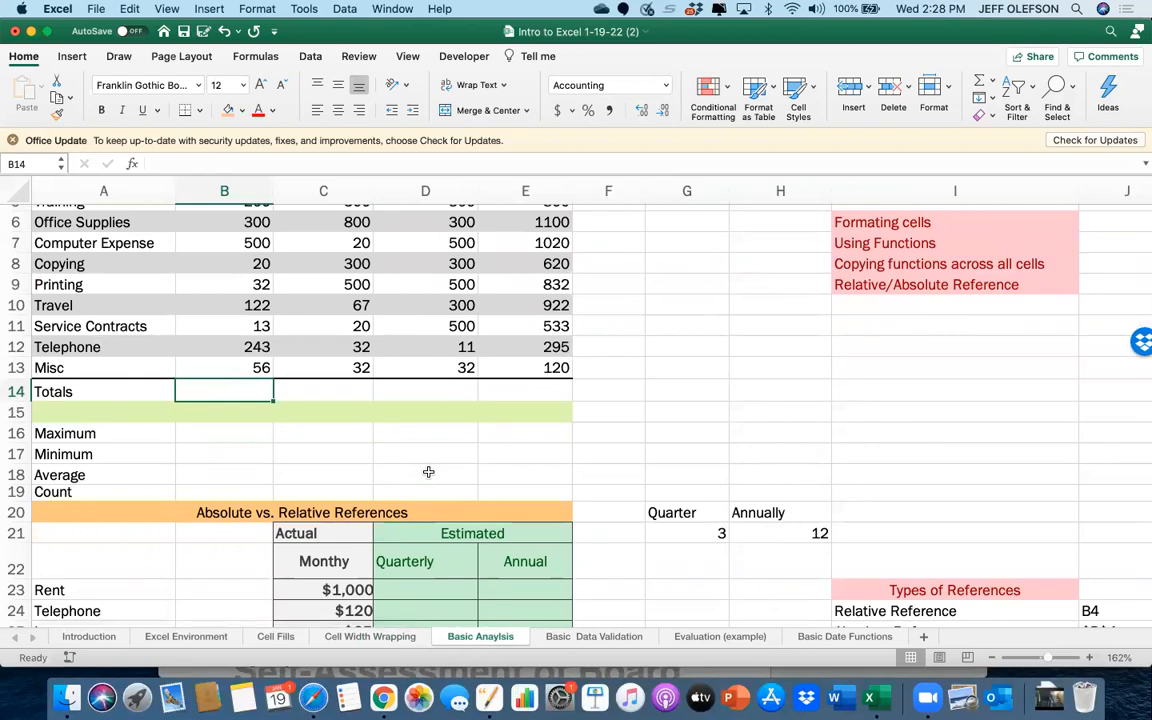
pyautogui.scroll(2, 428, 471)
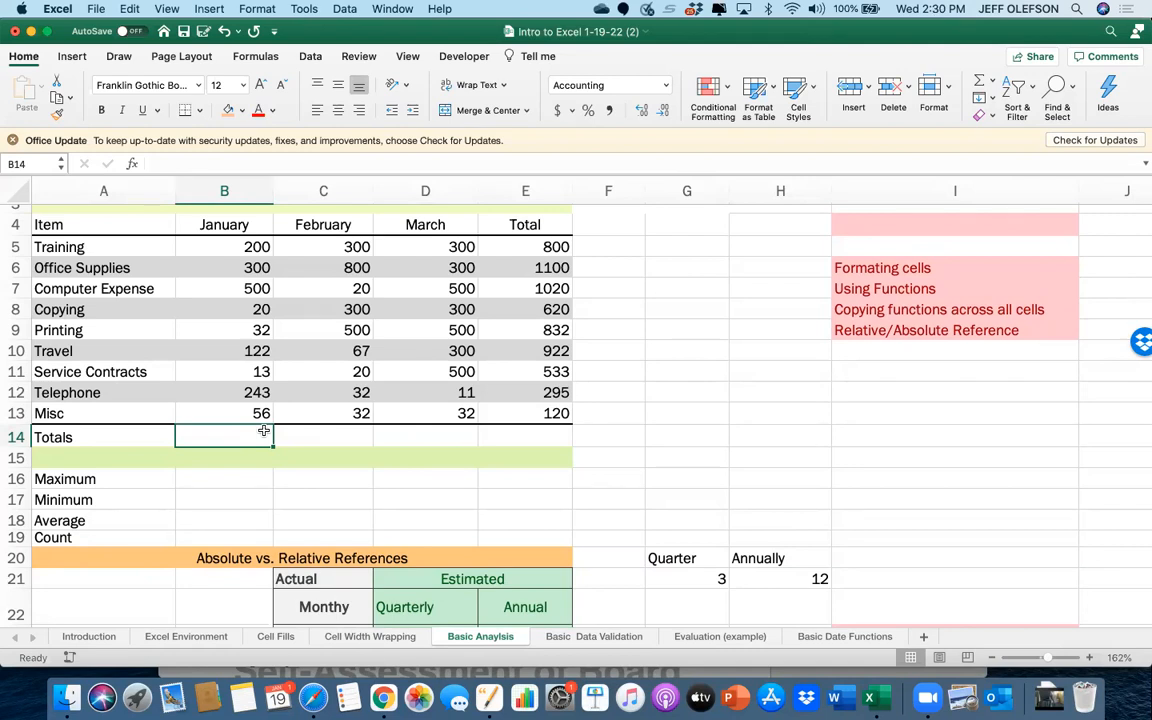
# Total the January expenses B5:B13 in cell B14 with a SUM formula
pyautogui.write('=s')
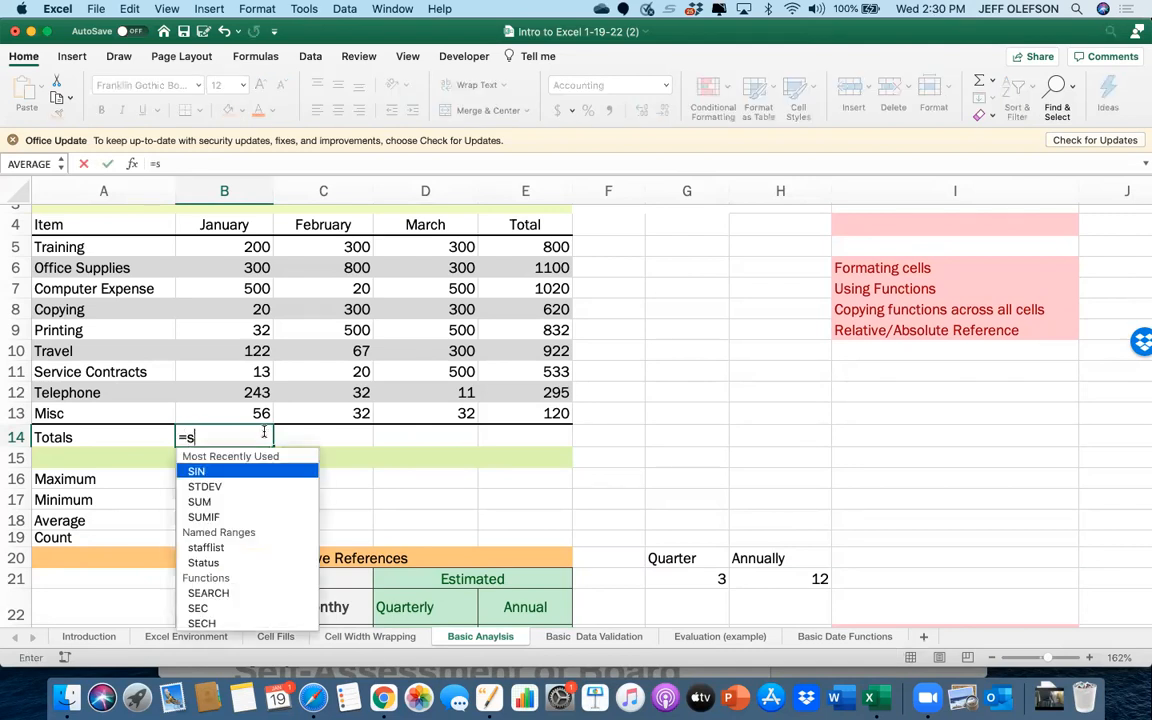
pyautogui.write('um(')
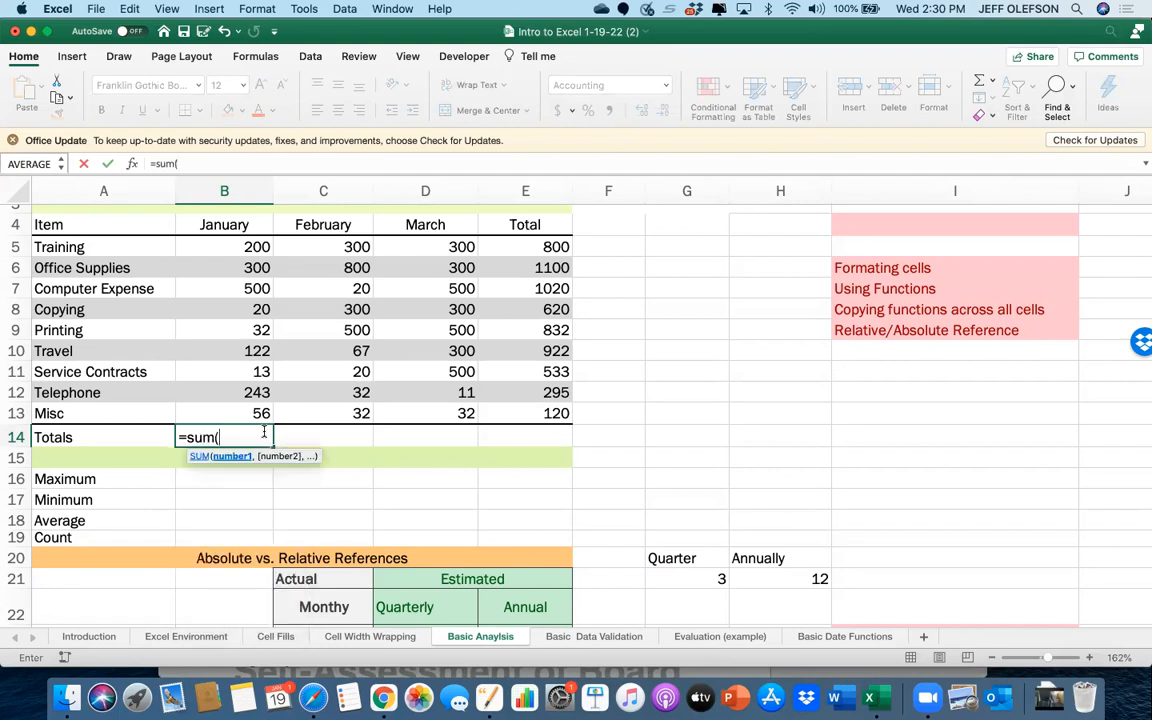
pyautogui.moveTo(258, 413); pyautogui.dragTo(268, 258)
pyautogui.moveTo(268, 247); pyautogui.dragTo(268, 243)
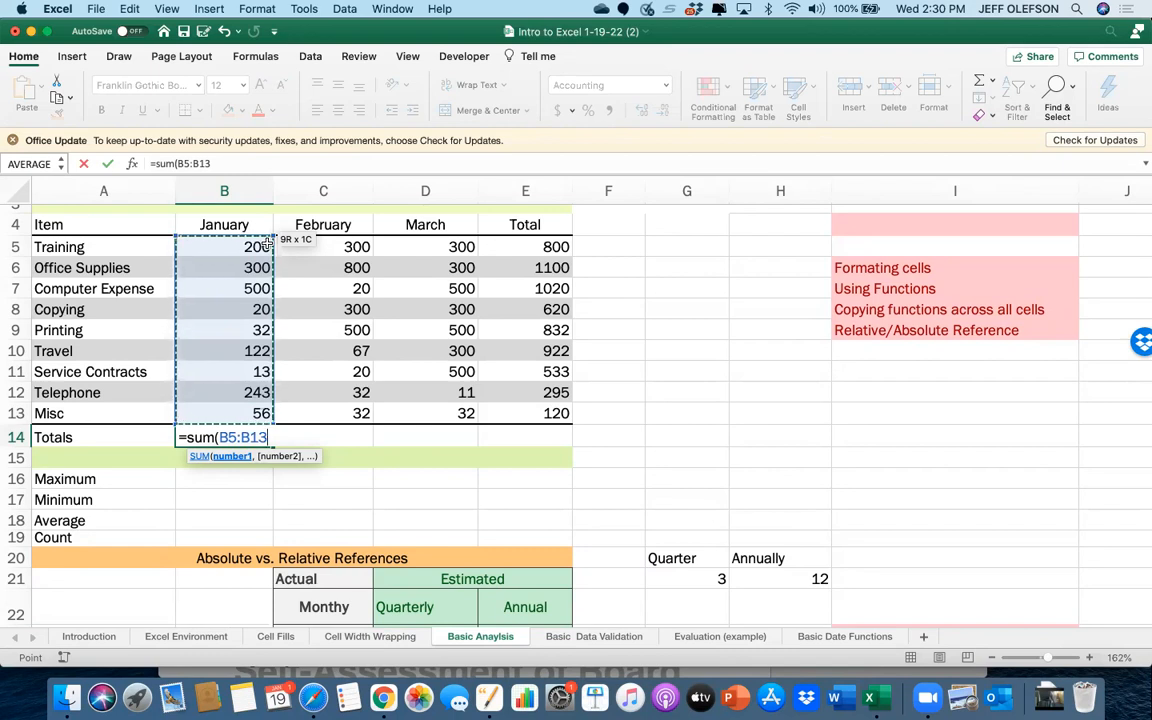
pyautogui.press('Return')
# Check the SUM formula in B14 and fill it across the Totals row through E14
pyautogui.click(251, 437)
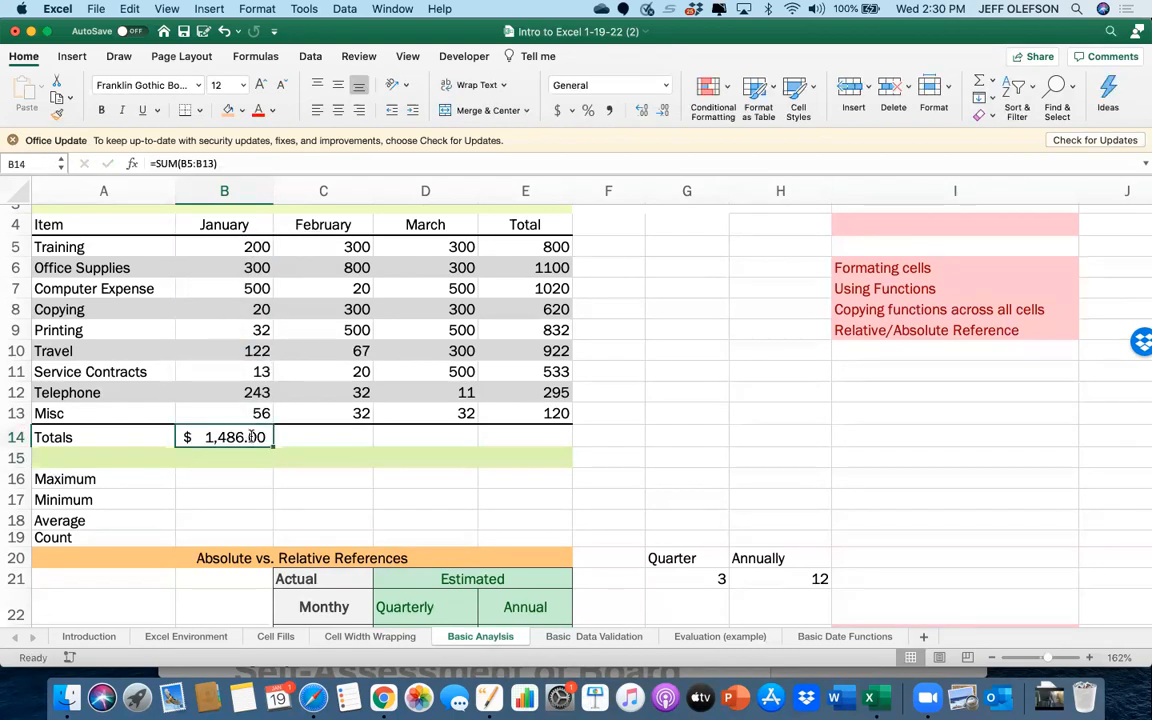
pyautogui.doubleClick(251, 437)
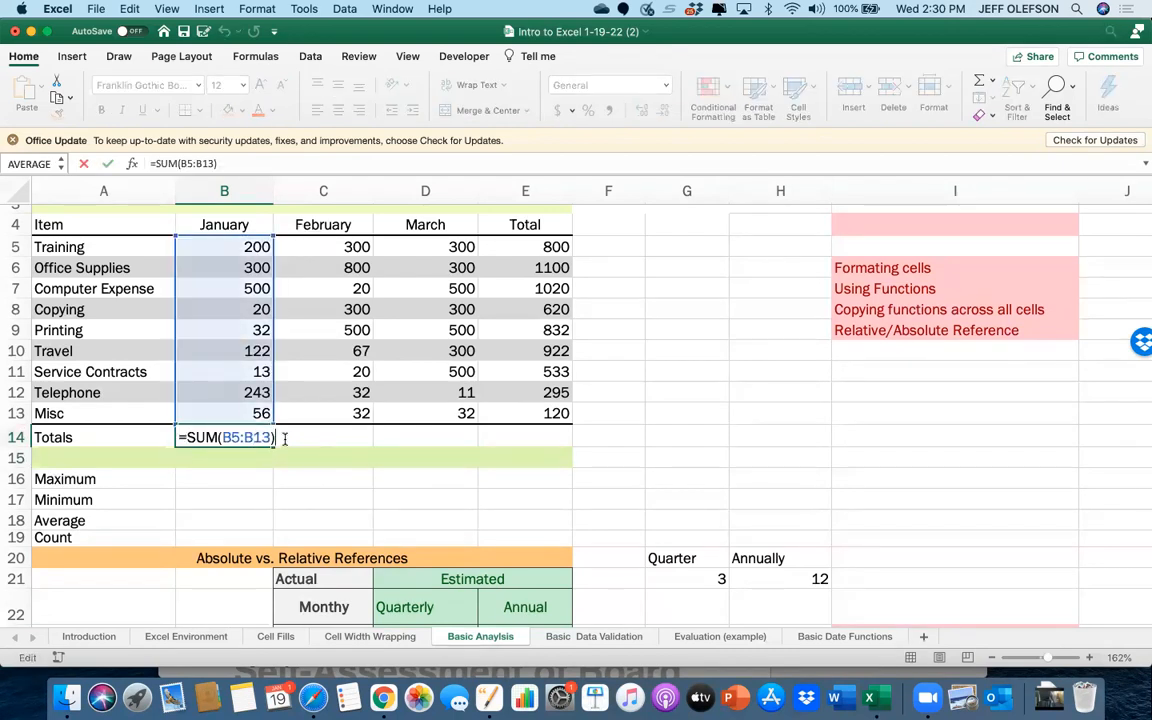
pyautogui.press('Return')
pyautogui.click(260, 437)
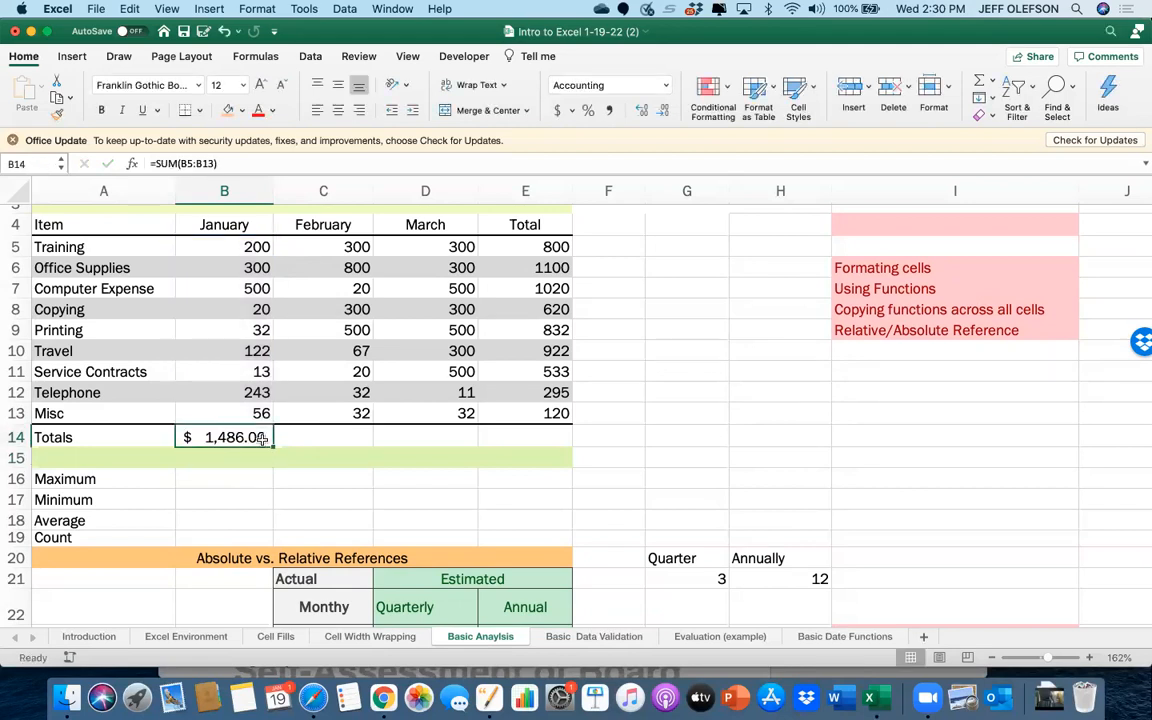
pyautogui.moveTo(270, 441); pyautogui.dragTo(540, 444)
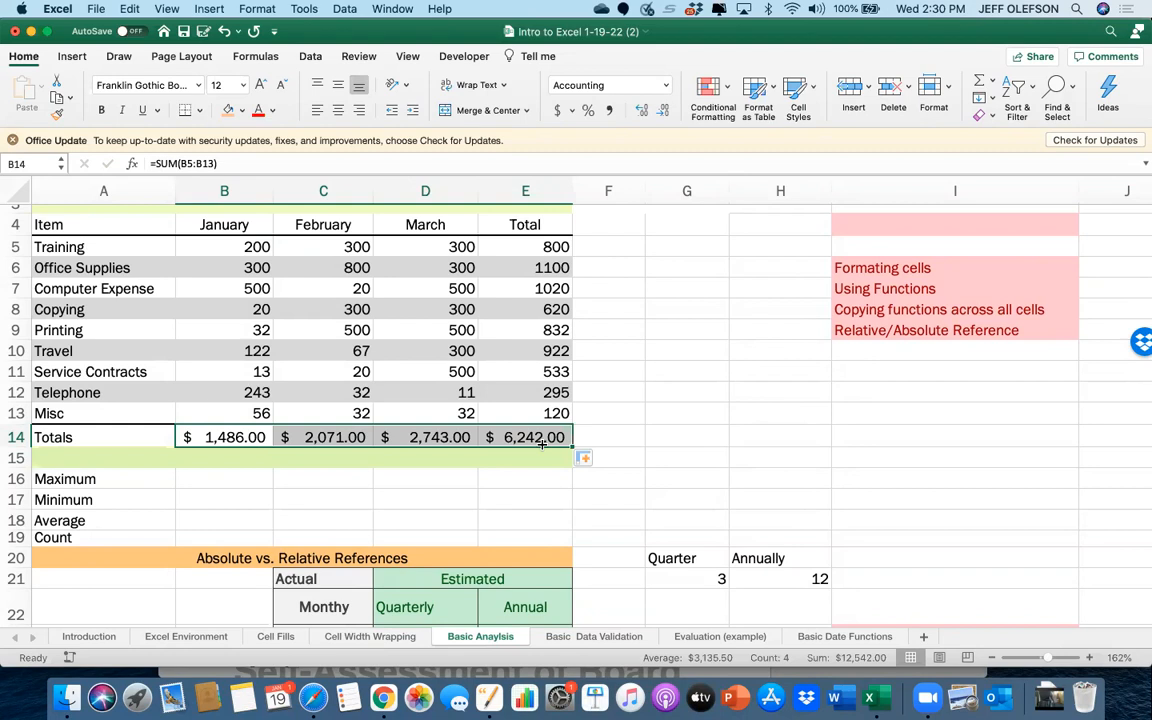
# Inspect the cell ranges used by the SUM formulas in B14, C14 and D14
pyautogui.doubleClick(245, 437)
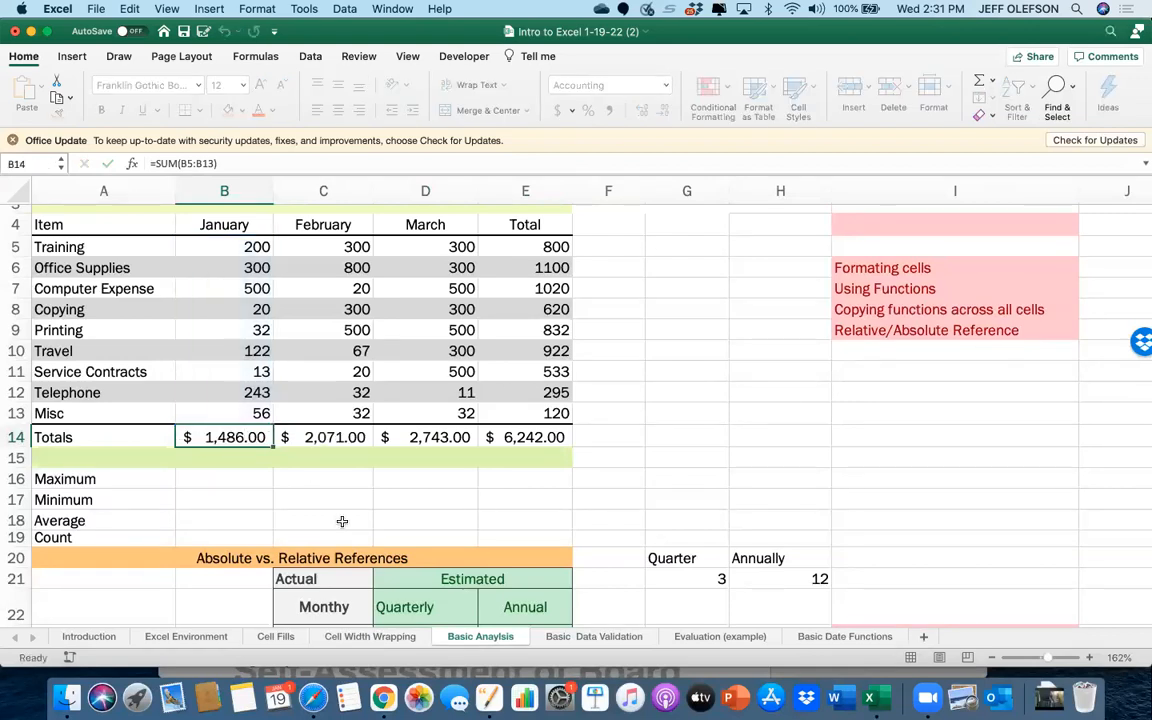
pyautogui.press('Escape')
pyautogui.doubleClick(344, 439)
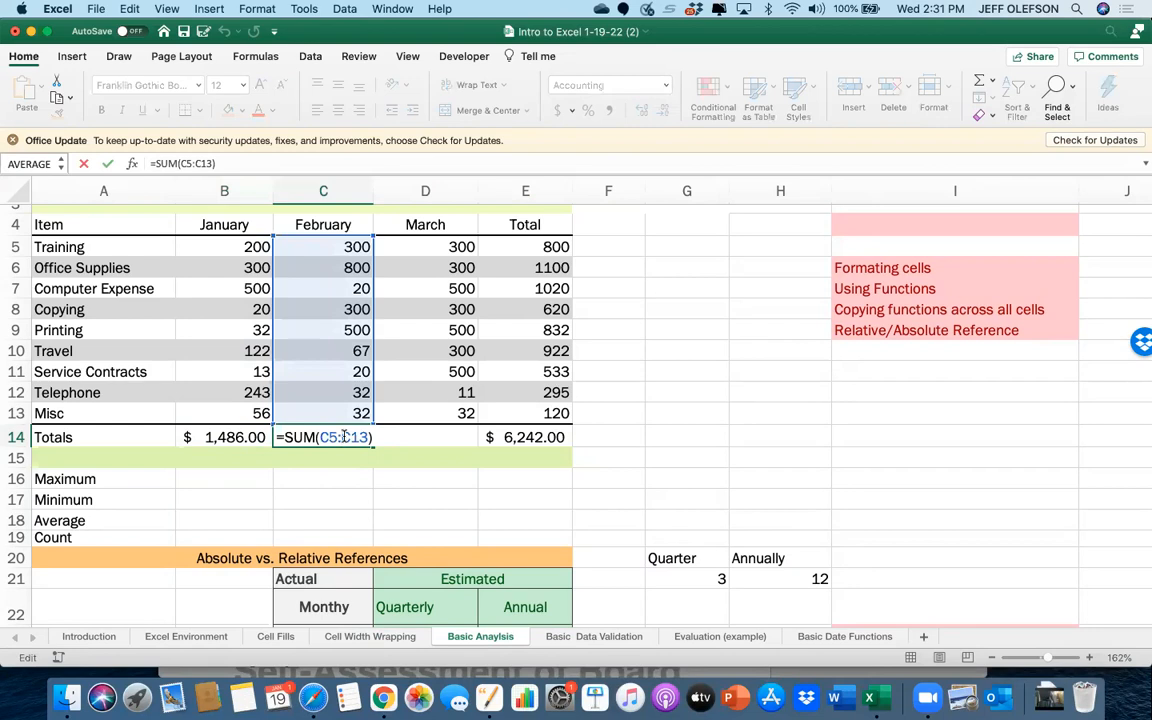
pyautogui.press('Escape')
pyautogui.doubleClick(437, 438)
pyautogui.press('Escape')
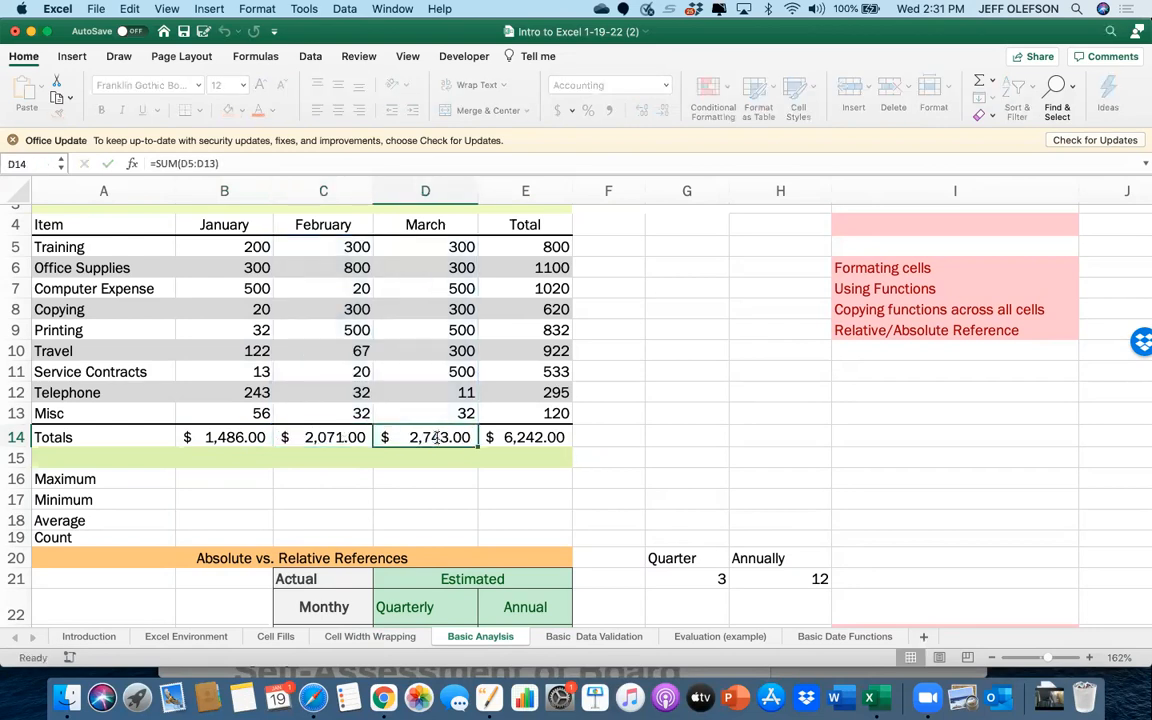
pyautogui.click(536, 512)
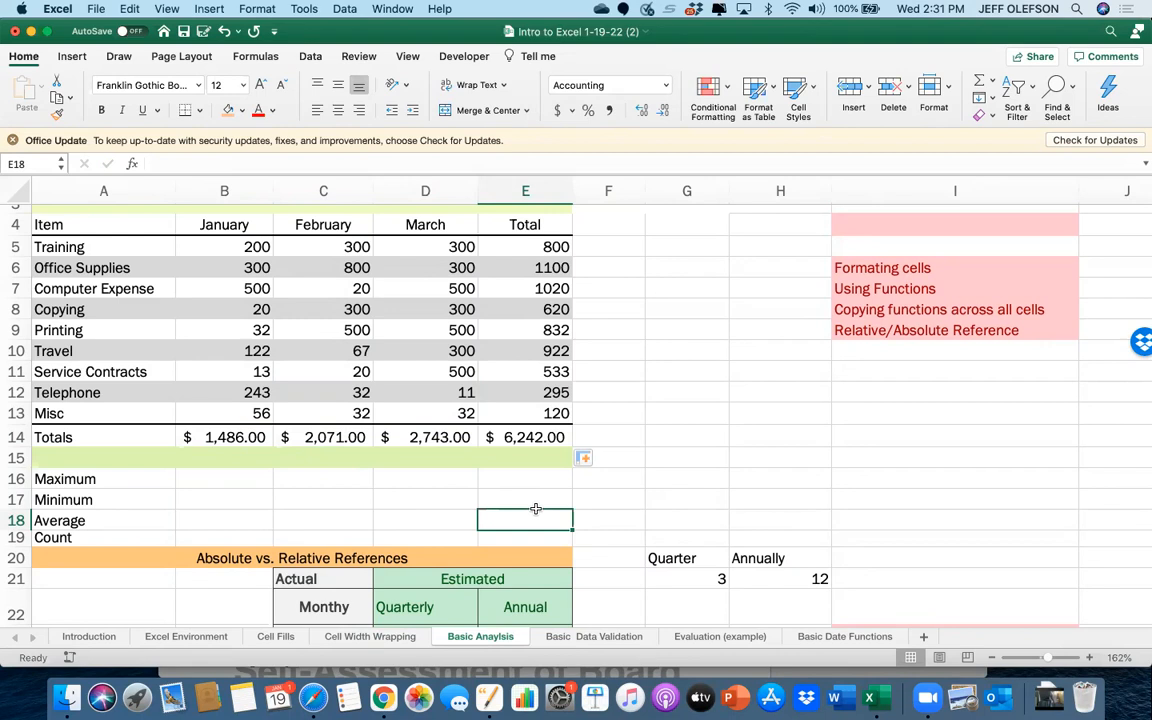
# Delete the four total formulas in B14 through E14
pyautogui.click(250, 437)
pyautogui.press('Delete')
pyautogui.press('Right')
pyautogui.press('Delete')
pyautogui.press('Right')
pyautogui.press('Delete')
pyautogui.press('Right')
pyautogui.press('Delete')
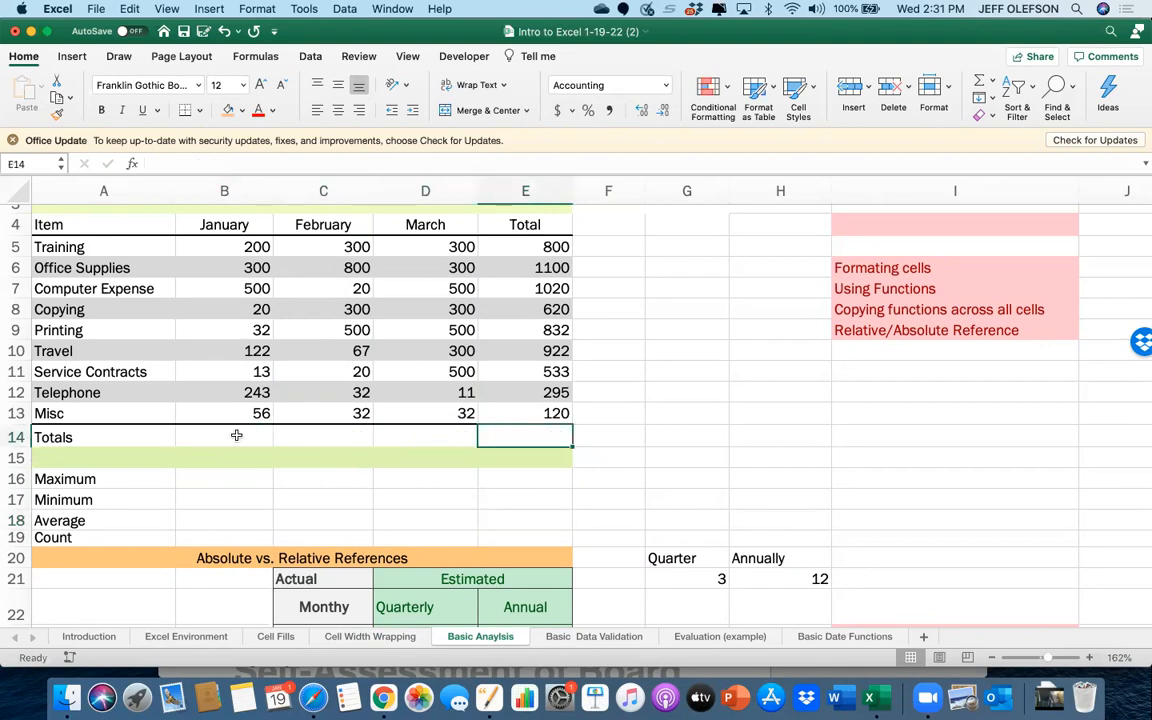
# Total the January expenses B5:B13 in B14 with AutoSum and fill the formula across to E14
pyautogui.click(237, 436)
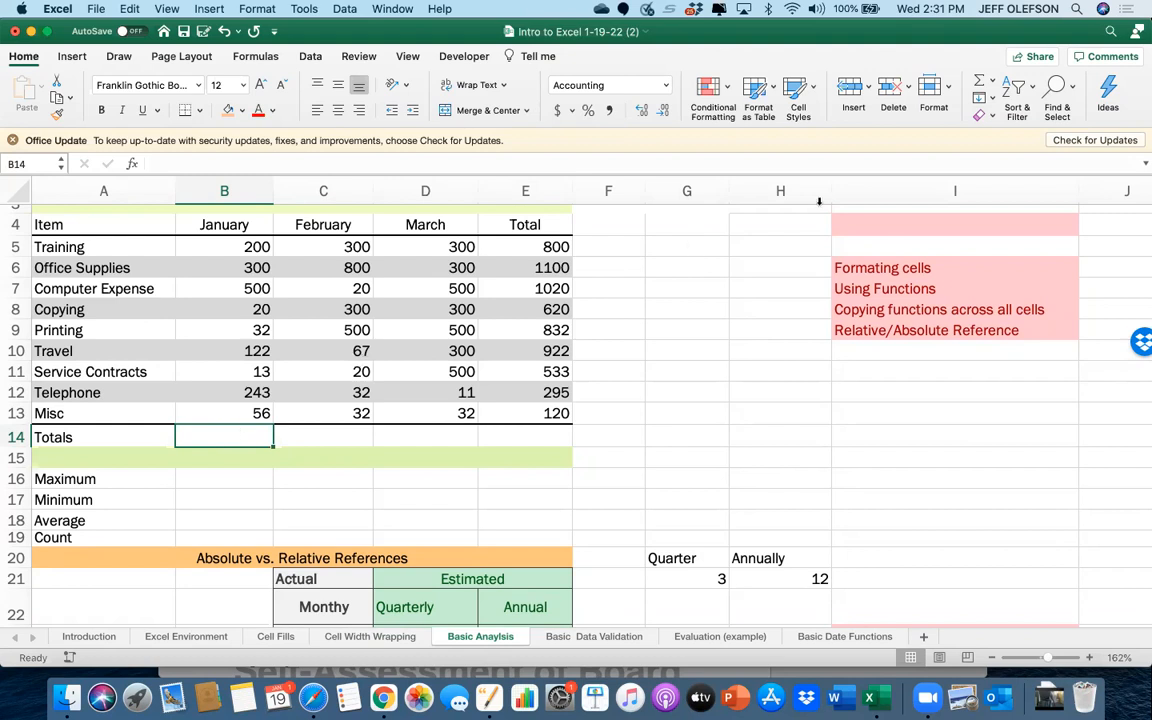
pyautogui.click(980, 85)
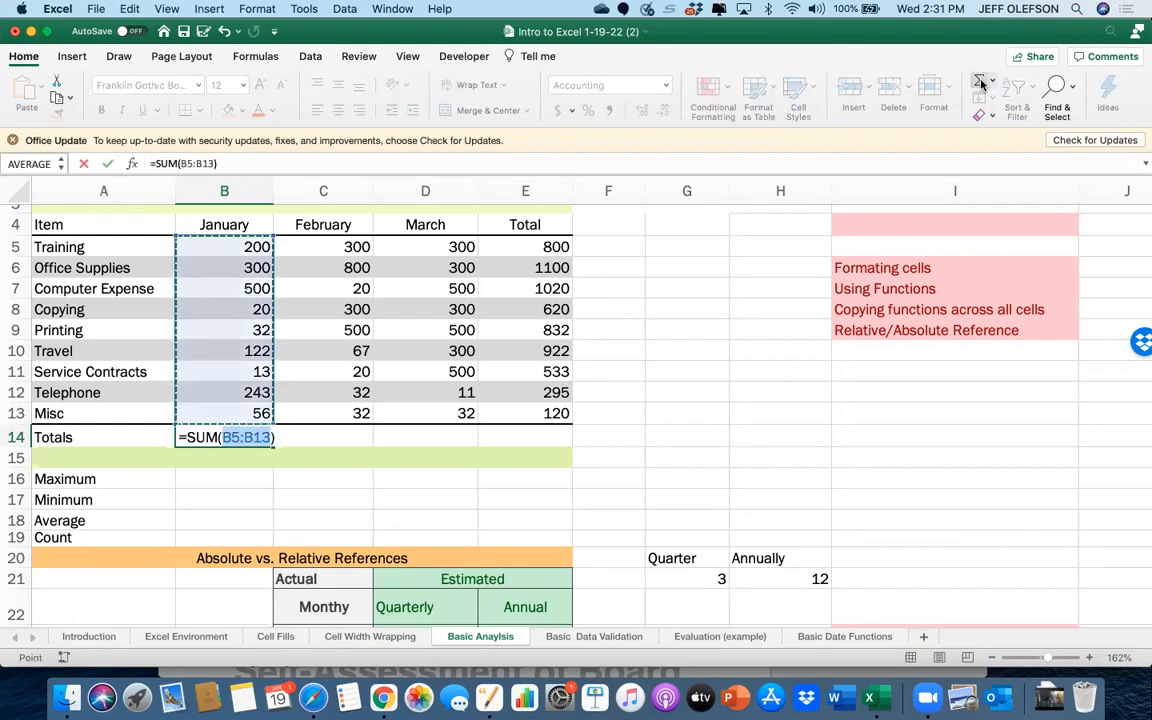
pyautogui.hotkey('shift', 'Return')
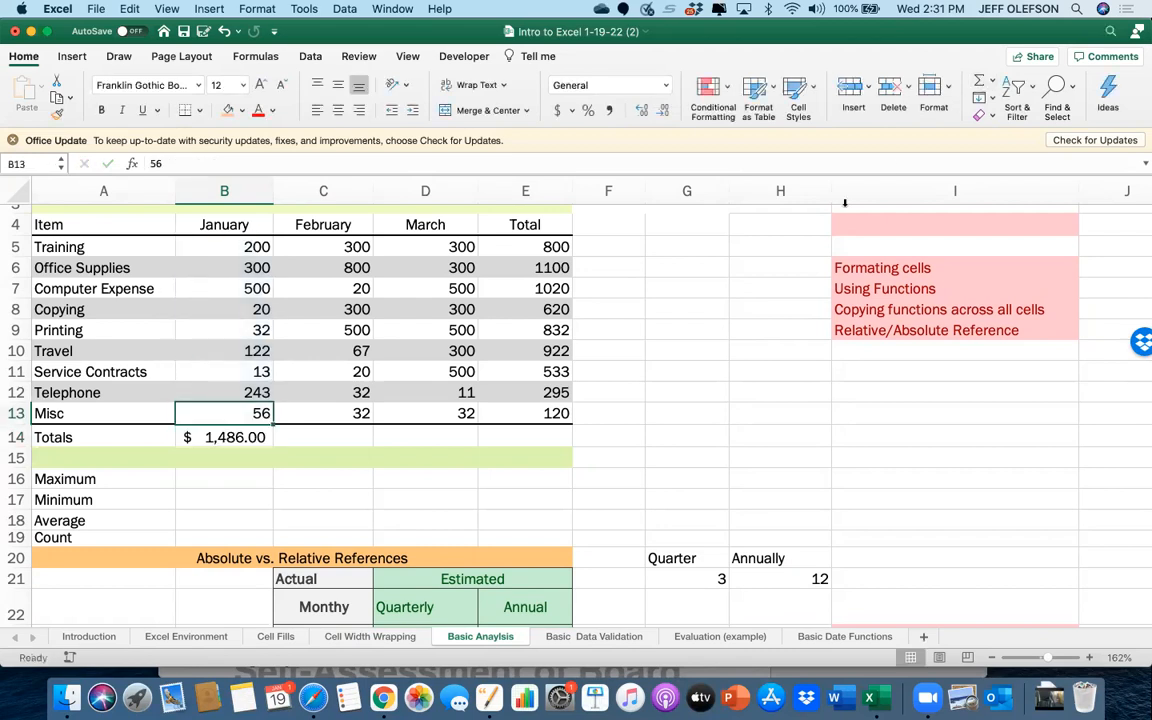
pyautogui.click(265, 440)
pyautogui.moveTo(273, 446); pyautogui.dragTo(581, 450)
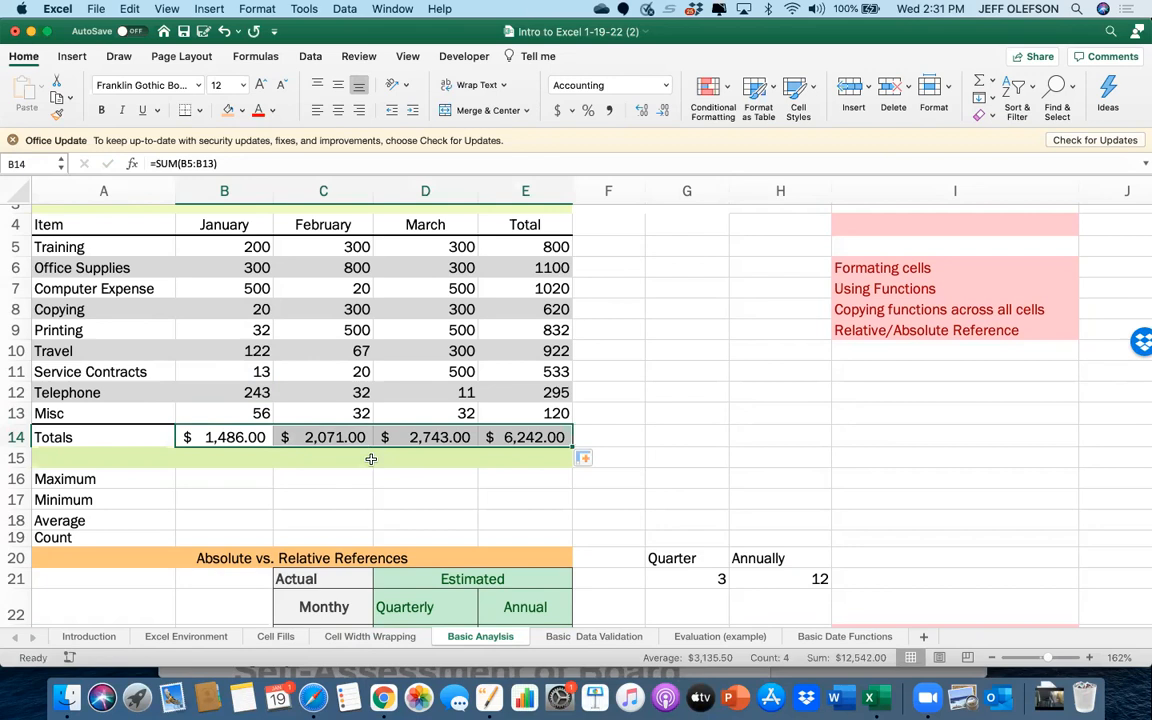
# Delete the February, March and overall total formulas in C14, D14 and E14
pyautogui.click(349, 437)
pyautogui.press('BackSpace')
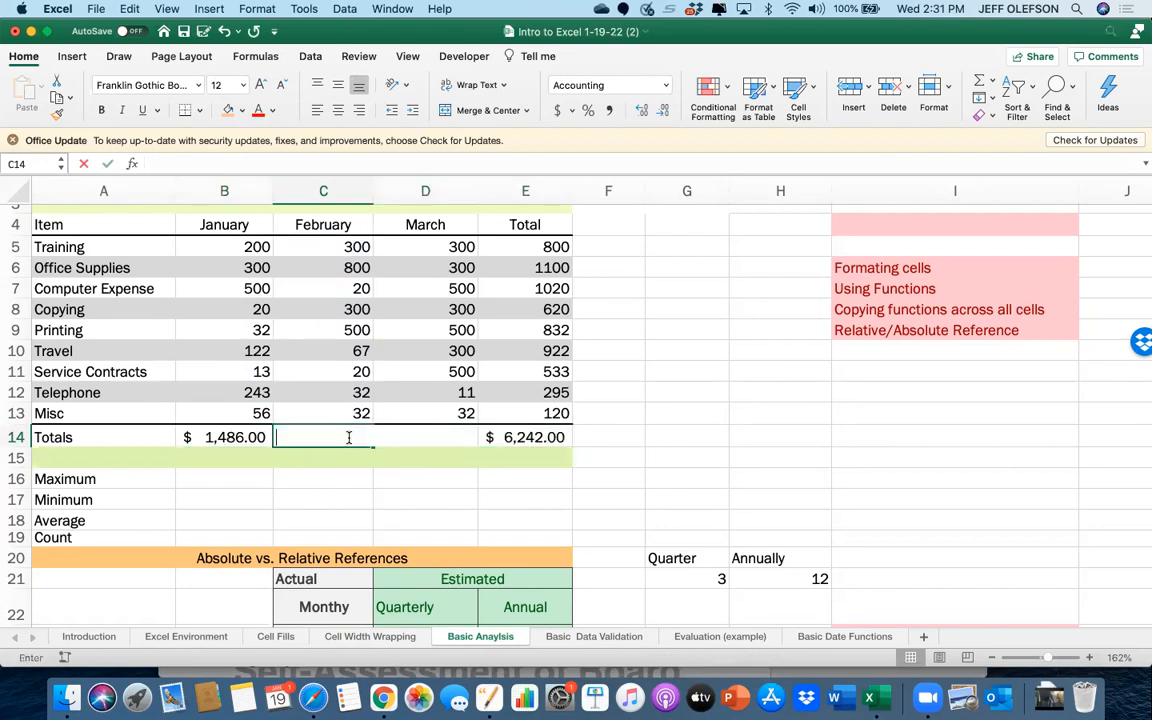
pyautogui.click(507, 437)
pyautogui.press('Delete')
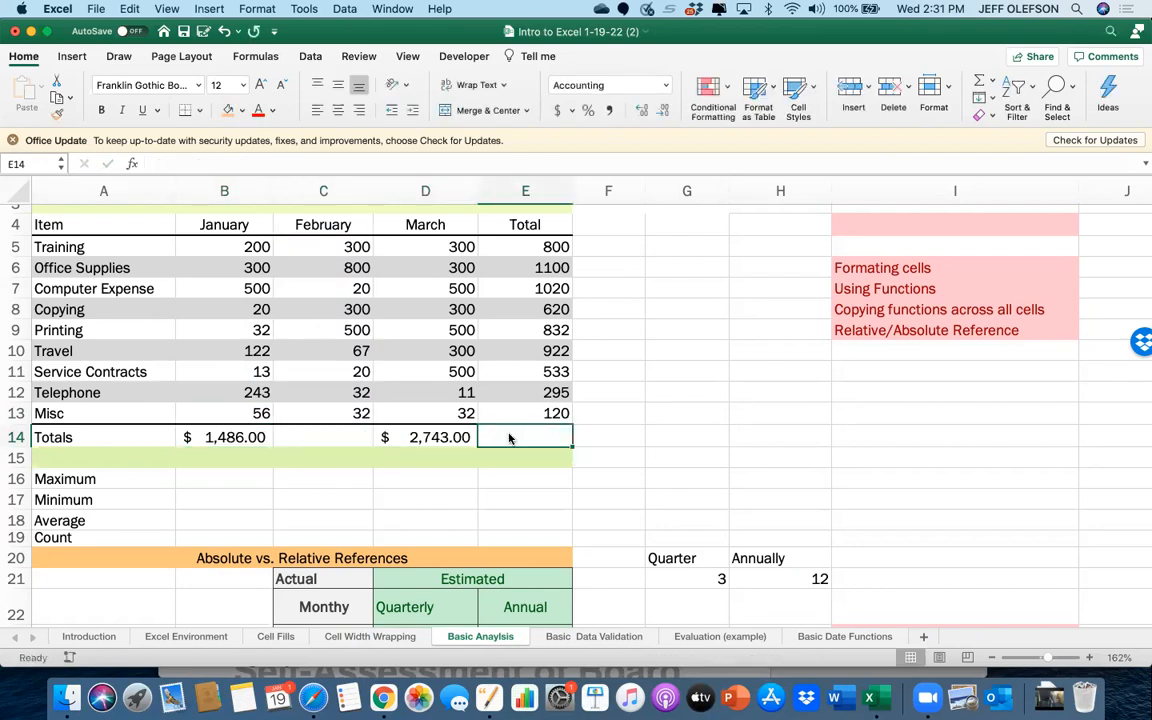
pyautogui.click(445, 437)
pyautogui.press('Delete')
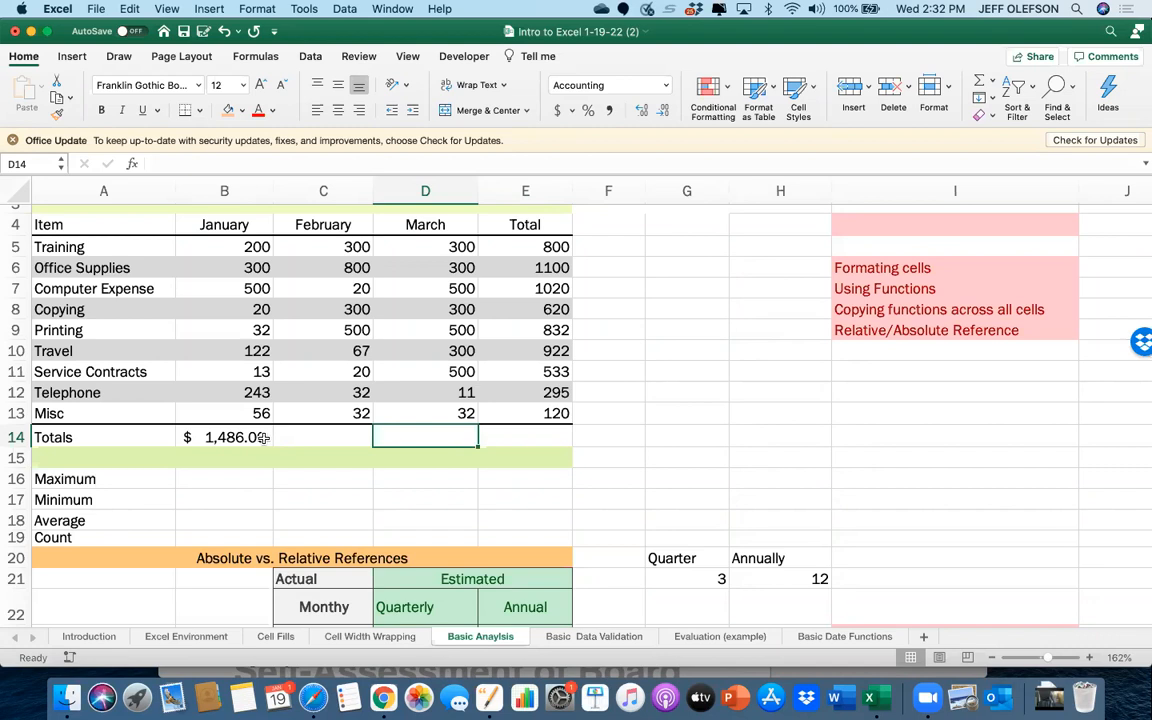
# Clear the January Computer Expense amount in B7 and delete the January total in B14
pyautogui.click(255, 290)
pyautogui.press('Delete')
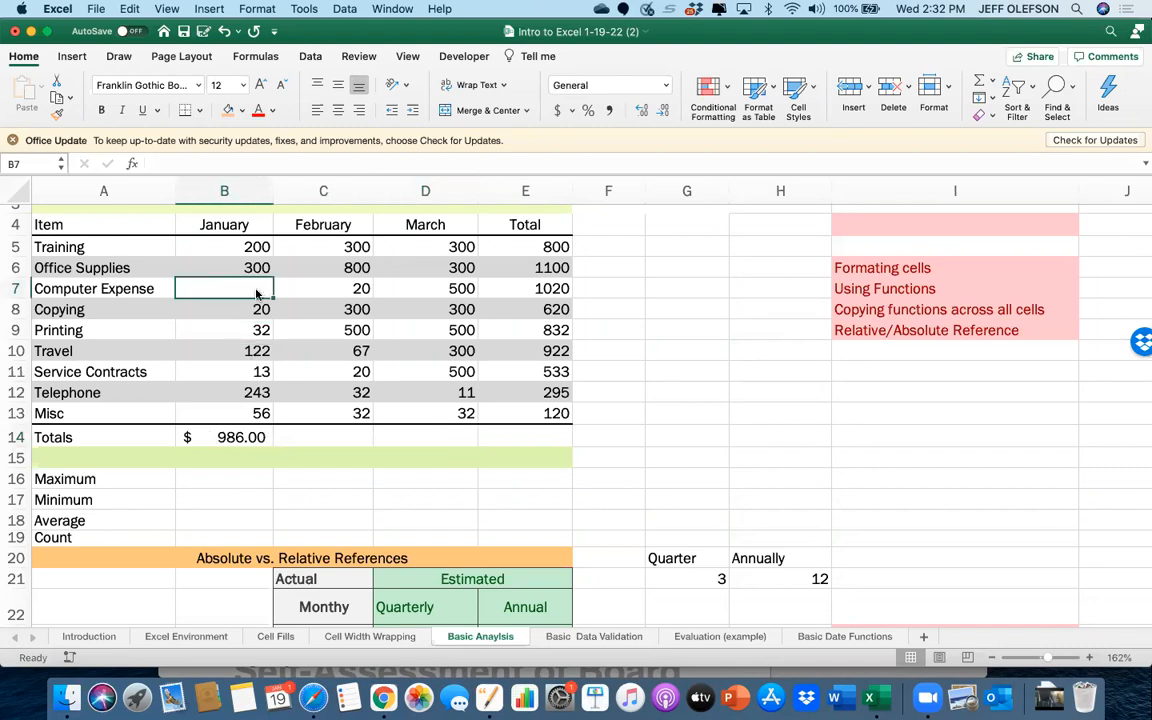
pyautogui.click(262, 436)
pyautogui.press('Delete')
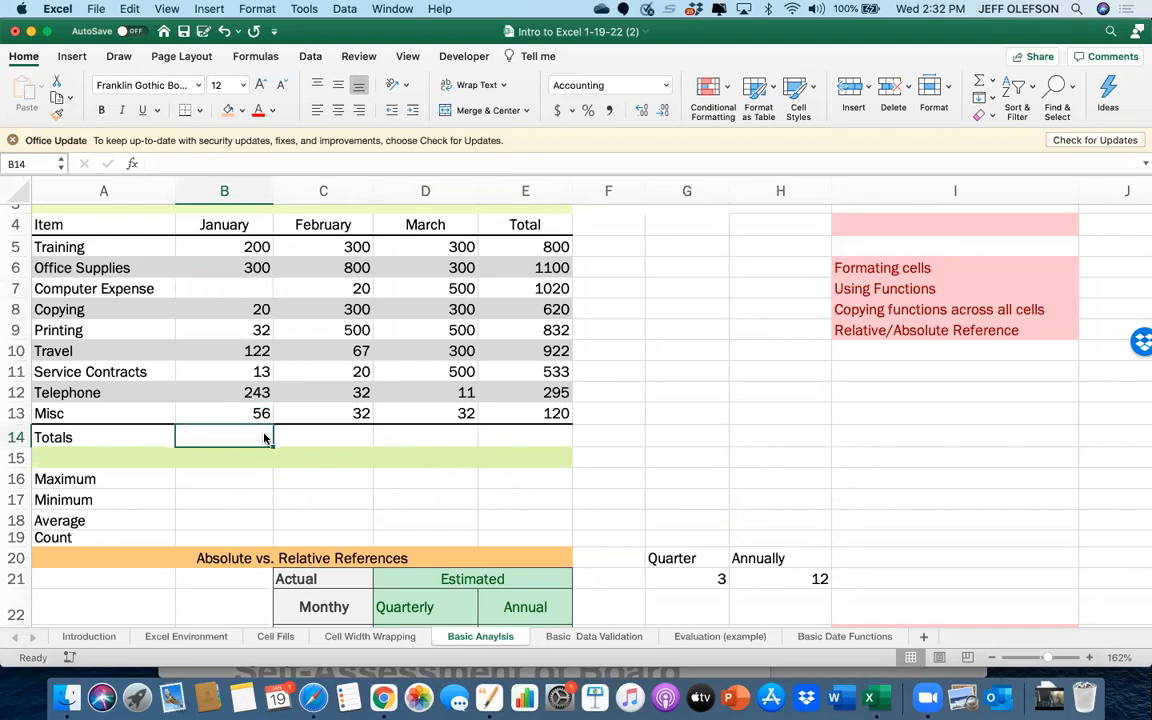
# Insert an AutoSum formula in B14 and extend its range to cover B5:B13 across the blank cell
pyautogui.click(980, 85)
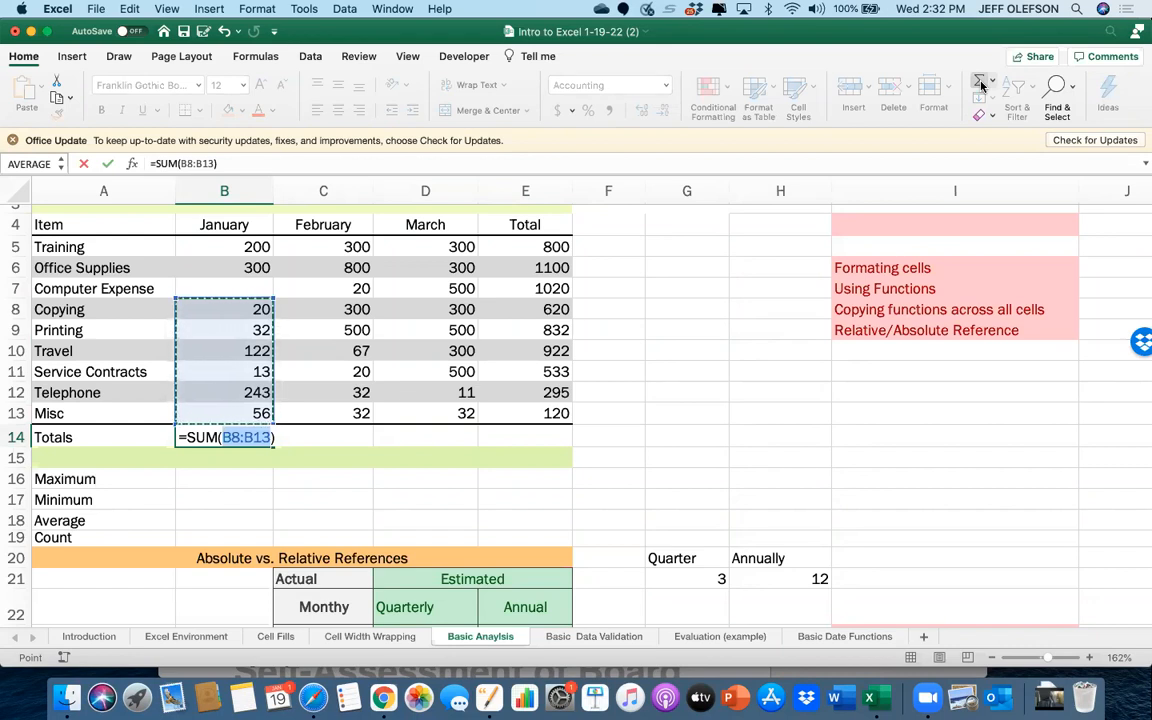
pyautogui.moveTo(277, 296); pyautogui.dragTo(271, 239)
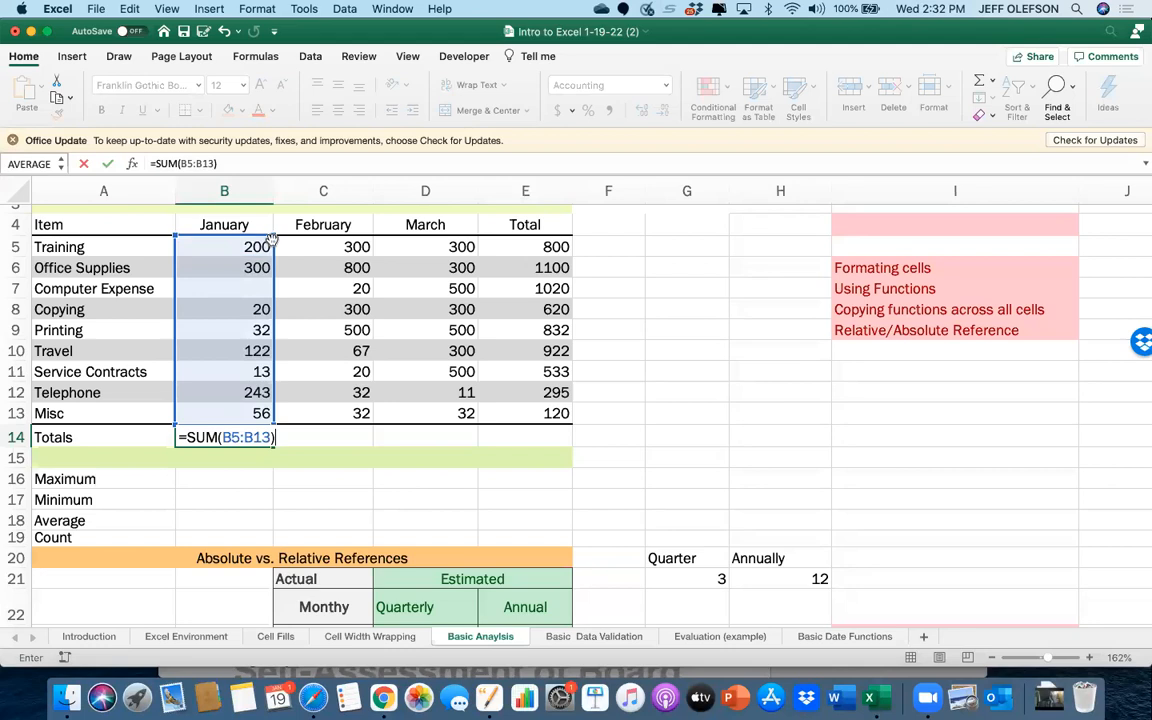
pyautogui.press('Return')
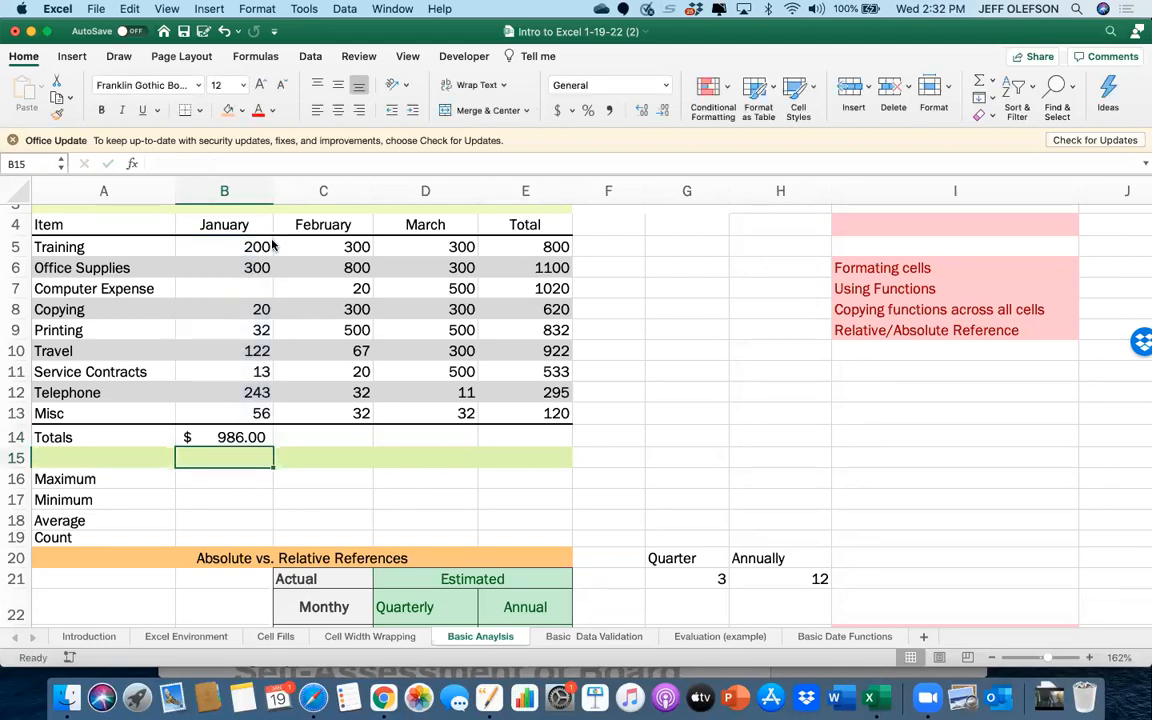
# Set the January Computer Expense in B7 to 500 and delete the January total in B14
pyautogui.click(259, 288)
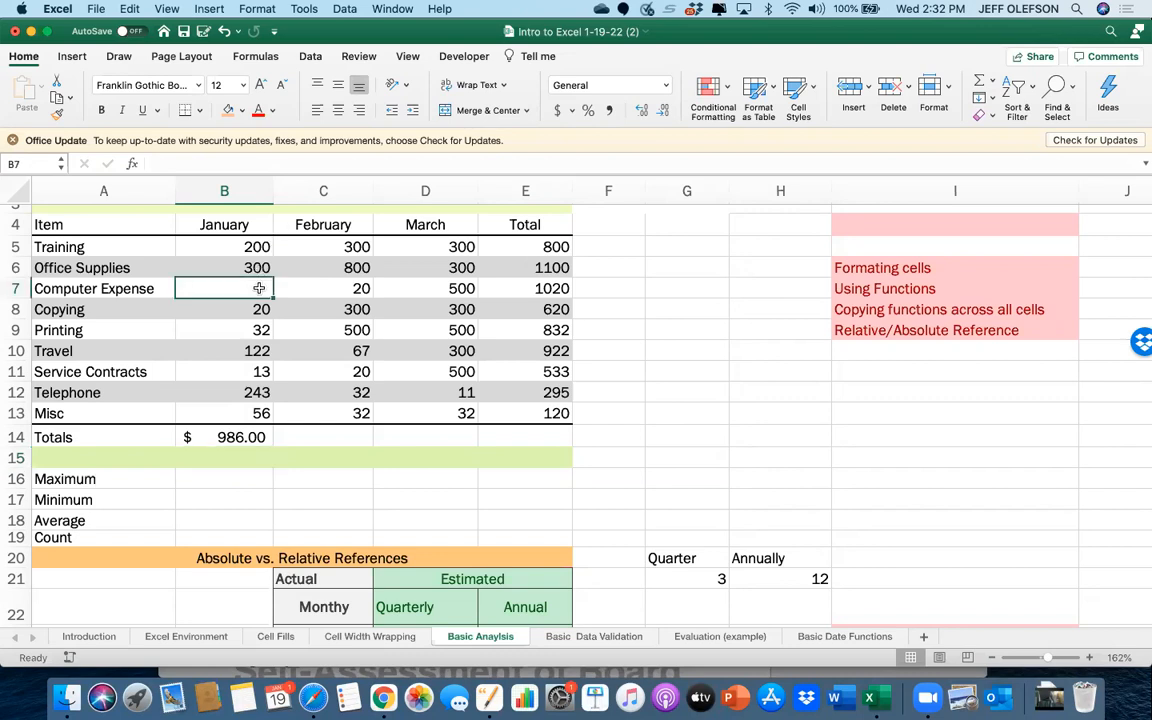
pyautogui.write('500')
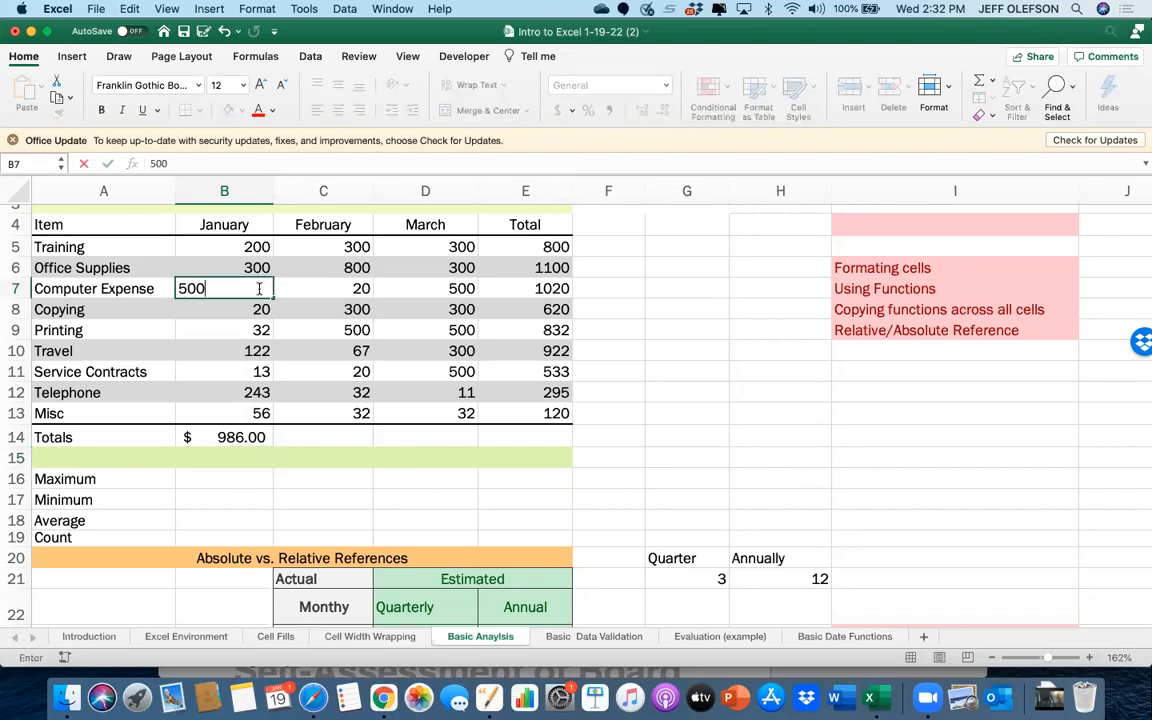
pyautogui.press('Return')
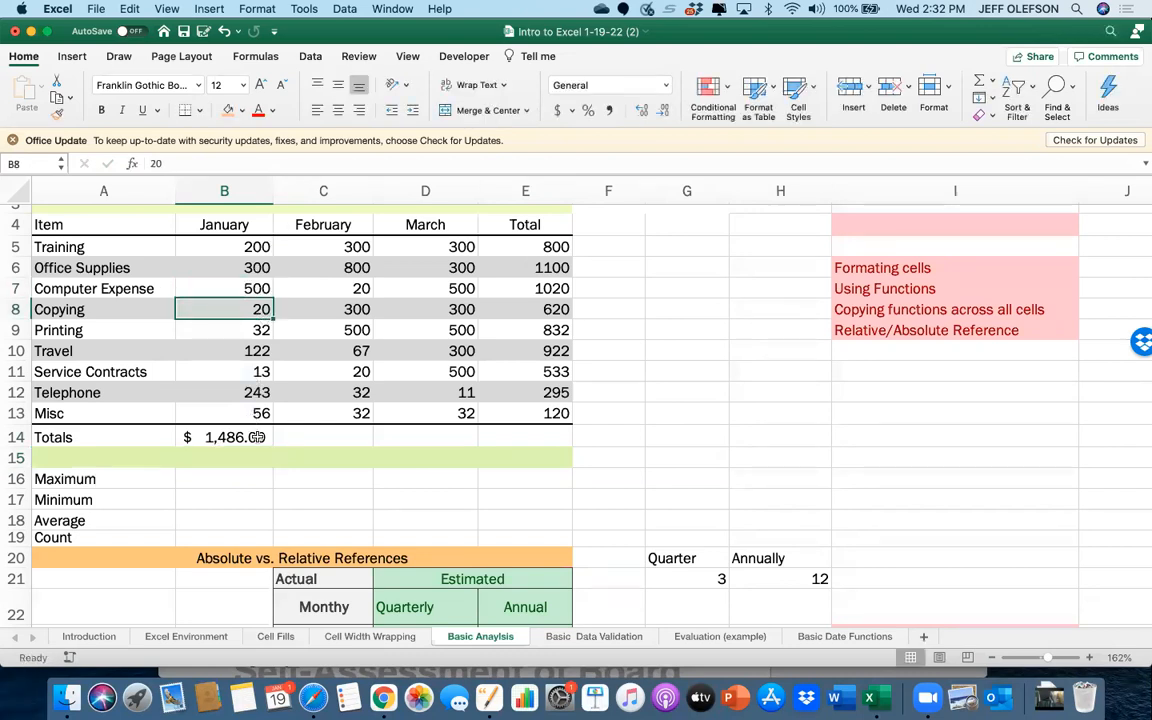
pyautogui.click(258, 440)
pyautogui.press('Delete')
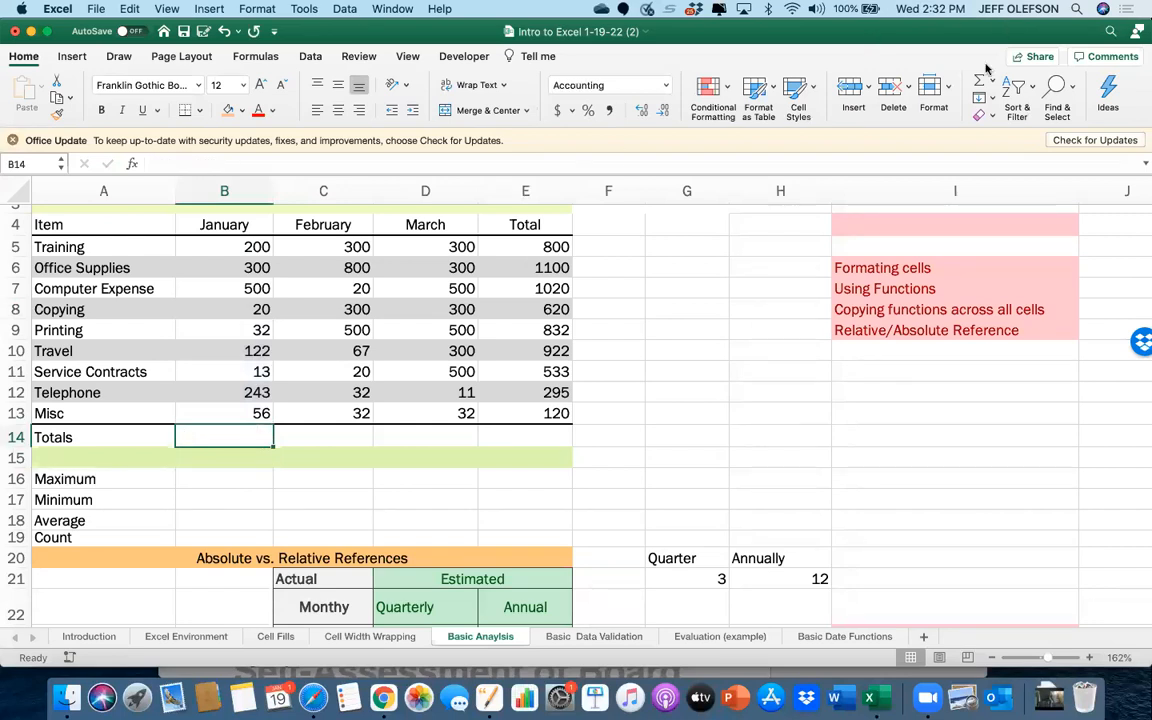
# Sum the January expenses B5:B13 in B14 and copy the formula across the Totals row through E14
pyautogui.click(980, 80)
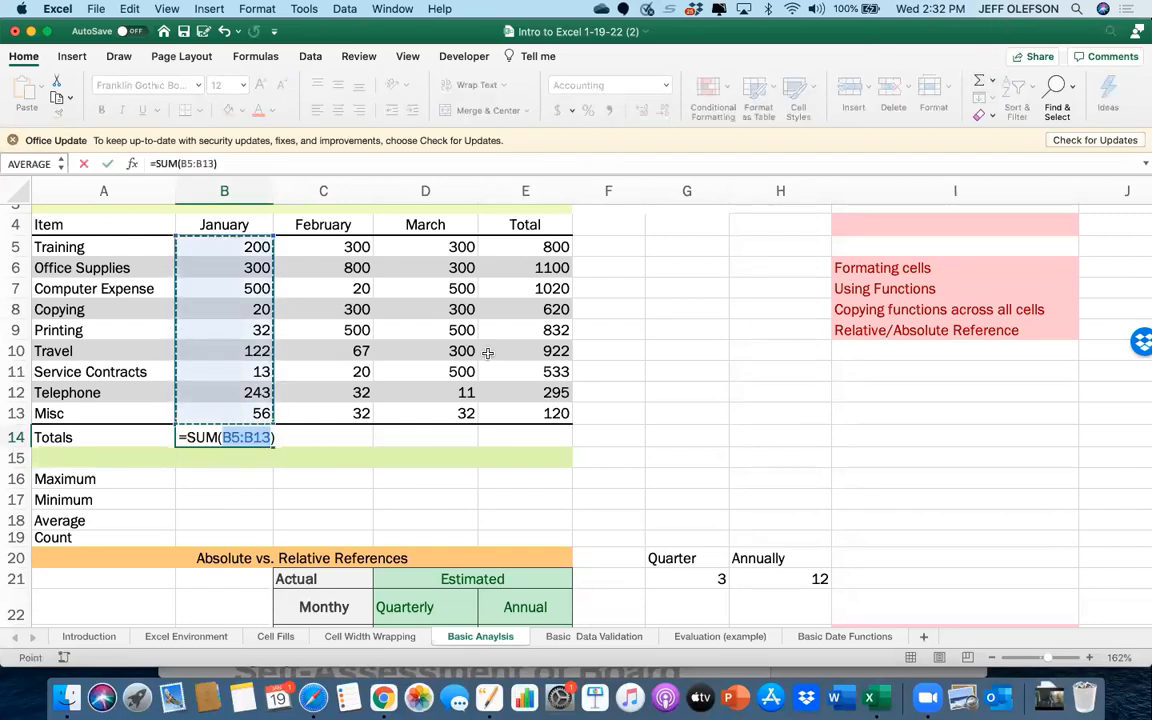
pyautogui.press('Return')
pyautogui.press('Up')
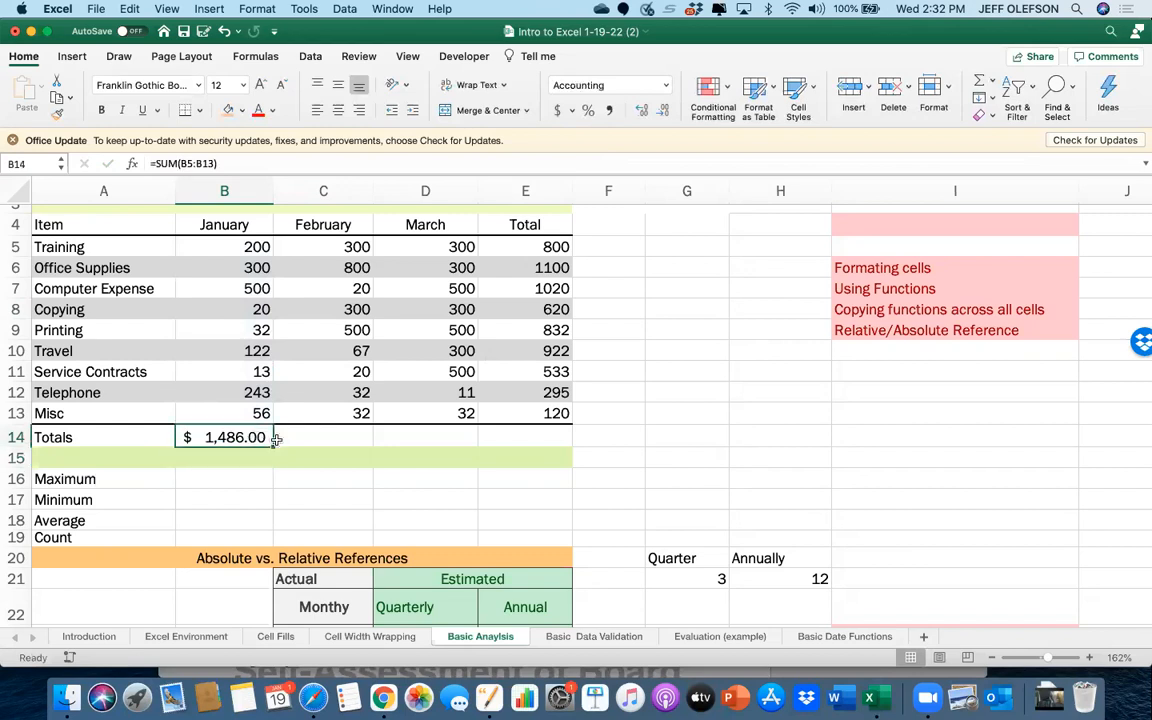
pyautogui.moveTo(270, 445); pyautogui.dragTo(537, 437)
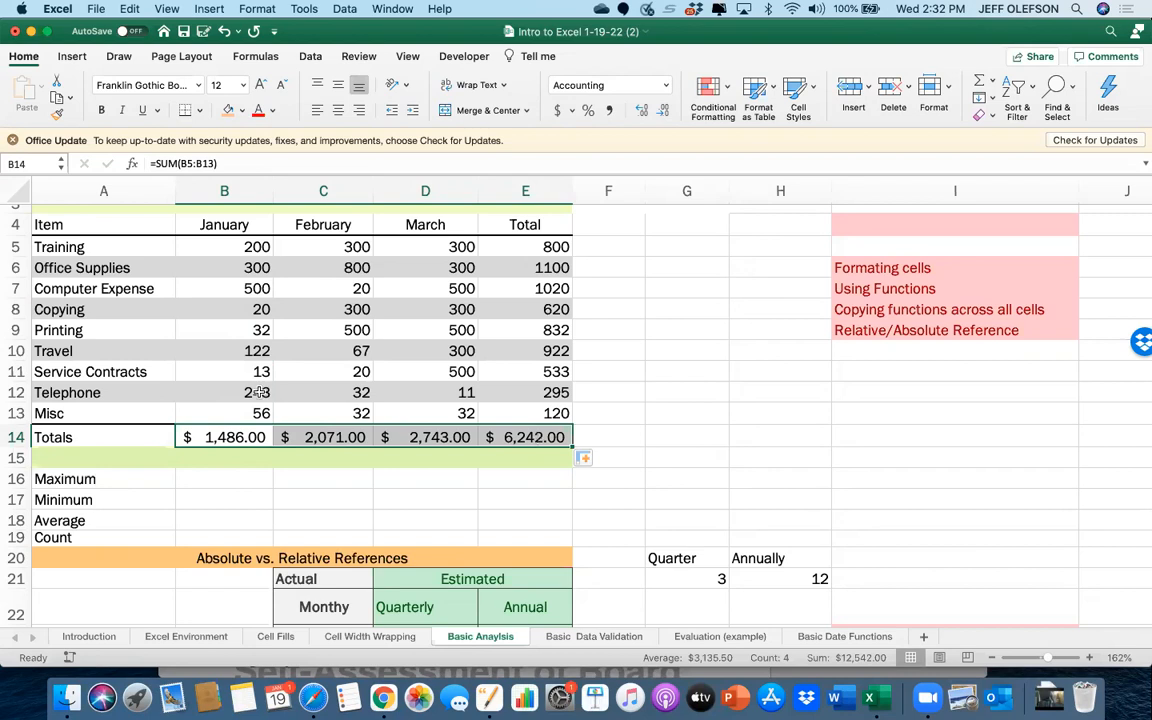
# Enter =MAX(B5:B13) in B16 and fill it across the Maximum row through E16
pyautogui.click(235, 479)
pyautogui.write('=max(')
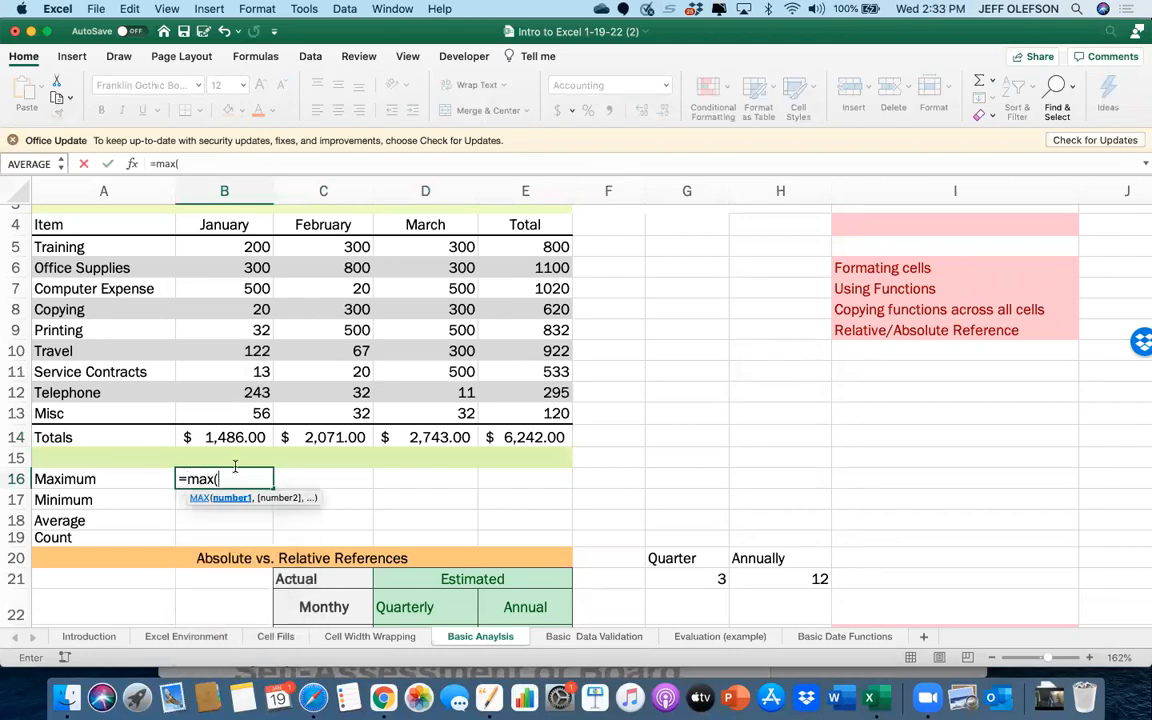
pyautogui.moveTo(256, 415); pyautogui.dragTo(240, 254)
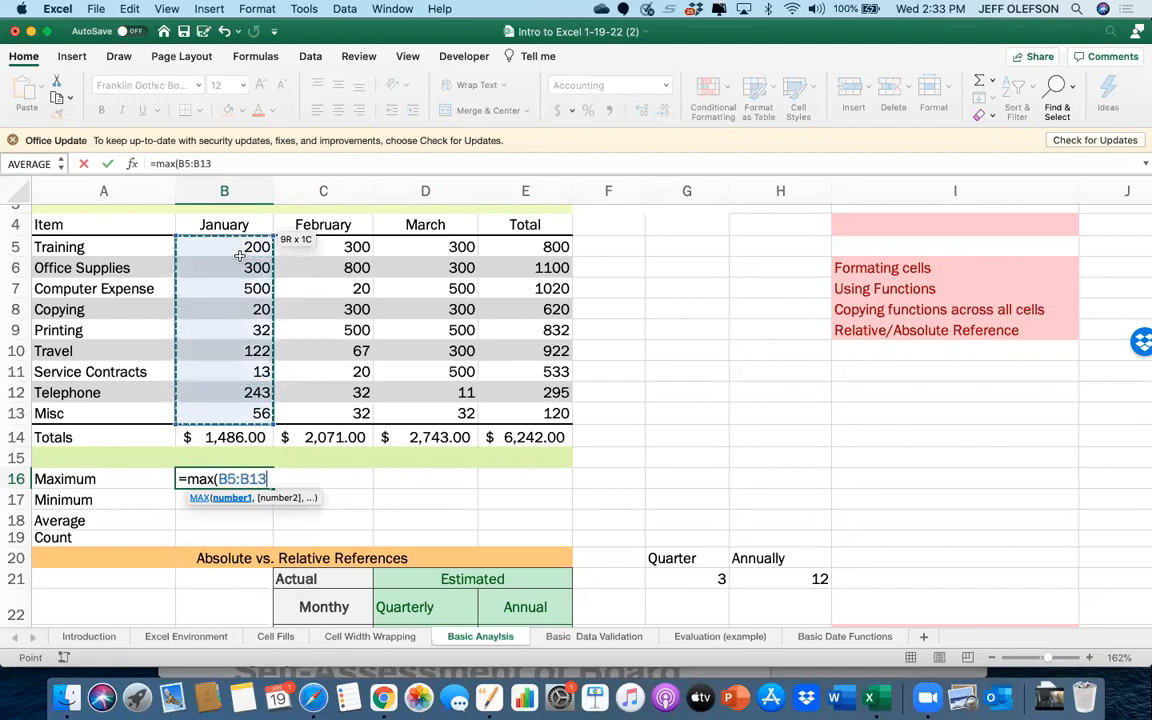
pyautogui.write(')')
pyautogui.press('Return')
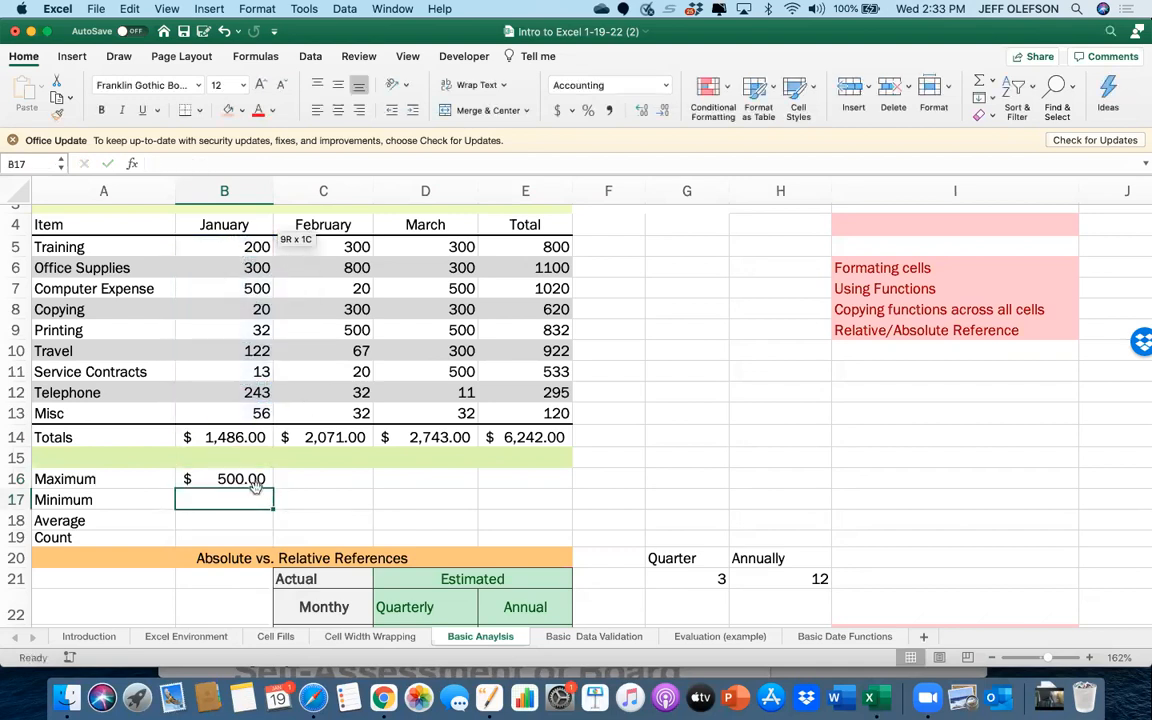
pyautogui.click(262, 482)
pyautogui.moveTo(270, 490); pyautogui.dragTo(547, 484)
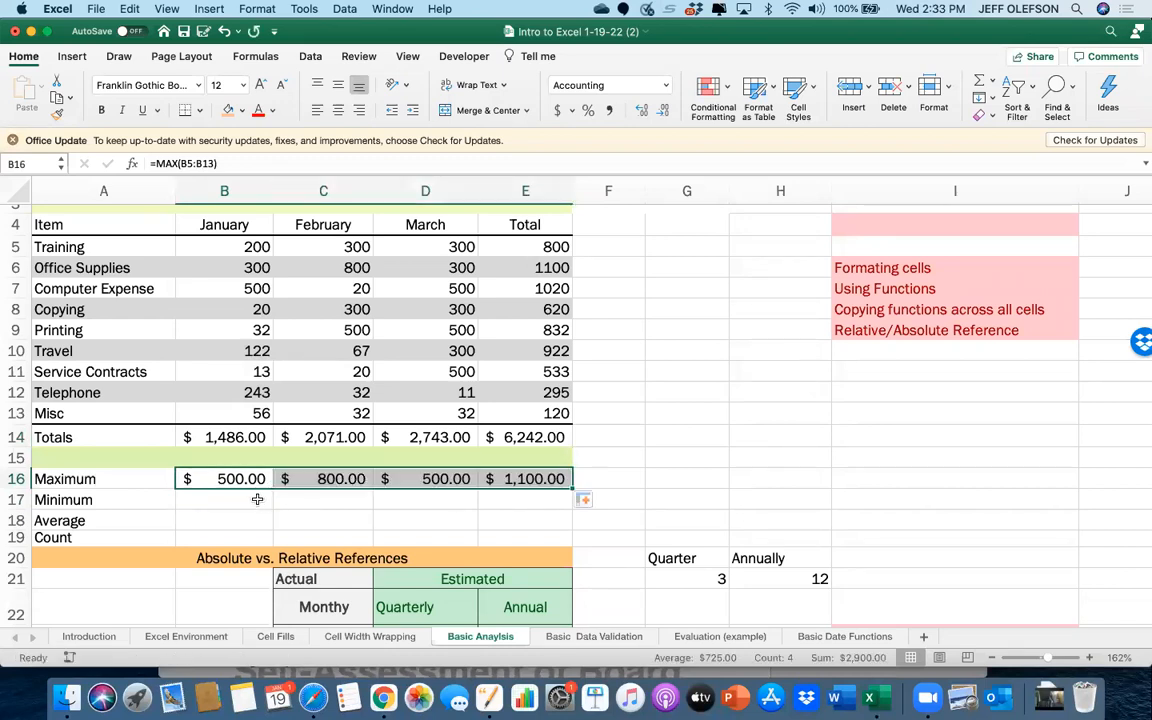
# Enter =MIN(B5:B13) in B17 and fill it across the Minimum row through E17
pyautogui.click(257, 499)
pyautogui.write('=Min')
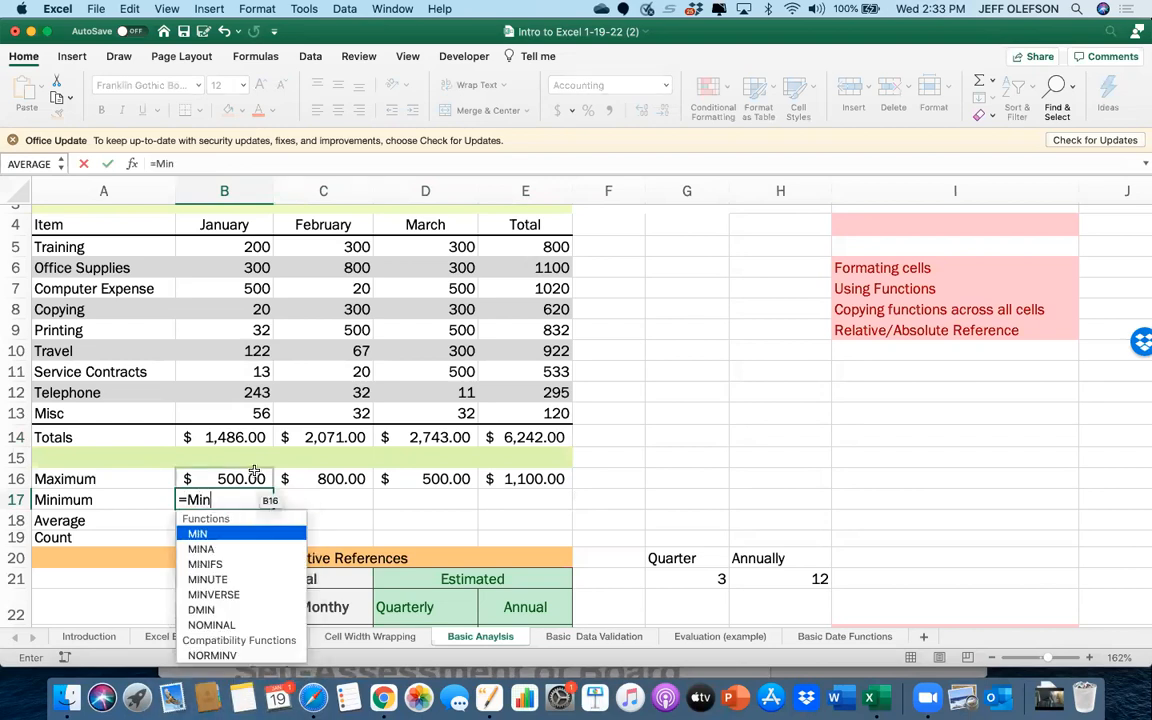
pyautogui.write('9')
pyautogui.press('BackSpace')
pyautogui.write('(')
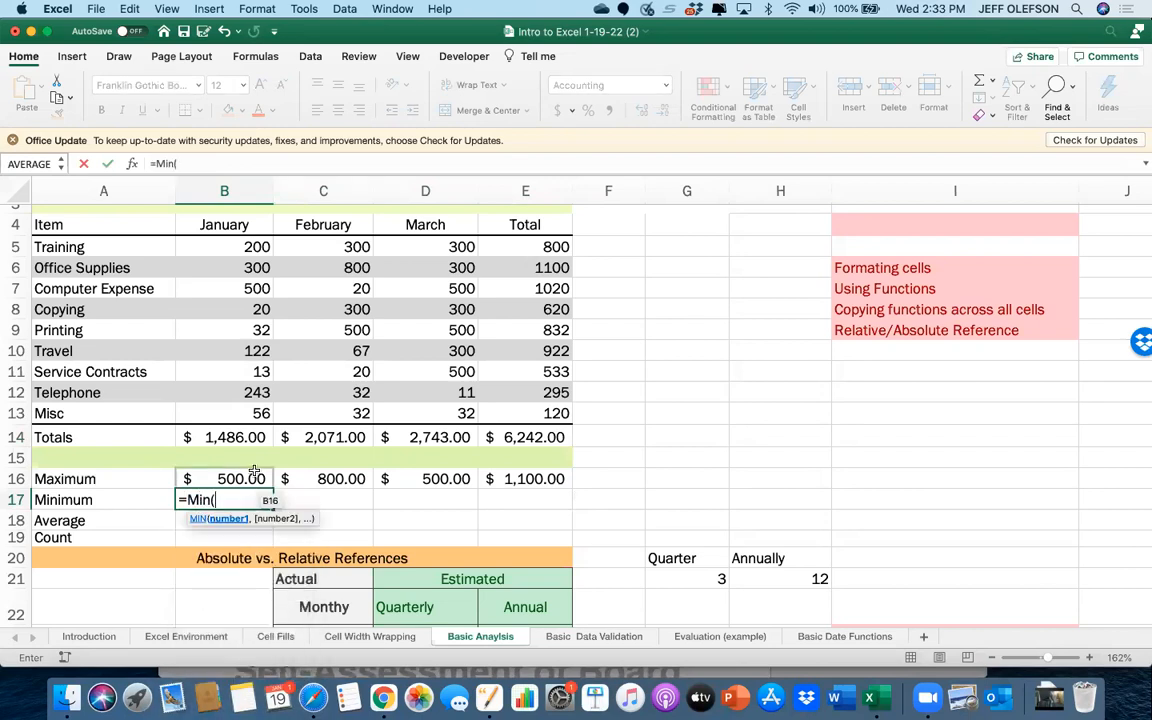
pyautogui.moveTo(246, 408); pyautogui.dragTo(234, 254)
pyautogui.write(')')
pyautogui.press('Return')
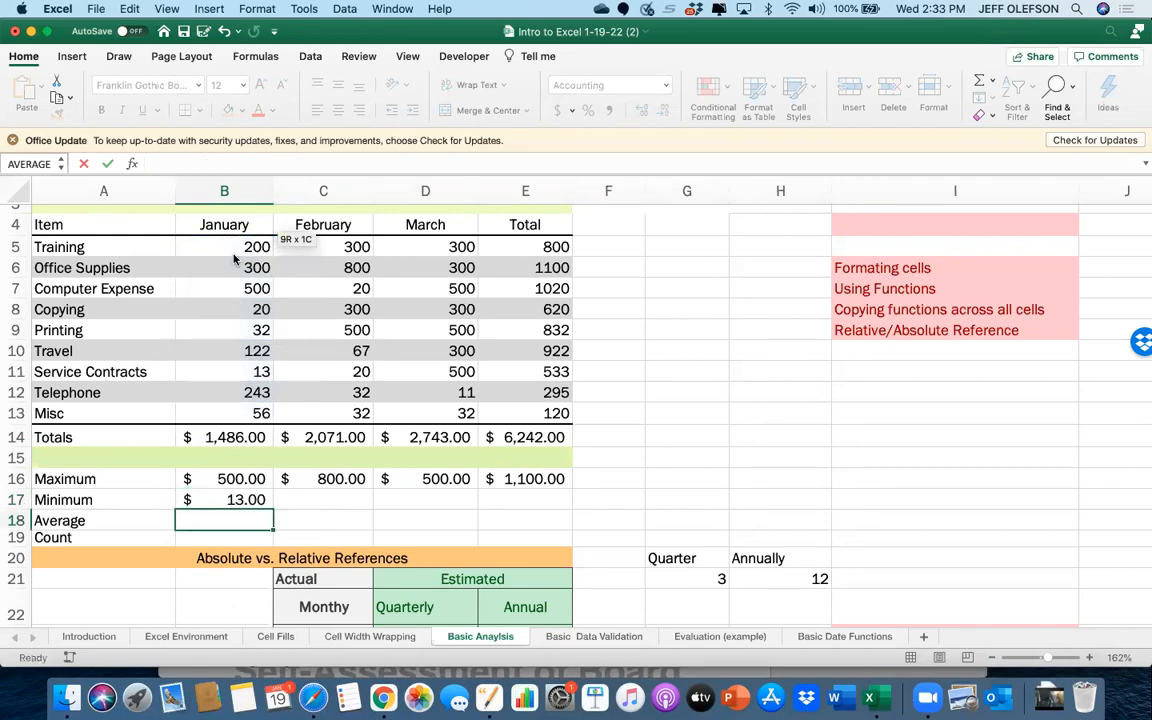
pyautogui.click(257, 494)
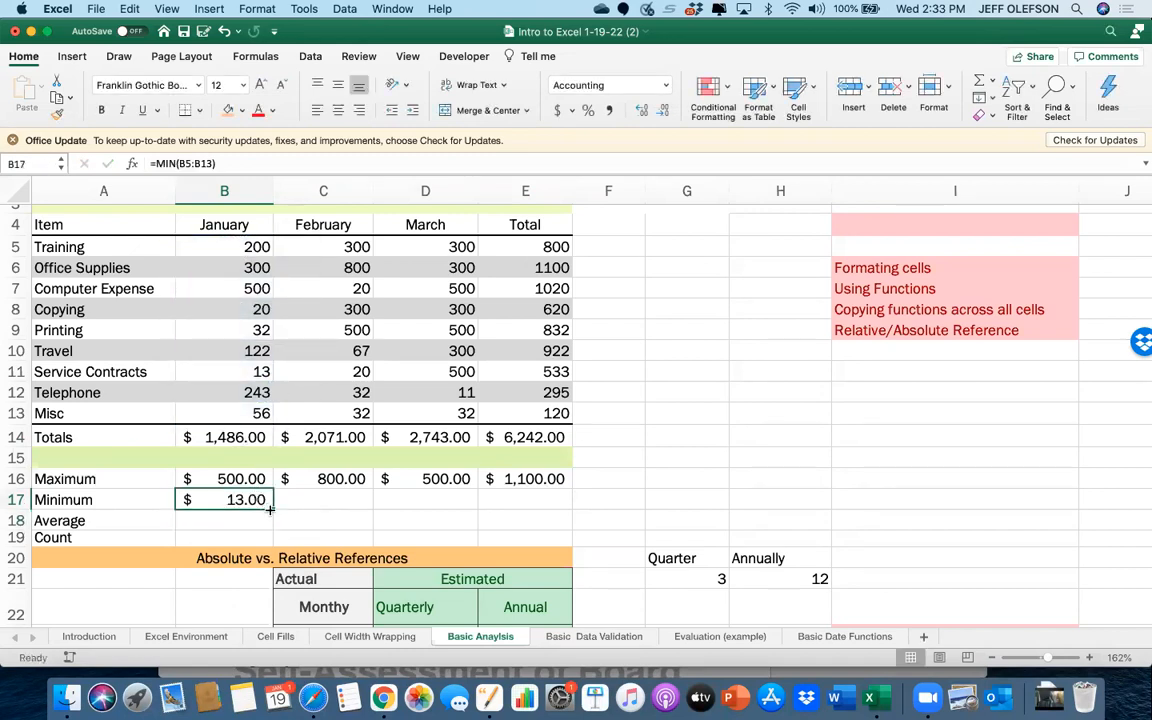
pyautogui.moveTo(327, 510); pyautogui.dragTo(537, 502)
# Enter =AVERAGE(B5:B13) in B18 and fill it across the Average row through E18
pyautogui.click(238, 523)
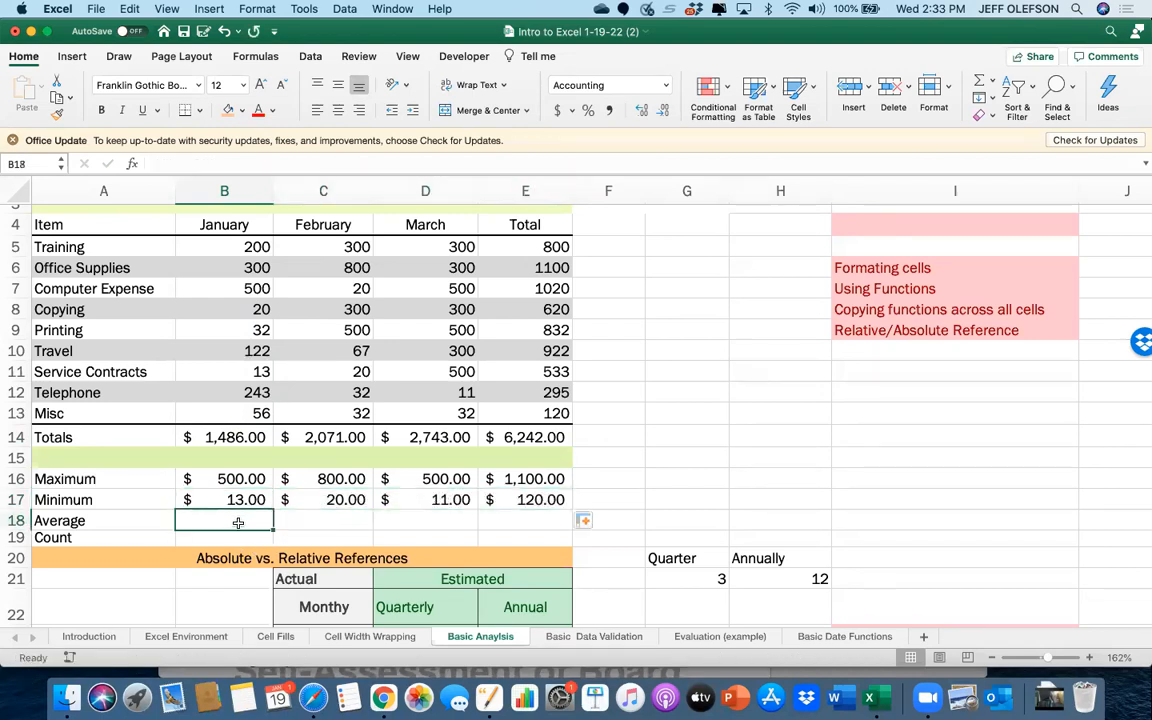
pyautogui.write('A')
pyautogui.press('BackSpace')
pyautogui.write('=Av')
pyautogui.write('erahe')
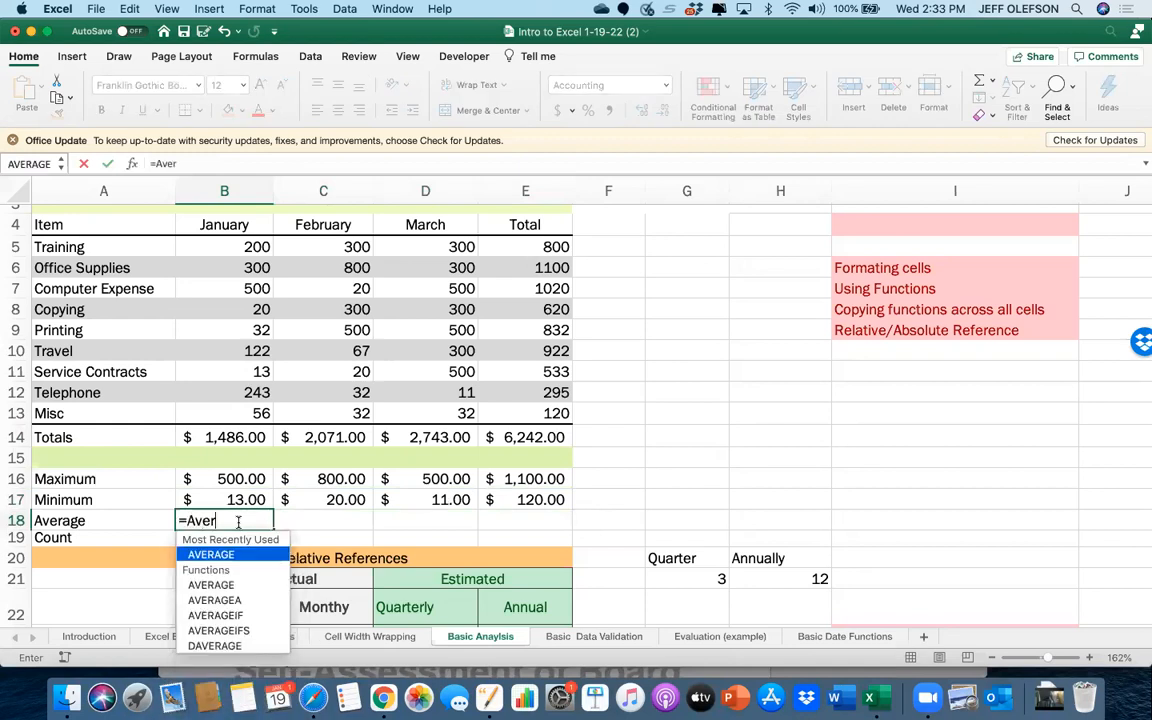
pyautogui.press('BackSpace')
pyautogui.write('ge(')
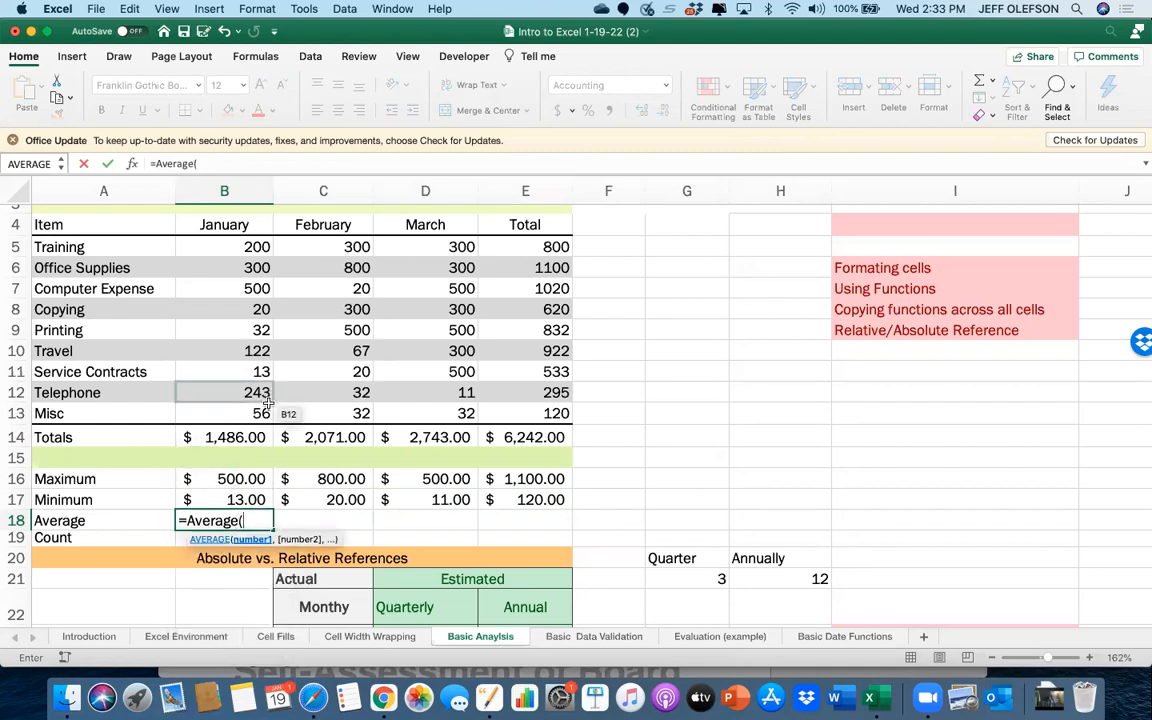
pyautogui.moveTo(267, 413); pyautogui.dragTo(263, 247)
pyautogui.press('Return')
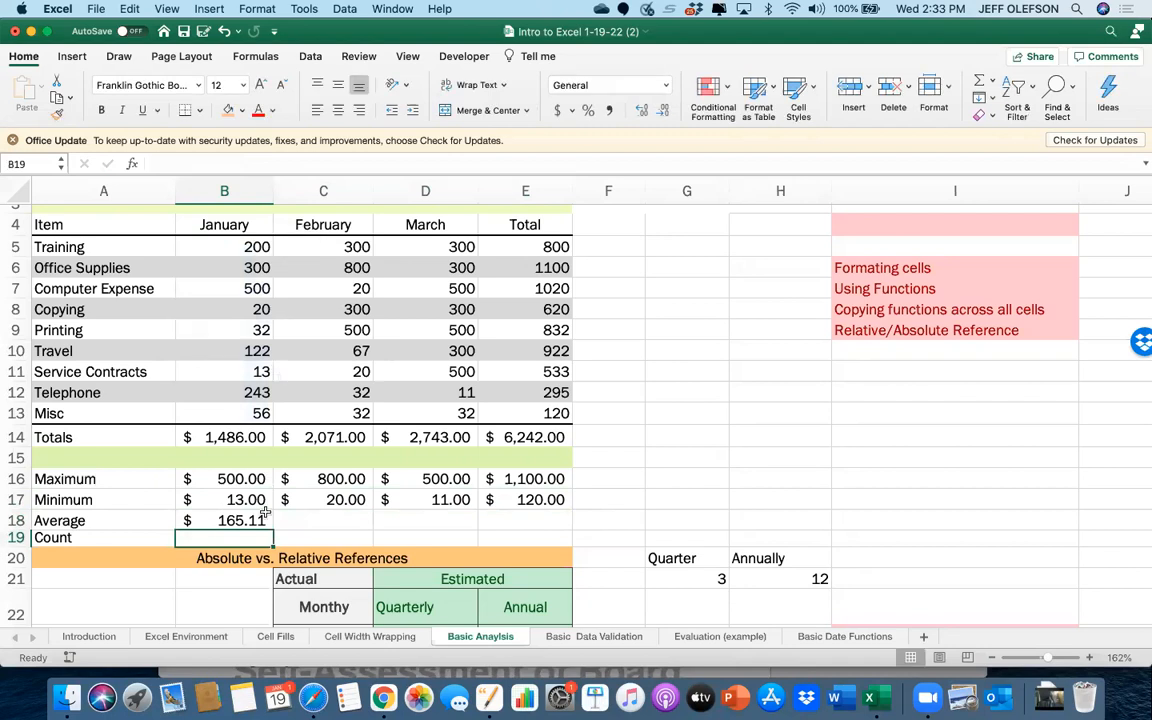
pyautogui.click(266, 520)
pyautogui.moveTo(274, 531); pyautogui.dragTo(550, 522)
pyautogui.scroll(-6, 400, 430)
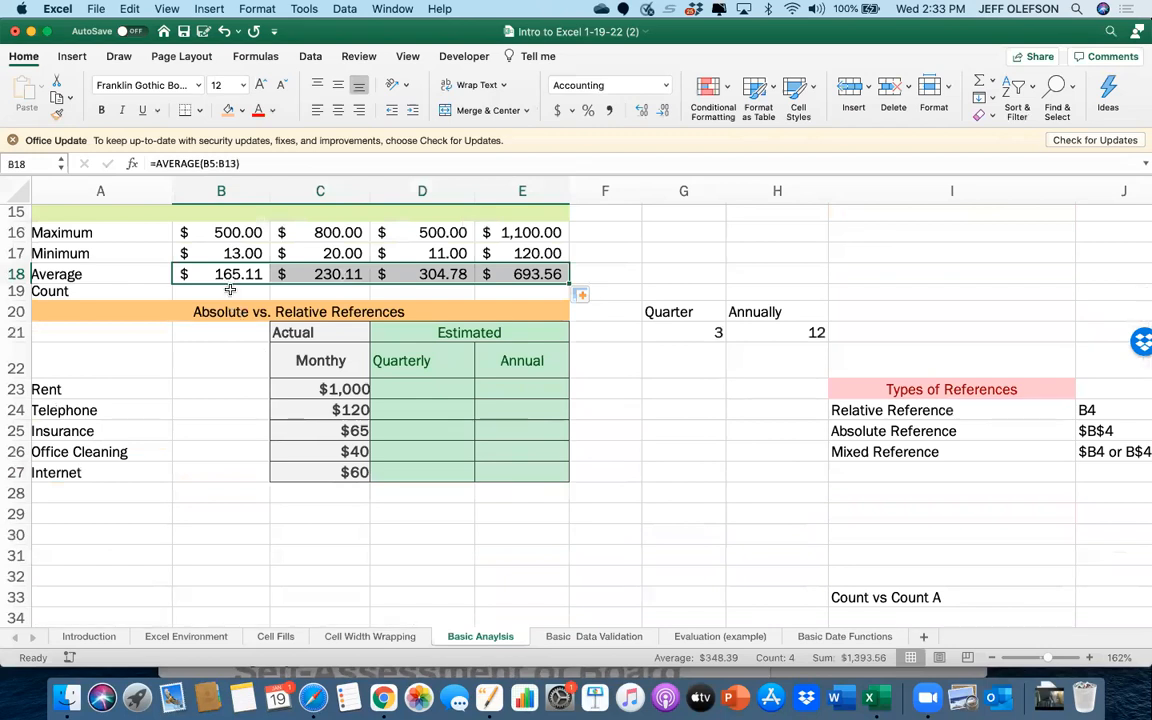
pyautogui.click(230, 290)
pyautogui.write('=')
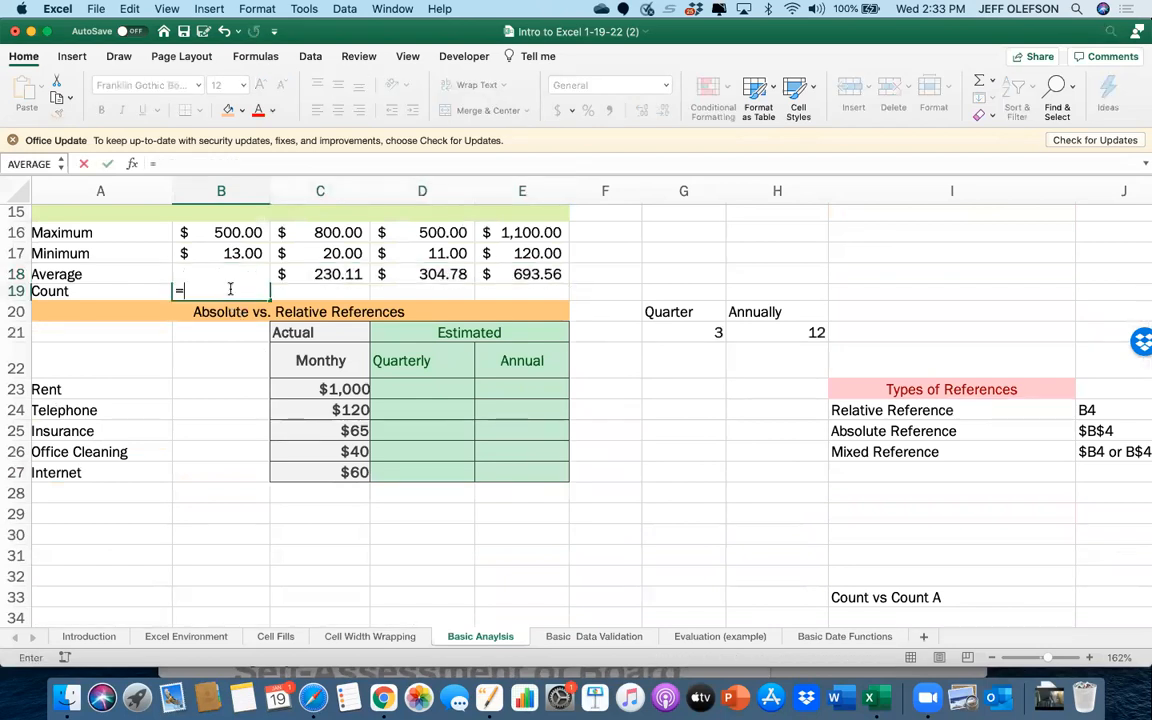
pyautogui.press('Escape')
pyautogui.scroll(4, 548, 345)
pyautogui.scroll(3, 550, 350)
pyautogui.scroll(-1, 550, 344)
pyautogui.click(551, 341)
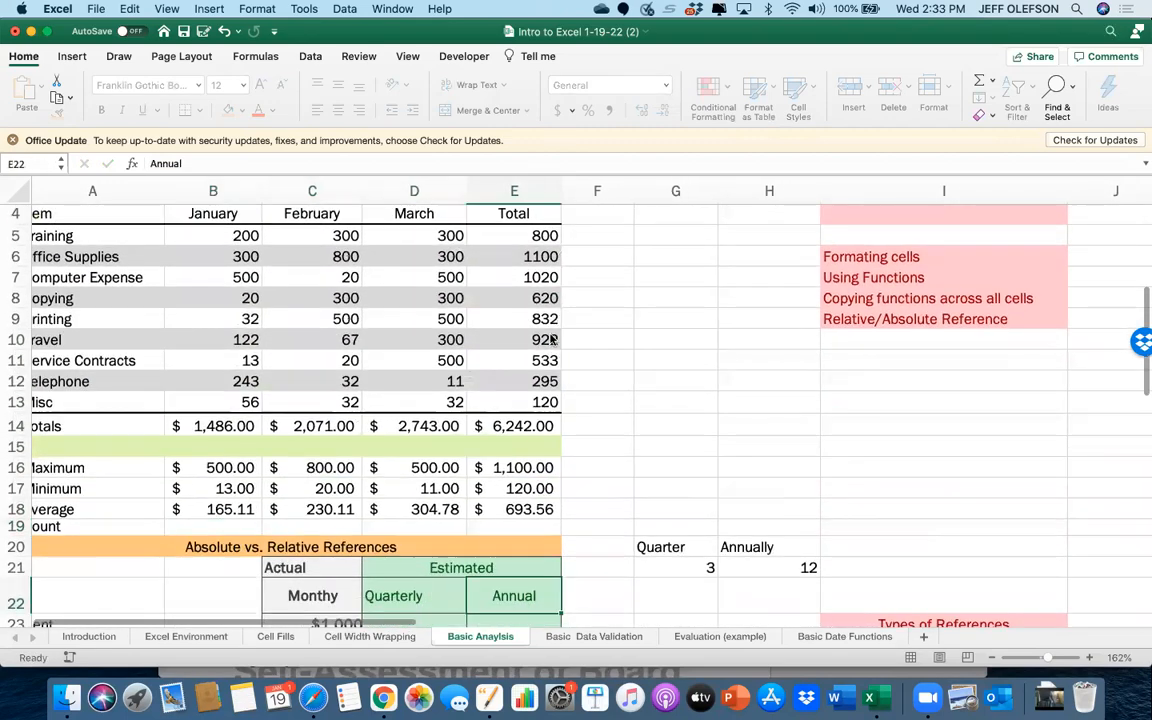
pyautogui.scroll(-1, 552, 340)
pyautogui.scroll(-5, 567, 359)
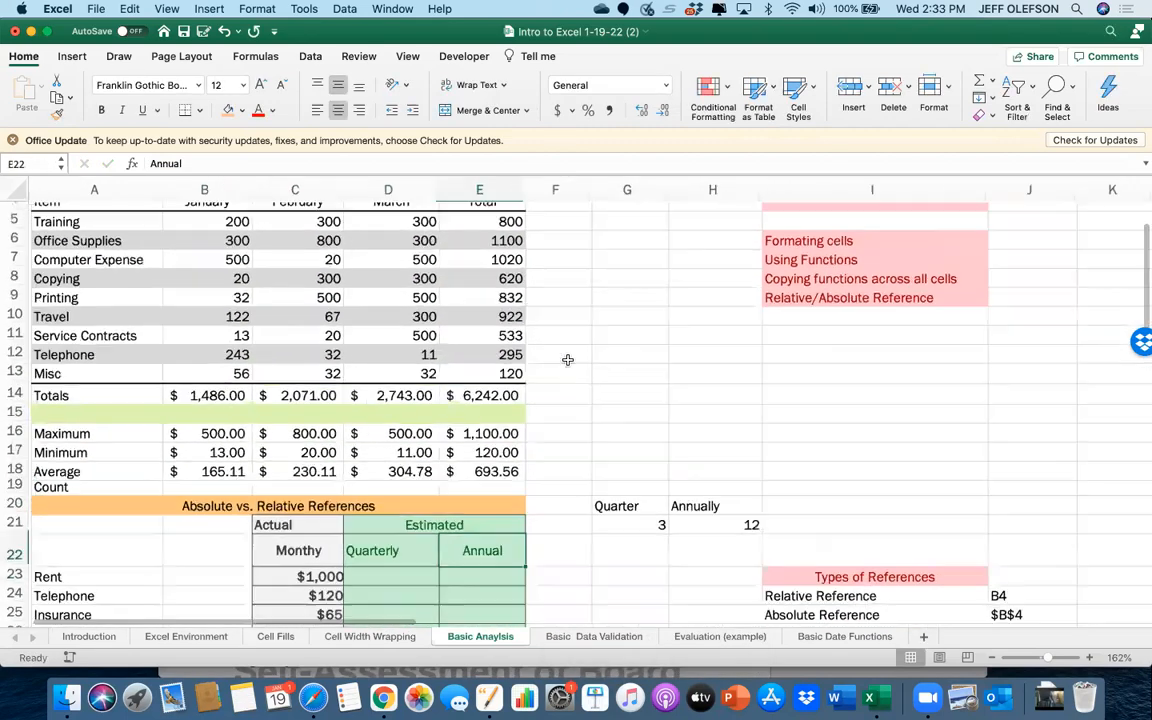
# Enter =COUNT(B5:B13) in B19 and fill it across the Count row through E19
pyautogui.click(170, 434)
pyautogui.write('=c')
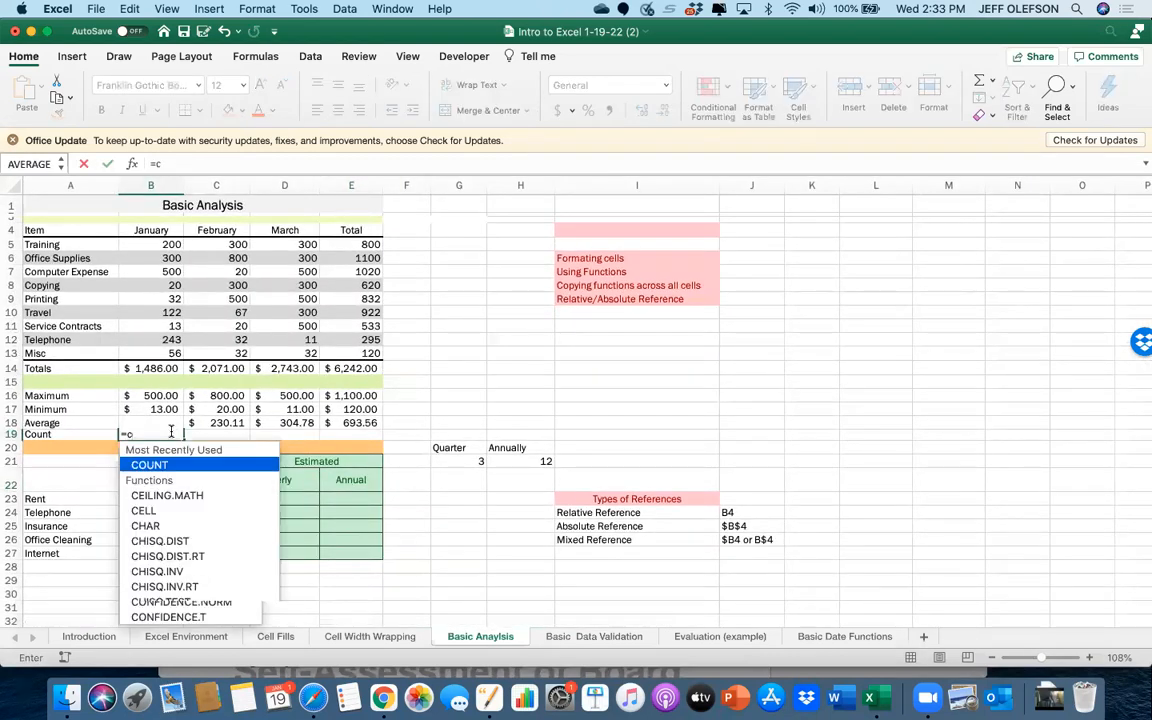
pyautogui.write('ount(')
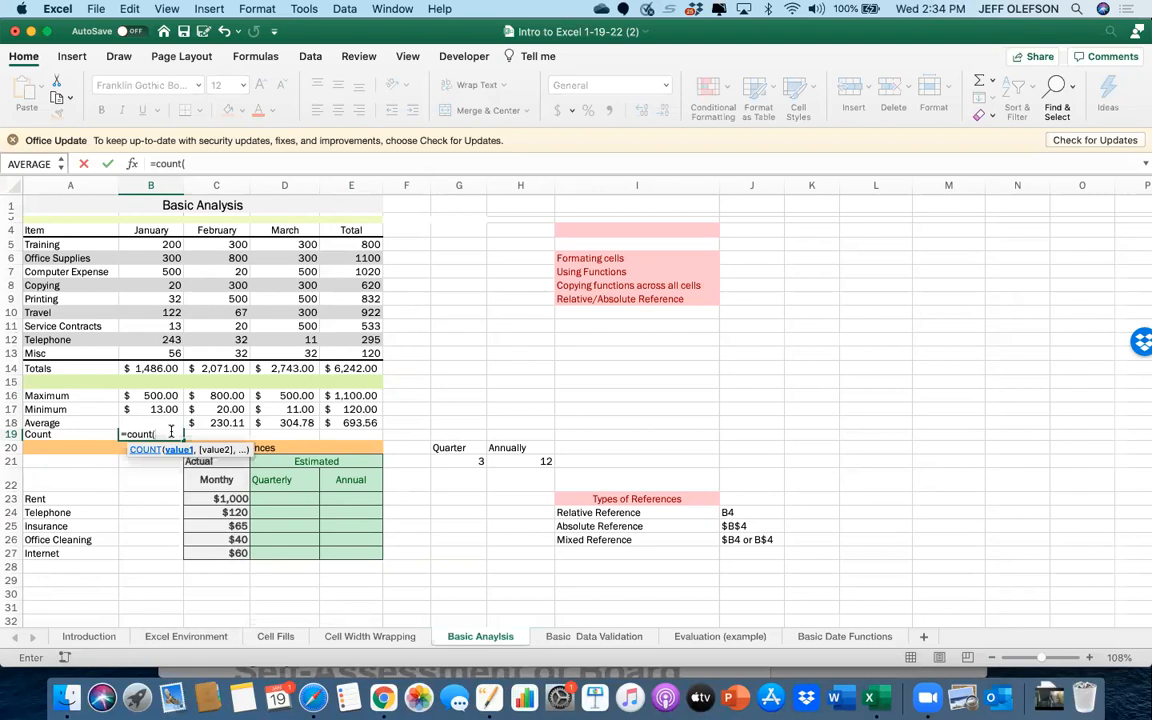
pyautogui.click(160, 353)
pyautogui.moveTo(155, 312); pyautogui.dragTo(163, 245)
pyautogui.press('Return')
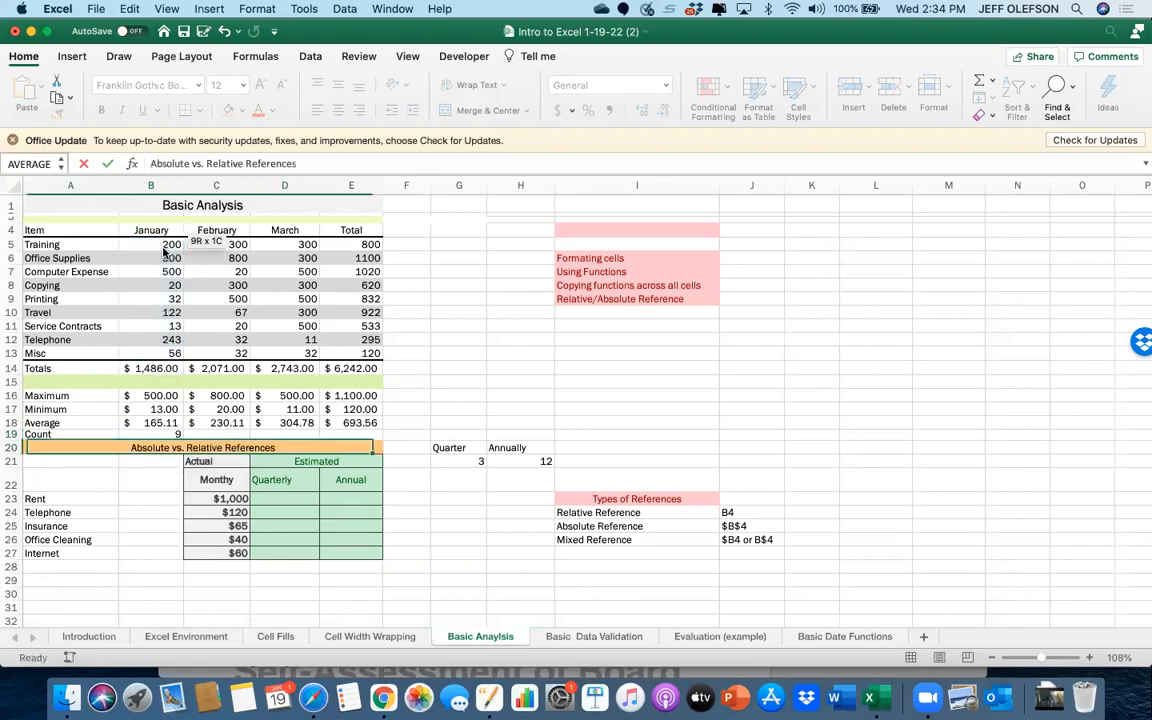
pyautogui.click(180, 435)
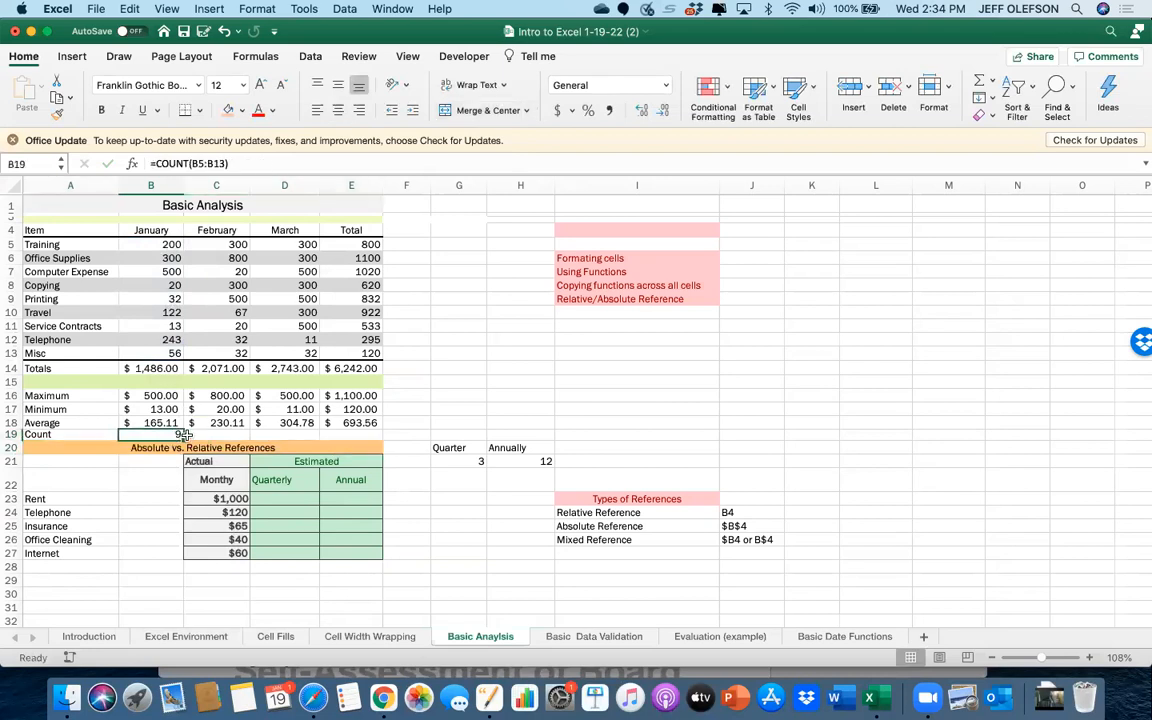
pyautogui.moveTo(180, 435); pyautogui.dragTo(356, 438)
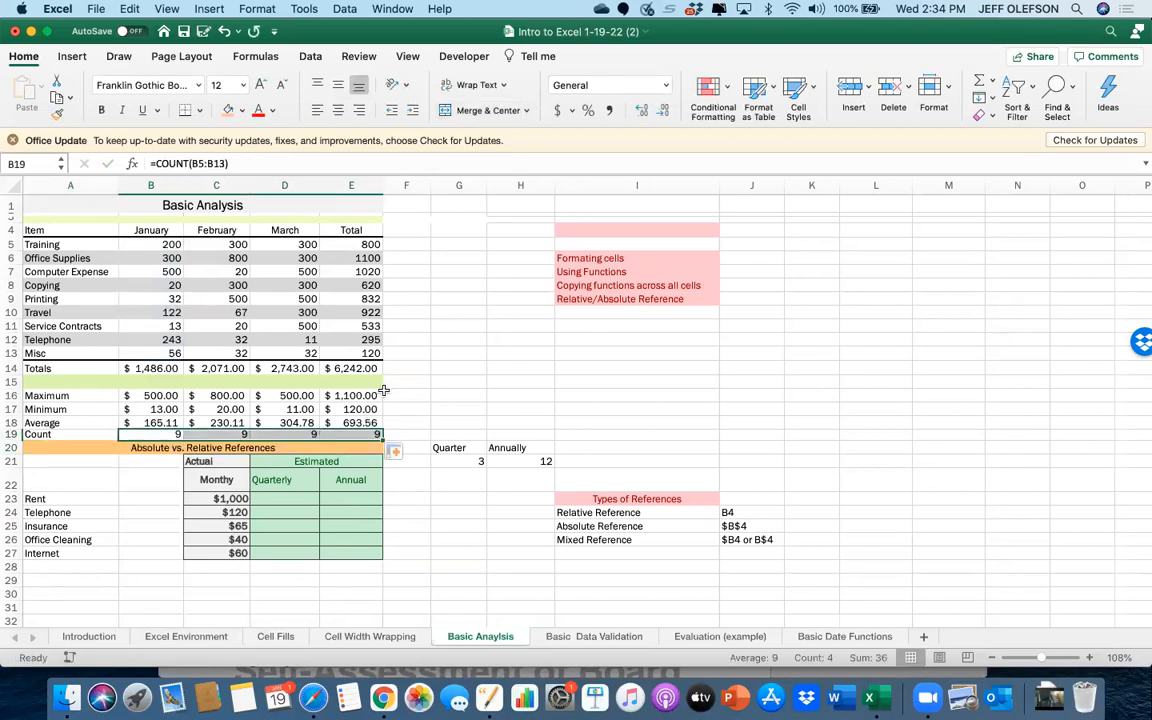
# Clear the February value for Service Contracts in C11
pyautogui.scroll(5, 441, 392)
pyautogui.hscroll(-4, 441, 392)
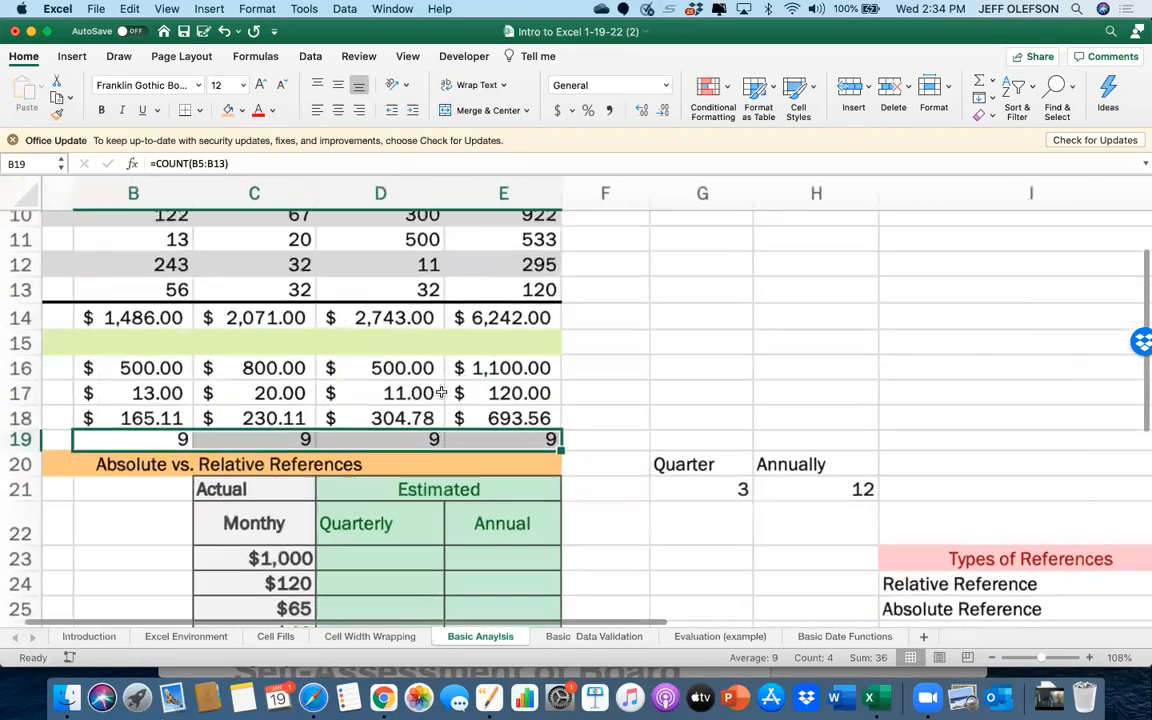
pyautogui.scroll(5, 229, 290)
pyautogui.click(446, 301)
pyautogui.press('Delete')
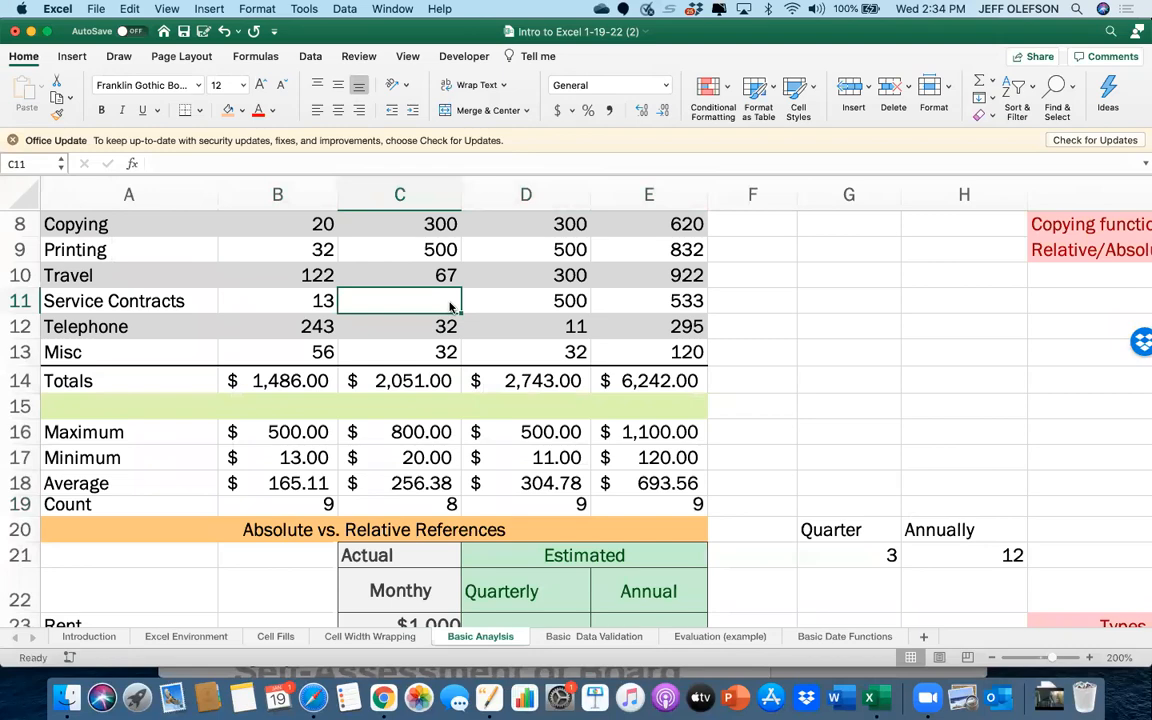
# Enter the numbers 1, 2, 3 and 5 down cells N8 to N11 in the empty area beside the table
pyautogui.hscroll(10, 442, 476)
pyautogui.scroll(-3, 440, 475)
pyautogui.hscroll(6, 438, 475)
pyautogui.scroll(-5, 438, 475)
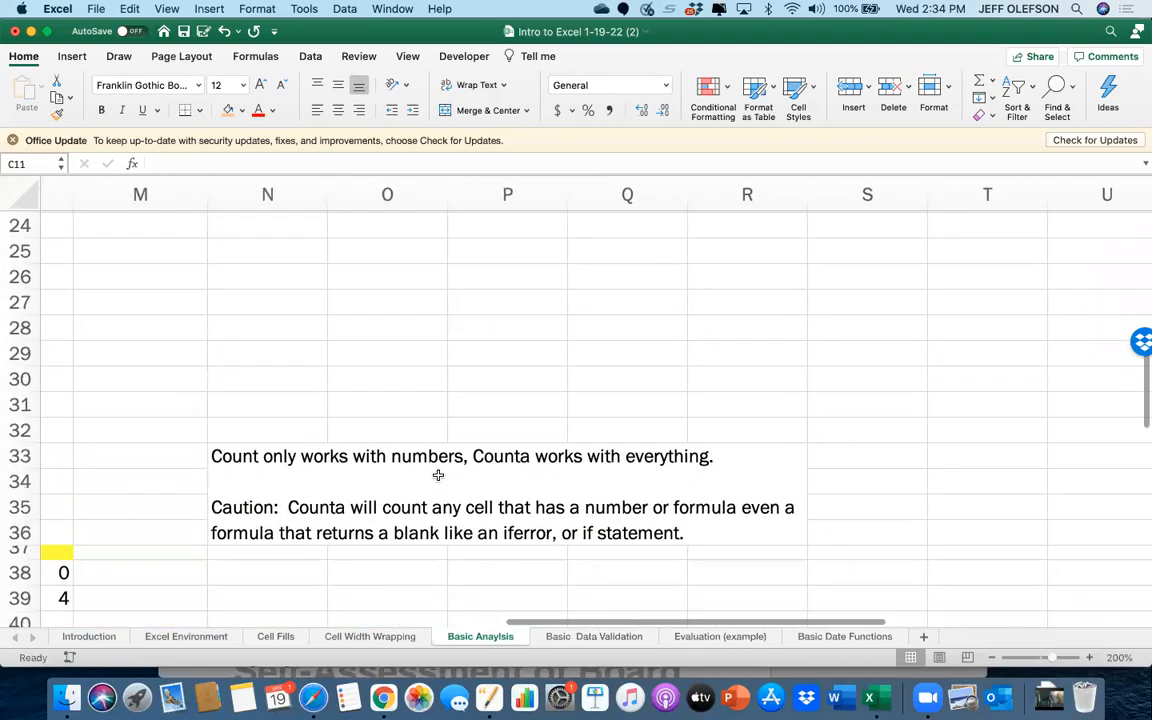
pyautogui.scroll(-5, 438, 475)
pyautogui.scroll(5, 438, 474)
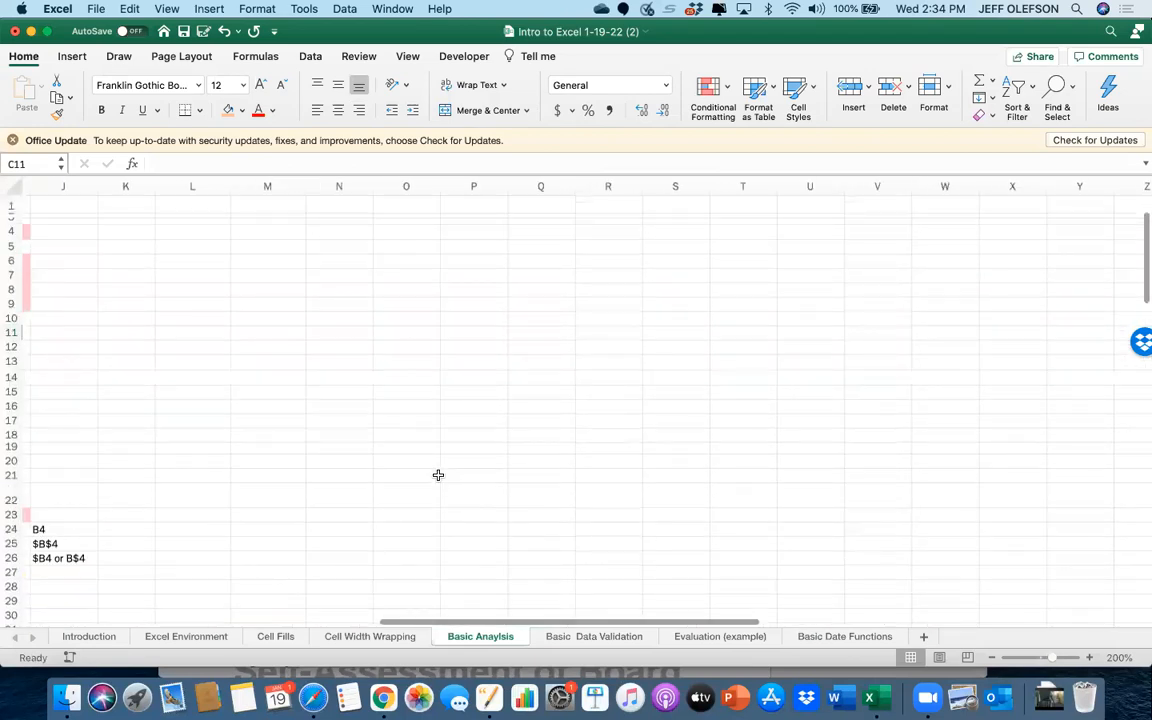
pyautogui.click(414, 288)
pyautogui.click(506, 288)
pyautogui.write('1')
pyautogui.press('Return')
pyautogui.write('2')
pyautogui.press('Return')
pyautogui.write('3')
pyautogui.press('Return')
pyautogui.write('5')
pyautogui.press('Return')
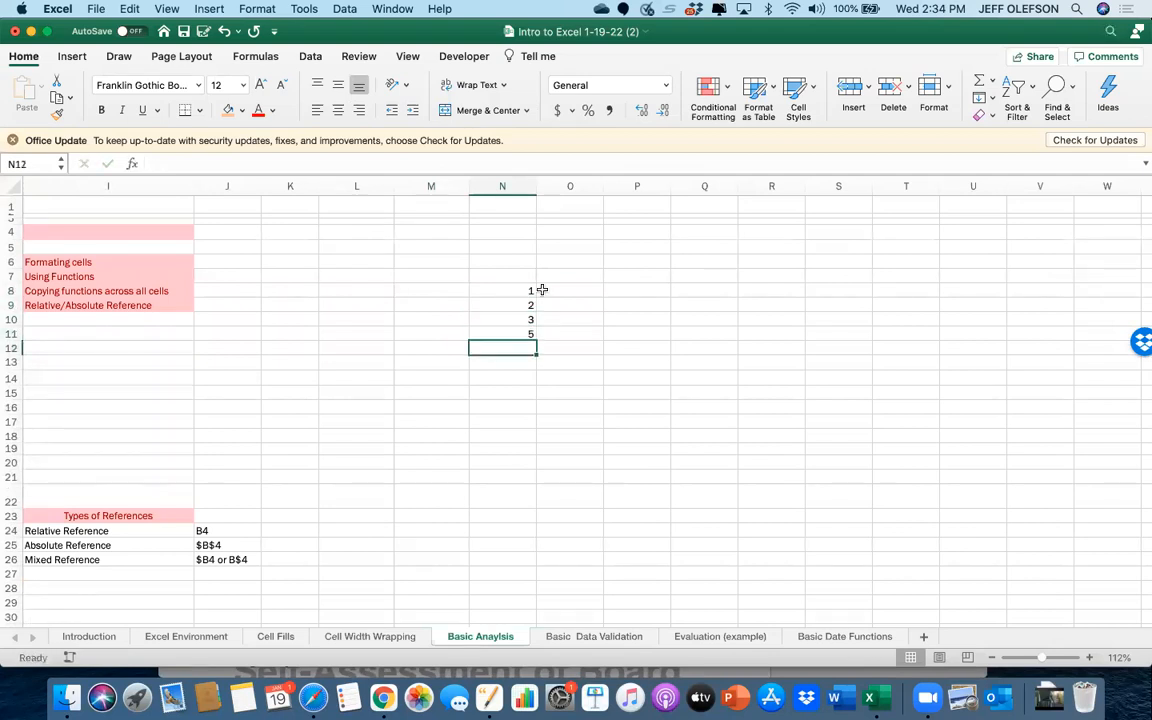
# Enter the text items Pens in O8 and Pencils in O9, beside the numbers
pyautogui.click(585, 290)
pyautogui.write('Pens')
pyautogui.press('Return')
pyautogui.write('Penc')
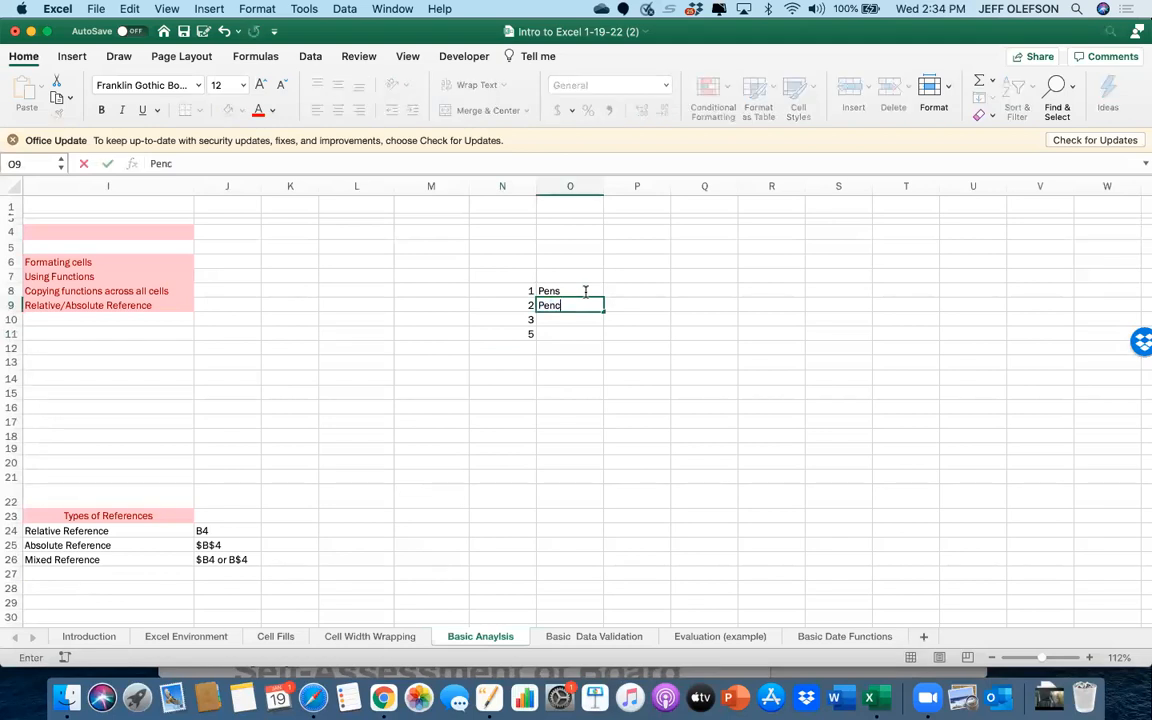
pyautogui.write('ils')
pyautogui.press('Return')
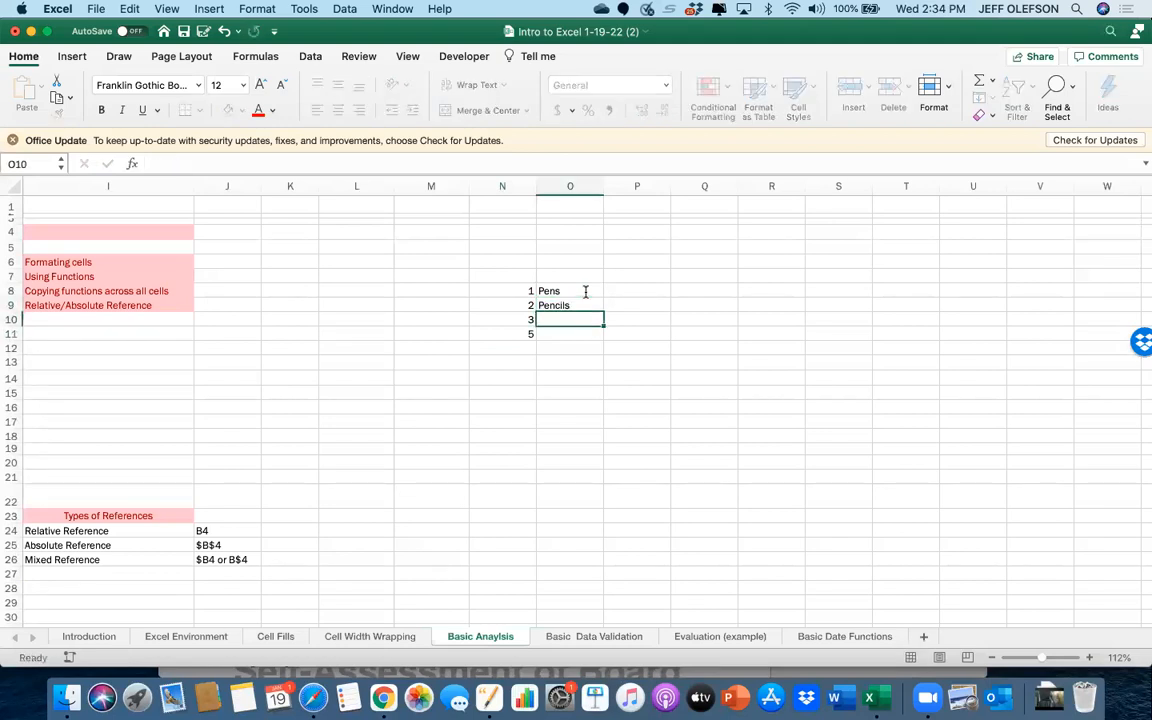
# Complete the item list in column O with Paper in O10 and Pens in O11
pyautogui.write('Pap[er')
pyautogui.press('Return')
pyautogui.write('\\')
pyautogui.press('Up')
pyautogui.press('BackSpace')
pyautogui.write('Paper')
pyautogui.press('Return')
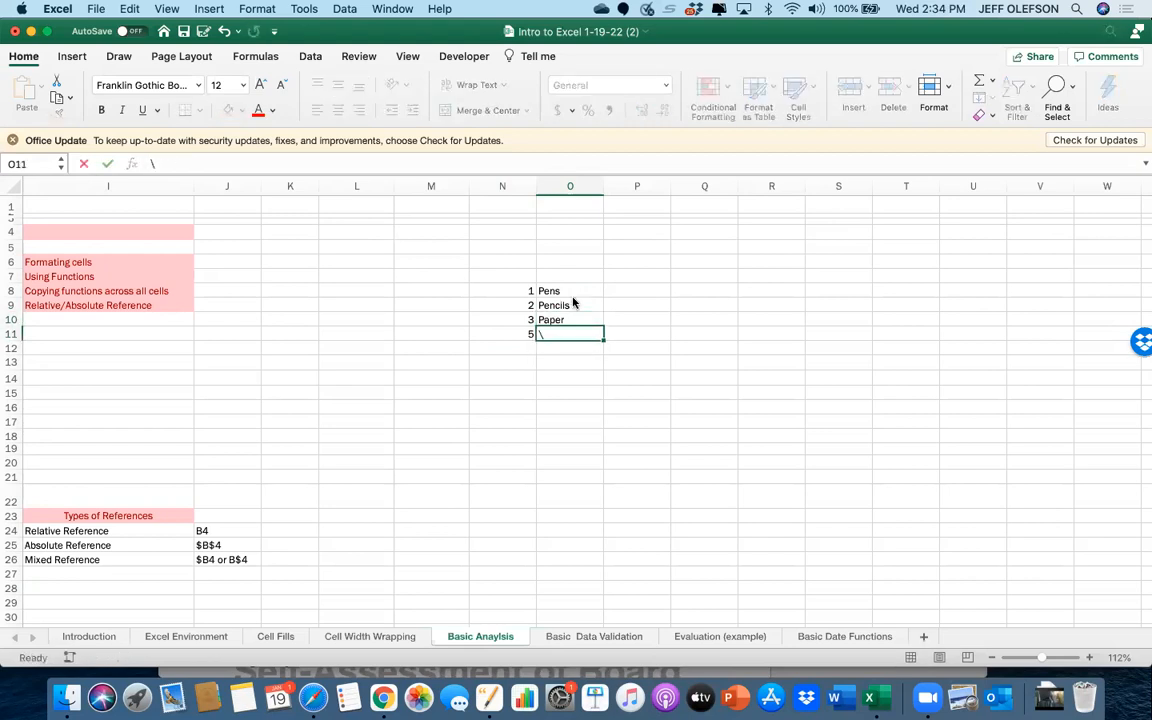
pyautogui.write('Pens')
pyautogui.press('Return')
# Count the numbers in N8:N11 with a COUNT formula in N12
pyautogui.press('Left')
pyautogui.write('=cou')
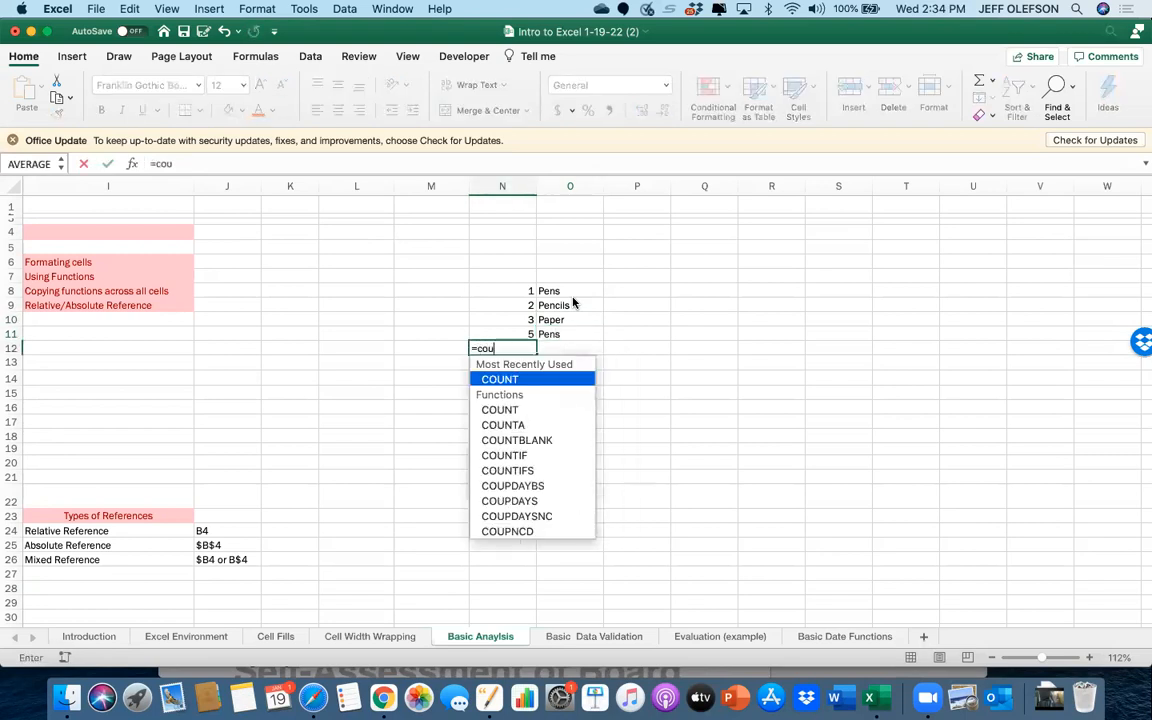
pyautogui.write('nt(')
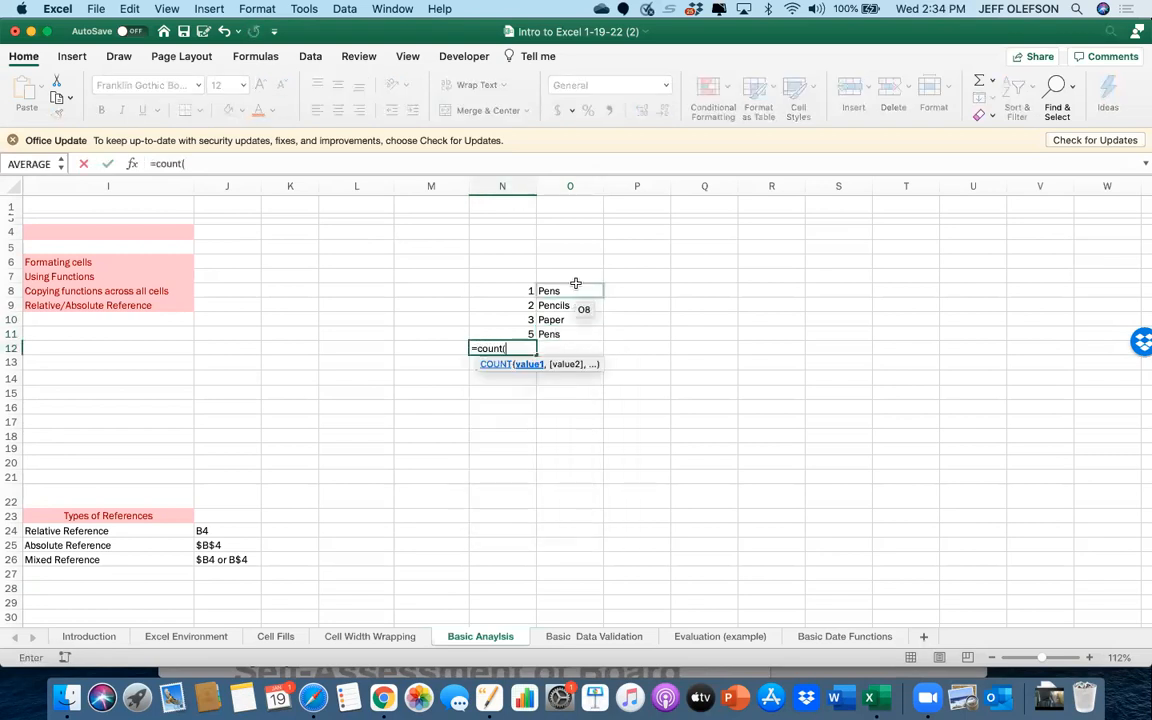
pyautogui.moveTo(521, 330); pyautogui.dragTo(523, 296)
pyautogui.press('Return')
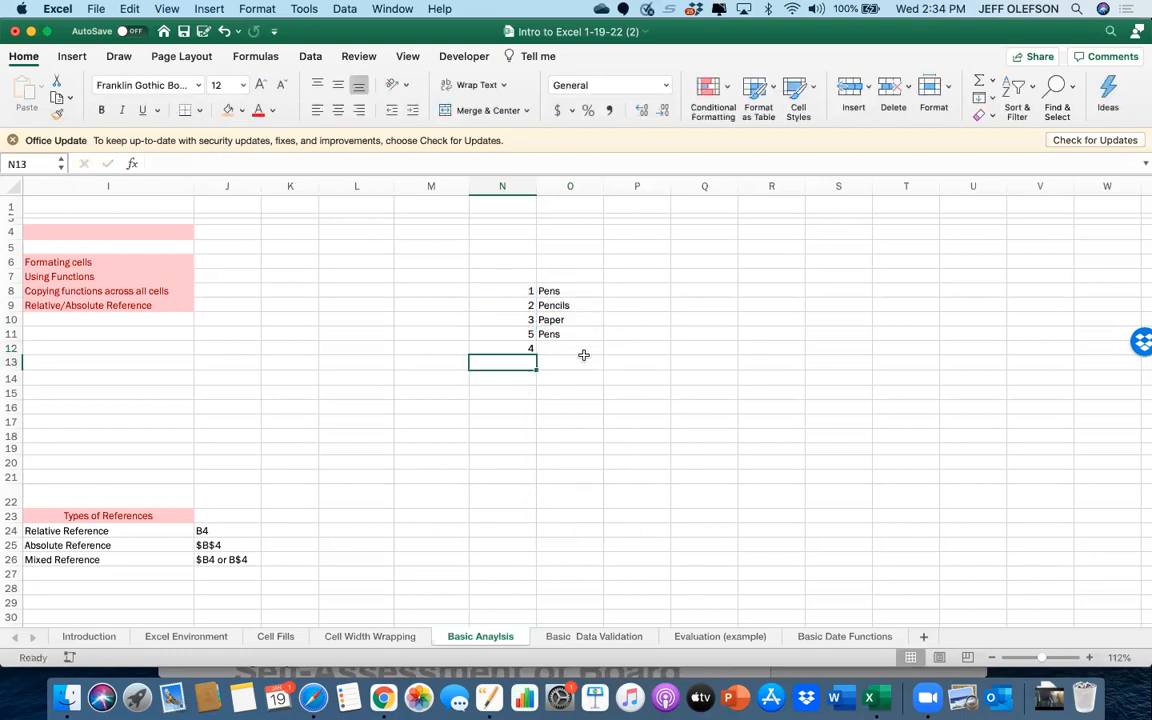
# Copy the COUNT formula from N12 across to O12 so it covers the item names in O8:O11
pyautogui.click(528, 349)
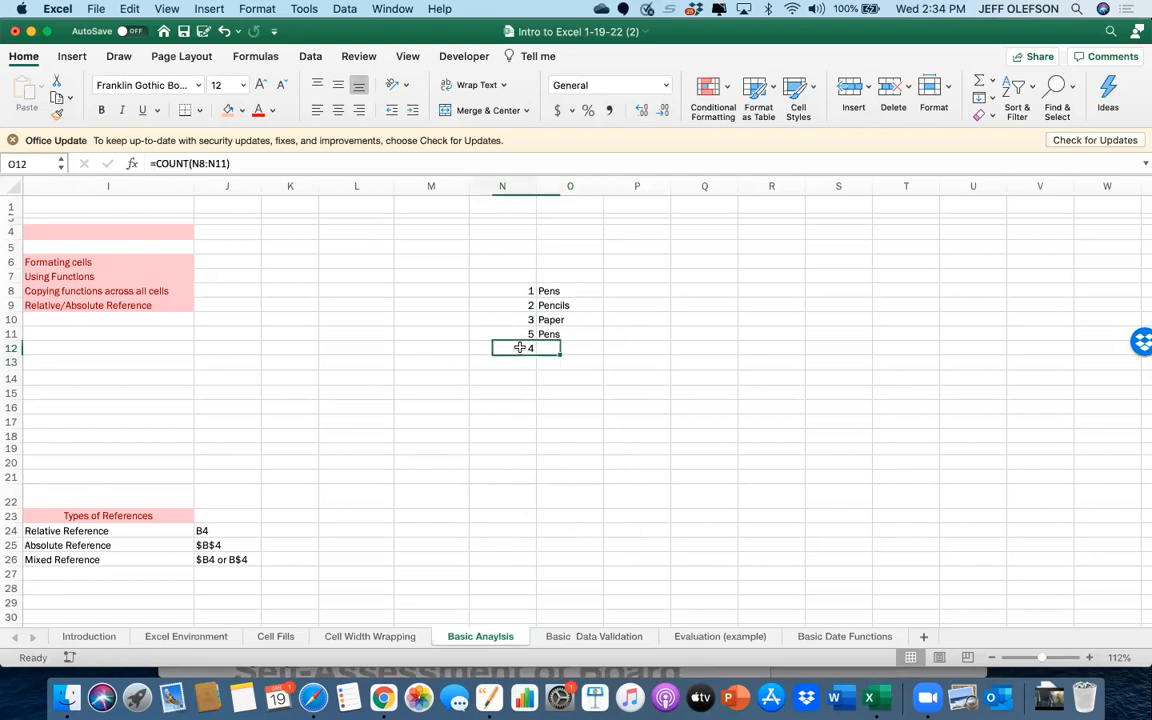
pyautogui.press('Right')
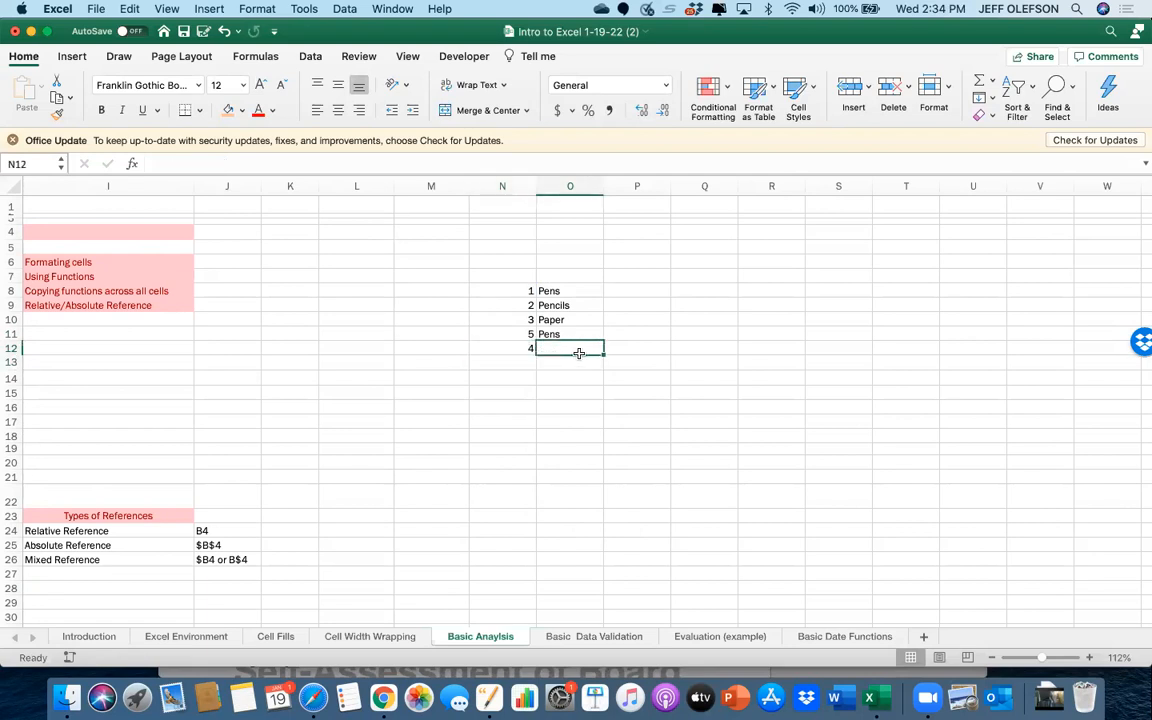
pyautogui.click(527, 348)
pyautogui.moveTo(535, 355); pyautogui.dragTo(580, 356)
pyautogui.click(577, 383)
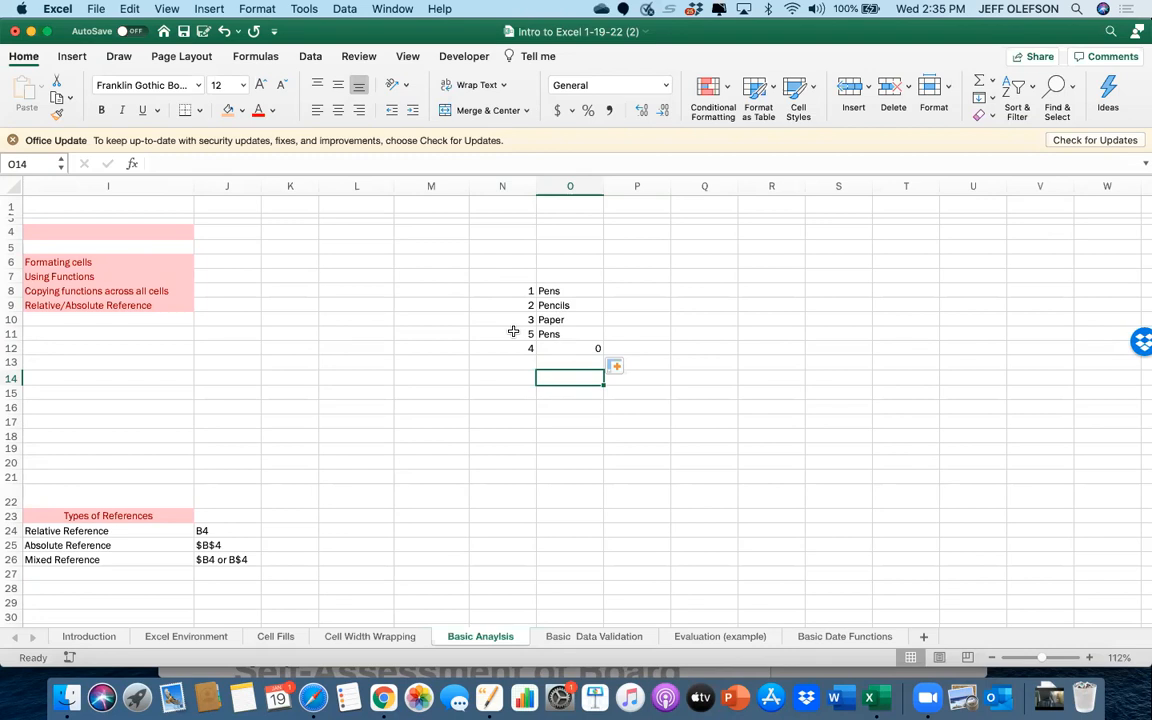
# Change the function in O12 from COUNT to COUNTA, keeping the range O8:O11
pyautogui.click(585, 348)
pyautogui.doubleClick(590, 348)
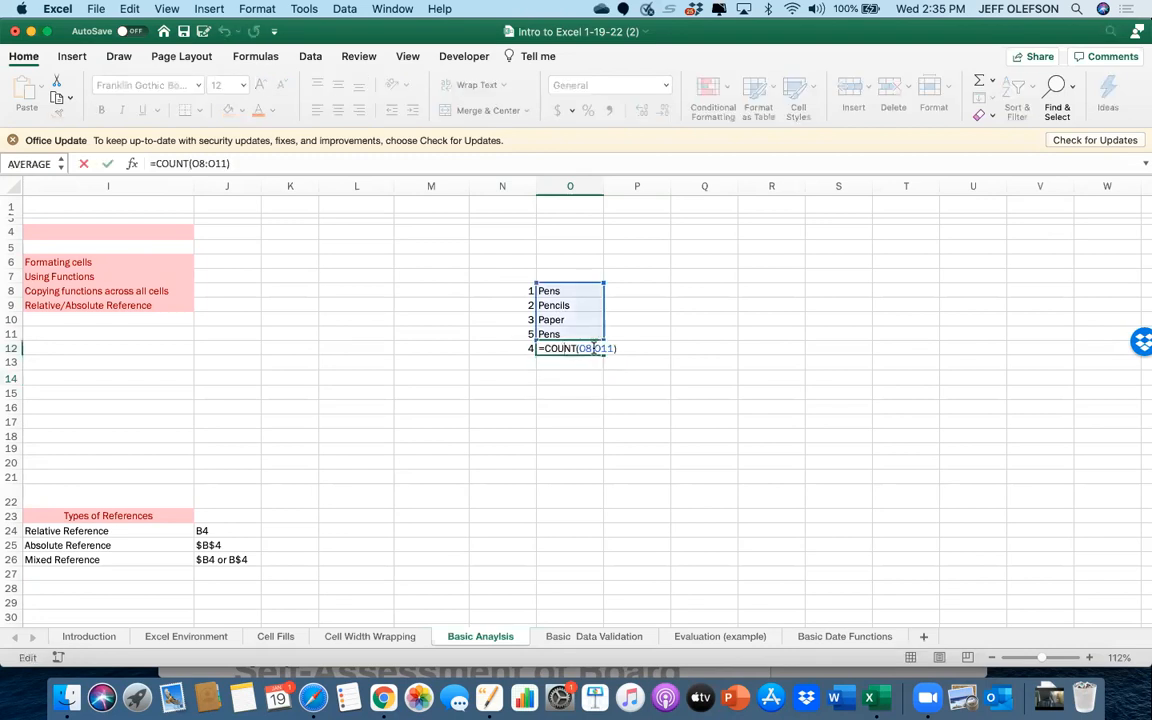
pyautogui.click(576, 348)
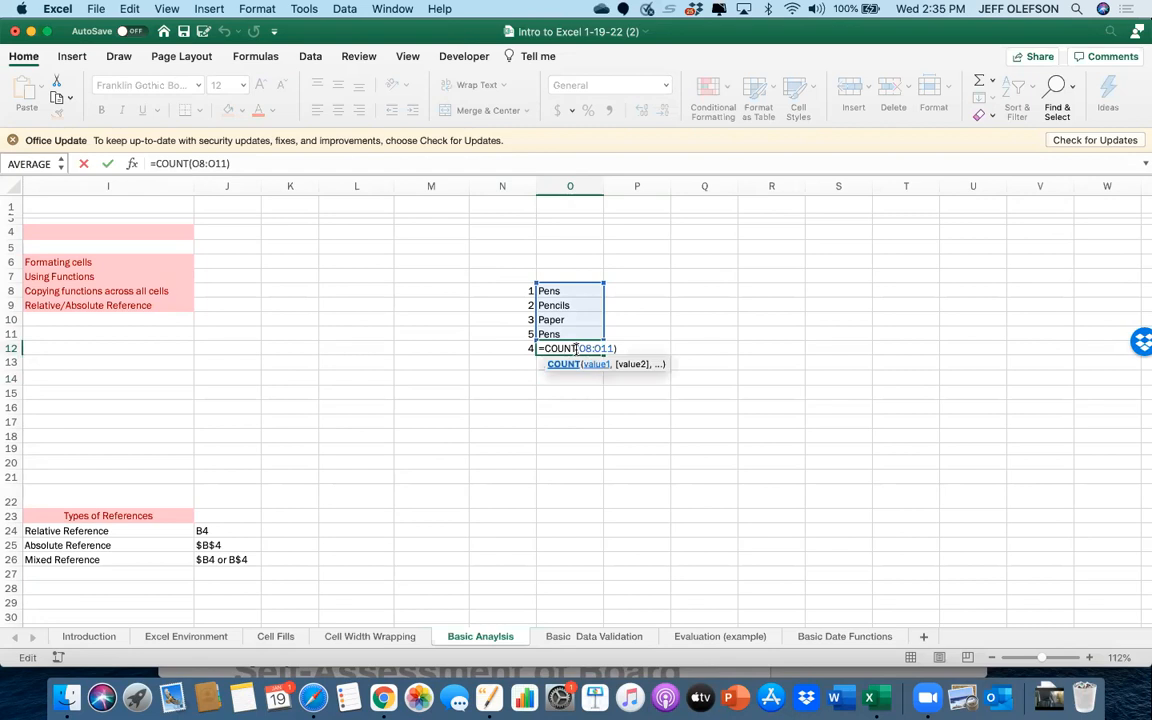
pyautogui.write('A')
pyautogui.press('Return')
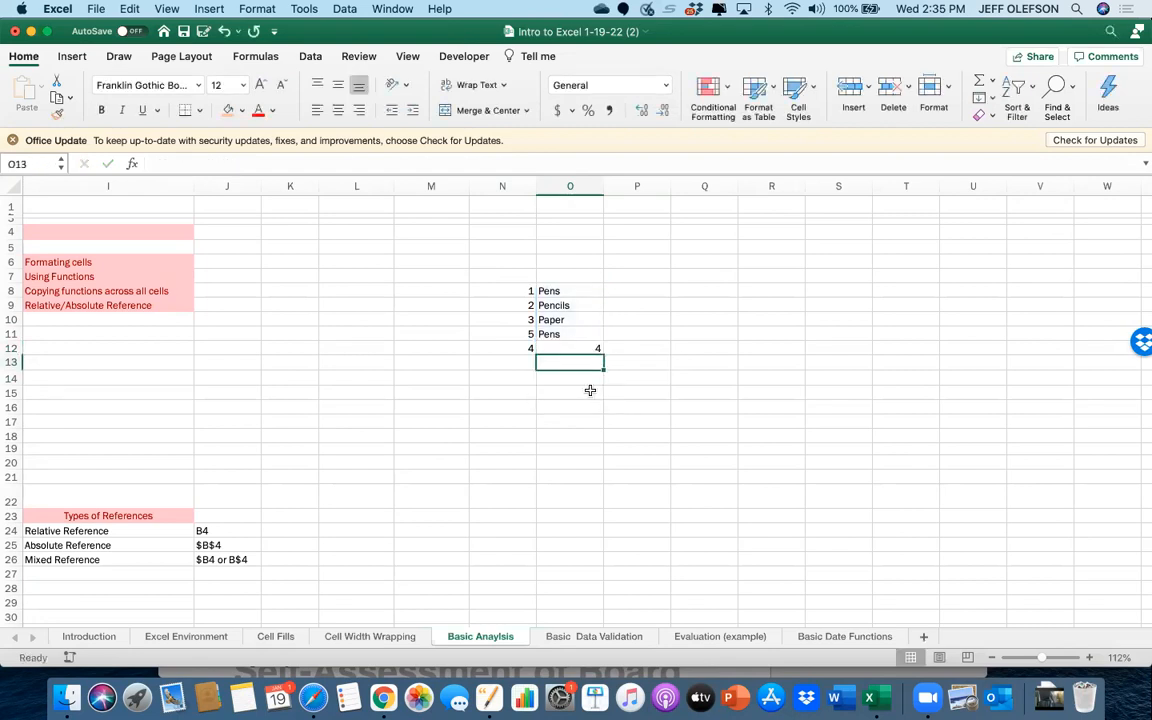
# Change the function in N12 from COUNT to COUNTA, keeping the range N8:N11
pyautogui.doubleClick(527, 348)
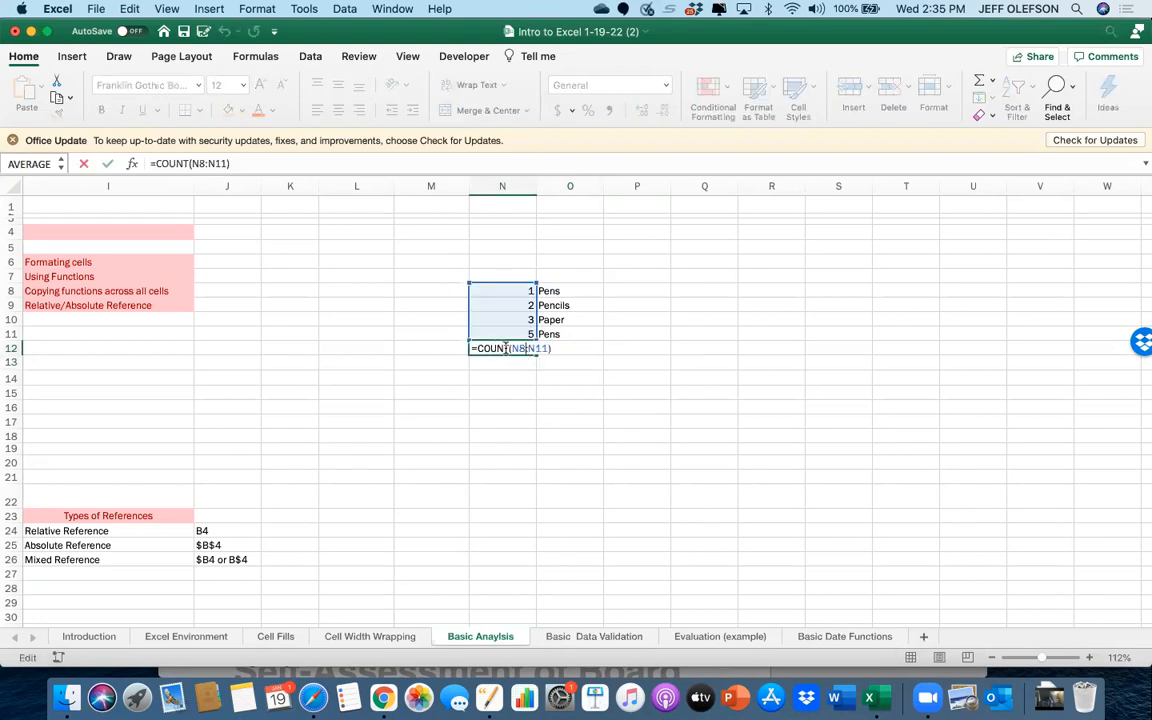
pyautogui.click(507, 348)
pyautogui.write('A')
pyautogui.press('Return')
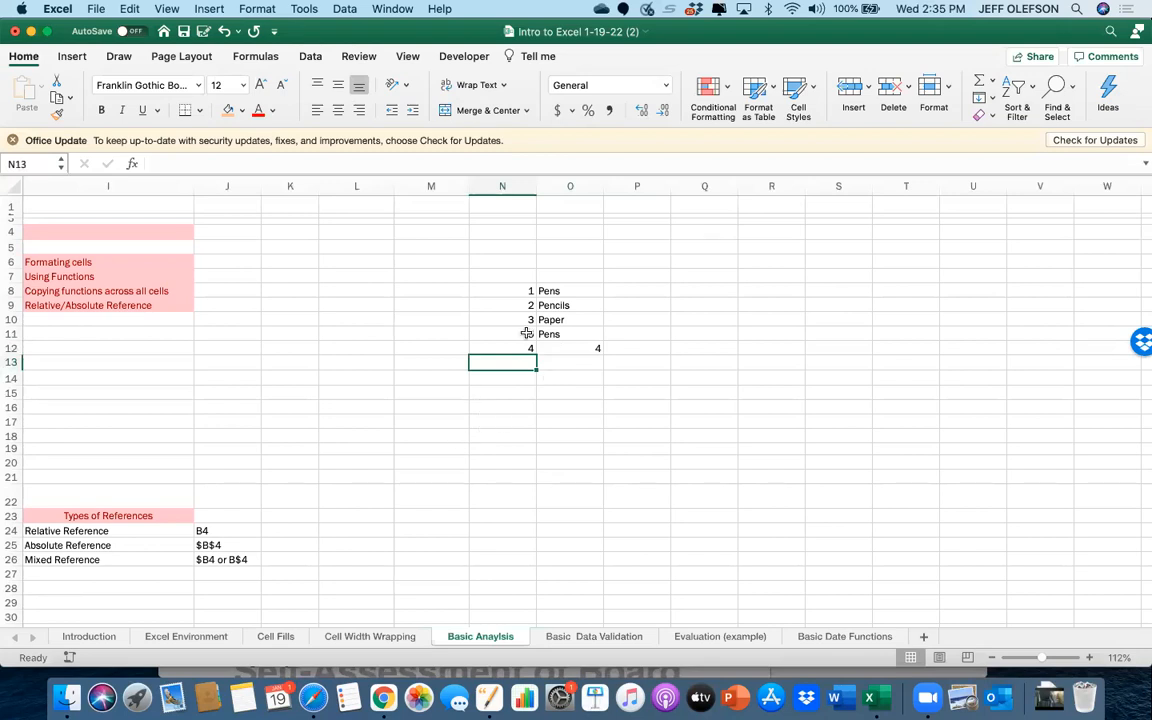
# Delete the COUNTA formula text from cell N12 below the numbers
pyautogui.click(569, 347)
pyautogui.doubleClick(520, 348)
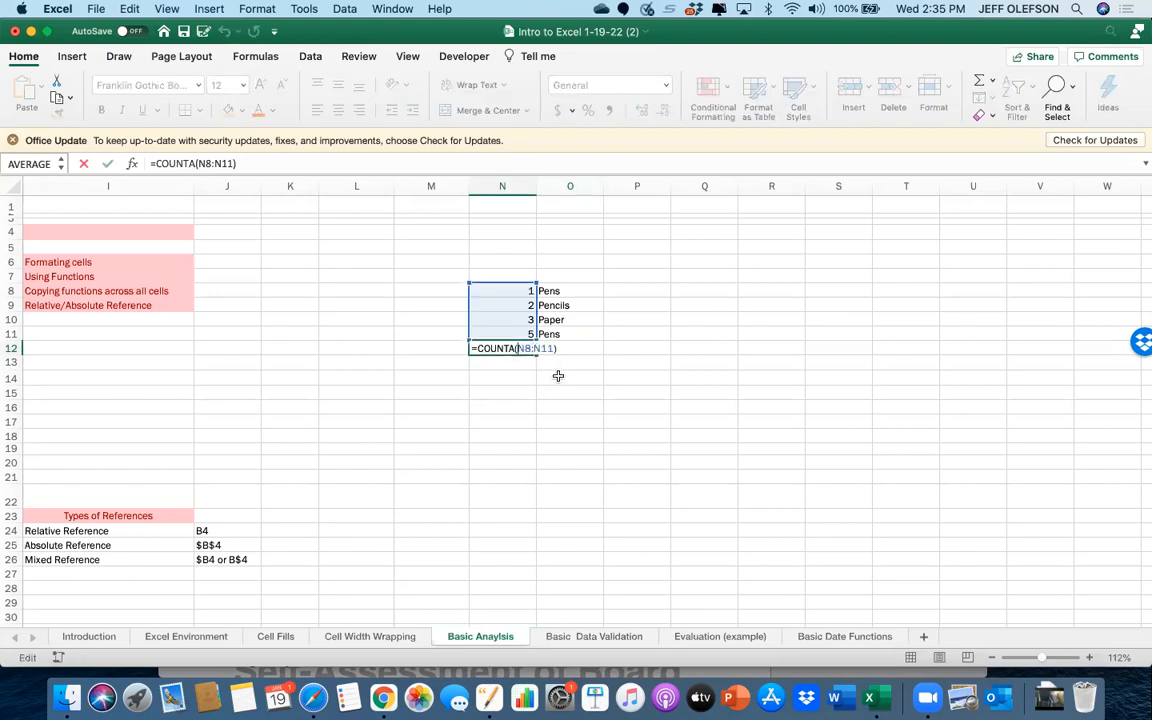
pyautogui.click(558, 378)
pyautogui.press('BackSpace')
pyautogui.press('BackSpace')
pyautogui.press('BackSpace')
pyautogui.press('BackSpace')
pyautogui.press('BackSpace')
pyautogui.press('BackSpace')
pyautogui.press('BackSpace')
pyautogui.press('BackSpace')
pyautogui.press('BackSpace')
pyautogui.press('BackSpace')
pyautogui.press('BackSpace')
pyautogui.press('BackSpace')
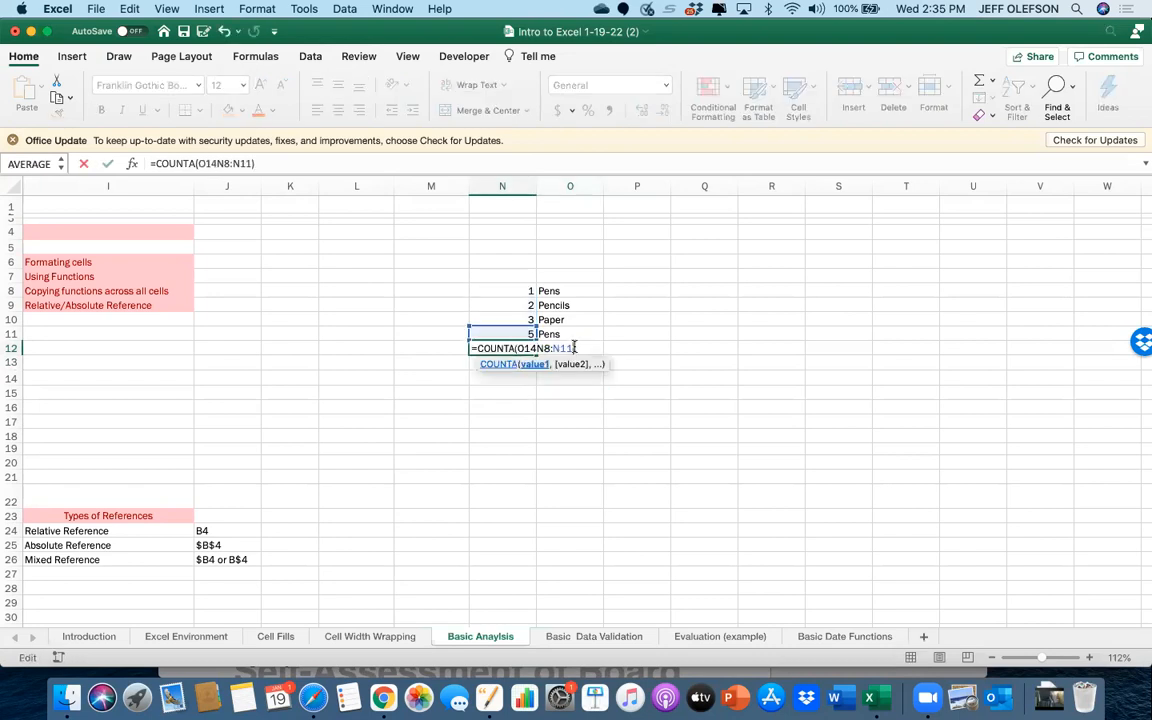
pyautogui.press('BackSpace')
pyautogui.press('BackSpace')
pyautogui.press('BackSpace')
pyautogui.press('BackSpace')
pyautogui.press('BackSpace')
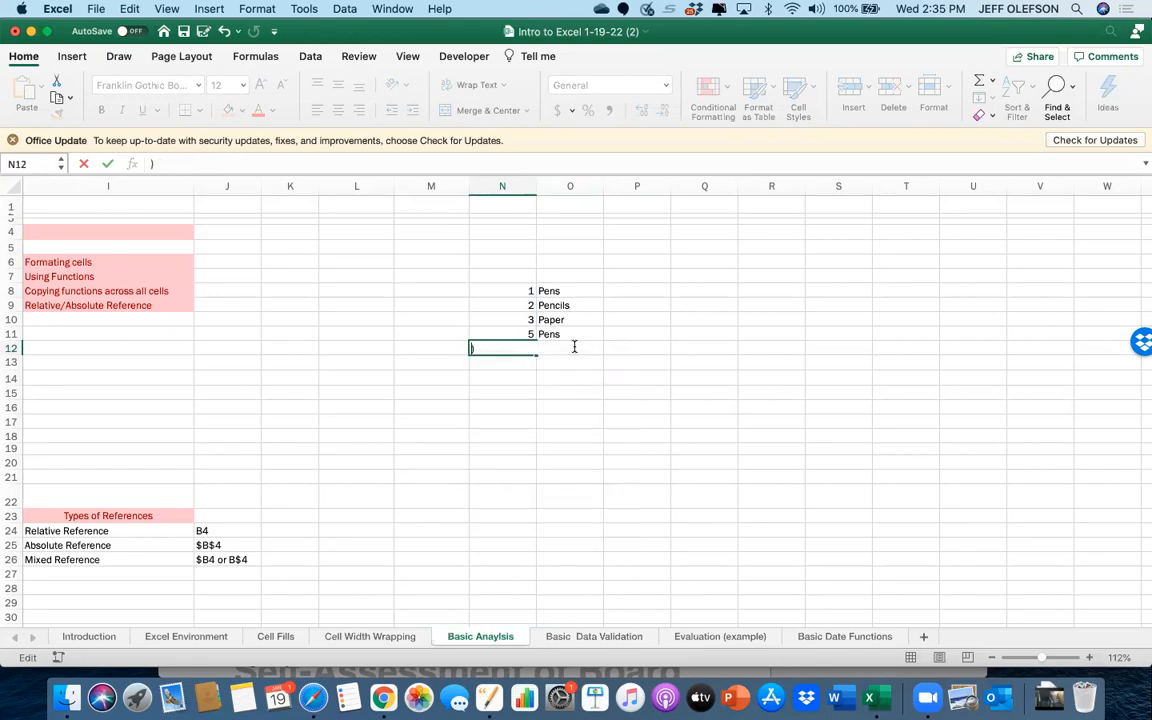
pyautogui.click(620, 383)
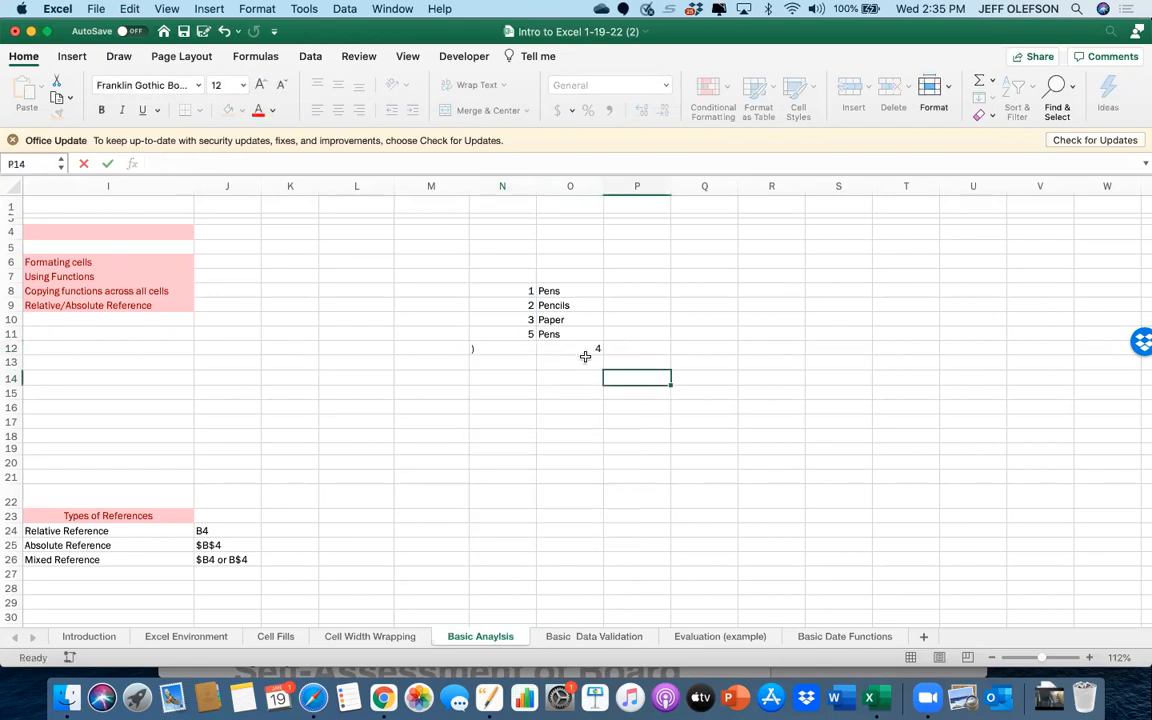
# Replace the formula in O12 with =COUNTIF(O8:O11,"pens") to count only the pens entries
pyautogui.click(574, 350)
pyautogui.press('BackSpace')
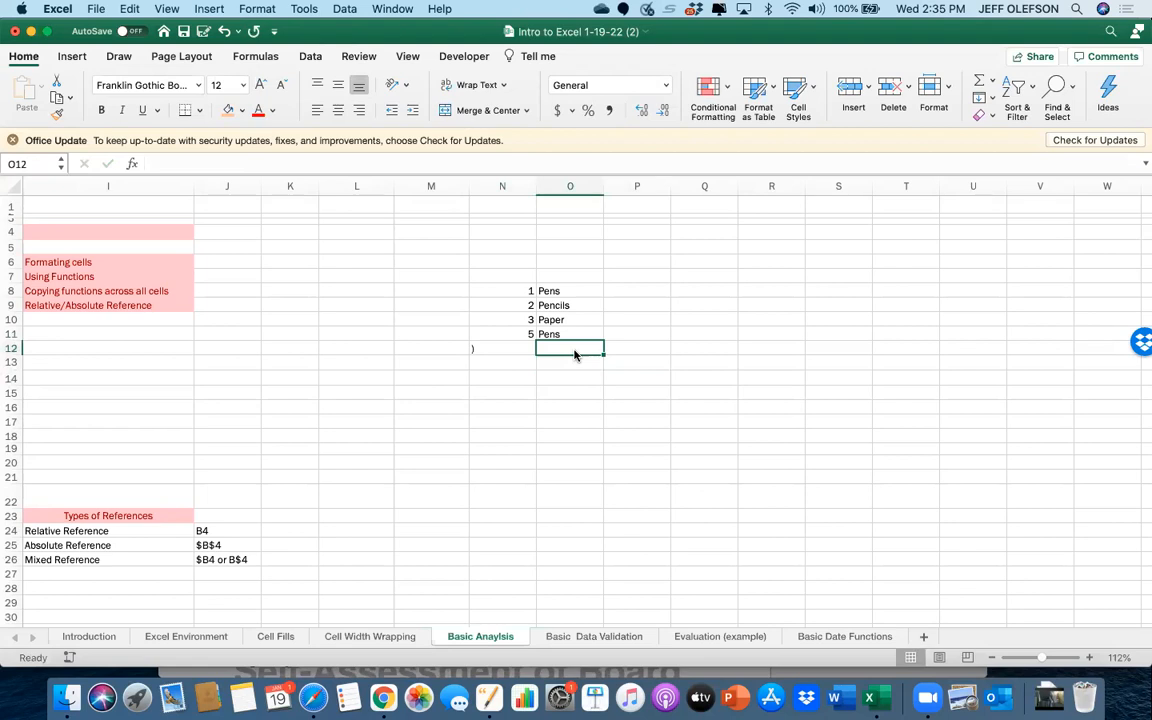
pyautogui.write('=countif(')
pyautogui.moveTo(566, 332); pyautogui.dragTo(561, 297)
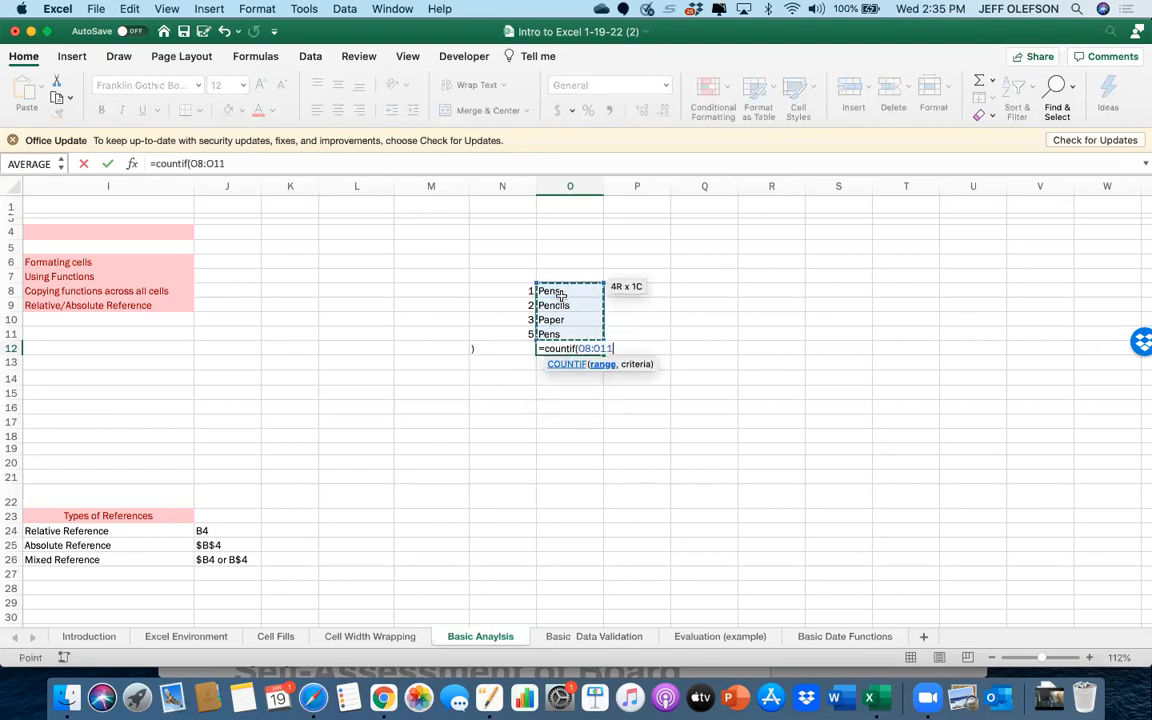
pyautogui.write(',')
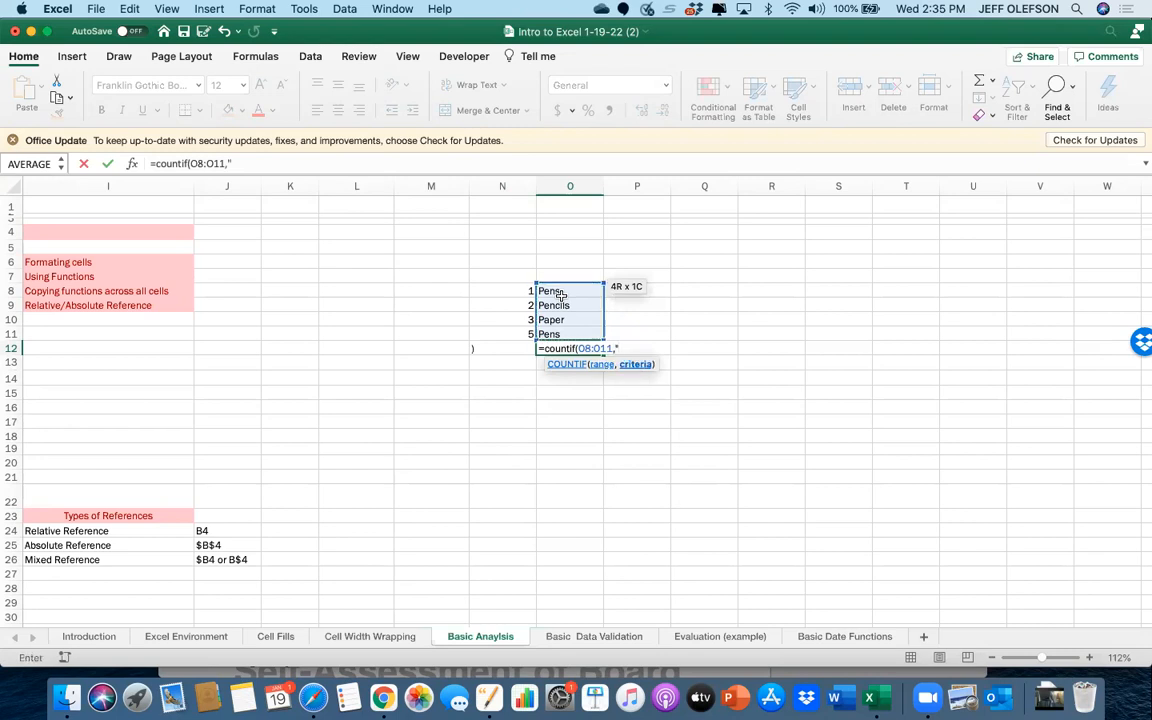
pyautogui.write('"pemn')
pyautogui.write(')')
pyautogui.press('Return')
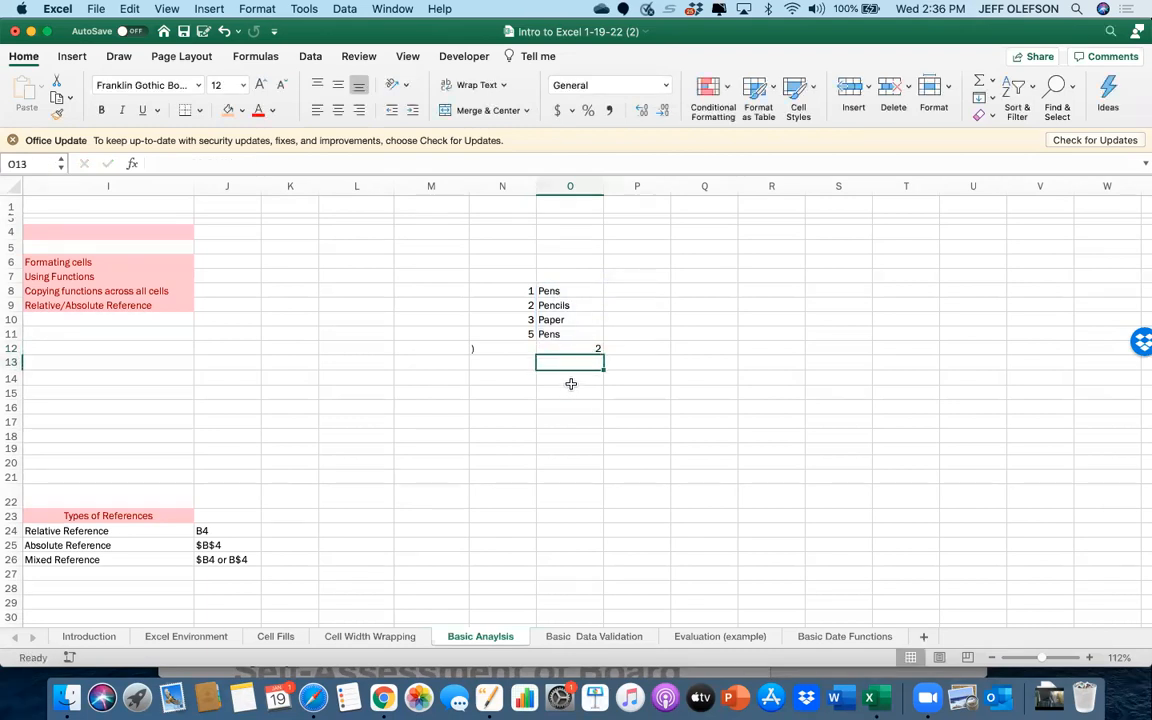
# Review the range and criteria of the COUNTIF formula in O12
pyautogui.click(588, 348)
pyautogui.doubleClick(588, 348)
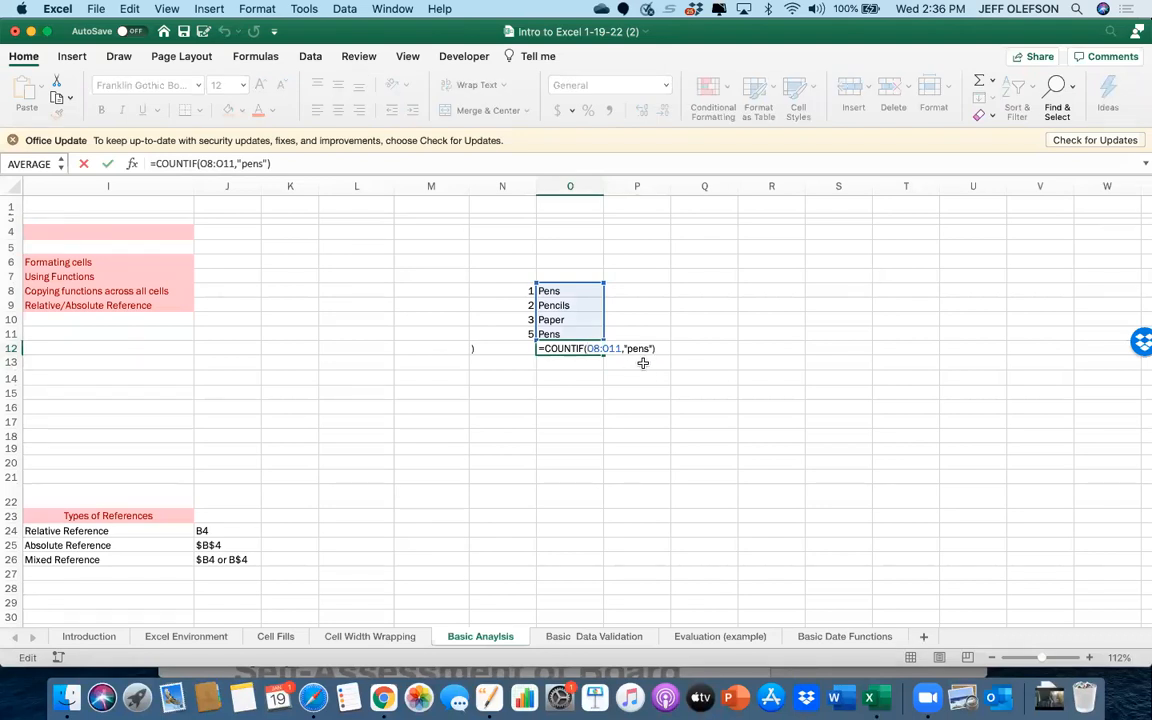
pyautogui.press('Return')
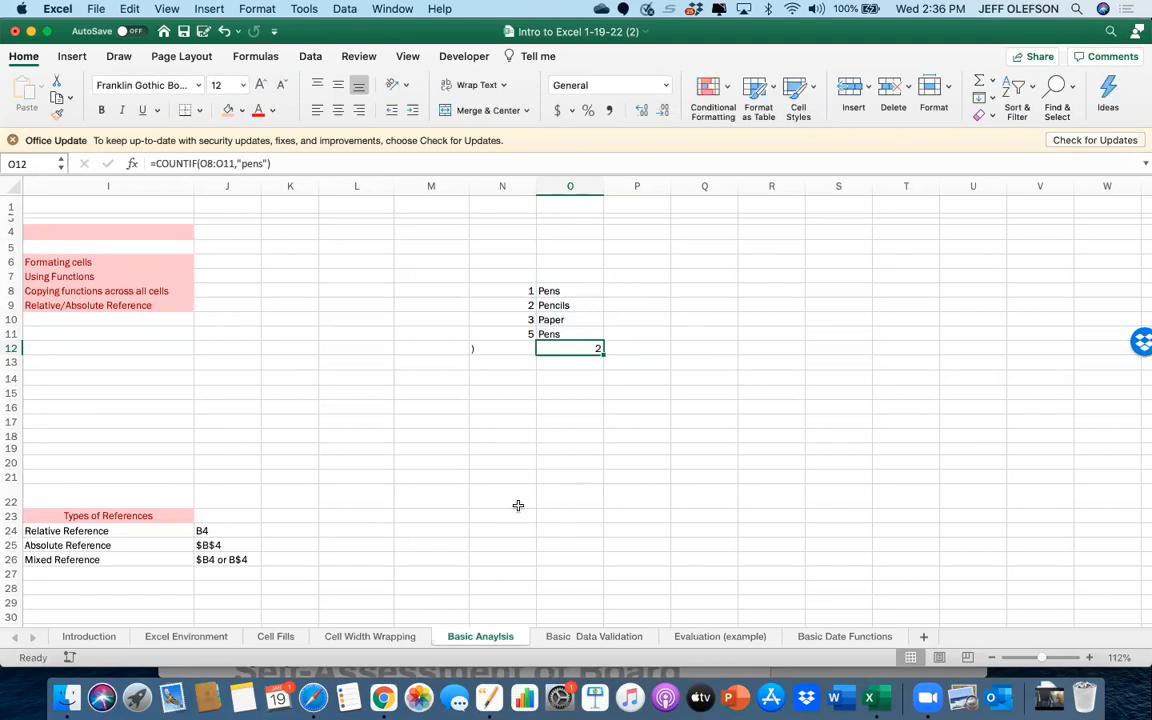
# In the Absolute vs. Relative References table, calculate the quarterly rent in D23 with =C23*G21
pyautogui.hscroll(-8, 211, 535)
pyautogui.scroll(-4, 211, 535)
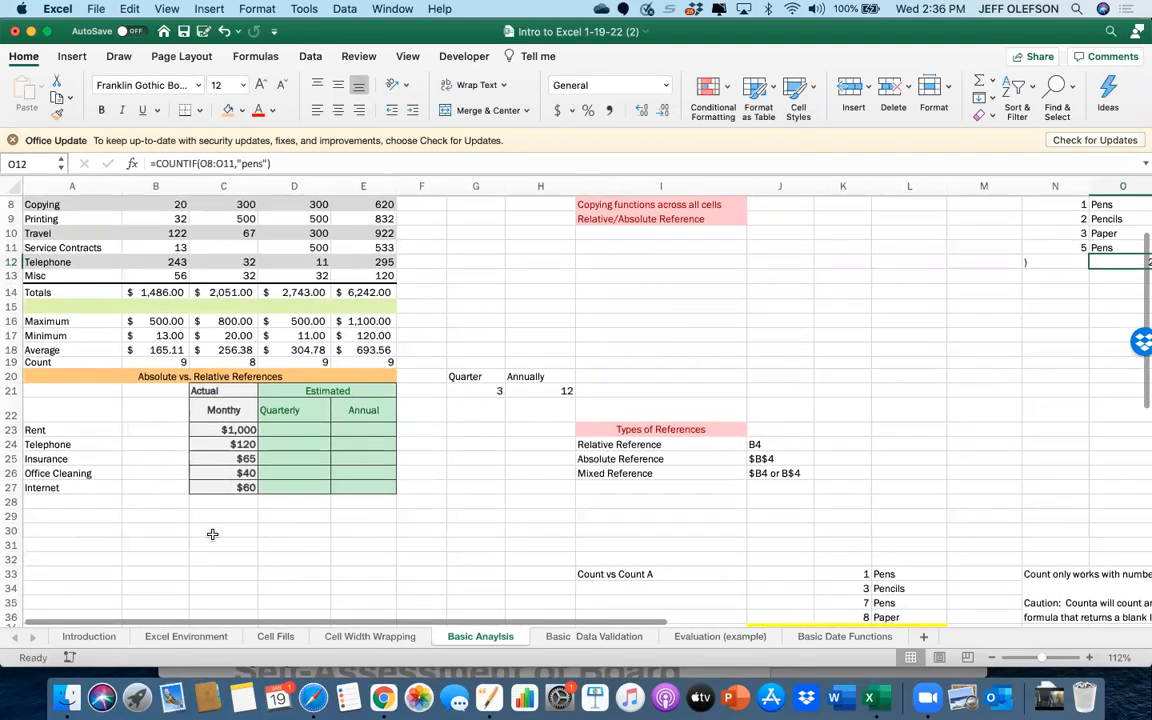
pyautogui.moveTo(216, 458); pyautogui.dragTo(215, 469)
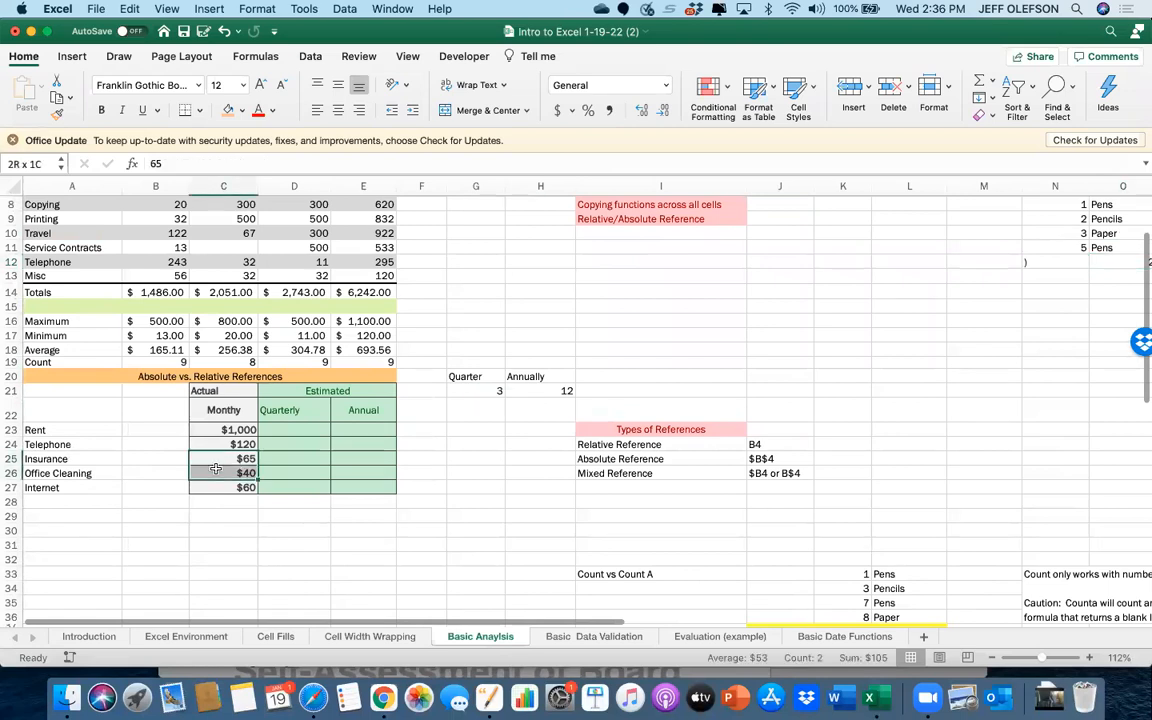
pyautogui.scroll(4, 216, 469)
pyautogui.scroll(-3, 216, 469)
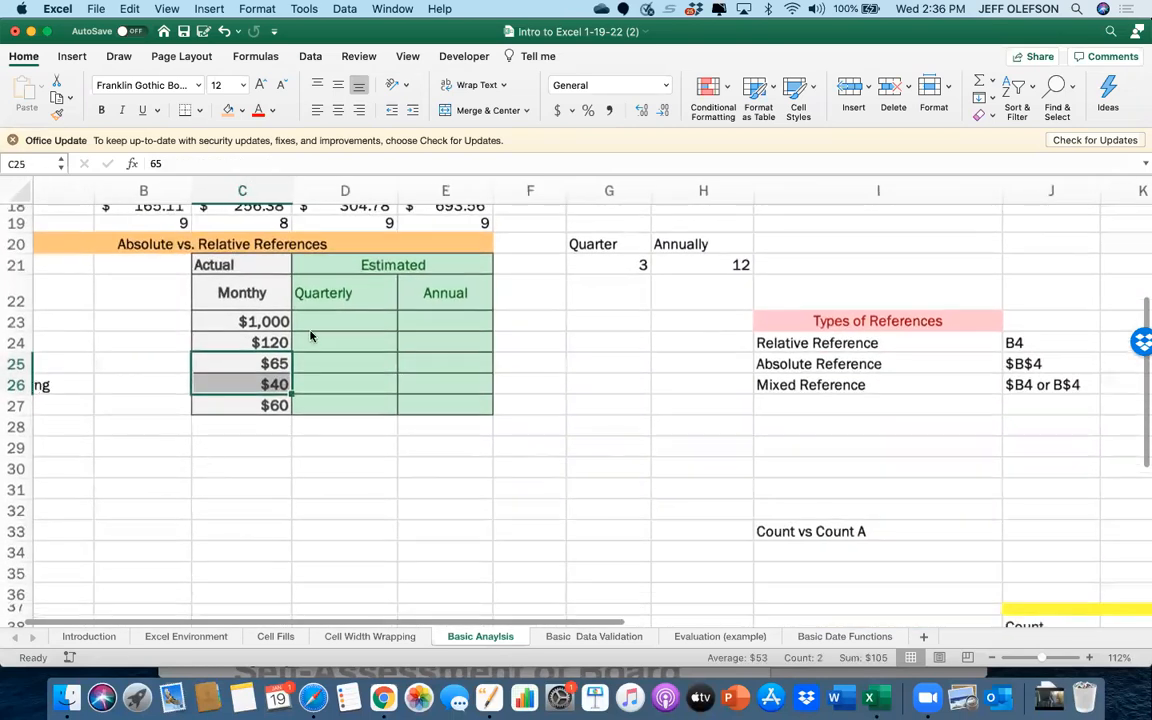
pyautogui.scroll(4, 310, 337)
pyautogui.click(411, 330)
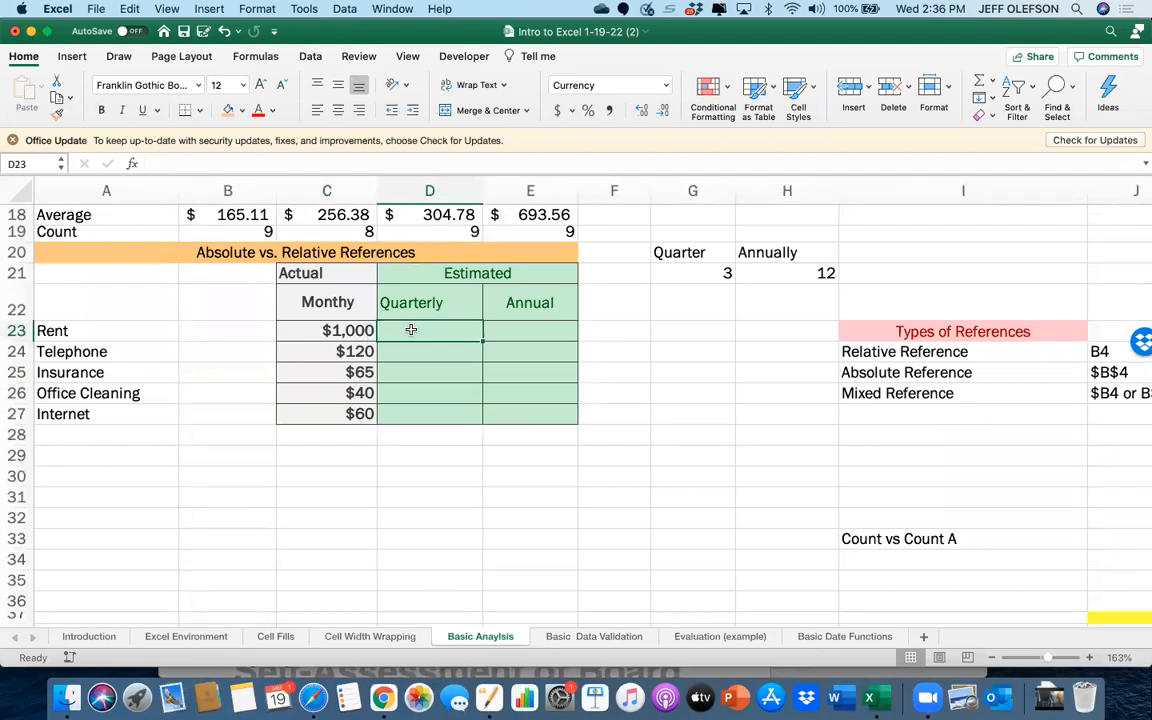
pyautogui.write('=')
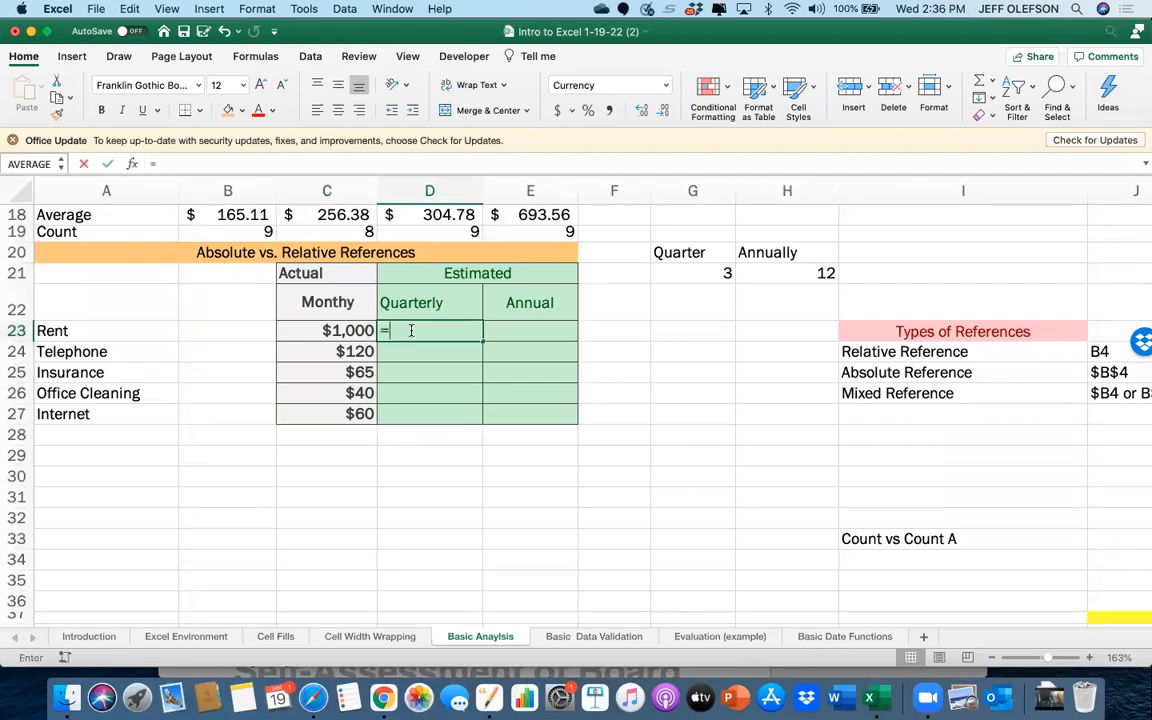
pyautogui.click(341, 329)
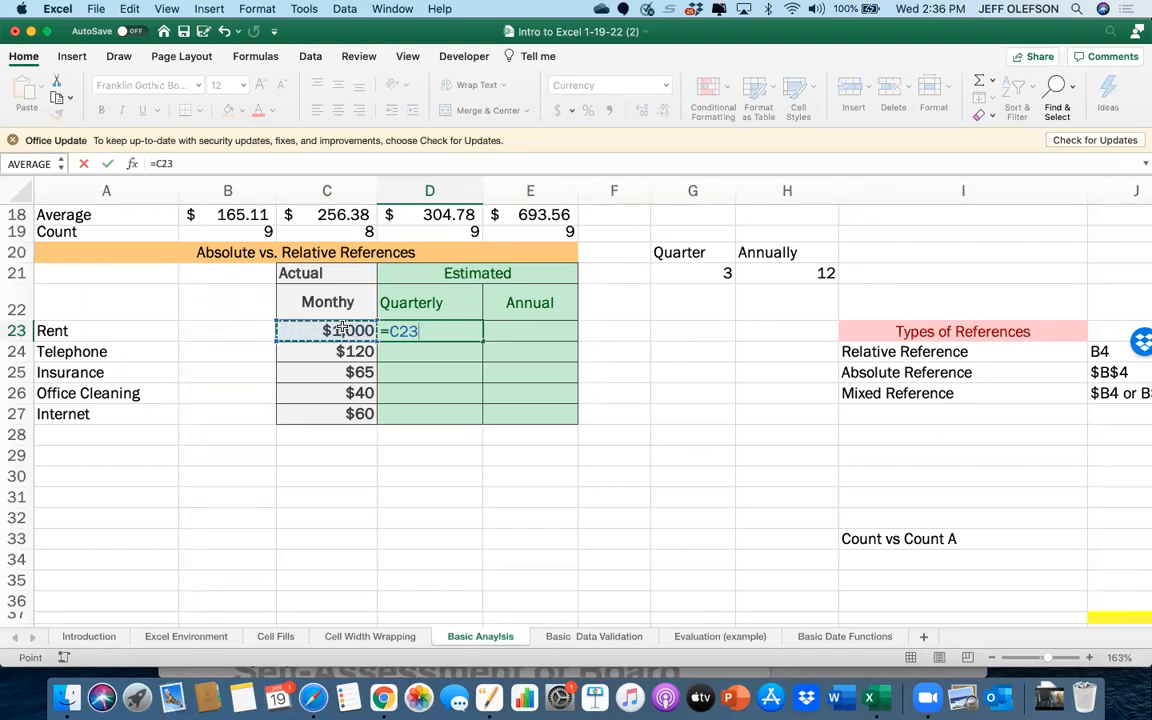
pyautogui.write('*')
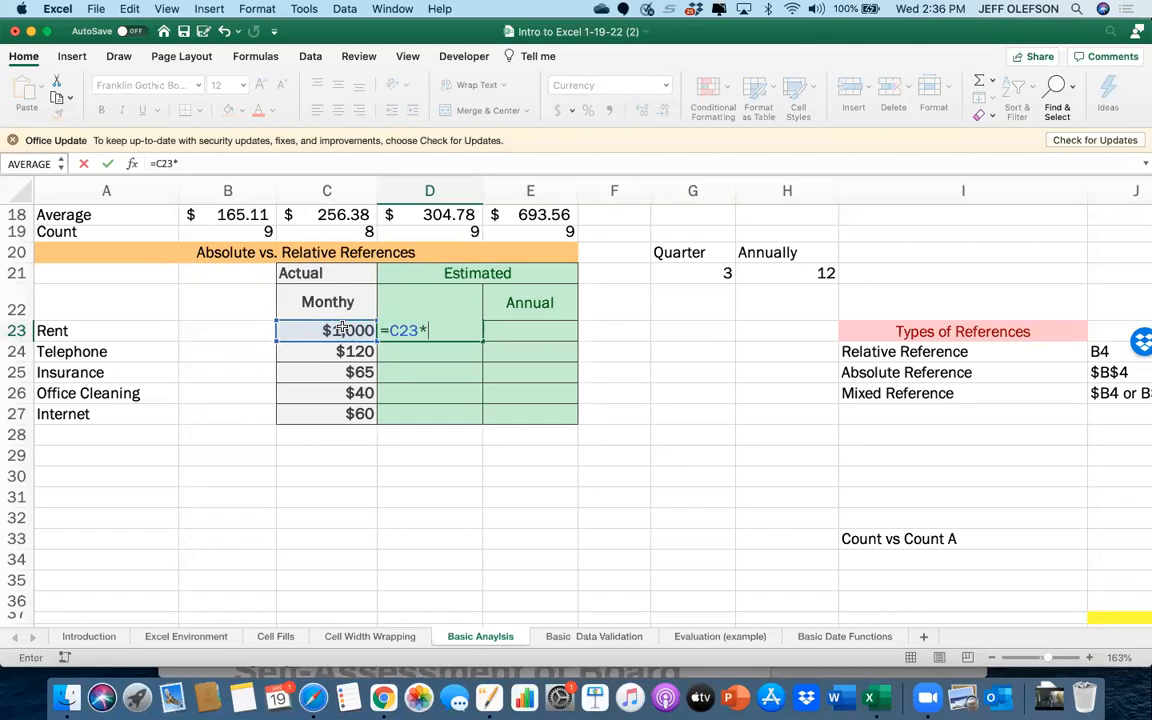
pyautogui.click(684, 276)
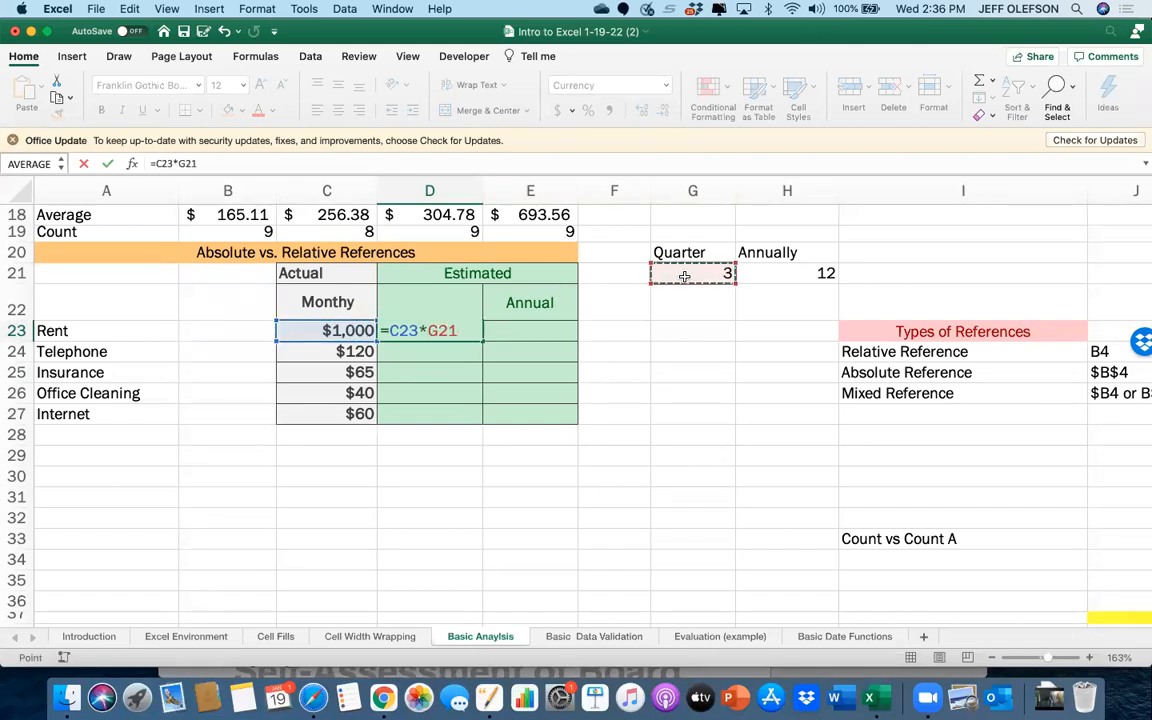
pyautogui.press('Return')
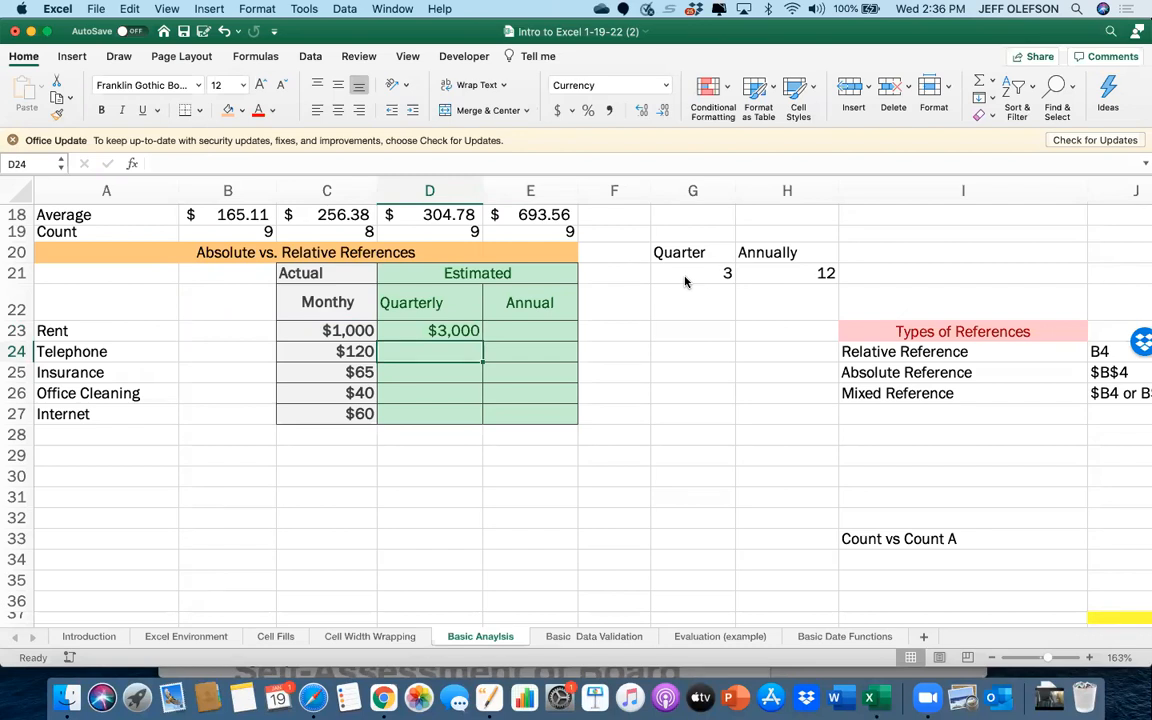
# Fill the quarterly formula from D23 down through the Internet row in D27
pyautogui.click(470, 333)
pyautogui.moveTo(482, 340); pyautogui.dragTo(476, 415)
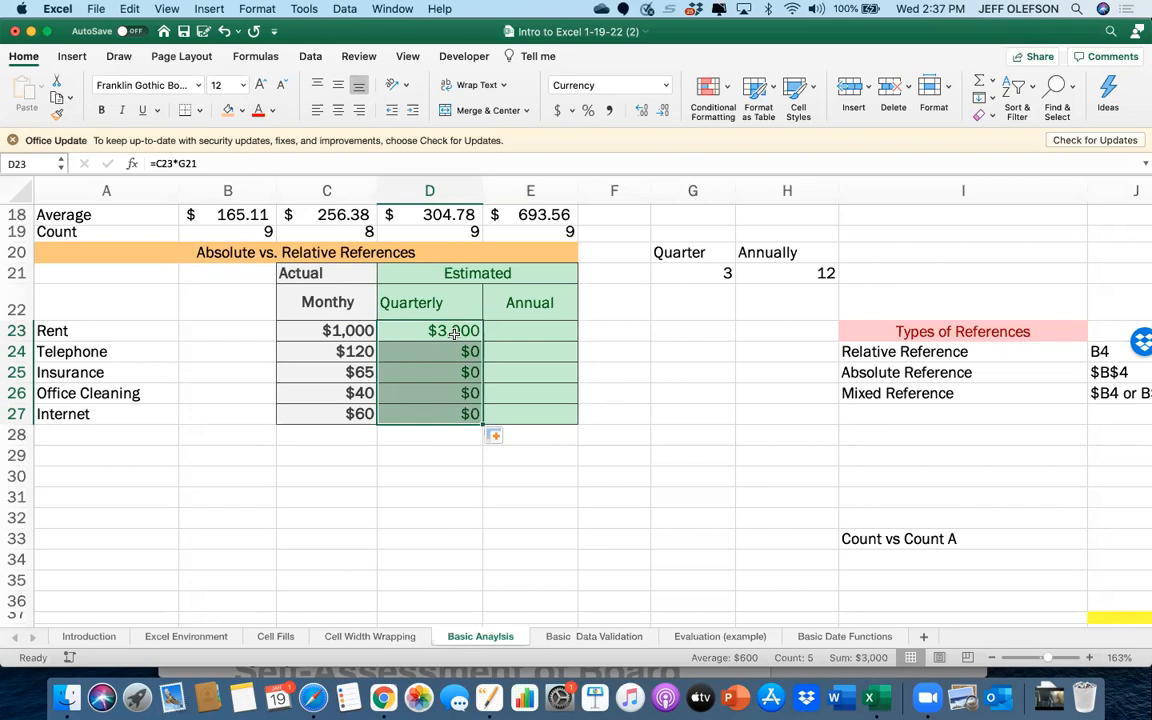
# Examine the cell references in the quarterly formulas of D23 and D24
pyautogui.doubleClick(453, 332)
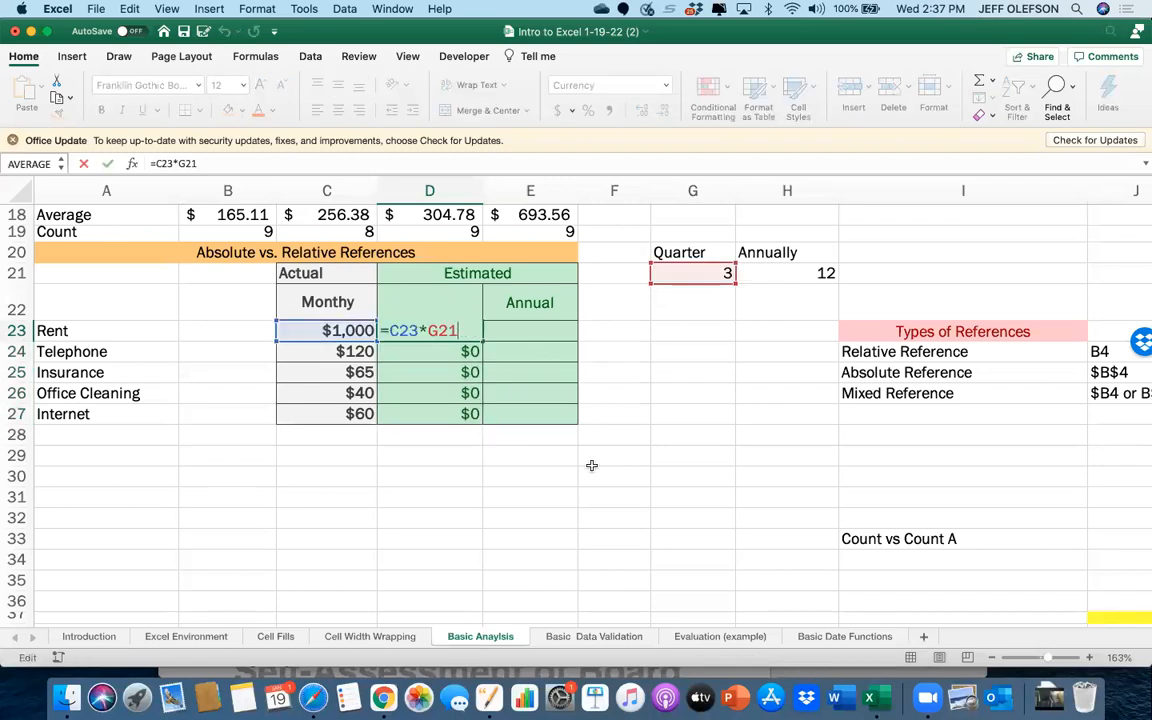
pyautogui.press('Escape')
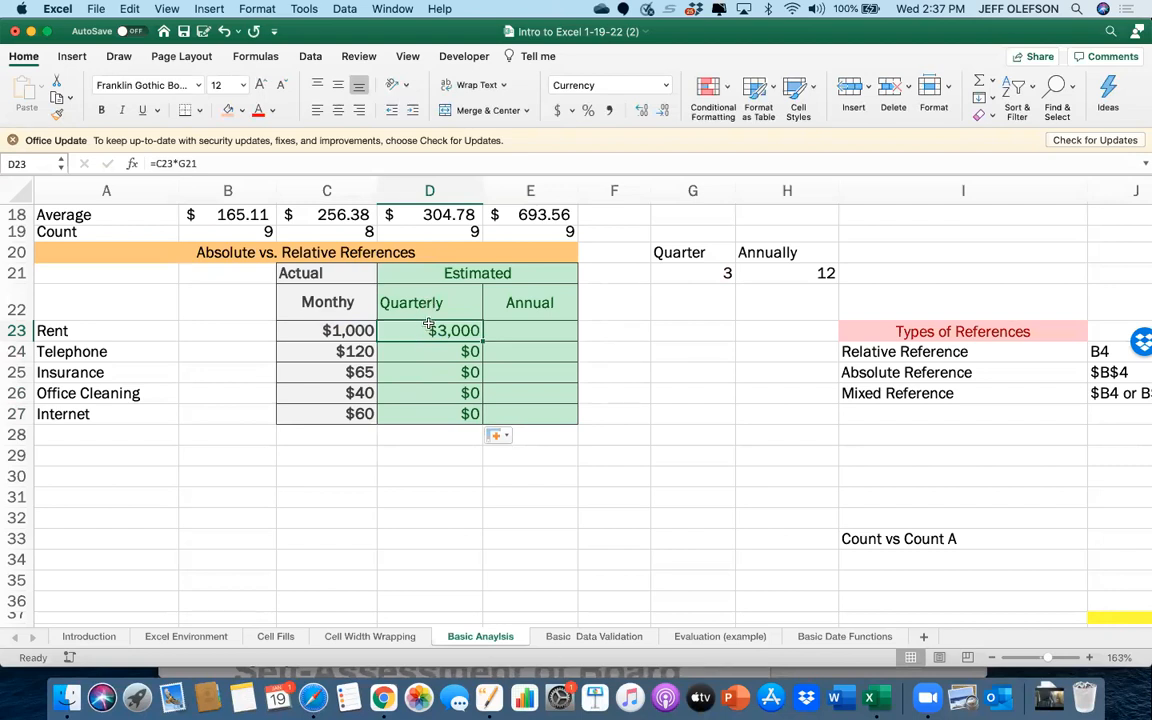
pyautogui.doubleClick(429, 326)
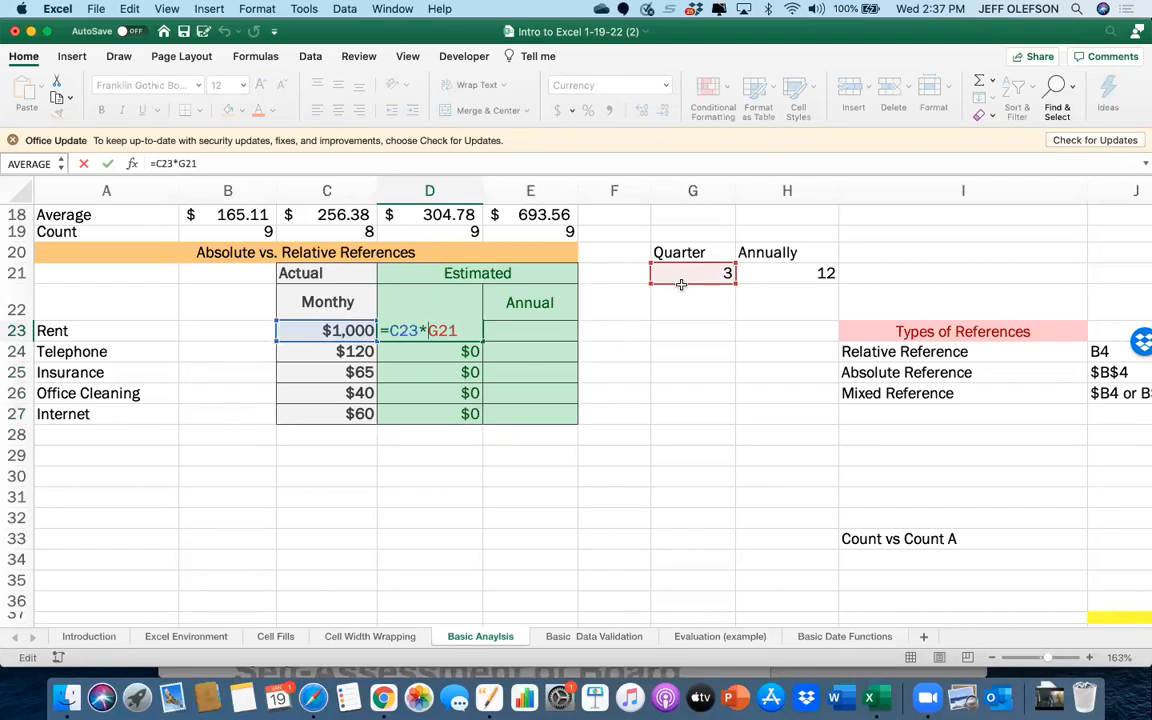
pyautogui.press('Escape')
pyautogui.doubleClick(457, 352)
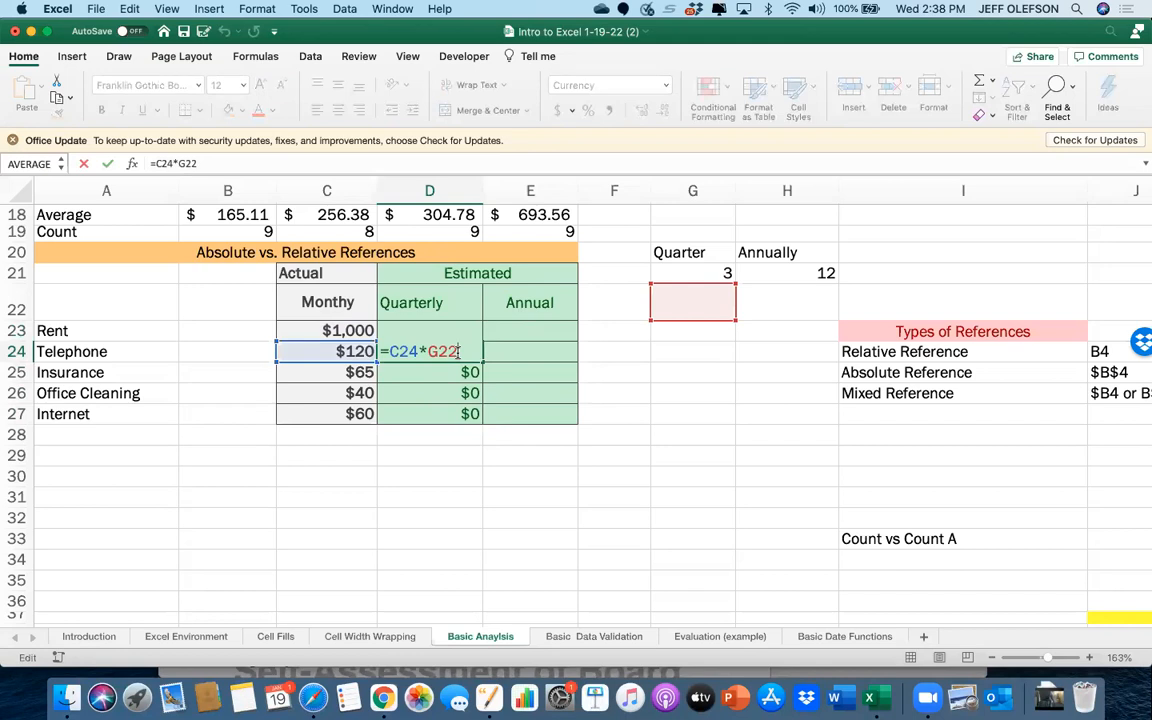
# Enter 3 in each cell from G22 down to G27, below the Quarter multiplier
pyautogui.click(704, 294)
pyautogui.write('3')
pyautogui.press('Return')
pyautogui.write('3')
pyautogui.press('Return')
pyautogui.write('3')
pyautogui.press('Return')
pyautogui.write('3')
pyautogui.press('Return')
pyautogui.write('3')
pyautogui.press('Return')
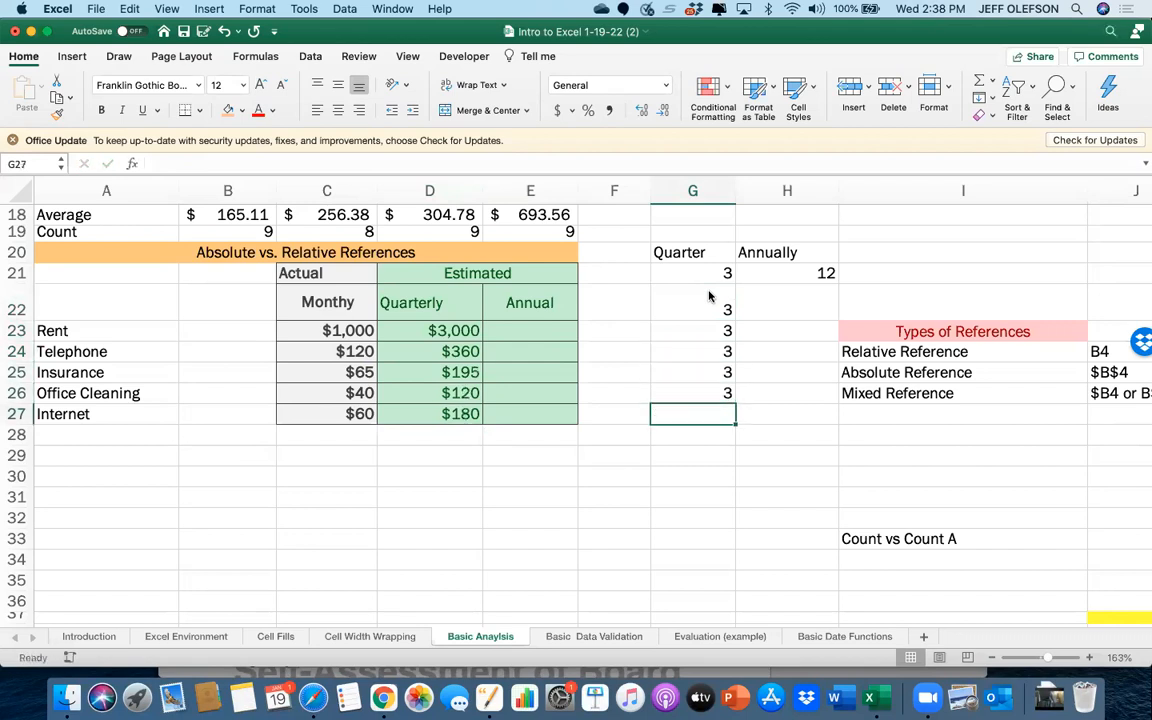
pyautogui.write('3')
pyautogui.press('Return')
# Clear the repeated multipliers from G27 up to G23
pyautogui.press('Up')
pyautogui.press('Delete')
pyautogui.press('Up')
pyautogui.press('Delete')
pyautogui.press('Up')
pyautogui.press('Delete')
pyautogui.press('Up')
pyautogui.press('Delete')
pyautogui.press('Up')
pyautogui.press('Delete')
# Clear G21 and G22, and re-enter 3 as the Quarter multiplier in G21
pyautogui.press('Up')
pyautogui.press('Up')
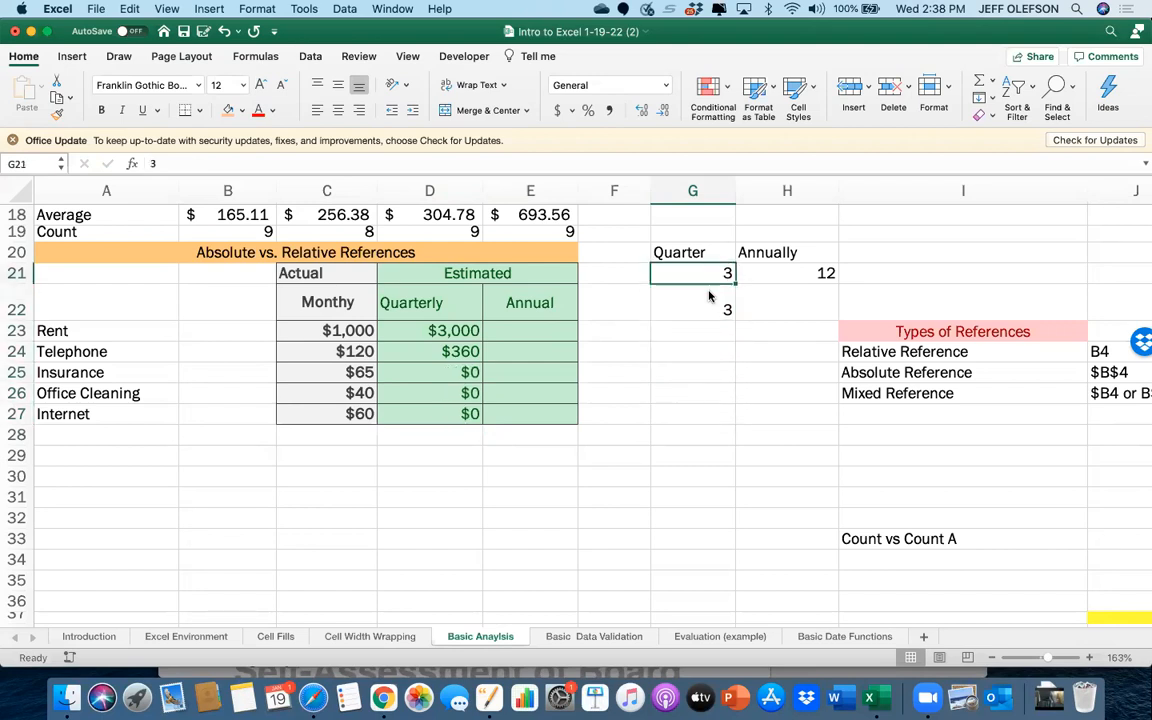
pyautogui.press('Delete')
pyautogui.click(710, 296)
pyautogui.press('Delete')
pyautogui.click(710, 273)
pyautogui.write('3')
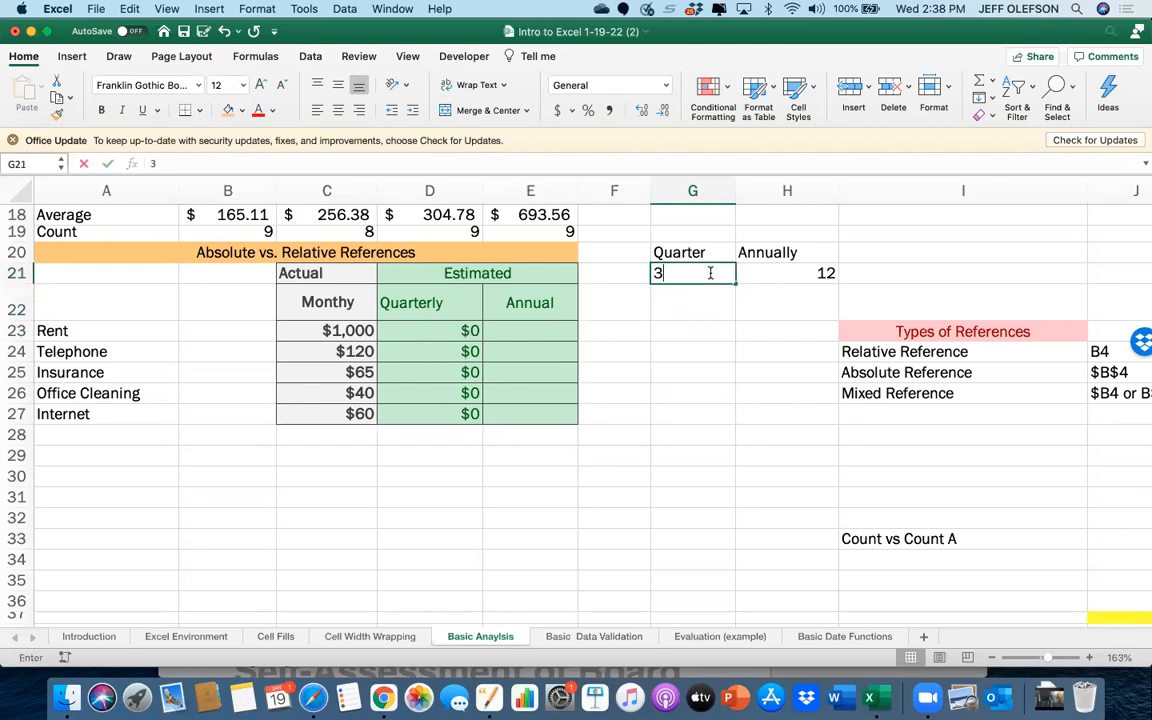
pyautogui.press('Return')
# Review the Types of References list, including the Mixed Reference example in J26
pyautogui.hscroll(1, 800, 397)
pyautogui.hscroll(3, 800, 397)
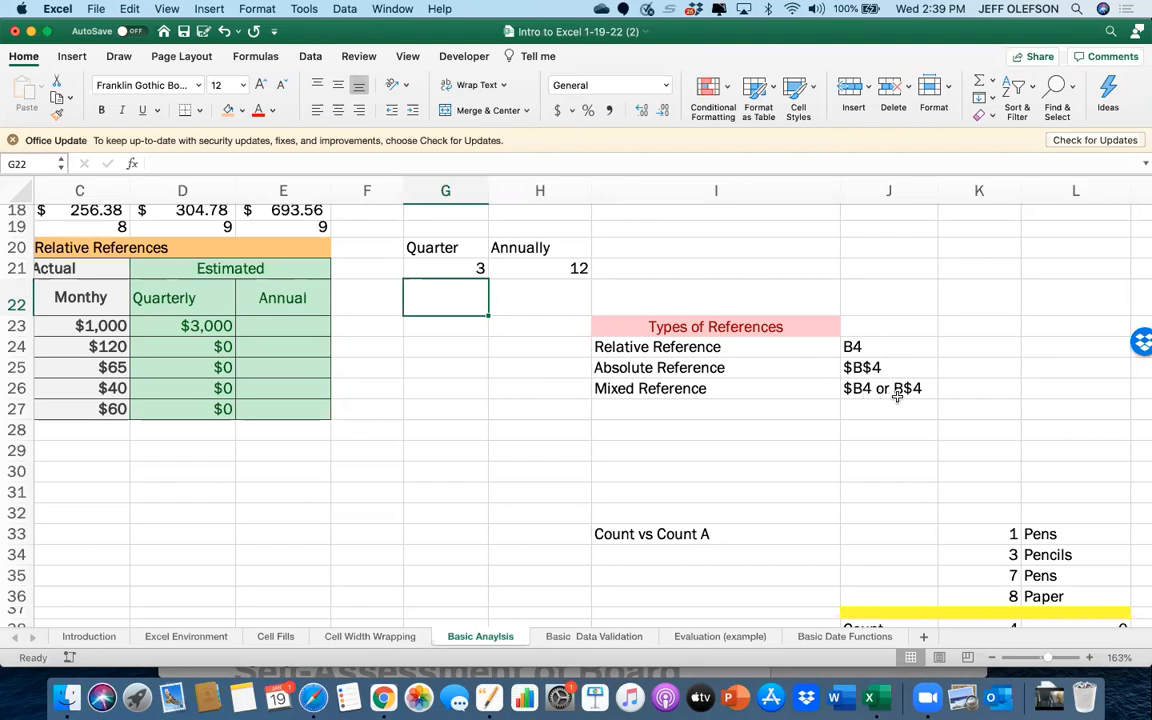
pyautogui.click(897, 393)
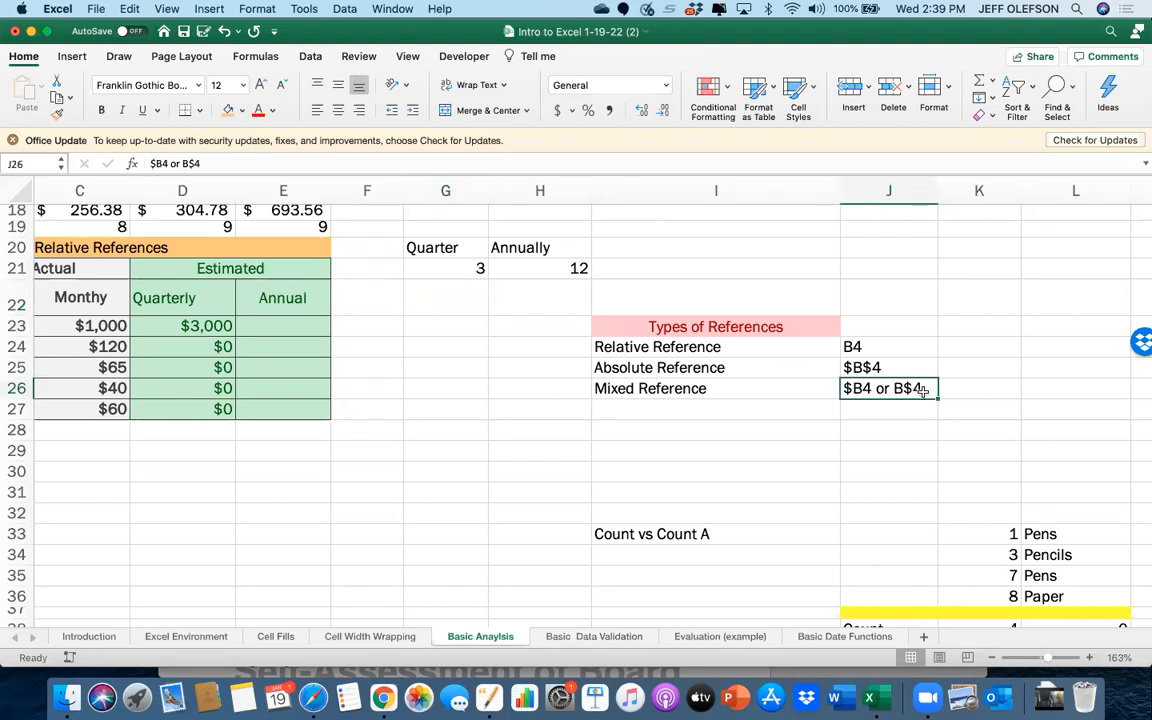
pyautogui.click(534, 456)
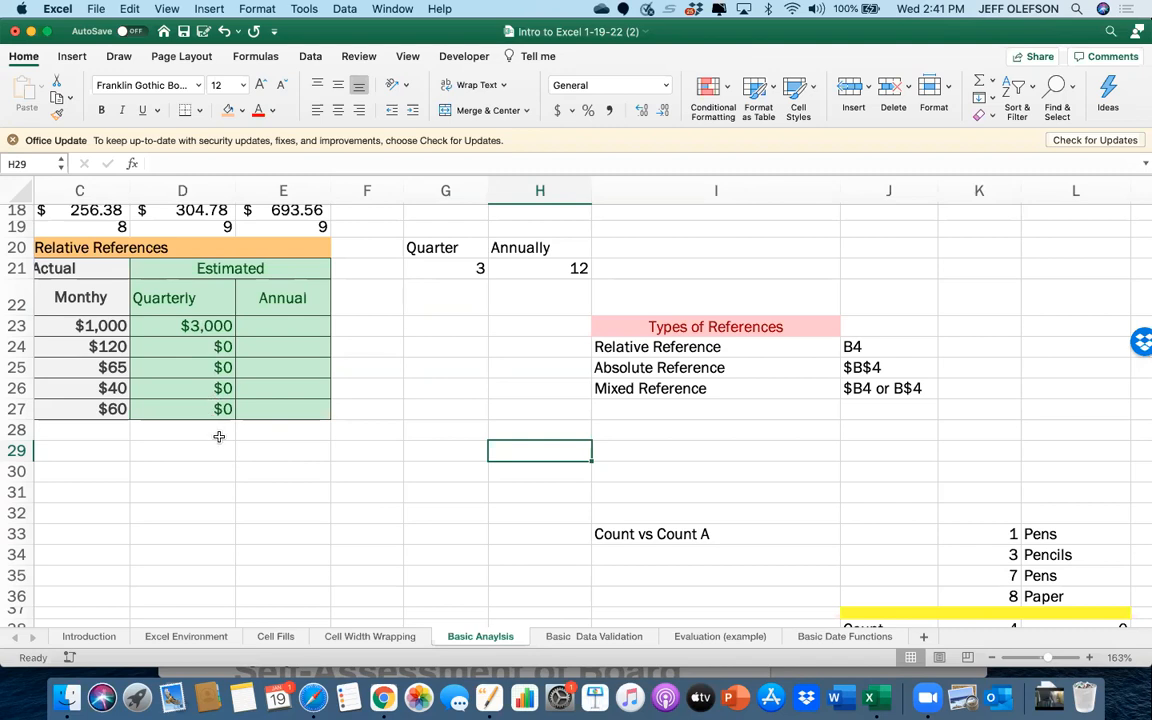
# Clear the quarterly formulas from D24 through D27, keeping only the Rent formula in D23
pyautogui.click(219, 347)
pyautogui.press('Delete')
pyautogui.press('Down')
pyautogui.press('Delete')
pyautogui.press('Down')
pyautogui.press('Delete')
pyautogui.press('Down')
pyautogui.press('Delete')
# Rebuild the quarterly rent formula in D23 as =C23*G21
pyautogui.click(222, 325)
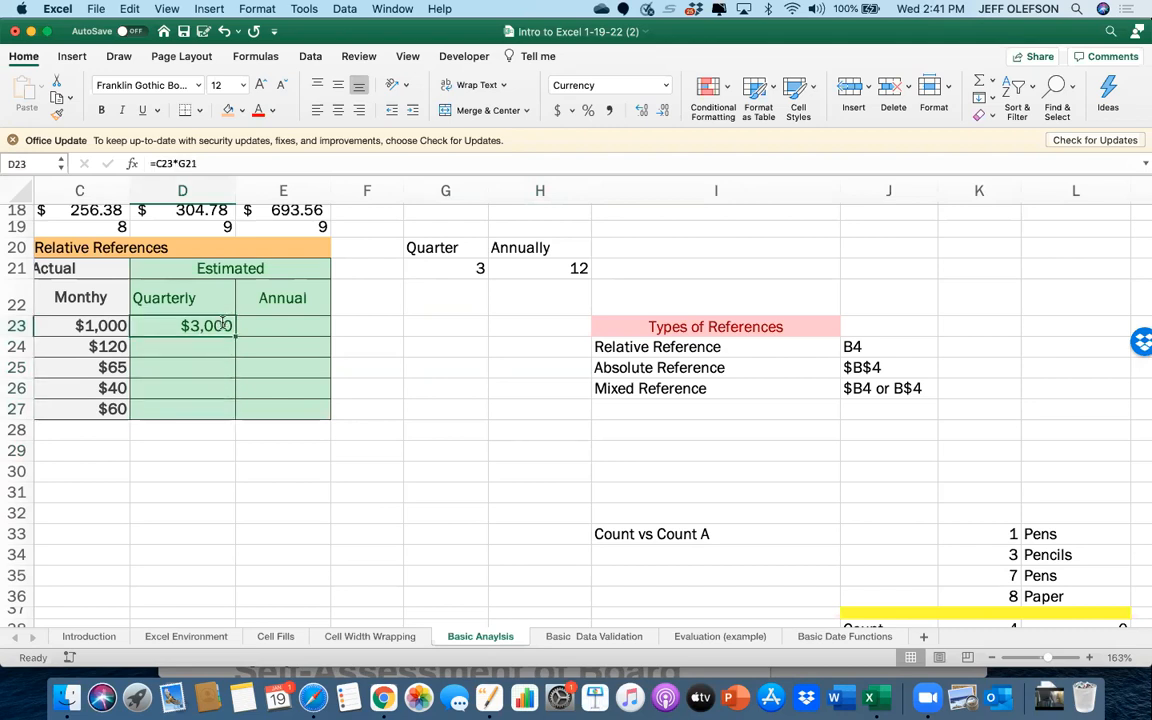
pyautogui.doubleClick(222, 325)
pyautogui.press('BackSpace')
pyautogui.press('BackSpace')
pyautogui.press('BackSpace')
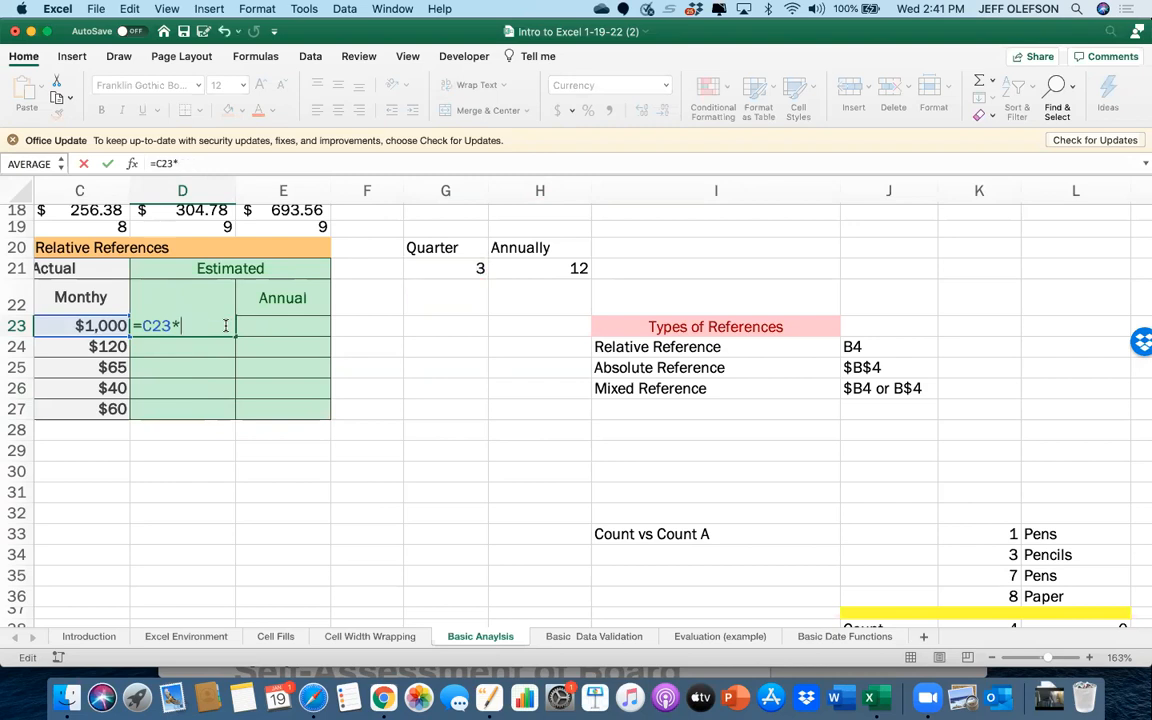
pyautogui.press('BackSpace')
pyautogui.press('BackSpace')
pyautogui.press('BackSpace')
pyautogui.press('BackSpace')
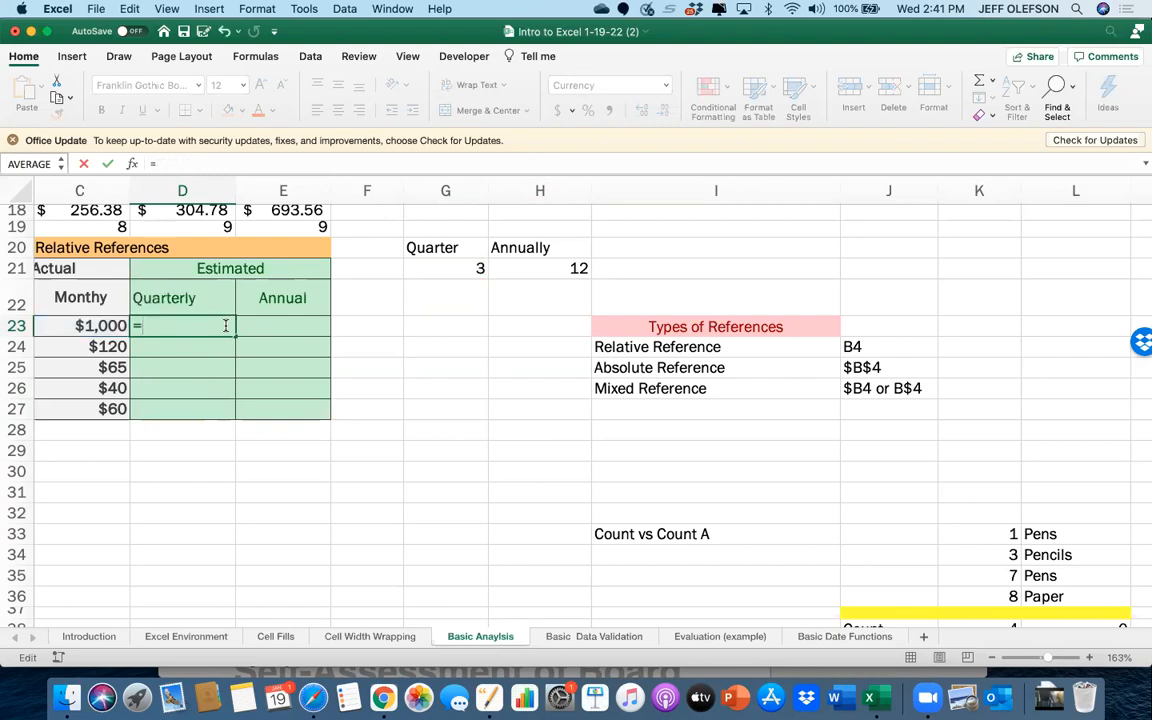
pyautogui.click(110, 326)
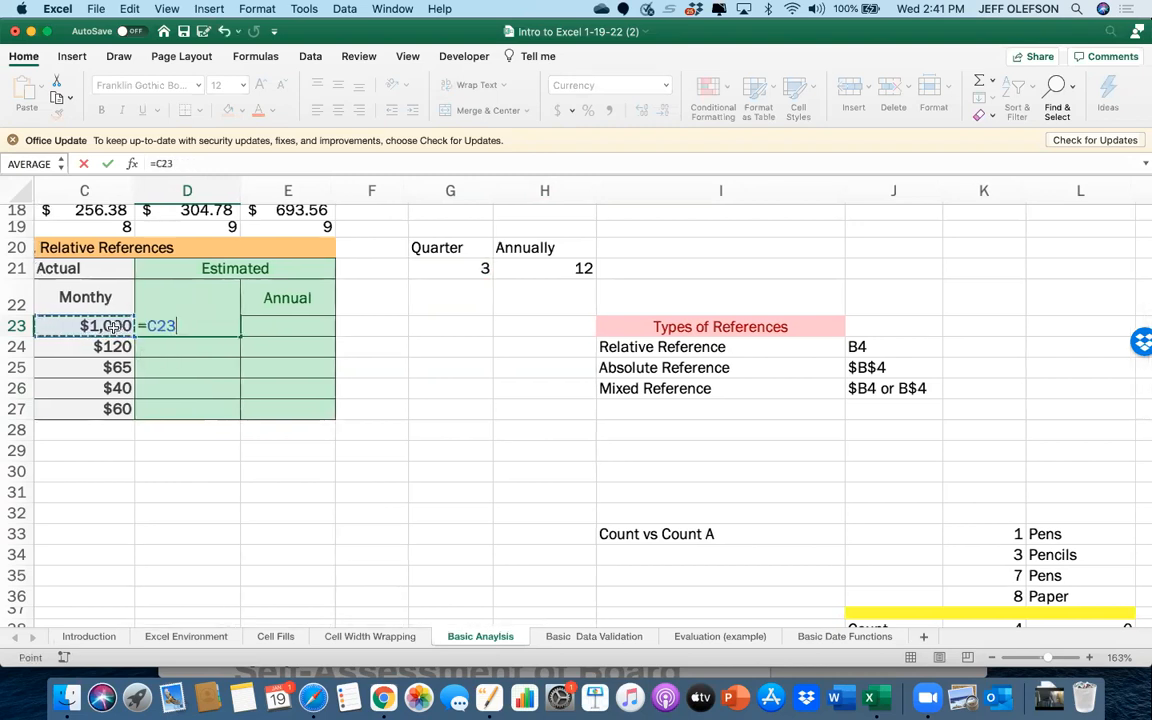
pyautogui.write('*')
pyautogui.click(456, 266)
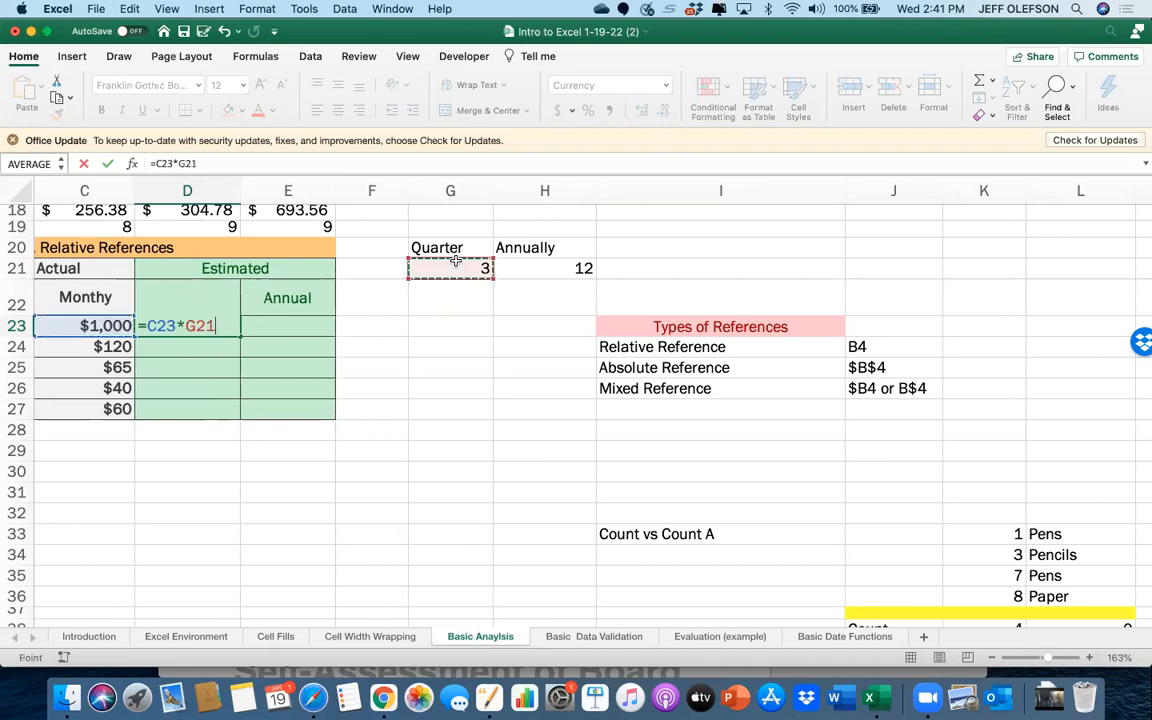
pyautogui.press('Return')
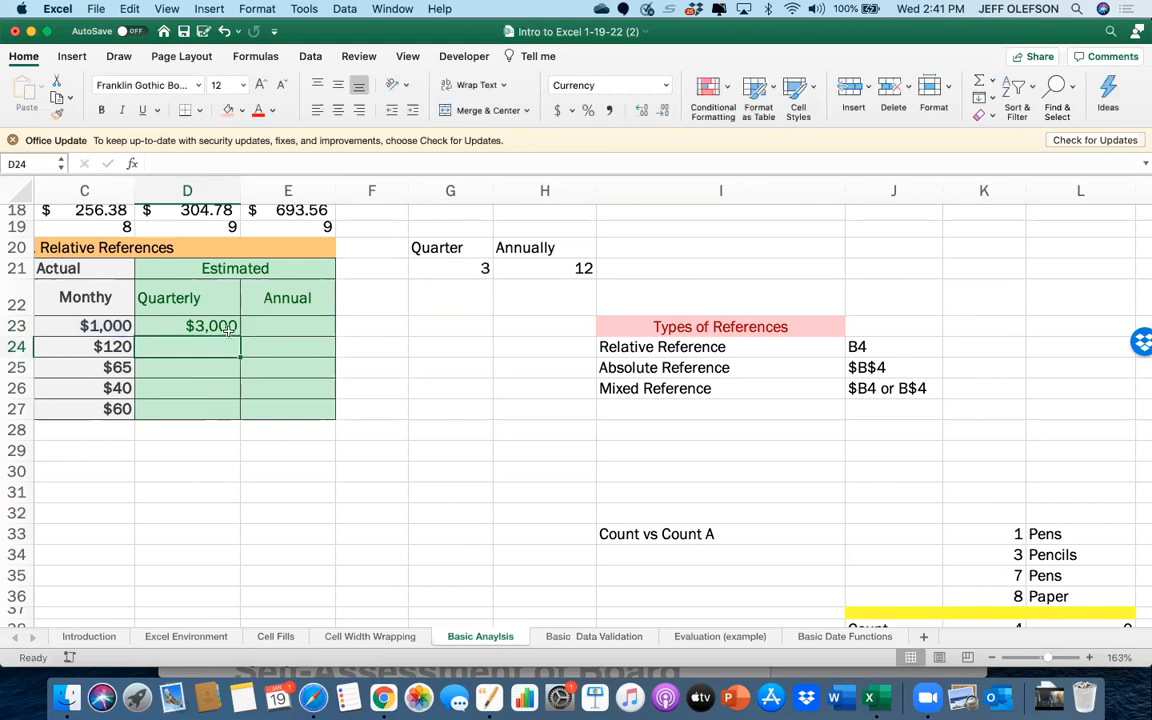
# Lock the multiplier's row in D23 with =C23*G$21 and fill the formula down through D27
pyautogui.doubleClick(224, 327)
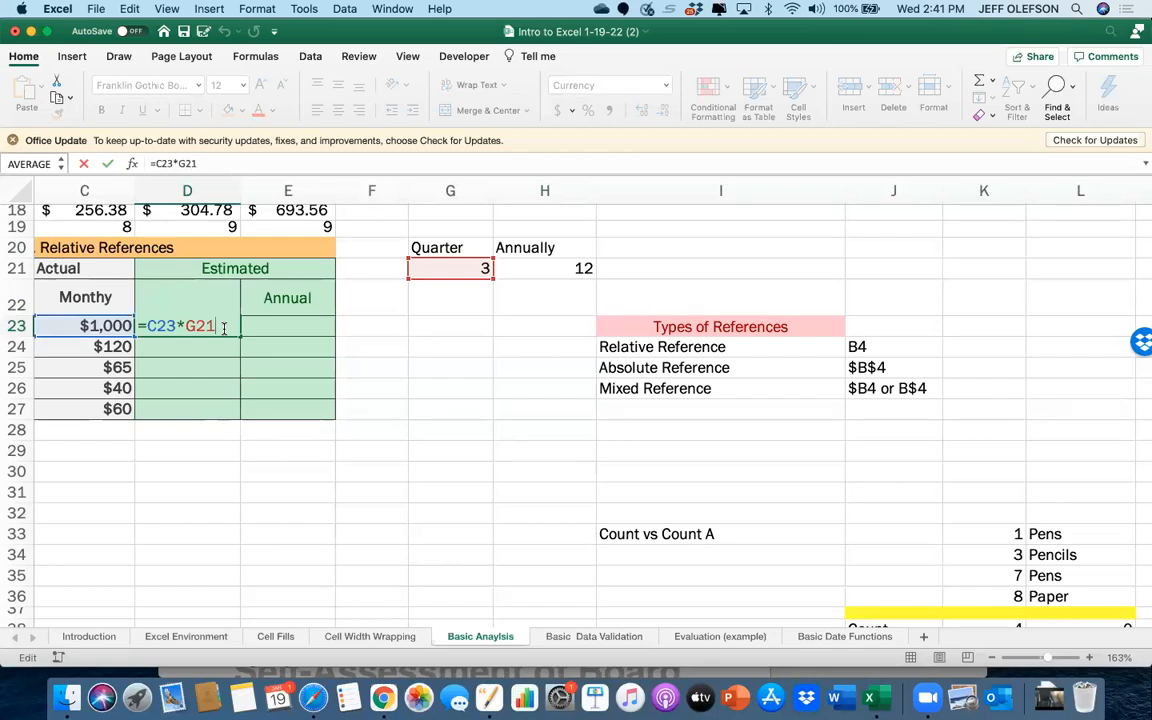
pyautogui.click(196, 326)
pyautogui.write('$')
pyautogui.press('Return')
pyautogui.click(231, 331)
pyautogui.moveTo(238, 336); pyautogui.dragTo(240, 415)
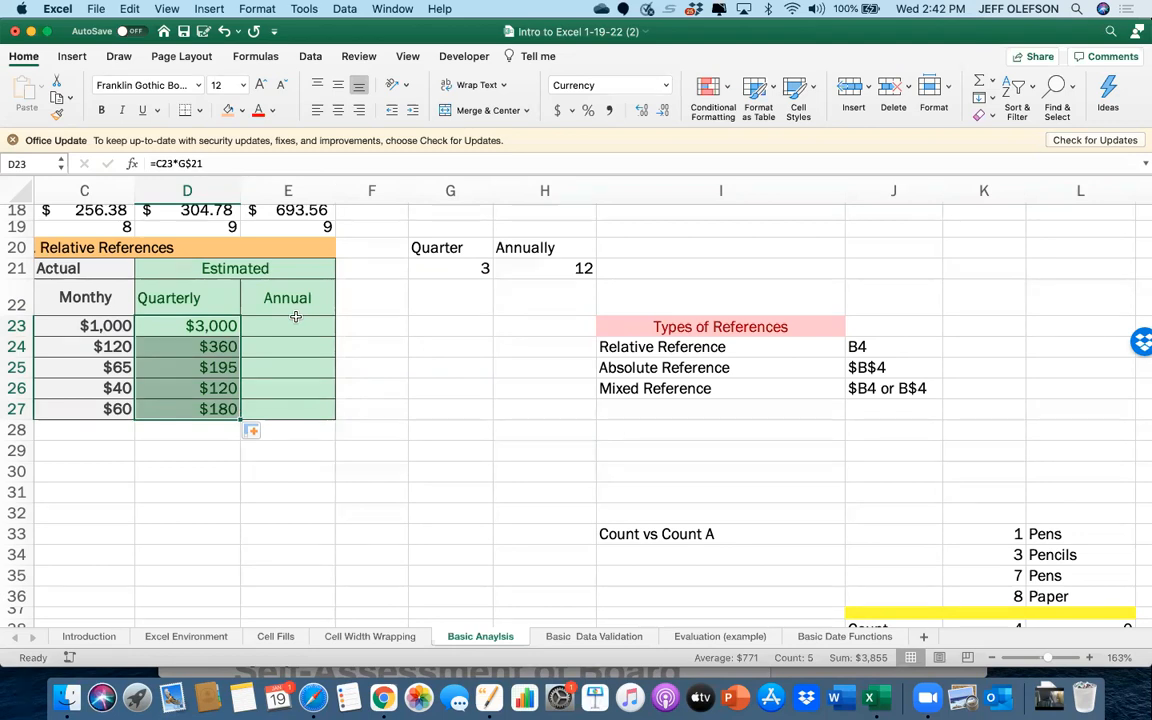
# Go to the Basic Data Validation sheet and select the empty cell T29
pyautogui.scroll(-10, 372, 374)
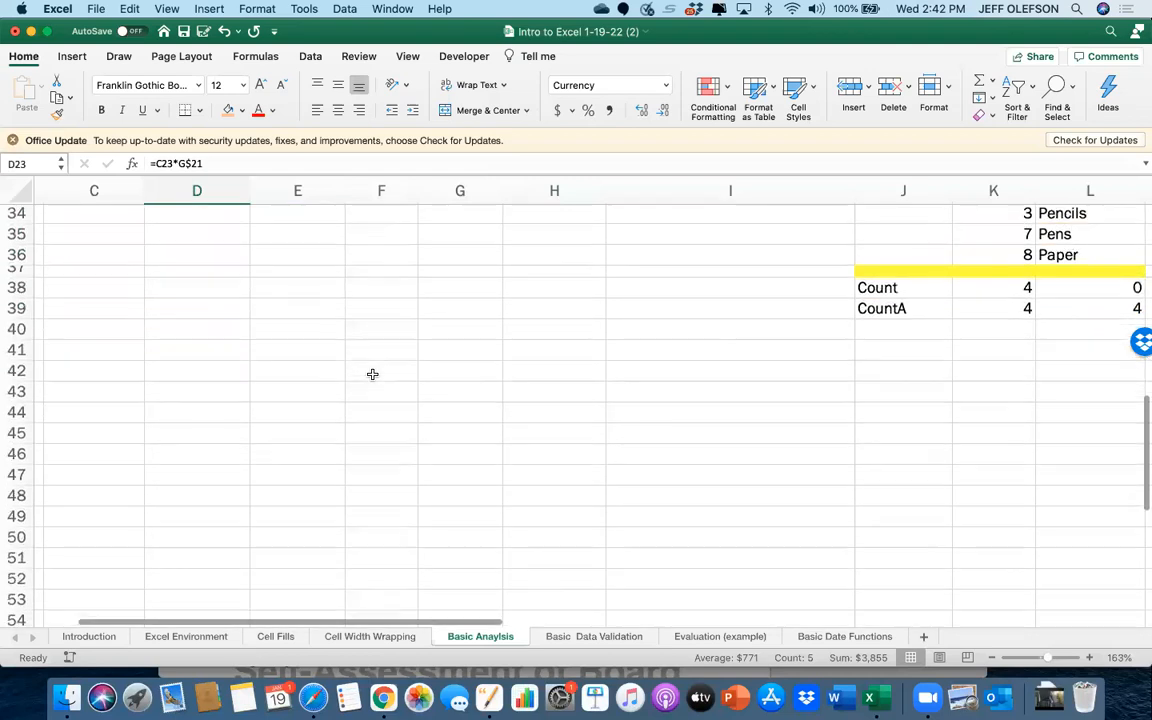
pyautogui.scroll(-2, 372, 374)
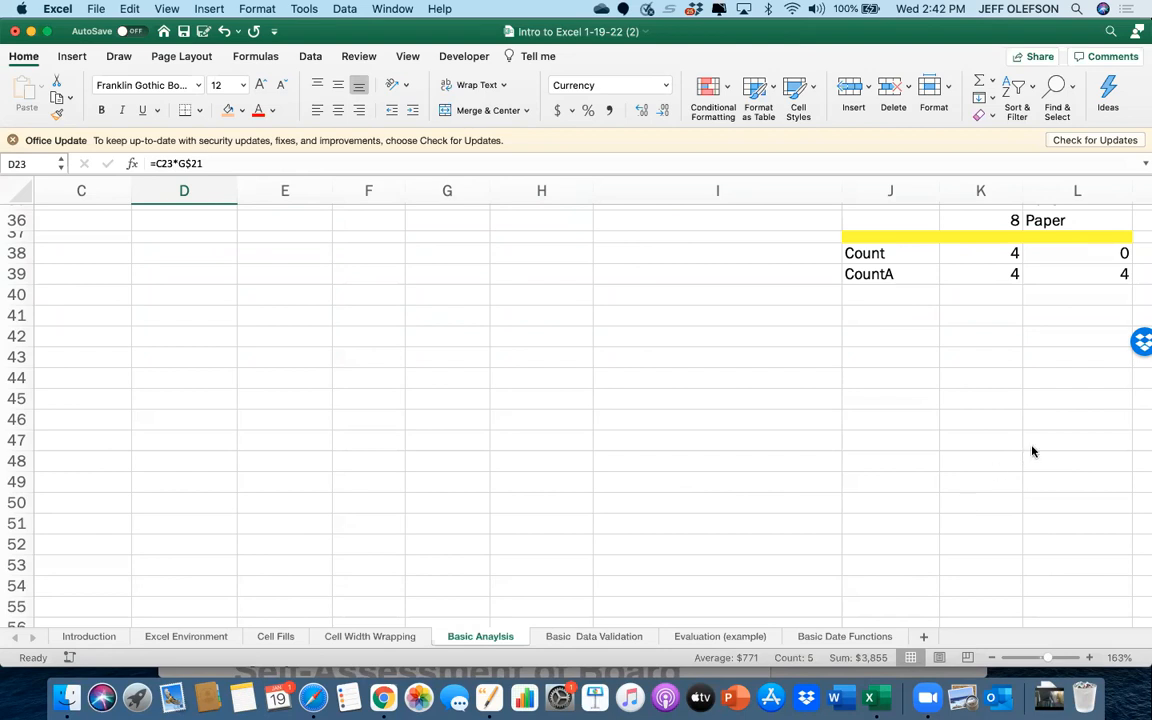
pyautogui.click(579, 637)
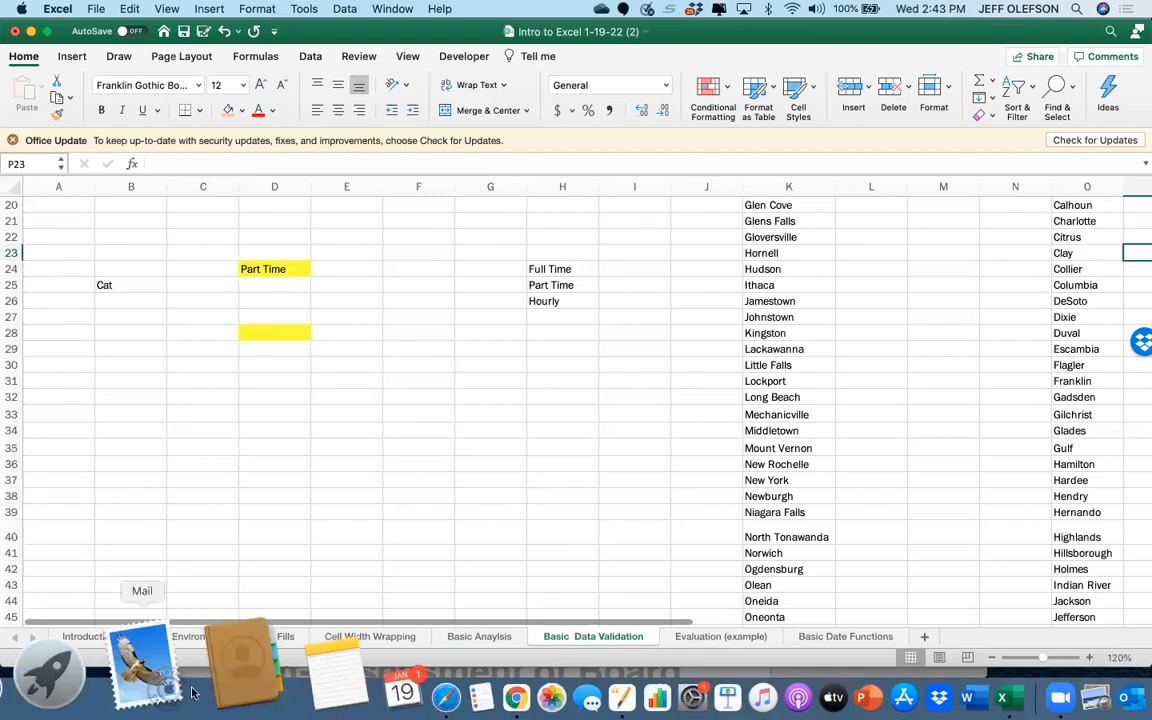
pyautogui.scroll(-1, 166, 529)
pyautogui.scroll(-5, 166, 529)
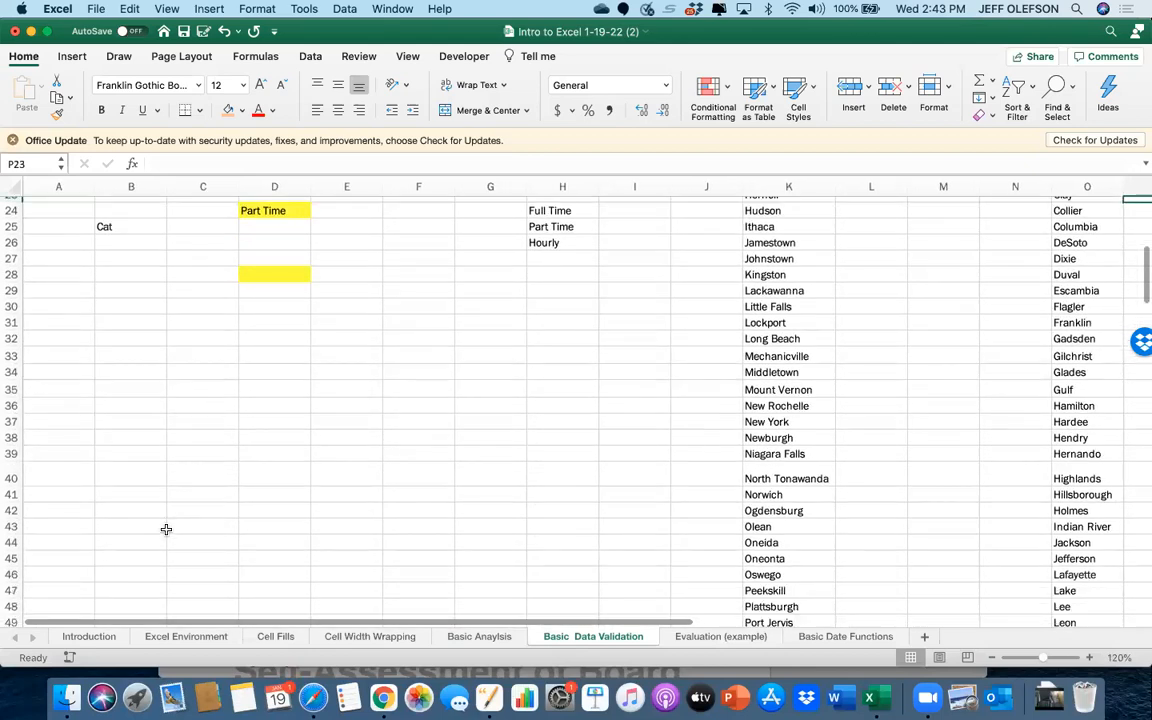
pyautogui.hscroll(10, 166, 529)
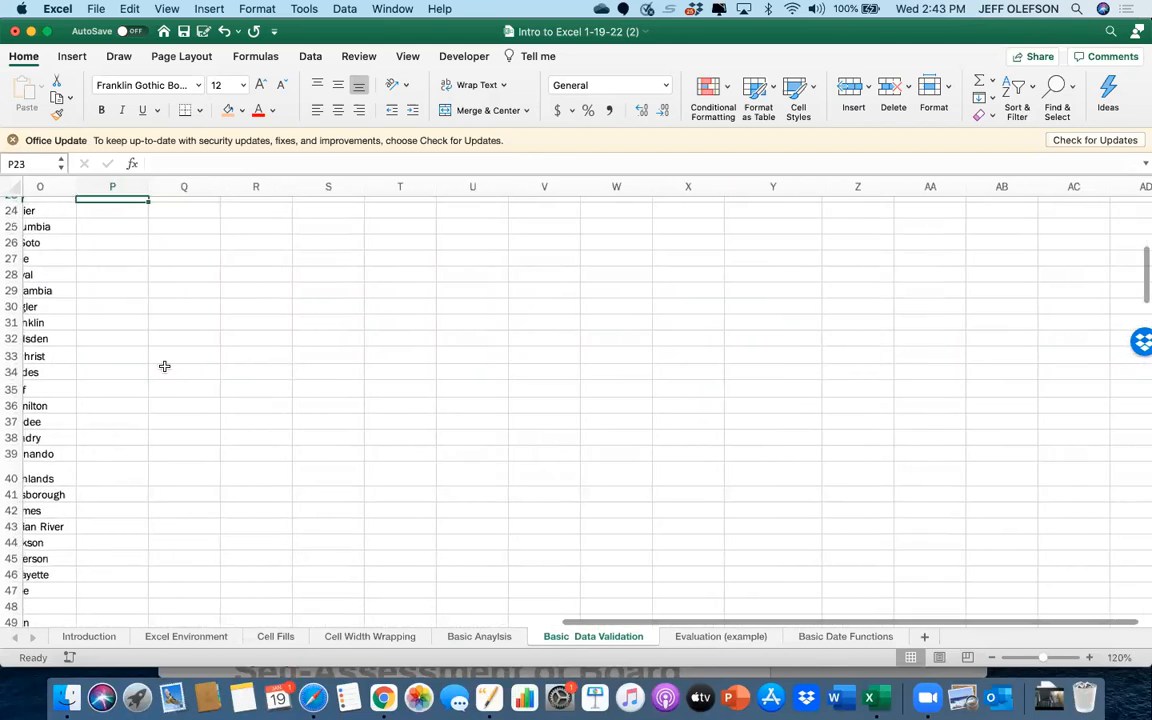
pyautogui.click(395, 285)
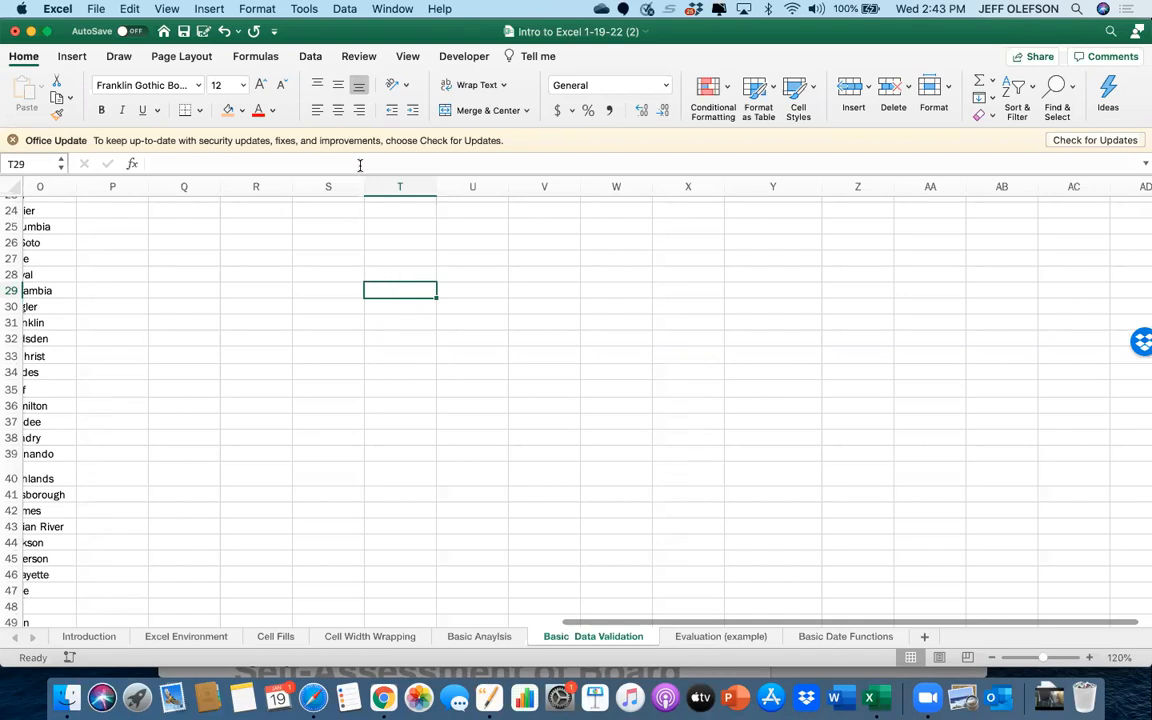
pyautogui.click(311, 60)
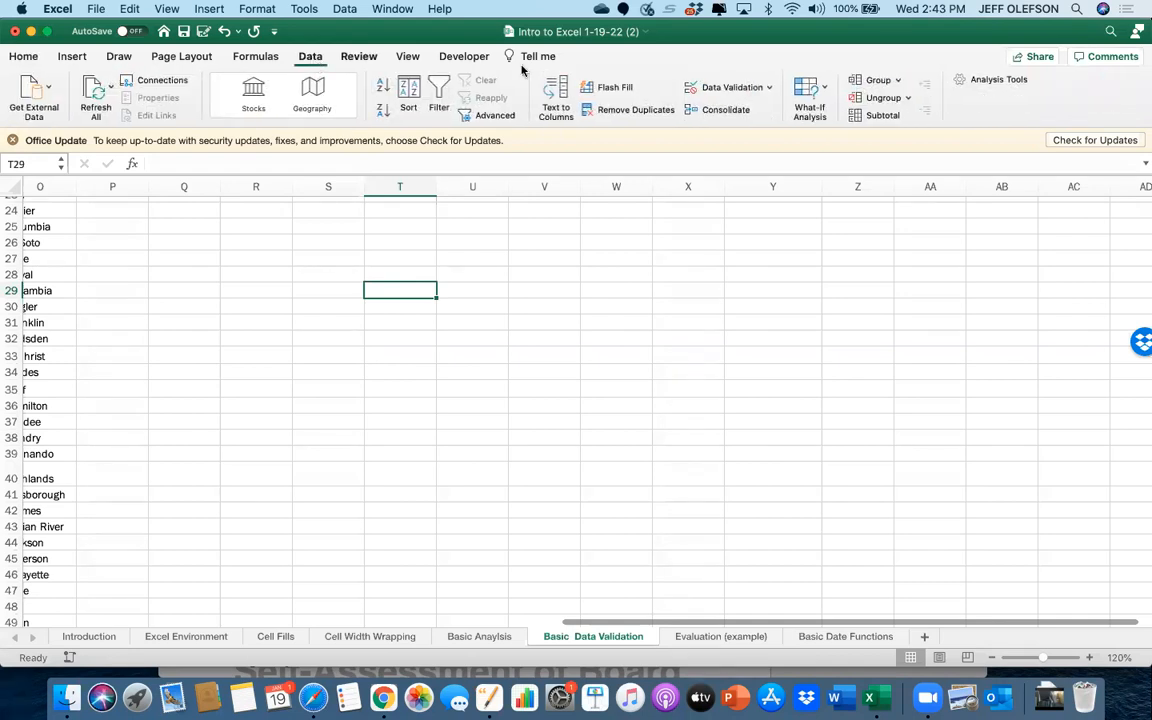
pyautogui.click(720, 88)
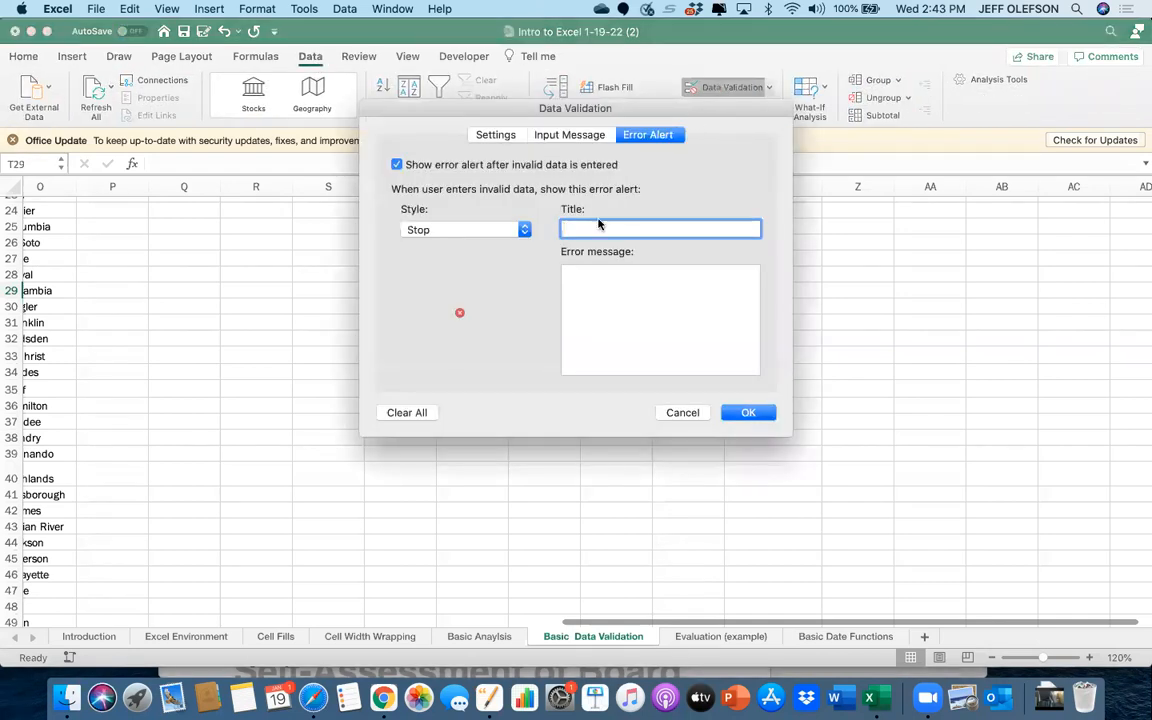
pyautogui.click(736, 111)
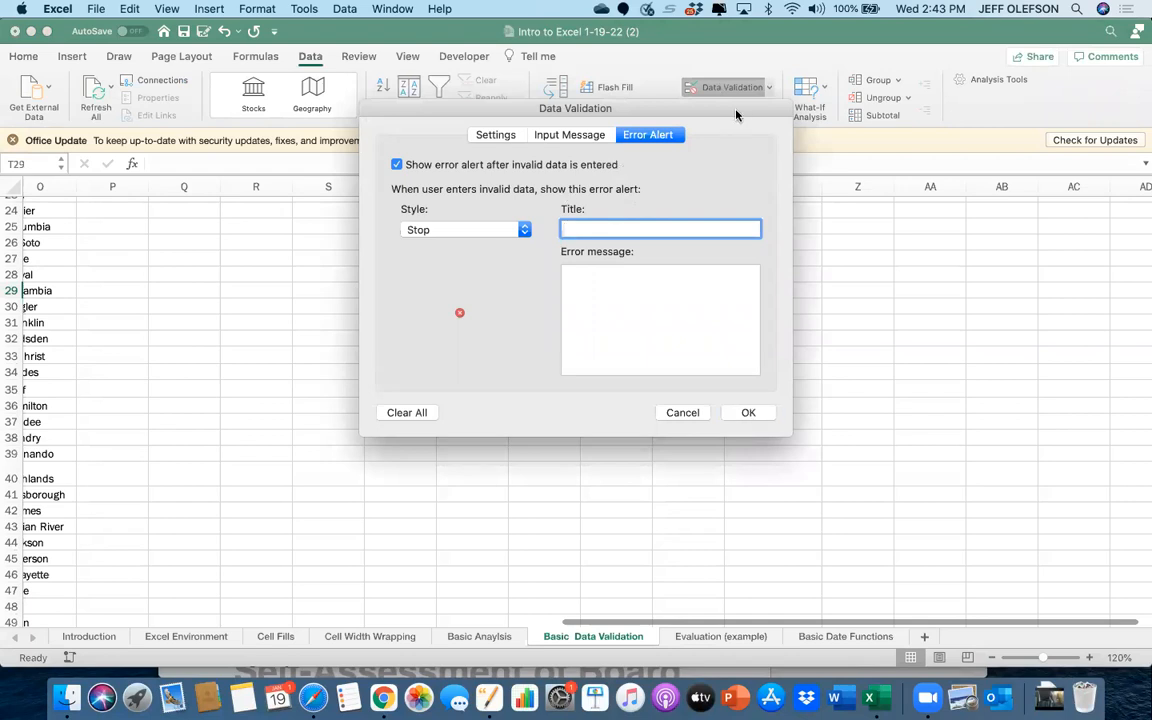
pyautogui.click(500, 134)
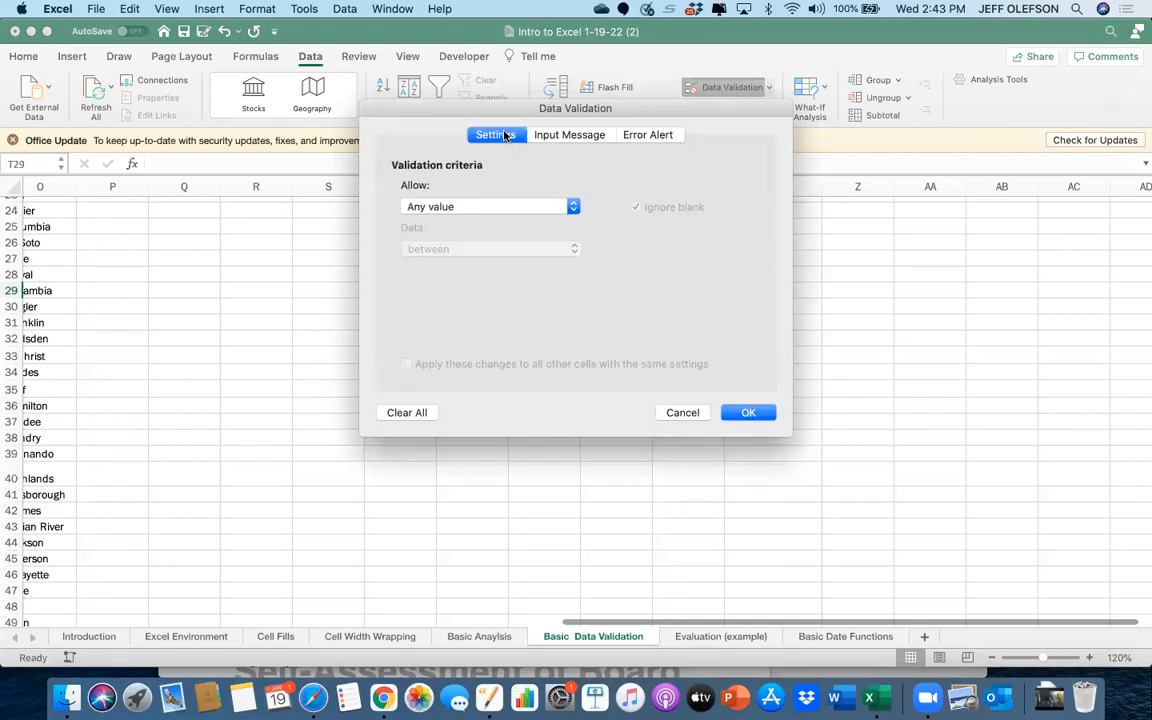
pyautogui.click(573, 207)
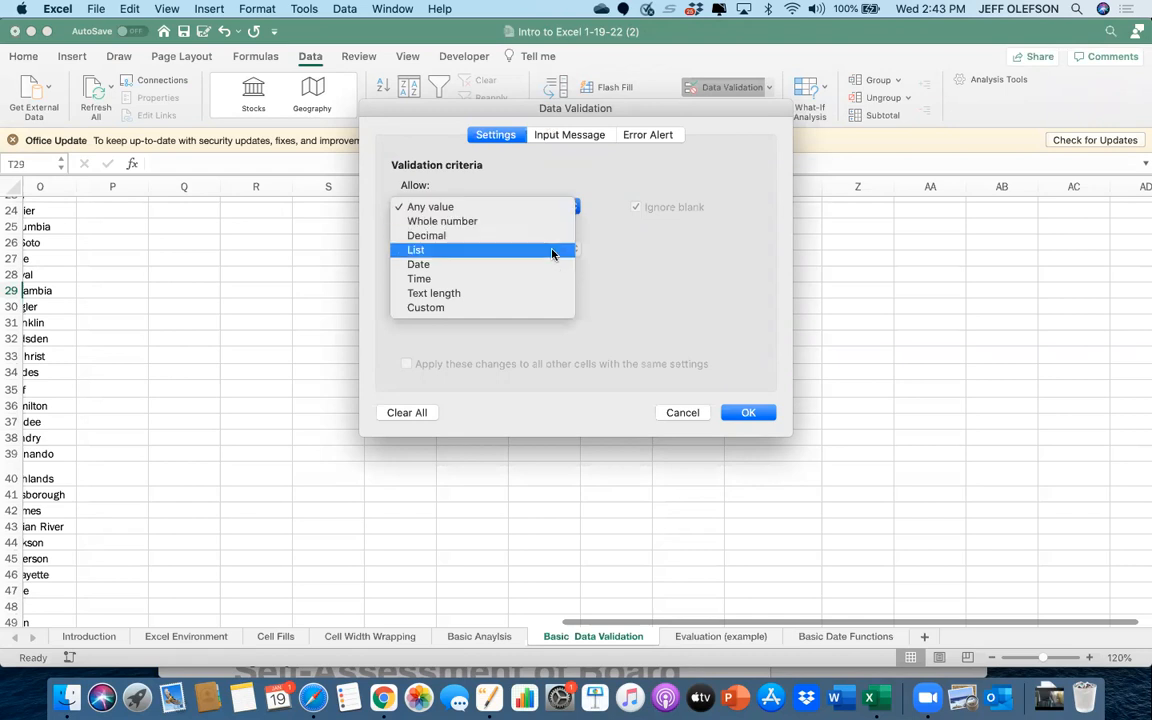
pyautogui.click(553, 249)
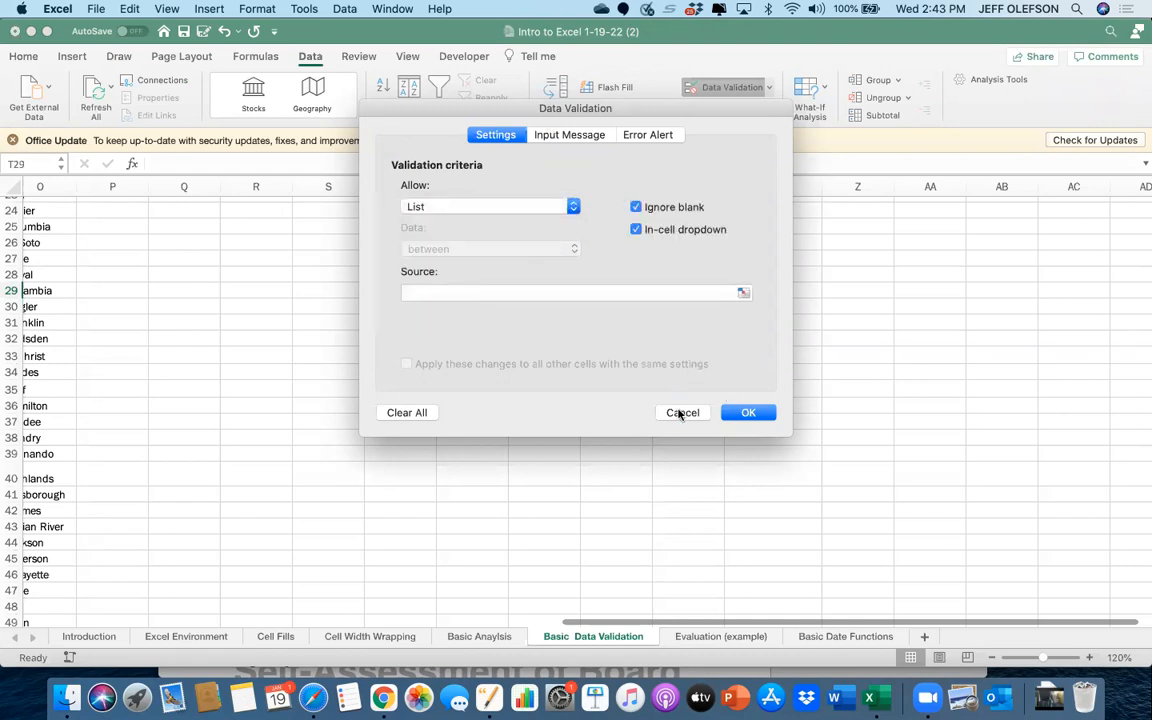
pyautogui.click(682, 412)
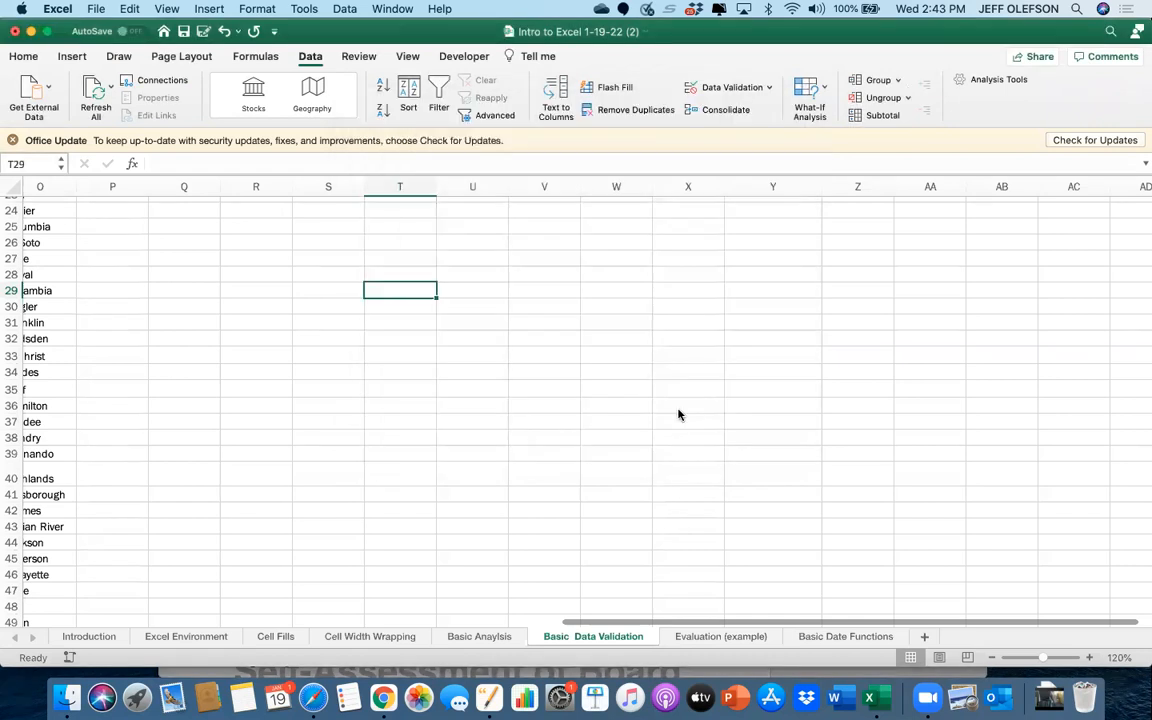
# Give cell T29 a light orange fill
pyautogui.click(24, 57)
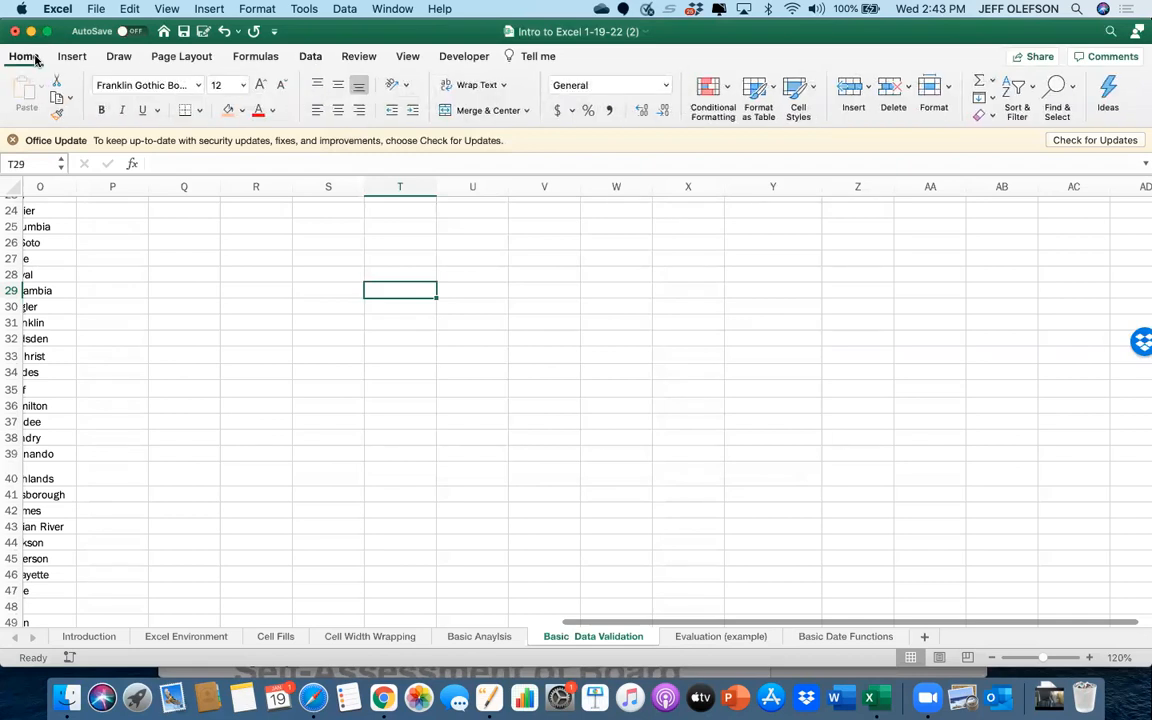
pyautogui.click(227, 112)
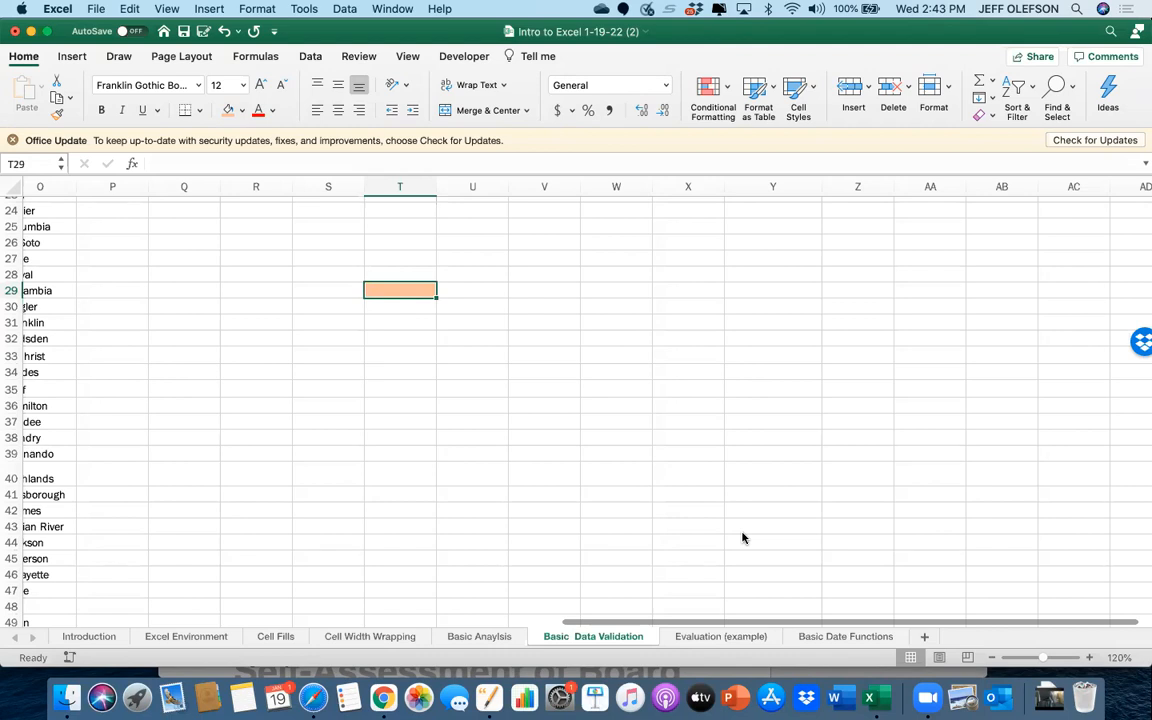
# Add list data validation to cell T29 with the source values Dog, Cat, Fish
pyautogui.click(311, 57)
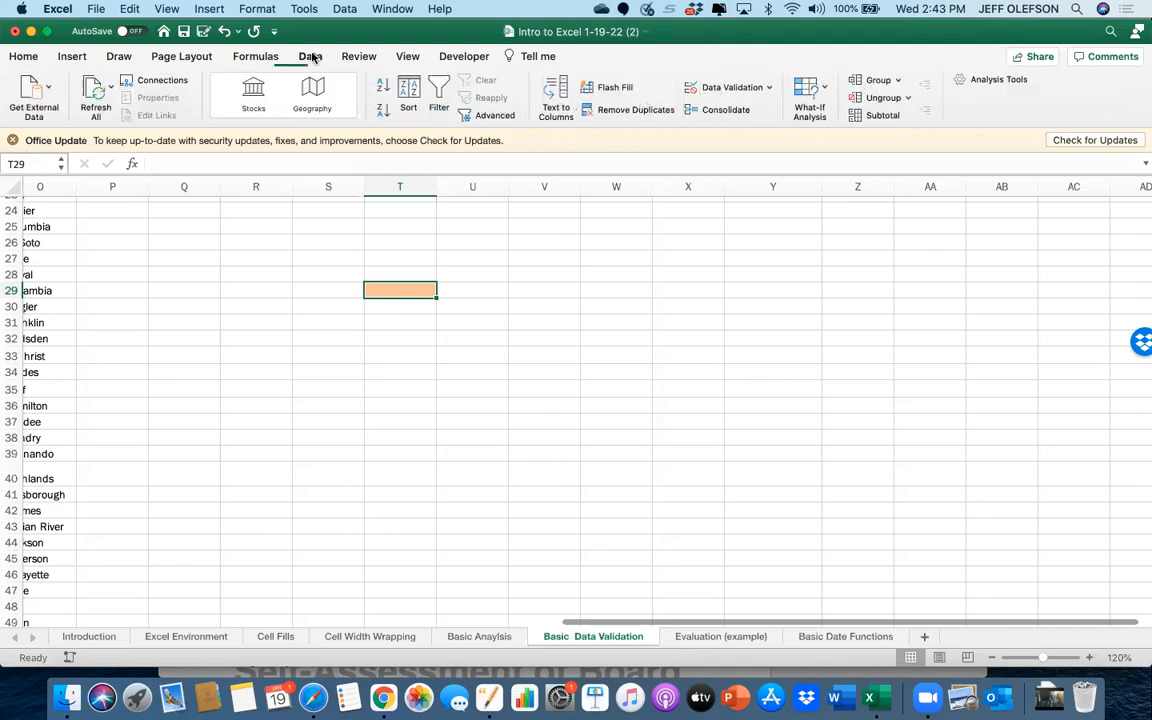
pyautogui.click(725, 90)
pyautogui.click(540, 206)
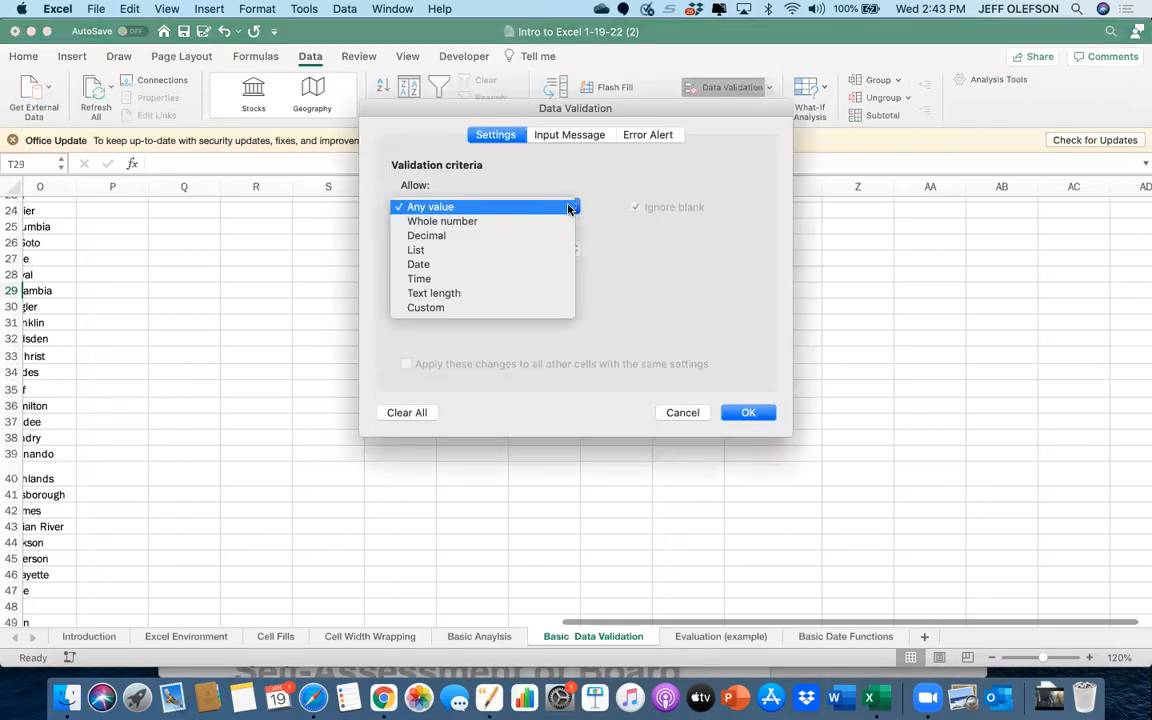
pyautogui.click(542, 250)
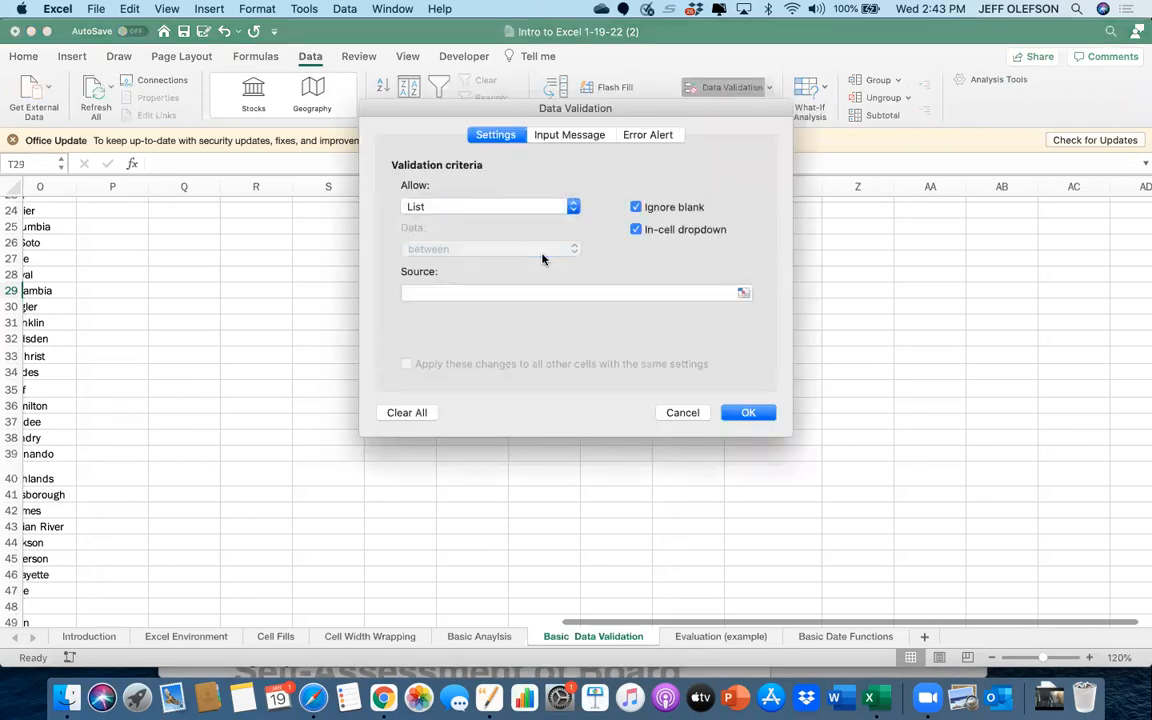
pyautogui.click(449, 290)
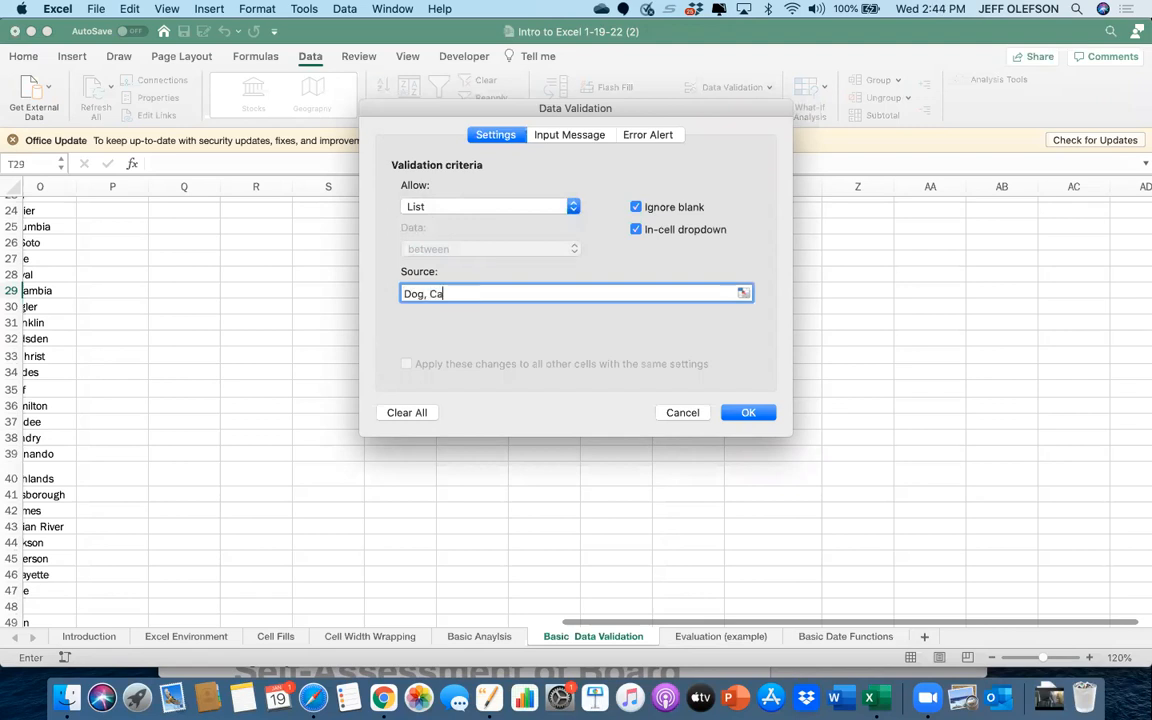
pyautogui.write('Dog, Cat, Fish')
pyautogui.click(748, 412)
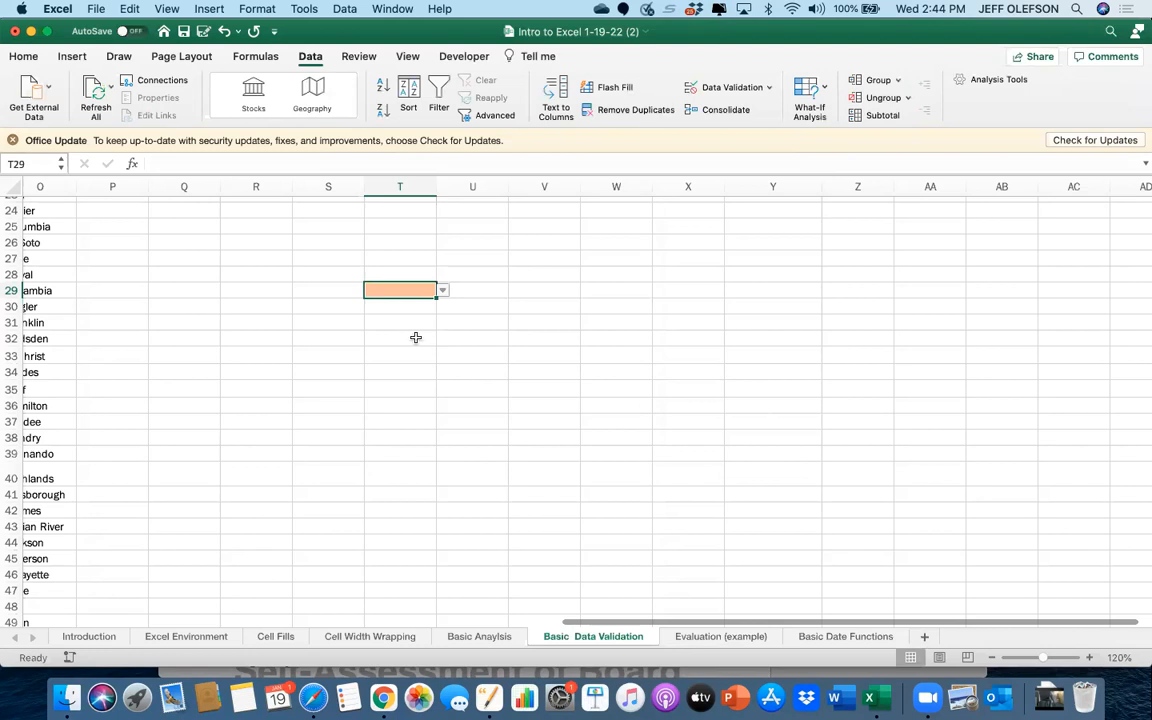
# Test T29's in-cell dropdown by choosing Cat from the list
pyautogui.click(405, 338)
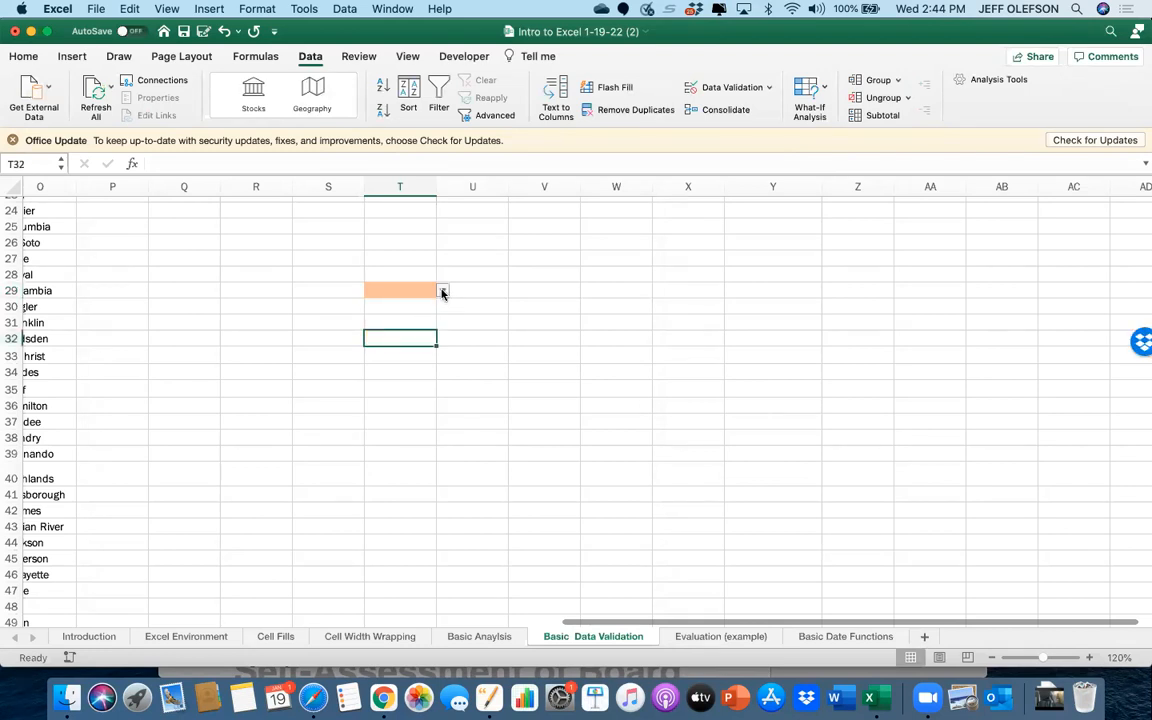
pyautogui.click(417, 320)
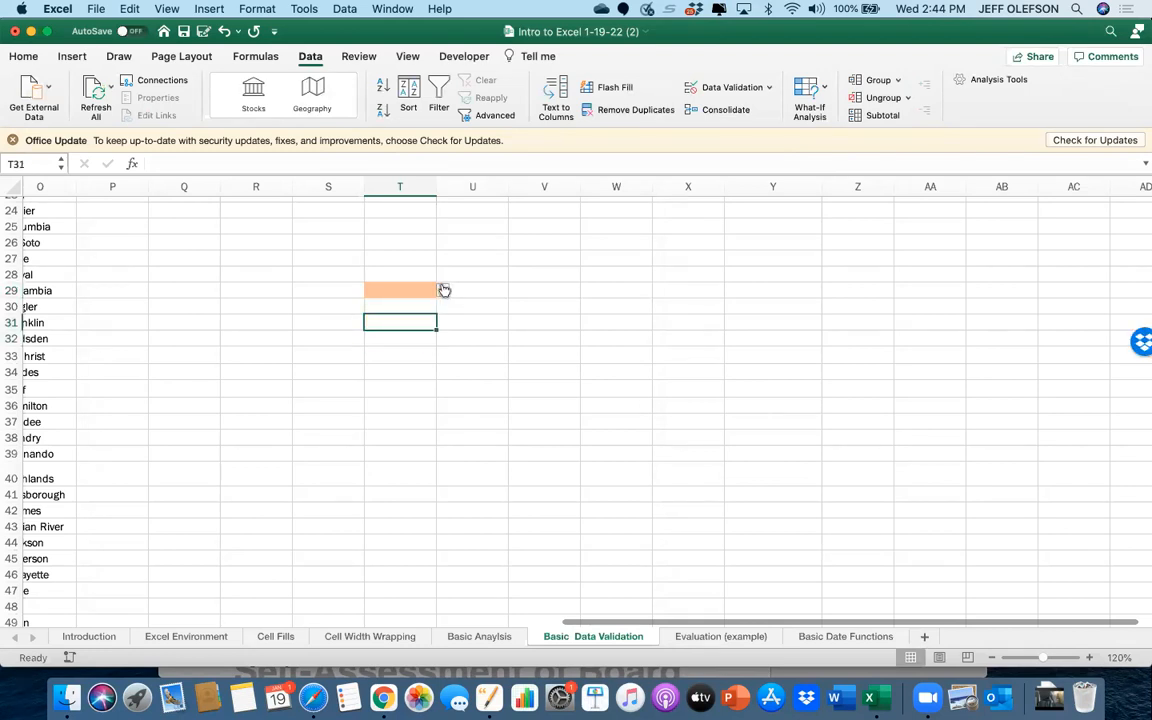
pyautogui.click(438, 290)
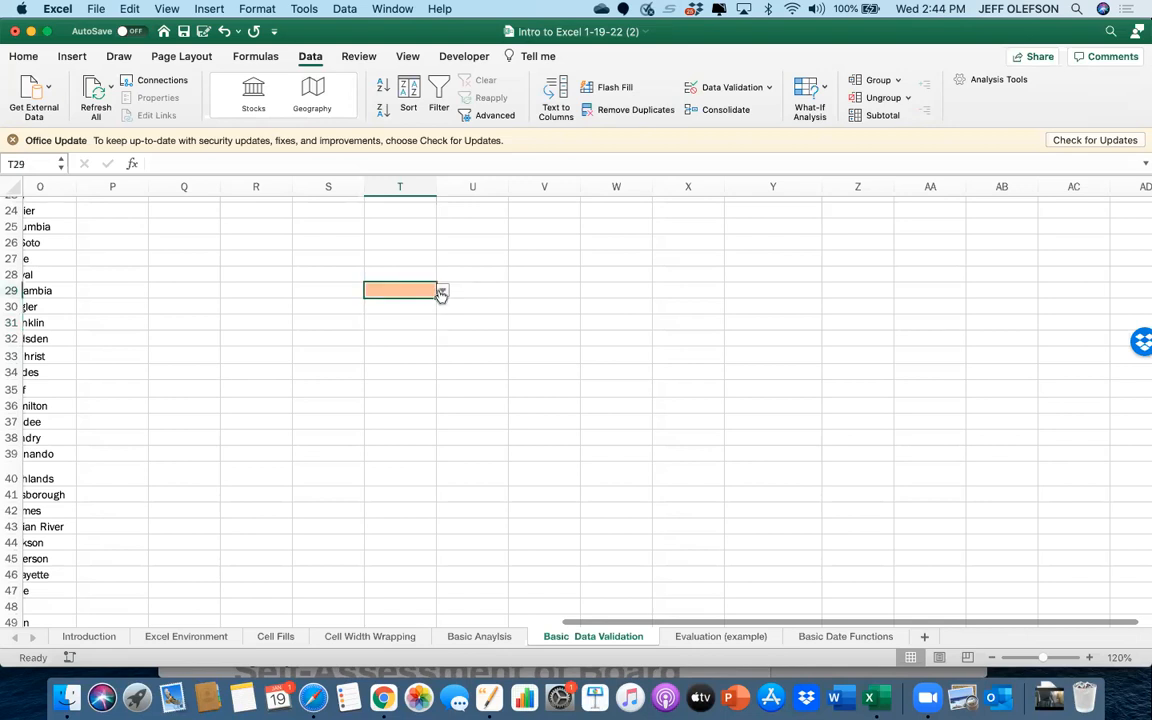
pyautogui.click(442, 291)
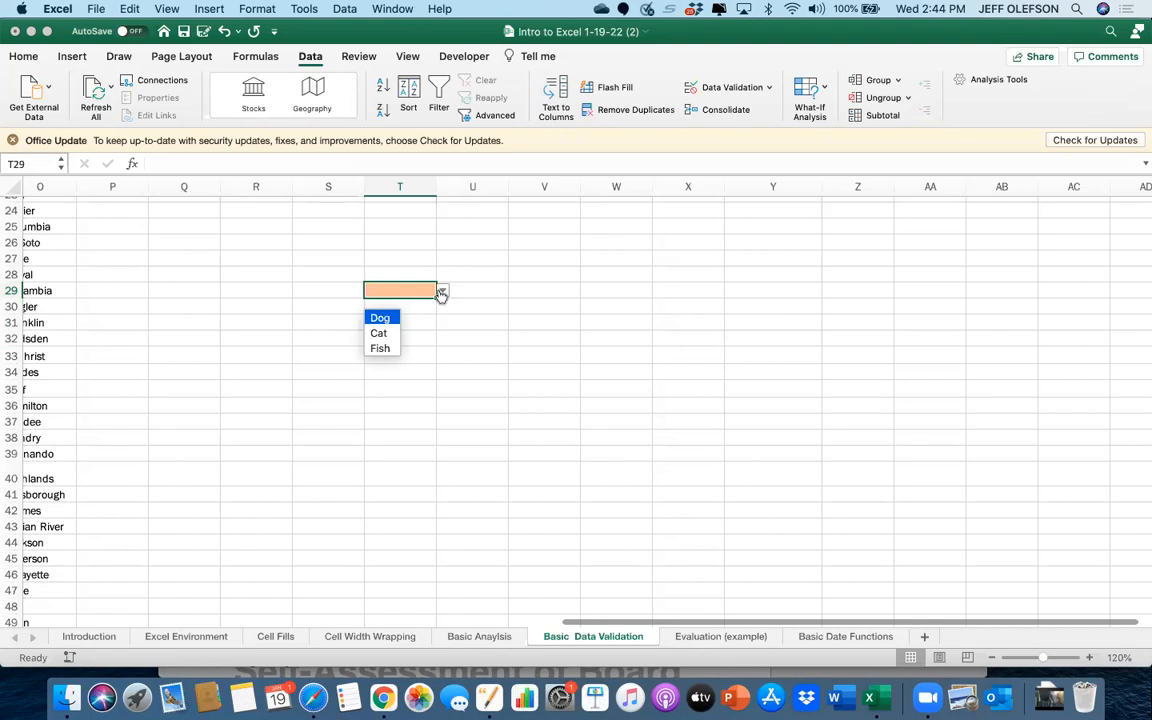
pyautogui.click(420, 350)
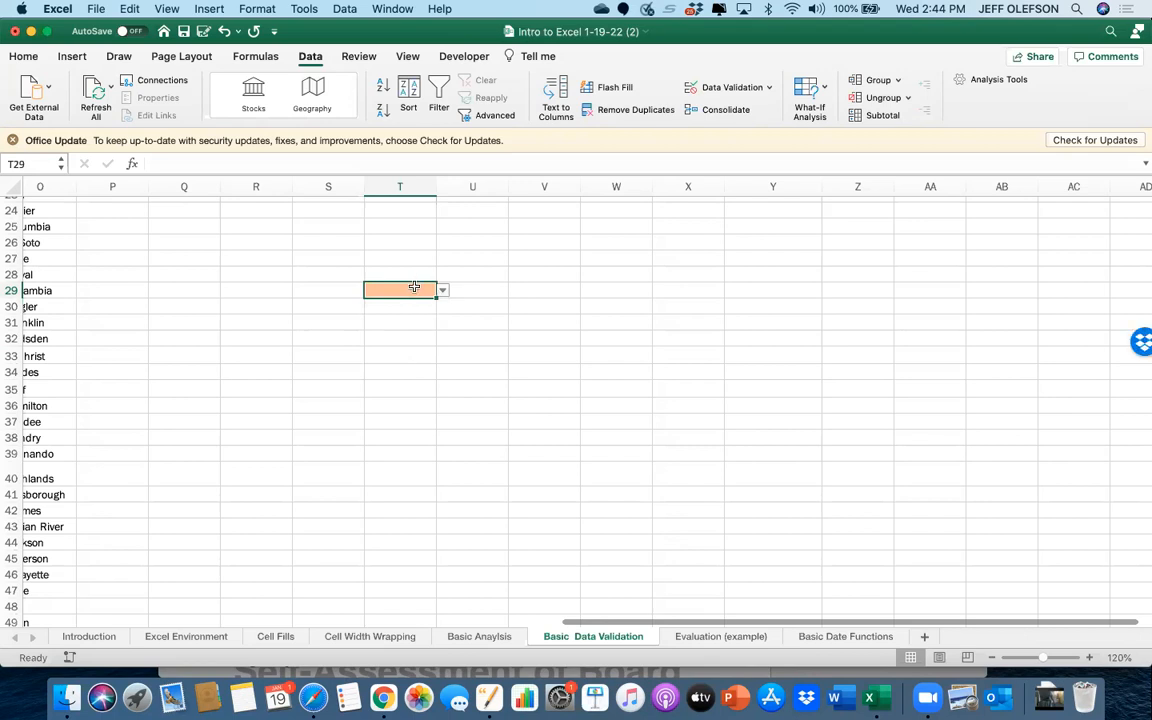
pyautogui.click(442, 290)
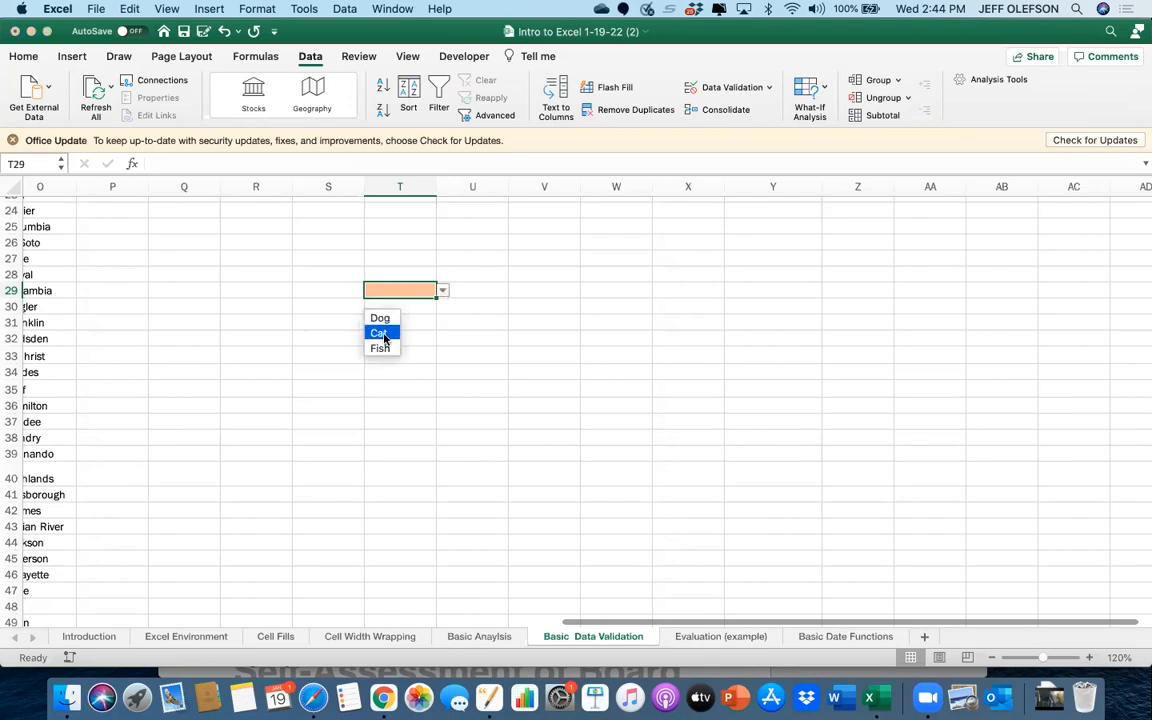
pyautogui.click(381, 333)
pyautogui.click(443, 290)
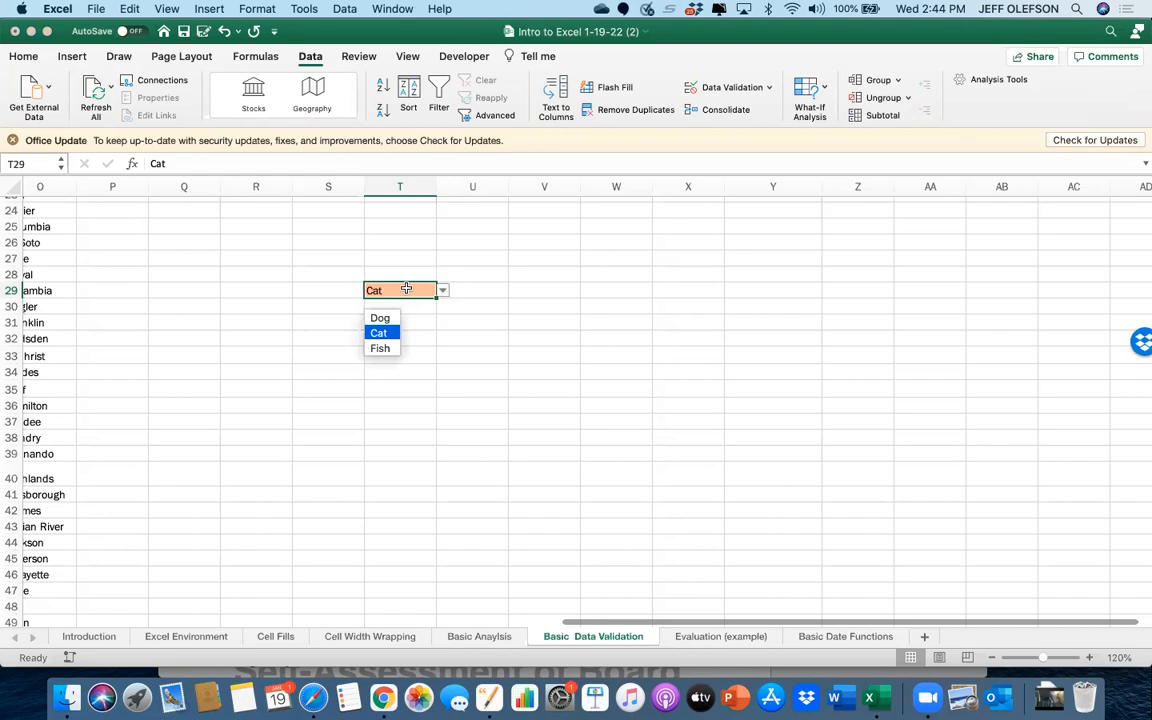
# Replace the entry in T29 by typing Dog directly into the cell
pyautogui.doubleClick(406, 289)
pyautogui.press('BackSpace')
pyautogui.press('BackSpace')
pyautogui.press('BackSpace')
pyautogui.write('Dog')
pyautogui.press('Return')
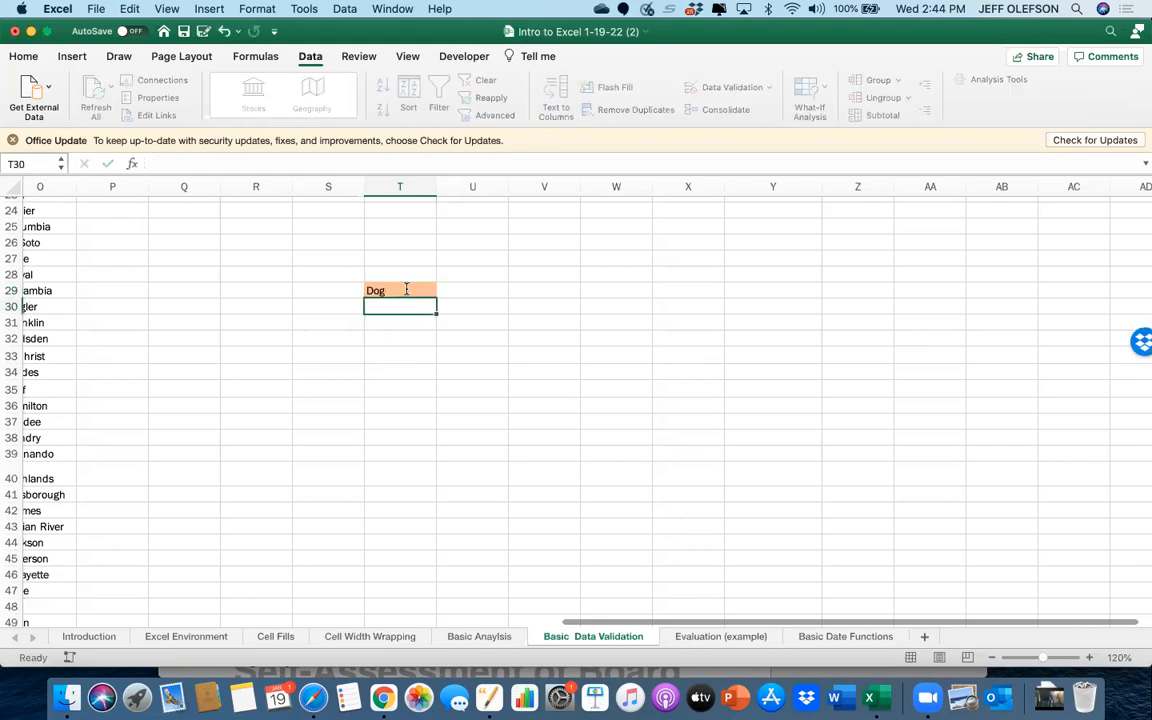
# Clear T29, try to enter Bird as a value outside the list, and cancel the entry
pyautogui.click(406, 290)
pyautogui.press('Delete')
pyautogui.write('Bird')
pyautogui.press('Return')
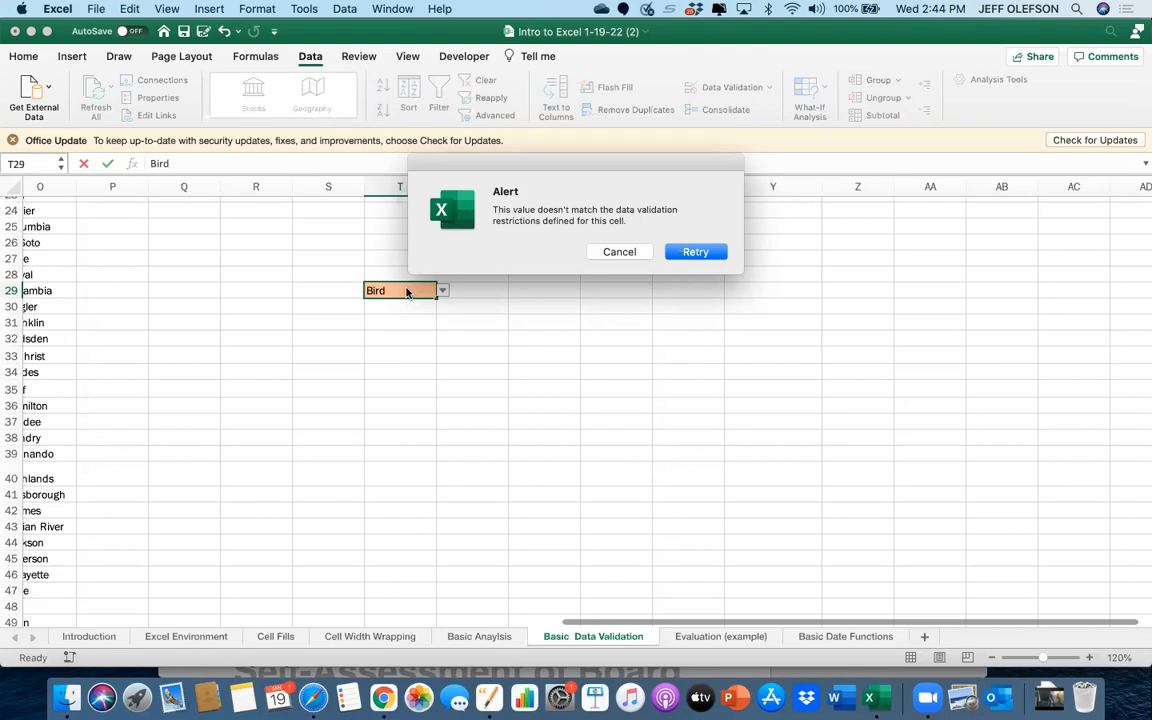
pyautogui.click(619, 252)
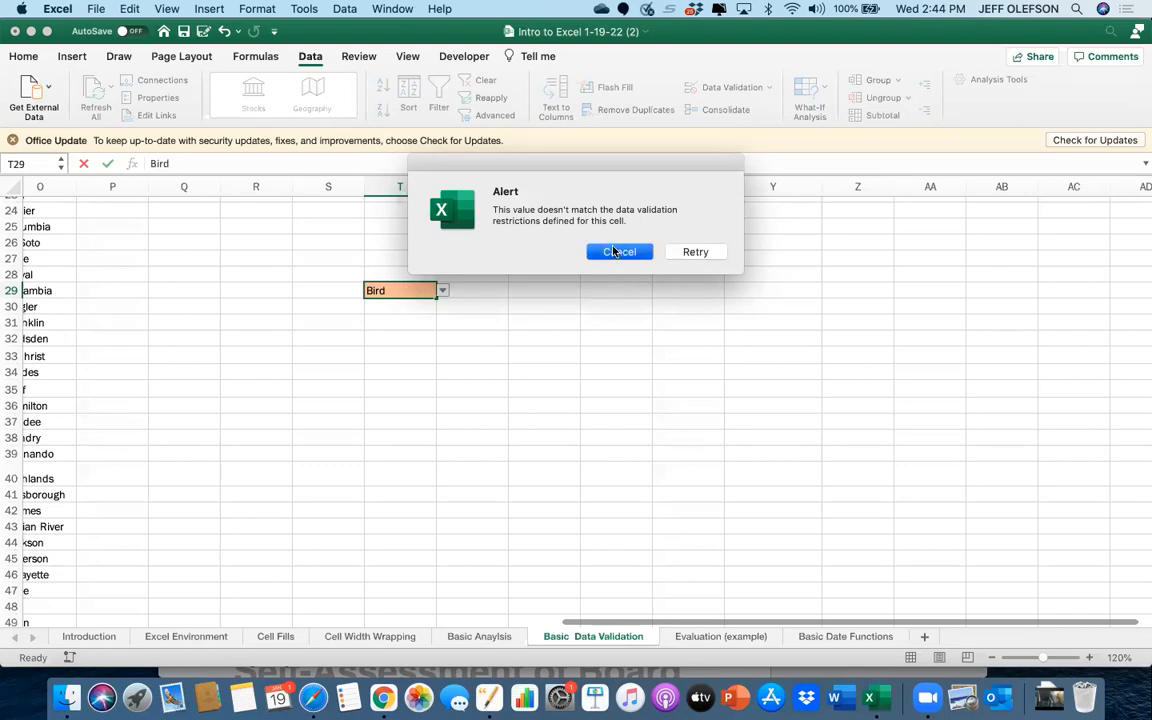
pyautogui.click(500, 352)
# Give cell T26 a light yellow-green fill
pyautogui.click(405, 241)
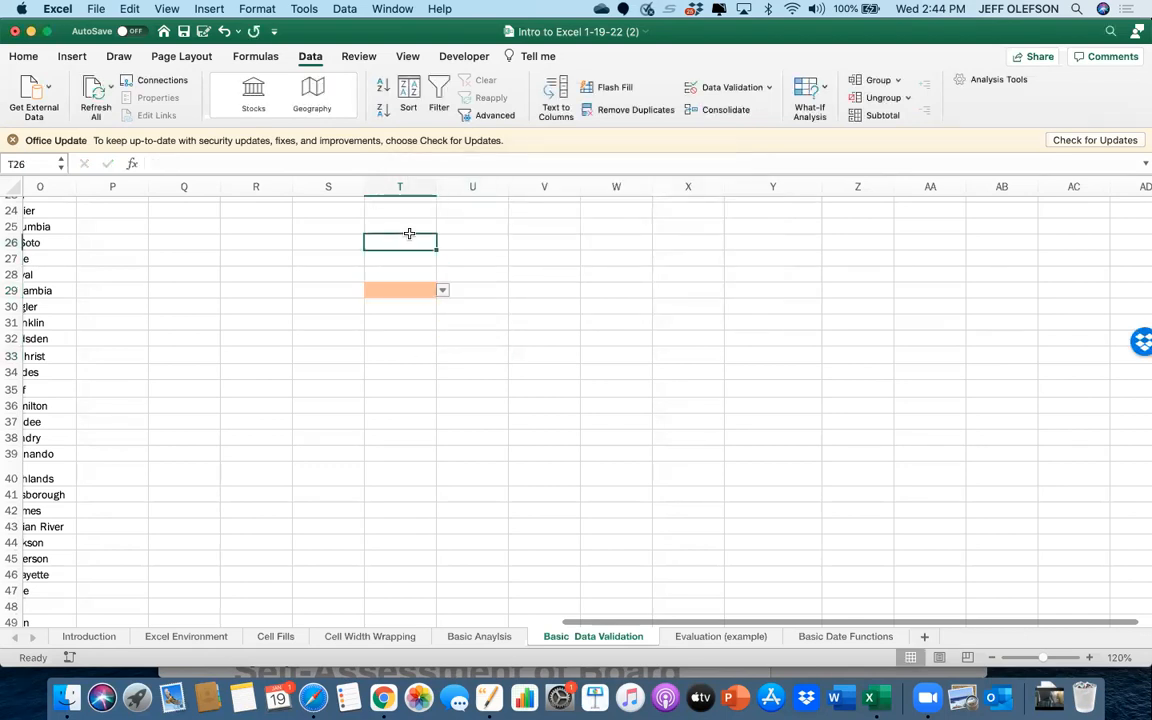
pyautogui.click(25, 57)
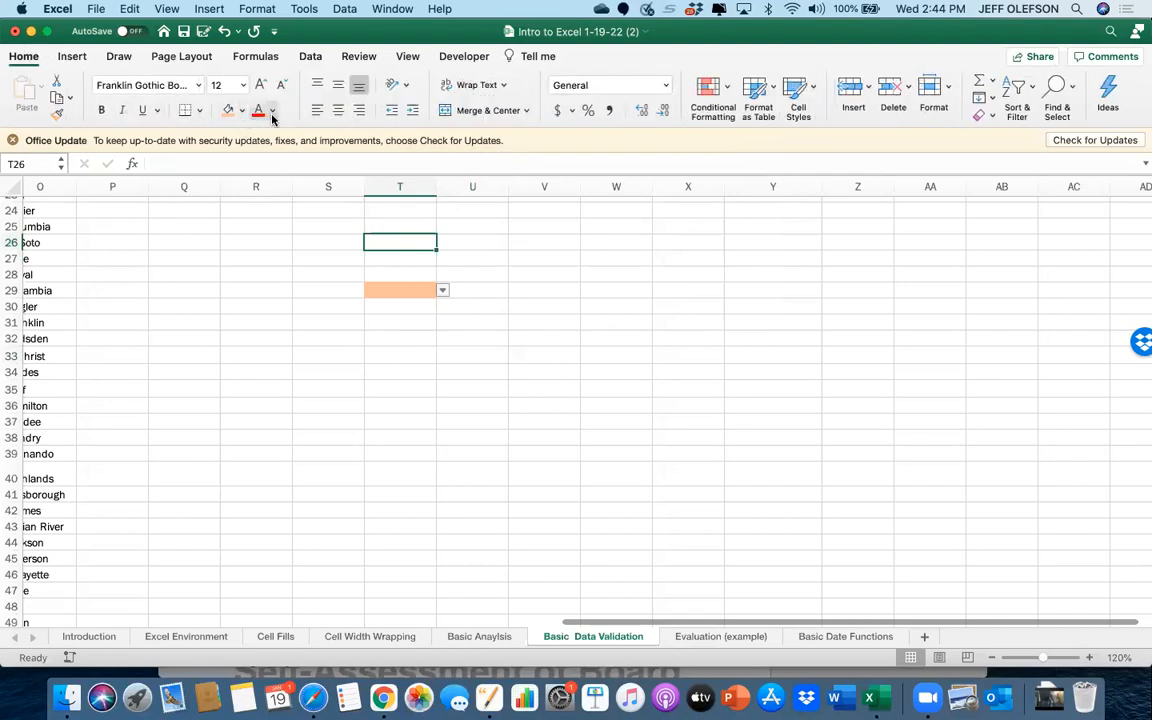
pyautogui.click(272, 112)
pyautogui.click(317, 203)
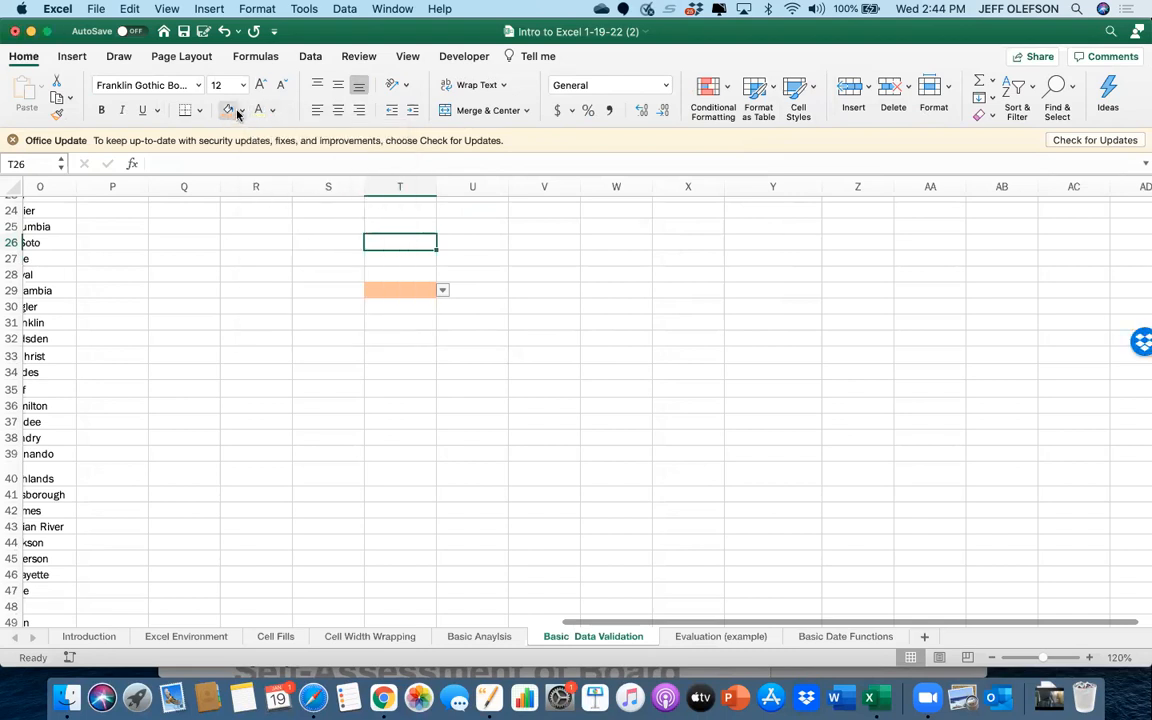
pyautogui.click(241, 110)
pyautogui.click(287, 199)
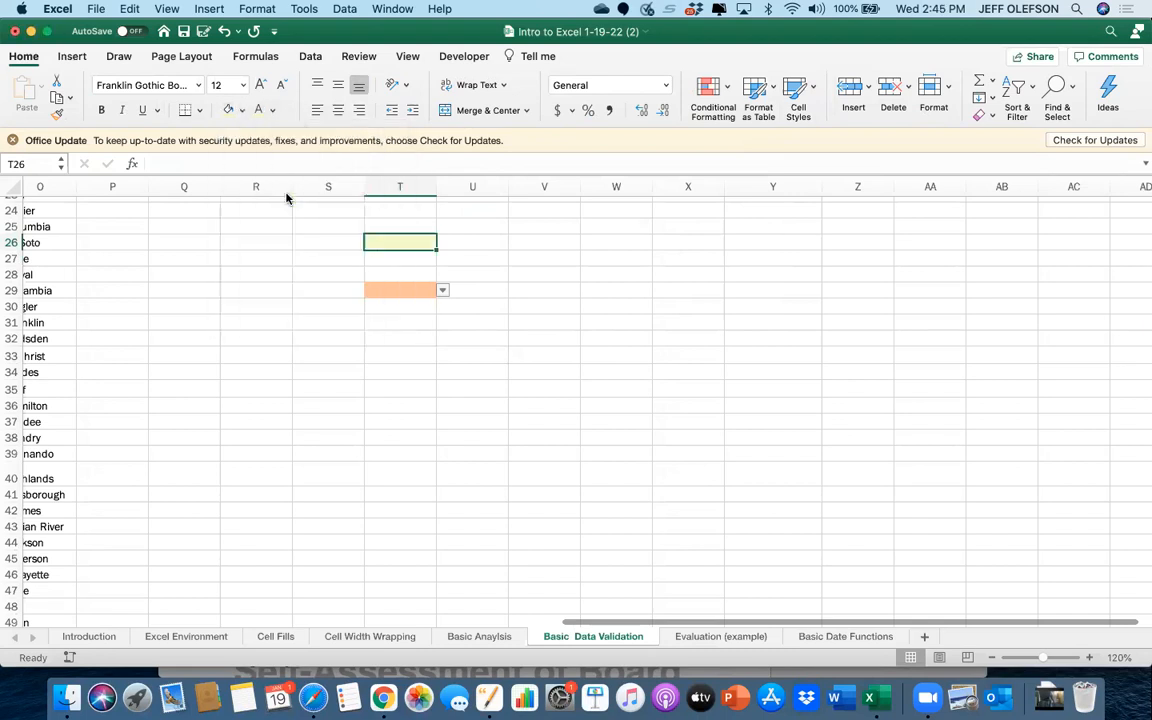
pyautogui.click(460, 259)
pyautogui.click(406, 248)
# Enter Dog, Cat and Fish down column Y in cells Y27 to Y29
pyautogui.click(745, 260)
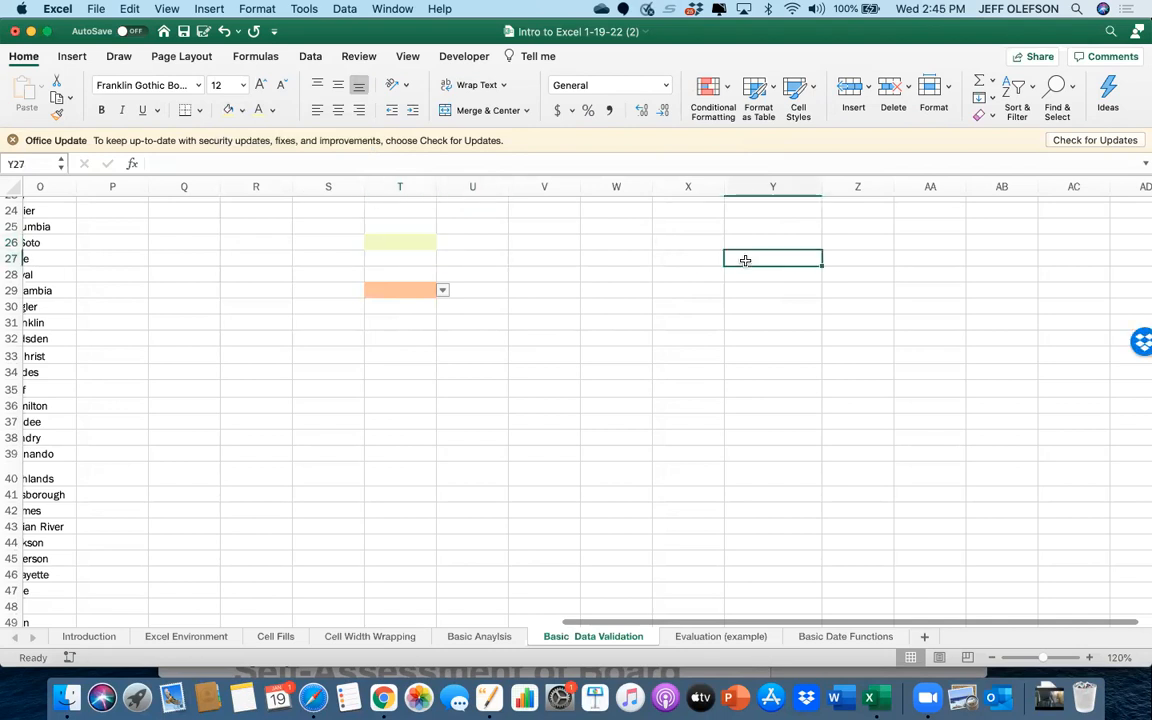
pyautogui.write('Dog')
pyautogui.press('Return')
pyautogui.write('Cat')
pyautogui.press('Return')
pyautogui.write('Fish')
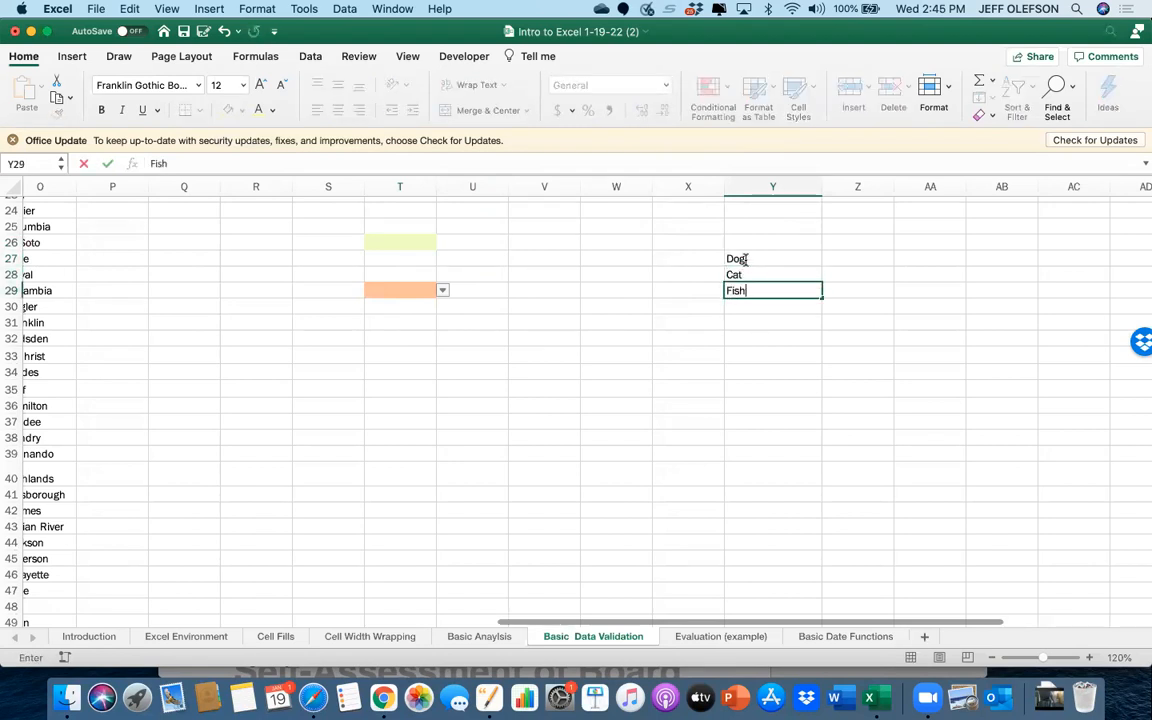
# Add list data validation to cell T26, using the range =$Y$27:$Y$29 as its source
pyautogui.click(412, 244)
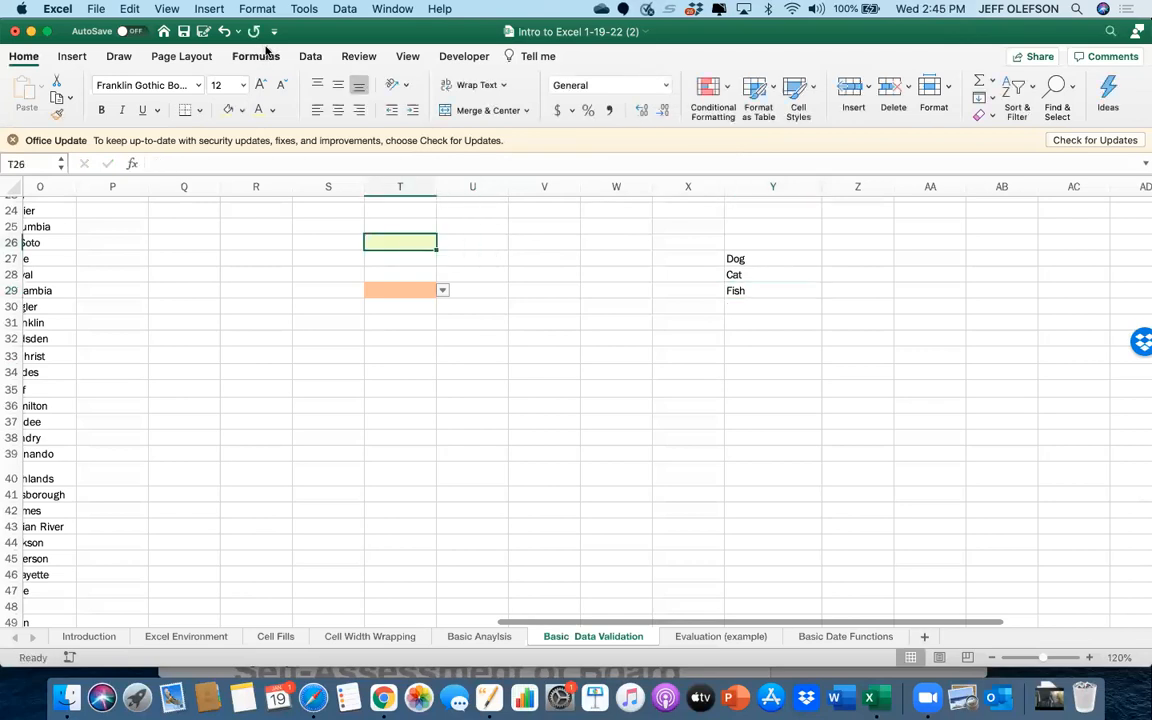
pyautogui.click(313, 57)
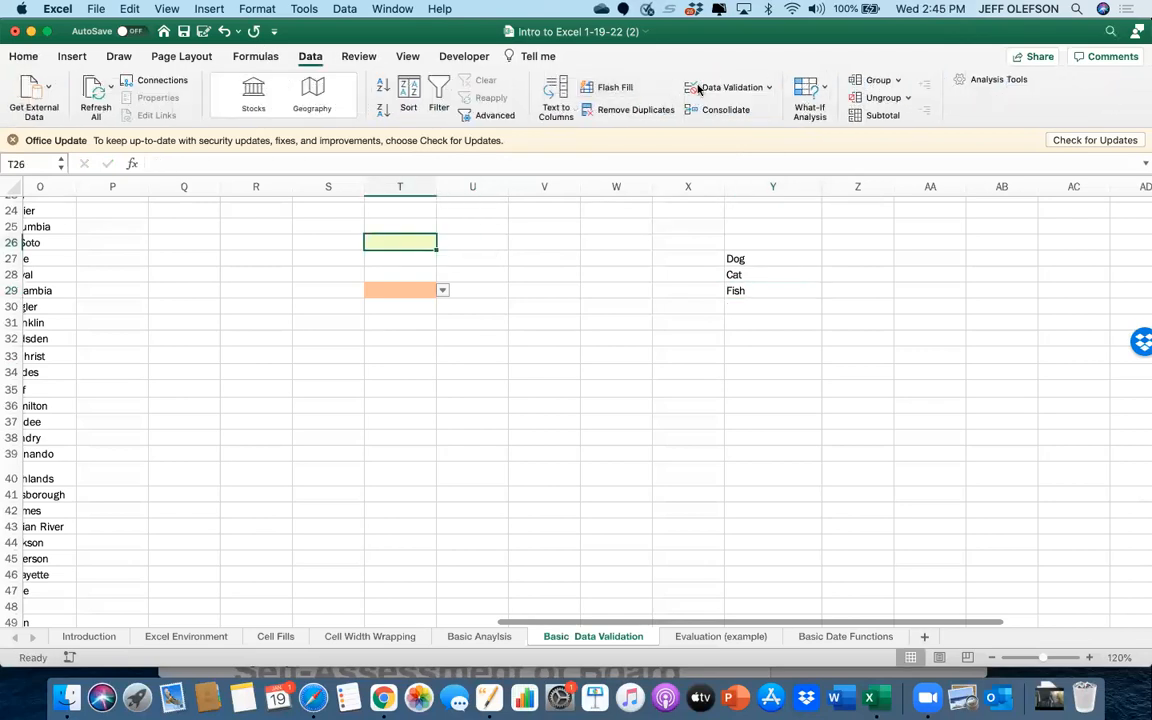
pyautogui.click(713, 88)
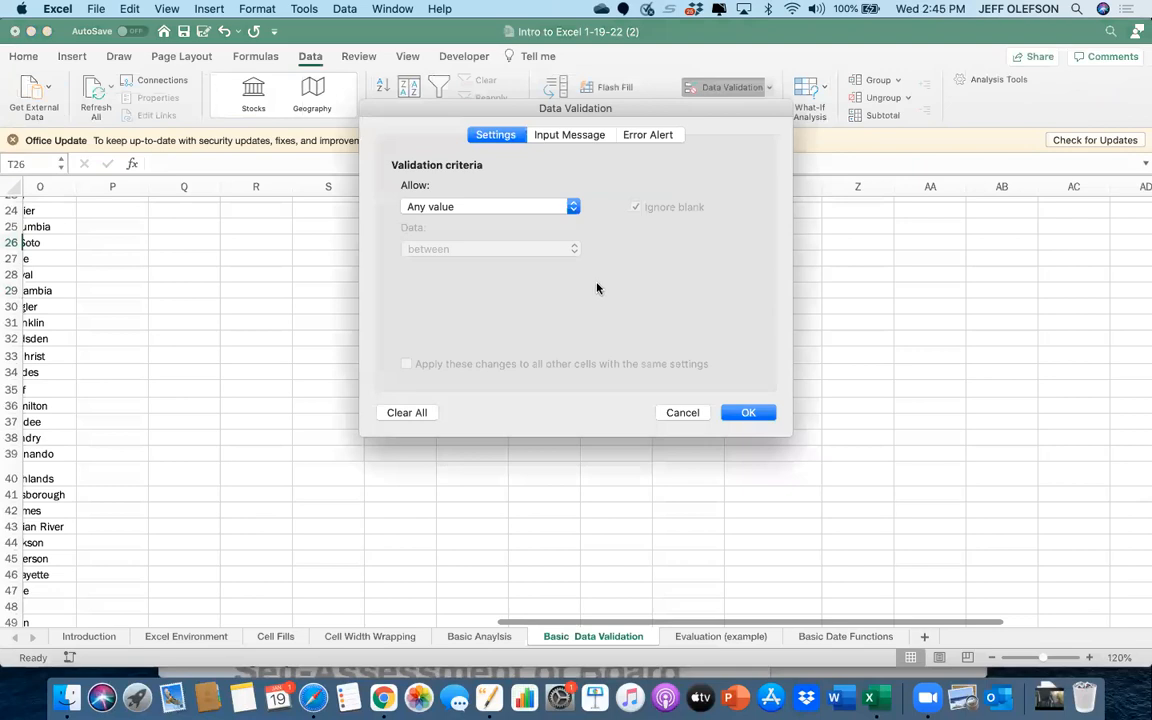
pyautogui.click(570, 206)
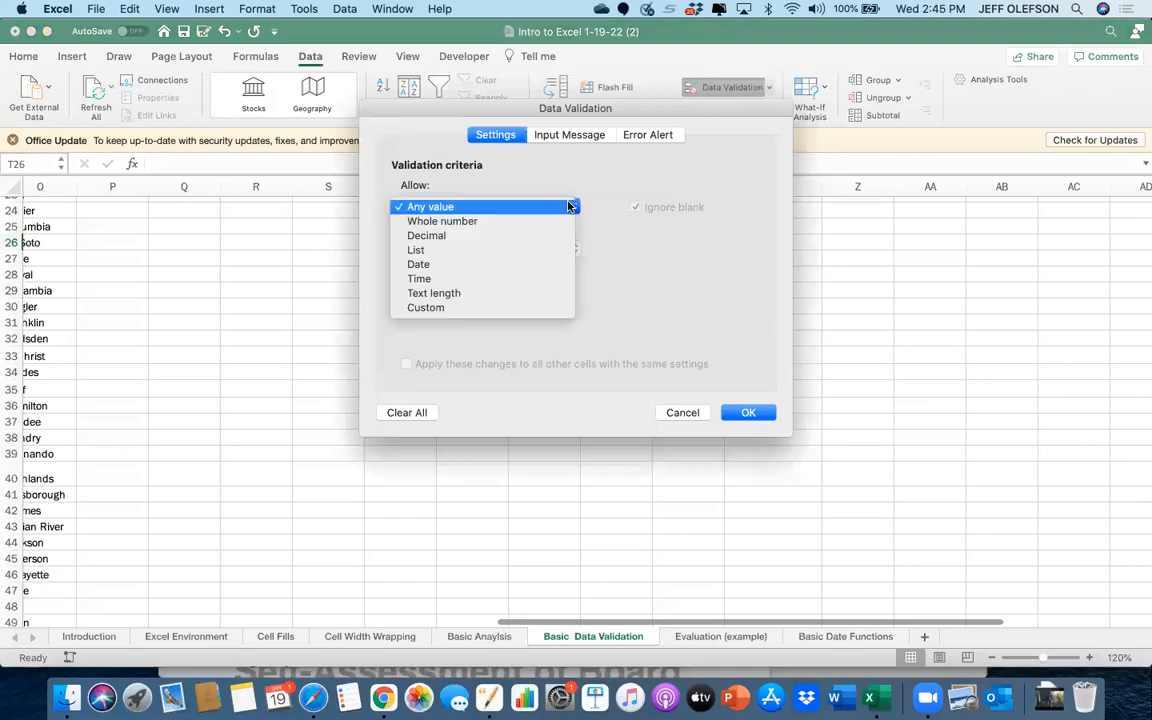
pyautogui.click(549, 252)
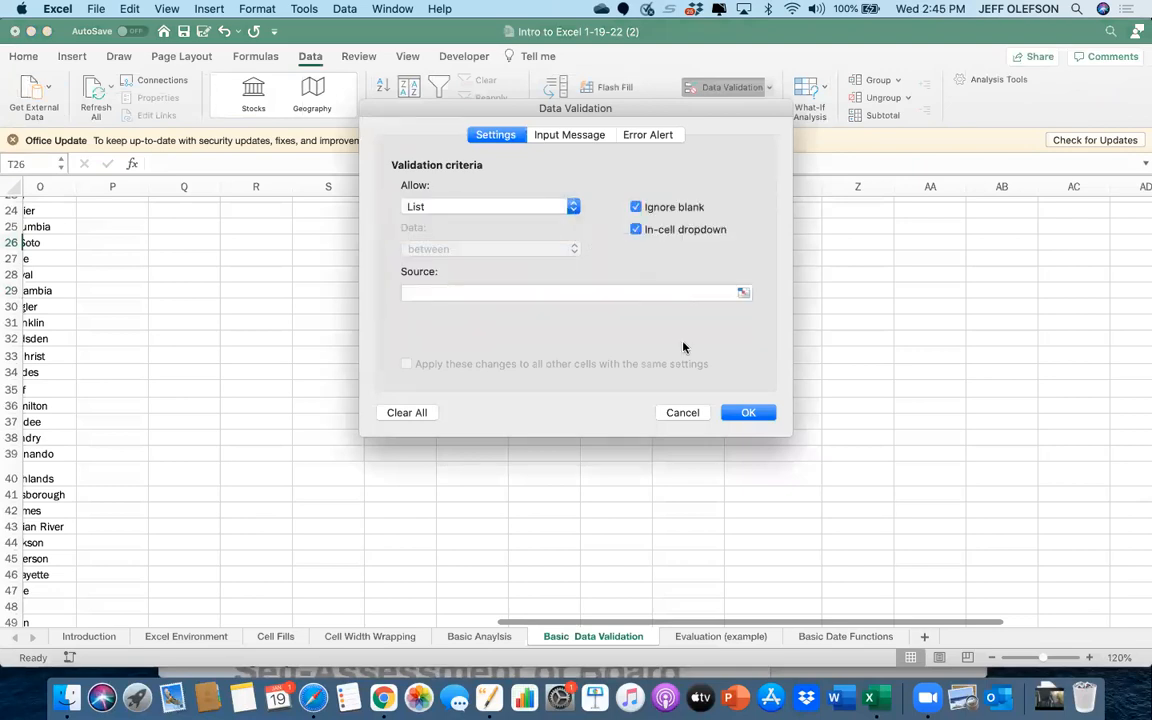
pyautogui.click(742, 291)
pyautogui.click(752, 258)
pyautogui.moveTo(755, 258); pyautogui.dragTo(753, 290)
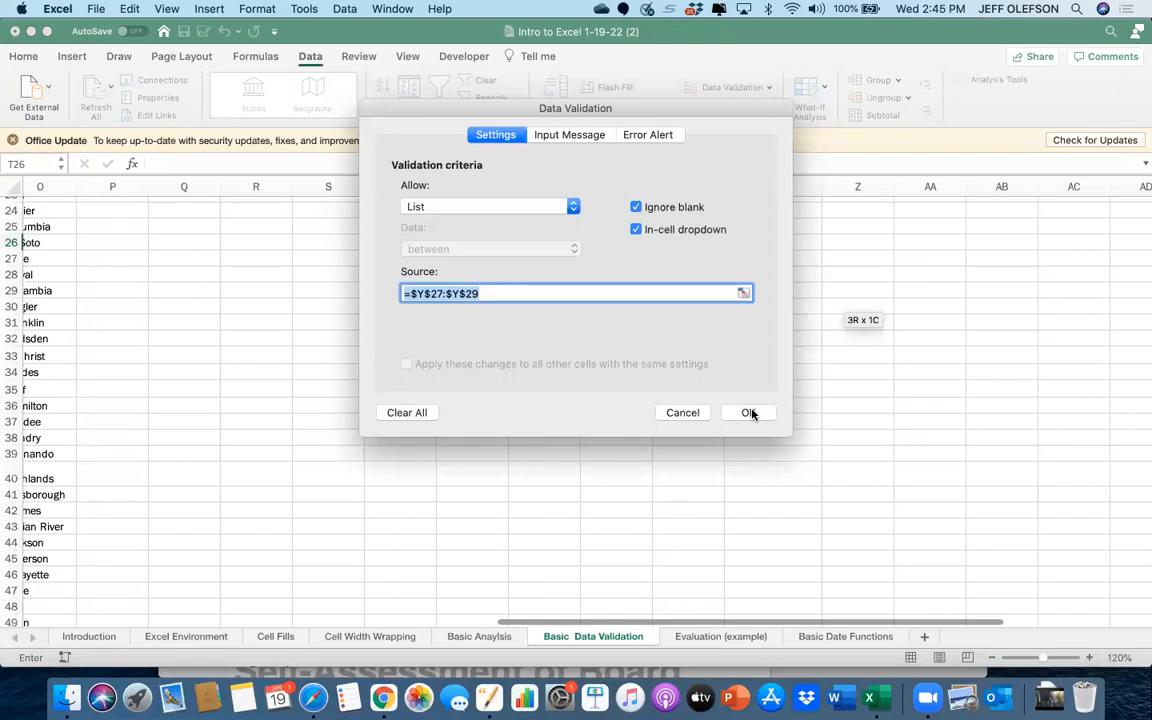
pyautogui.click(750, 413)
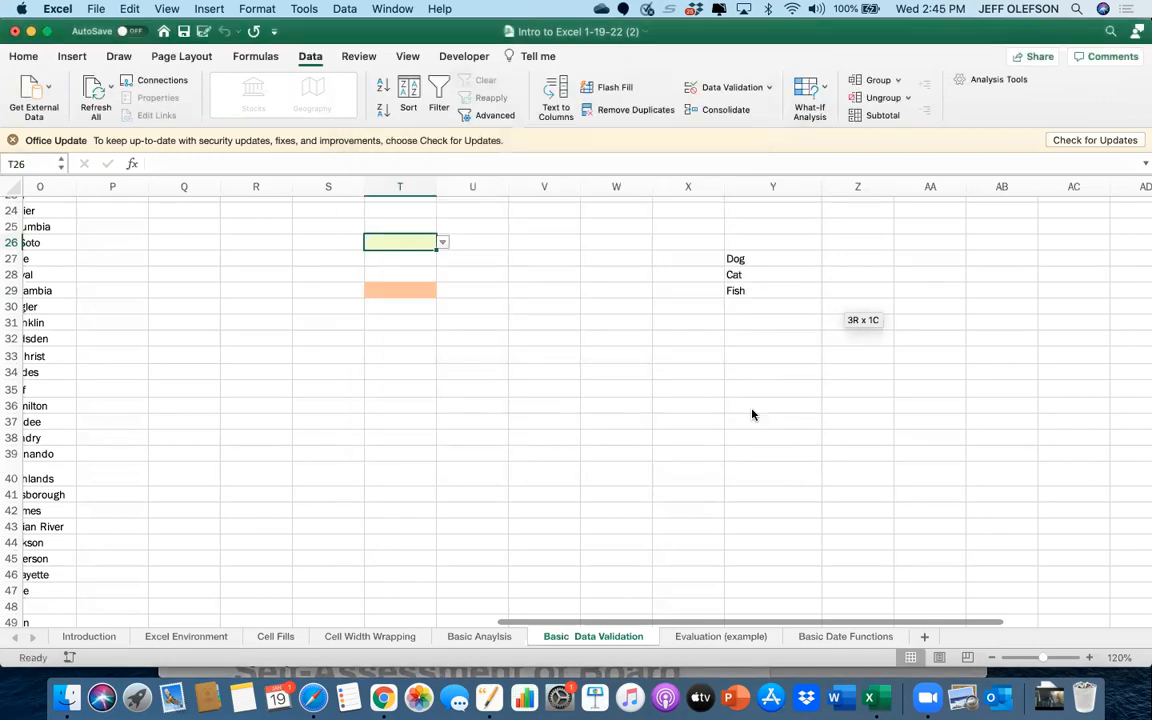
# Check the choices offered by T26's in-cell dropdown
pyautogui.click(443, 243)
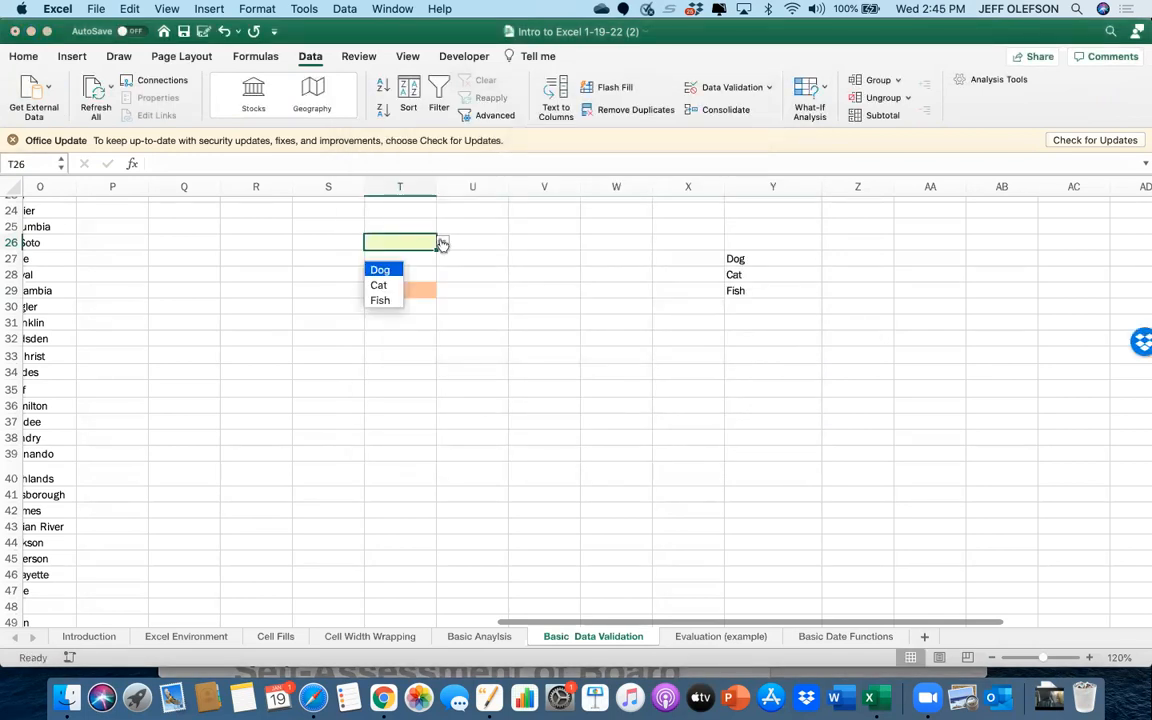
pyautogui.click(388, 300)
pyautogui.click(388, 268)
# Look over the sheet's existing source lists, including the New York small cities and Florida counties
pyautogui.hscroll(-5, 388, 268)
pyautogui.scroll(-3, 388, 268)
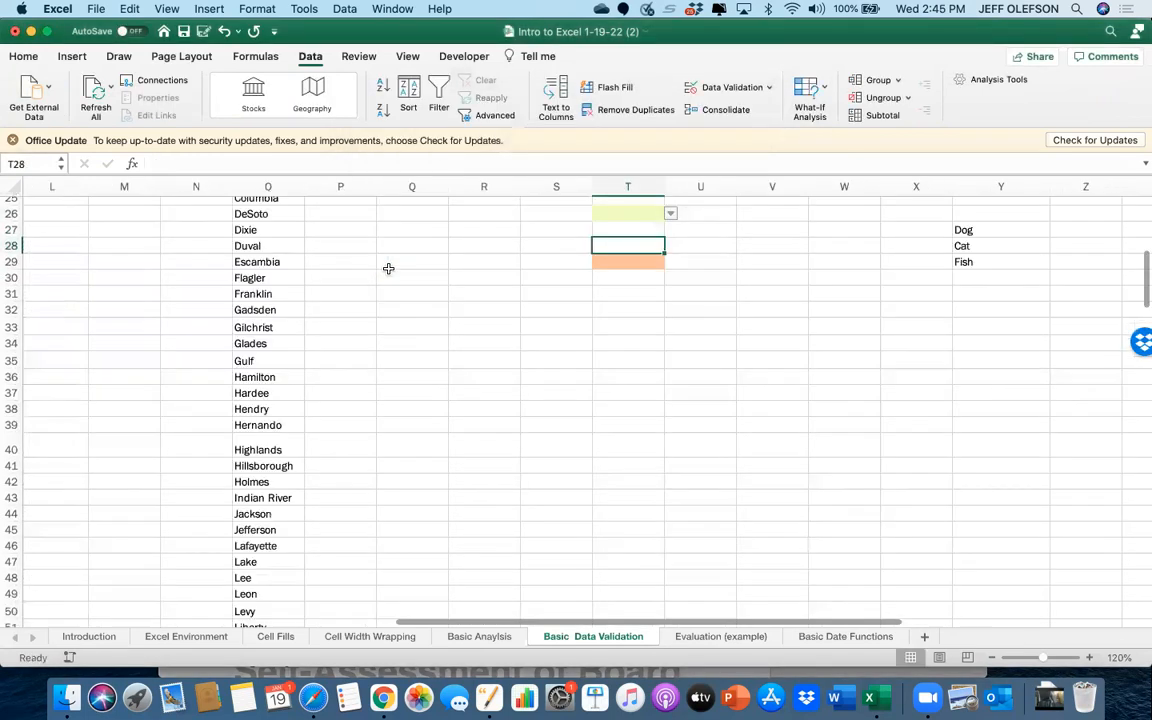
pyautogui.hscroll(2, 388, 268)
pyautogui.scroll(-5, 388, 269)
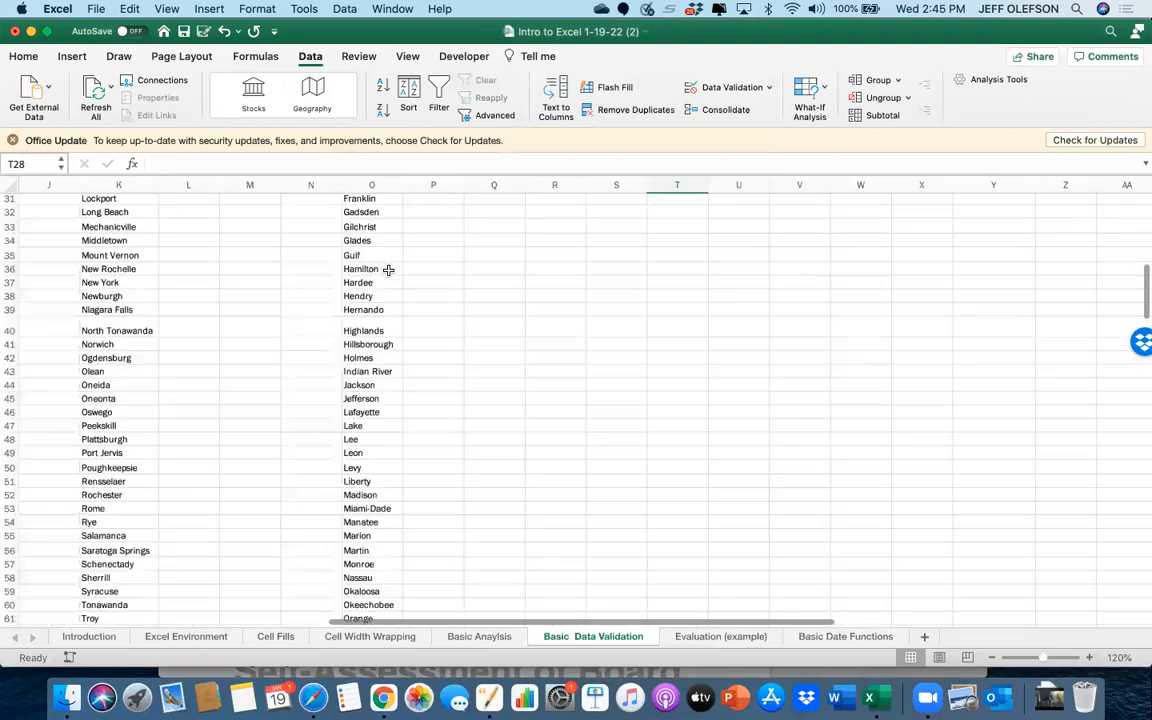
pyautogui.scroll(-3, 388, 270)
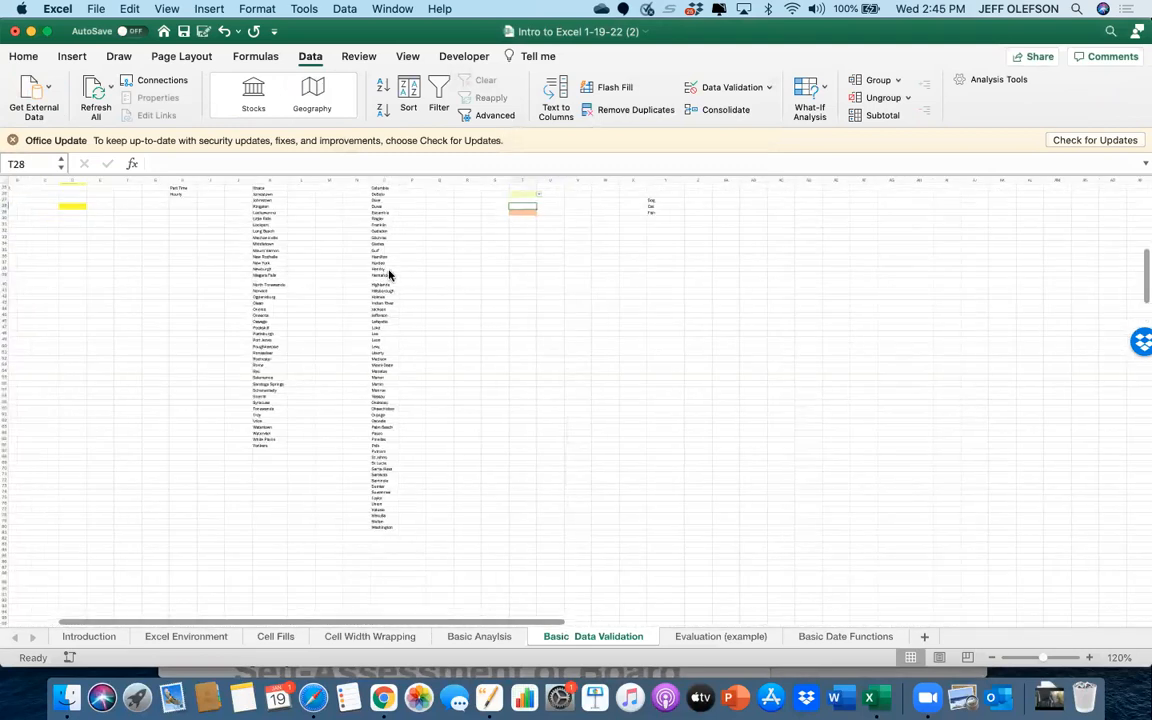
pyautogui.scroll(8, 388, 274)
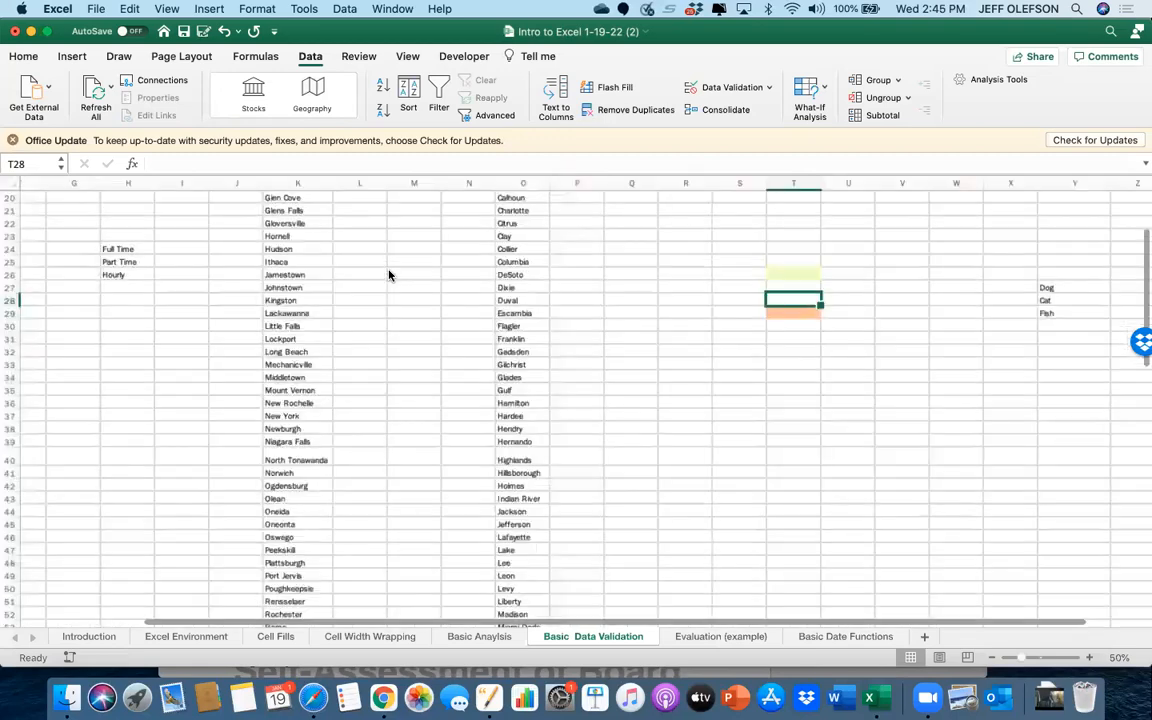
pyautogui.scroll(5, 389, 275)
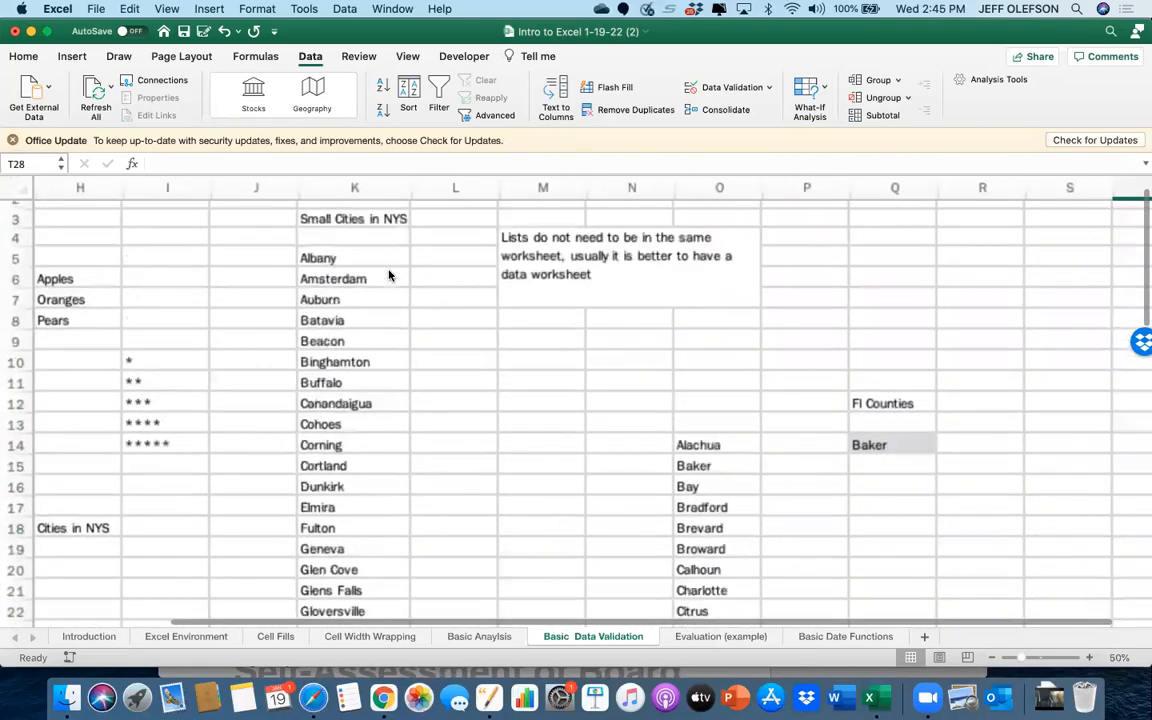
pyautogui.scroll(-3, 389, 275)
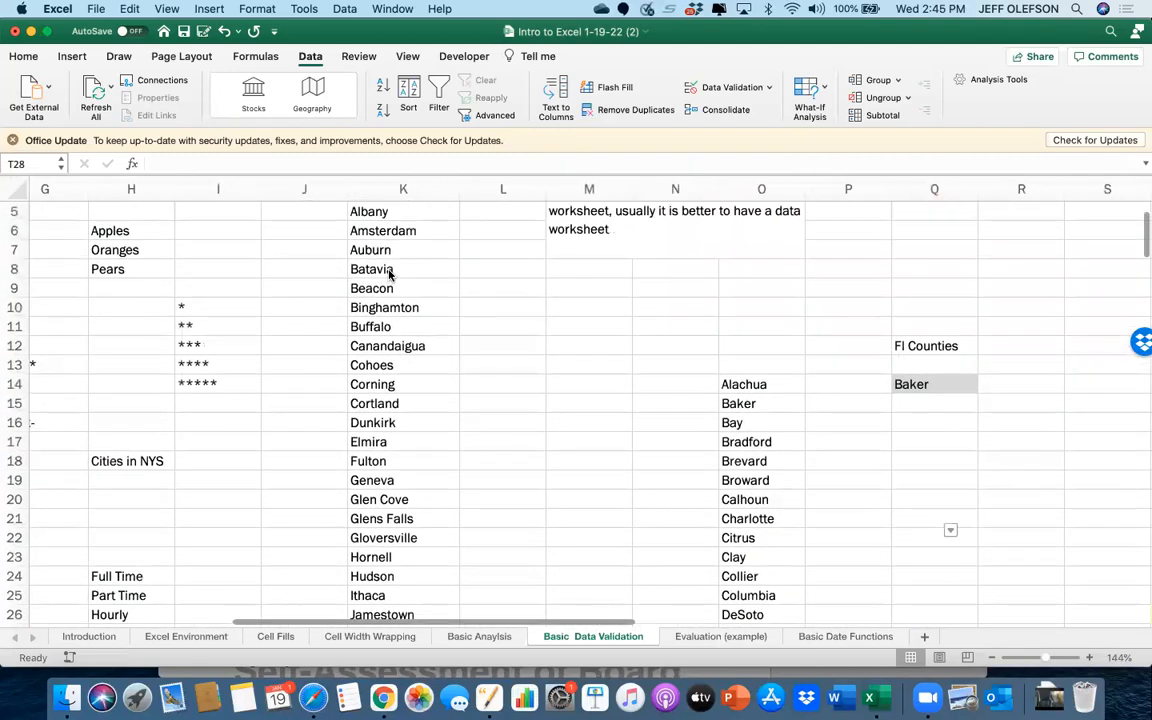
# Look over the New York cities and Florida counties source lists down to their last entries
pyautogui.scroll(-5, 389, 275)
pyautogui.hscroll(3, 389, 275)
pyautogui.scroll(2, 389, 275)
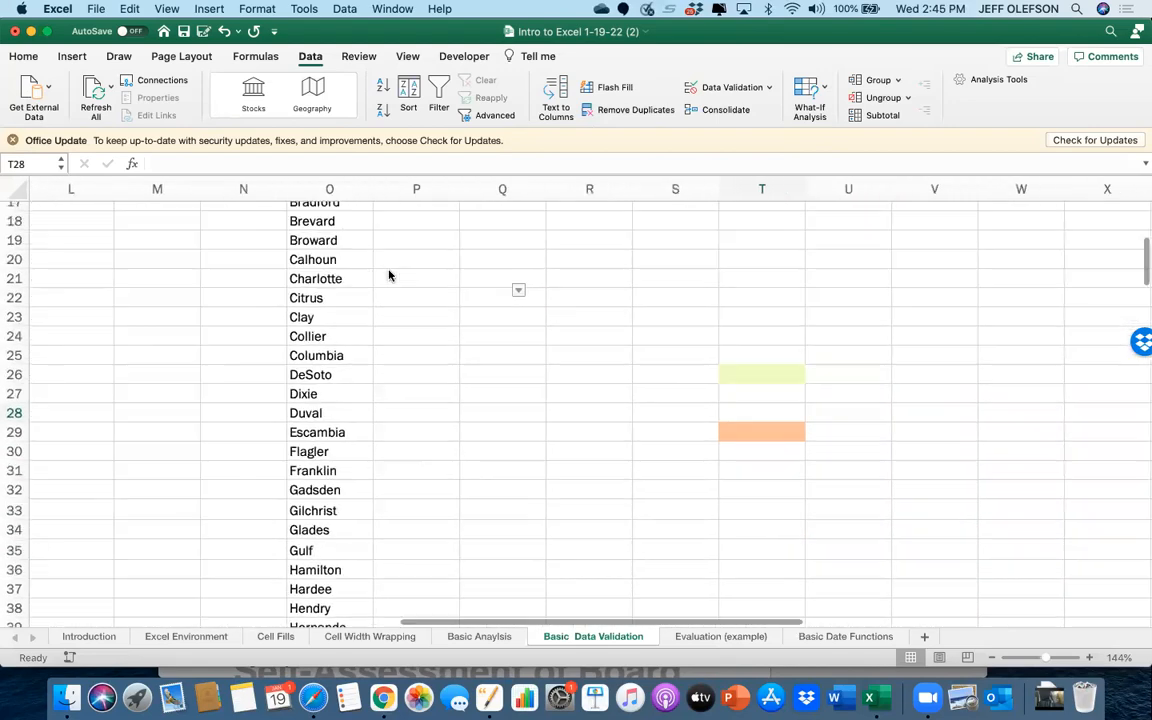
pyautogui.scroll(-6, 389, 275)
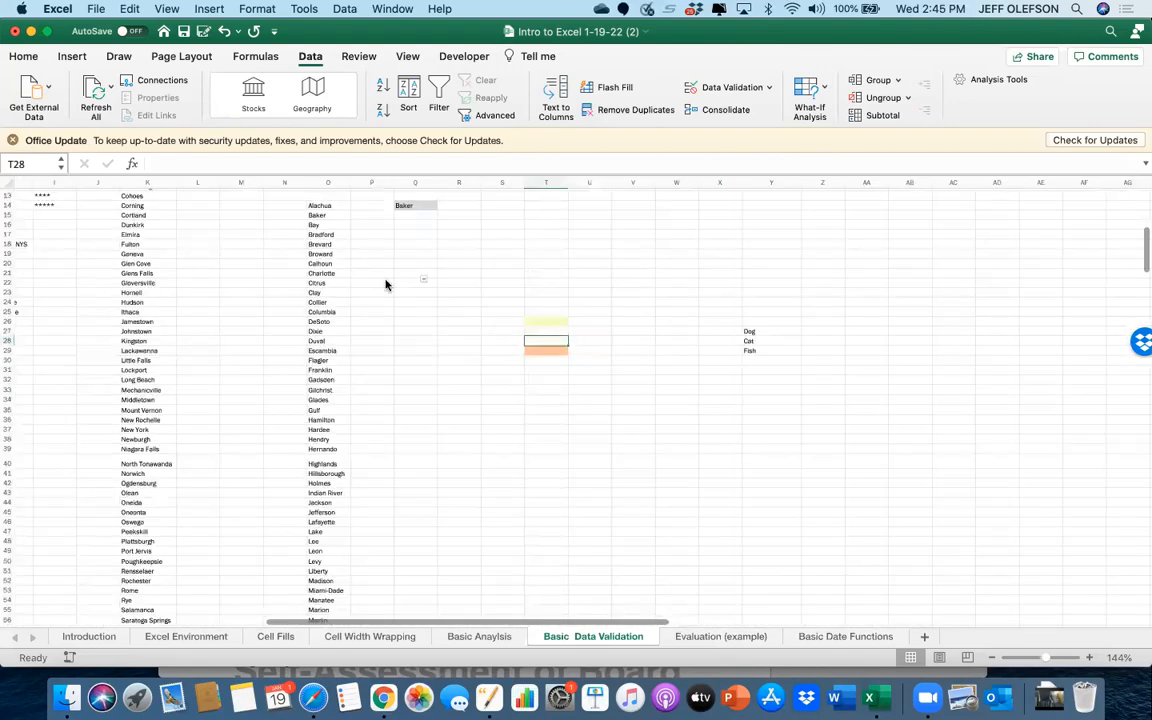
pyautogui.scroll(-15, 386, 285)
pyautogui.hscroll(1, 386, 285)
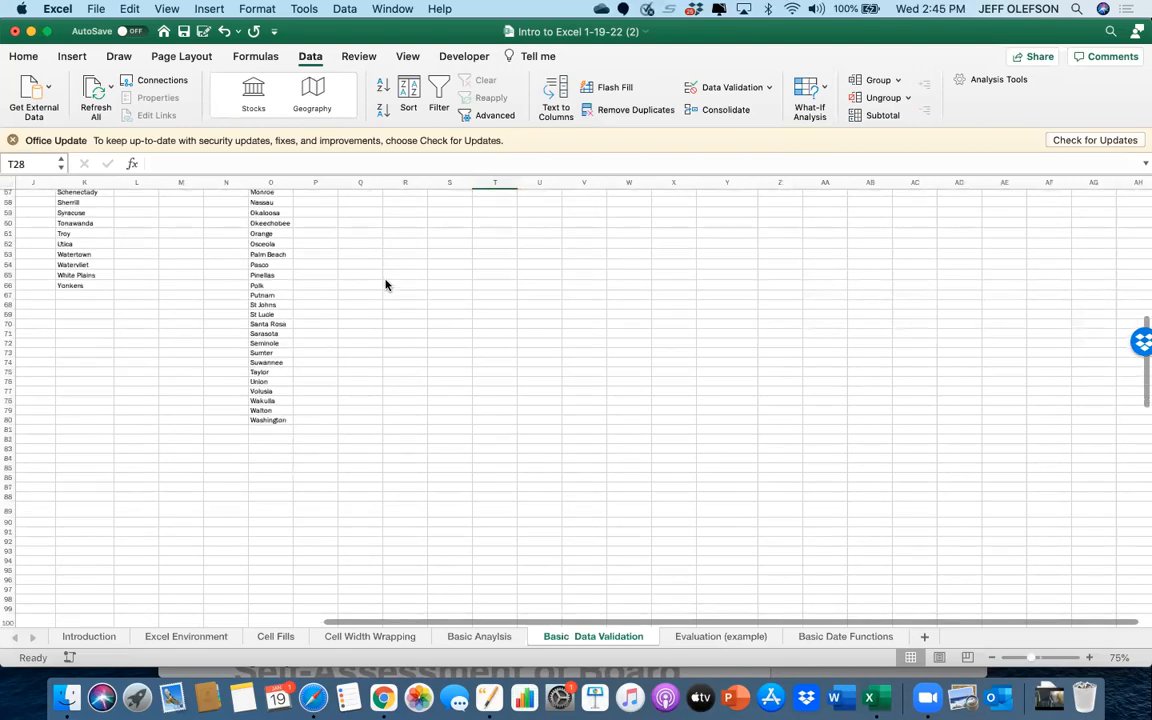
pyautogui.scroll(5, 387, 285)
pyautogui.scroll(-3, 385, 282)
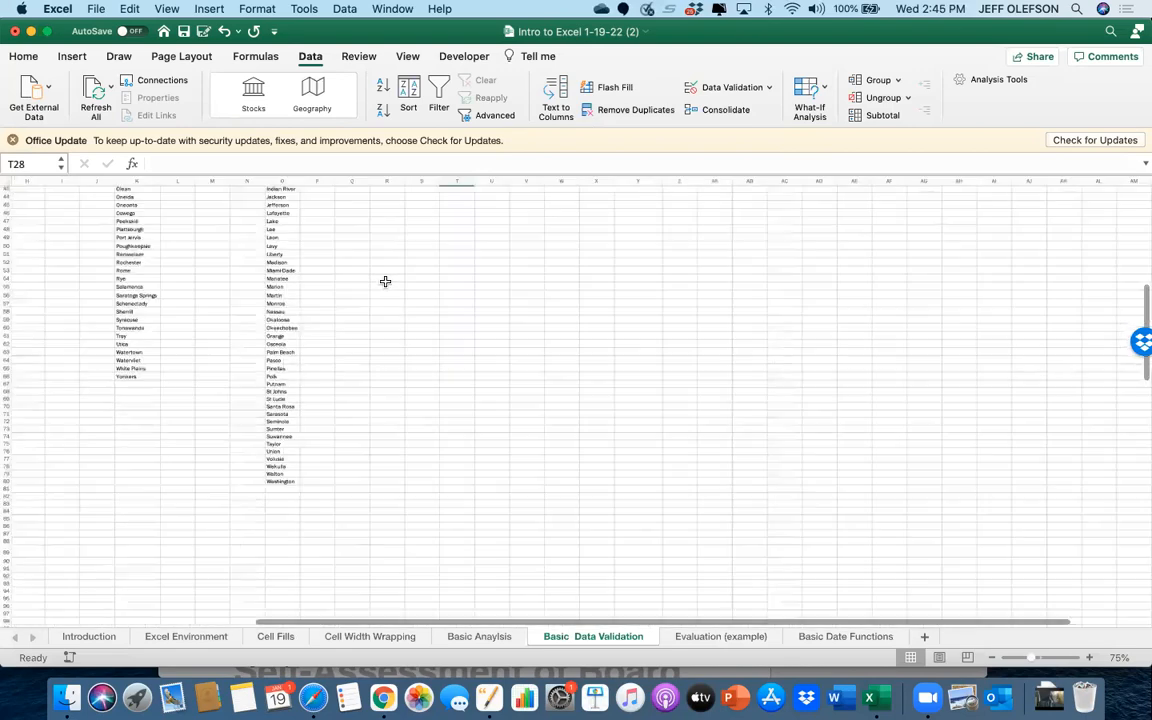
pyautogui.scroll(-2, 385, 282)
pyautogui.scroll(6, 385, 284)
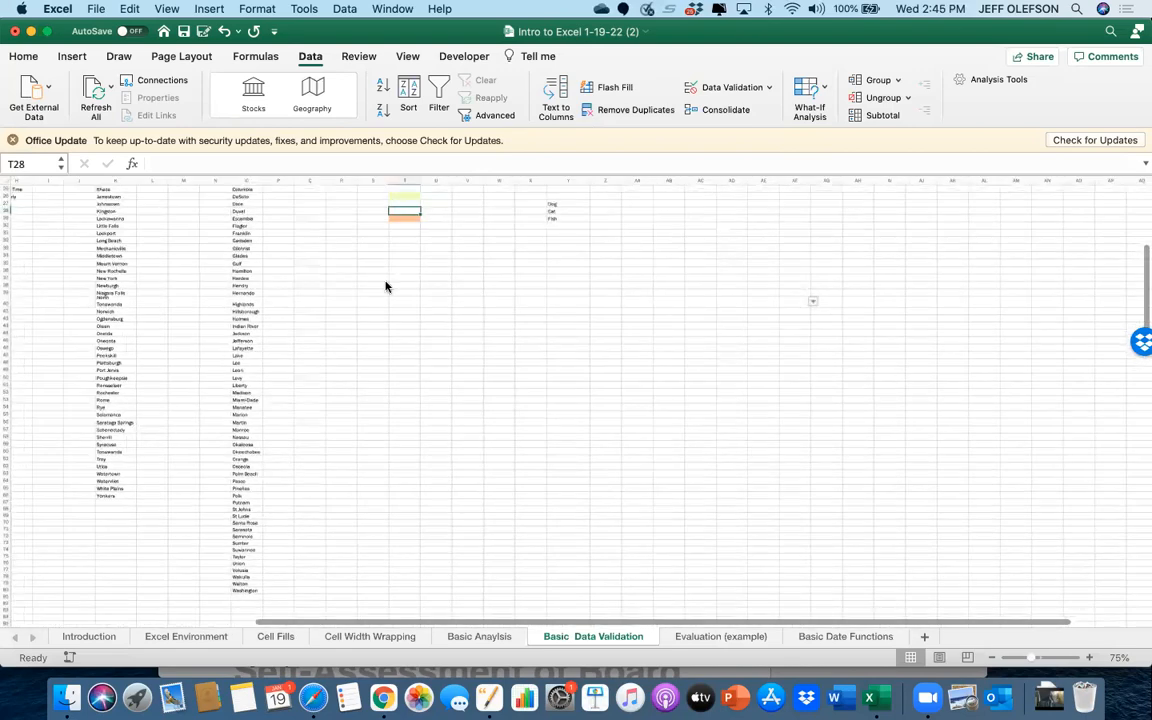
pyautogui.scroll(-2, 383, 289)
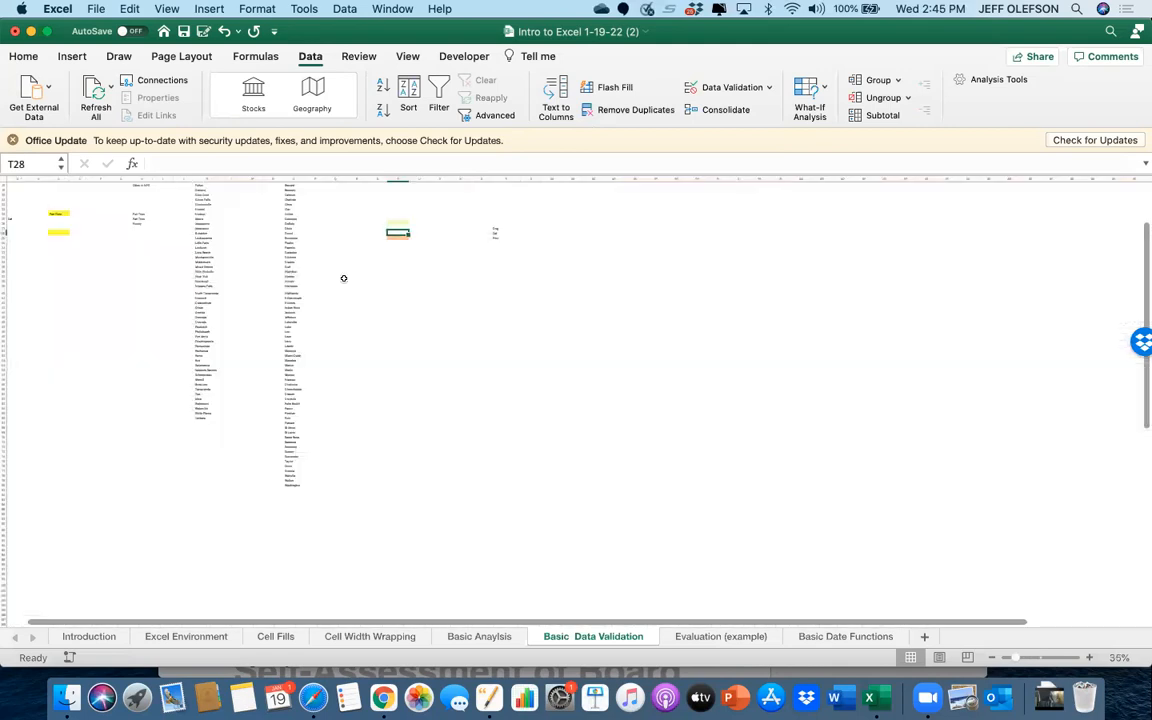
# Shade cell Q38 light green and add list validation to it, using the Florida counties range =$O$14:$O$80 as the source
pyautogui.click(343, 279)
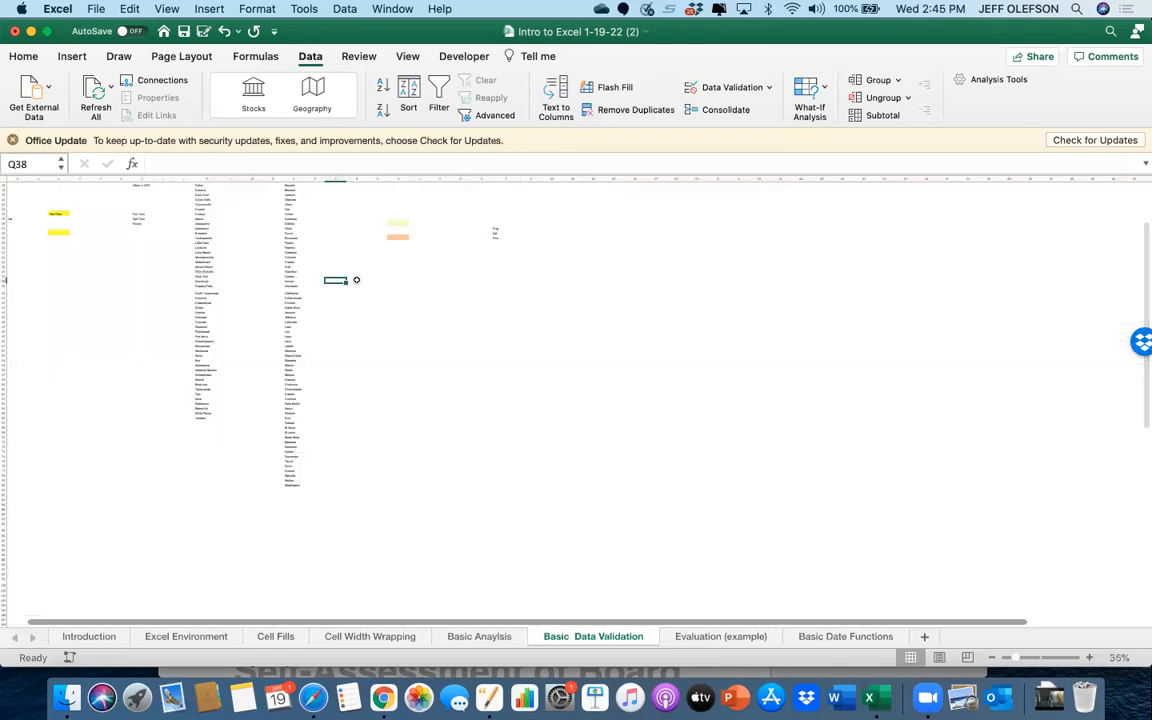
pyautogui.click(22, 56)
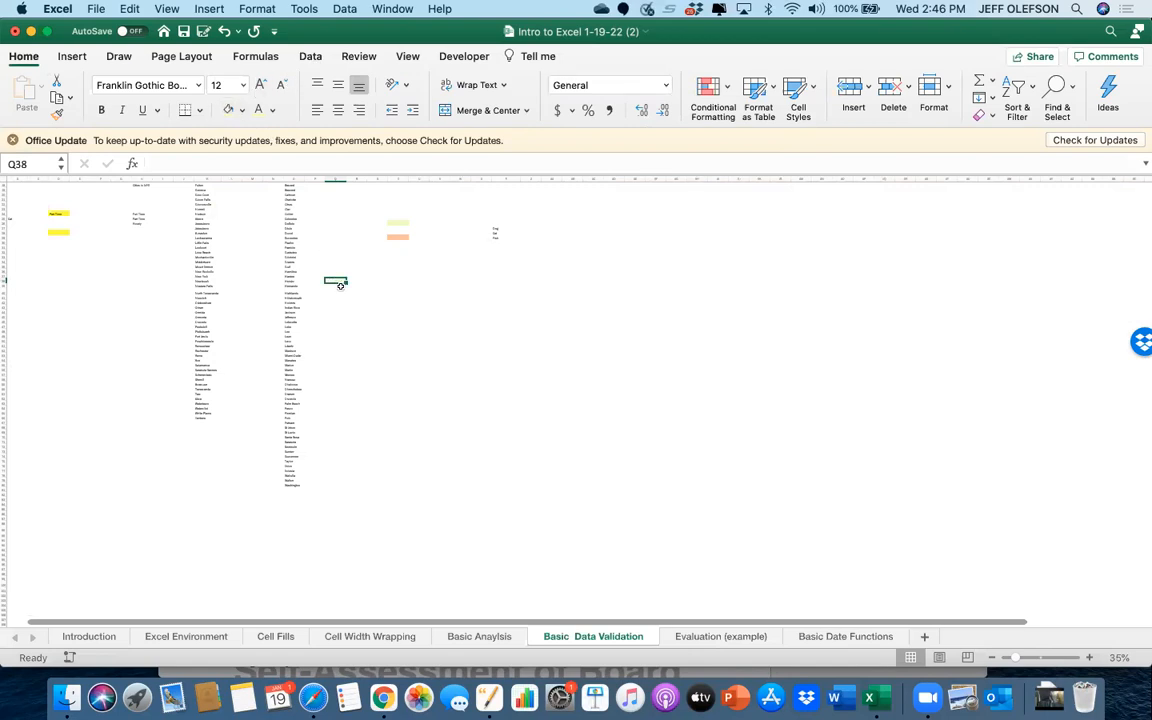
pyautogui.click(310, 58)
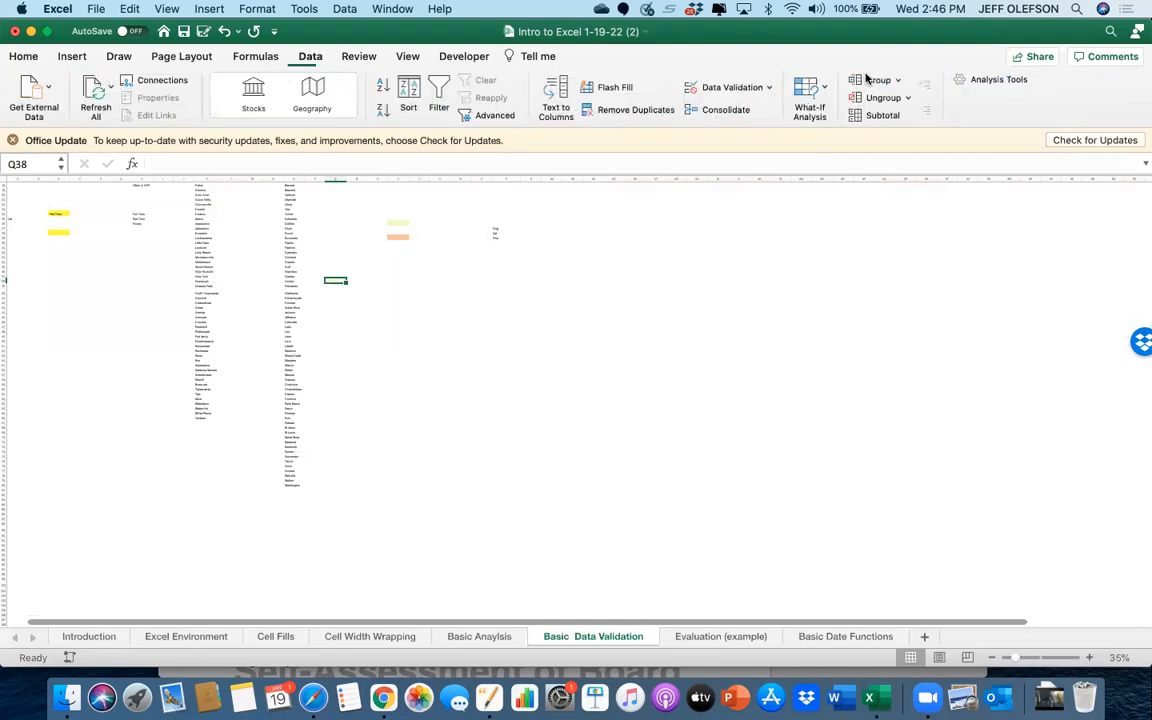
pyautogui.click(714, 90)
pyautogui.click(565, 210)
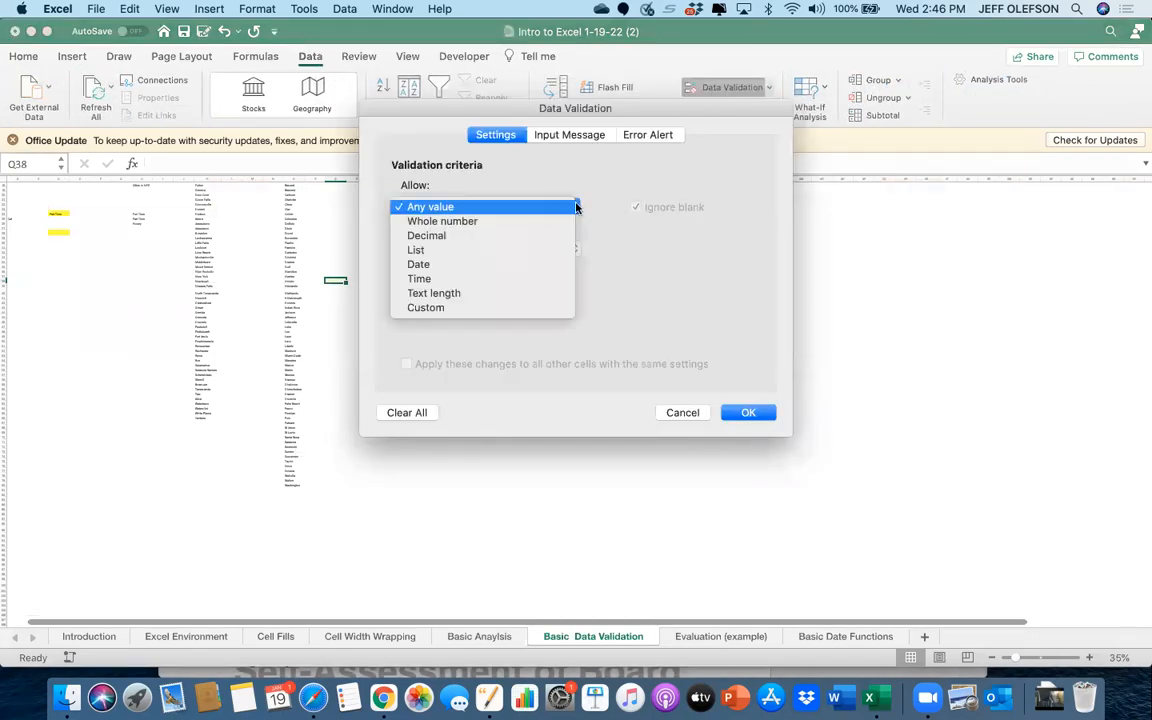
pyautogui.click(547, 251)
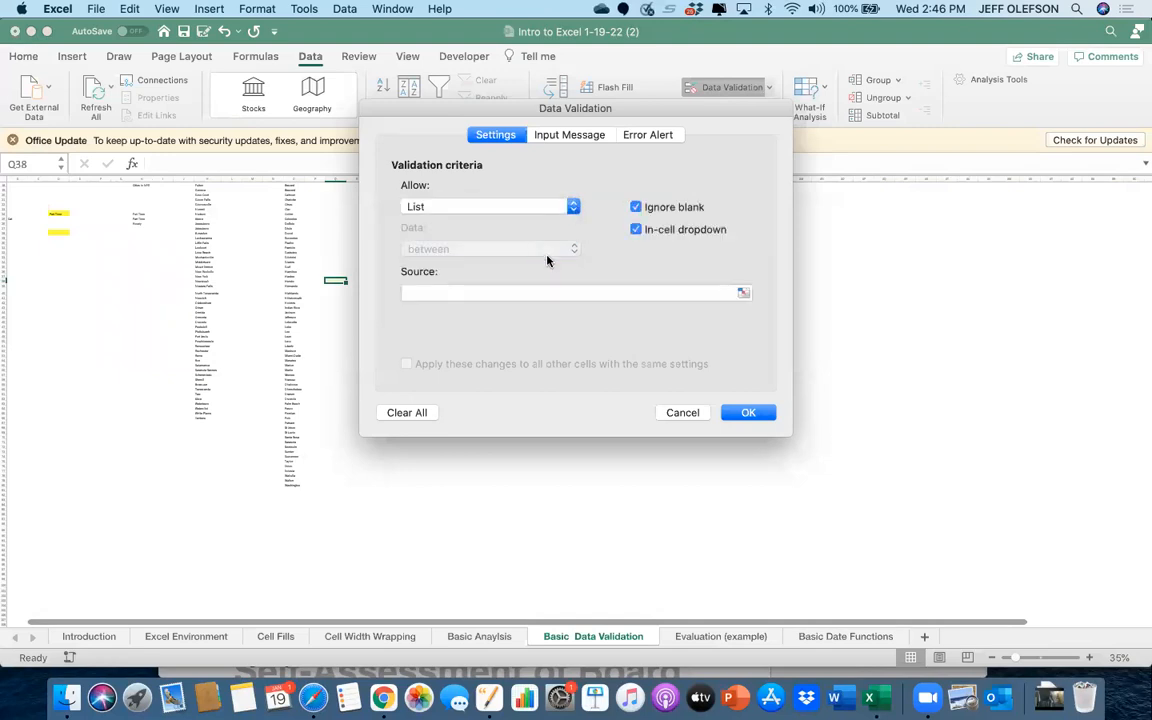
pyautogui.click(742, 292)
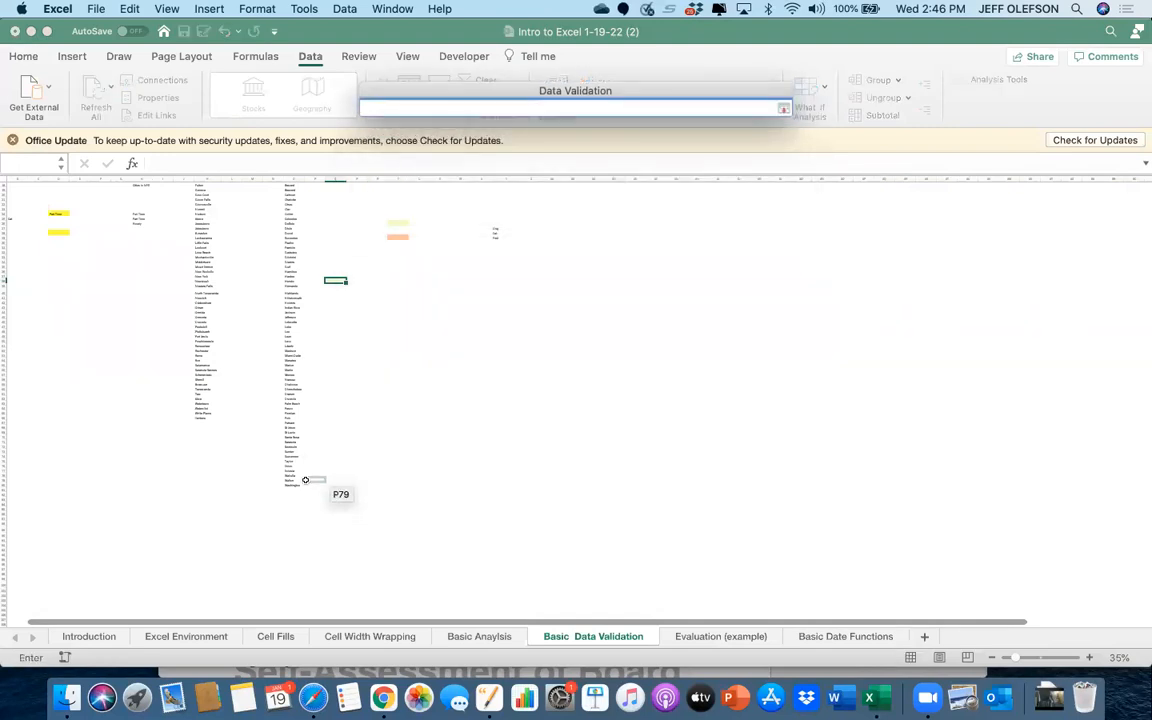
pyautogui.moveTo(291, 481); pyautogui.dragTo(293, 322)
pyautogui.moveTo(280, 232)
pyautogui.mouseDown()
pyautogui.moveTo(287, 182)
pyautogui.moveTo(289, 212)
pyautogui.mouseUp()
pyautogui.press('Return')
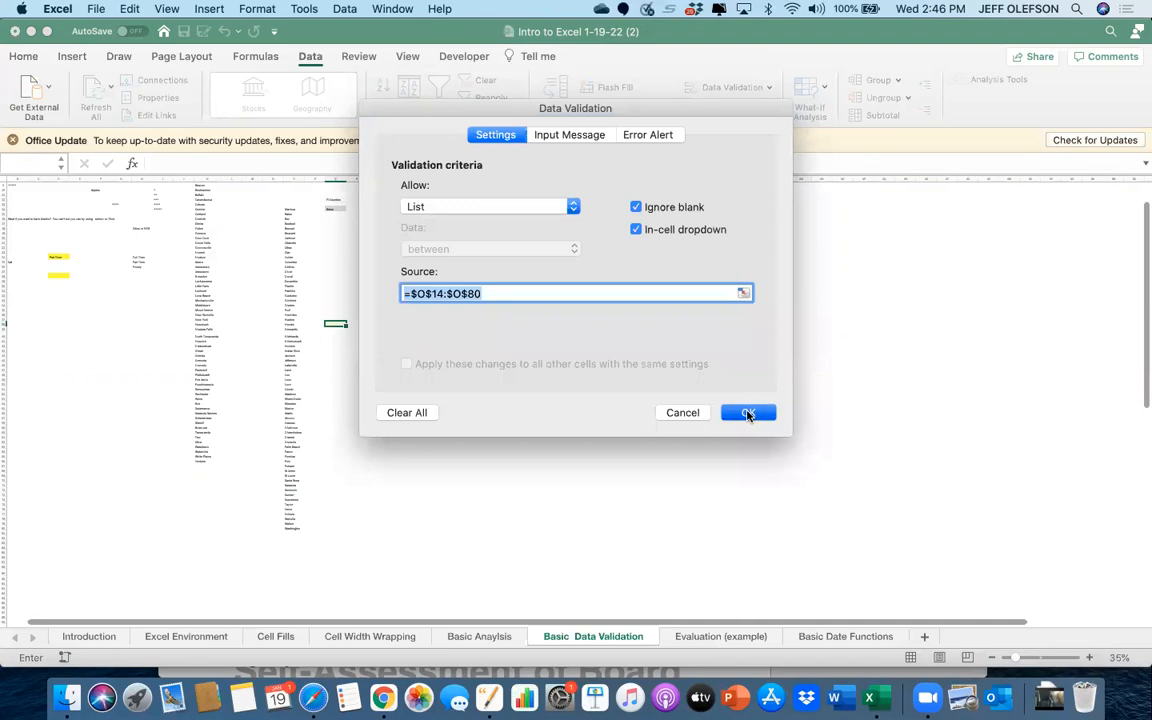
pyautogui.click(746, 412)
# Browse the Florida counties offered by Q38's in-cell dropdown and choose Broward
pyautogui.scroll(5, 492, 349)
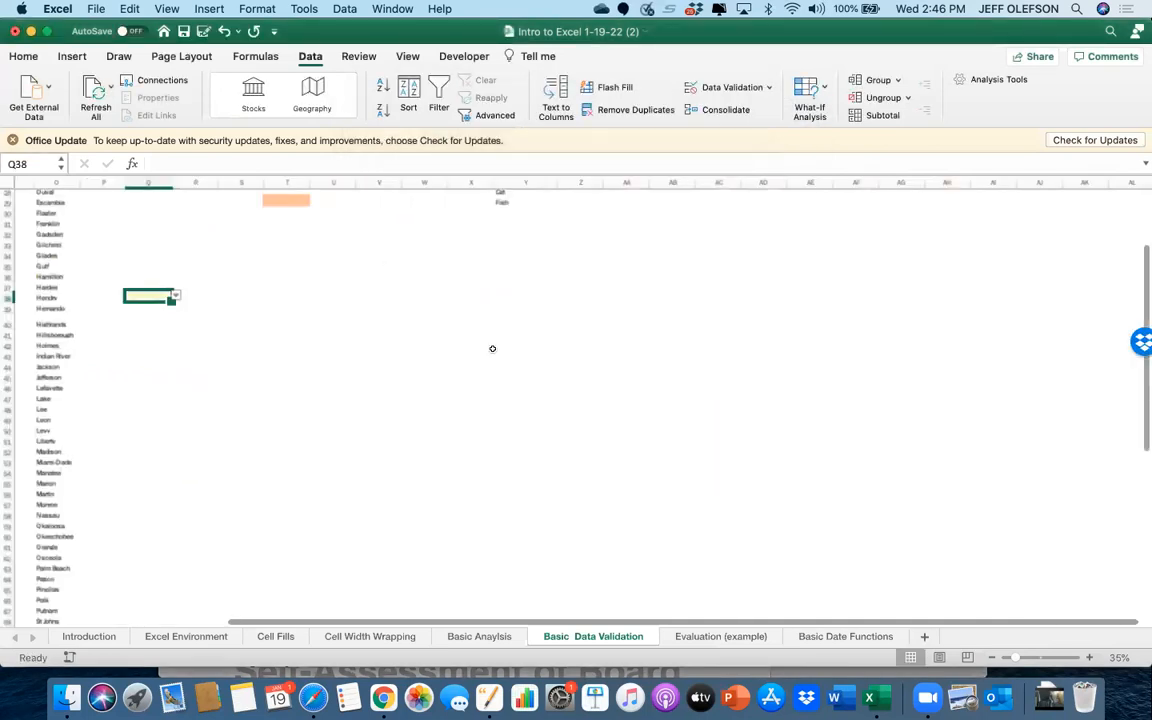
pyautogui.scroll(5, 492, 354)
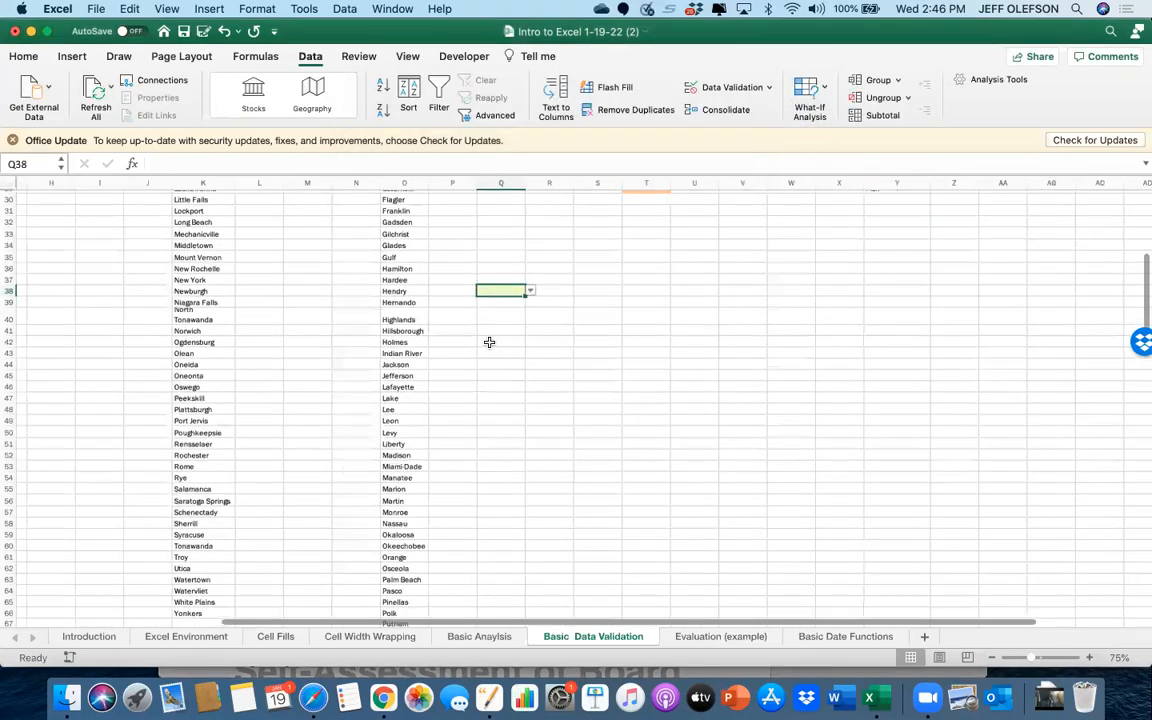
pyautogui.scroll(5, 490, 347)
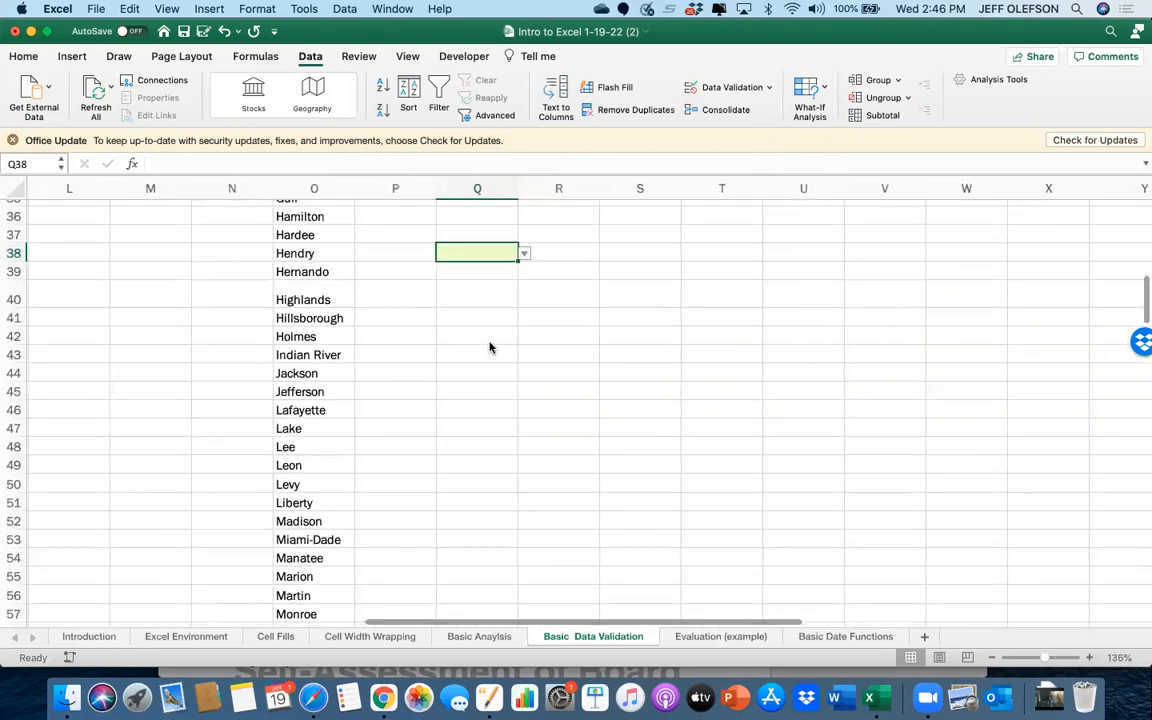
pyautogui.click(523, 255)
pyautogui.scroll(-15, 489, 391)
pyautogui.scroll(15, 489, 391)
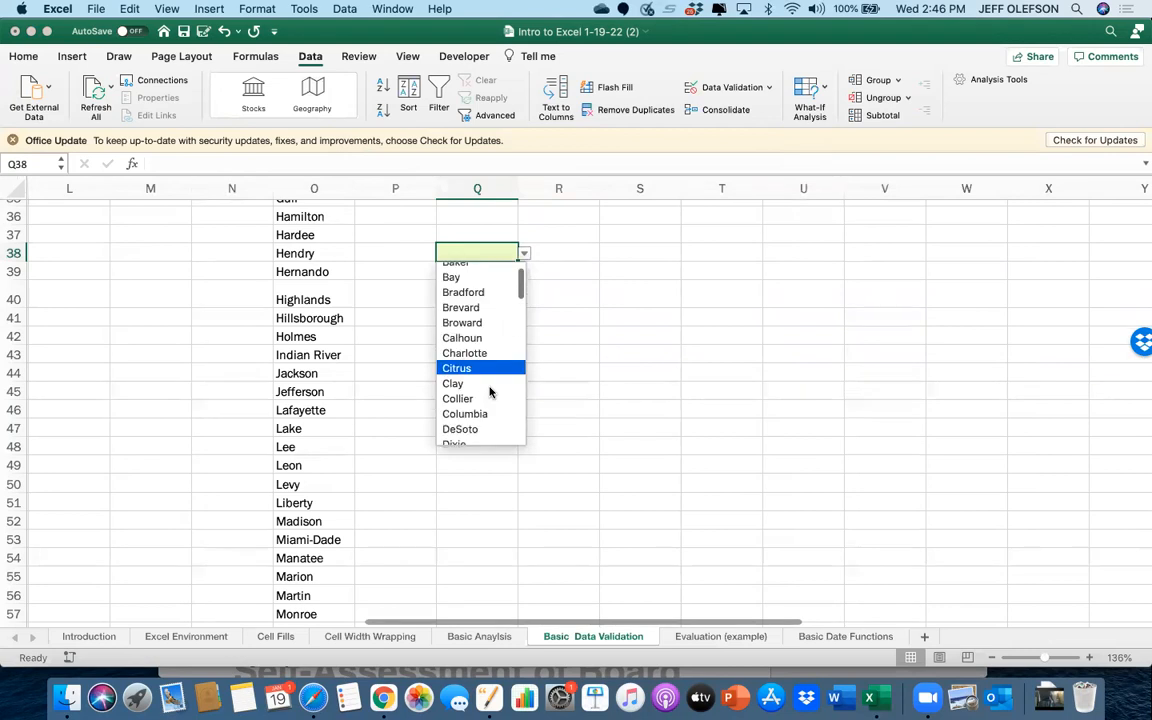
pyautogui.scroll(-12, 489, 391)
pyautogui.scroll(-3, 489, 391)
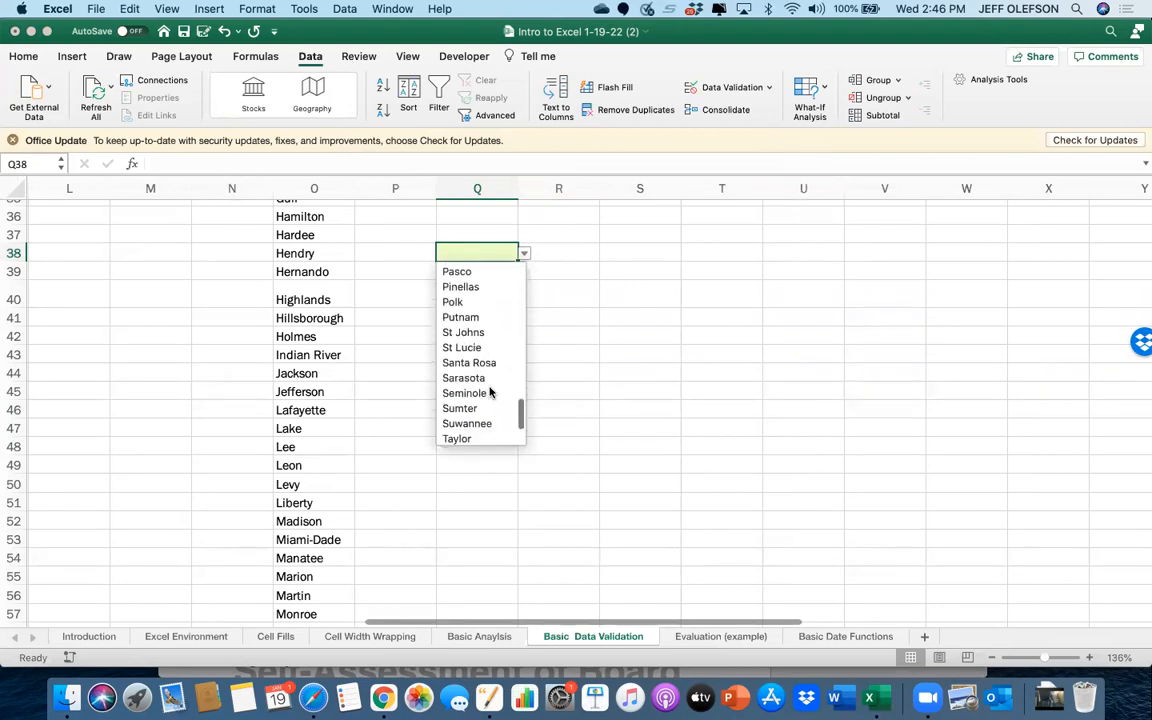
pyautogui.scroll(14, 489, 391)
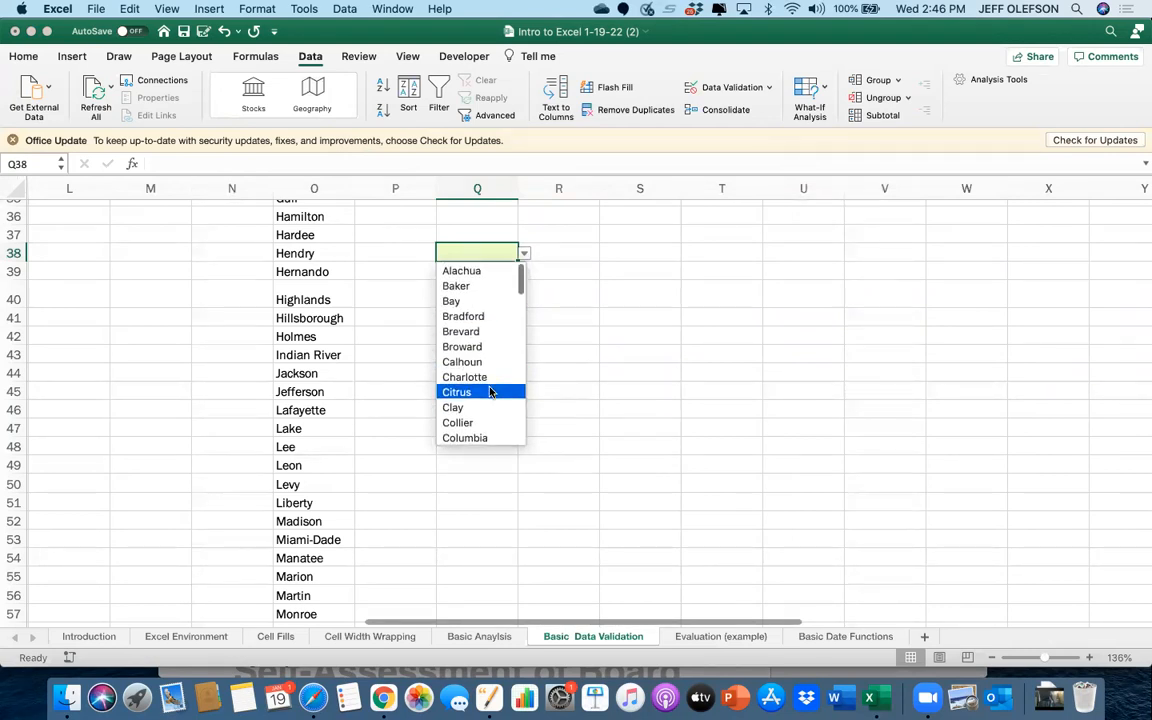
pyautogui.scroll(-15, 489, 391)
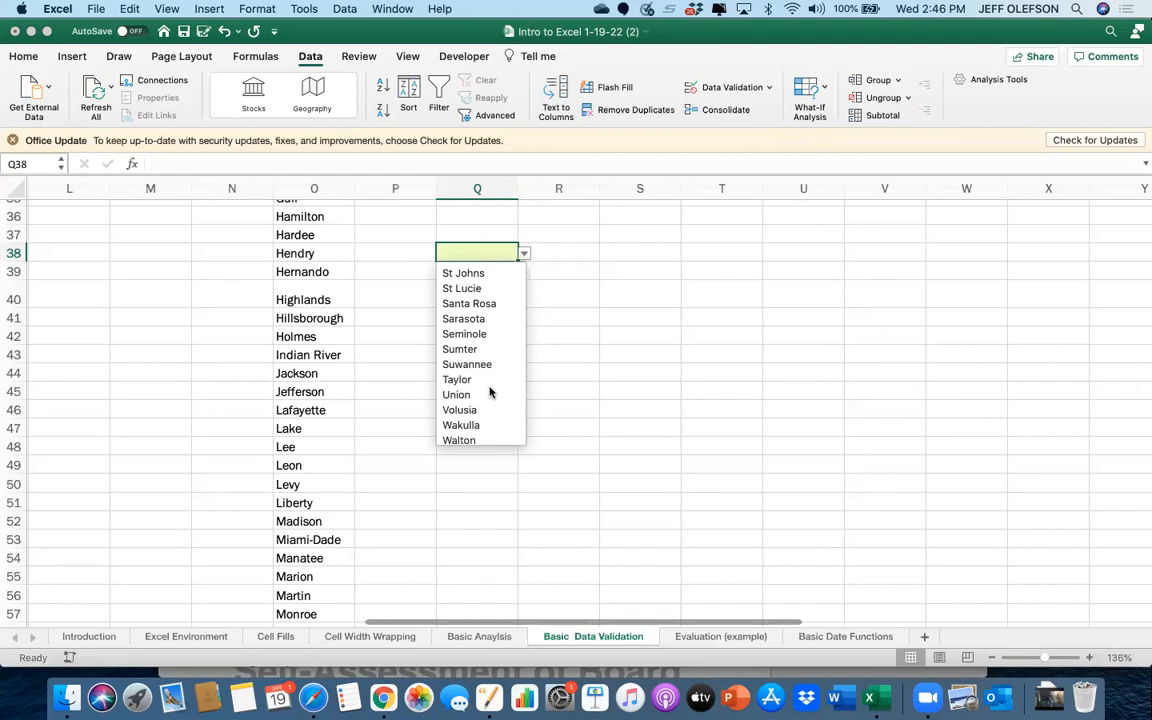
pyautogui.scroll(14, 489, 391)
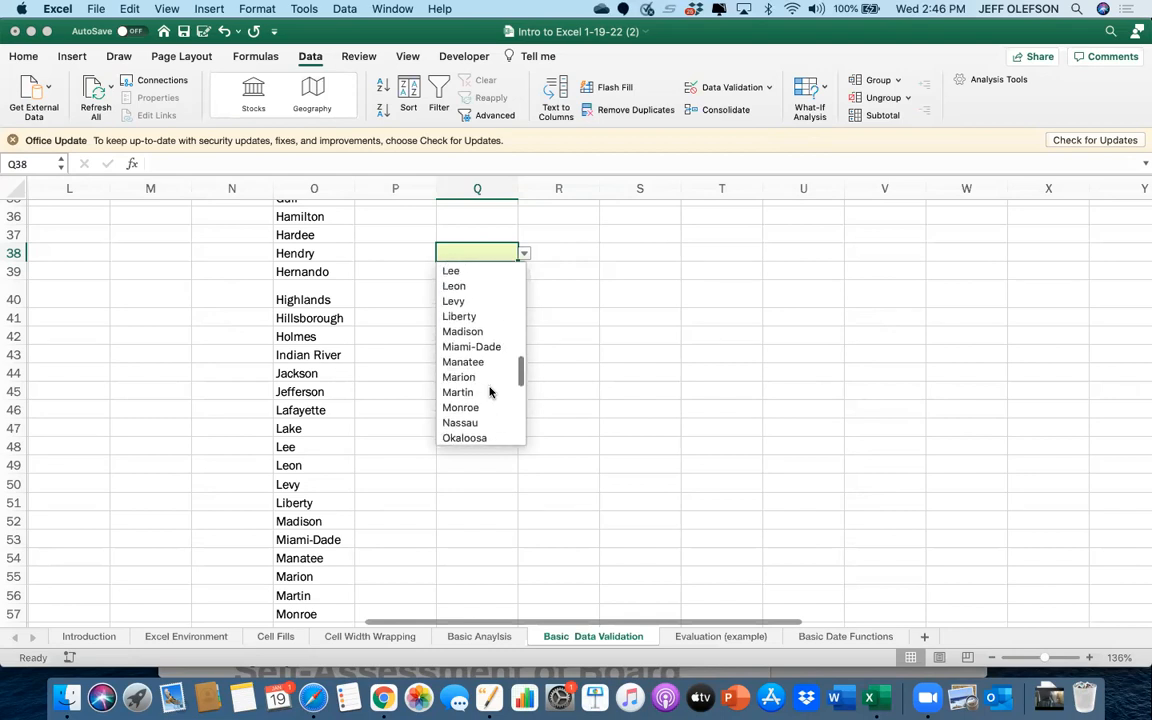
pyautogui.scroll(3, 490, 392)
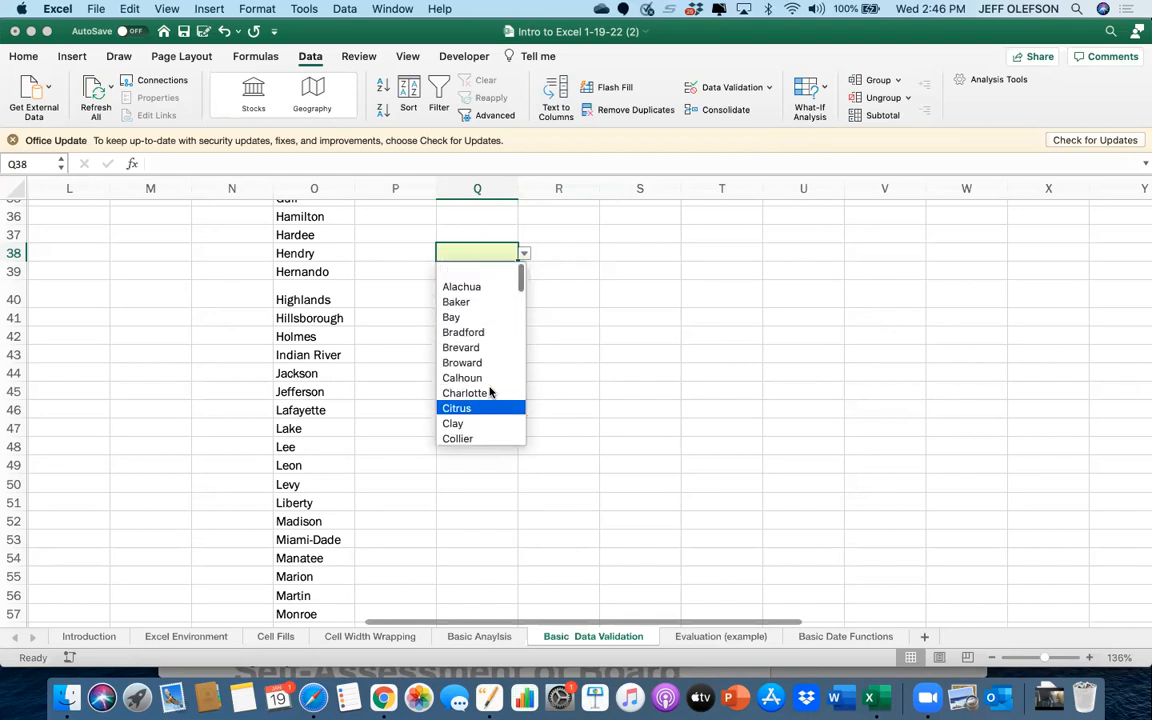
pyautogui.scroll(-15, 490, 392)
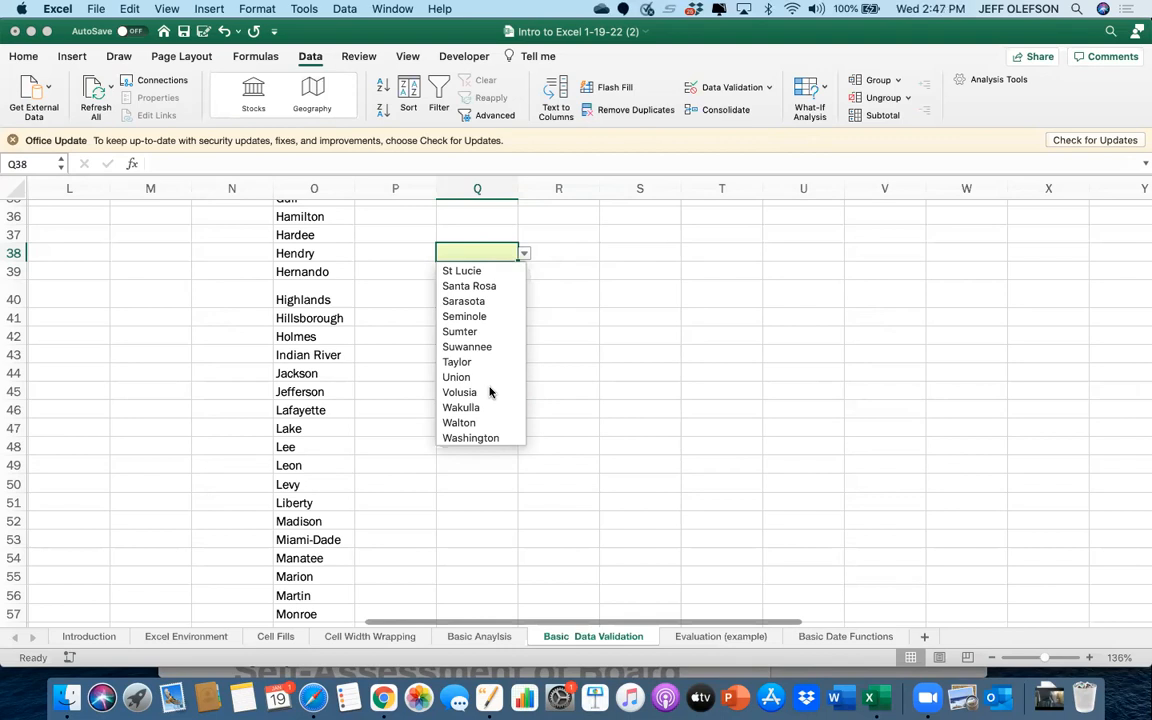
pyautogui.scroll(14, 490, 392)
pyautogui.scroll(-12, 490, 392)
pyautogui.scroll(-2, 490, 392)
pyautogui.scroll(10, 490, 392)
pyautogui.scroll(6, 490, 392)
pyautogui.scroll(-18, 490, 392)
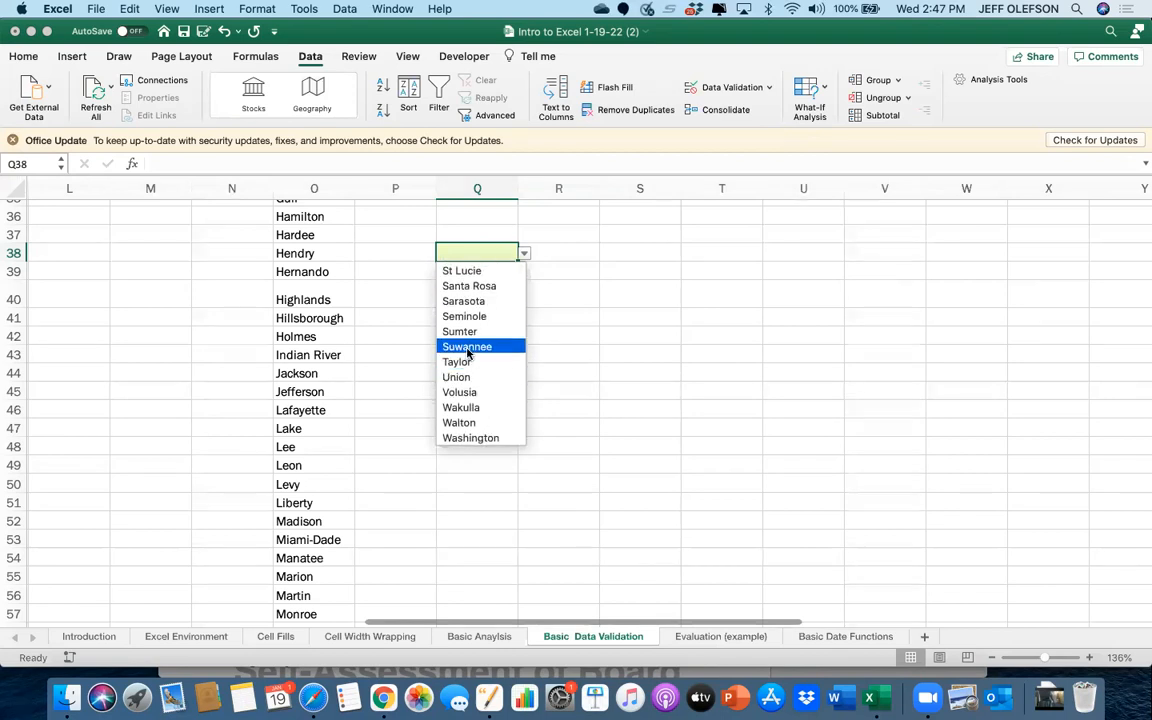
pyautogui.scroll(7, 469, 326)
pyautogui.scroll(13, 469, 326)
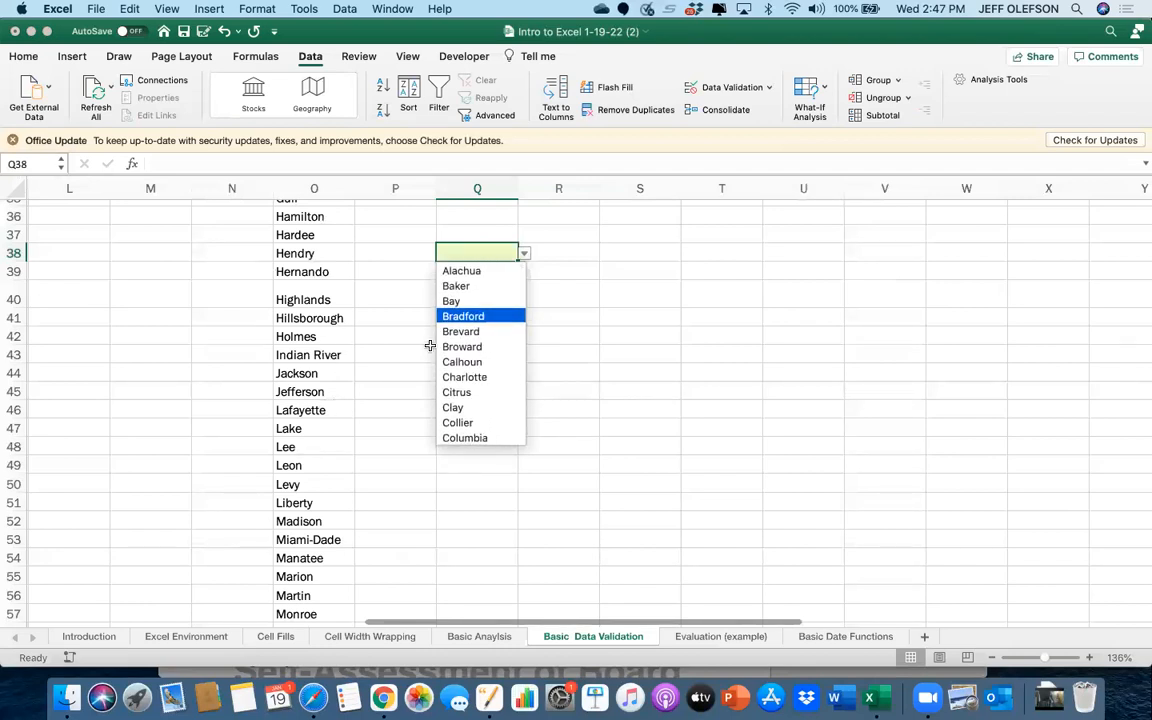
pyautogui.scroll(-20, 474, 374)
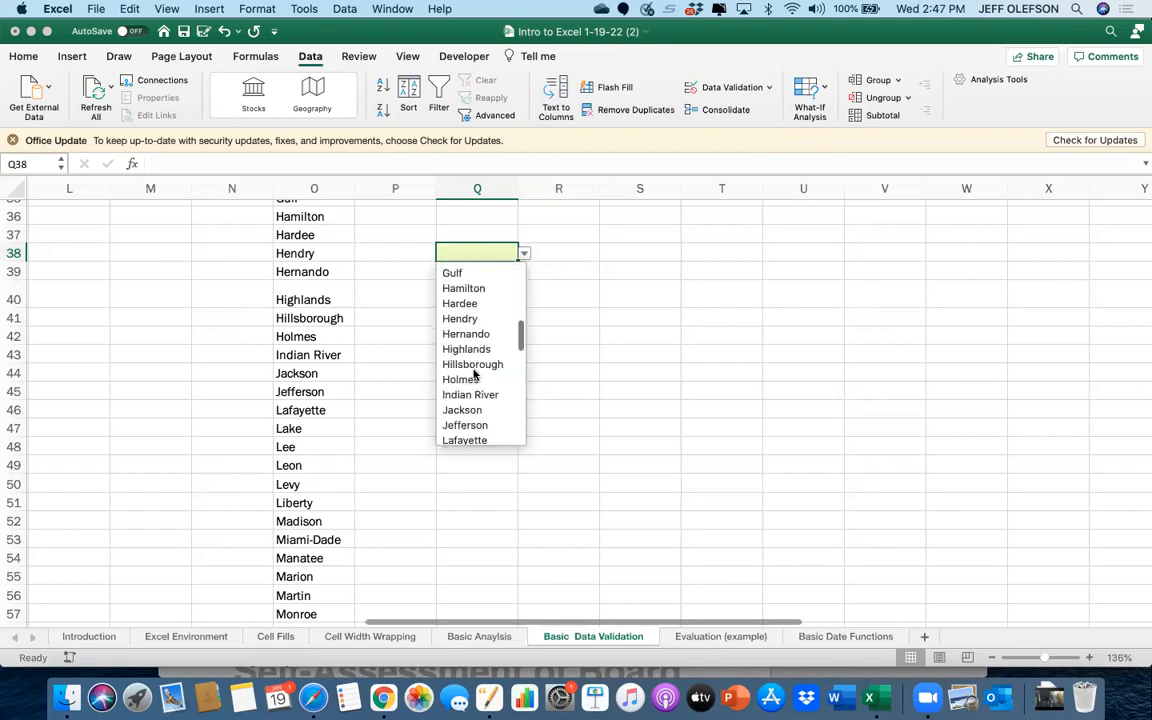
pyautogui.scroll(20, 470, 370)
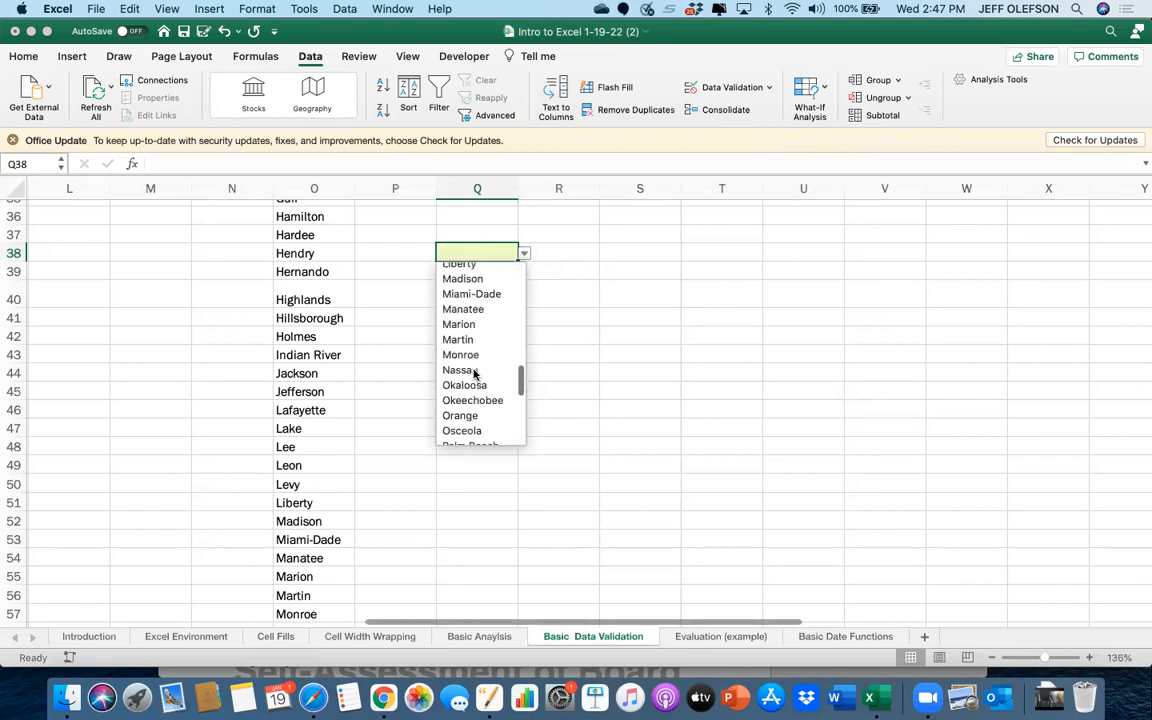
pyautogui.click(461, 347)
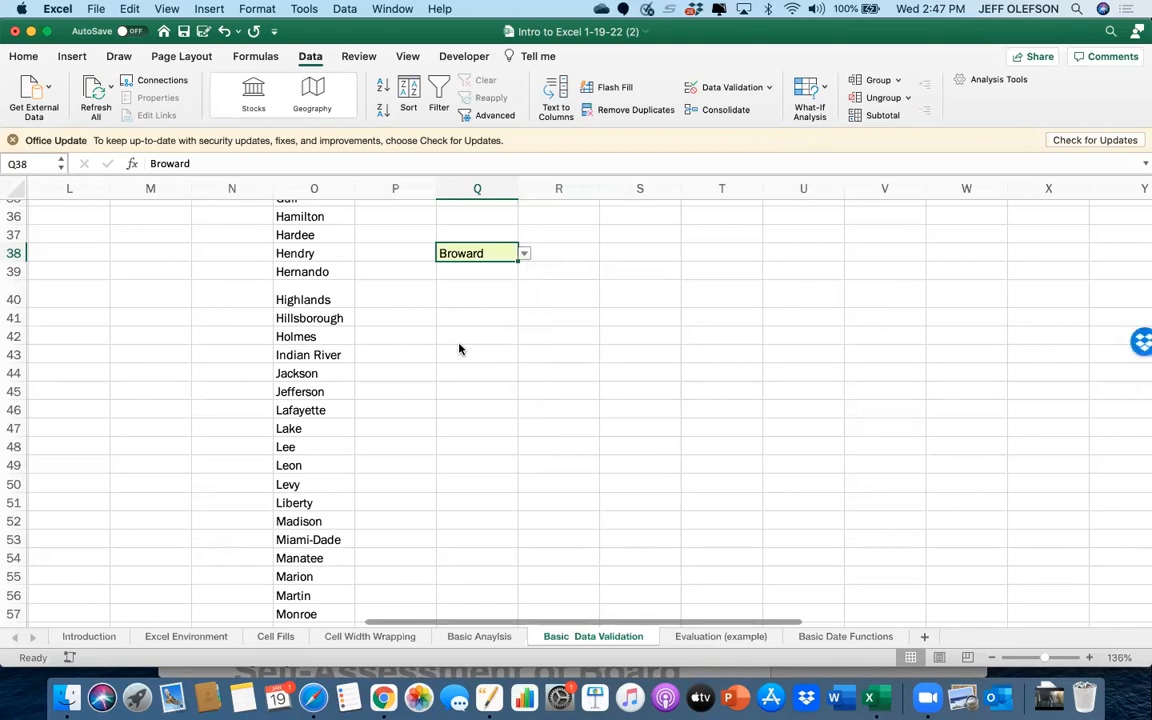
# Check the choices offered by the in-cell dropdown of the orange cell T29
pyautogui.hscroll(5, 607, 393)
pyautogui.scroll(10, 607, 393)
pyautogui.scroll(-6, 607, 395)
pyautogui.hscroll(-2, 607, 395)
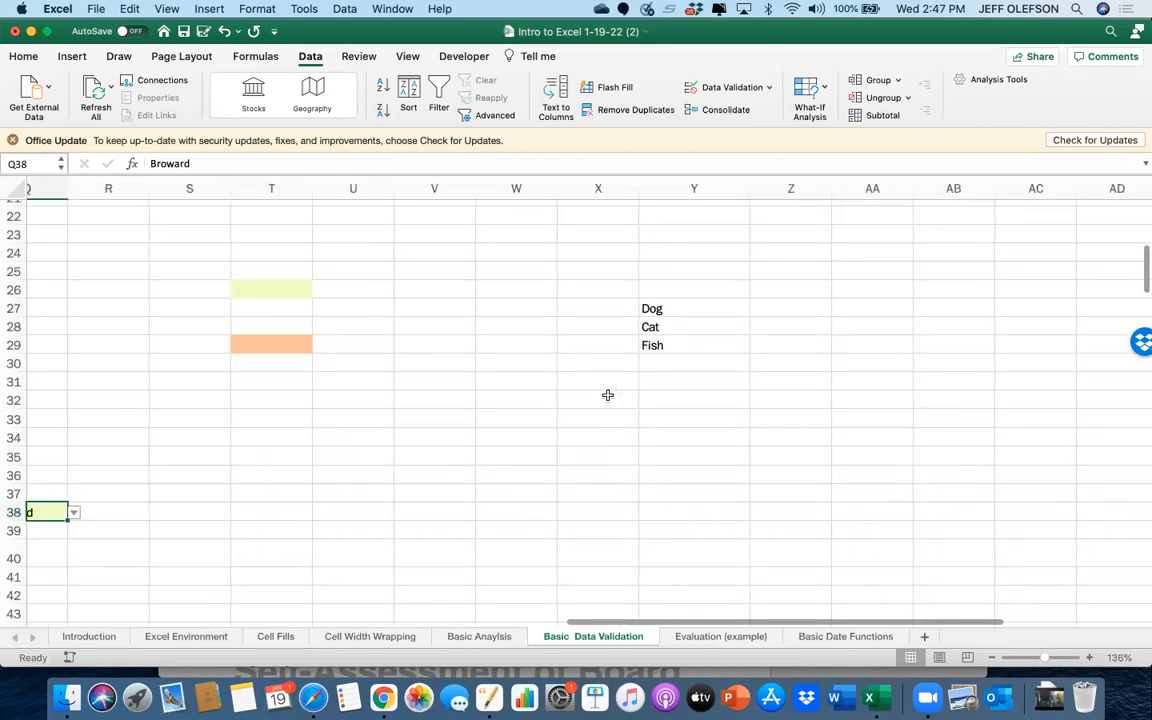
pyautogui.click(296, 342)
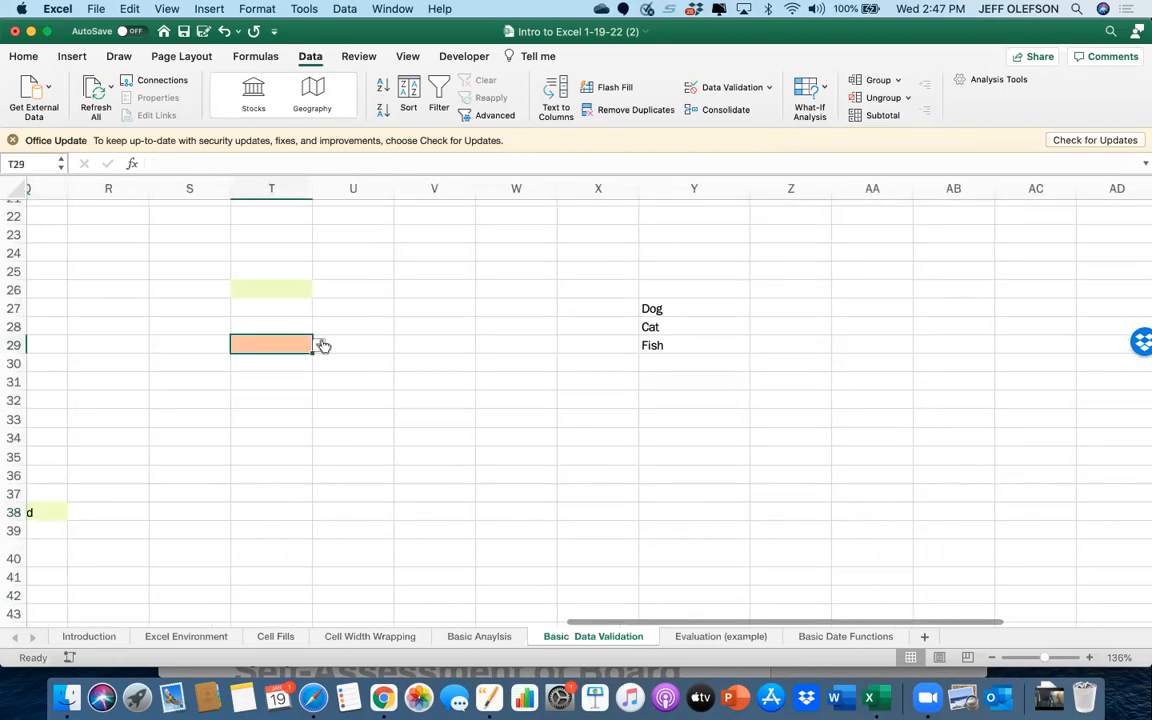
pyautogui.click(322, 345)
pyautogui.click(312, 341)
pyautogui.click(320, 345)
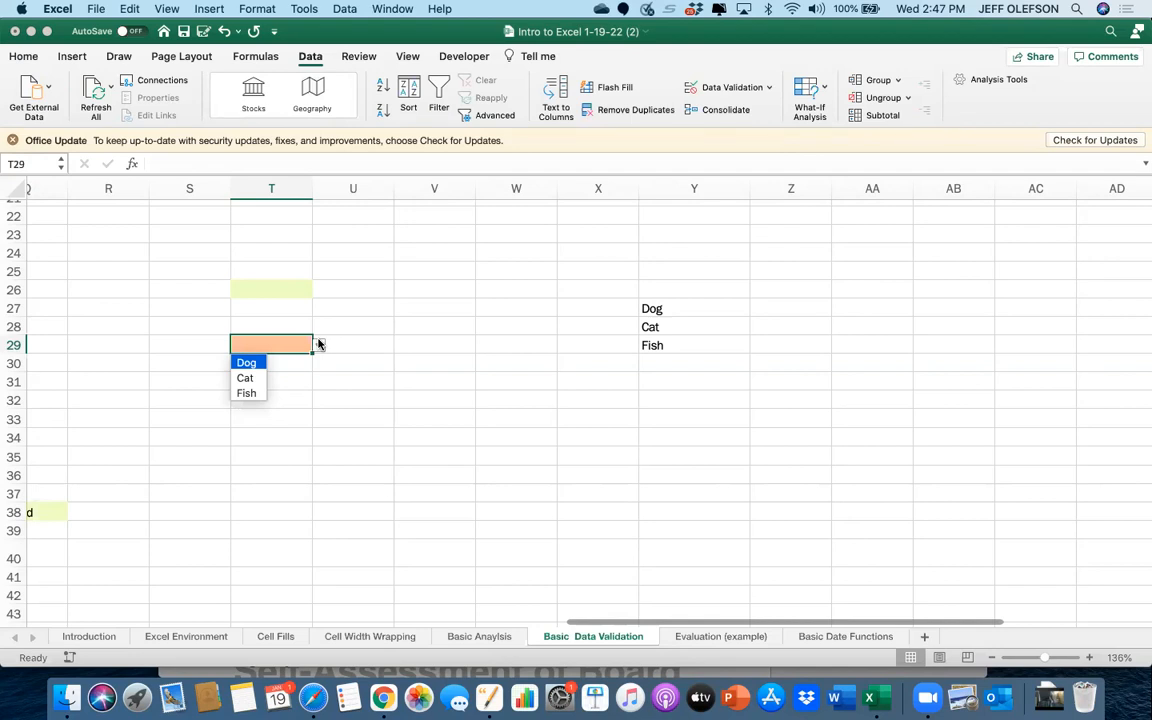
pyautogui.click(318, 344)
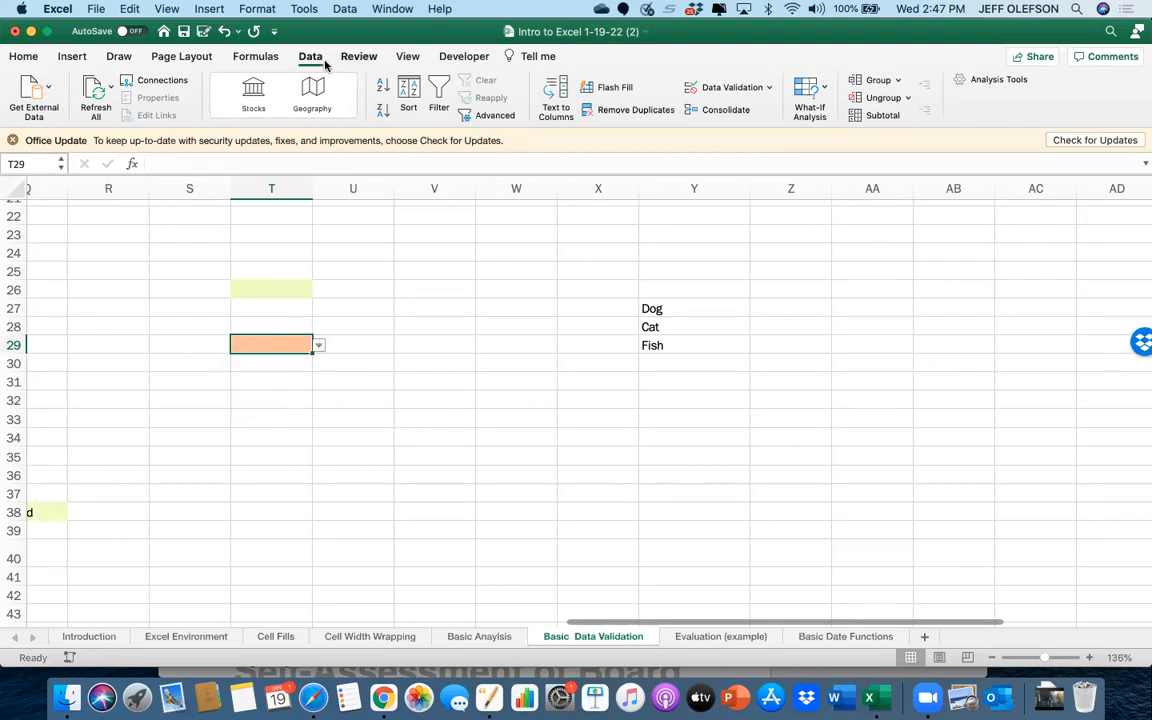
# Turn off the error alert for invalid data in the validation settings of the orange cell T29
pyautogui.click(723, 89)
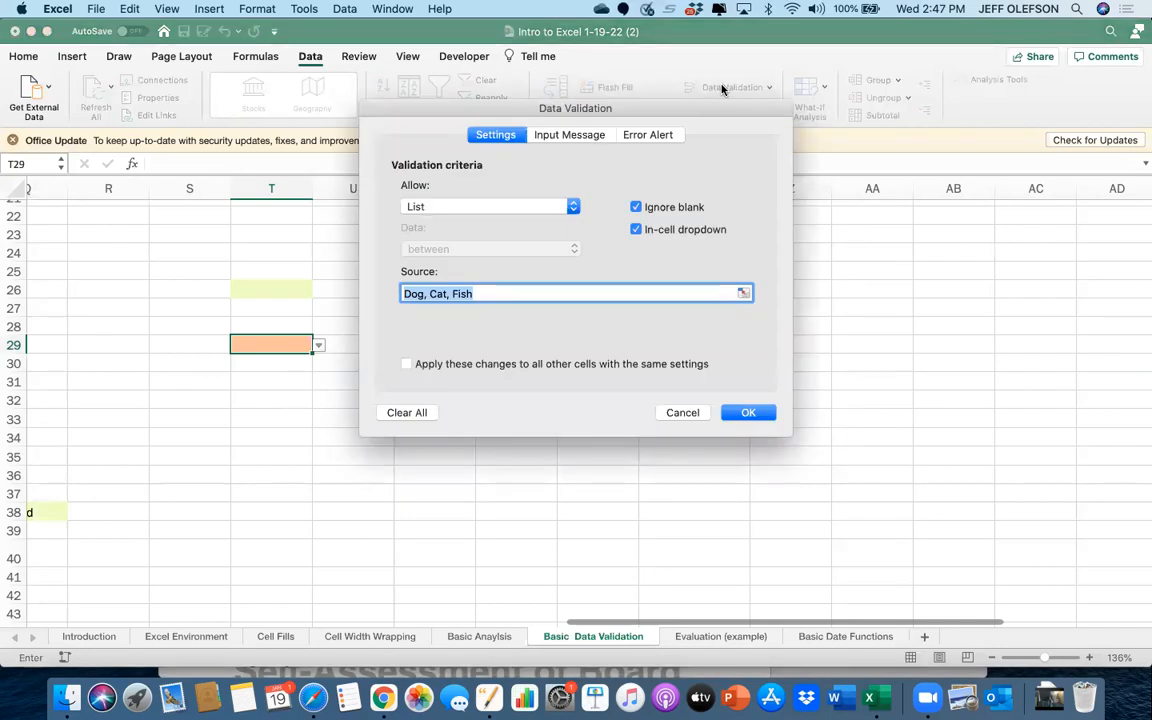
pyautogui.click(648, 135)
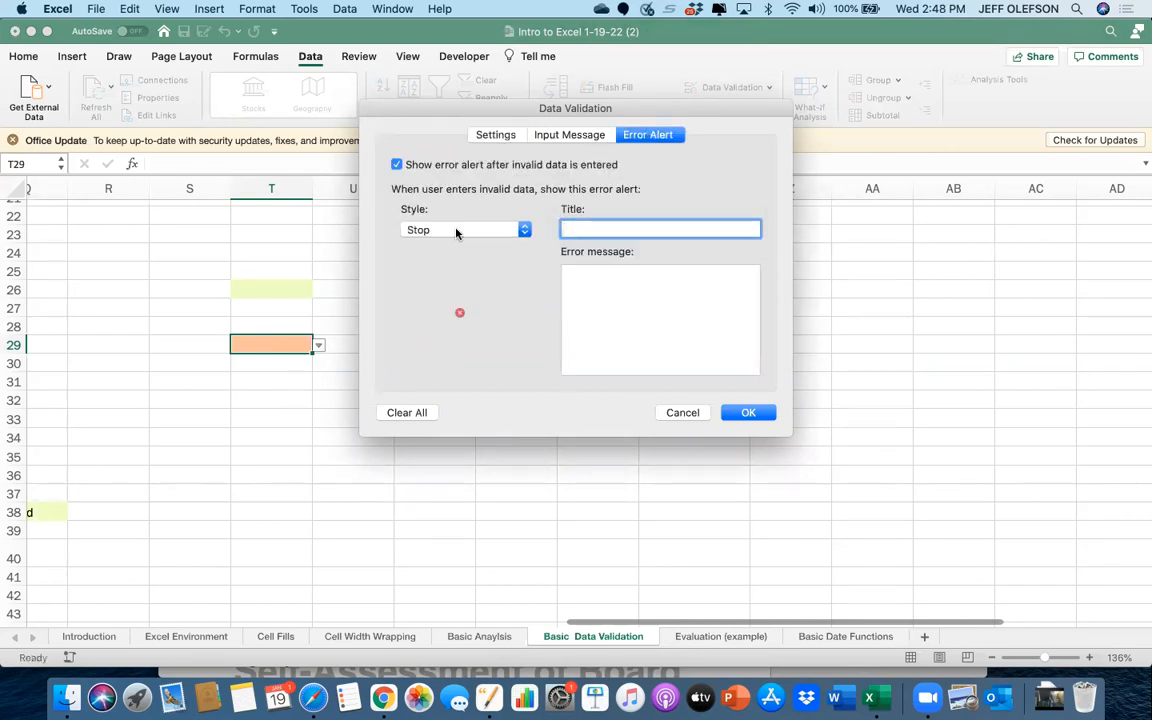
pyautogui.click(397, 165)
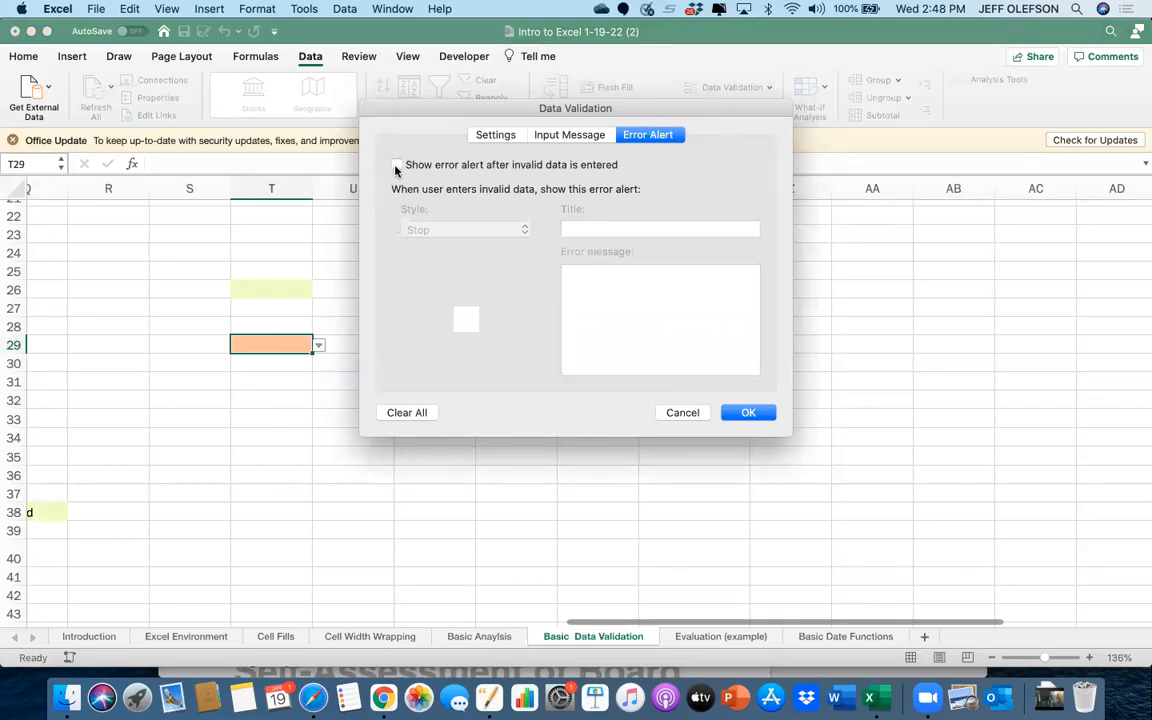
pyautogui.click(745, 412)
pyautogui.click(298, 400)
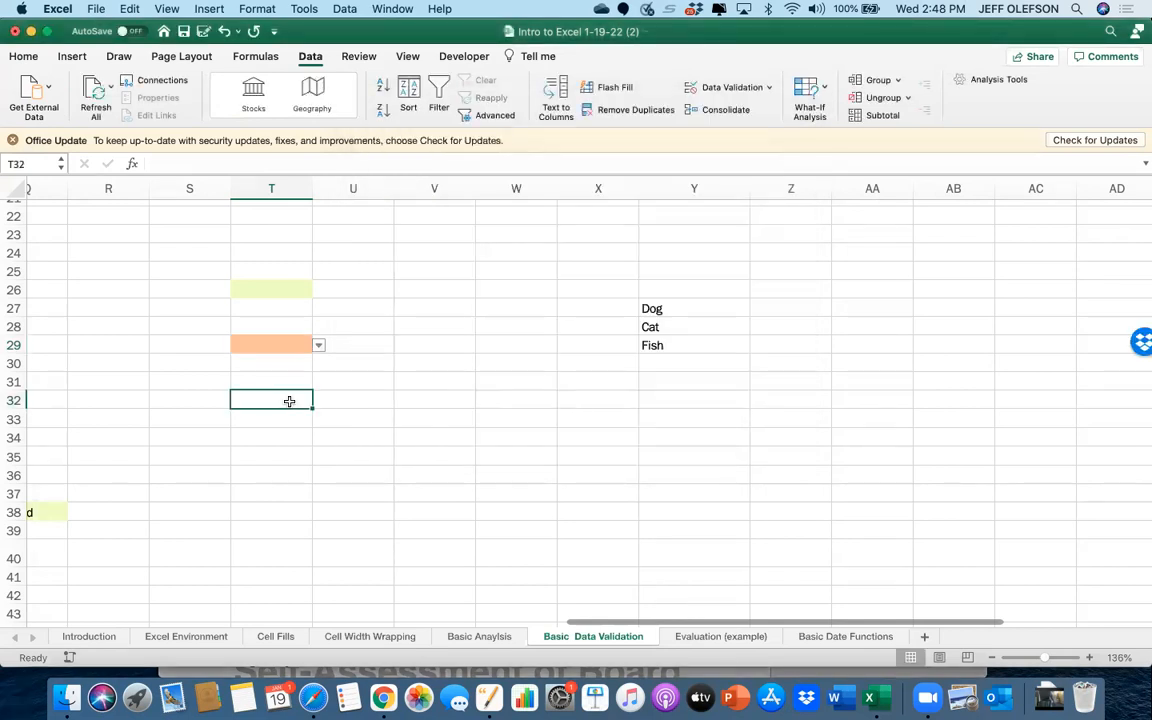
# Try to enter Dog in the green cell T26 from its dropdown and as a manual entry, and cancel the entry
pyautogui.click(296, 287)
pyautogui.click(318, 290)
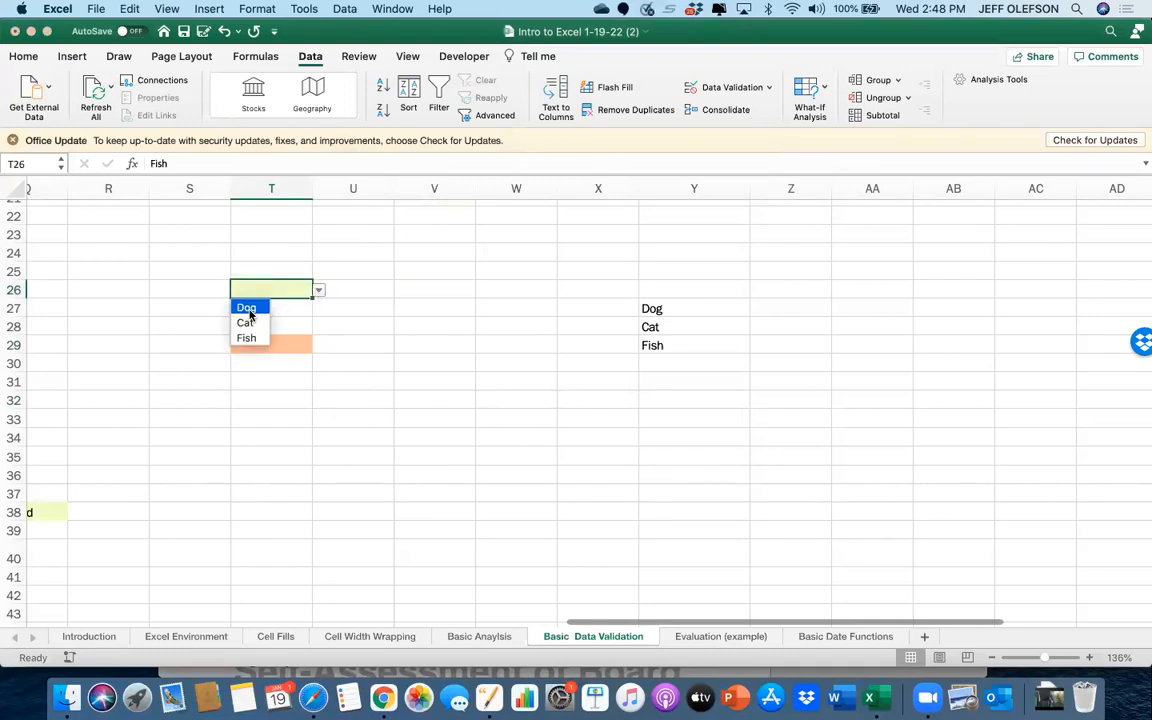
pyautogui.click(249, 311)
pyautogui.write('Dog')
pyautogui.press('BackSpace')
pyautogui.press('BackSpace')
pyautogui.press('BackSpace')
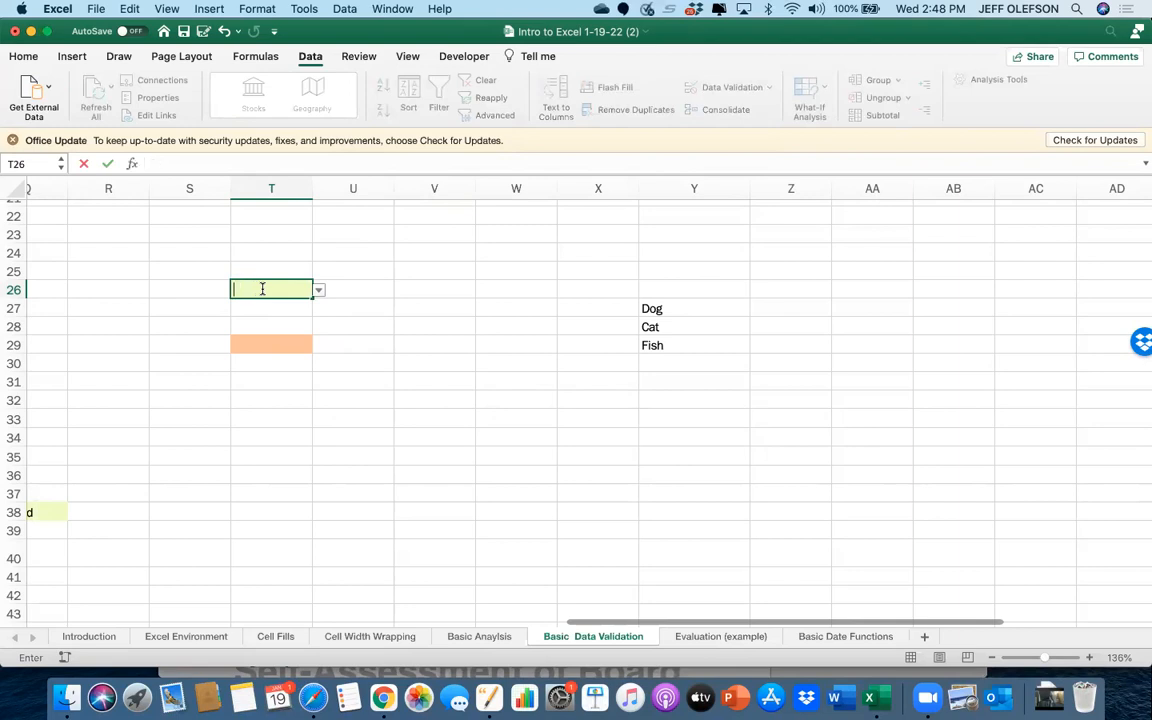
pyautogui.click(334, 296)
pyautogui.click(298, 296)
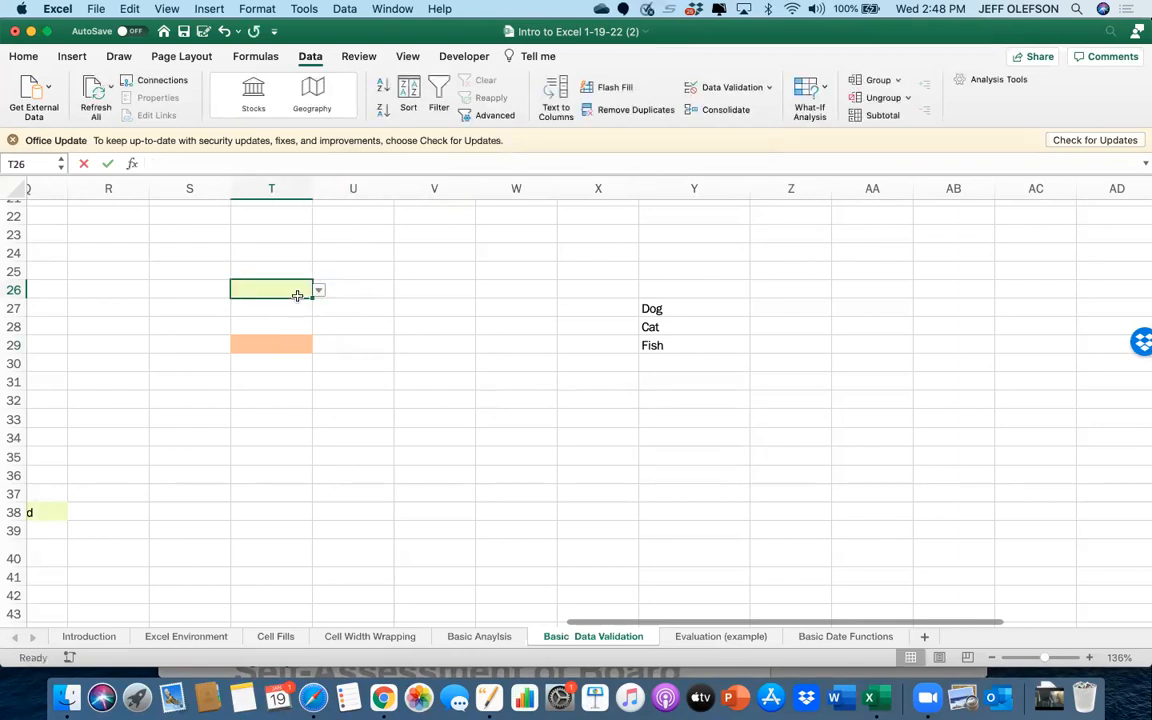
pyautogui.write('Dog')
pyautogui.press('Return')
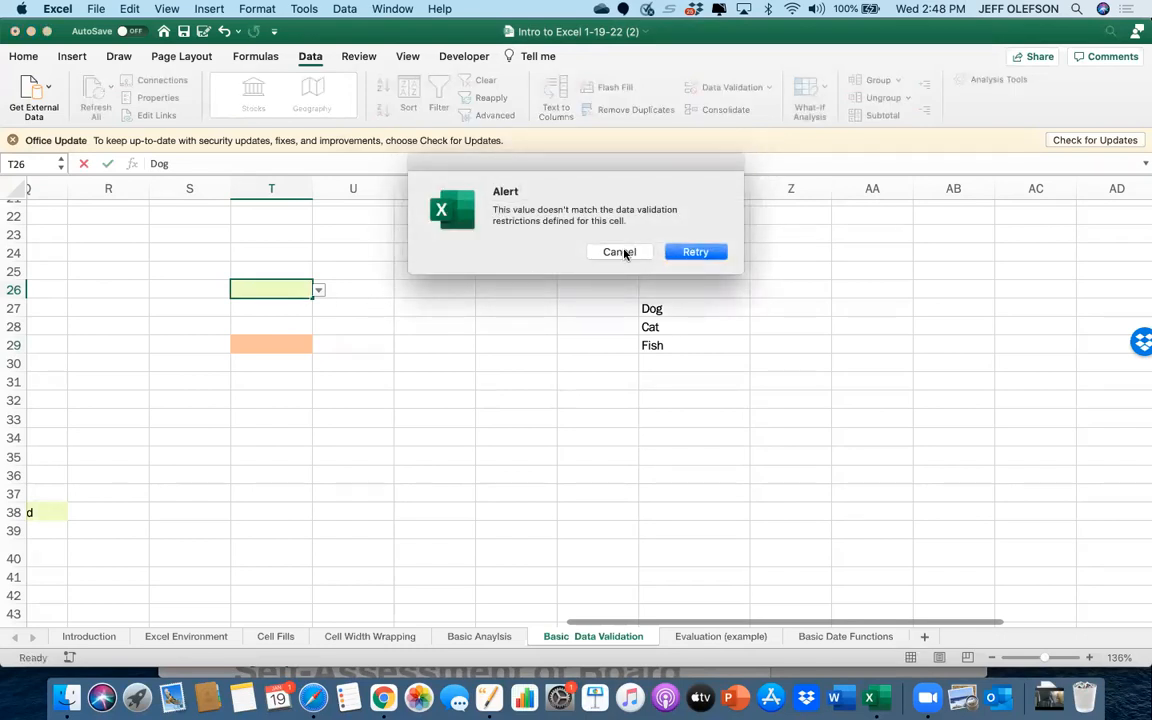
pyautogui.click(618, 252)
pyautogui.click(566, 321)
# Check the choices of T29's in-cell dropdown and enter the unlisted value Bird in the cell instead
pyautogui.click(298, 346)
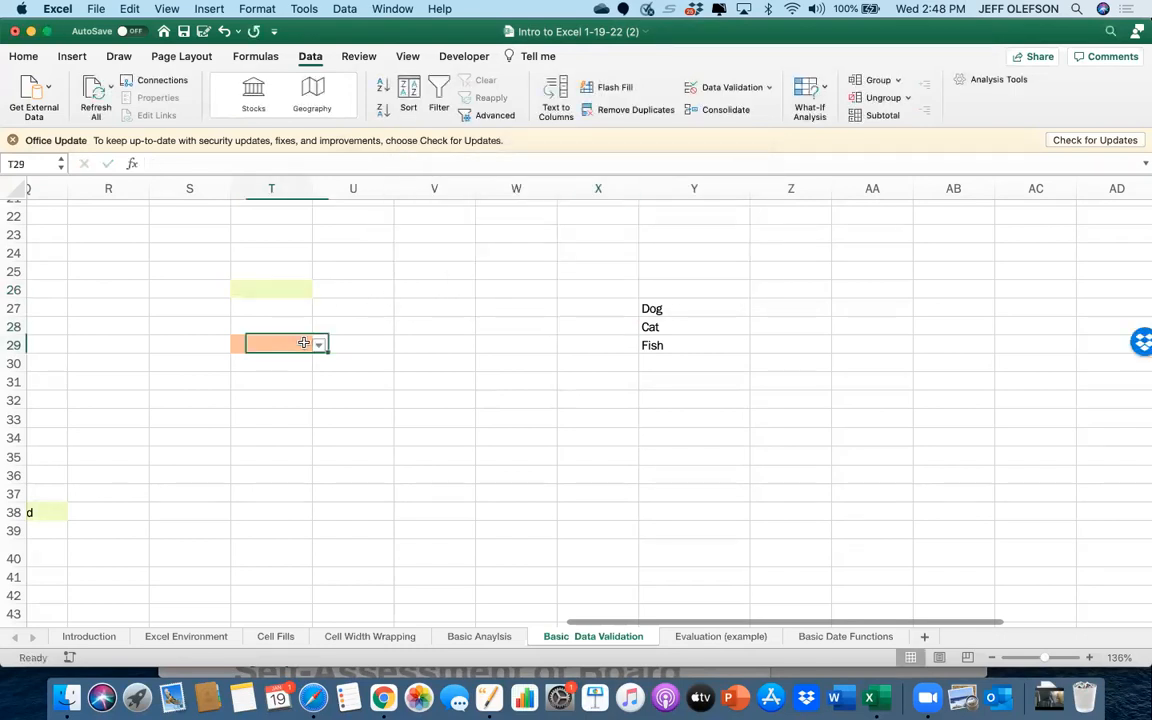
pyautogui.click(318, 346)
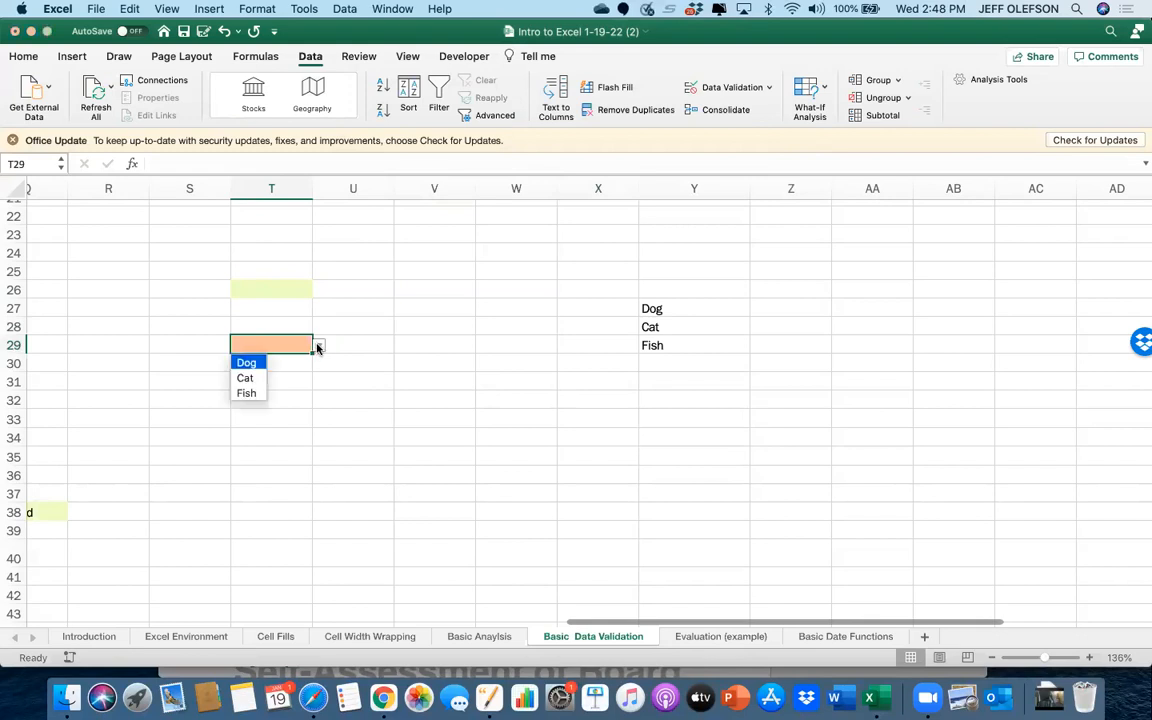
pyautogui.click(271, 346)
pyautogui.write('Bor')
pyautogui.press('BackSpace')
pyautogui.write('ird')
pyautogui.press('Return')
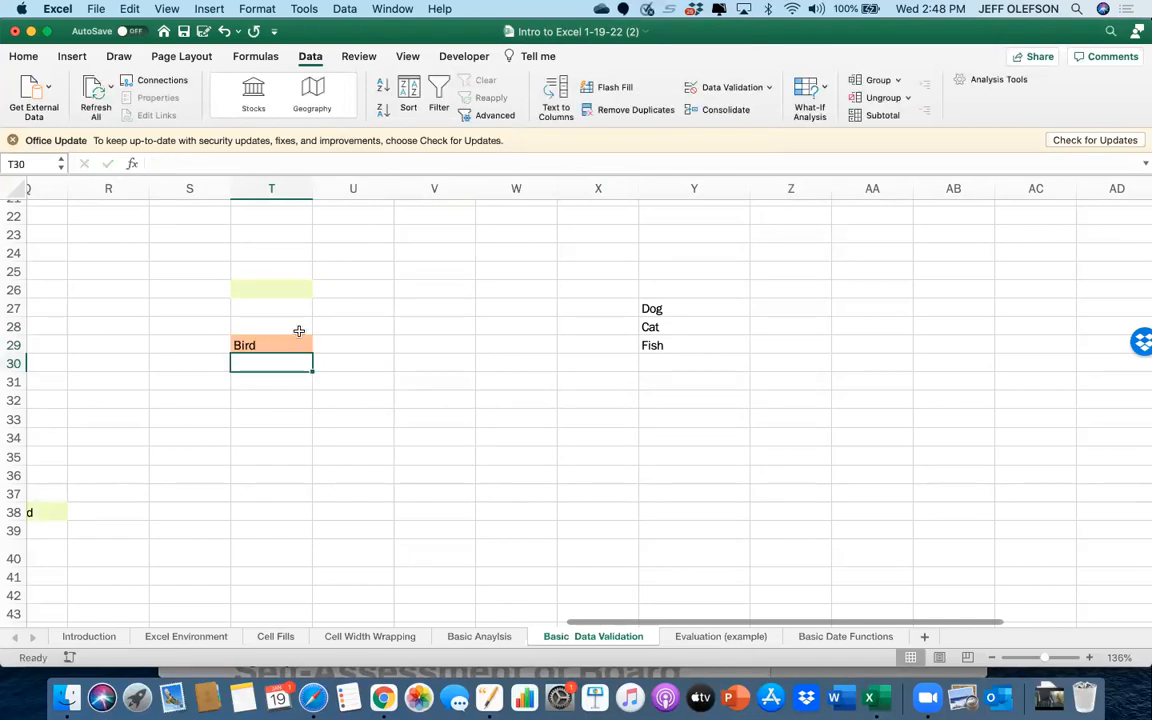
# Replace the entry in T29 with Dog, chosen from its in-cell dropdown
pyautogui.click(304, 345)
pyautogui.click(316, 346)
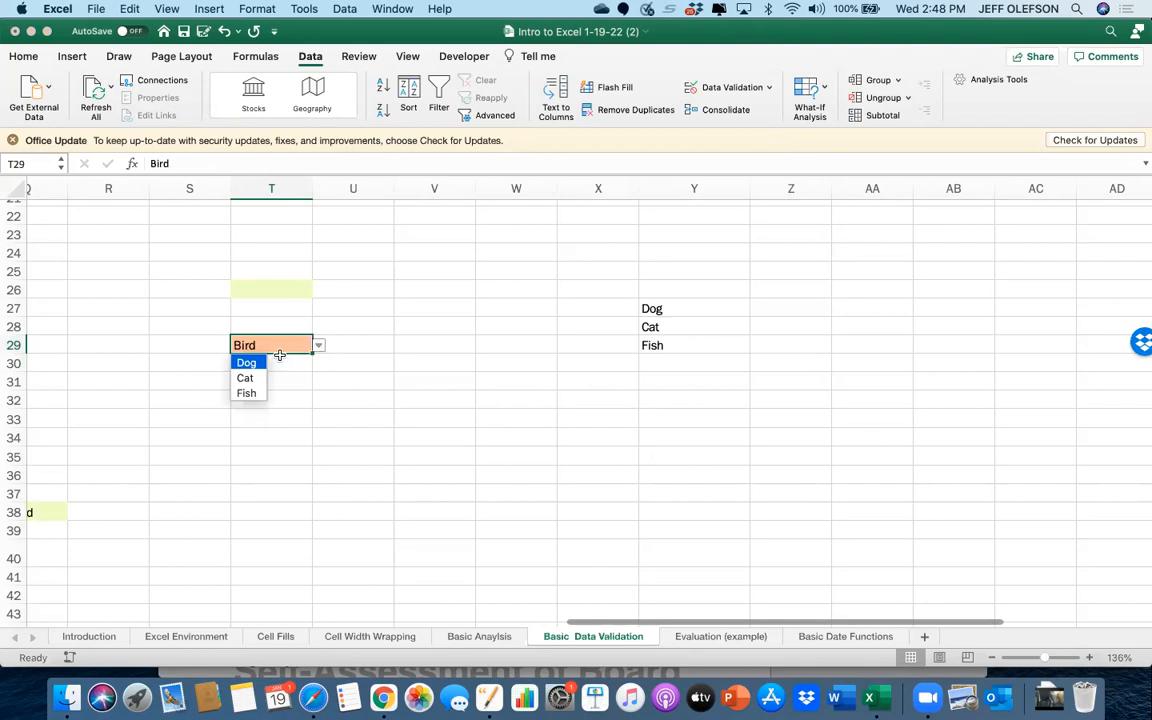
pyautogui.click(250, 362)
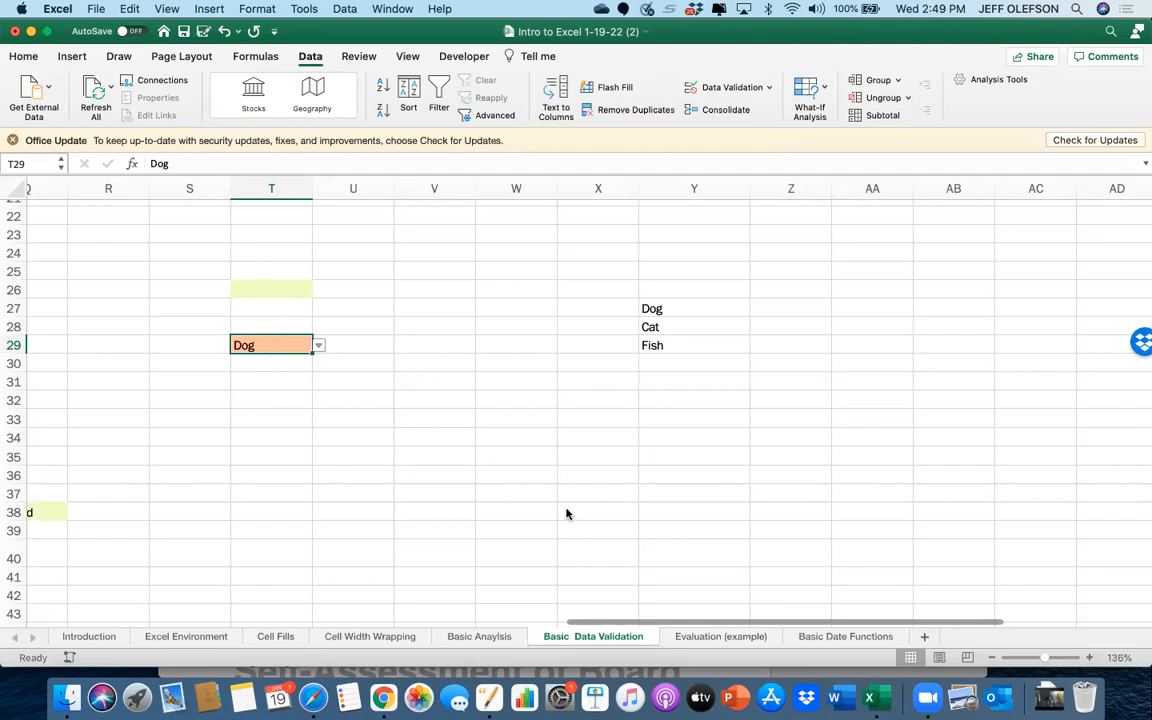
# Switch to the Evaluation (example) sheet and view the beginning of the Sample Employee Evaluation Form
pyautogui.click(703, 637)
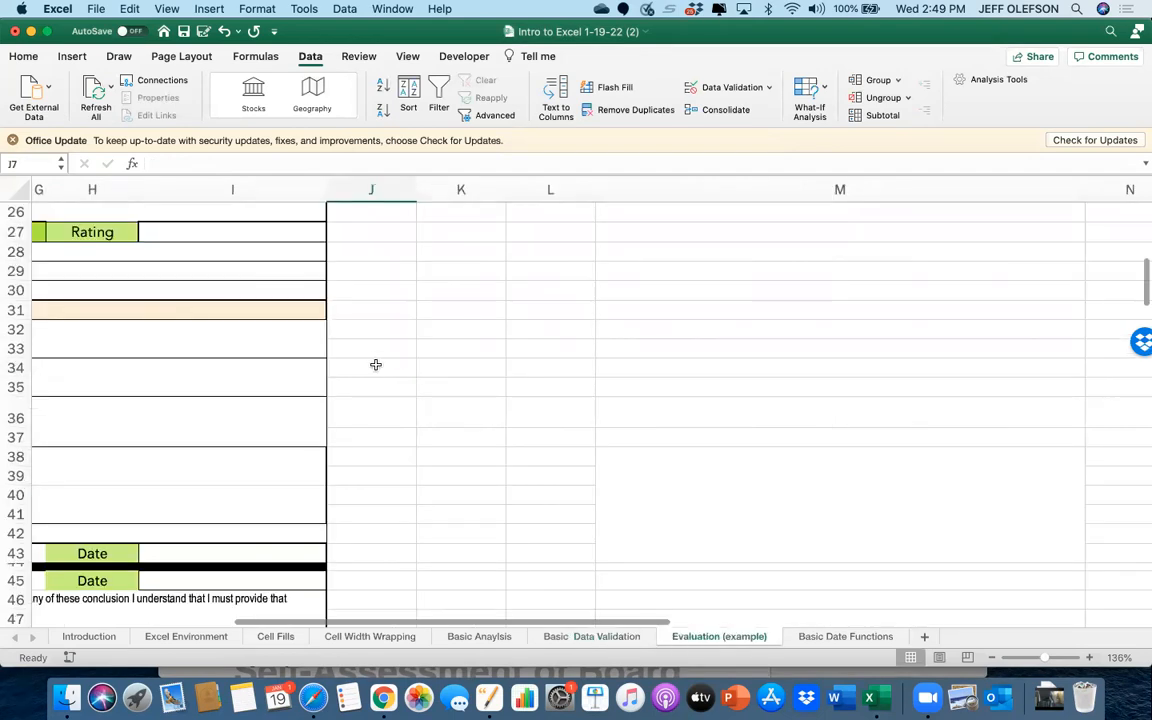
pyautogui.scroll(8, 375, 364)
pyautogui.scroll(-2, 375, 364)
pyautogui.hscroll(1, 375, 364)
pyautogui.scroll(2, 375, 364)
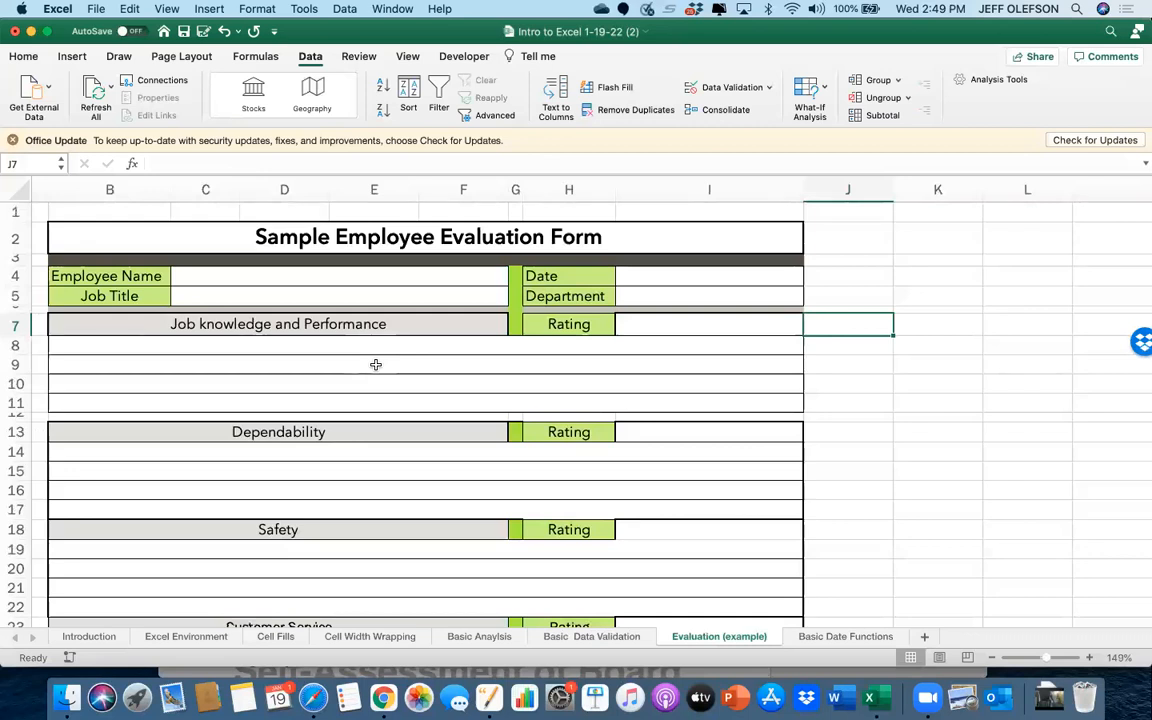
# Check the in-cell dropdown of the form's Employee Name field
pyautogui.click(448, 280)
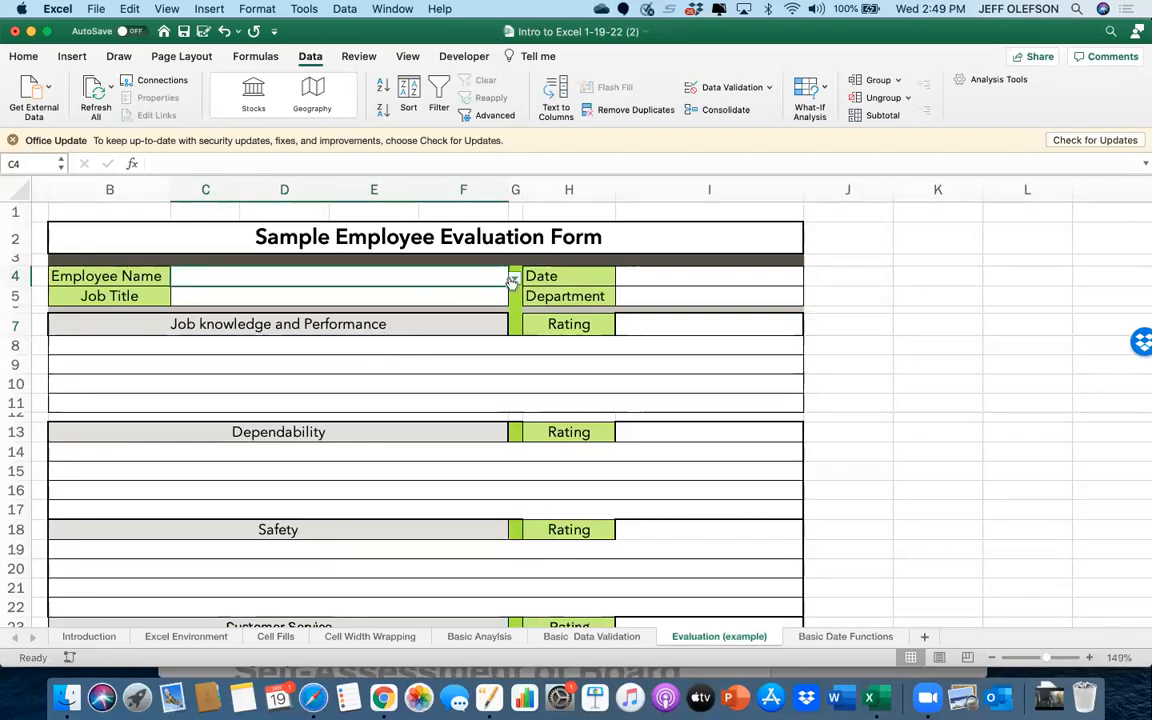
pyautogui.scroll(-1, 511, 284)
pyautogui.scroll(-1, 511, 284)
pyautogui.scroll(1, 511, 284)
pyautogui.hscroll(-1, 511, 284)
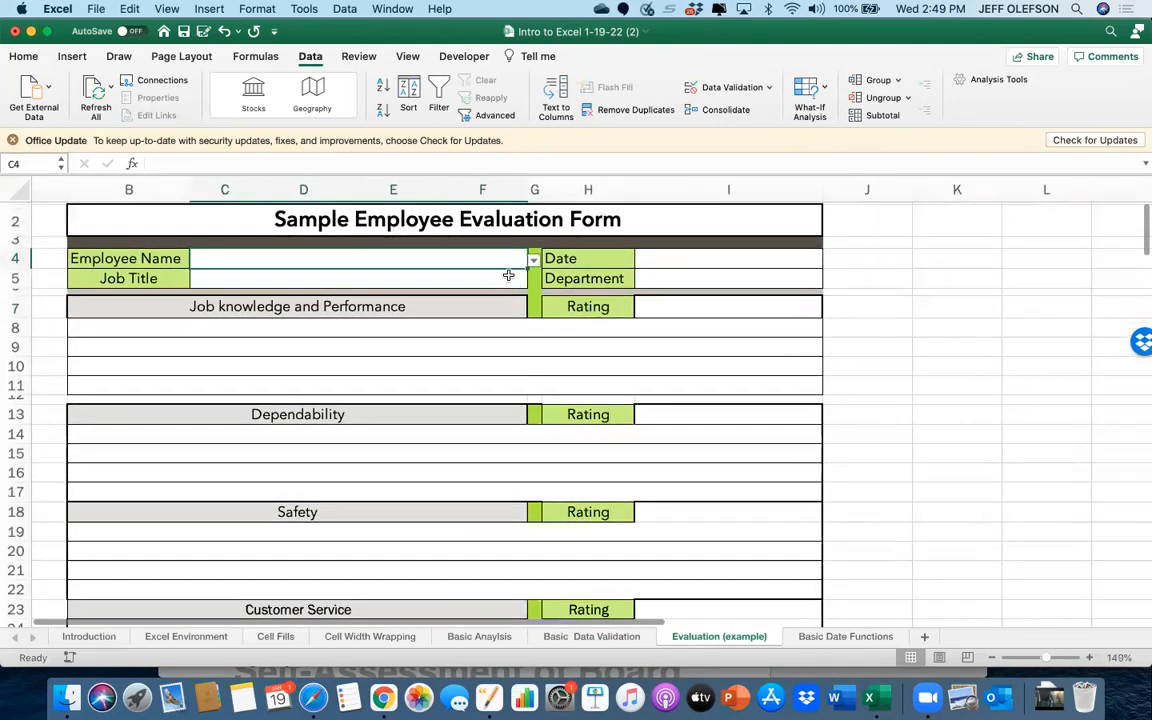
pyautogui.scroll(1, 510, 276)
pyautogui.hscroll(-1, 510, 276)
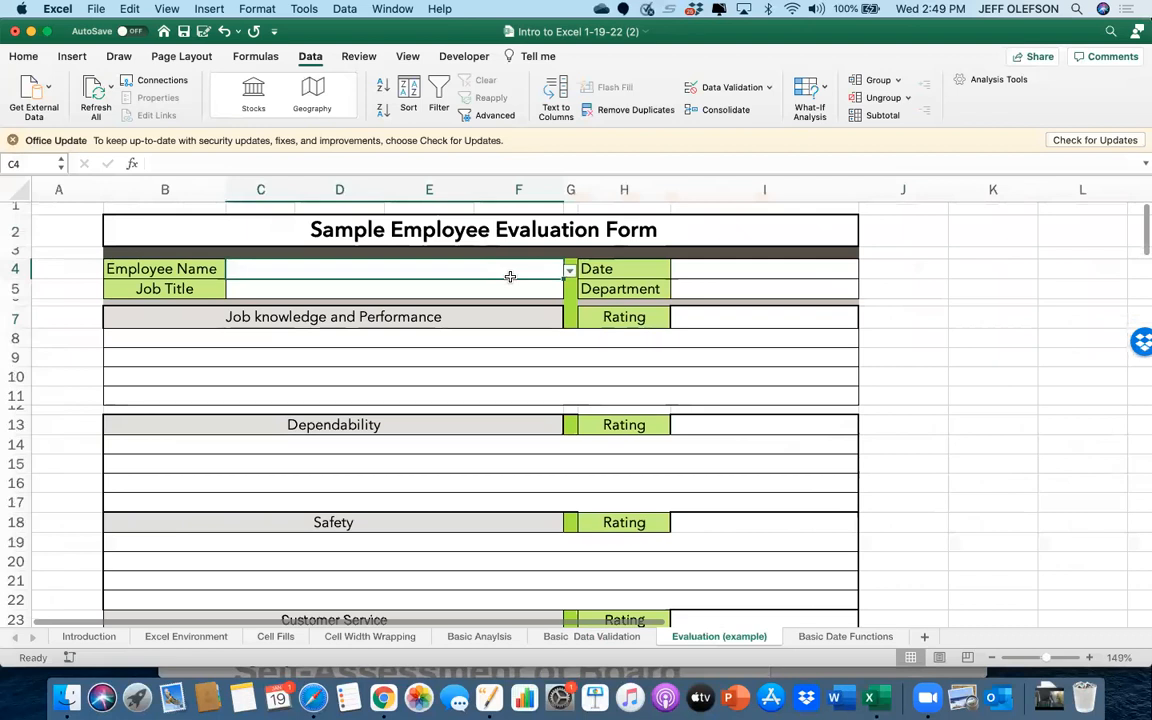
pyautogui.click(569, 271)
pyautogui.click(569, 271)
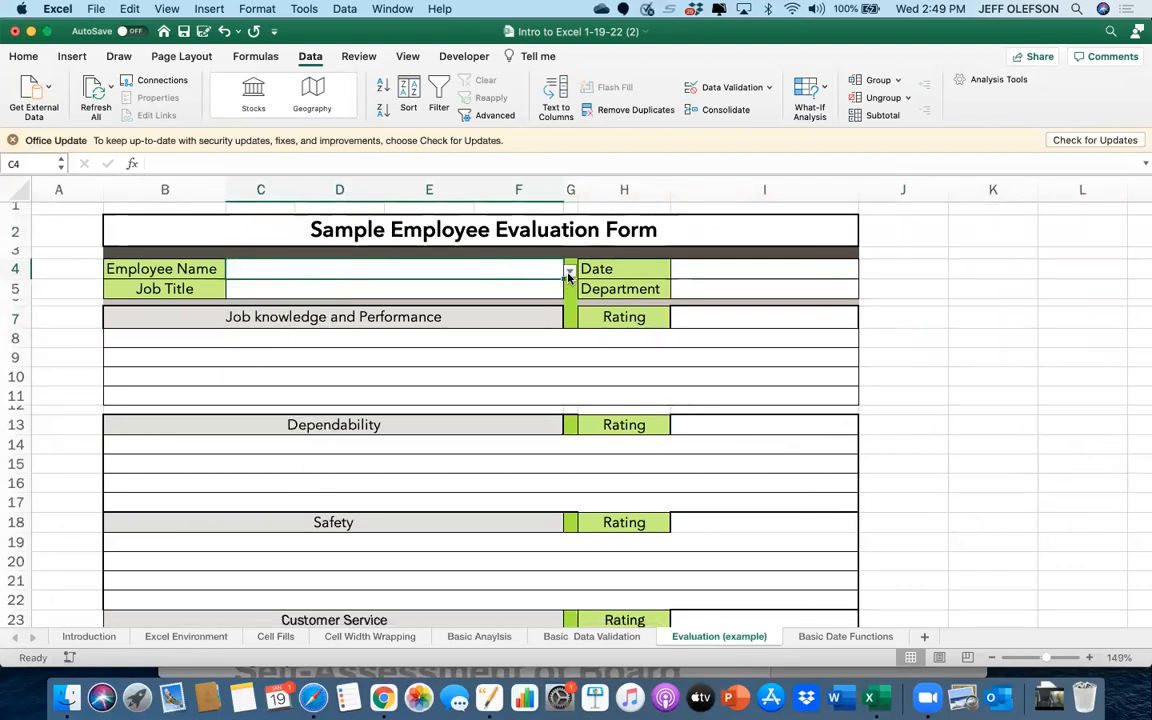
# Check the phrases offered by the dropdown of B8, the first line under Job knowledge and Performance
pyautogui.click(610, 338)
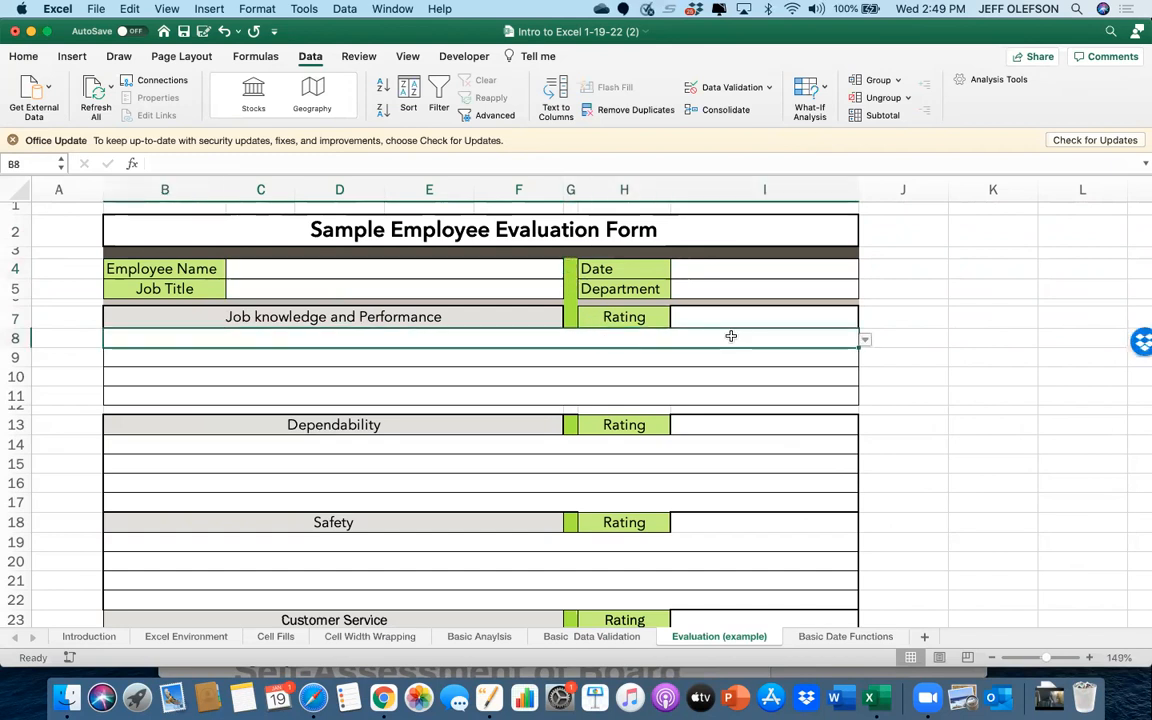
pyautogui.click(865, 342)
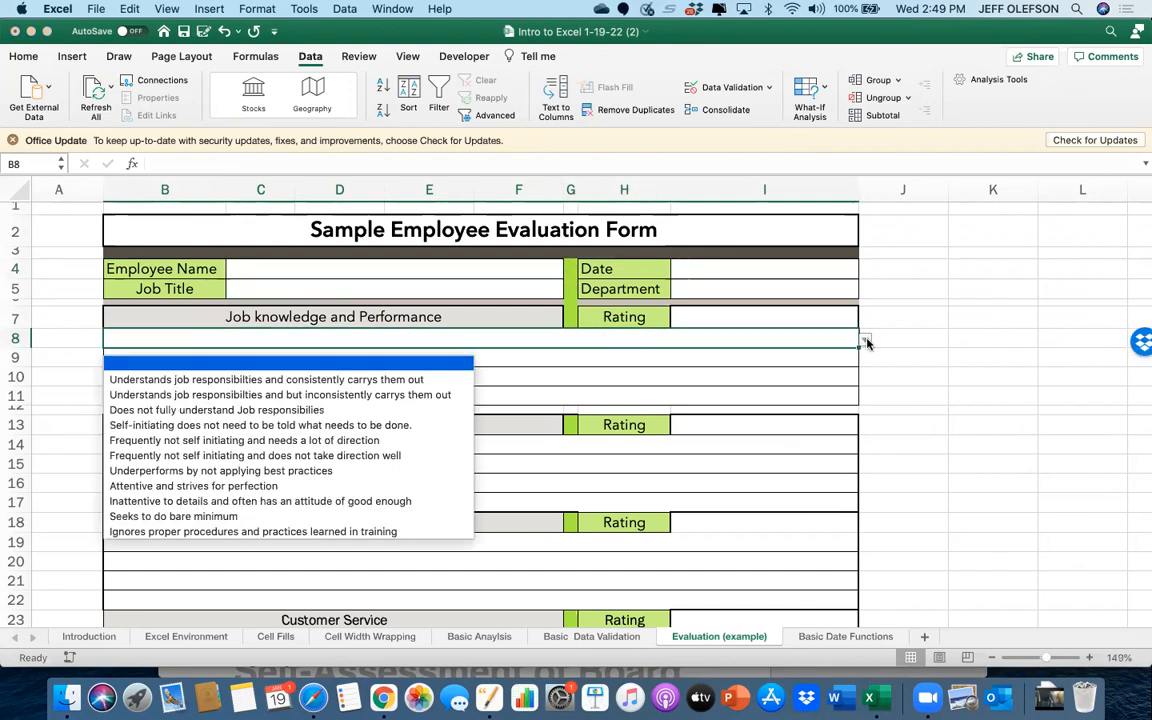
pyautogui.click(865, 342)
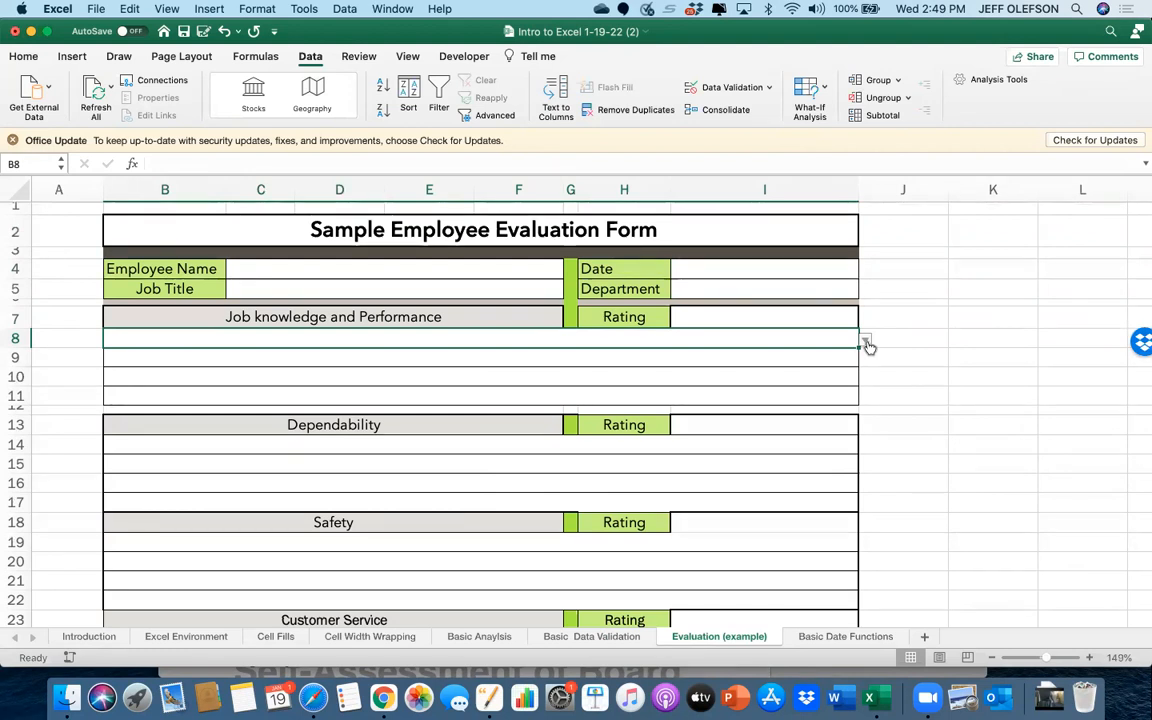
# Look over the source lists in the Data Section of column M, from the ratings down to the departments
pyautogui.scroll(-15, 874, 386)
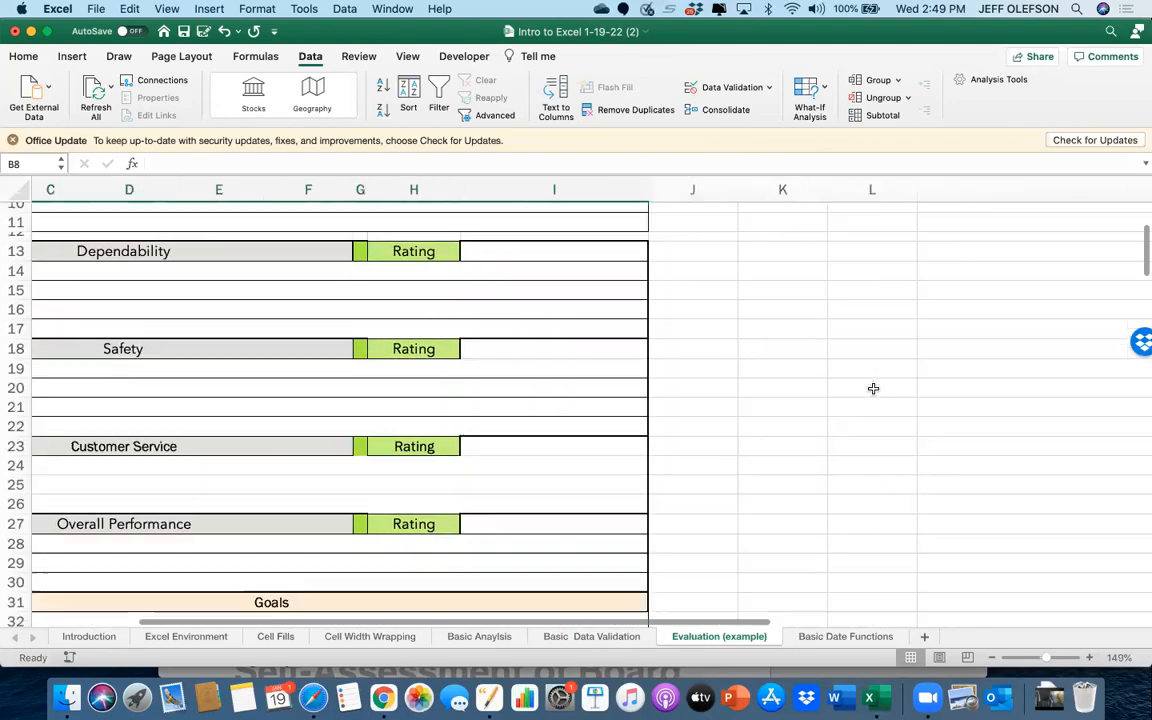
pyautogui.hscroll(5, 874, 386)
pyautogui.scroll(-20, 873, 388)
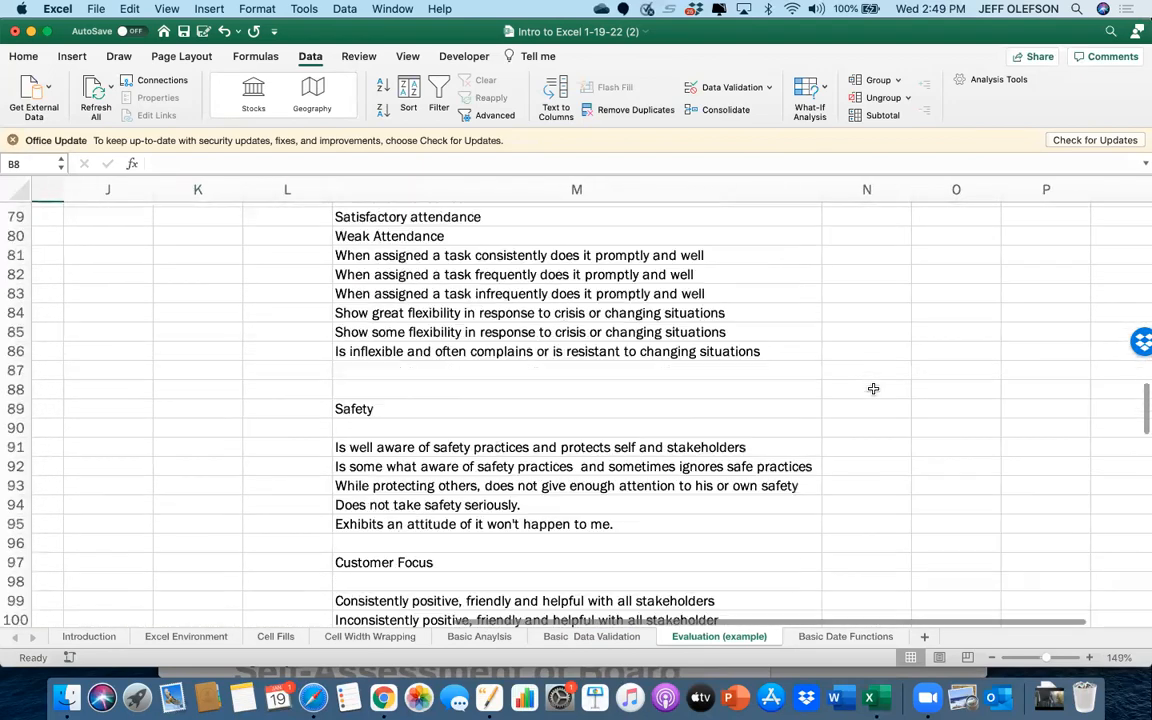
pyautogui.scroll(-18, 873, 388)
pyautogui.hscroll(-1, 873, 388)
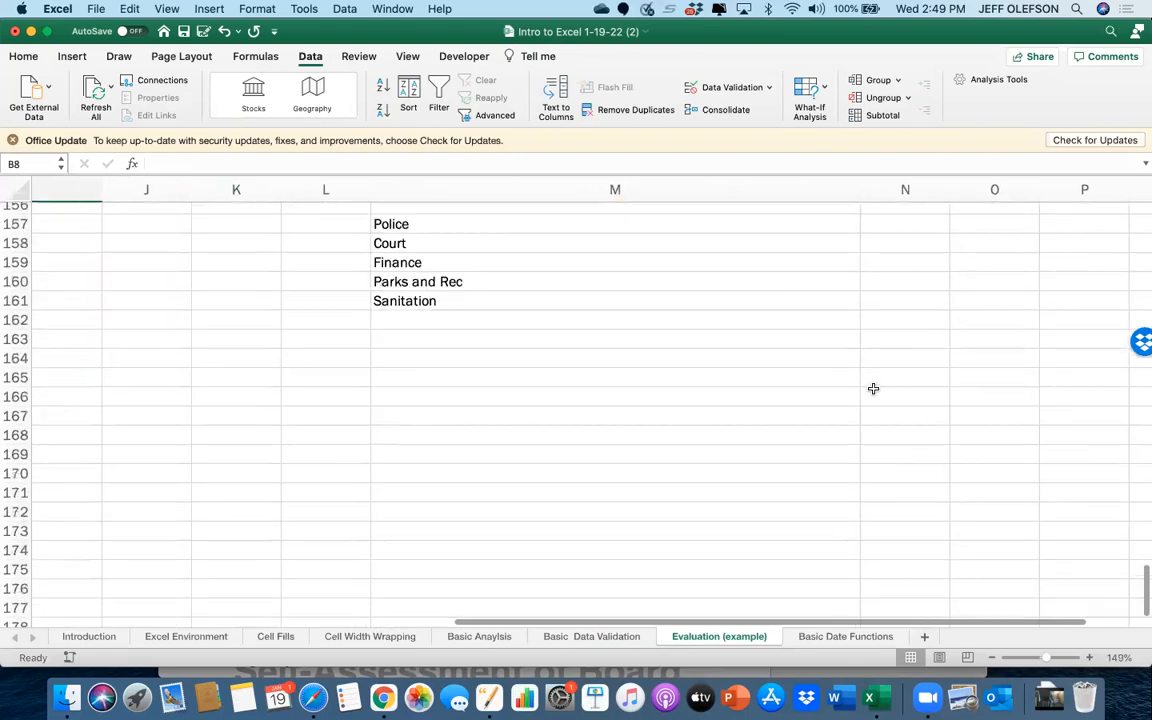
pyautogui.scroll(12, 873, 388)
pyautogui.scroll(20, 873, 388)
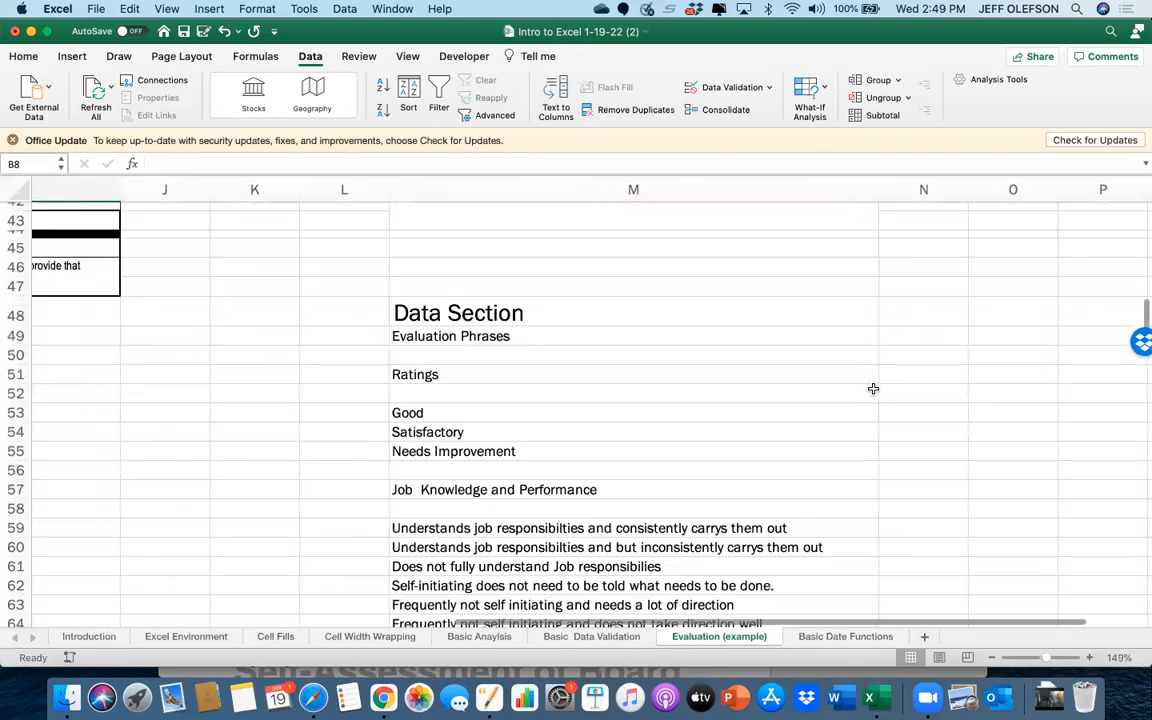
pyautogui.hscroll(-2, 873, 388)
pyautogui.hscroll(-4, 873, 388)
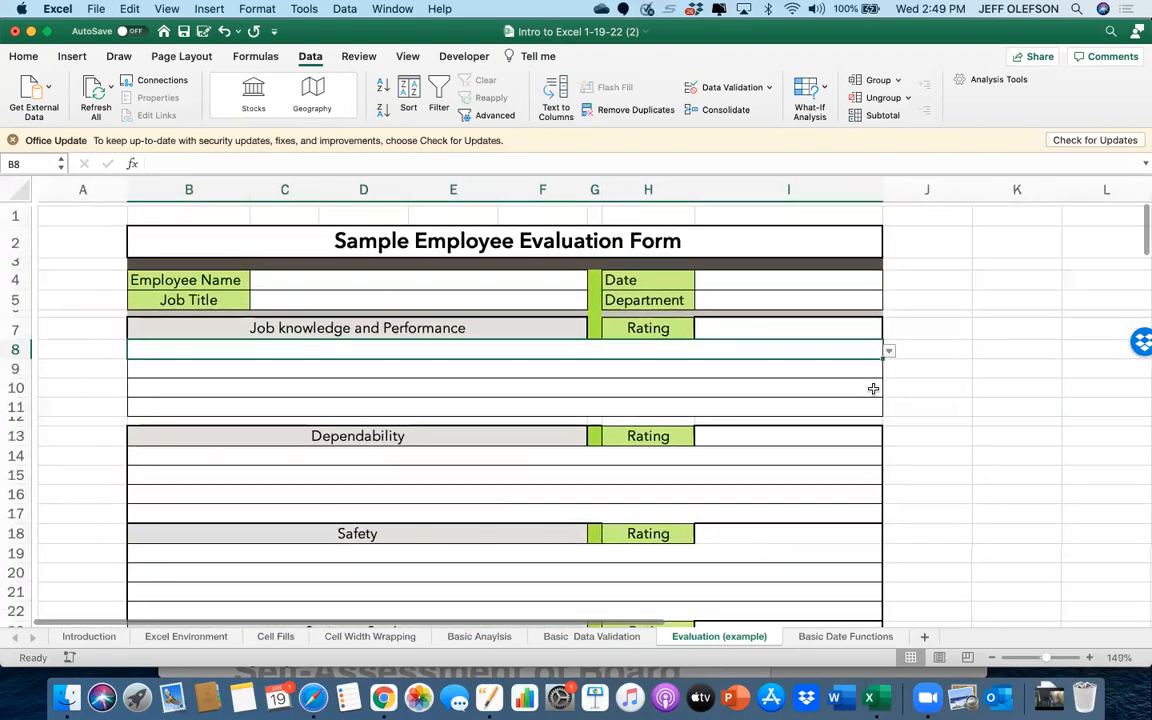
# Choose several different employees one after another from the Employee Name dropdown in C4
pyautogui.click(574, 275)
pyautogui.click(587, 278)
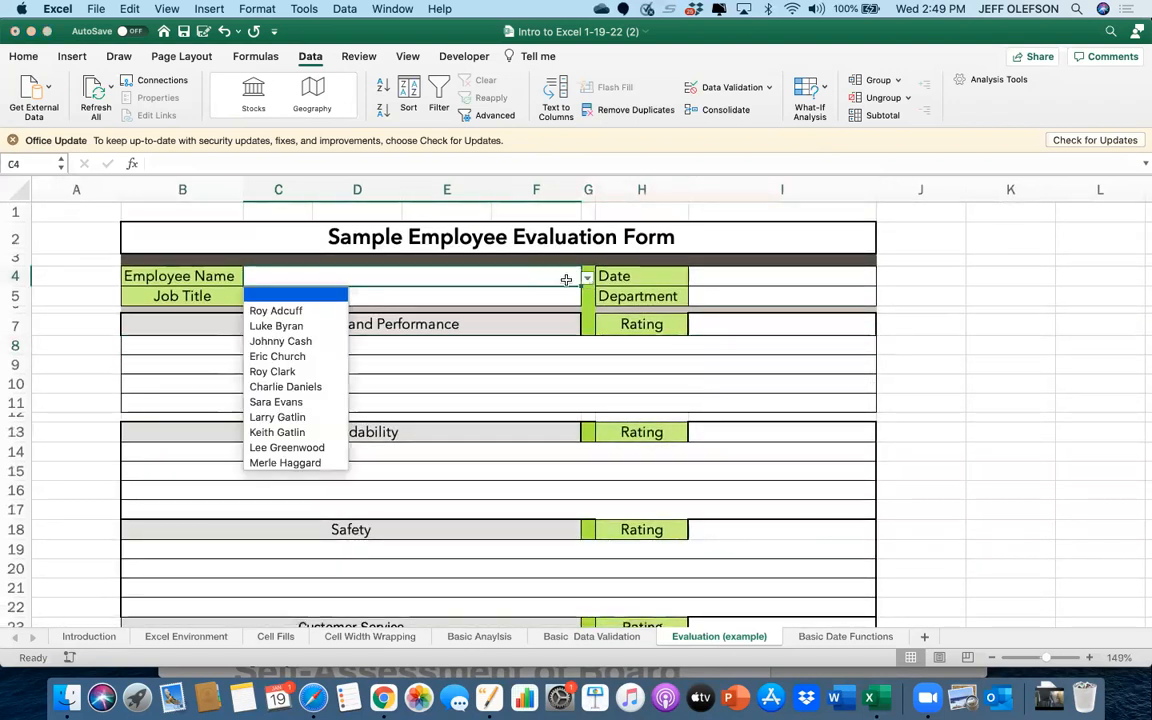
pyautogui.click(300, 432)
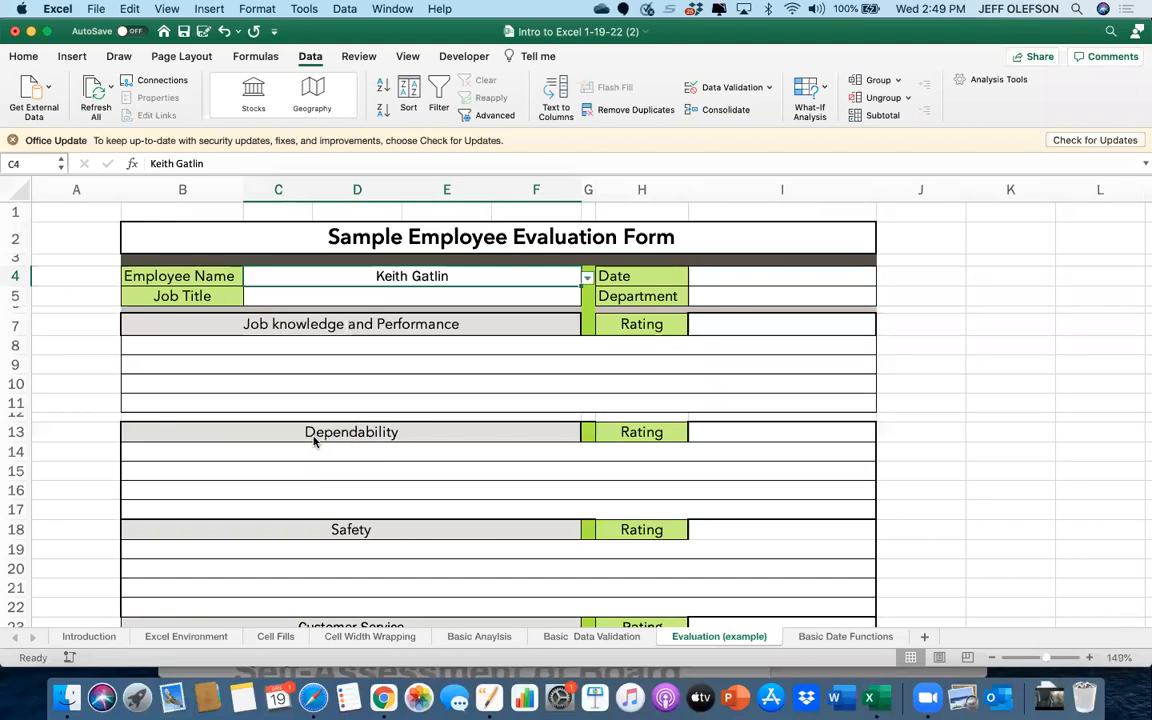
pyautogui.click(587, 278)
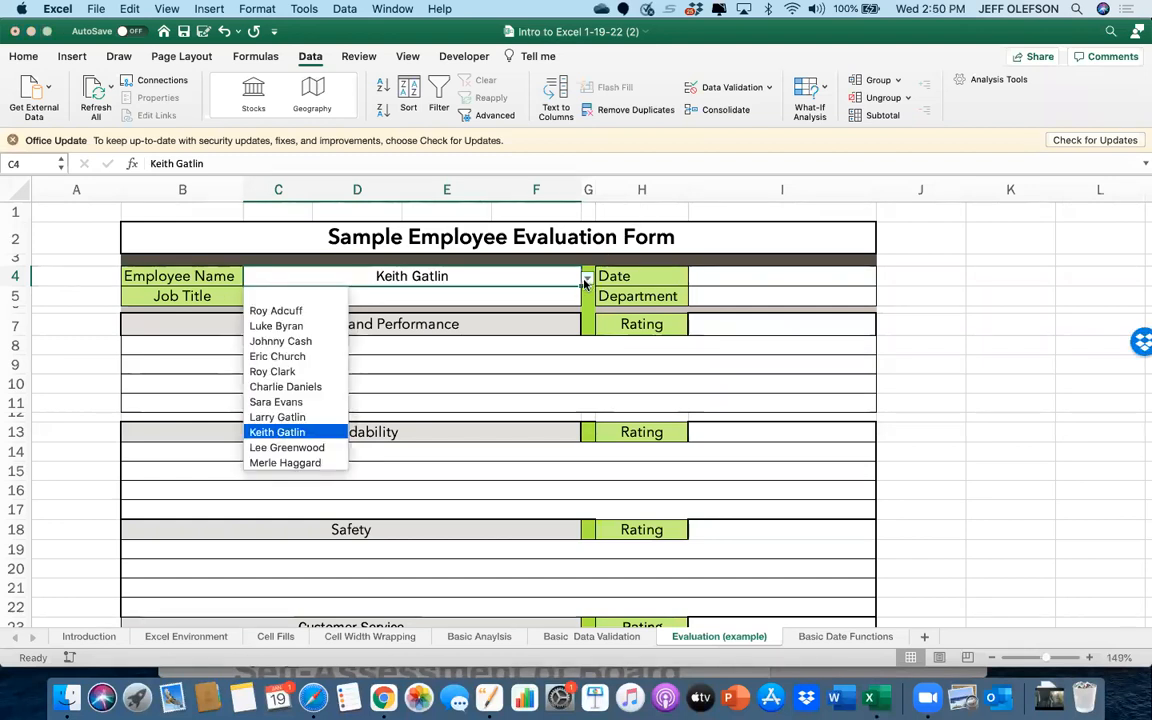
pyautogui.click(280, 370)
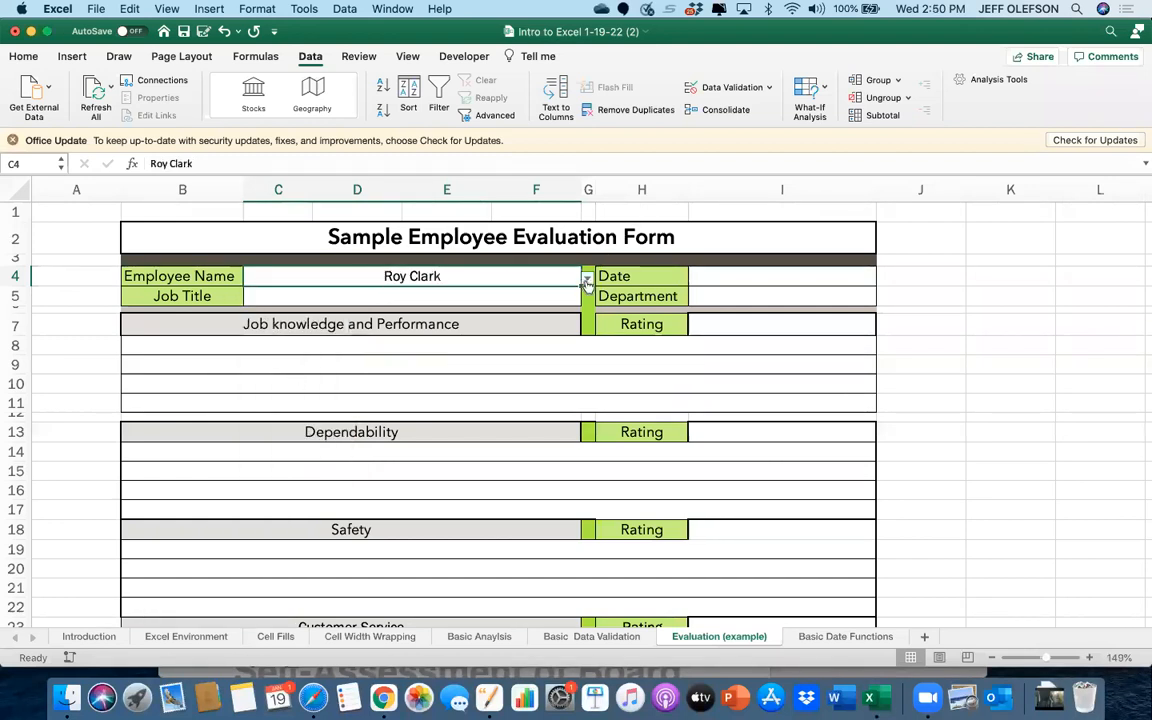
pyautogui.click(587, 278)
pyautogui.click(318, 416)
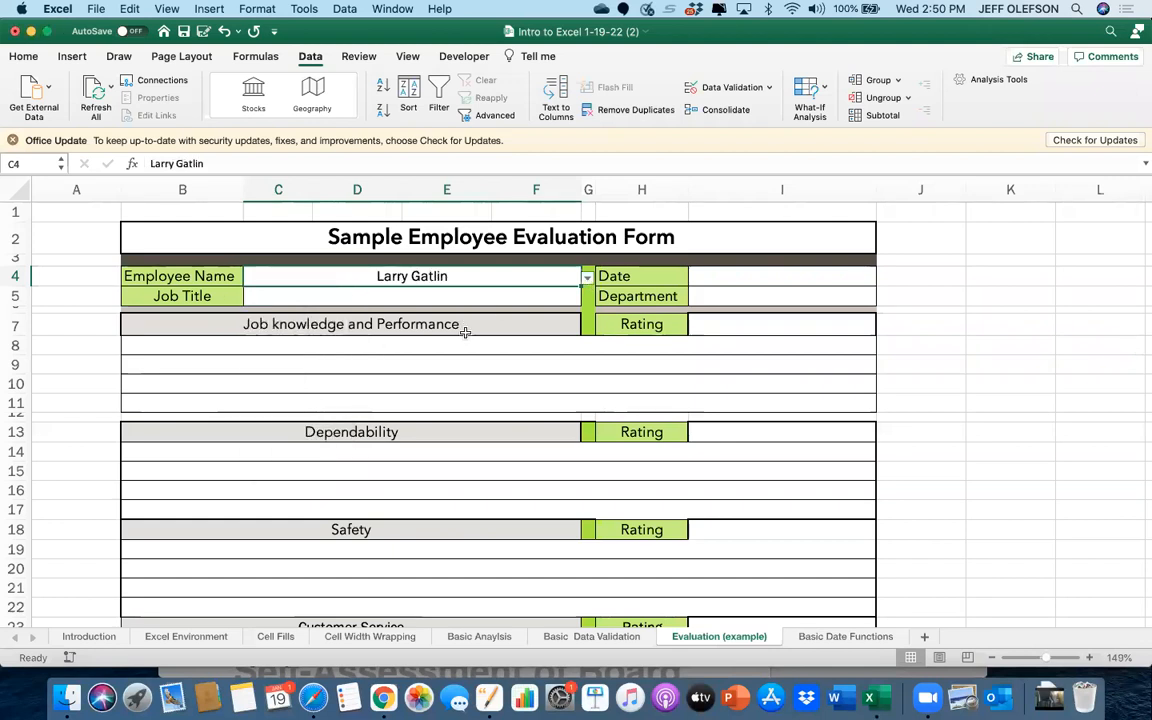
pyautogui.click(587, 278)
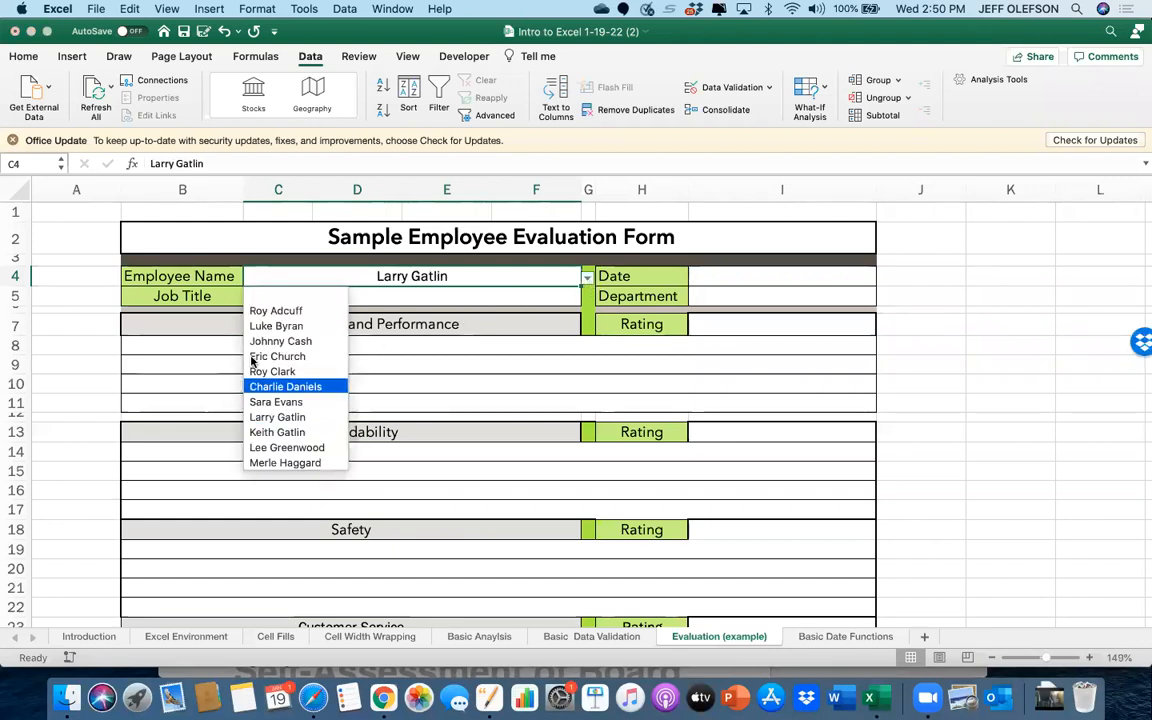
pyautogui.click(266, 328)
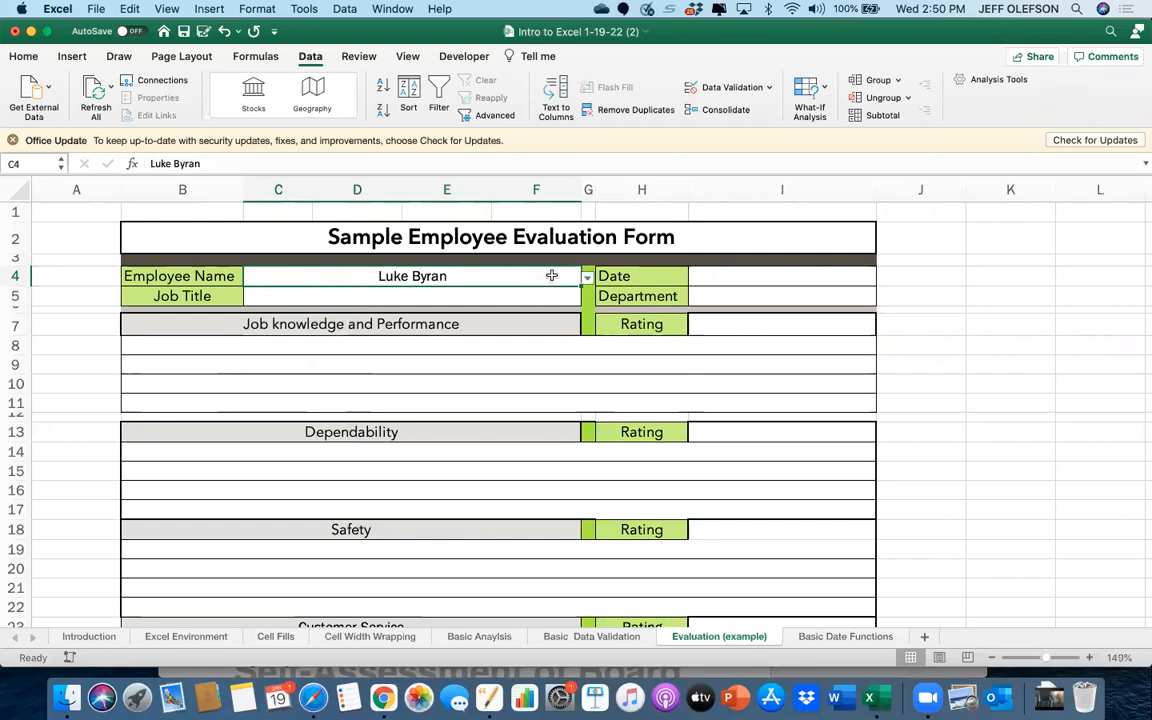
pyautogui.click(587, 278)
pyautogui.click(318, 416)
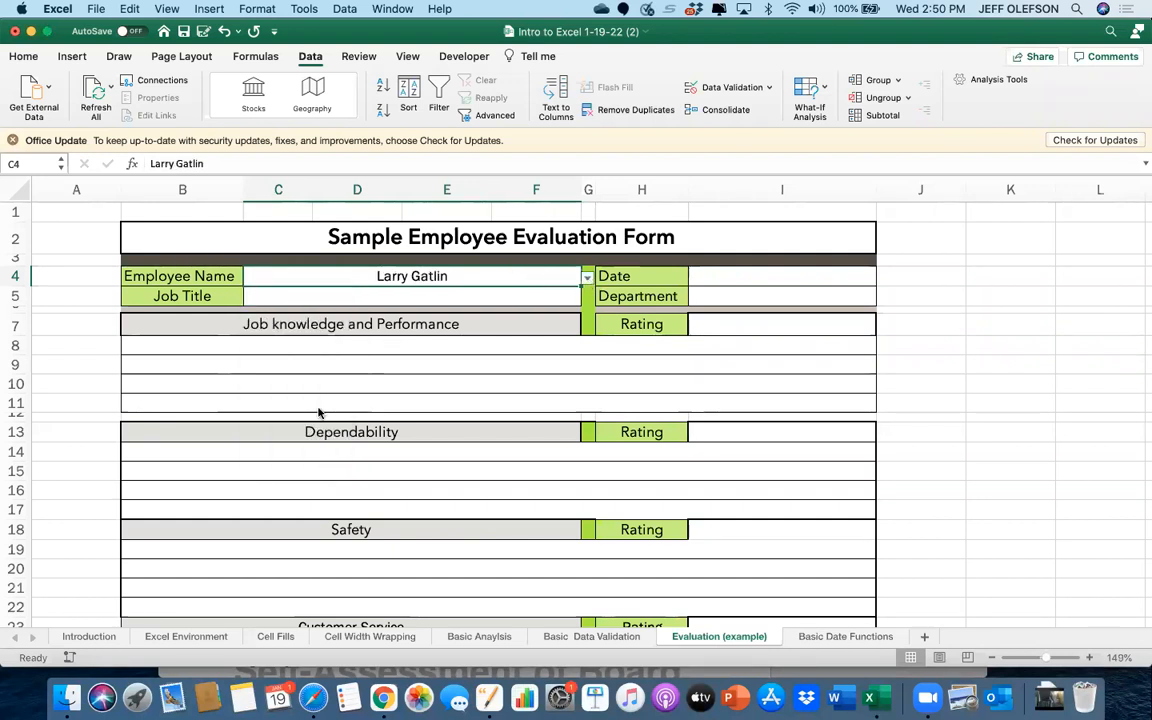
# Choose Grounds as the Job Title and Needs Improvement as the rating for Job knowledge and Performance
pyautogui.click(510, 296)
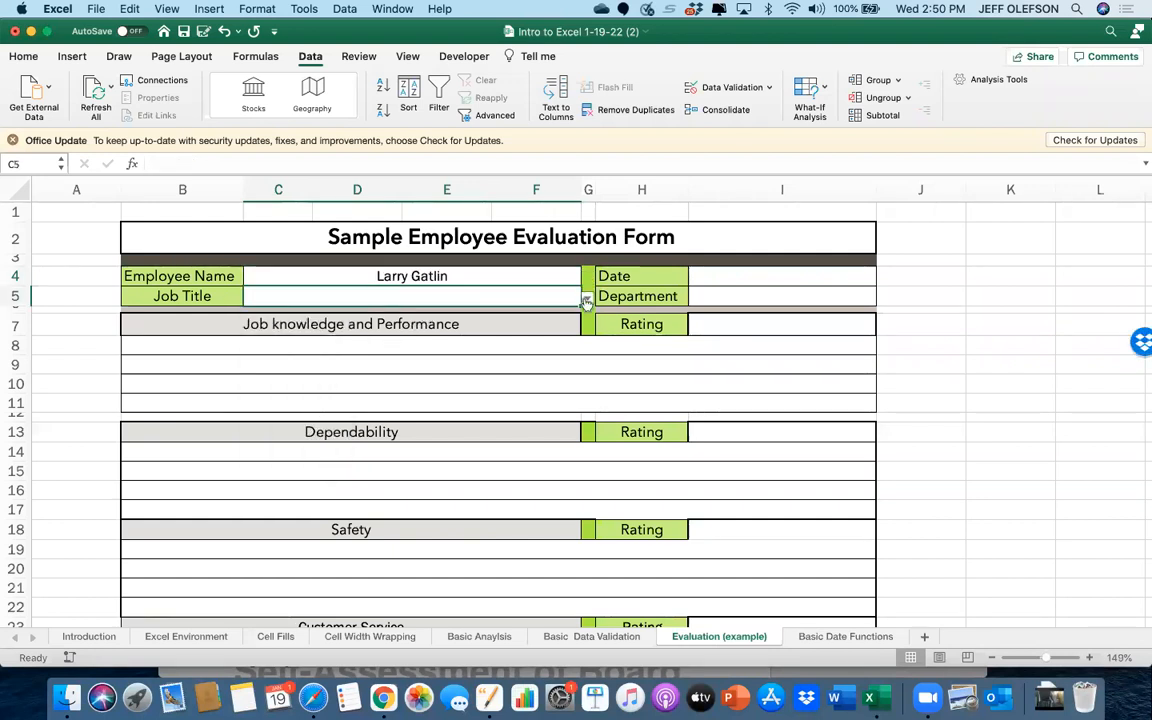
pyautogui.click(587, 298)
pyautogui.click(298, 391)
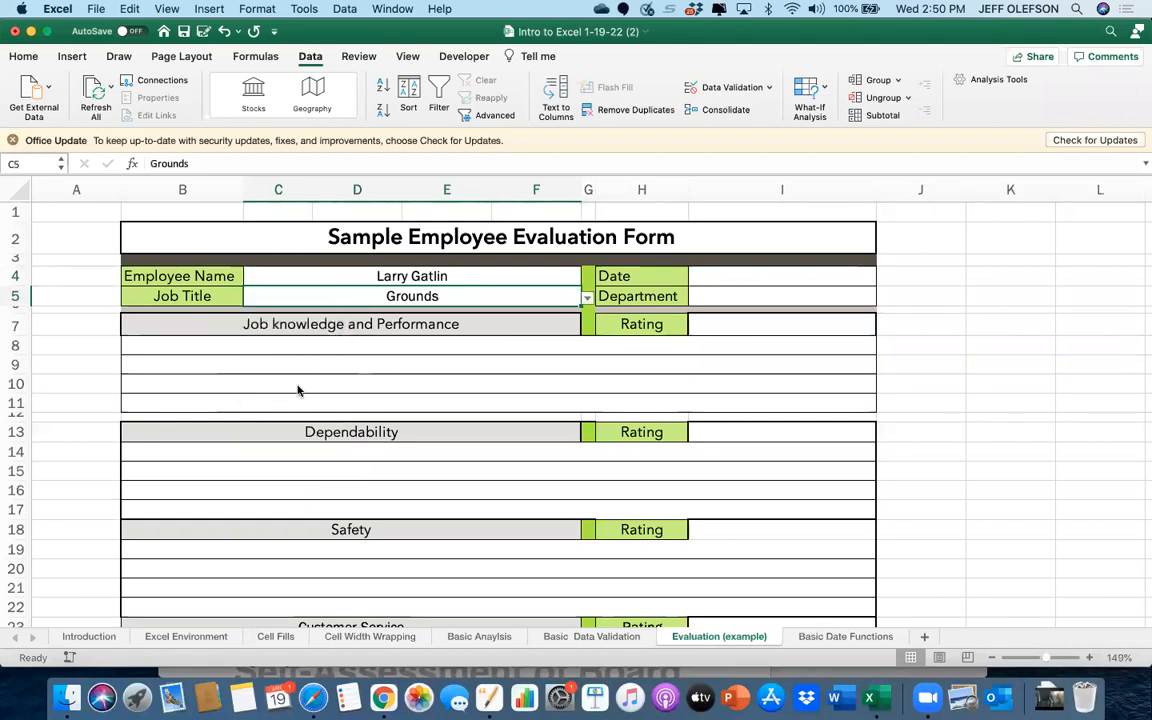
pyautogui.click(867, 321)
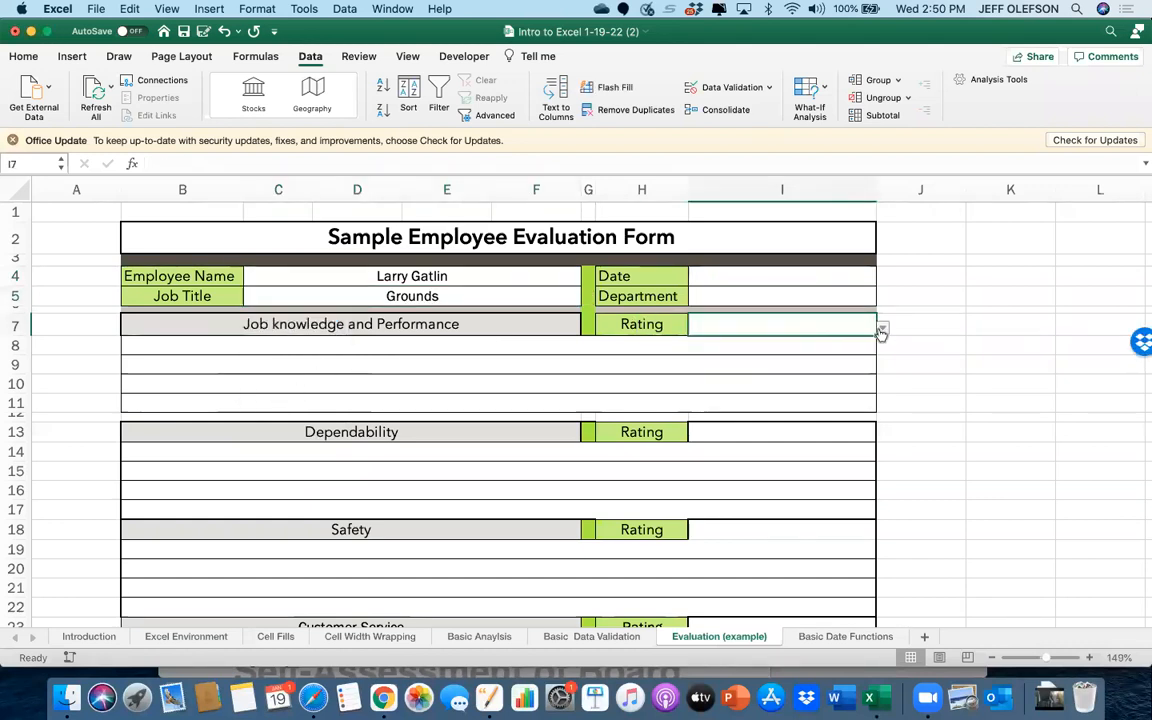
pyautogui.click(882, 327)
pyautogui.click(792, 374)
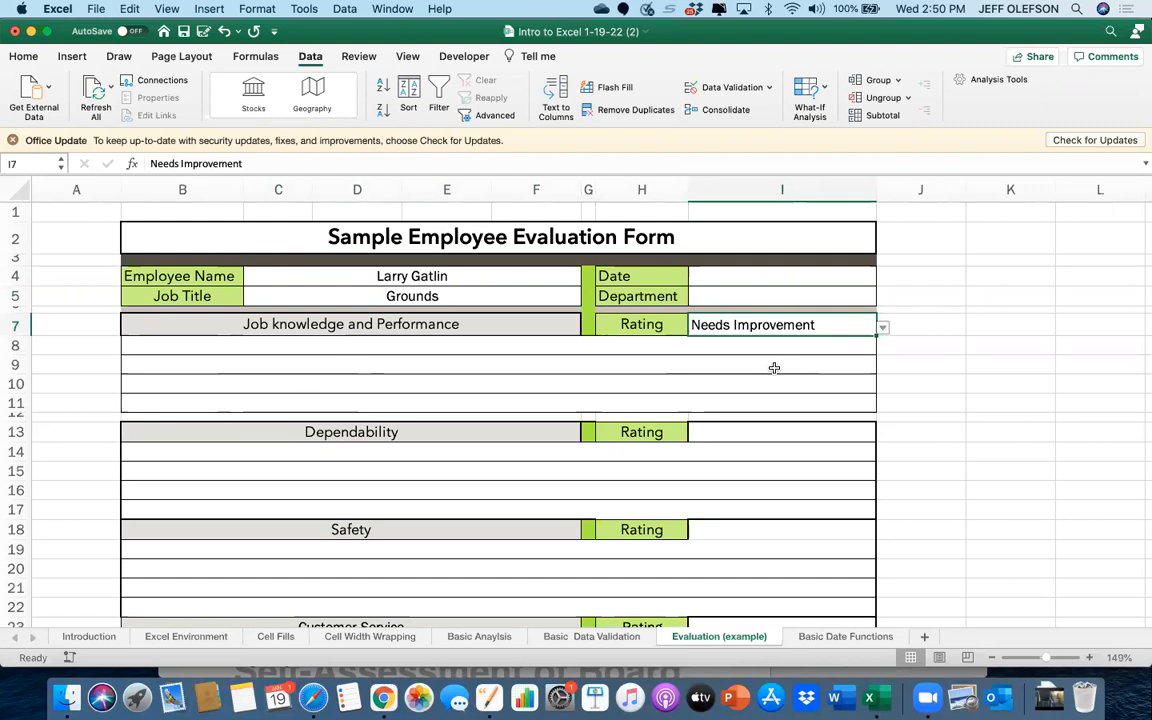
# Try the list phrase "Understands job responsibilties and consistently carrys them out" in B8 under Job knowledge and Performance, and clear it
pyautogui.click(748, 345)
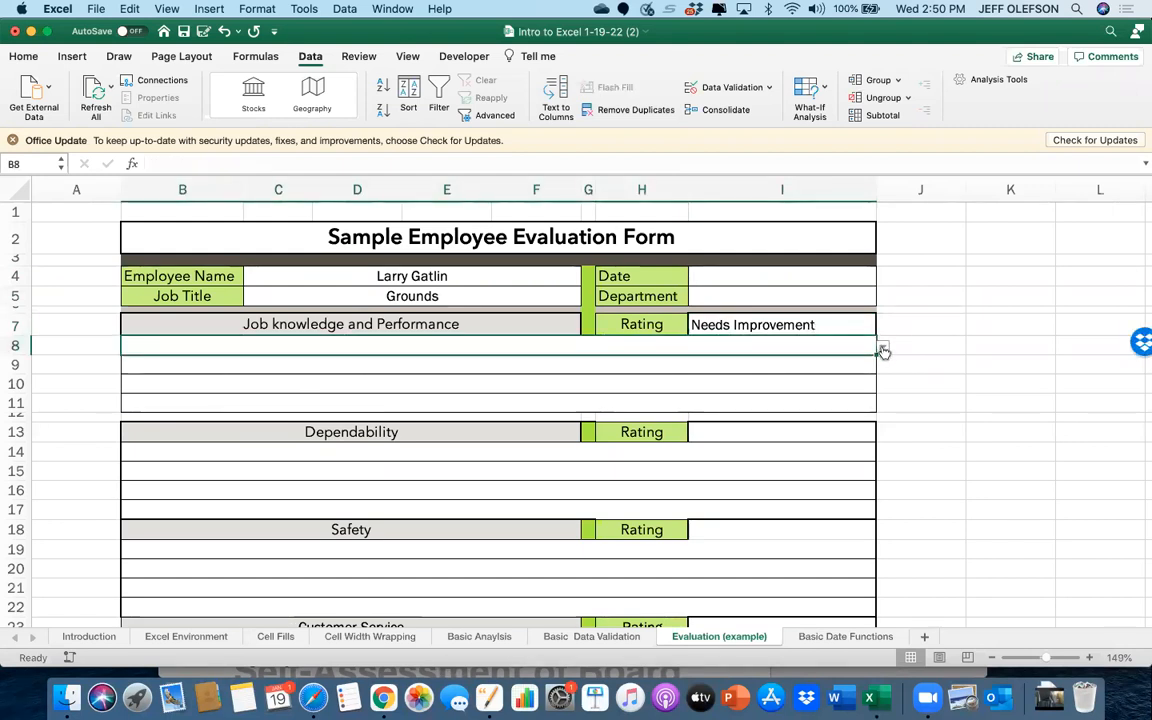
pyautogui.click(882, 350)
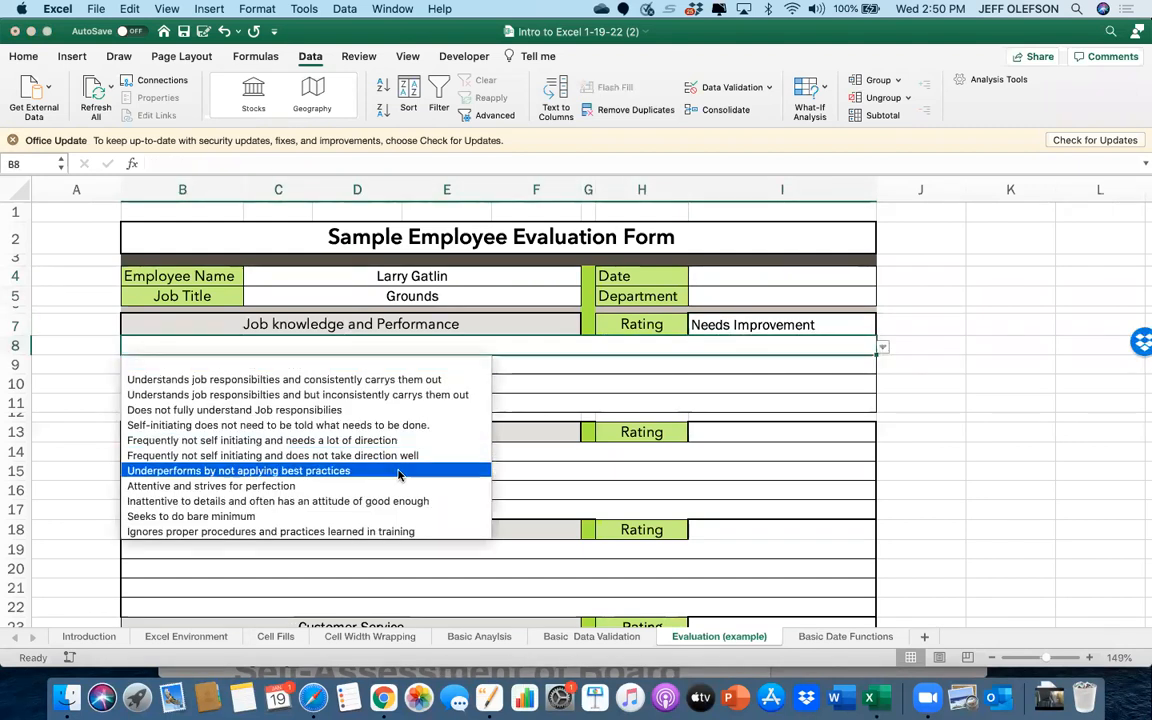
pyautogui.scroll(-2, 399, 470)
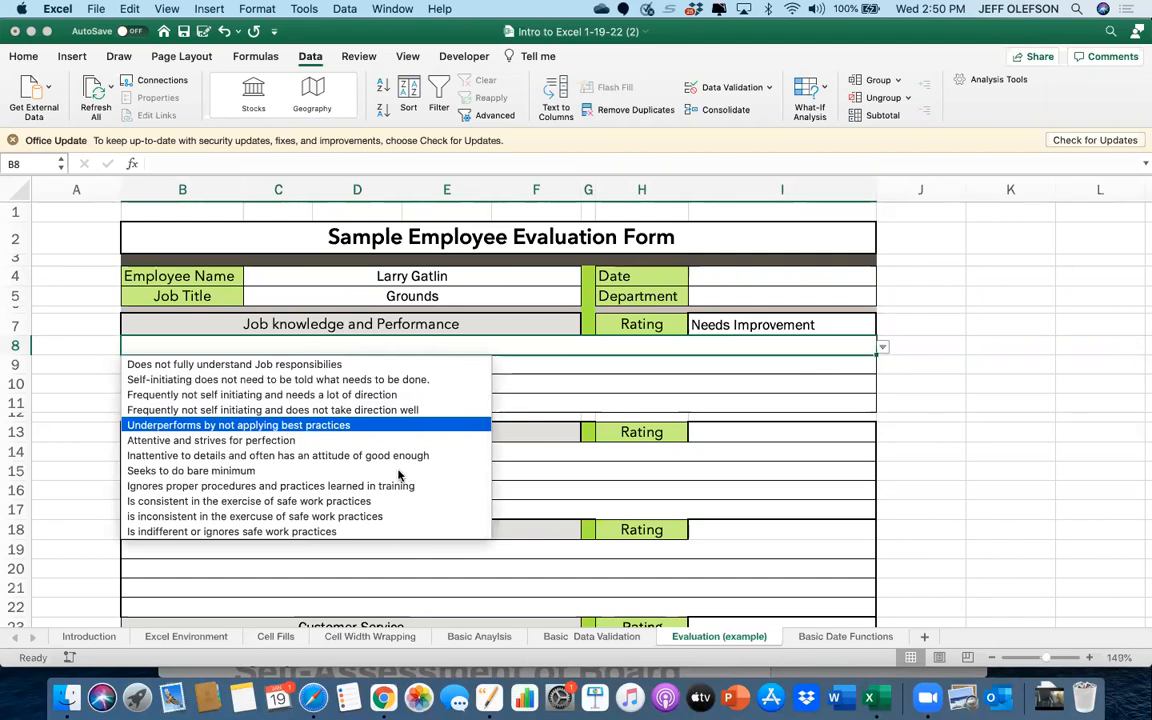
pyautogui.scroll(2, 354, 366)
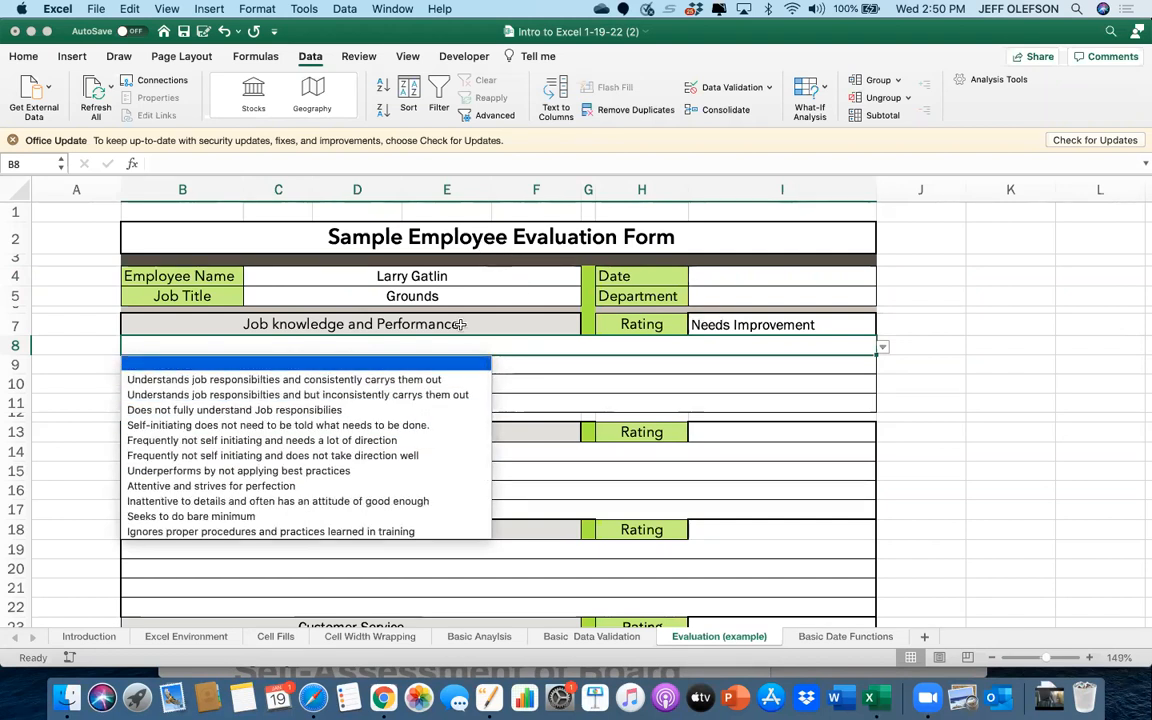
pyautogui.click(437, 380)
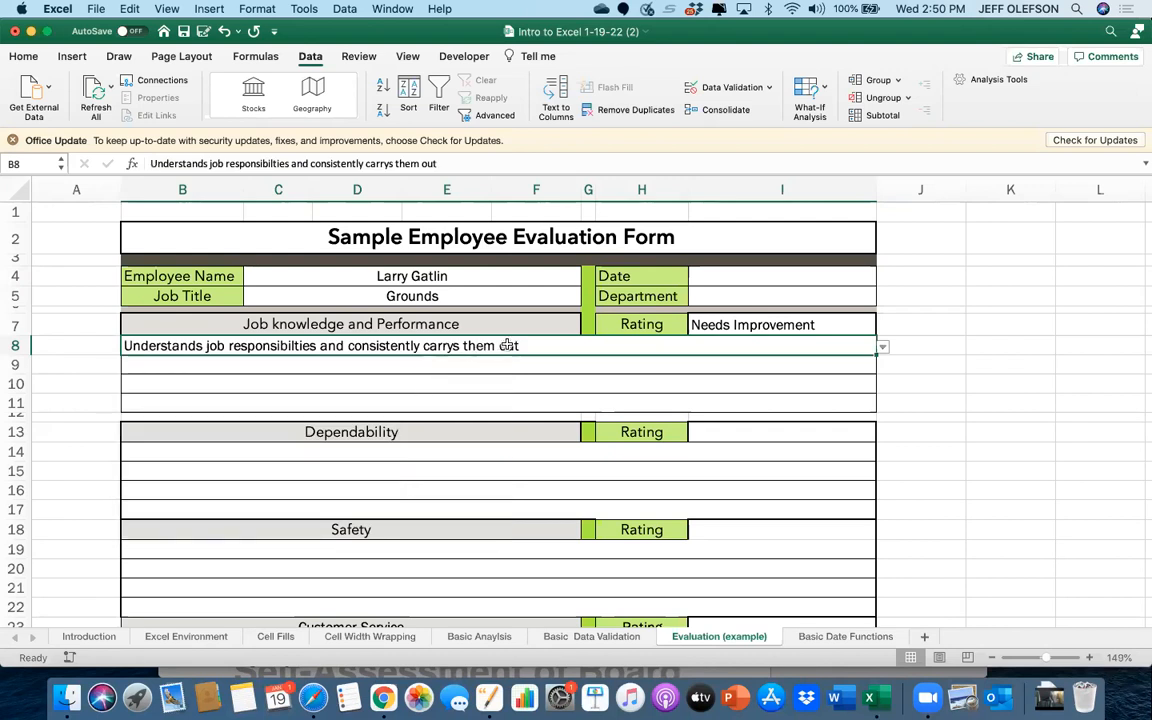
pyautogui.press('Delete')
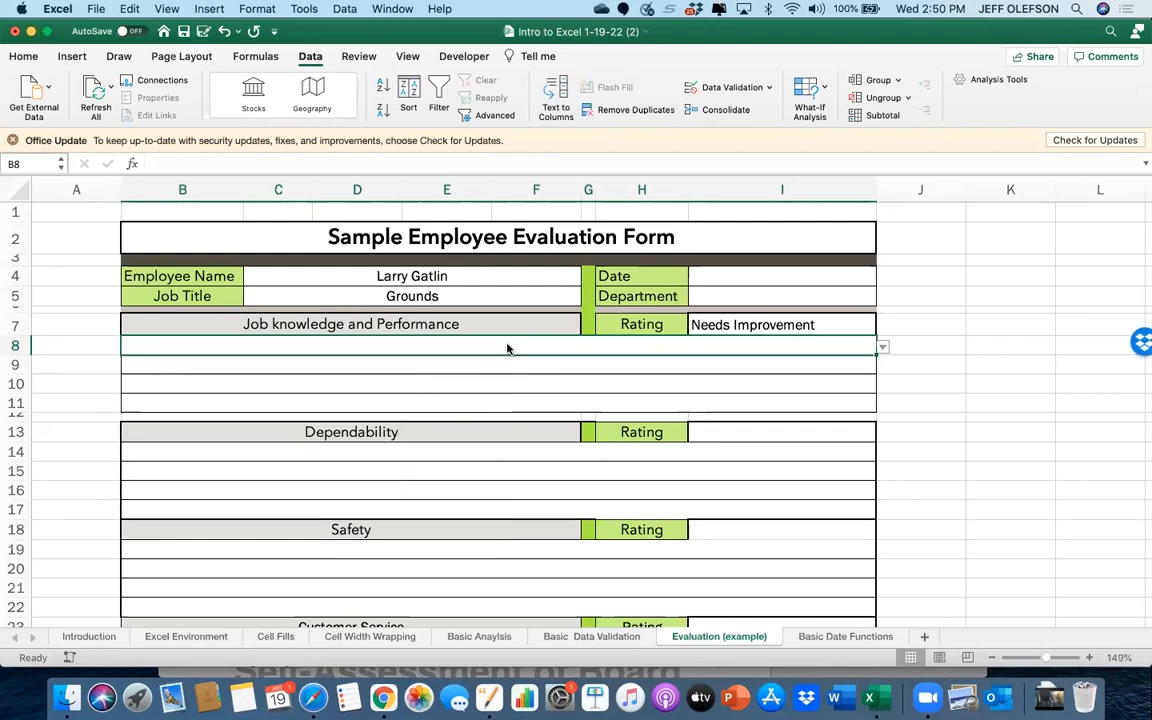
# Enter the custom comment "Smells pretty bad" in B8, the first line under Job knowledge and Performance
pyautogui.write('Smells ')
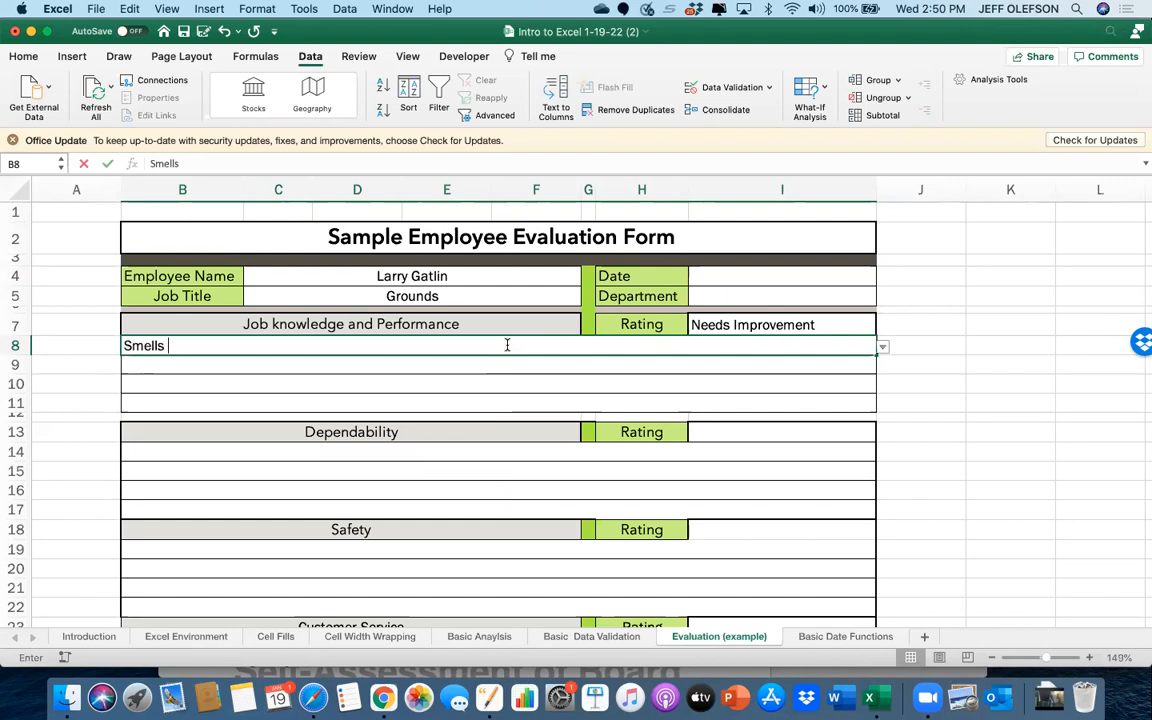
pyautogui.write('pretty bad')
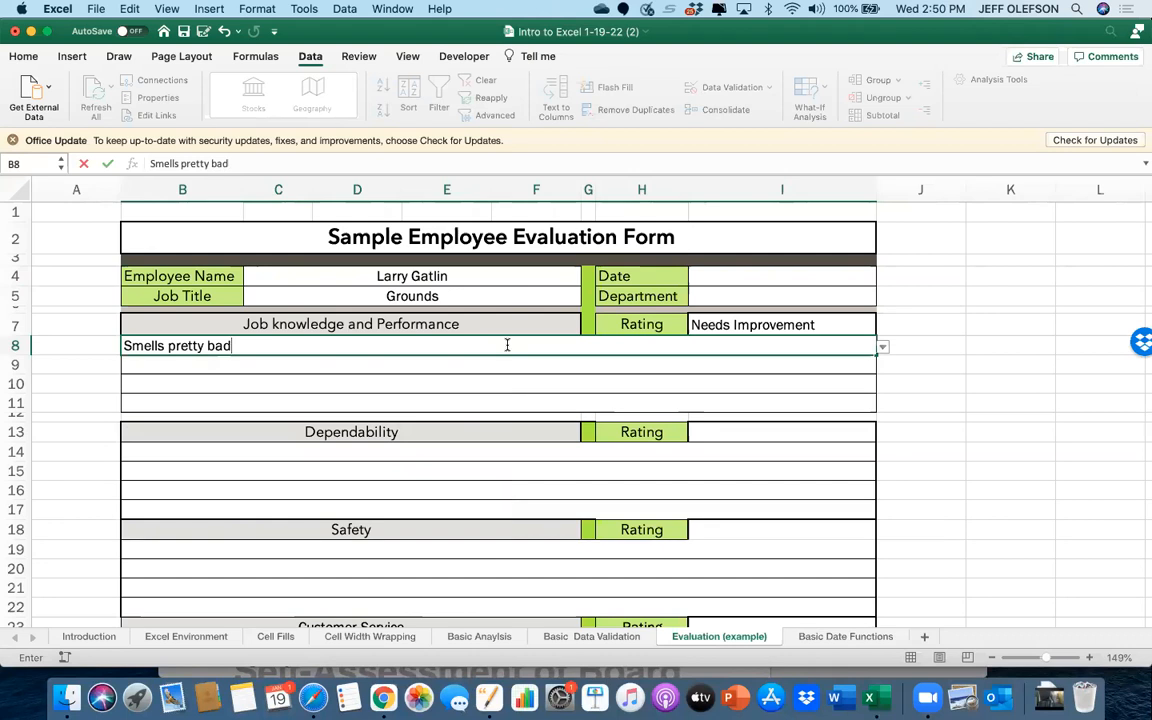
pyautogui.press('Return')
pyautogui.scroll(3, 507, 344)
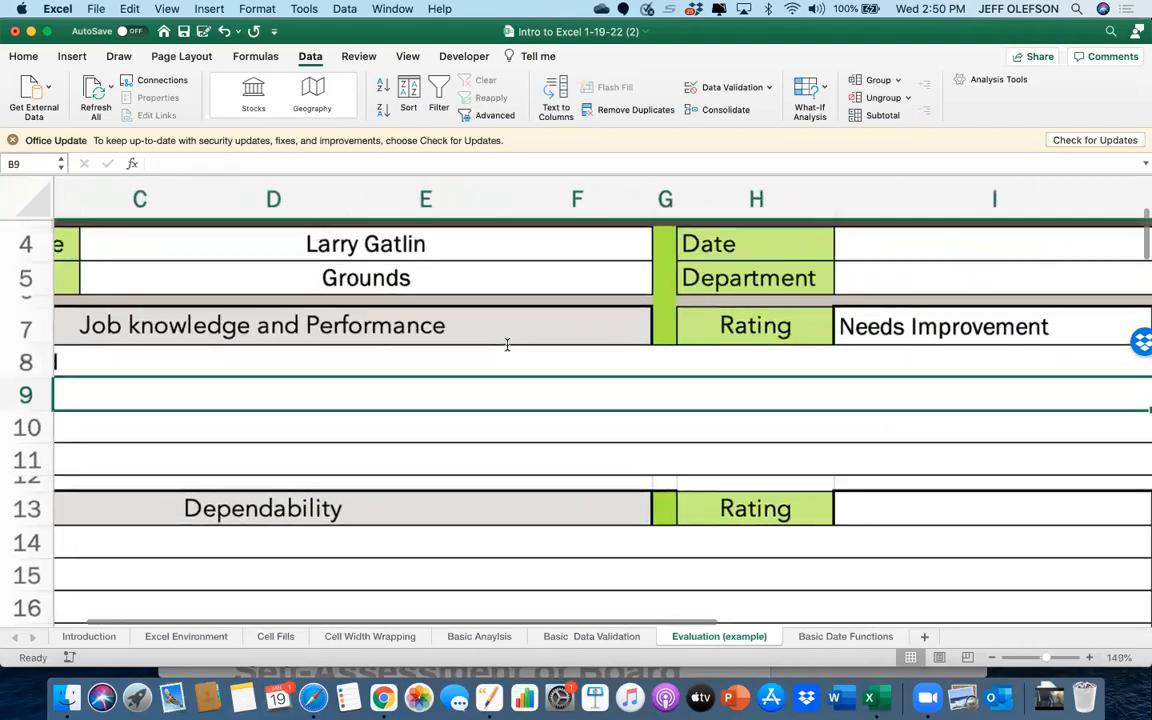
pyautogui.hscroll(-5, 507, 344)
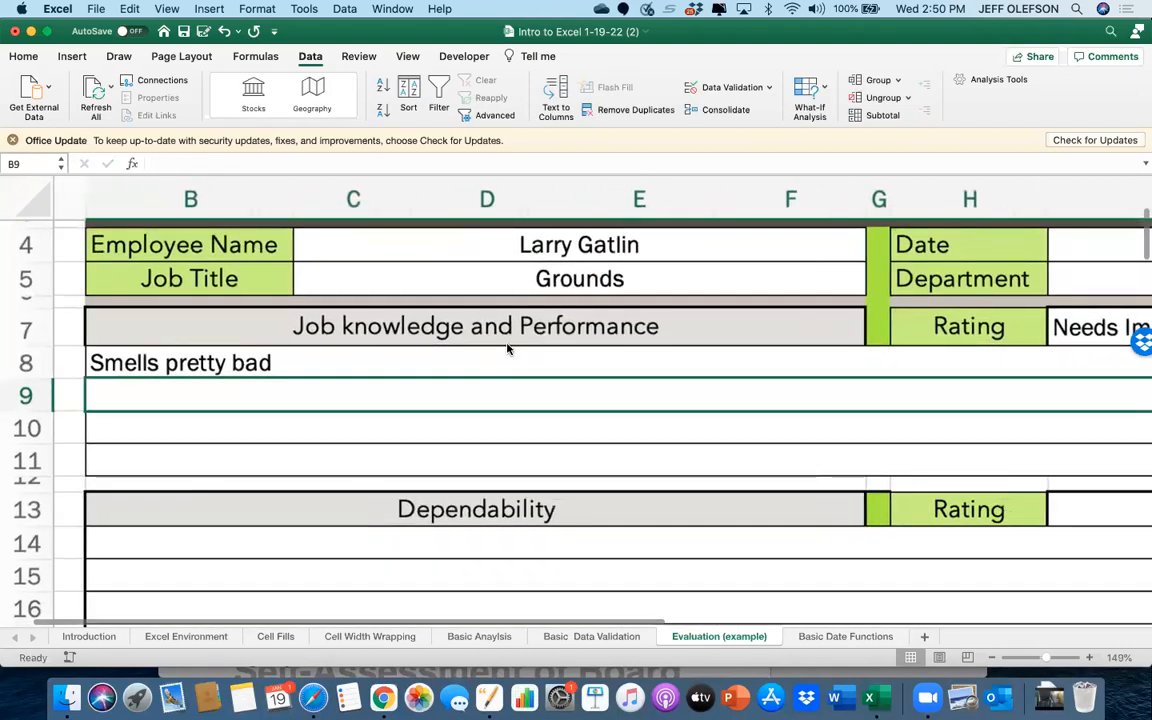
pyautogui.hscroll(-3, 507, 344)
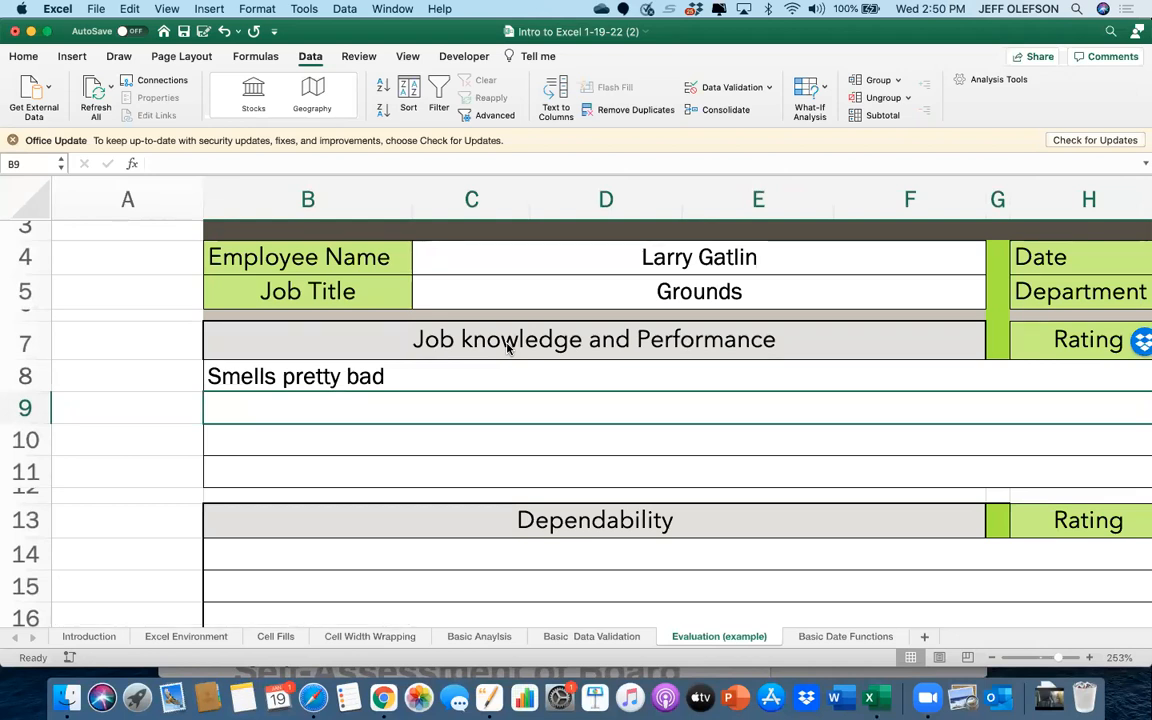
# Examine the ratings and the Job Knowledge and Performance phrases in the Data Section of column M
pyautogui.hscroll(8, 601, 420)
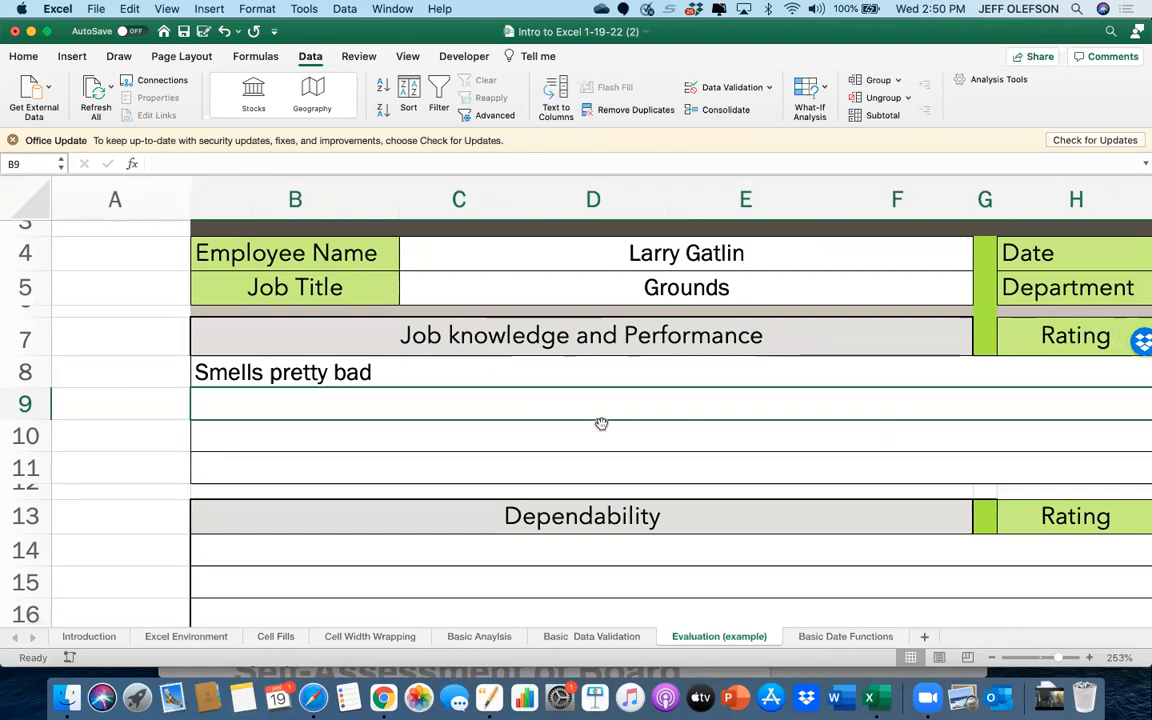
pyautogui.scroll(-10, 601, 420)
pyautogui.scroll(-15, 601, 423)
pyautogui.hscroll(3, 601, 423)
pyautogui.scroll(-4, 601, 423)
pyautogui.hscroll(1, 601, 423)
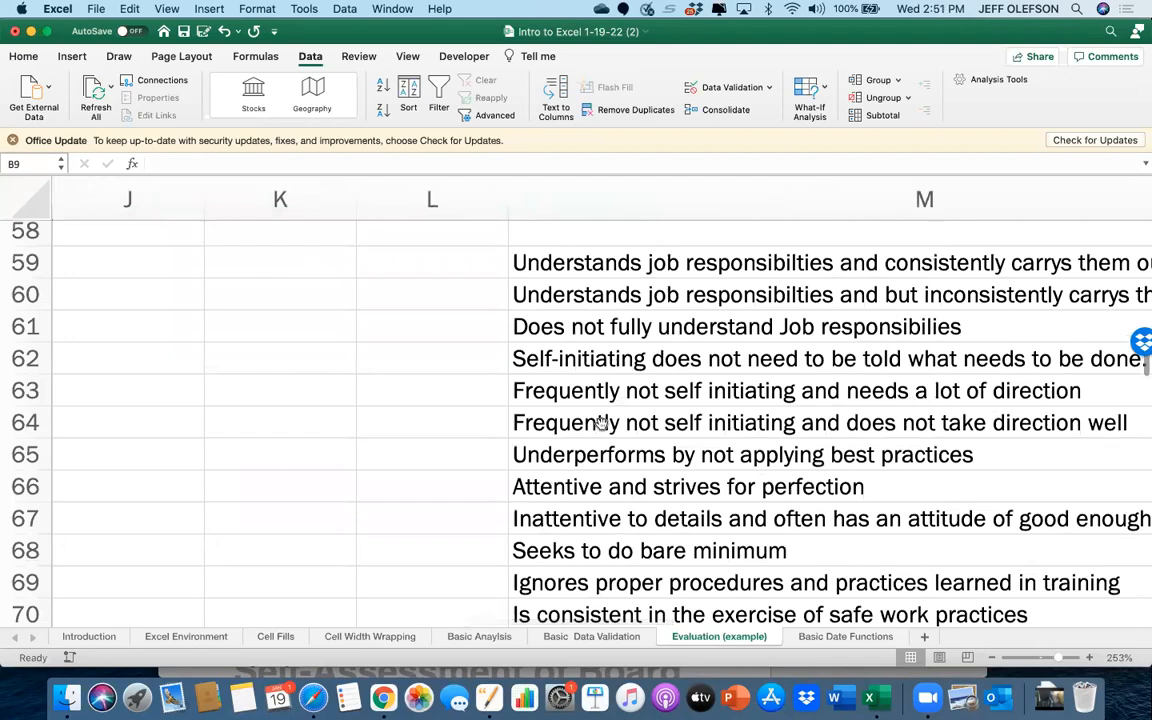
pyautogui.scroll(10, 601, 423)
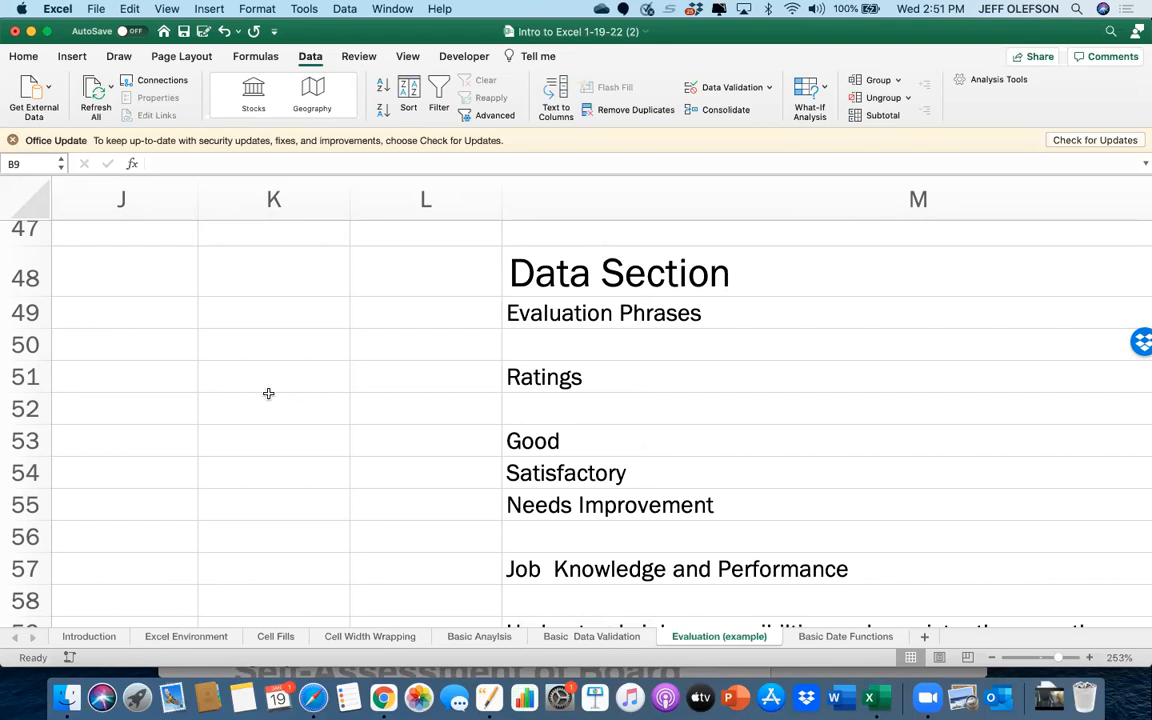
# Look over the evaluation form's sections from Dependability and Safety down to Customer Service and Overall Performance
pyautogui.hscroll(-6, 270, 393)
pyautogui.scroll(3, 268, 393)
pyautogui.scroll(10, 268, 393)
pyautogui.hscroll(-3, 268, 393)
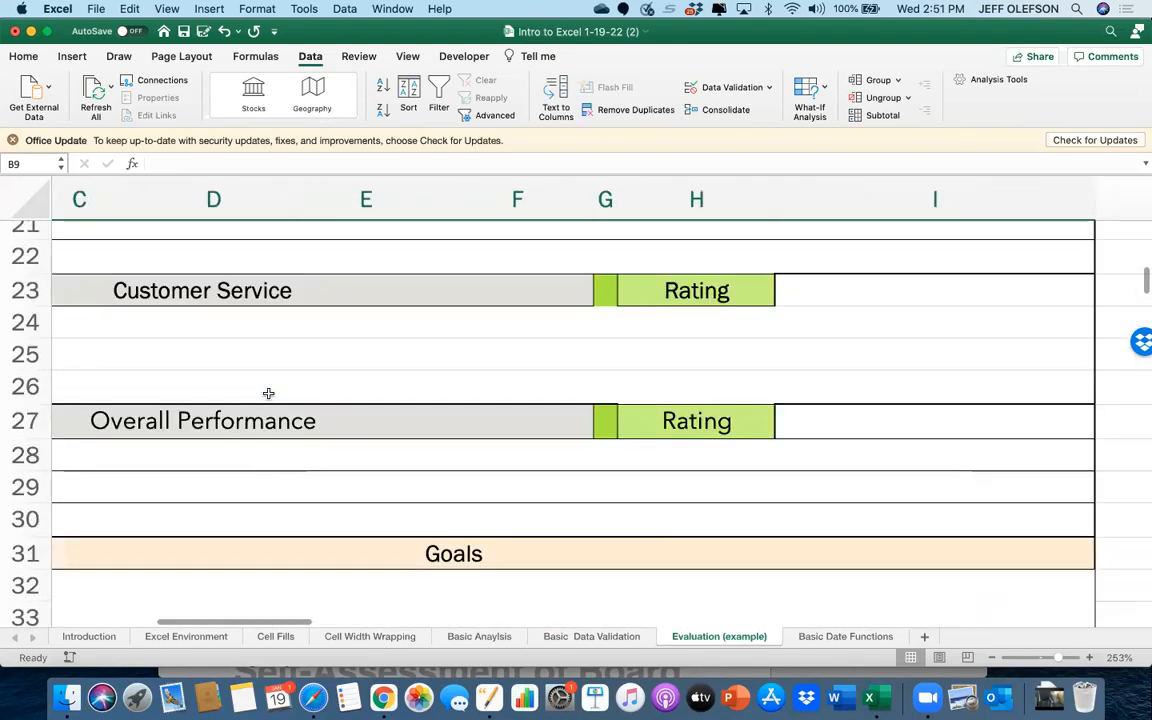
pyautogui.scroll(1, 268, 393)
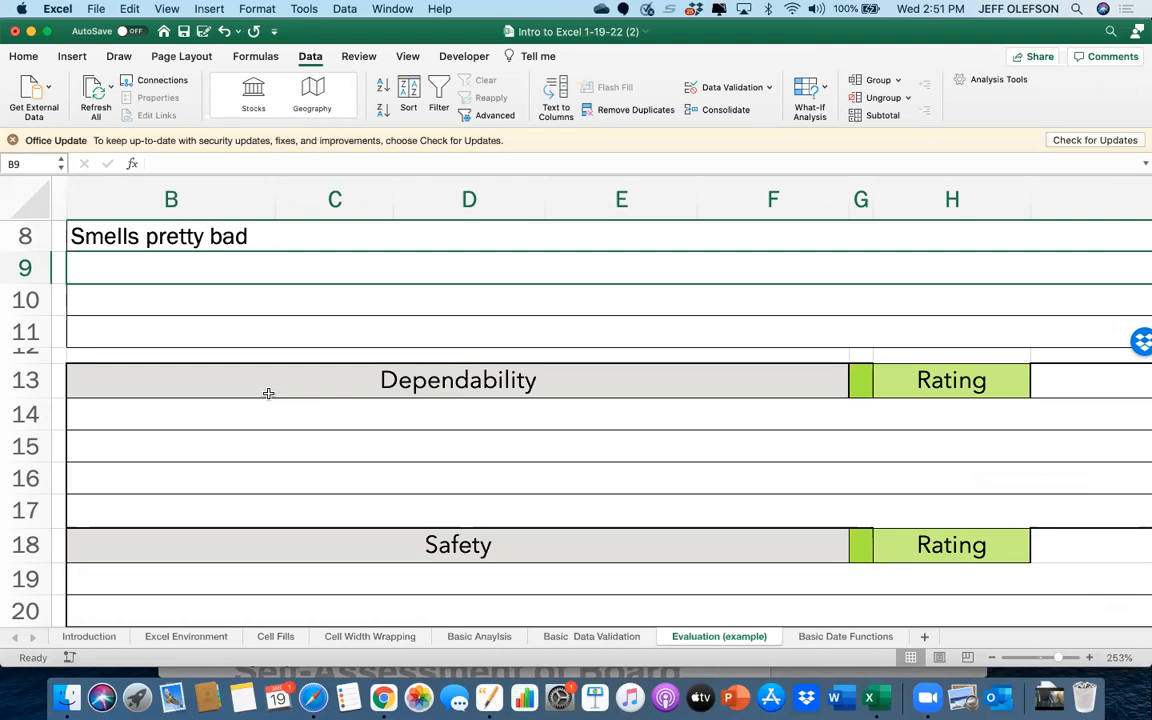
pyautogui.scroll(3, 268, 393)
pyautogui.scroll(-6, 268, 393)
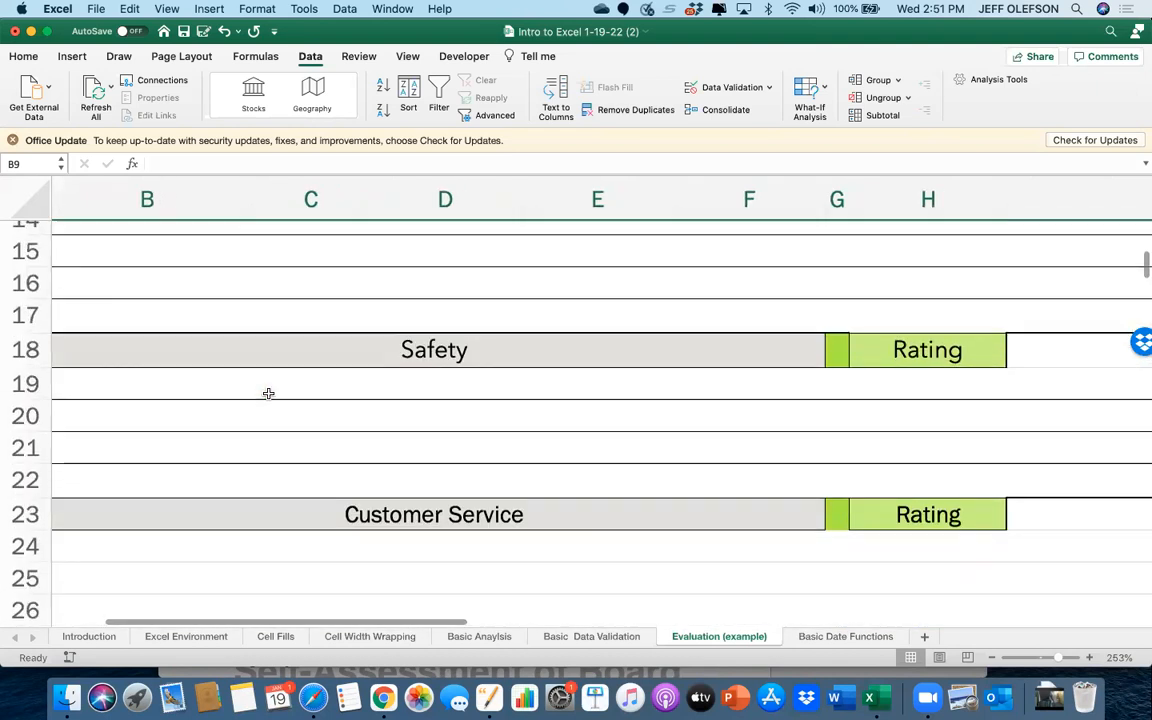
pyautogui.scroll(-2, 268, 393)
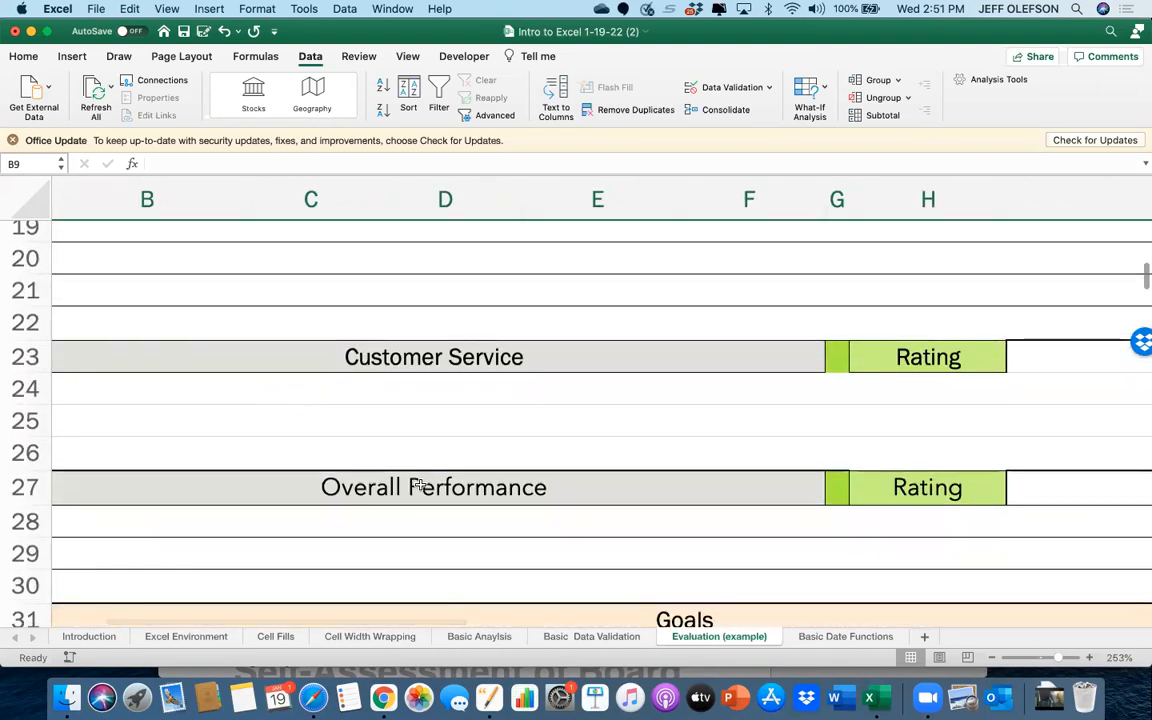
# On the Basic Date Functions sheet, clear the contents of cells AA3 and Z3 beside the Today date
pyautogui.click(843, 636)
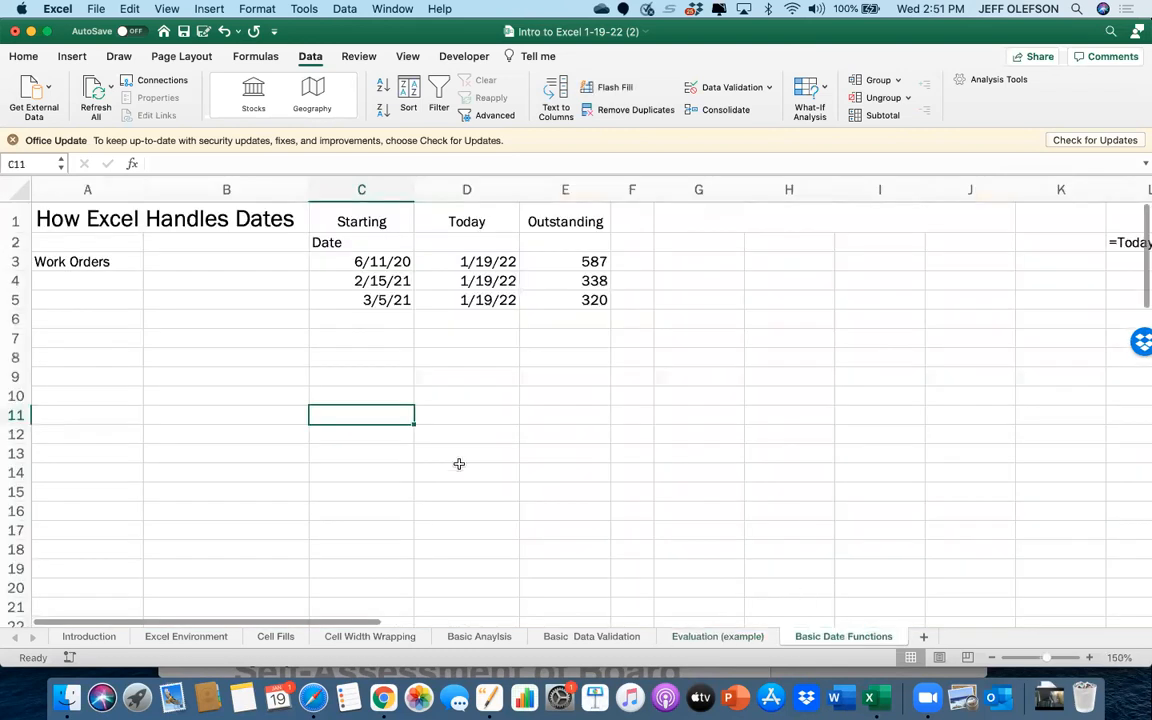
pyautogui.hscroll(10, 458, 463)
pyautogui.hscroll(10, 458, 463)
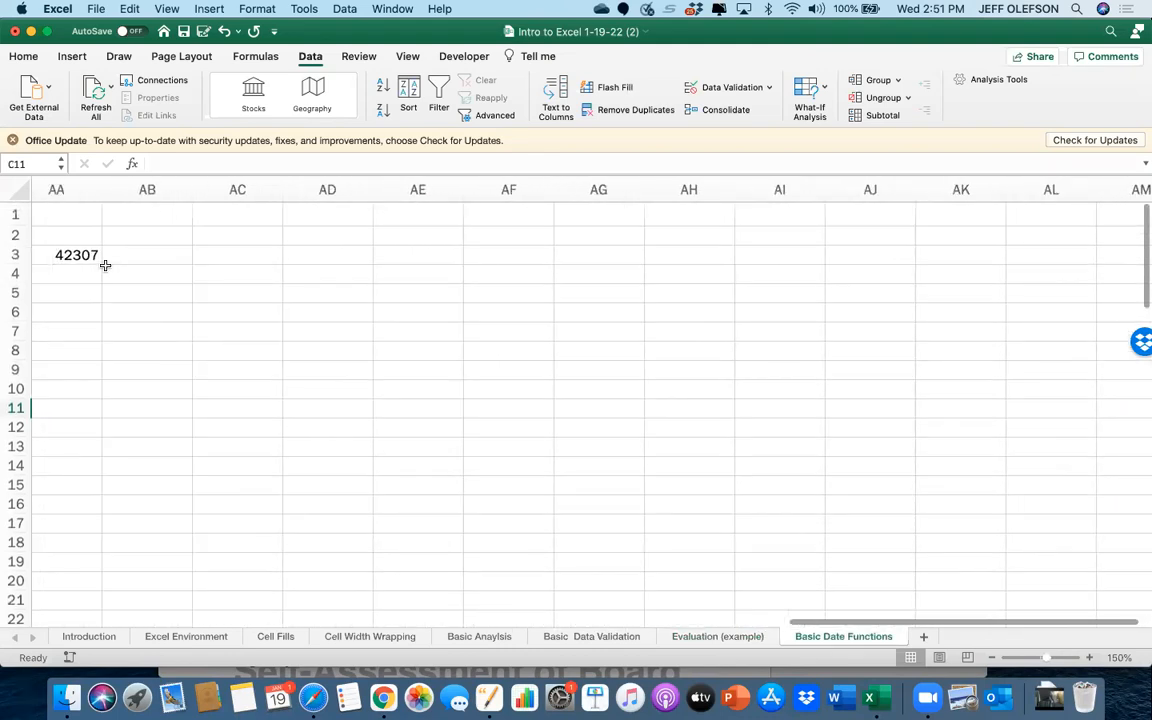
pyautogui.hscroll(-5, 105, 265)
pyautogui.click(145, 262)
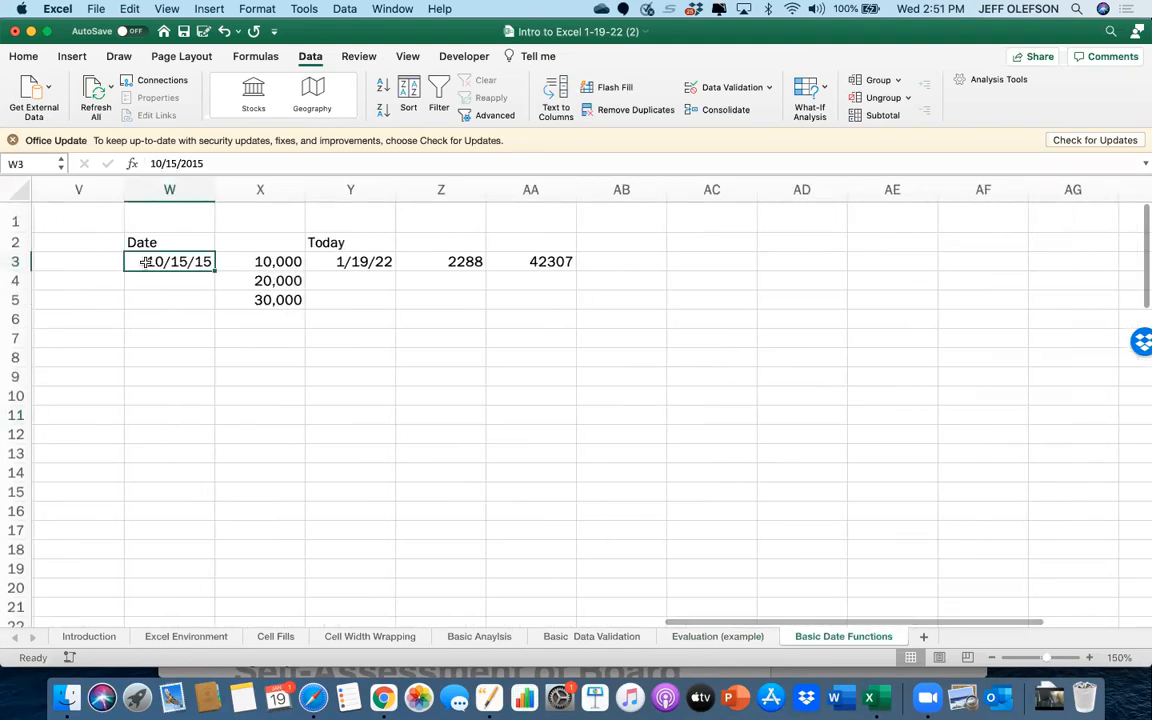
pyautogui.click(535, 261)
pyautogui.press('Delete')
pyautogui.press('Left')
pyautogui.press('Delete')
# Enter the date 1/1/1900 in the empty cell AD3
pyautogui.press('Right')
pyautogui.press('Right')
pyautogui.press('Right')
pyautogui.press('Right')
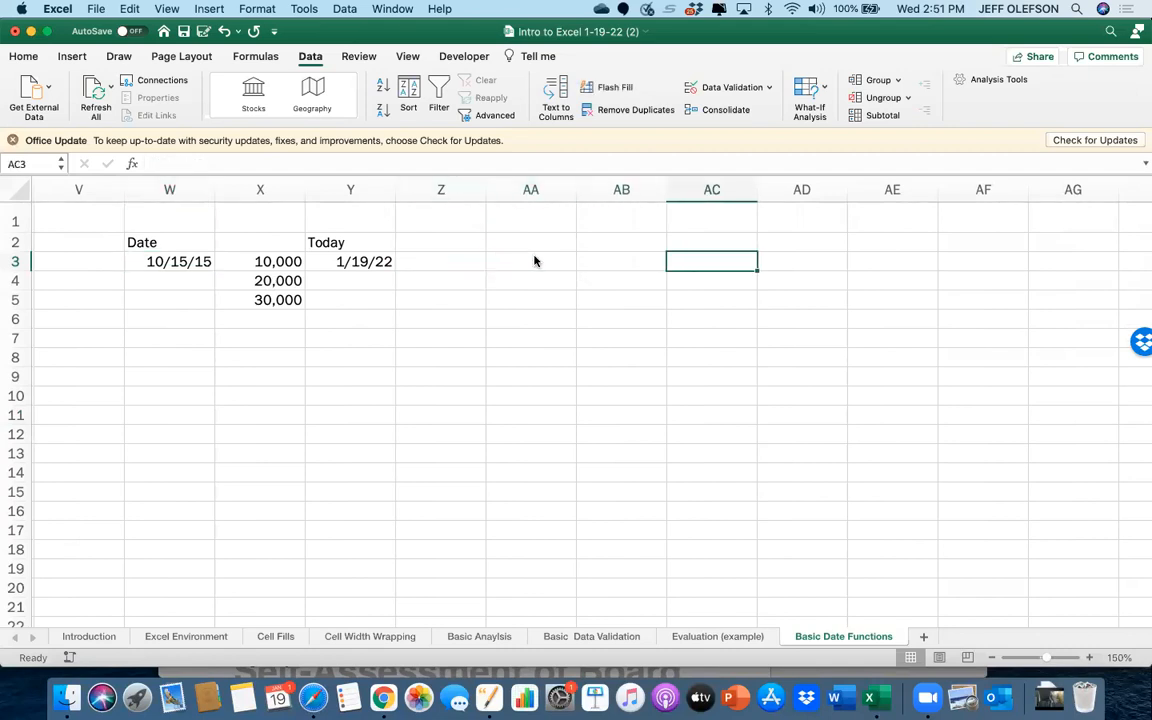
pyautogui.hscroll(3, 489, 297)
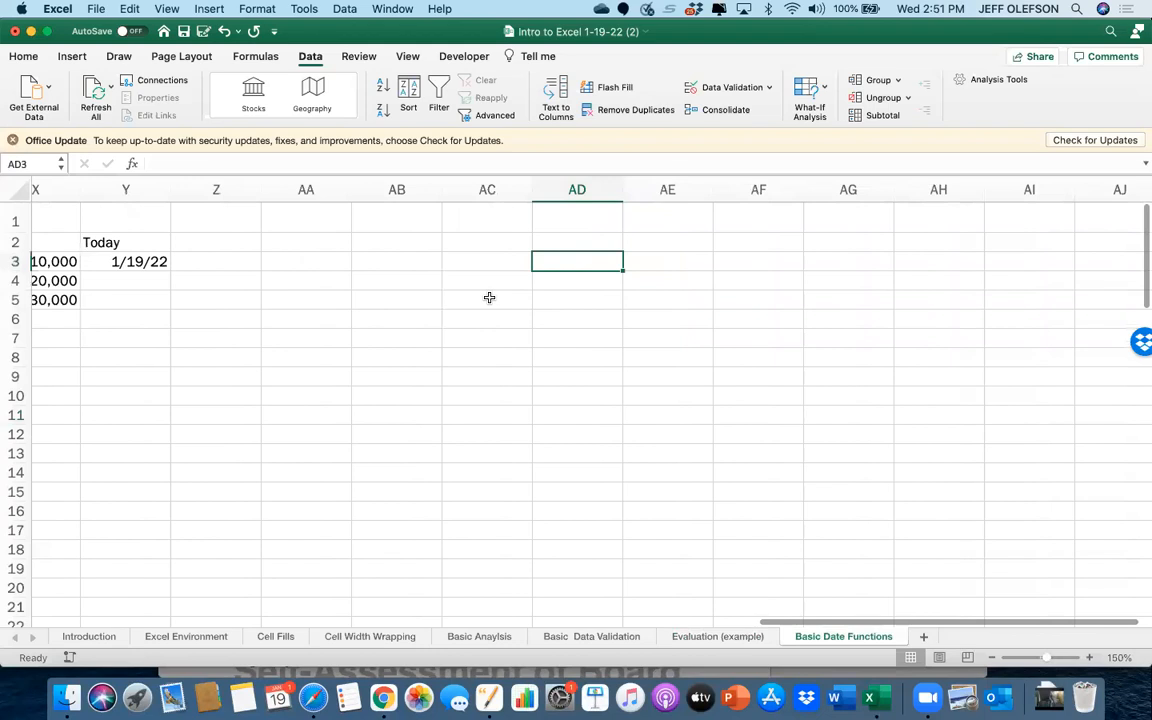
pyautogui.scroll(5, 489, 297)
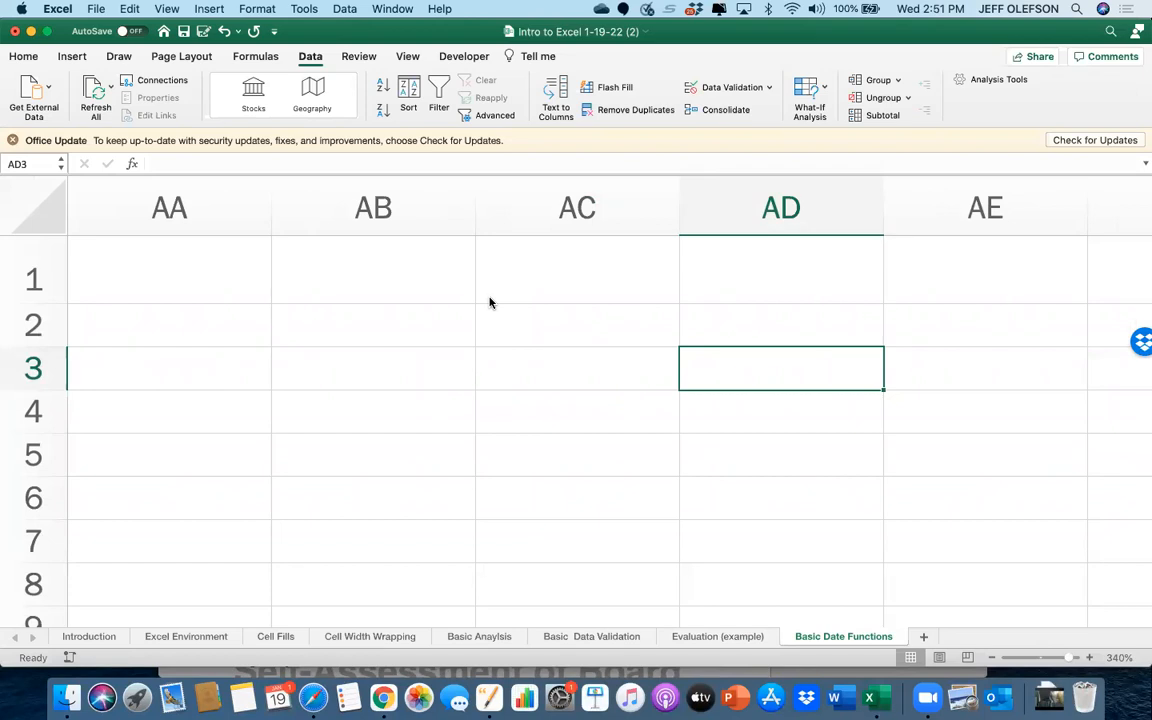
pyautogui.hscroll(3, 702, 363)
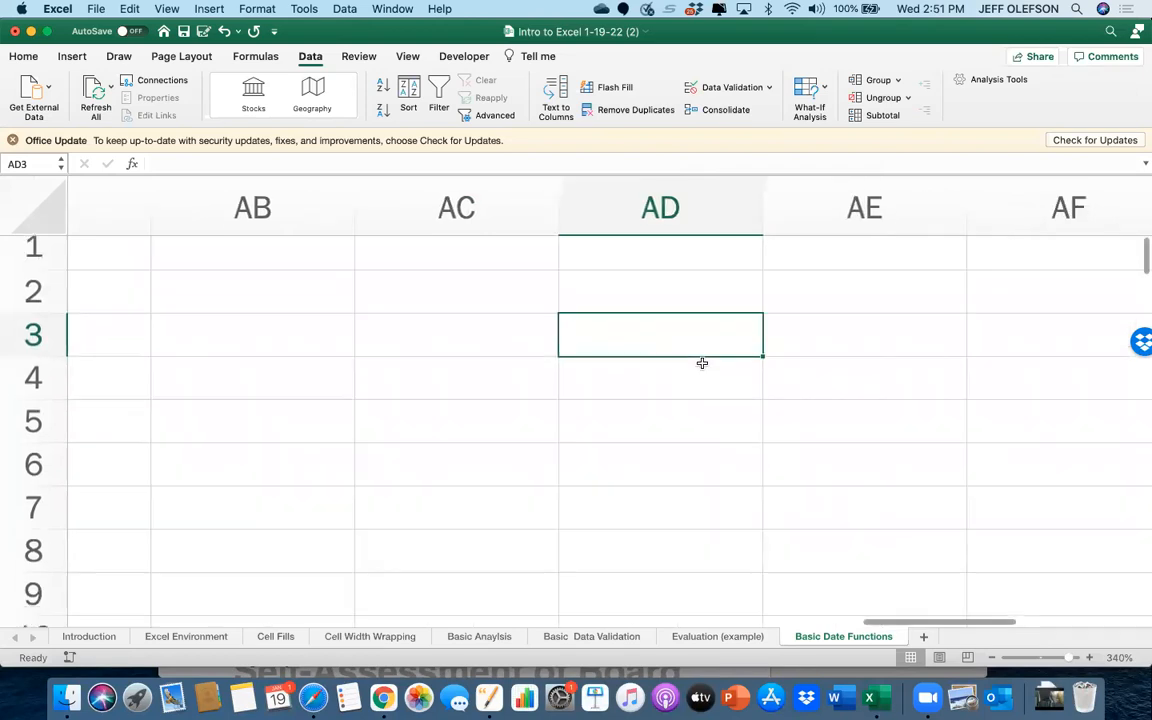
pyautogui.scroll(1, 702, 363)
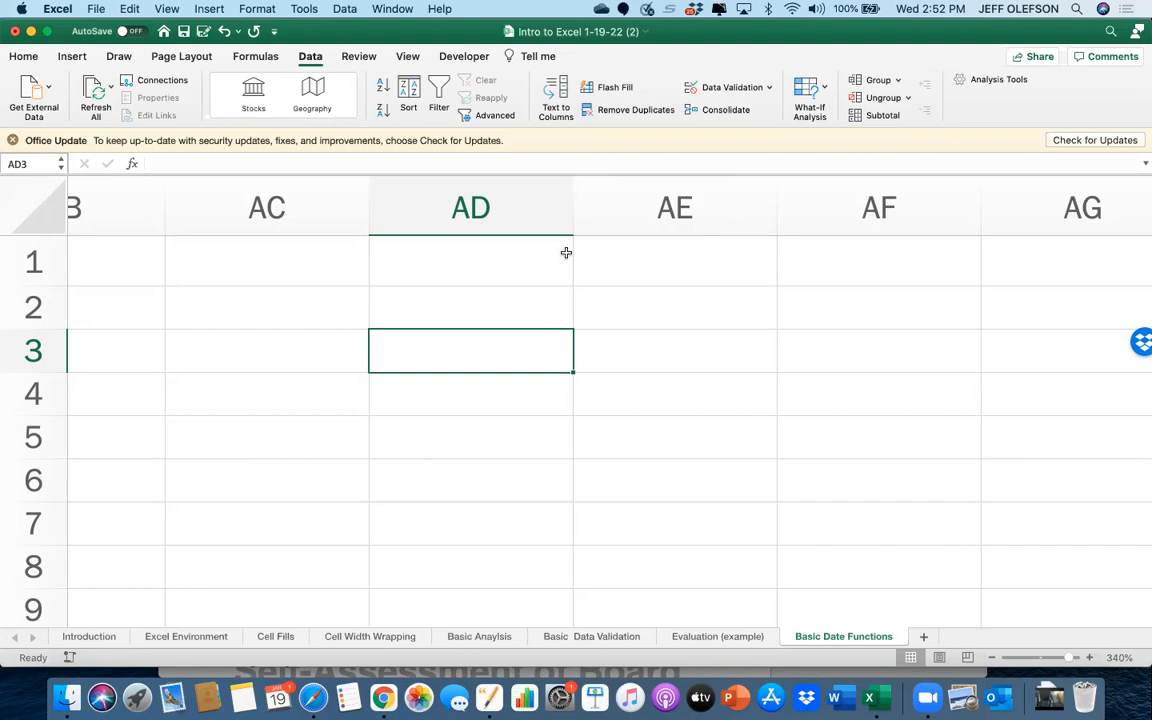
pyautogui.click(22, 57)
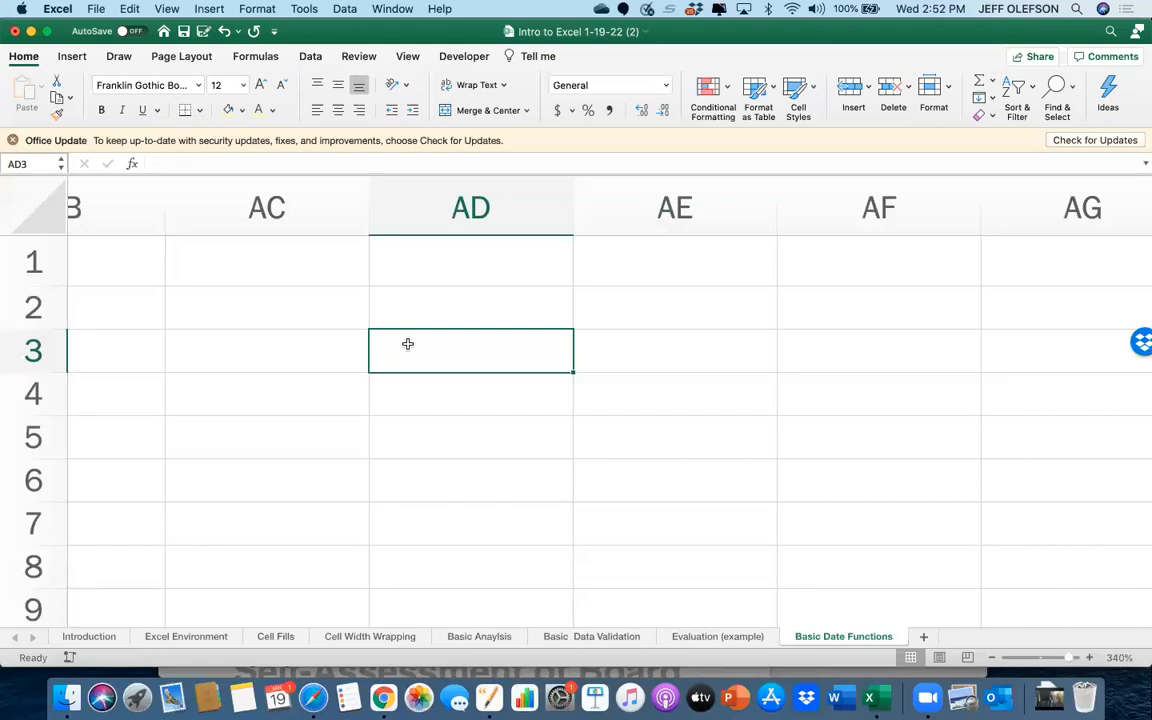
pyautogui.write('1/')
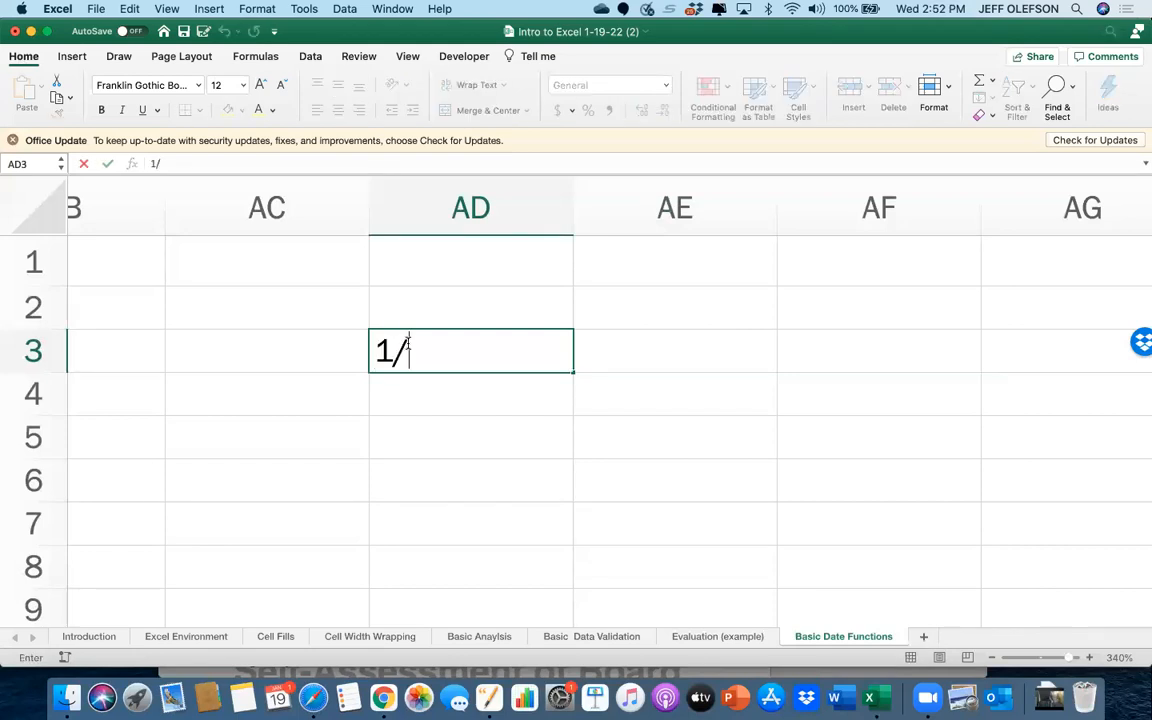
pyautogui.write('1/1900')
pyautogui.press('Return')
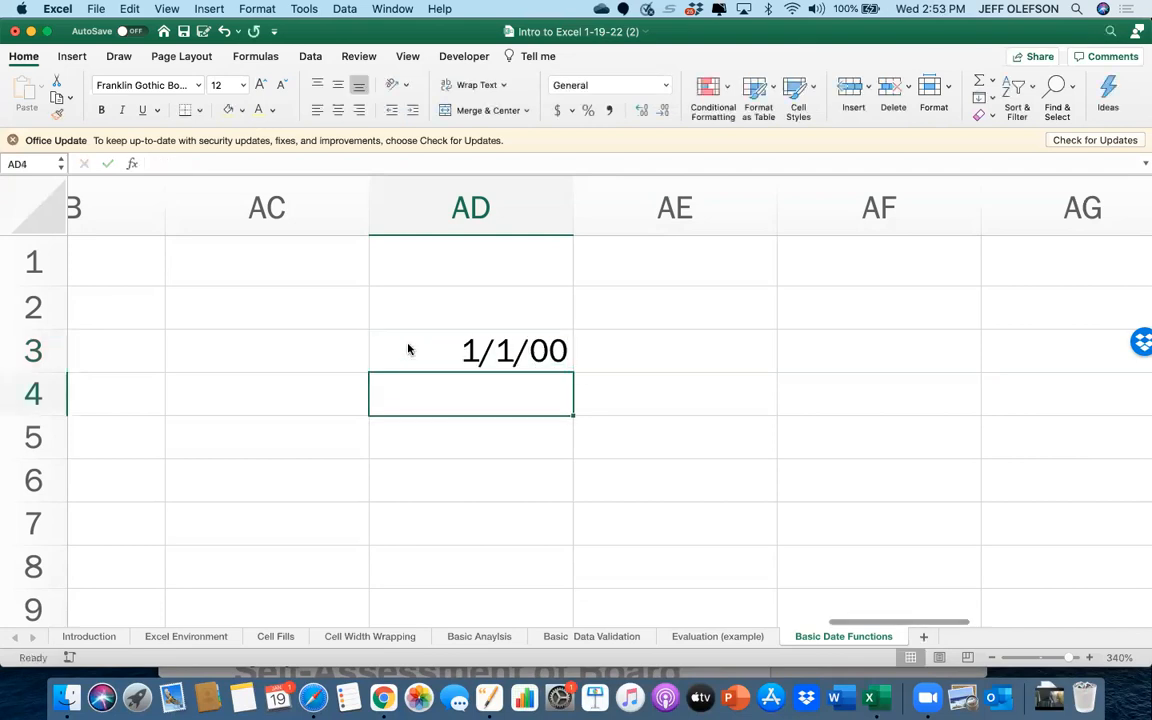
# Change the number format of the date in AD3 to General
pyautogui.click(465, 350)
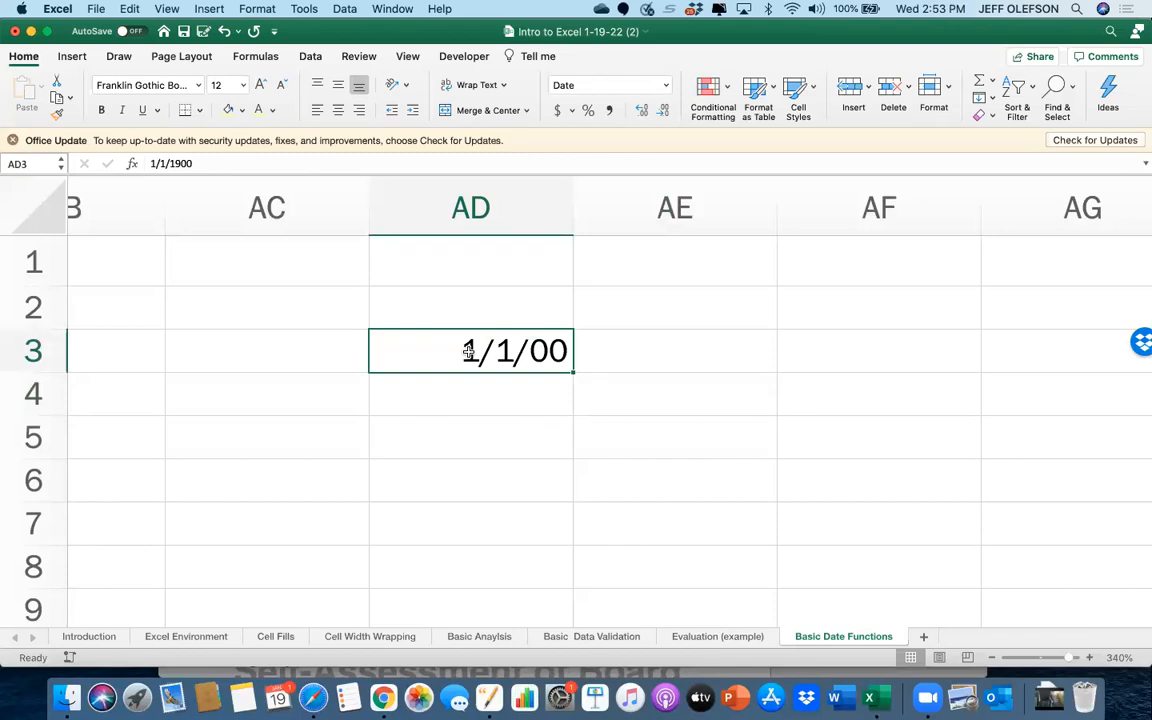
pyautogui.click(666, 85)
pyautogui.click(655, 110)
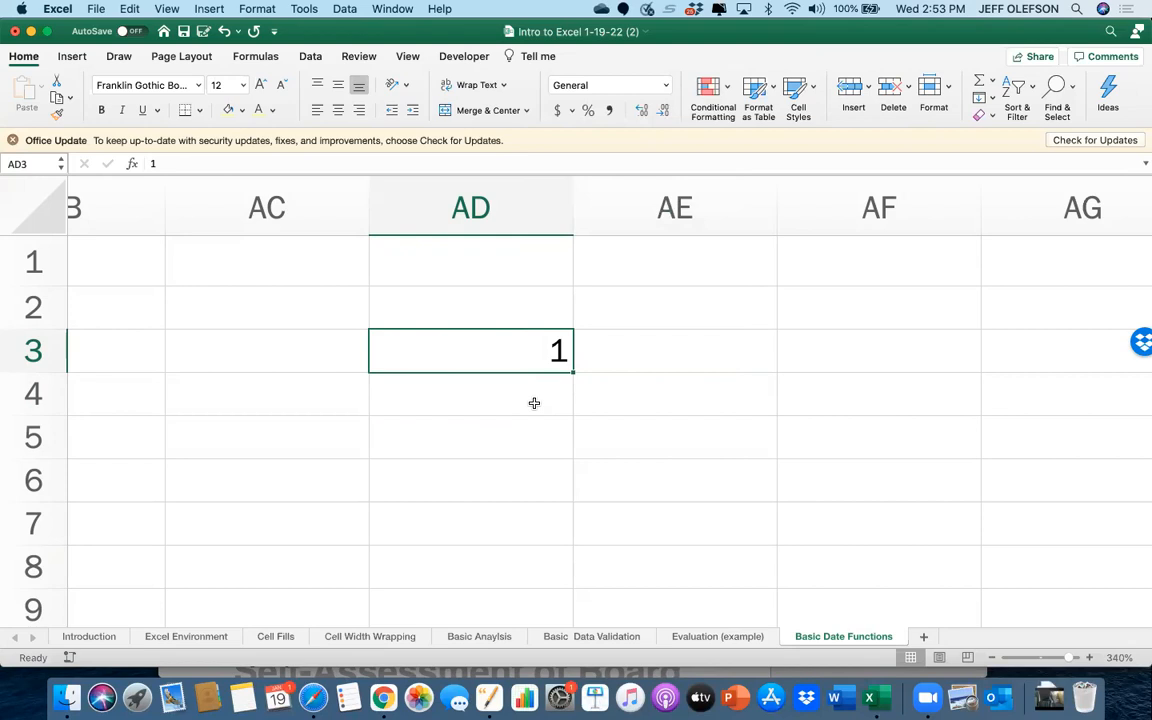
# Replace the value in AD3 with the date 1/19/22 and change its number format to General
pyautogui.press('Delete')
pyautogui.write('1/19/22')
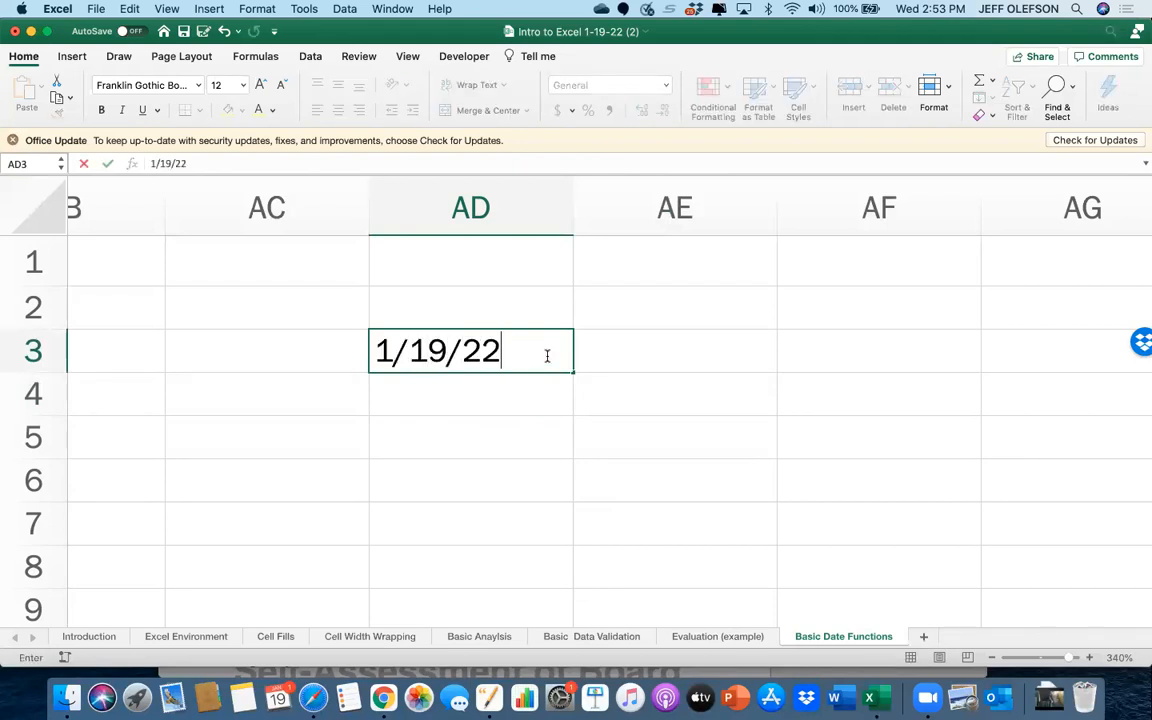
pyautogui.press('Return')
pyautogui.press('Up')
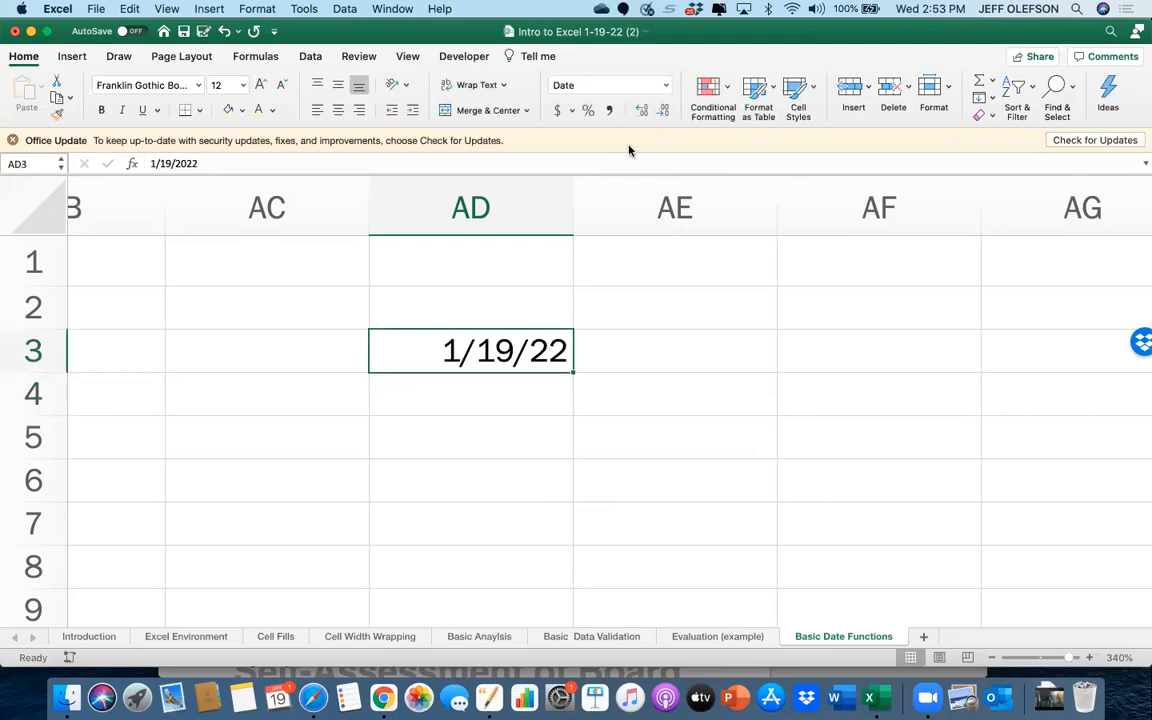
pyautogui.click(664, 86)
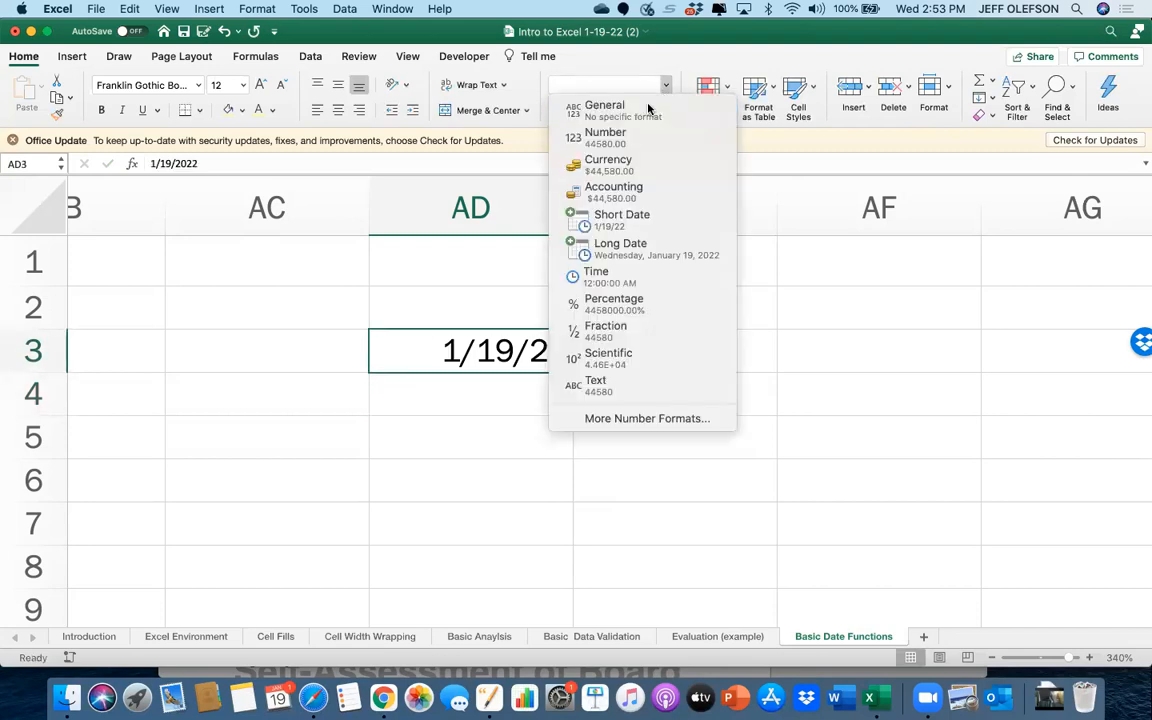
pyautogui.click(648, 109)
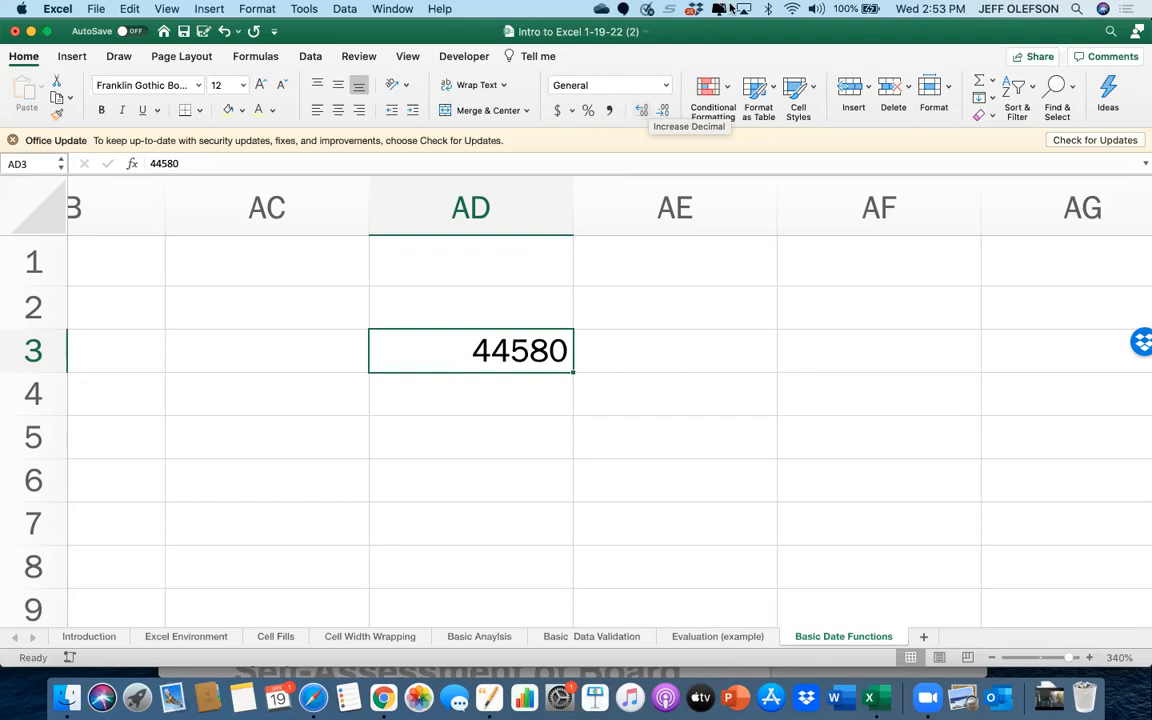
# Switch AD3 to the Short Date format and back to General
pyautogui.click(665, 85)
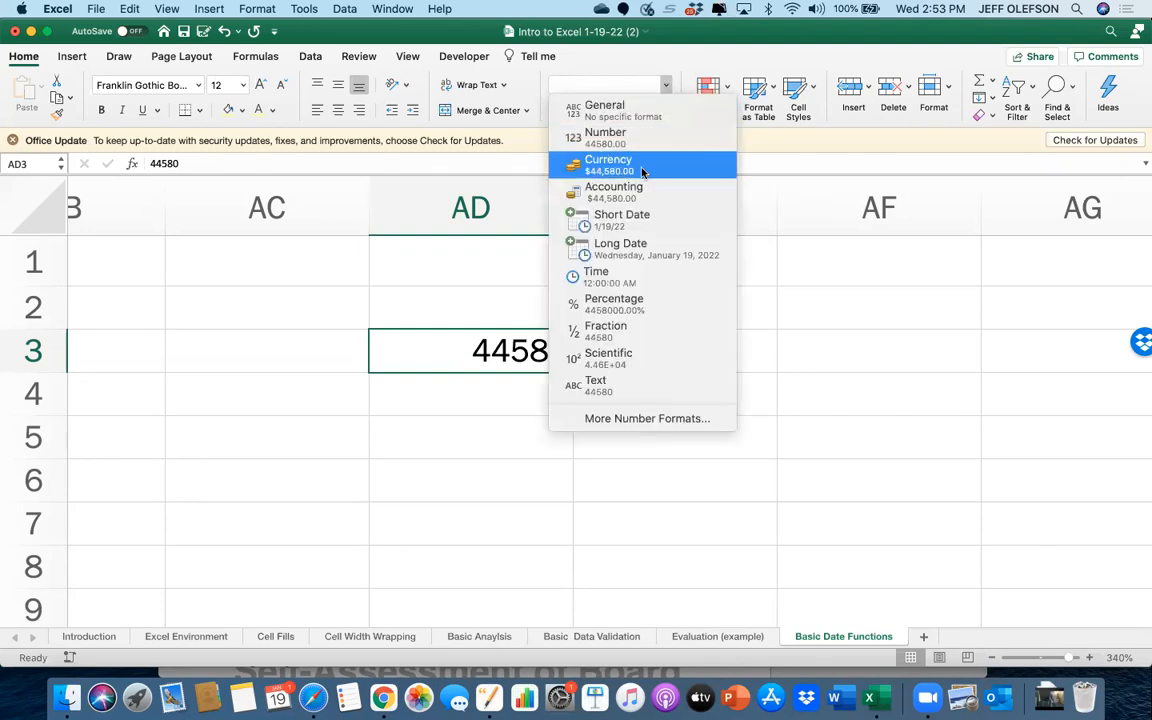
pyautogui.click(644, 220)
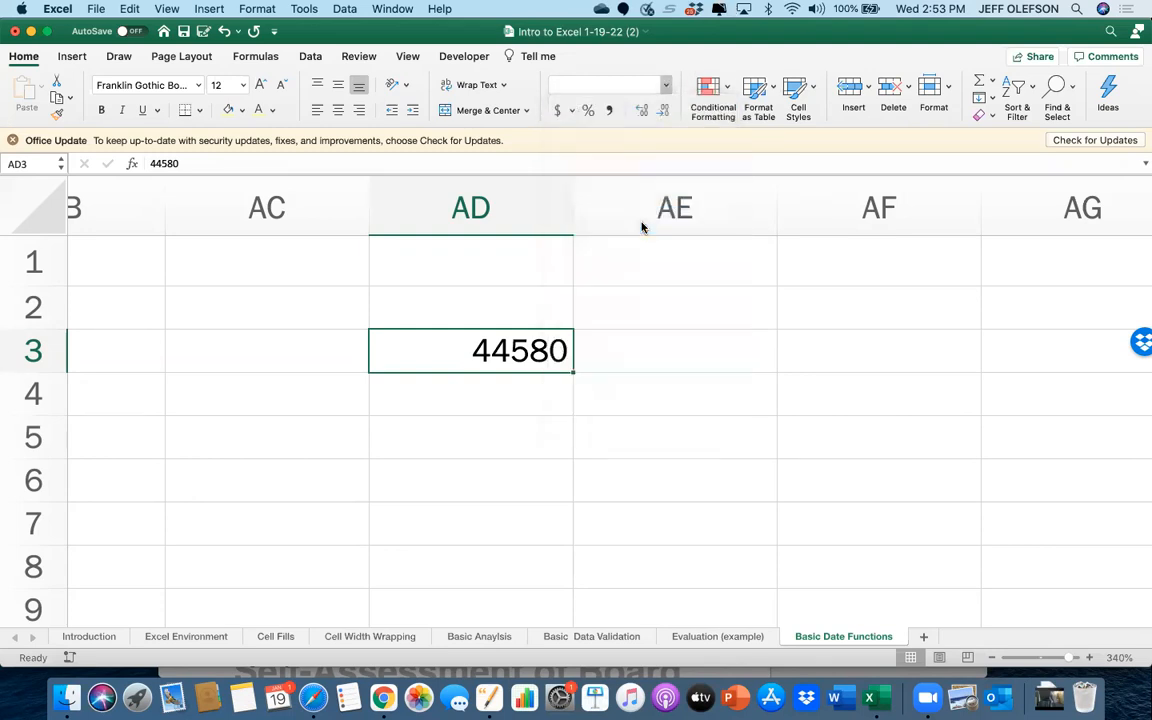
pyautogui.click(660, 87)
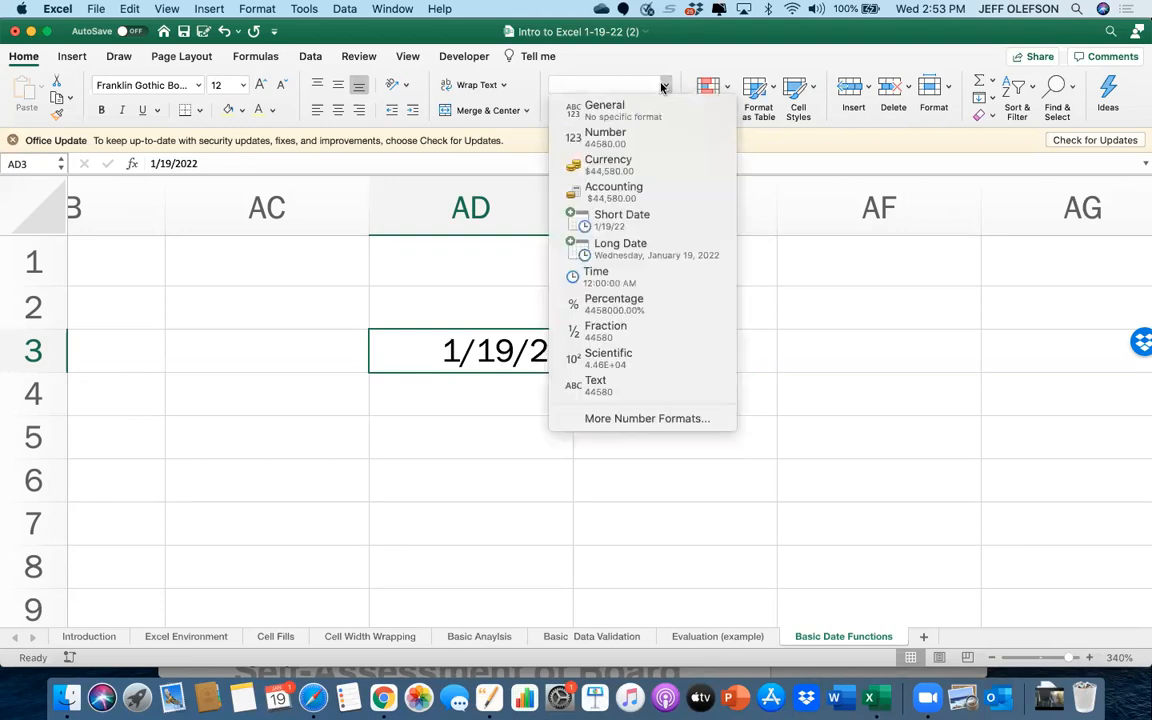
pyautogui.click(585, 105)
# Clear the contents of cell AD3
pyautogui.click(545, 396)
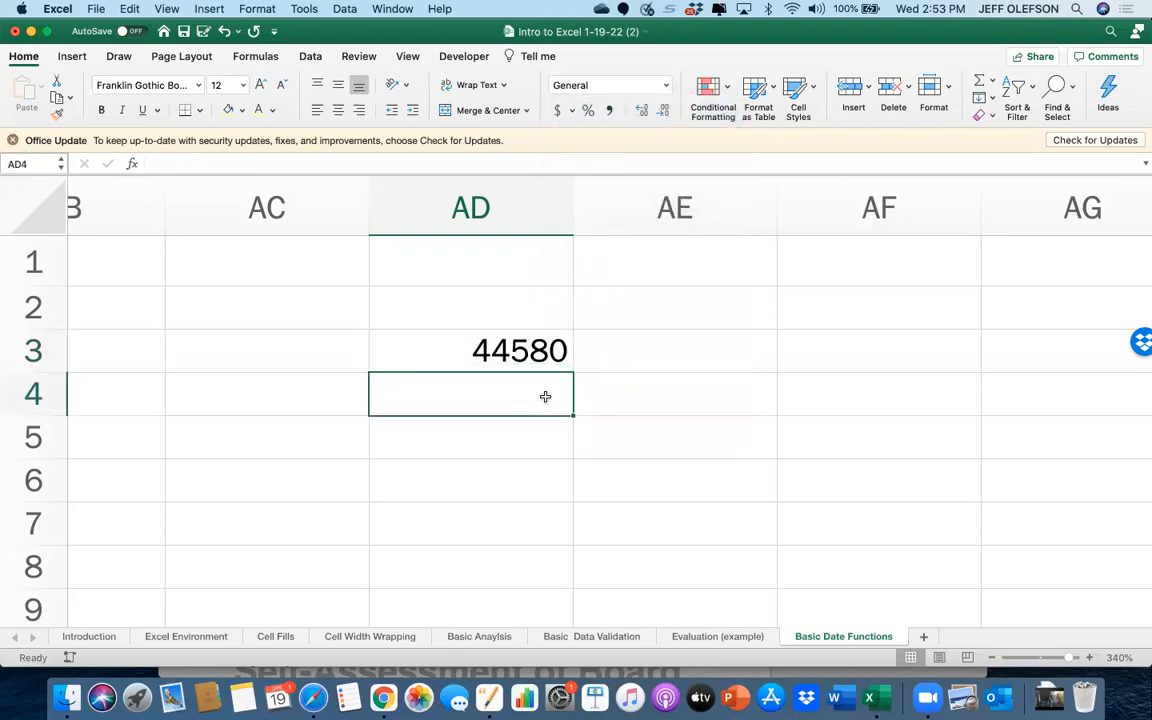
pyautogui.click(536, 362)
pyautogui.press('Delete')
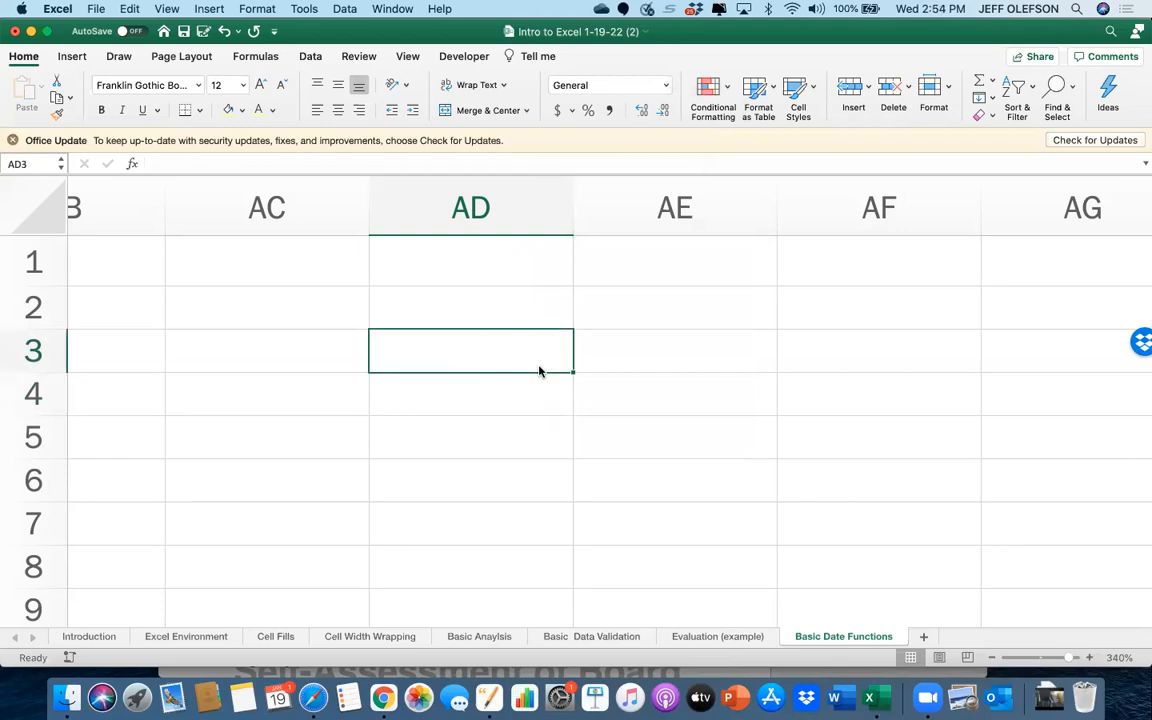
# Enter the date 11/30/21 in AB6 and the date 1/19/22 in AC6
pyautogui.scroll(-5, 539, 371)
pyautogui.scroll(4, 539, 371)
pyautogui.hscroll(-3, 539, 371)
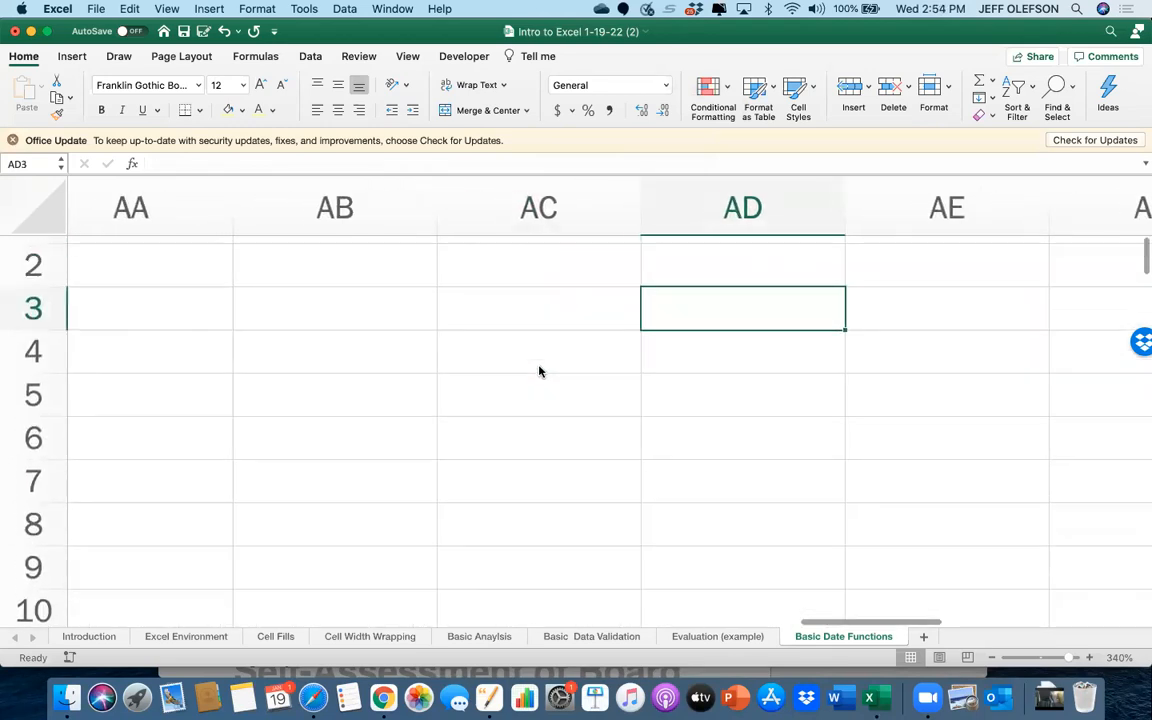
pyautogui.scroll(-5, 539, 371)
pyautogui.hscroll(1, 539, 371)
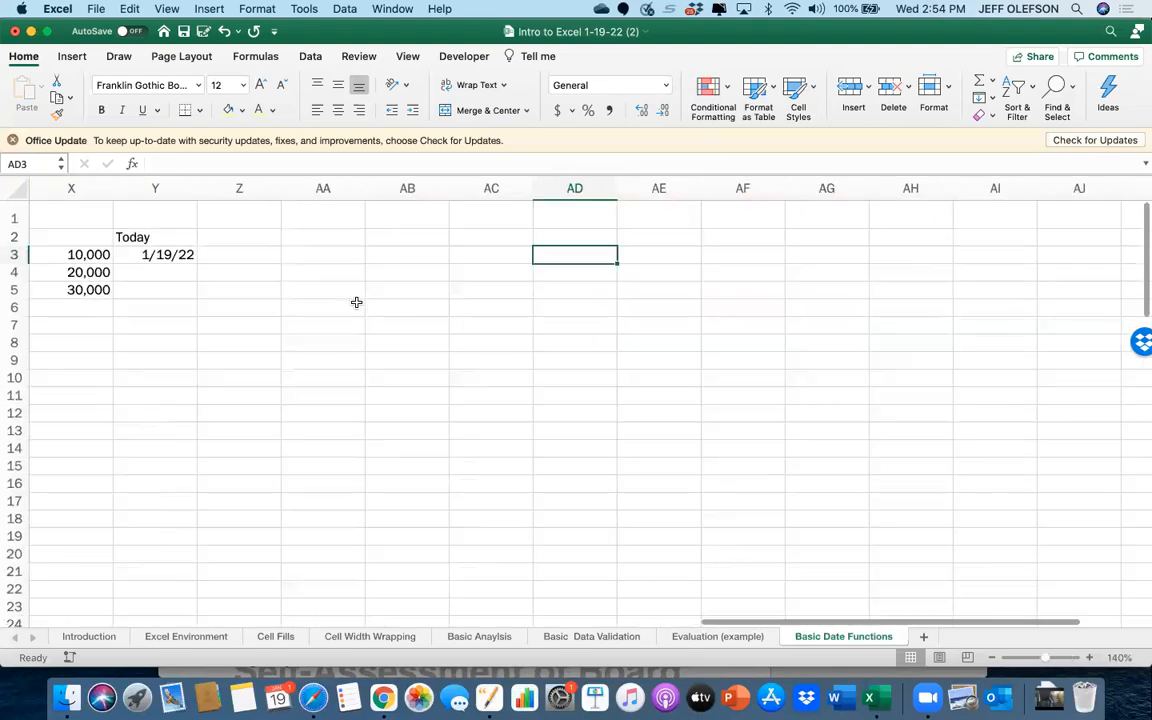
pyautogui.scroll(3, 356, 302)
pyautogui.click(422, 324)
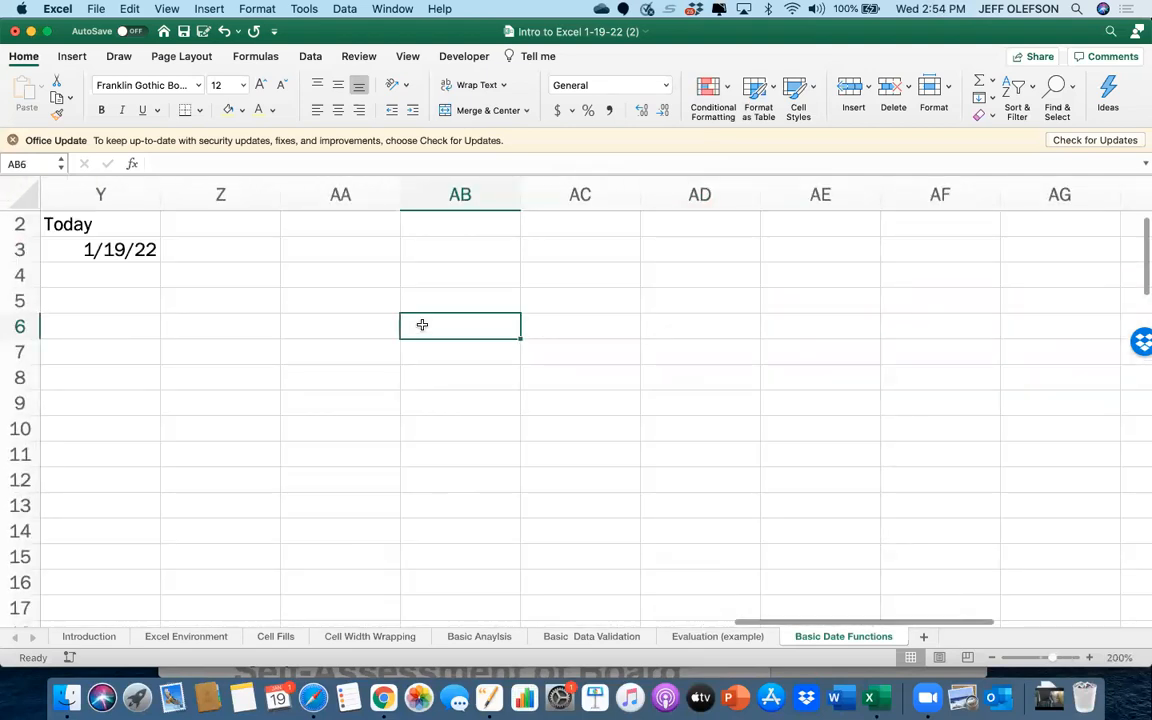
pyautogui.write('11/')
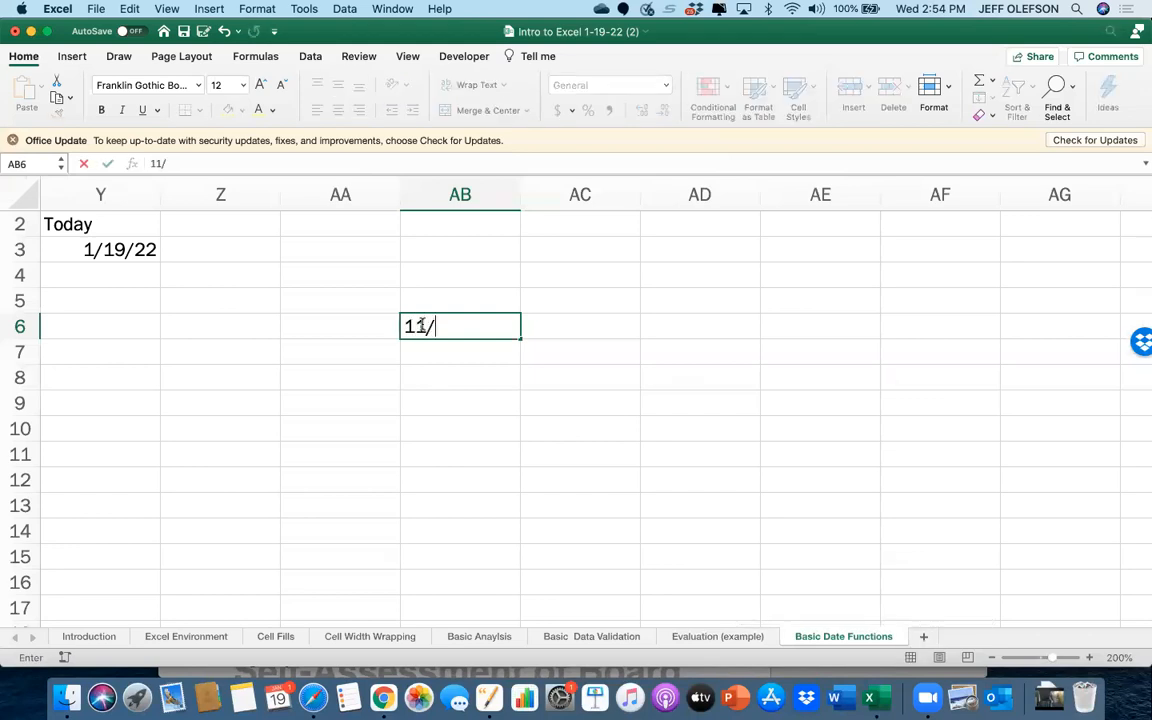
pyautogui.write('30/21')
pyautogui.press('Return')
pyautogui.click(563, 324)
pyautogui.write('1/')
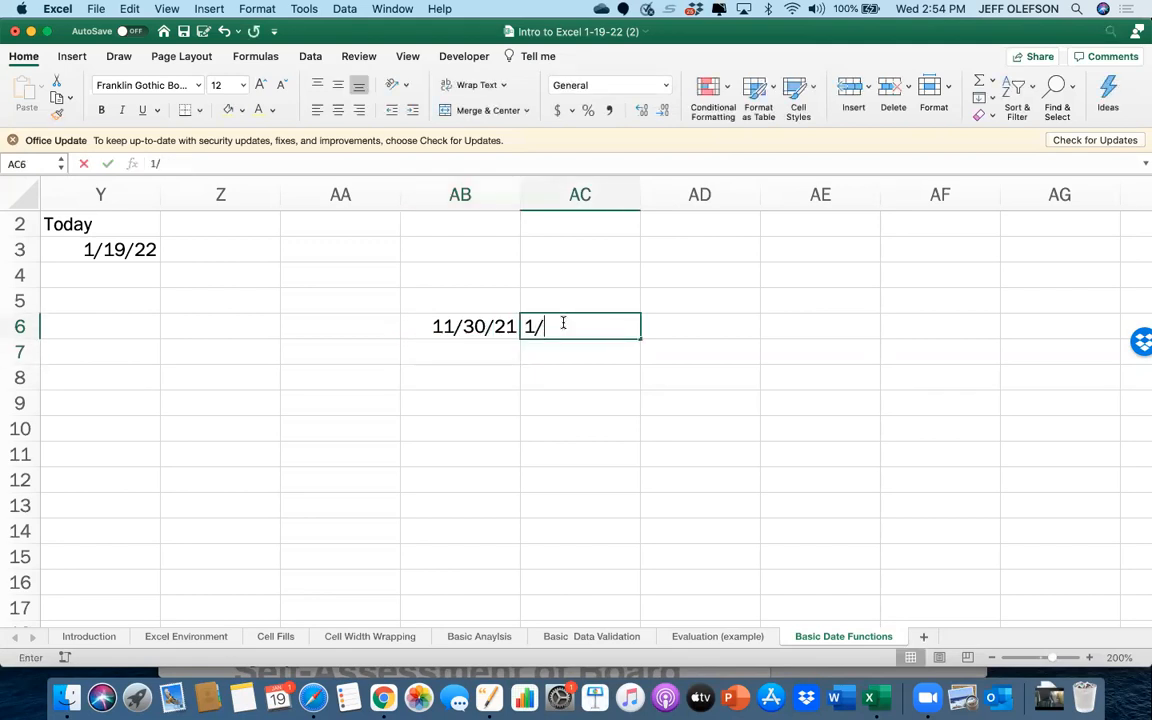
pyautogui.write('19/22')
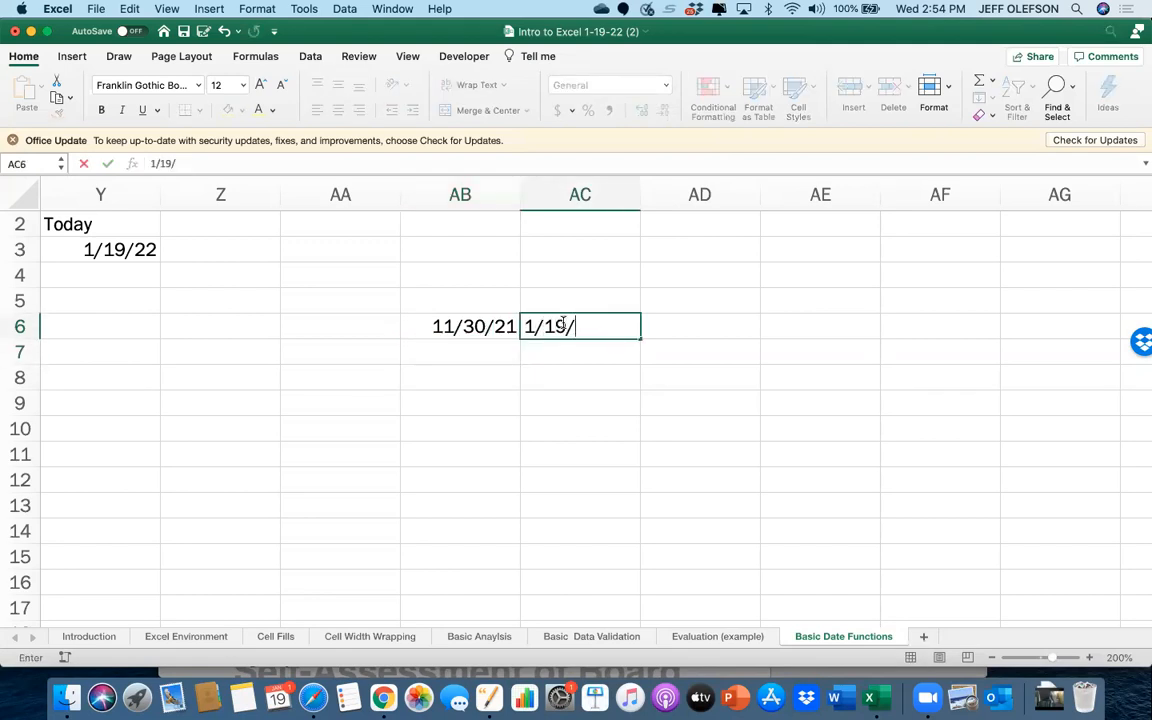
# In AD6, calculate the days between the two dates with the formula =AC6-AB6
pyautogui.click(729, 326)
pyautogui.write('=')
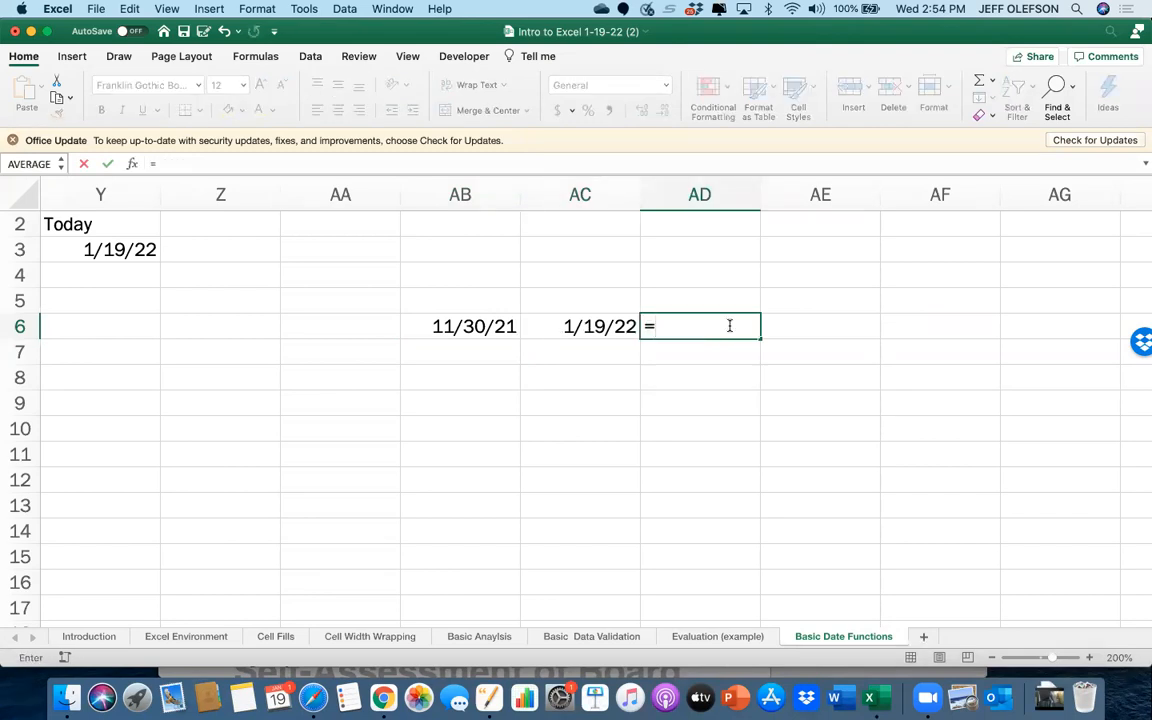
pyautogui.click(612, 326)
pyautogui.write('-')
pyautogui.click(502, 330)
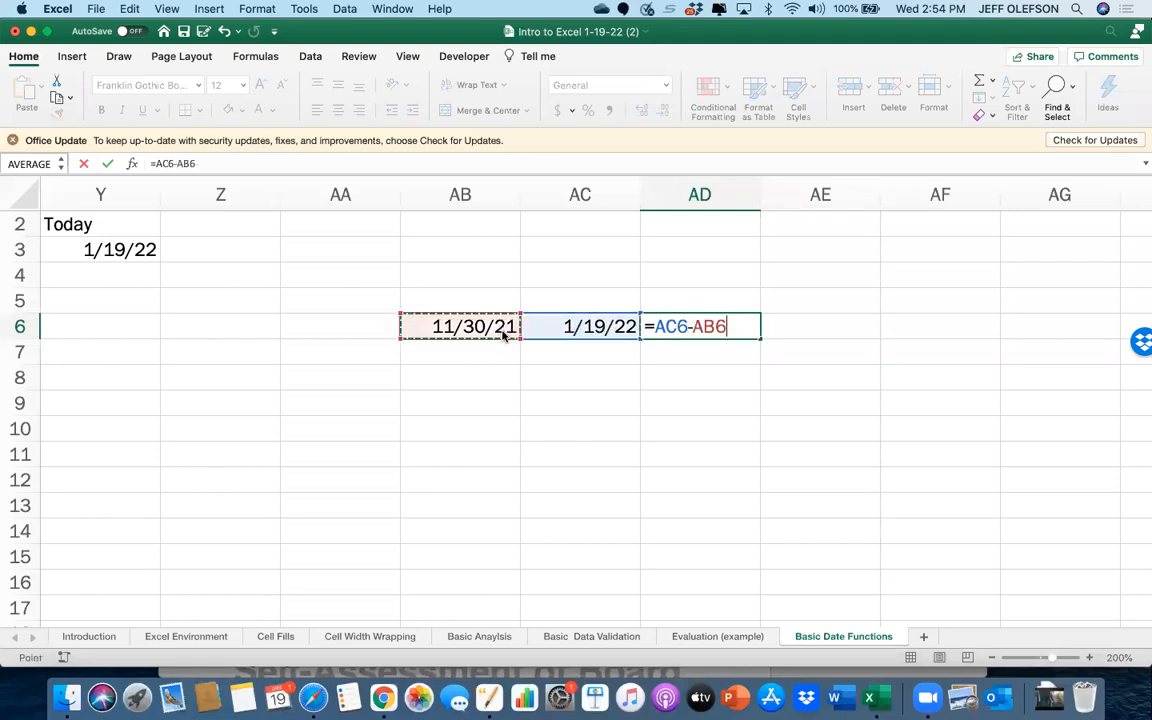
pyautogui.press('Return')
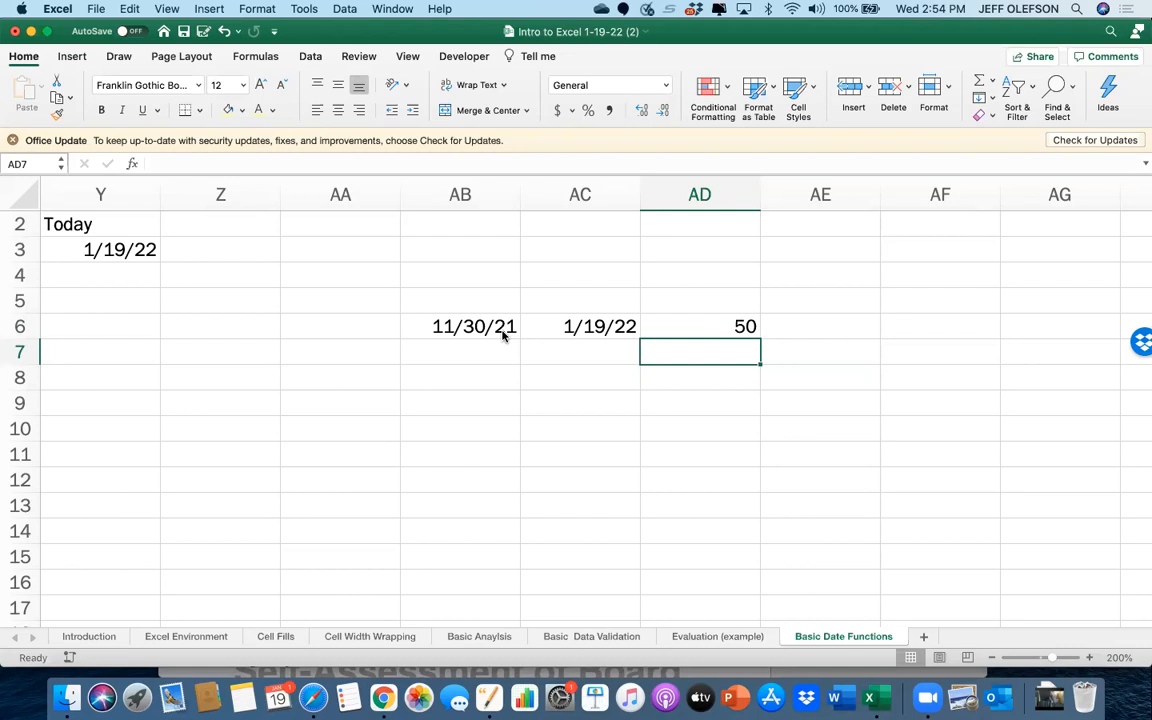
# Enter the date 1/19/22 in AB8 and the number of days 60 in AC8
pyautogui.click(489, 378)
pyautogui.write('1/1')
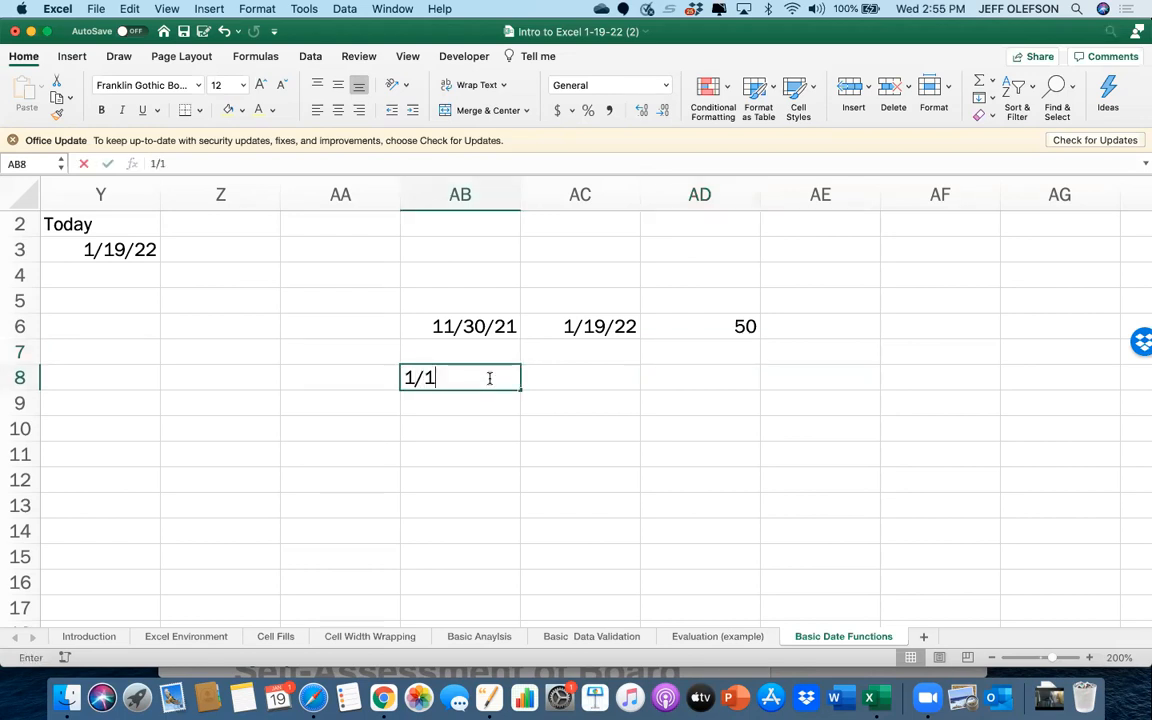
pyautogui.write('9/22')
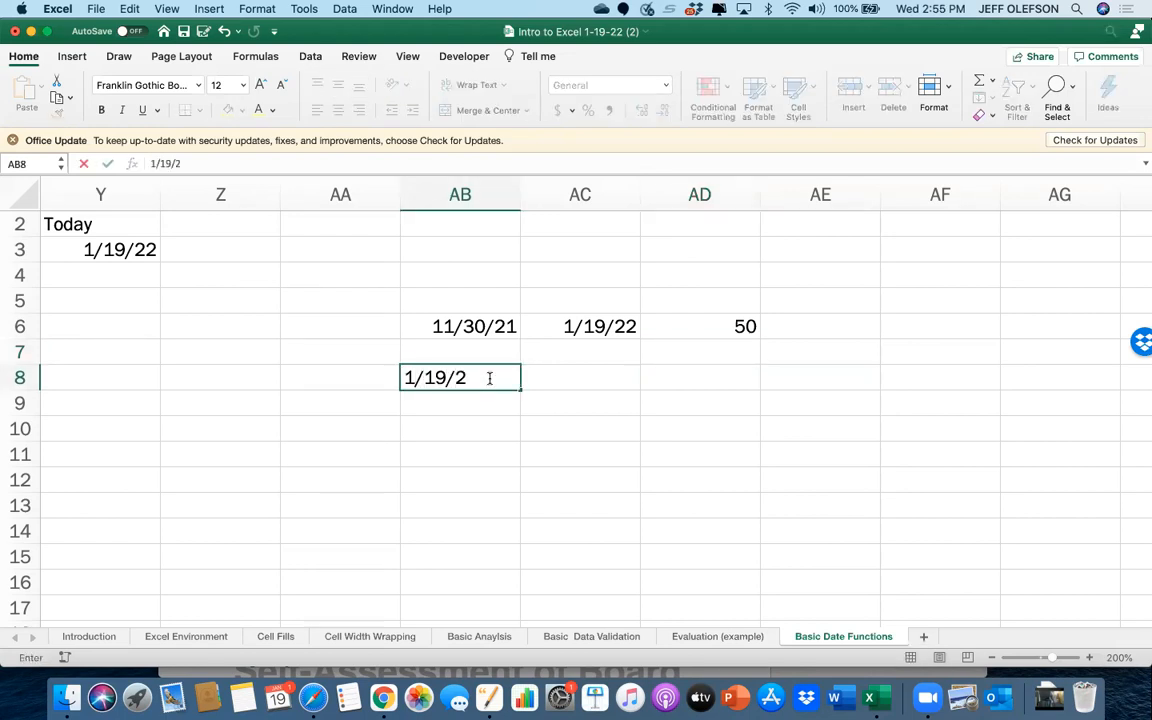
pyautogui.click(555, 374)
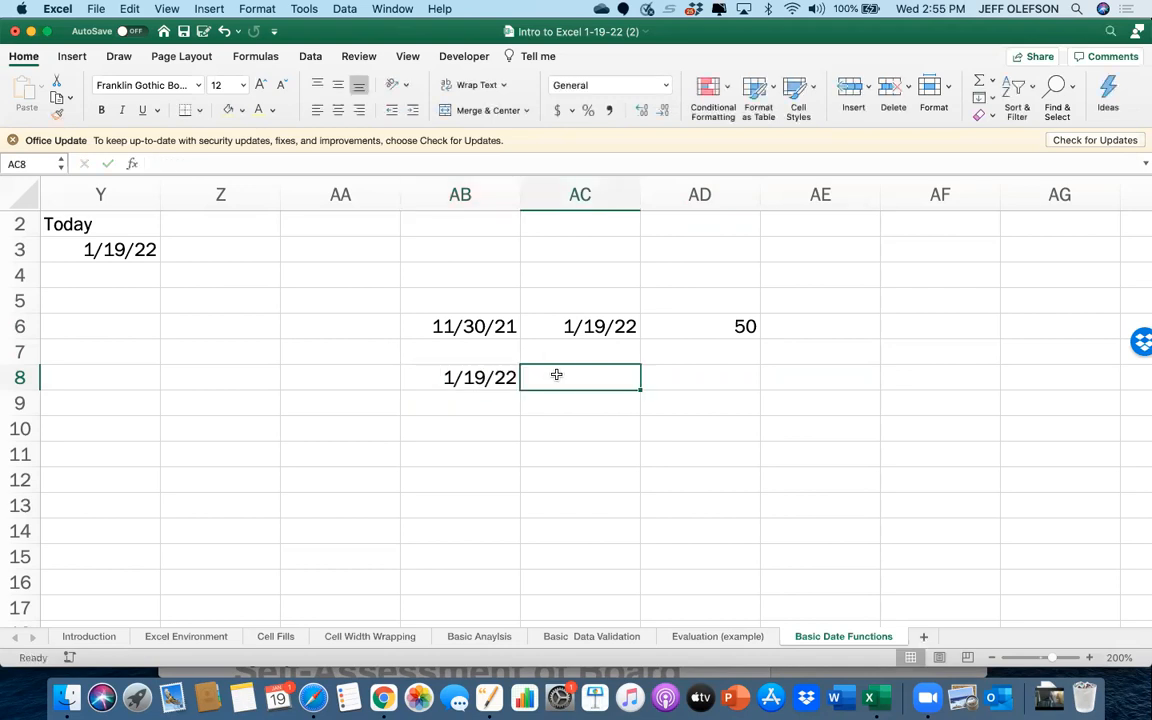
pyautogui.write('60')
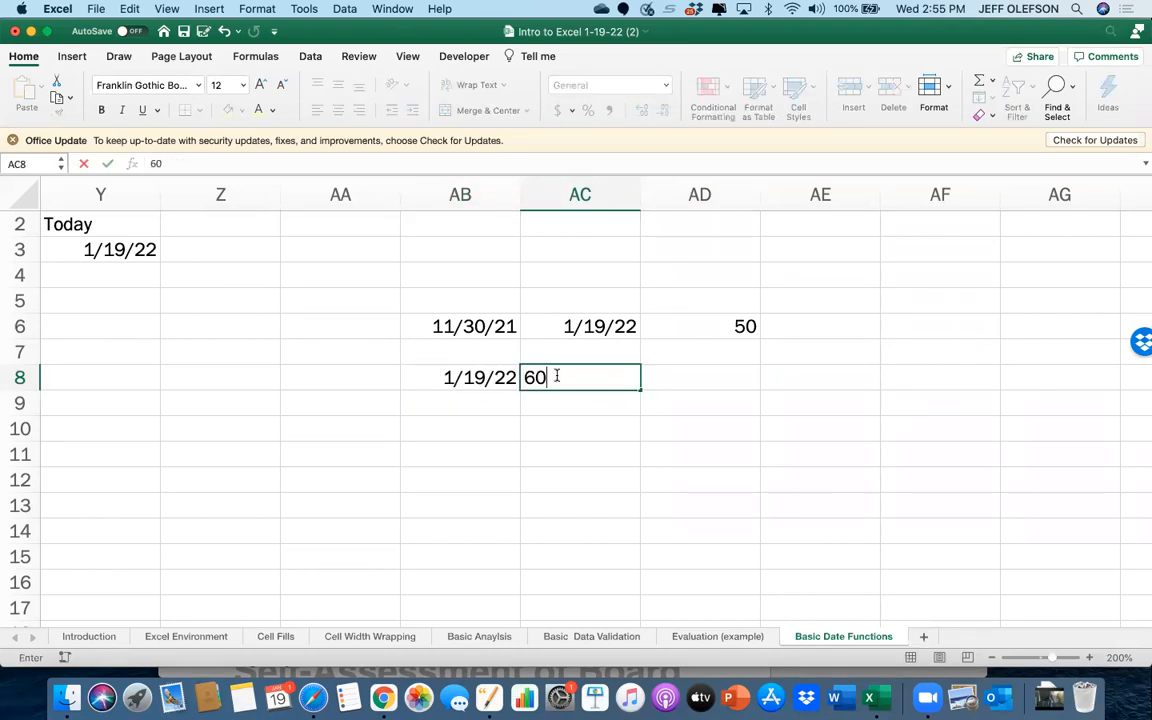
# In AD8, add the number of days to the date with the formula =AB8+AC8
pyautogui.click(684, 386)
pyautogui.write('=')
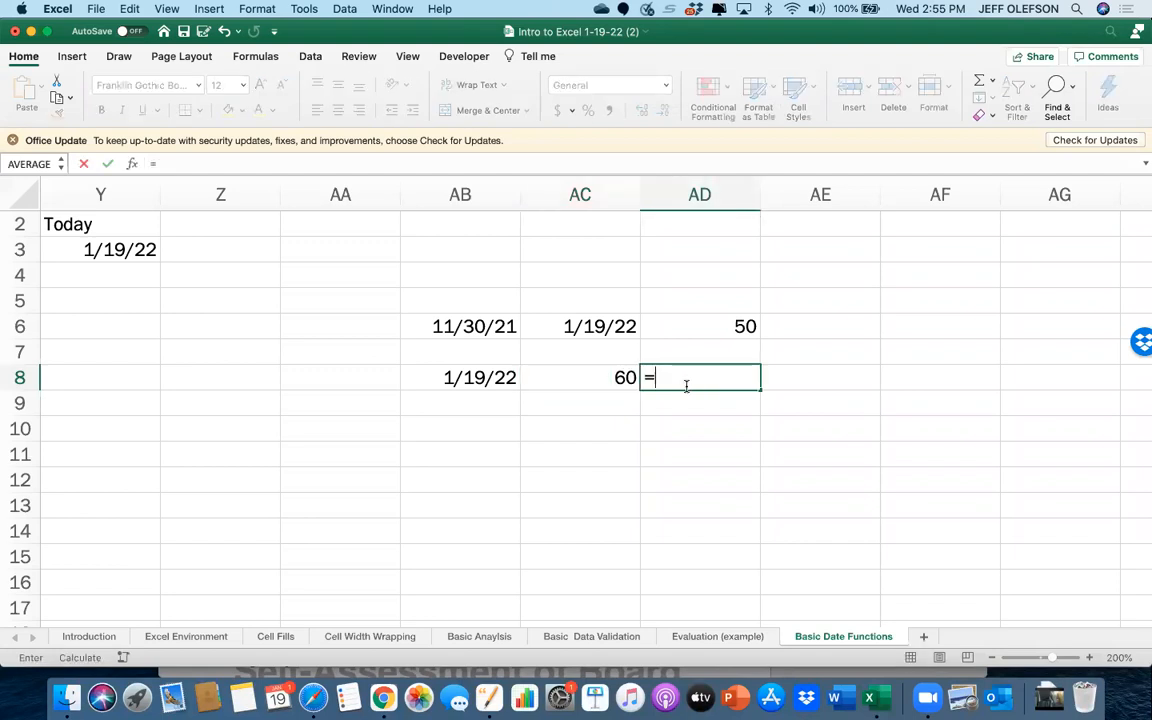
pyautogui.click(495, 378)
pyautogui.write('+')
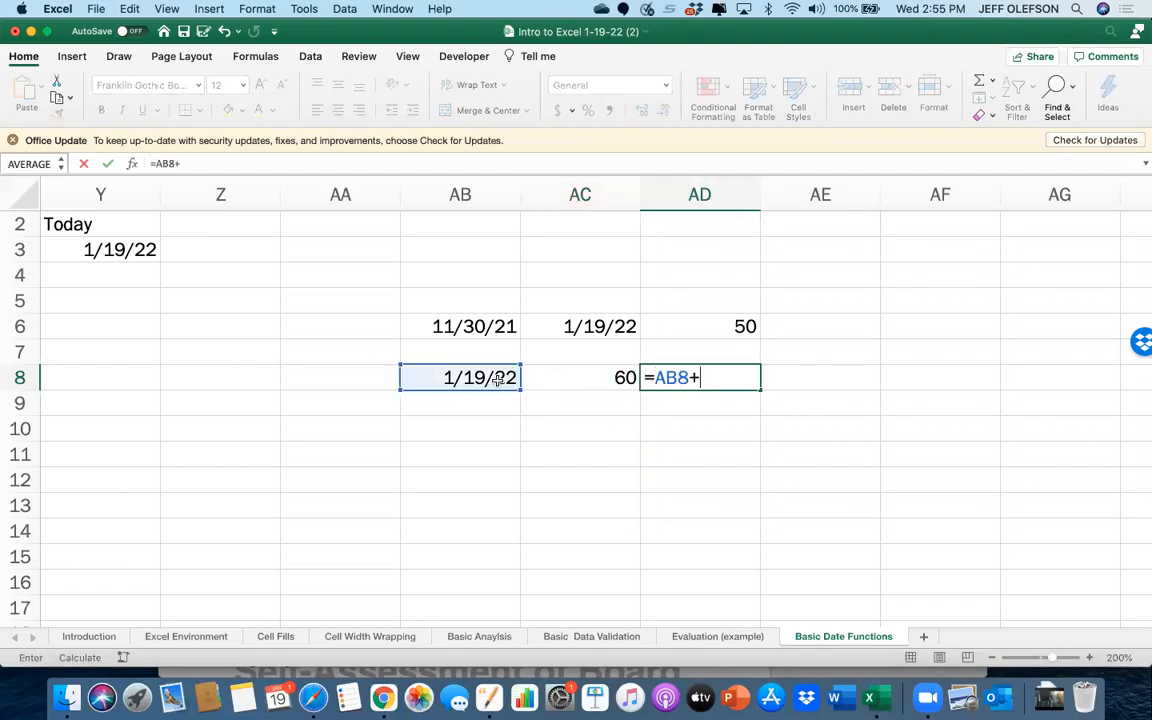
pyautogui.click(570, 376)
pyautogui.press('Return')
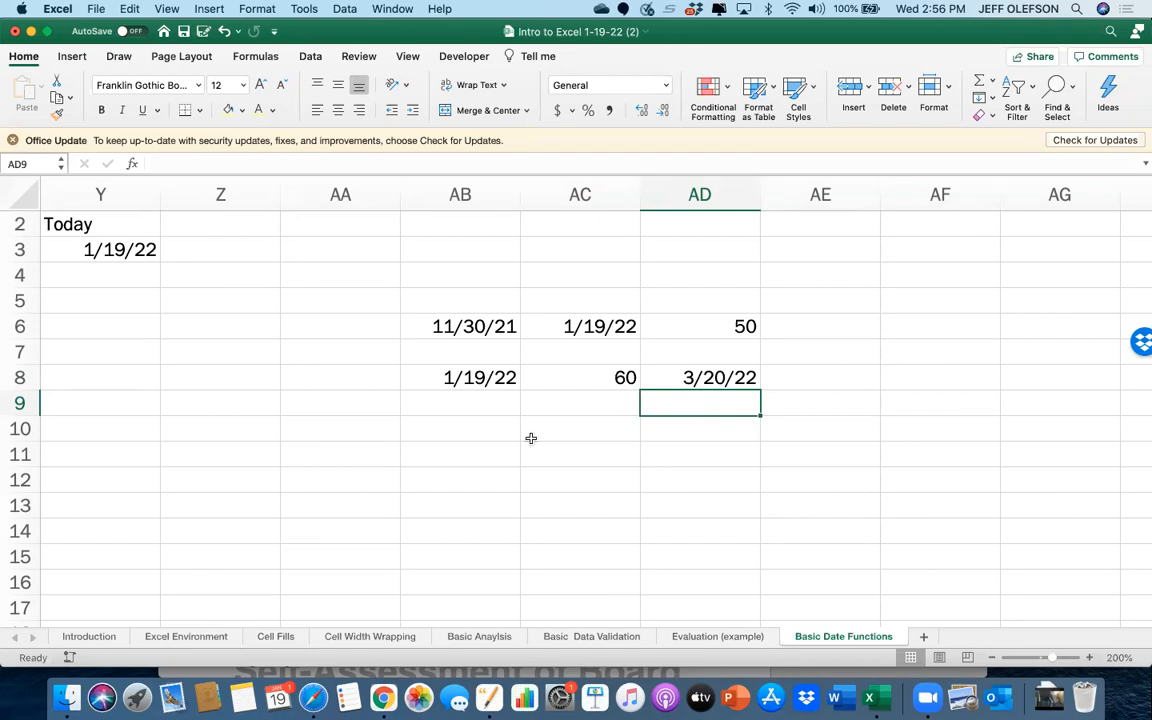
pyautogui.hscroll(-10, 254, 435)
pyautogui.hscroll(5, 254, 435)
pyautogui.scroll(2, 254, 435)
pyautogui.hscroll(2, 254, 435)
pyautogui.scroll(-1, 254, 435)
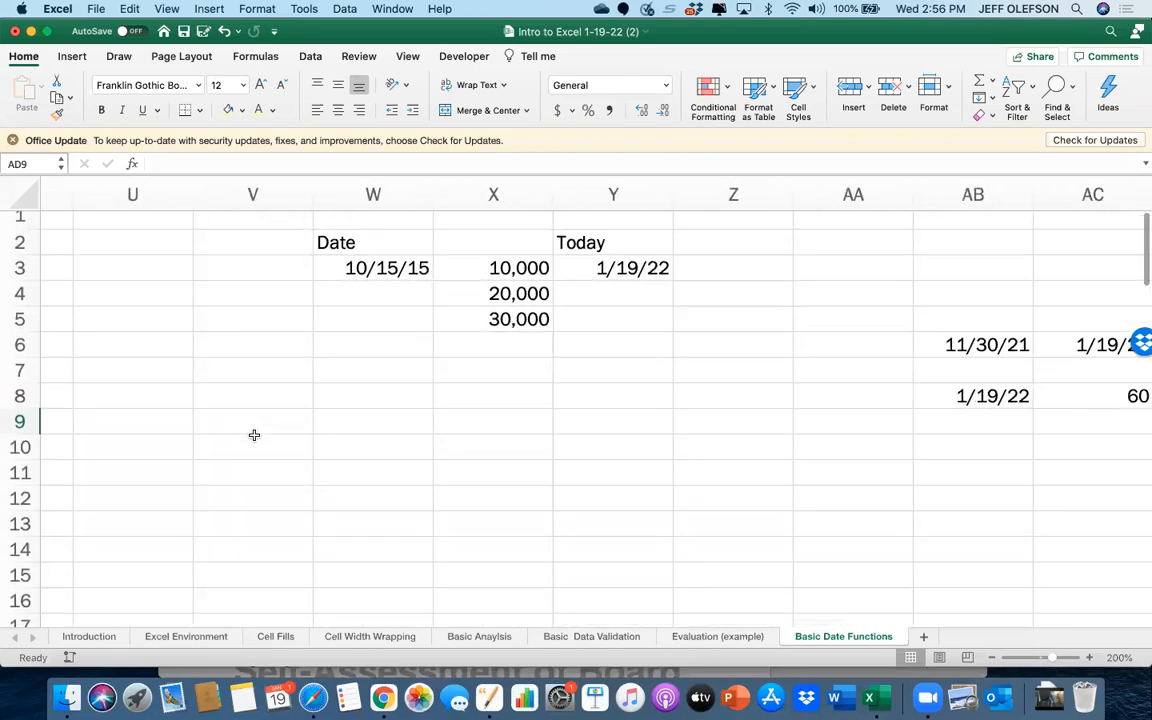
pyautogui.scroll(-3, 254, 435)
pyautogui.hscroll(2, 254, 435)
pyautogui.hscroll(5, 254, 435)
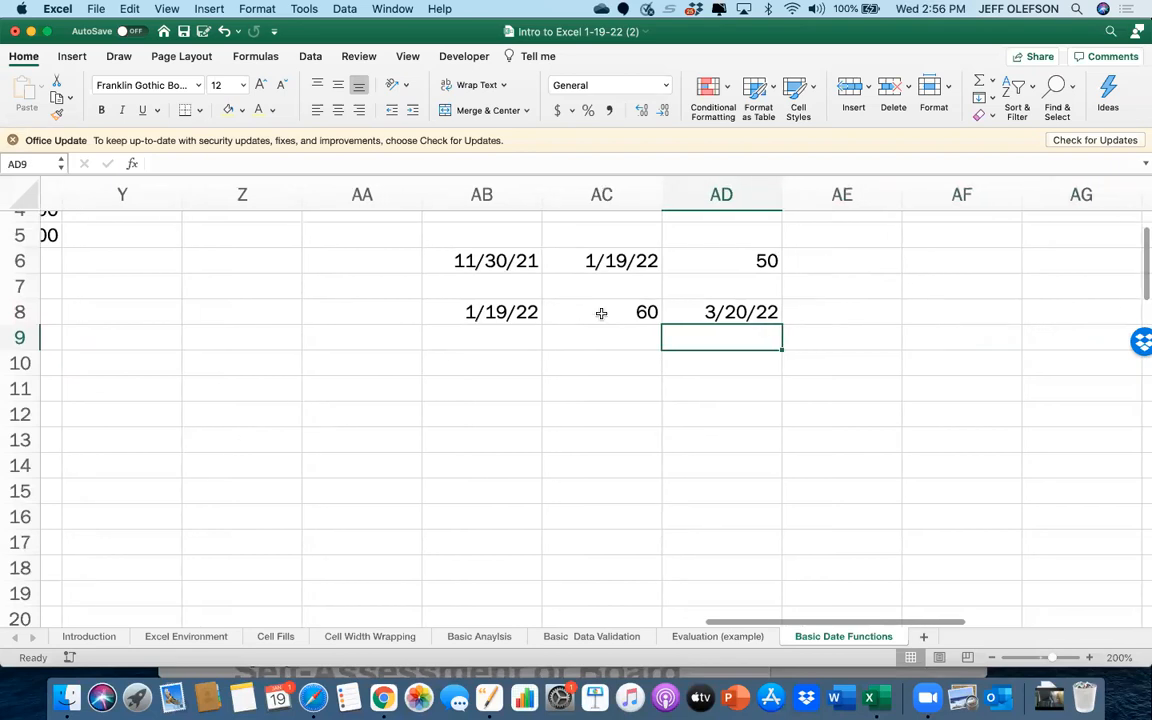
# Clear both formula results in AD8 and AD6, the day count in AC8, and the date in AB8
pyautogui.click(746, 308)
pyautogui.press('Delete')
pyautogui.press('Up')
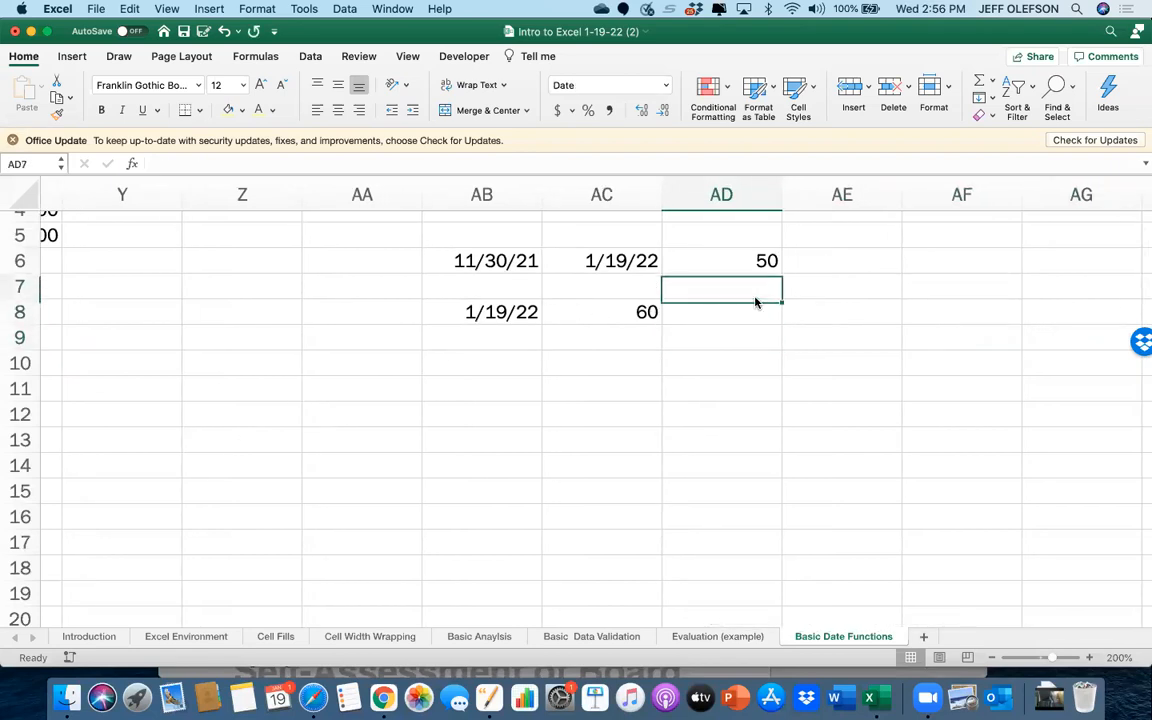
pyautogui.press('Up')
pyautogui.press('Delete')
pyautogui.press('Down')
pyautogui.press('Down')
pyautogui.press('Left')
pyautogui.press('Delete')
pyautogui.press('Left')
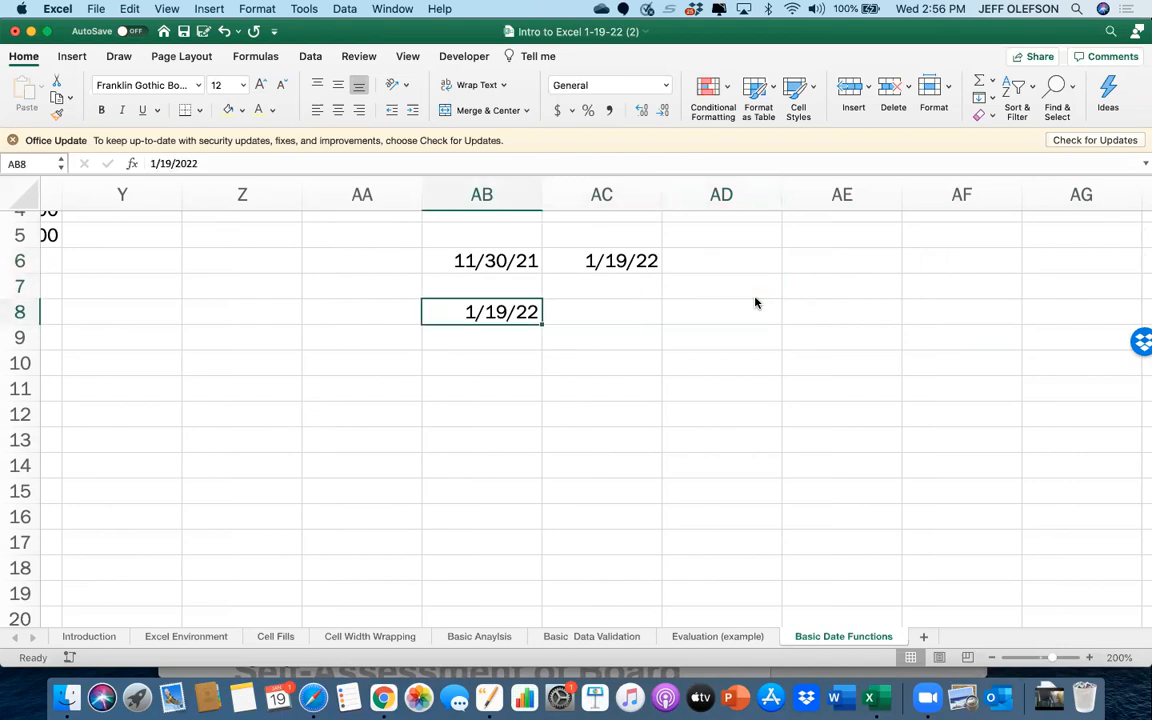
pyautogui.press('Delete')
# Enter the dates 1/3/22, 9/26/21 and 7/6/21 in cells AB7 through AB9
pyautogui.press('Up')
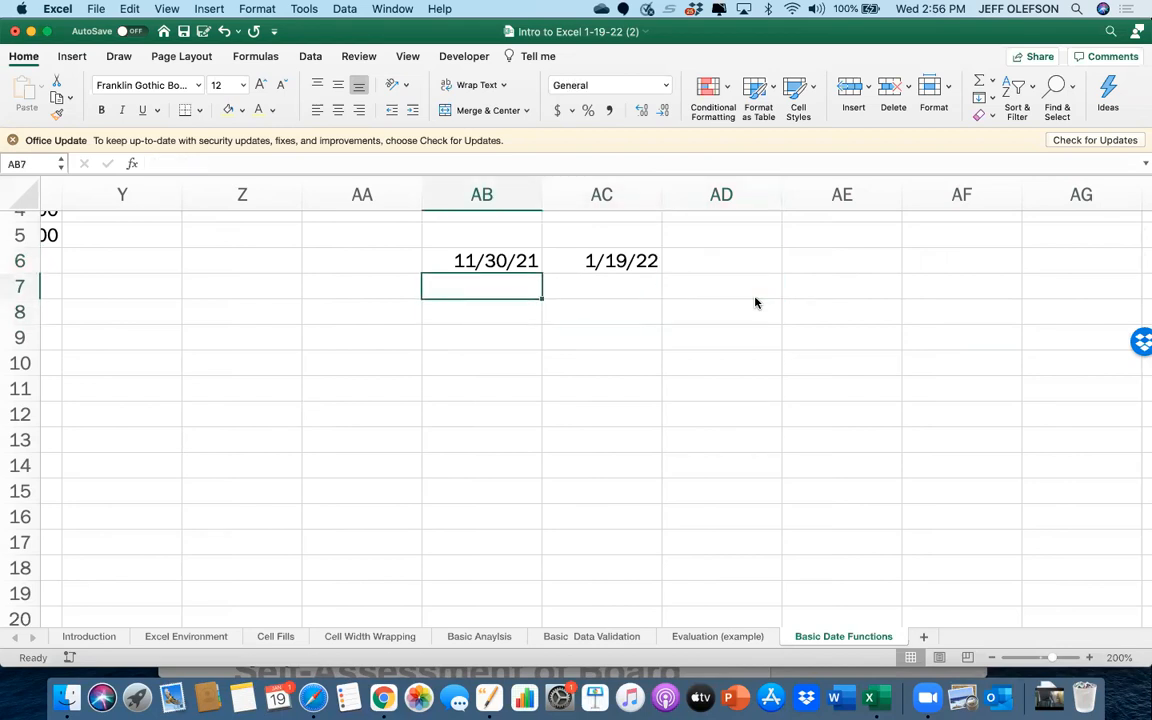
pyautogui.write('1/')
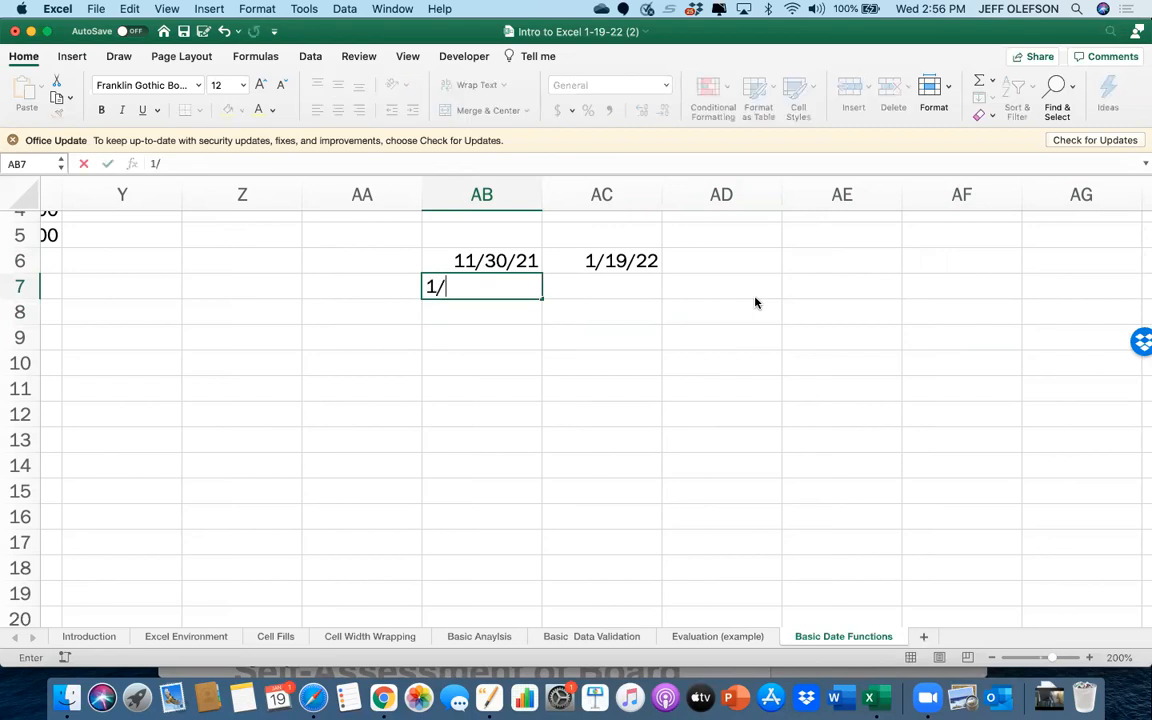
pyautogui.write('3/22')
pyautogui.press('Return')
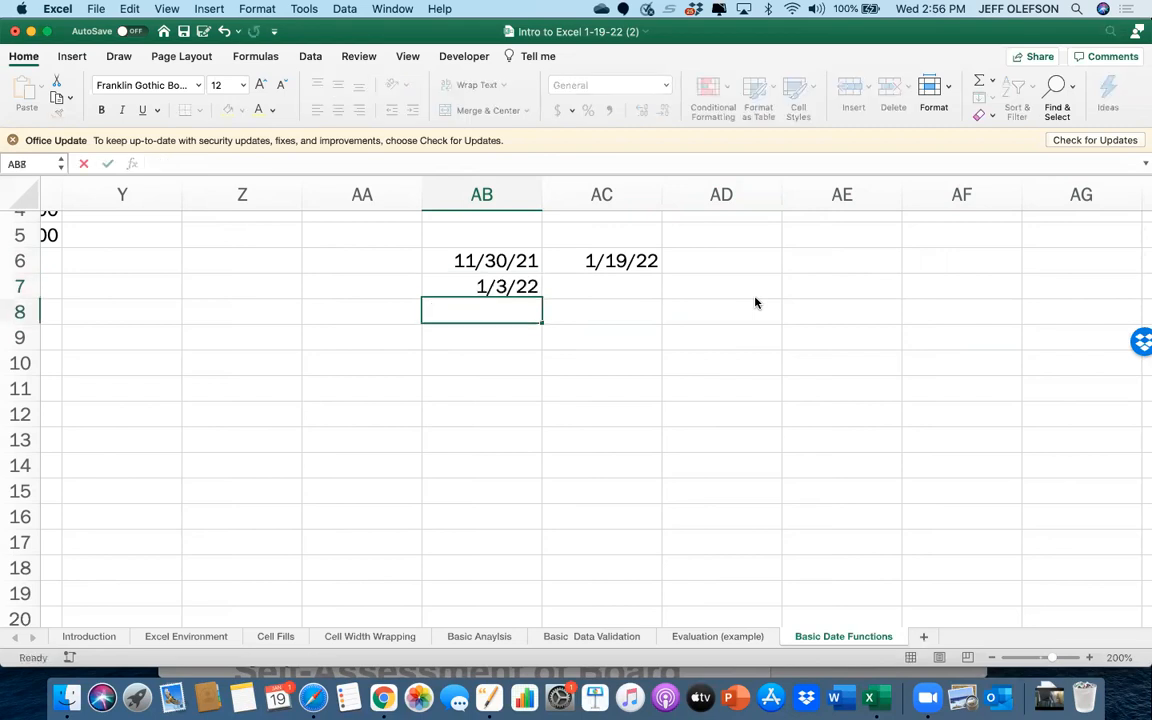
pyautogui.write('9/')
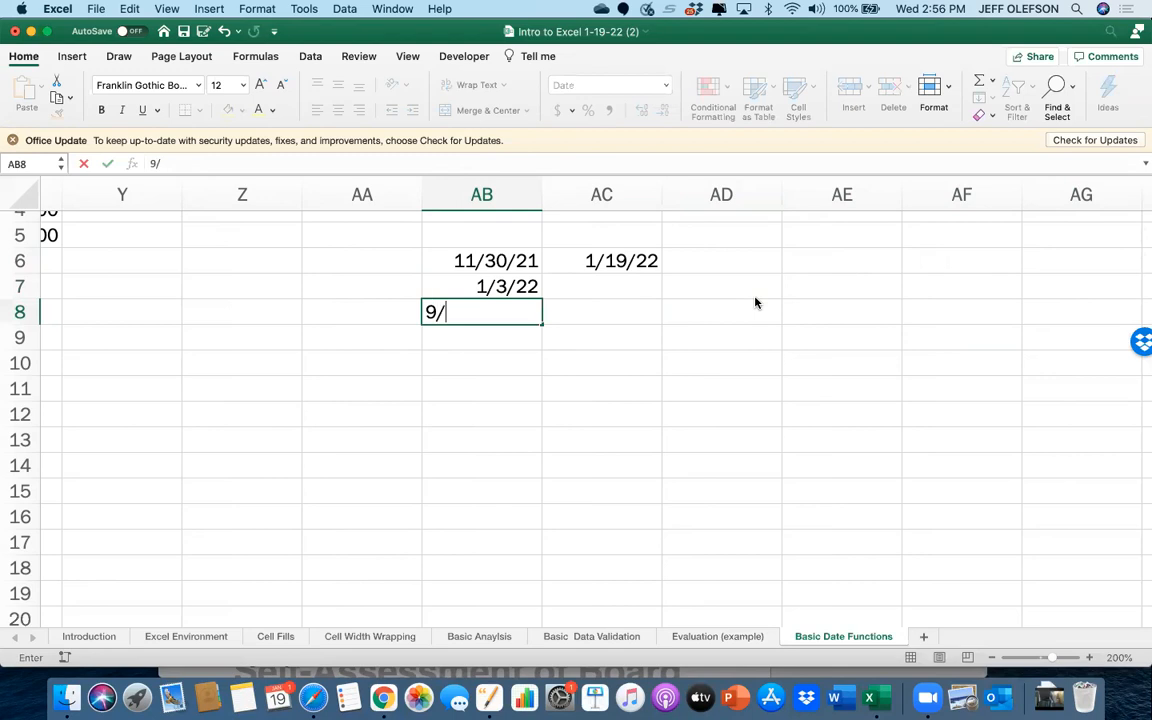
pyautogui.write('26/21')
pyautogui.press('Return')
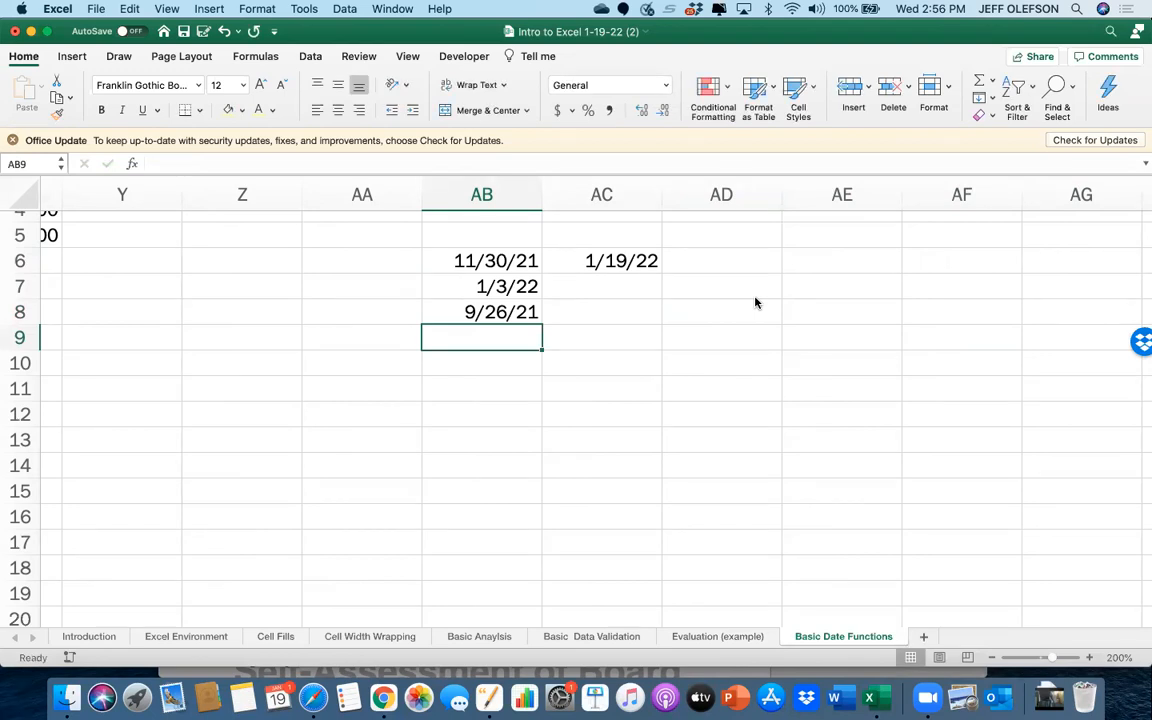
pyautogui.write('7/6/21')
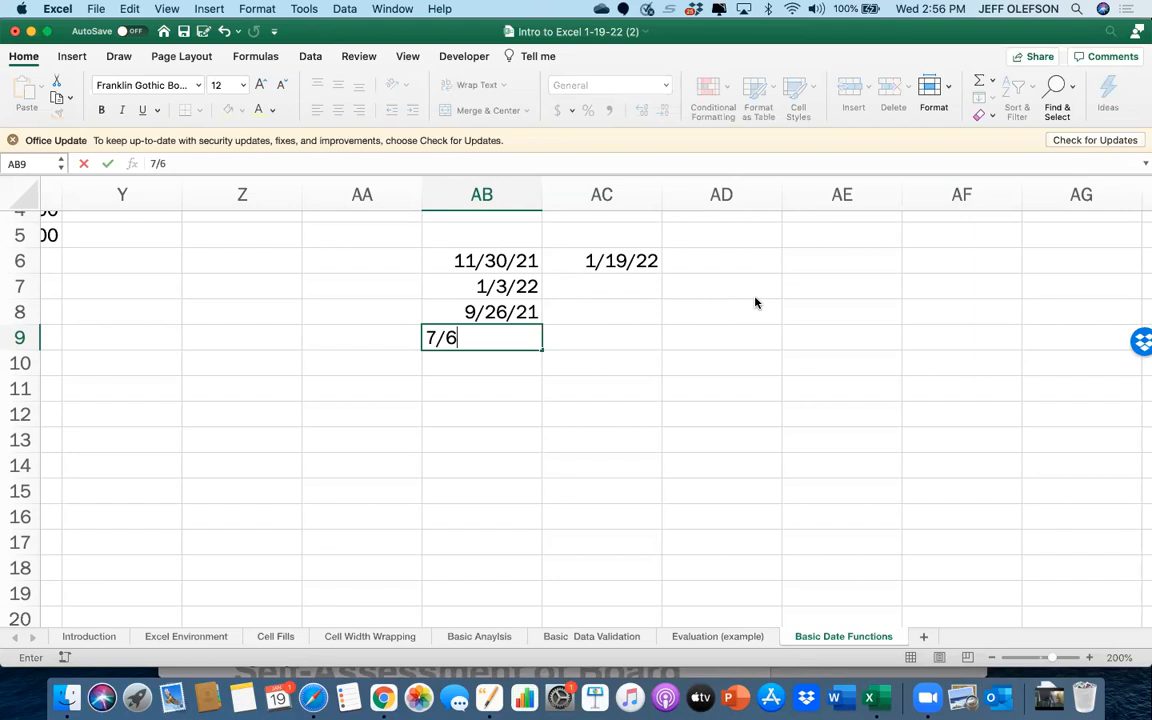
pyautogui.press('Return')
# Enter the date 1/19/22 in each of the cells AC7, AC8 and AC9
pyautogui.press('Up')
pyautogui.press('Up')
pyautogui.press('Up')
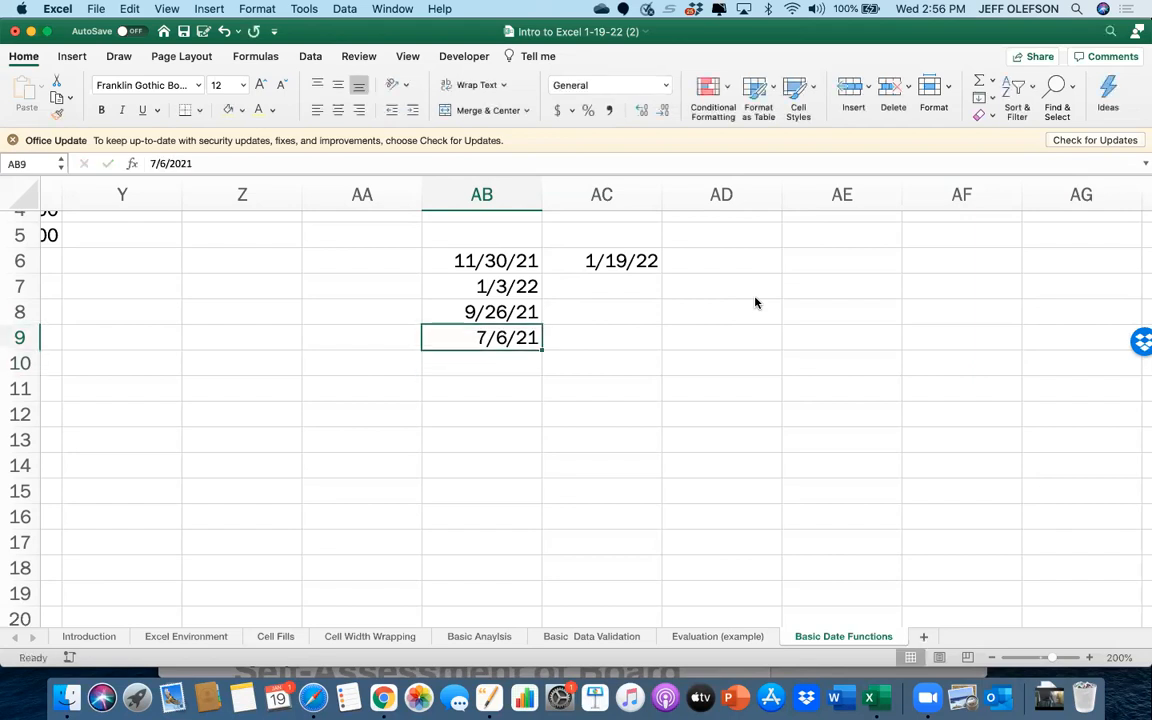
pyautogui.press('Right')
pyautogui.write('1')
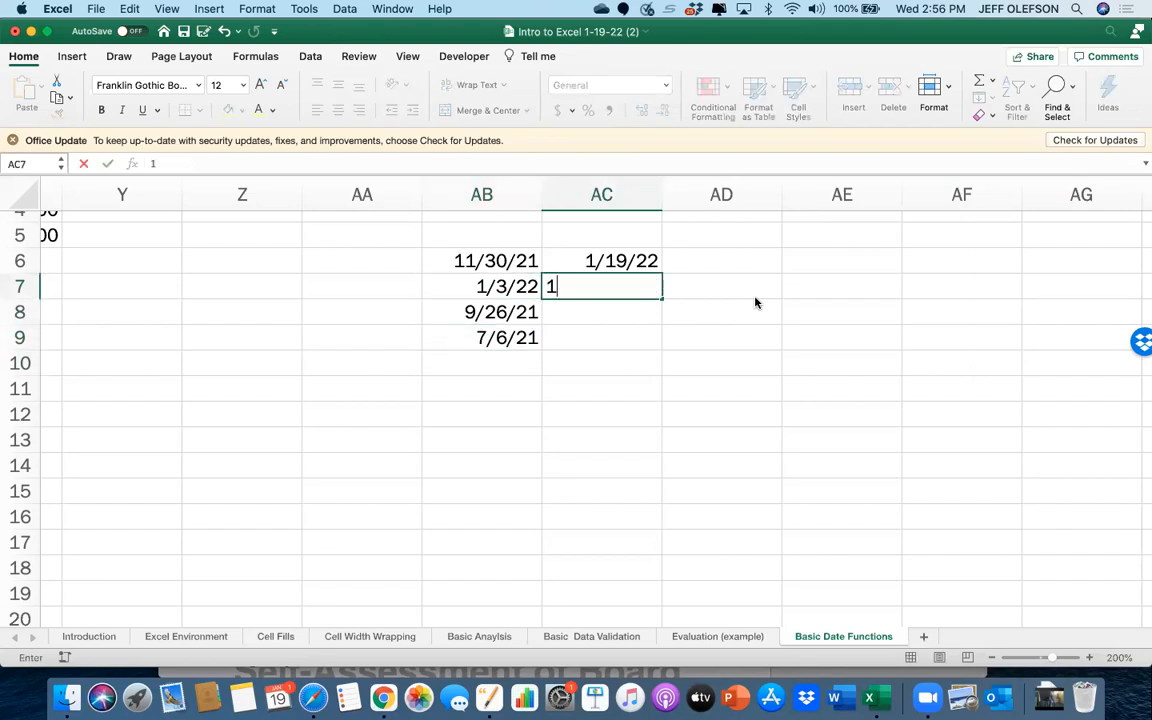
pyautogui.write('/19/22')
pyautogui.press('Return')
pyautogui.write('1/')
pyautogui.write('/22')
pyautogui.press('Return')
pyautogui.write('1/19/')
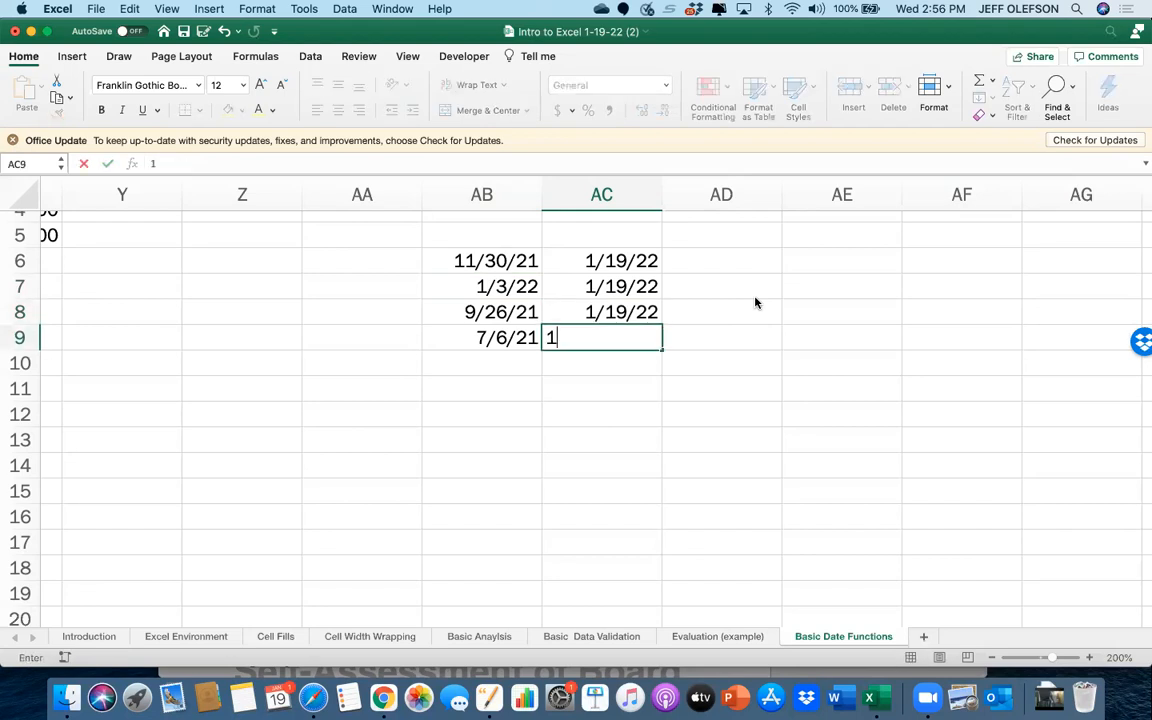
pyautogui.write('22')
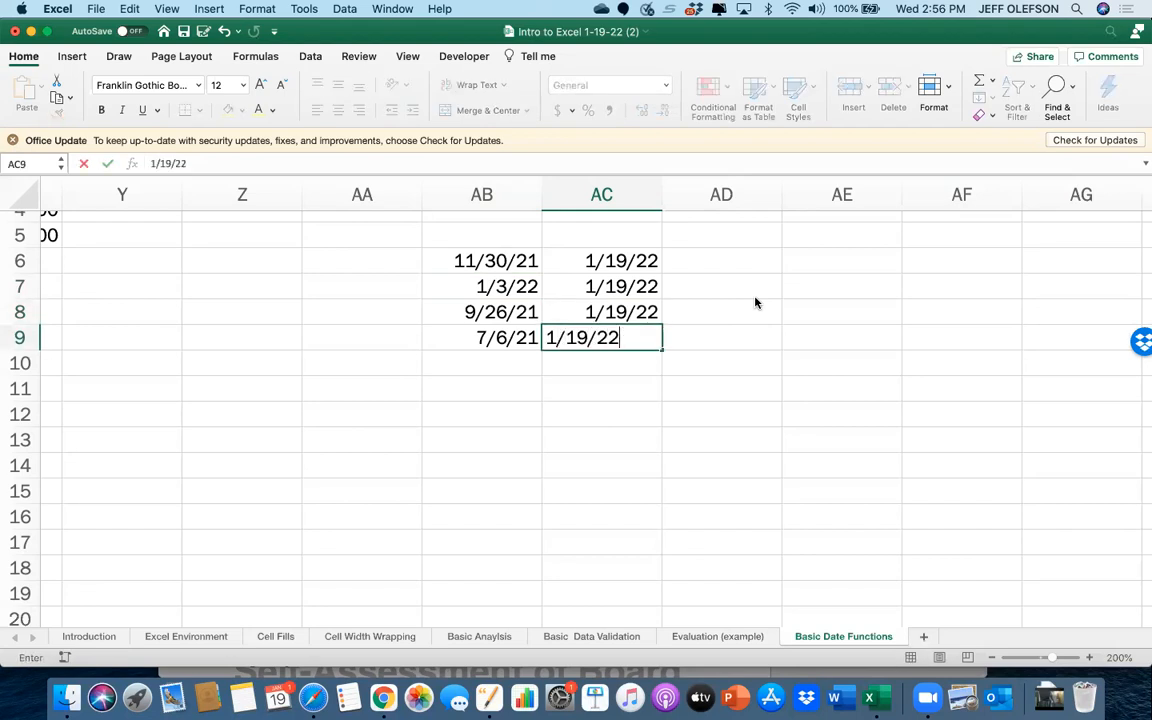
pyautogui.press('Return')
pyautogui.press('Up')
pyautogui.press('Up')
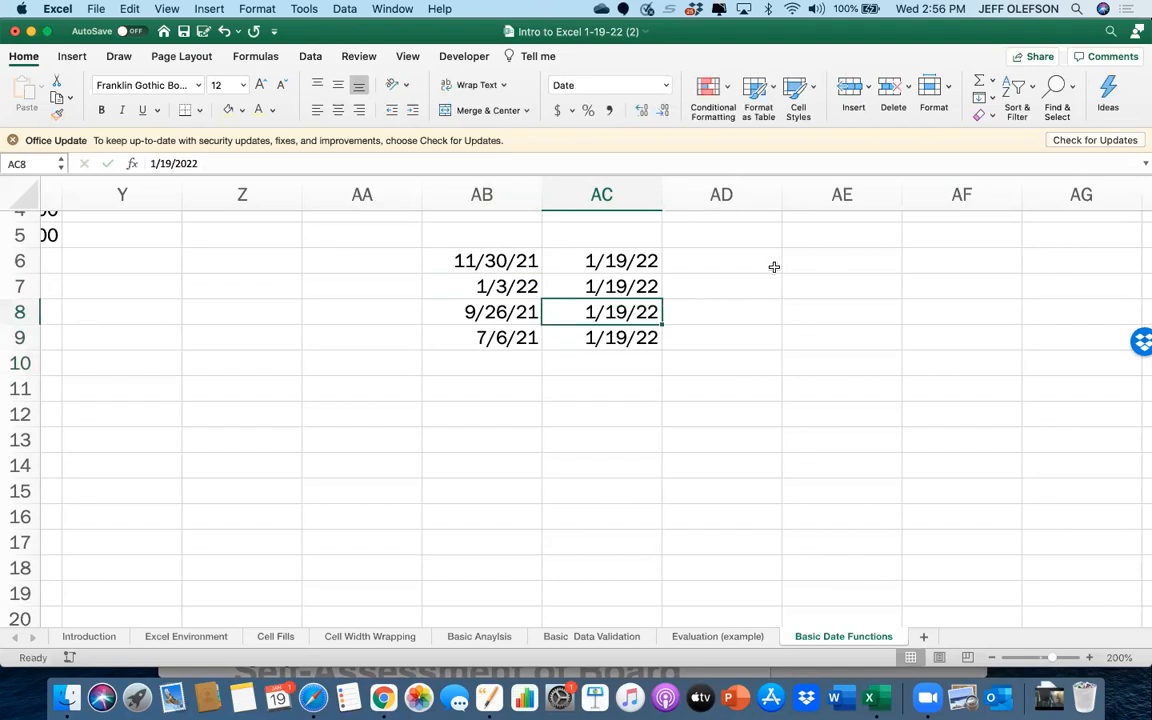
# Calculate the days between the dates in AD6 with =AC6-AB6 and fill the formula down through AD9
pyautogui.click(764, 261)
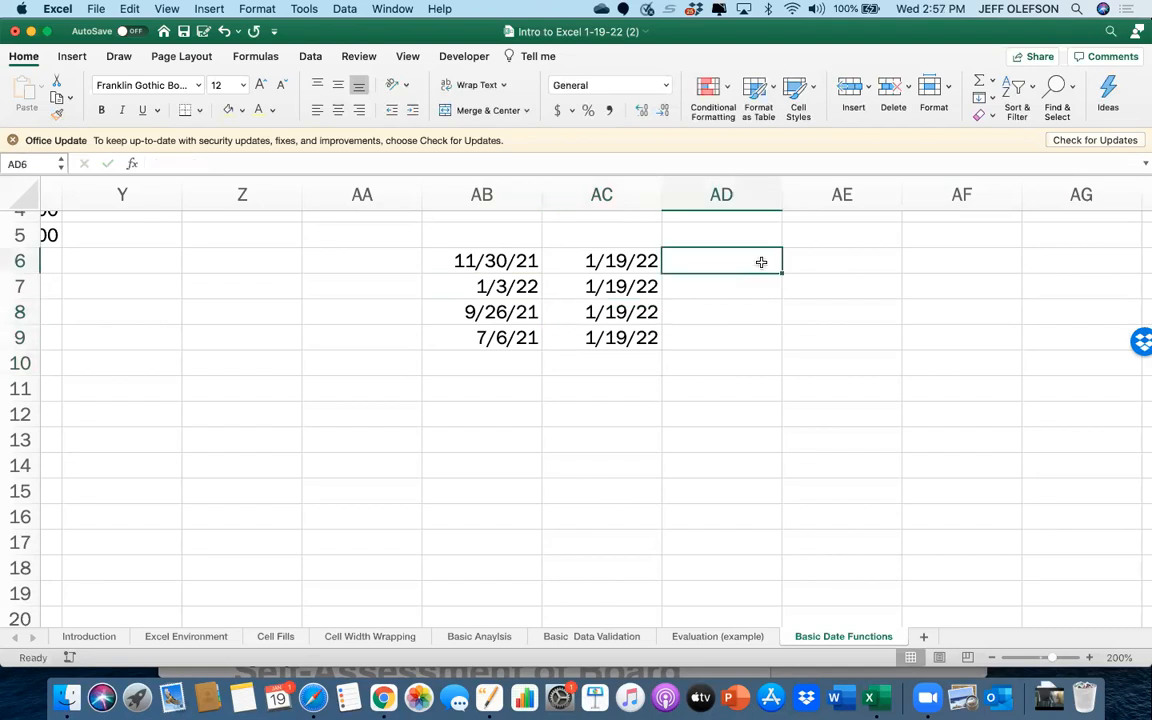
pyautogui.write('=')
pyautogui.click(645, 261)
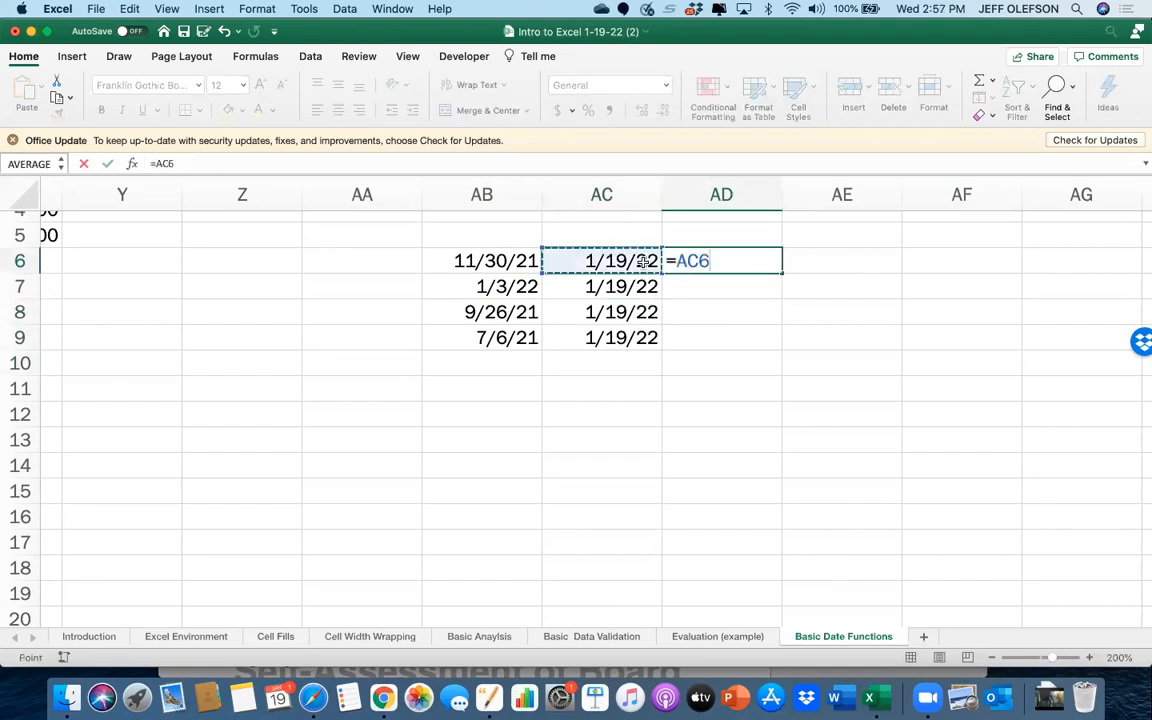
pyautogui.write('-')
pyautogui.click(510, 262)
pyautogui.press('Return')
pyautogui.click(755, 261)
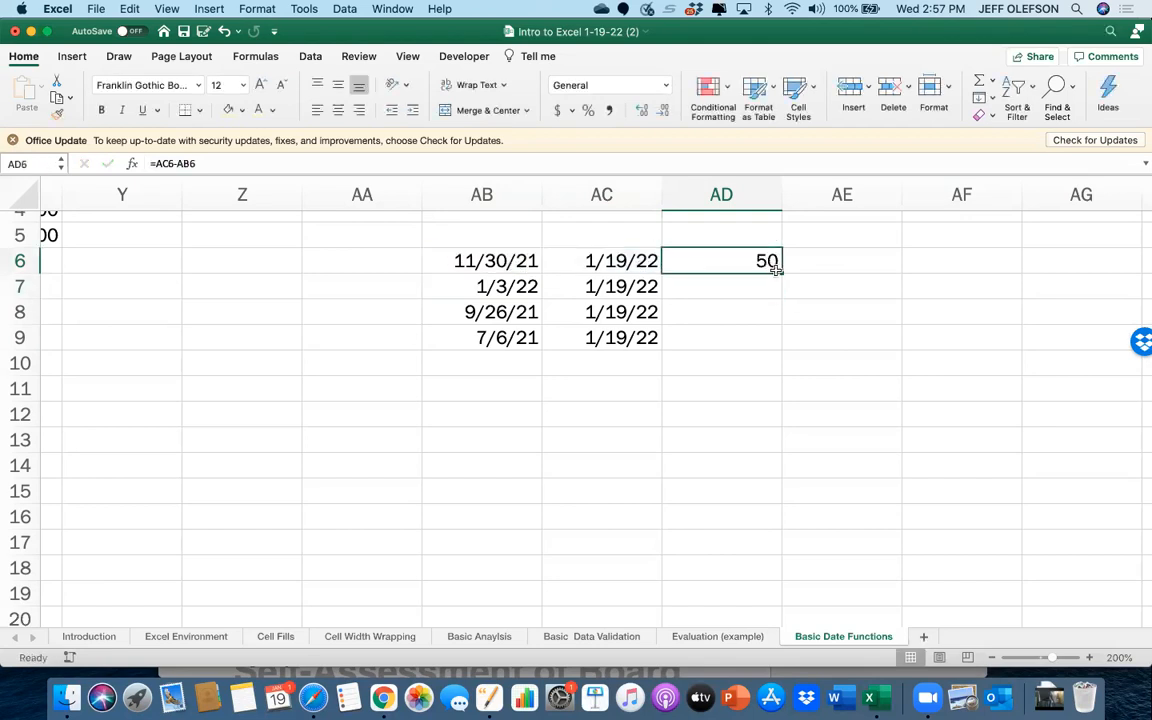
pyautogui.moveTo(783, 269); pyautogui.dragTo(778, 344)
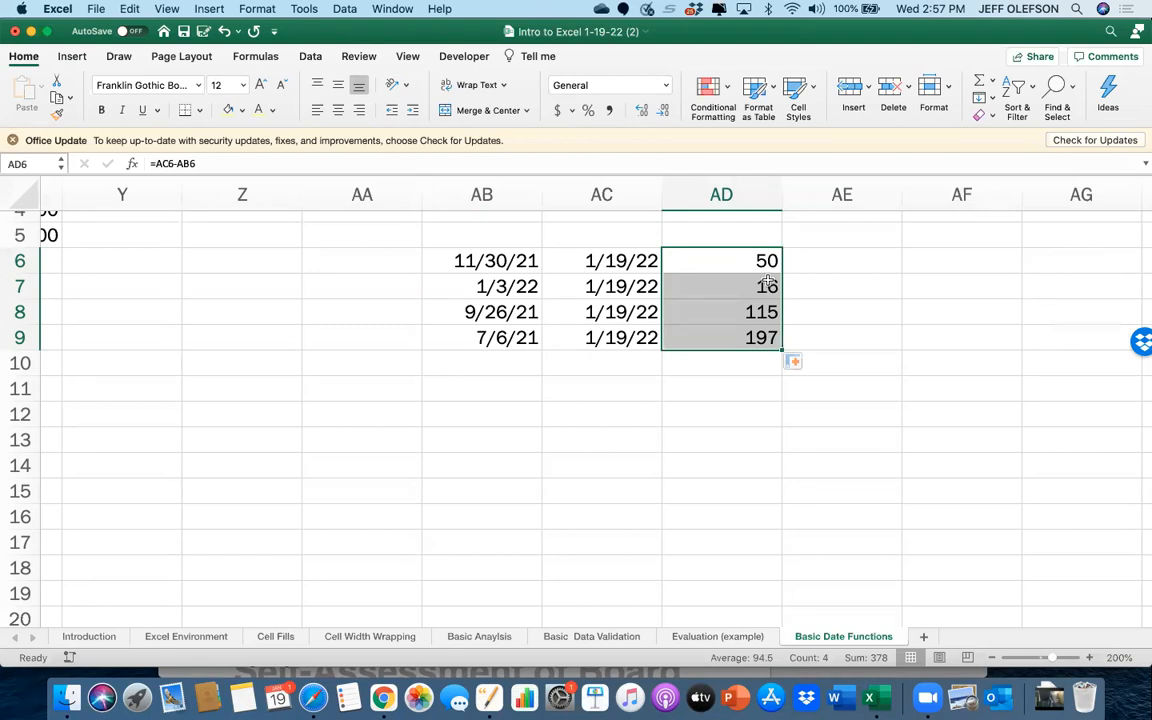
# Replace the date in AC6 with the formula =TODAY() and fill it down through AC9
pyautogui.click(655, 265)
pyautogui.press('Delete')
pyautogui.write('=today')
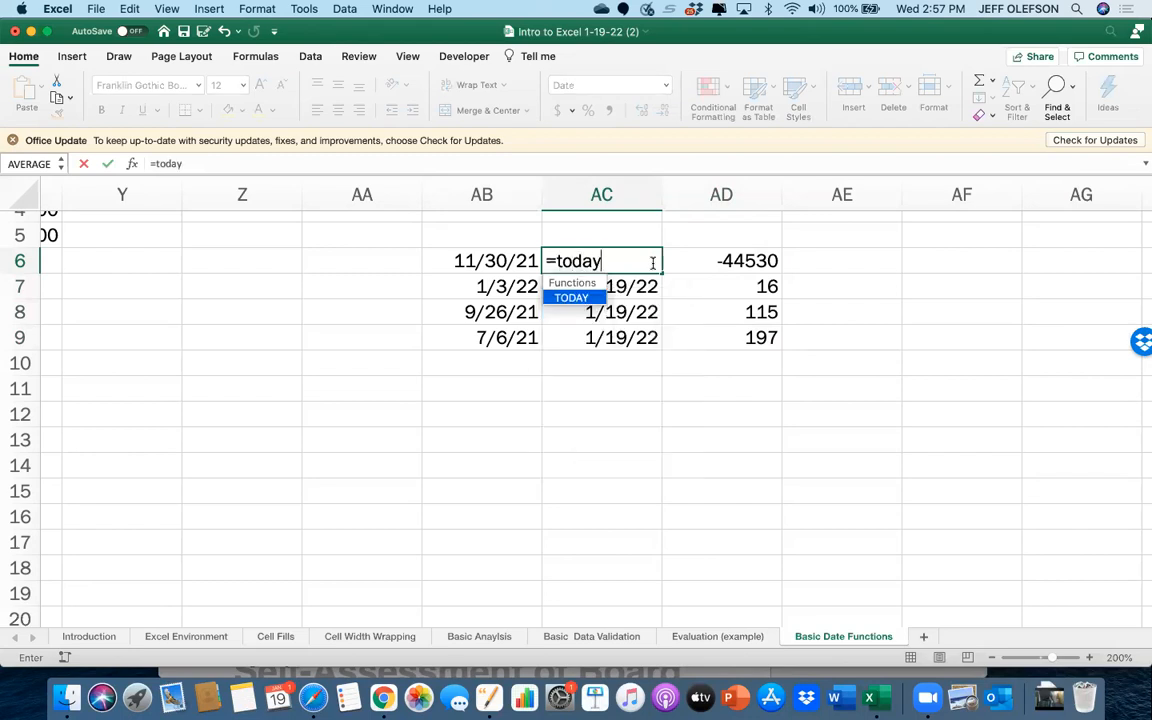
pyautogui.write('()')
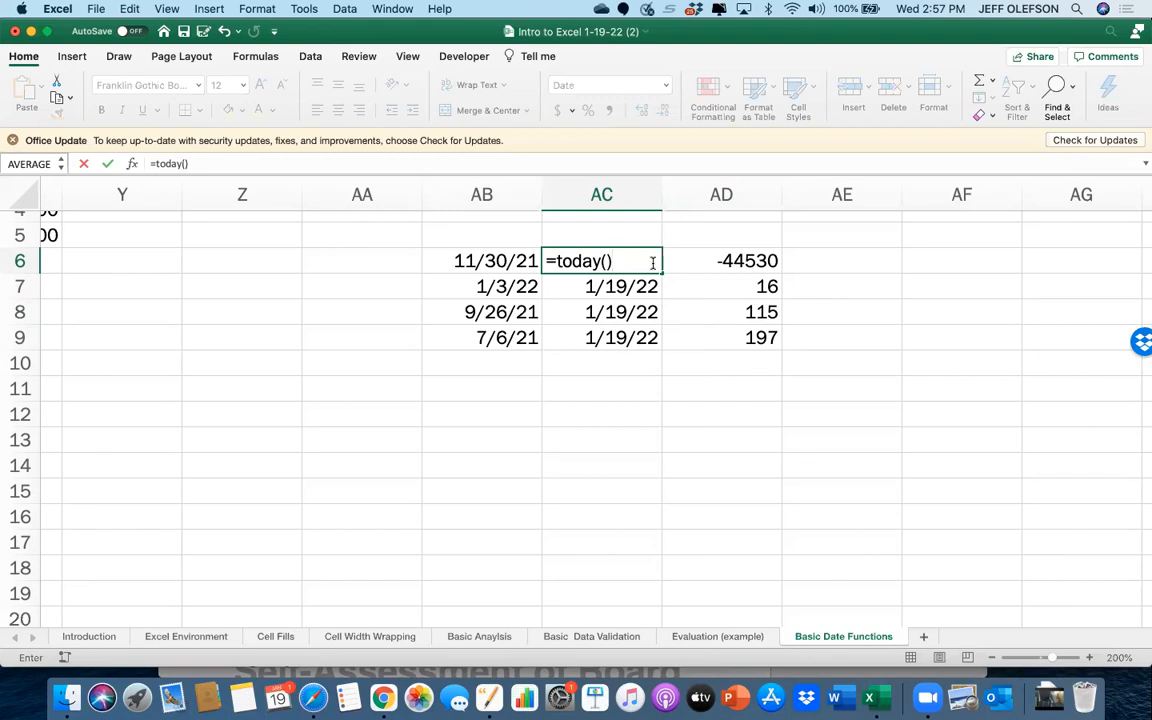
pyautogui.press('Return')
pyautogui.click(651, 261)
pyautogui.moveTo(661, 273); pyautogui.dragTo(657, 348)
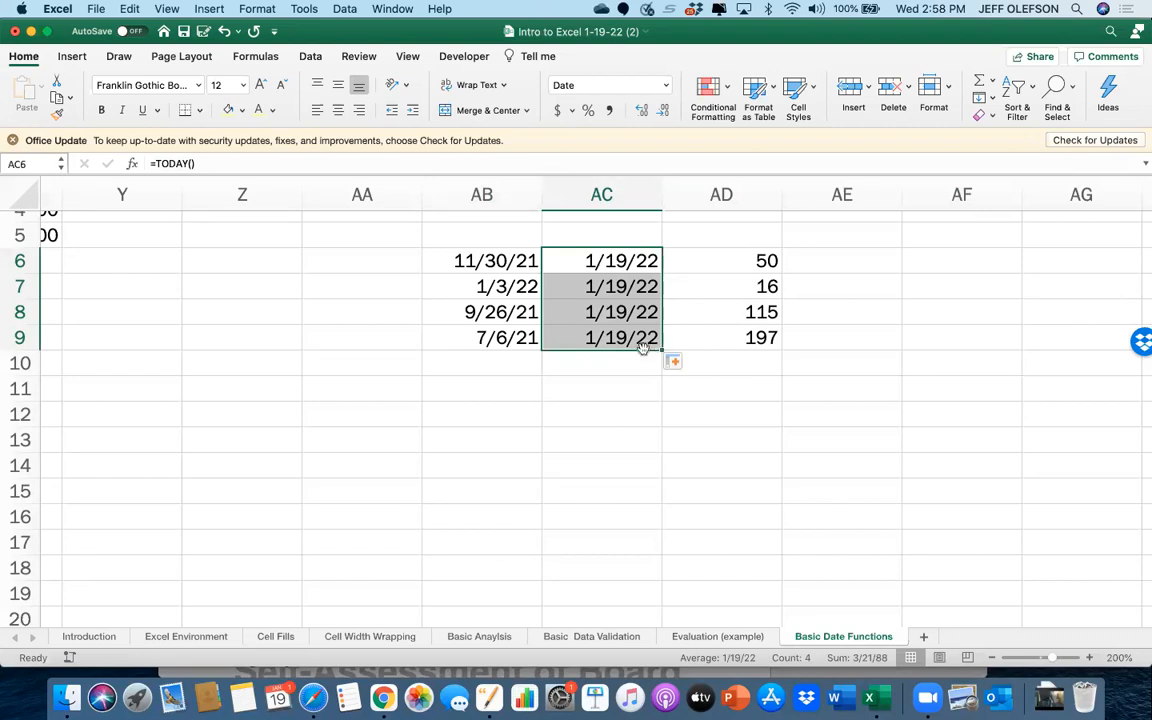
# Enter the formula =TODAY() in cell AB12
pyautogui.click(486, 407)
pyautogui.write('=')
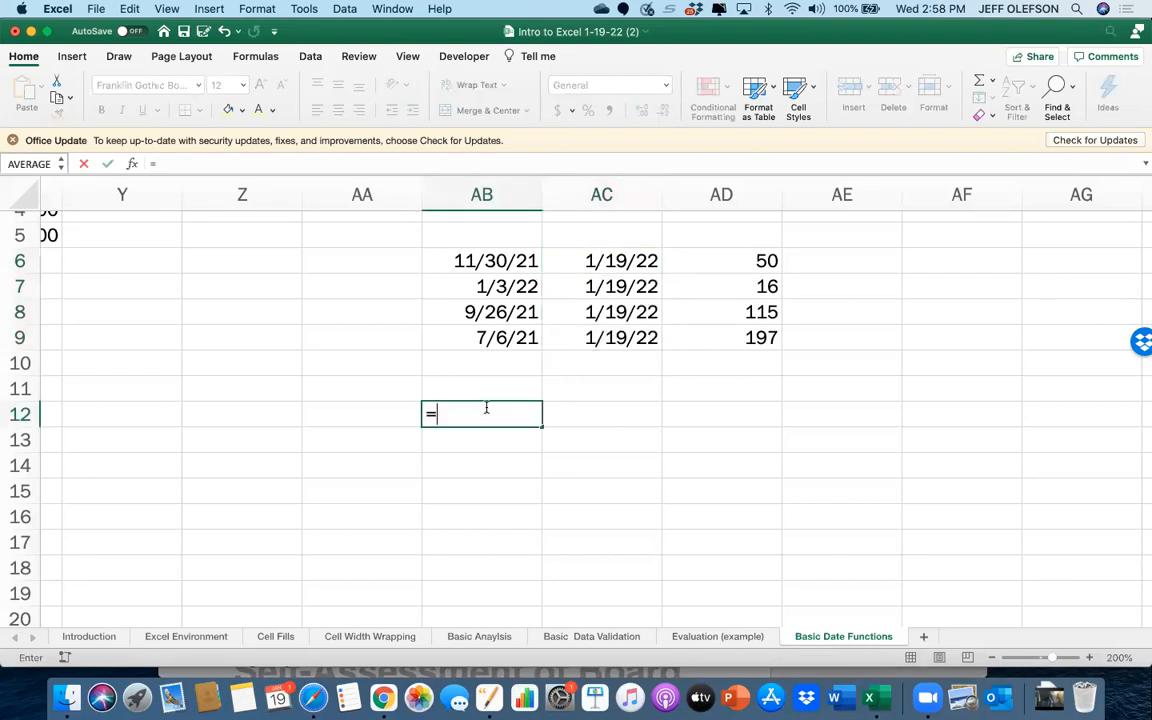
pyautogui.write('toda')
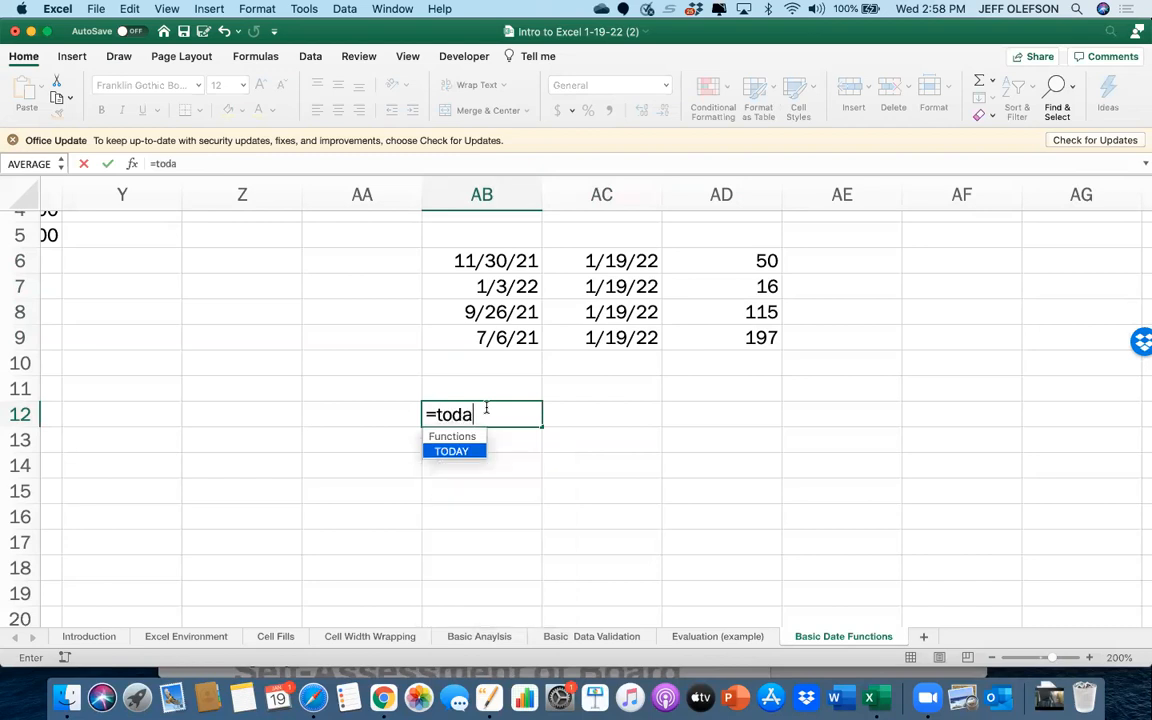
pyautogui.write('y(')
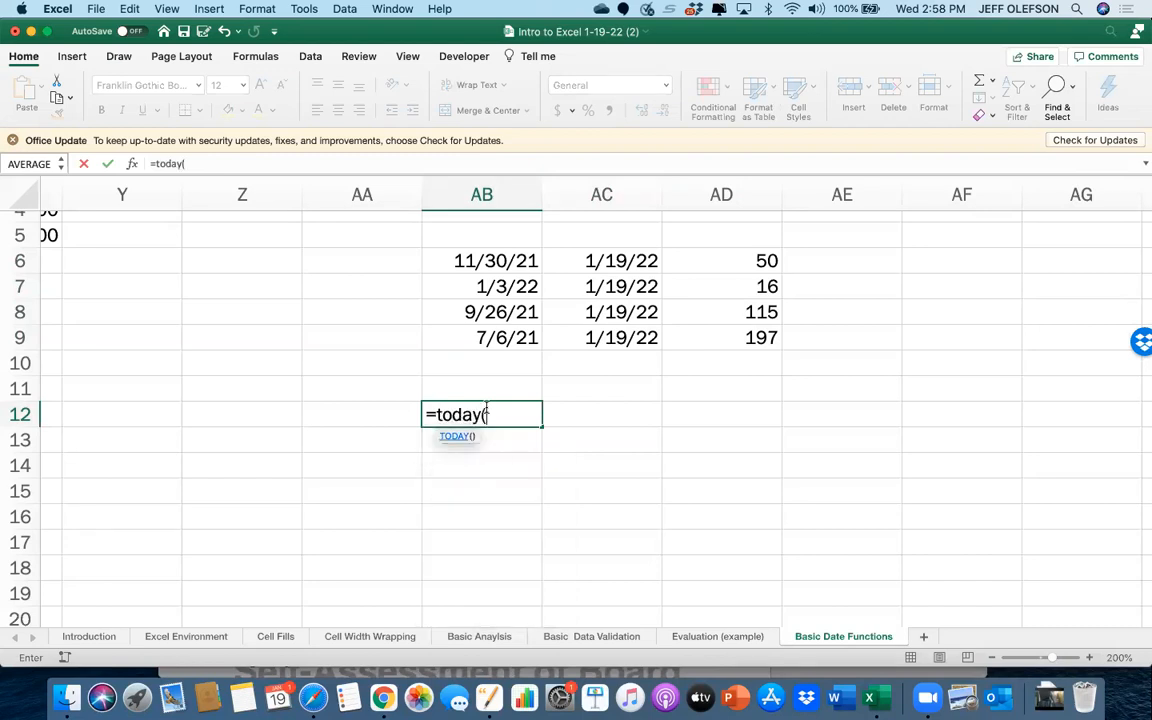
pyautogui.write(')')
pyautogui.press('Return')
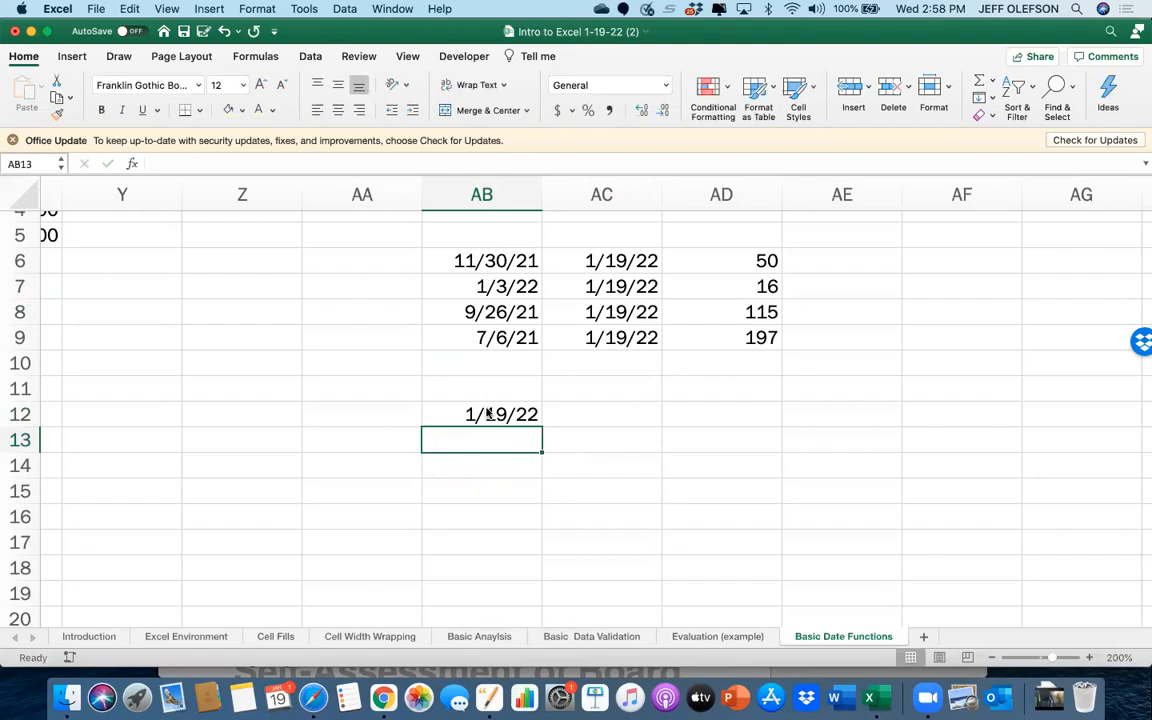